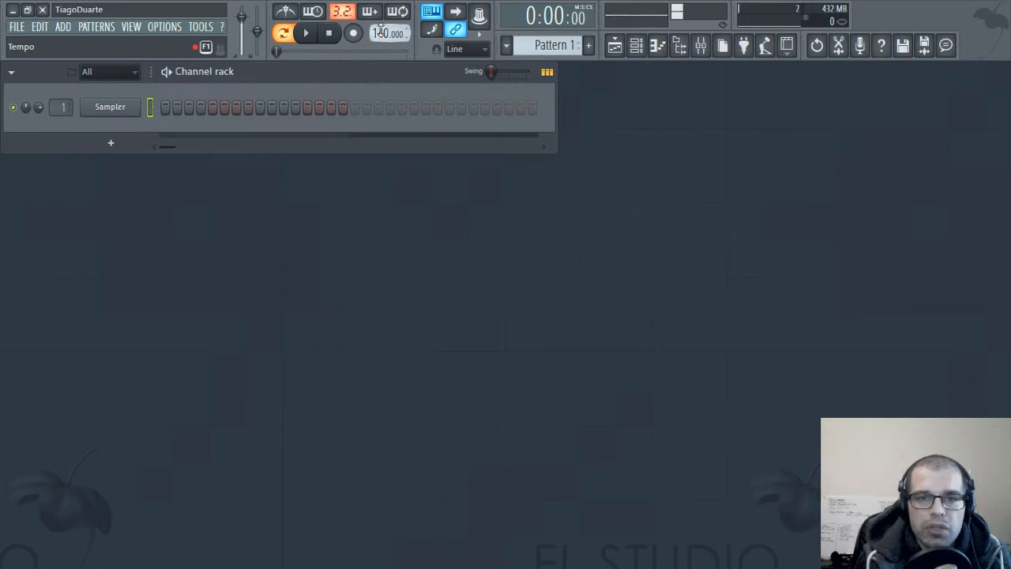
# - Set the project tempo to 78 BPM
pyautogui.moveTo(382, 33); pyautogui.dragTo(382, 71)
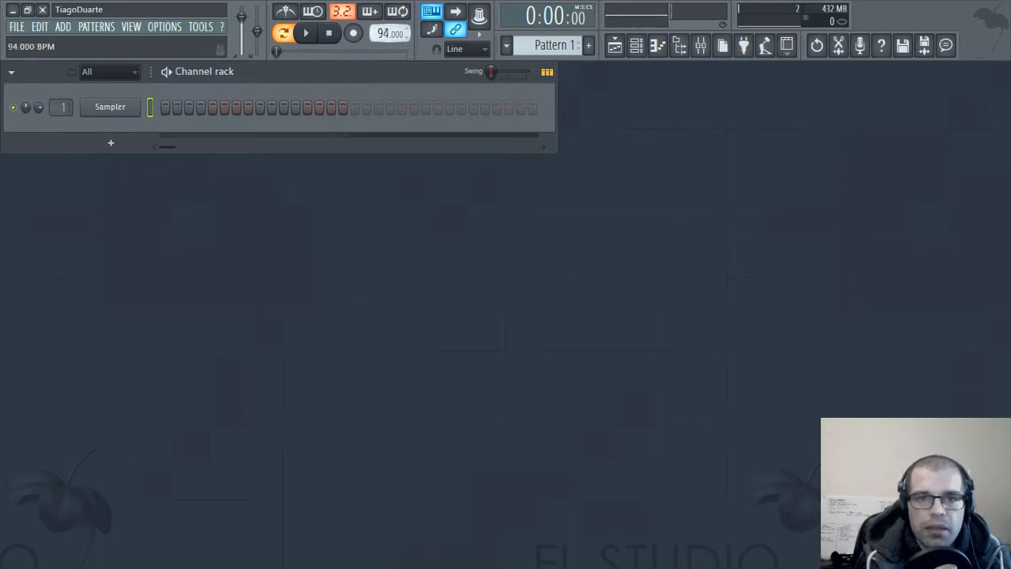
pyautogui.click(382, 38)
pyautogui.moveTo(389, 38); pyautogui.dragTo(389, 34)
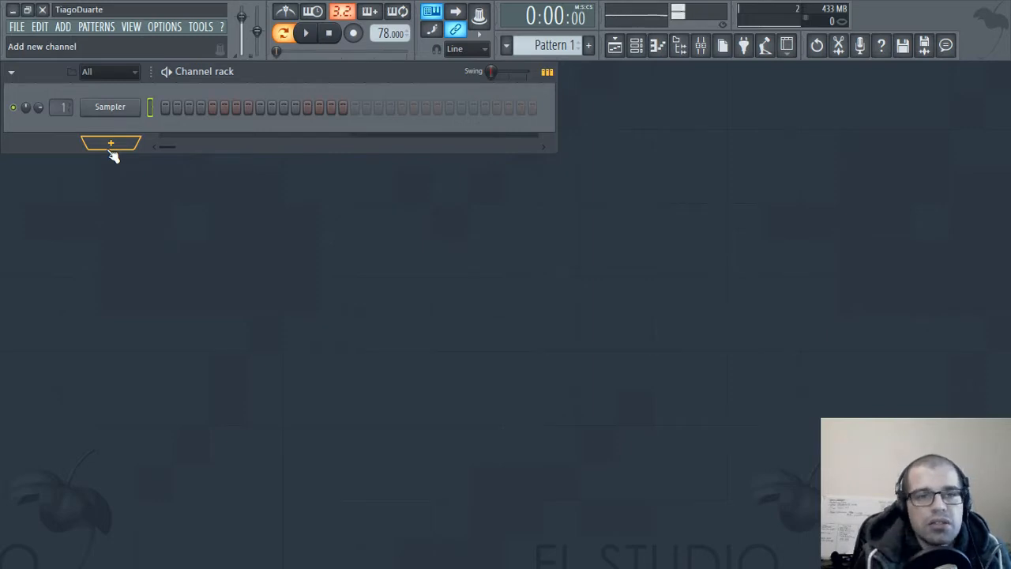
# - Add the Close Grand preset from the Keyboard instrument pack as a new channel and close its plugin window
pyautogui.click(680, 45)
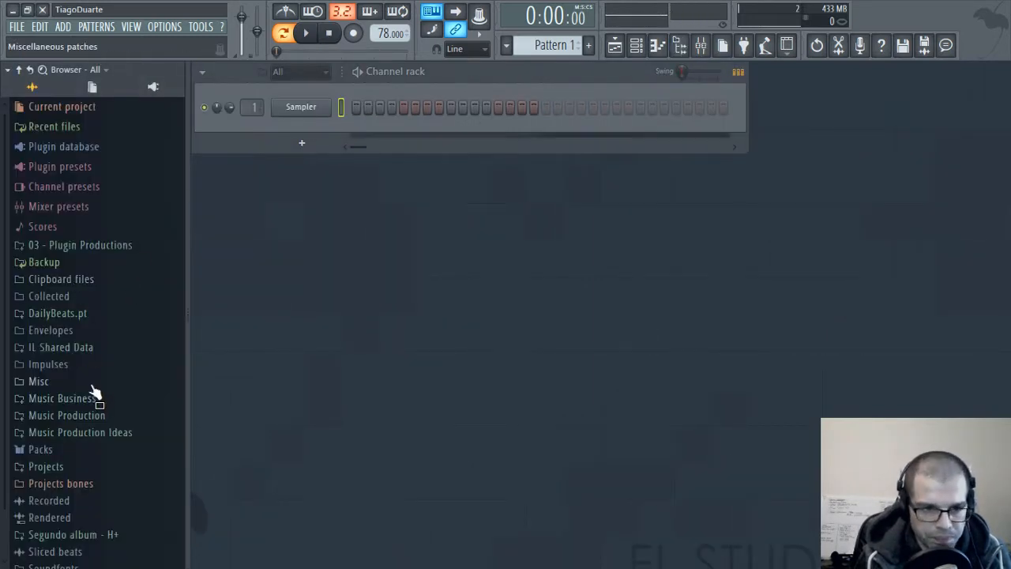
pyautogui.click(46, 451)
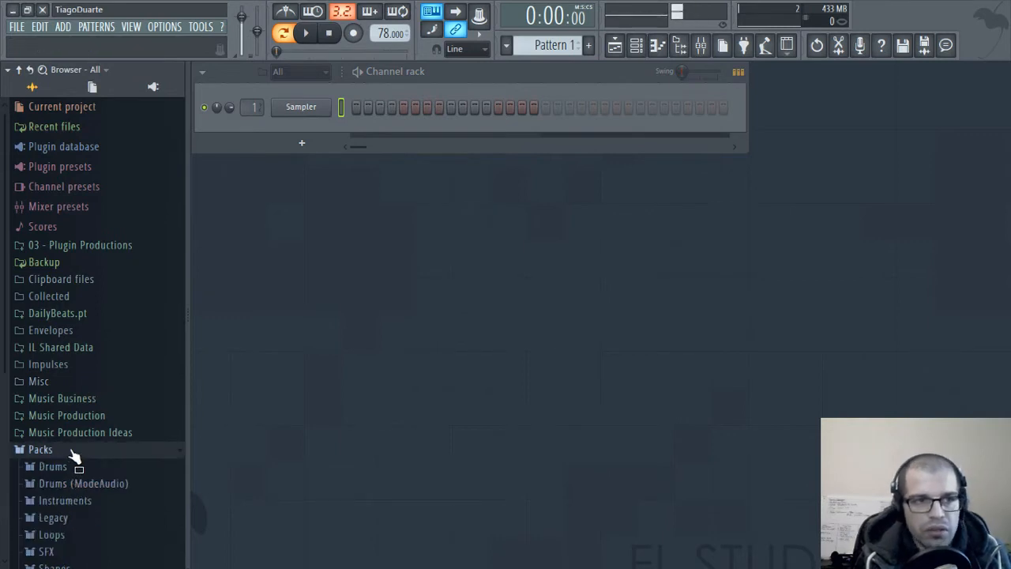
pyautogui.scroll(-5, 75, 442)
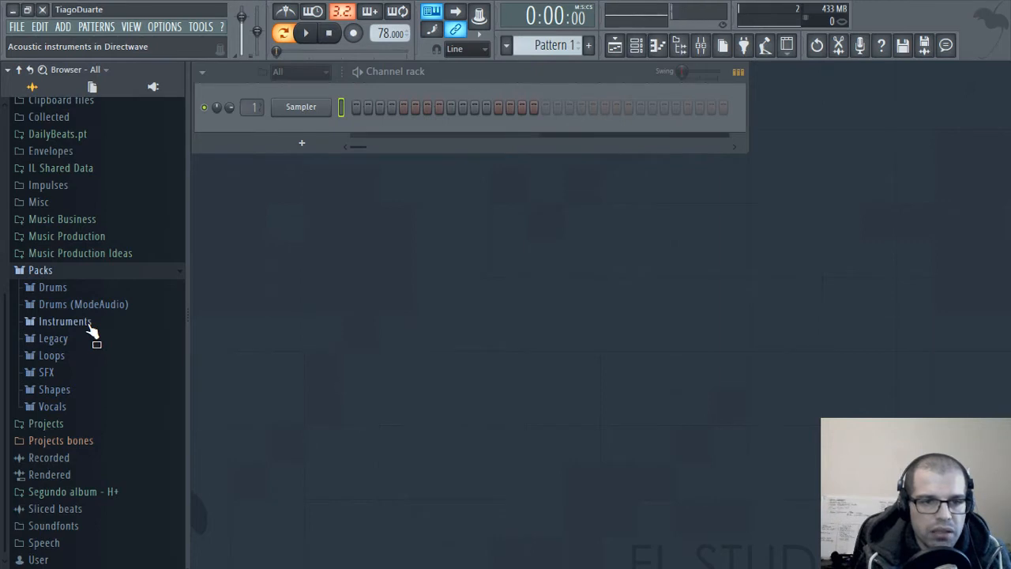
pyautogui.click(89, 325)
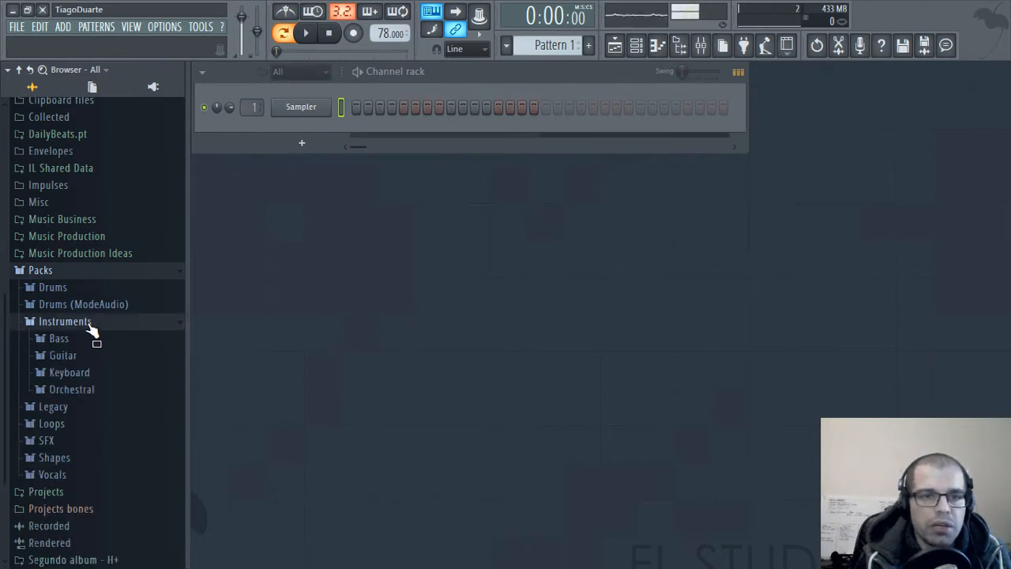
pyautogui.click(83, 374)
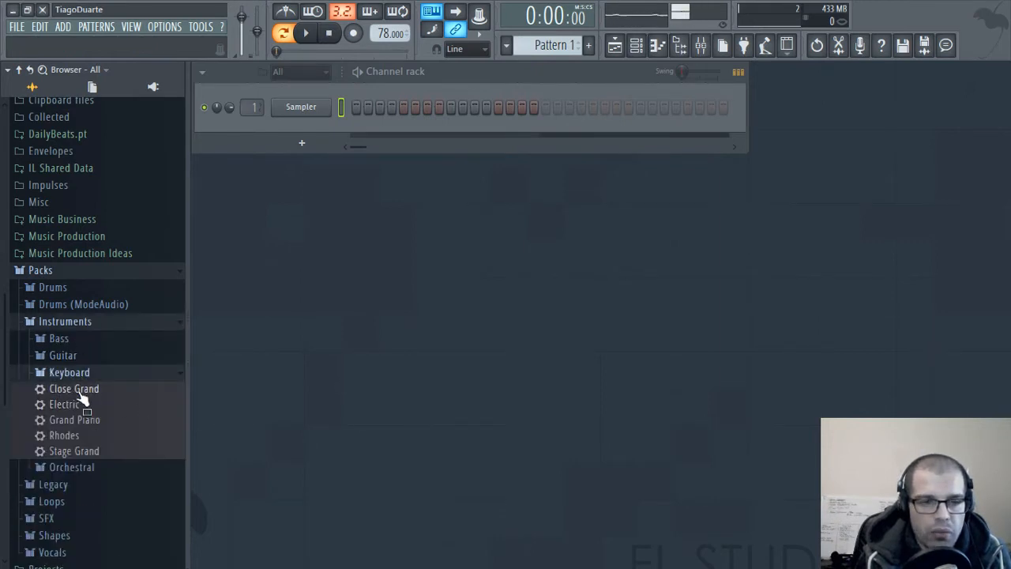
pyautogui.moveTo(82, 392); pyautogui.dragTo(297, 197)
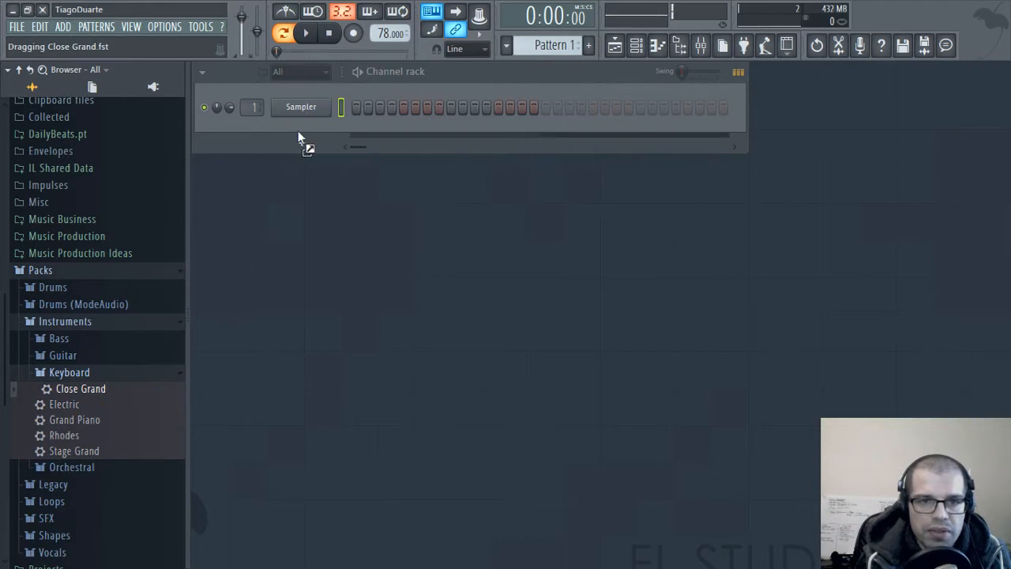
pyautogui.moveTo(298, 133); pyautogui.dragTo(298, 133)
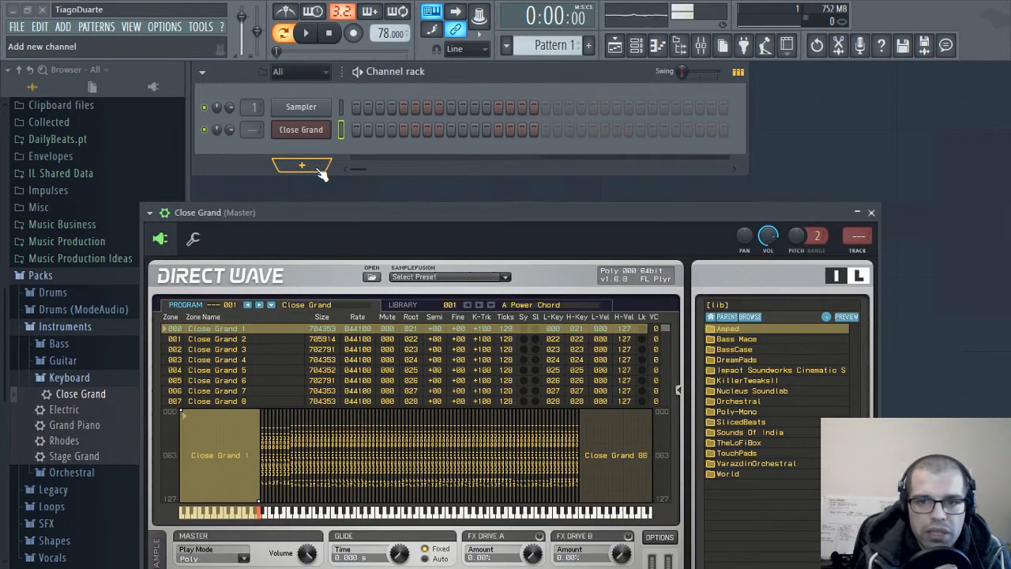
pyautogui.click(871, 213)
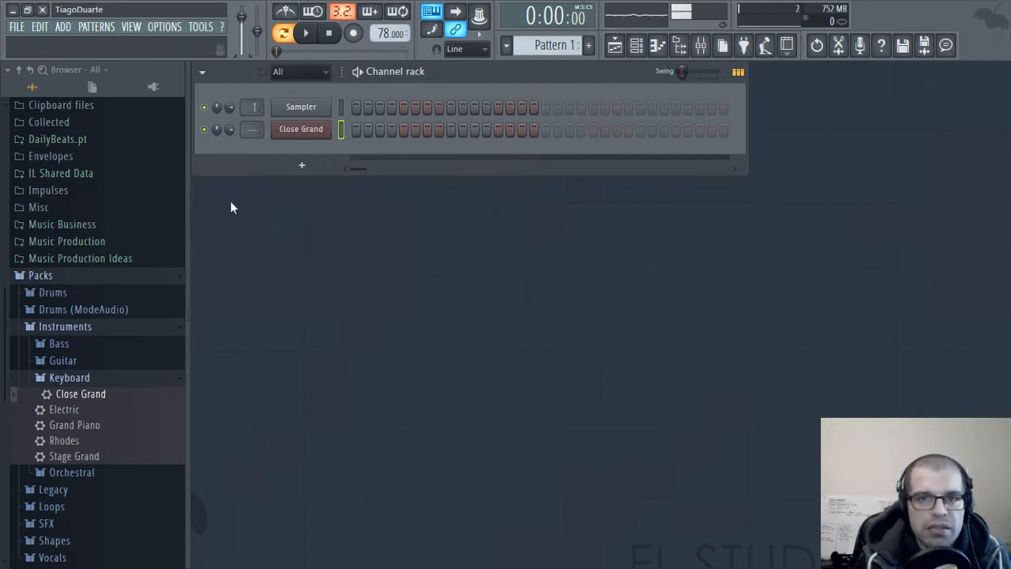
# - Open the piano roll for the Close Grand channel and review the scale highlighting options
pyautogui.rightClick(326, 129)
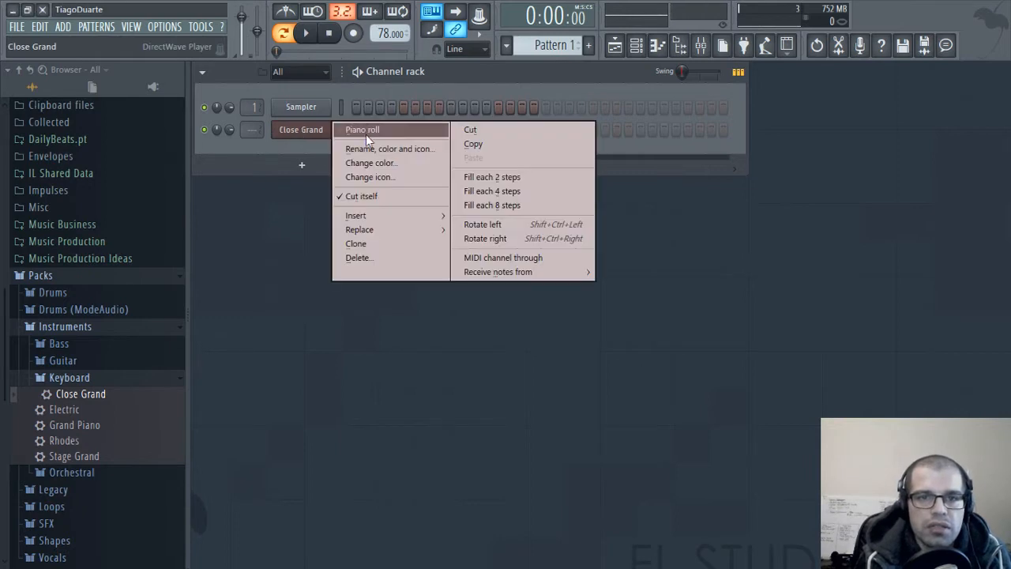
pyautogui.click(366, 135)
pyautogui.scroll(-3, 309, 330)
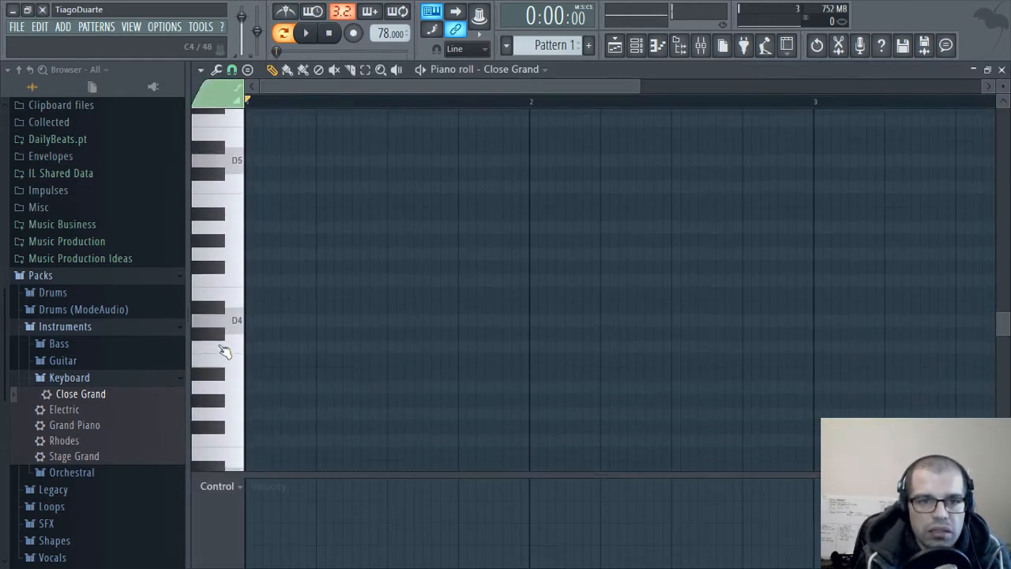
pyautogui.click(201, 70)
pyautogui.moveTo(266, 162)
pyautogui.moveTo(360, 174)
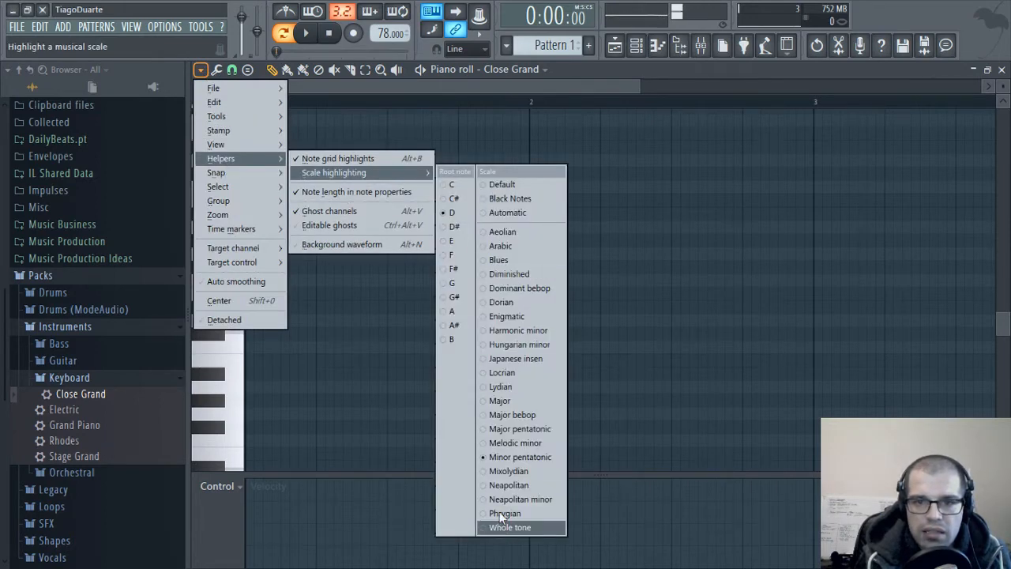
pyautogui.click(596, 466)
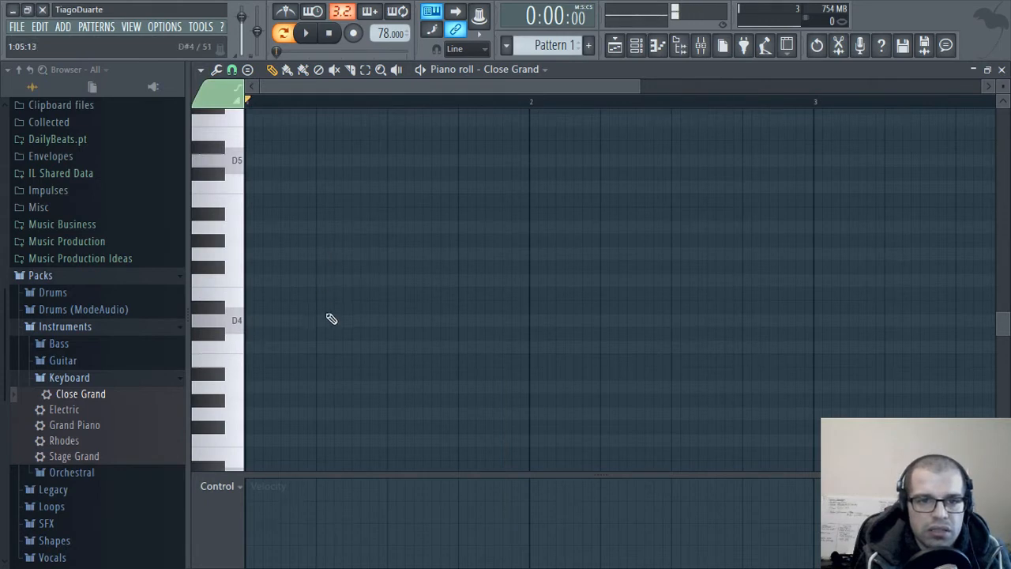
# - Enter a D5, F5, A5 chord at the start of bar 1 with notes 0:07:00 long and play it back
pyautogui.scroll(2, 316, 300)
pyautogui.click(278, 241)
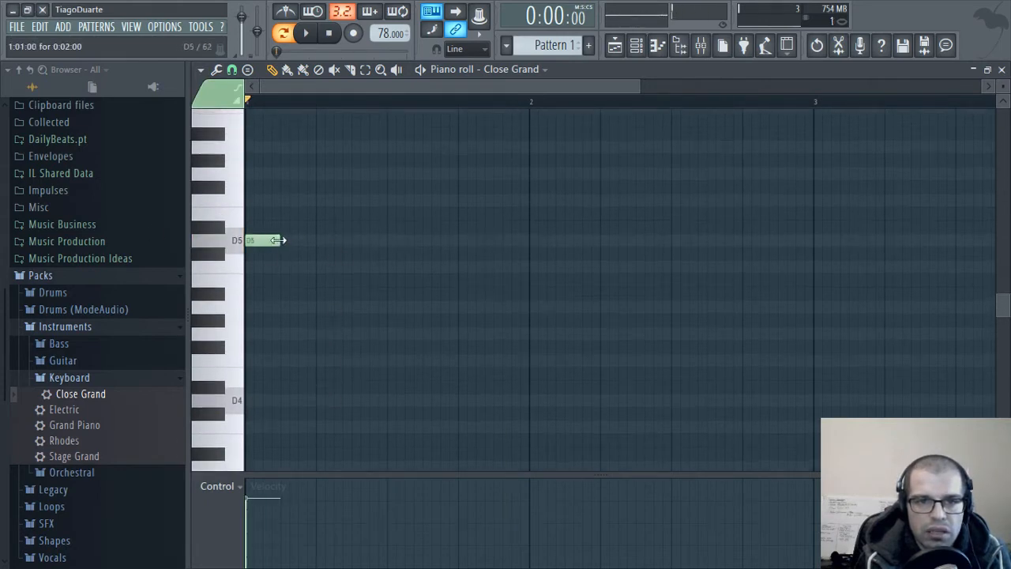
pyautogui.moveTo(278, 240); pyautogui.dragTo(369, 241)
pyautogui.scroll(3, 285, 312)
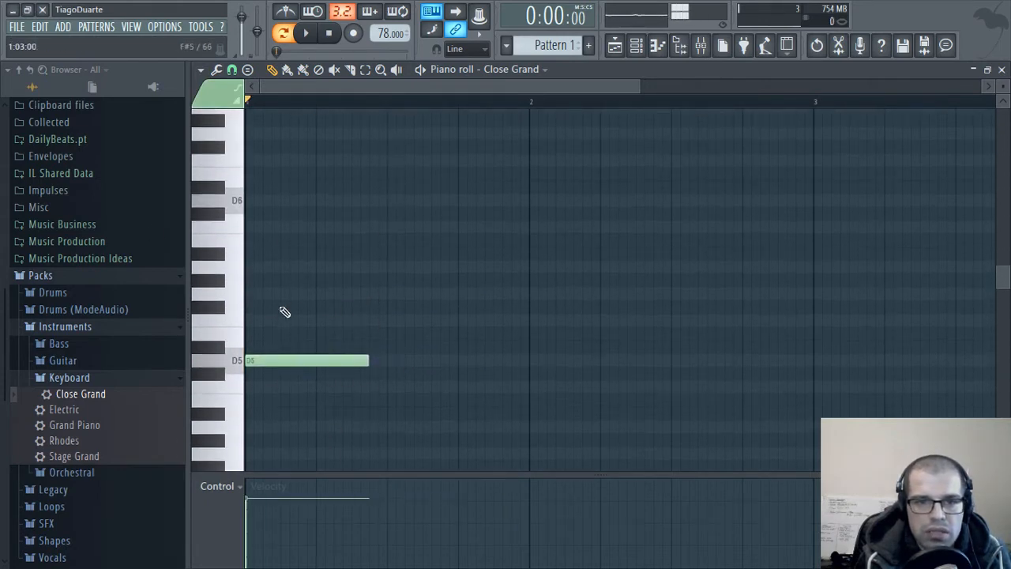
pyautogui.click(252, 320)
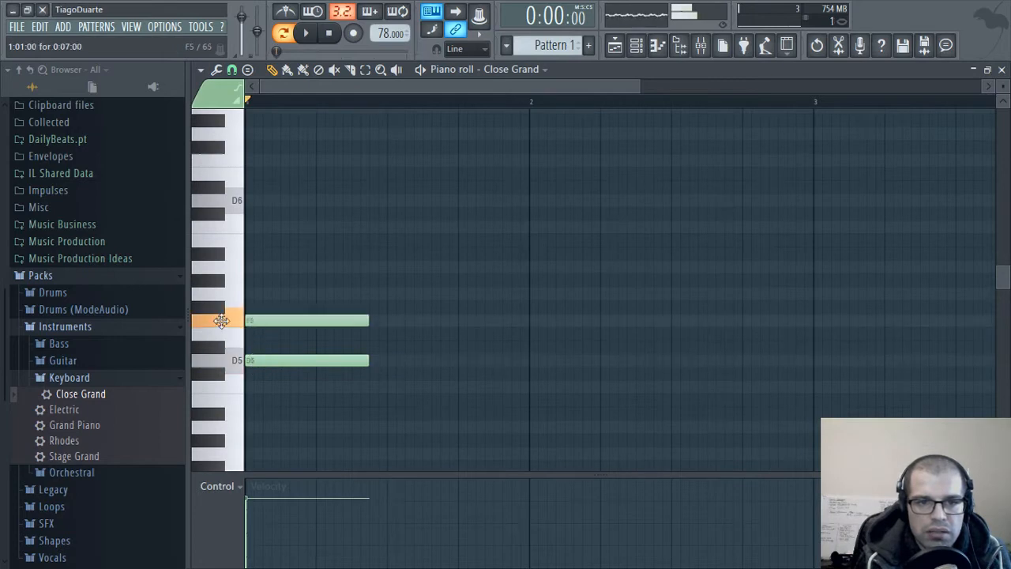
pyautogui.click(269, 267)
pyautogui.click(305, 34)
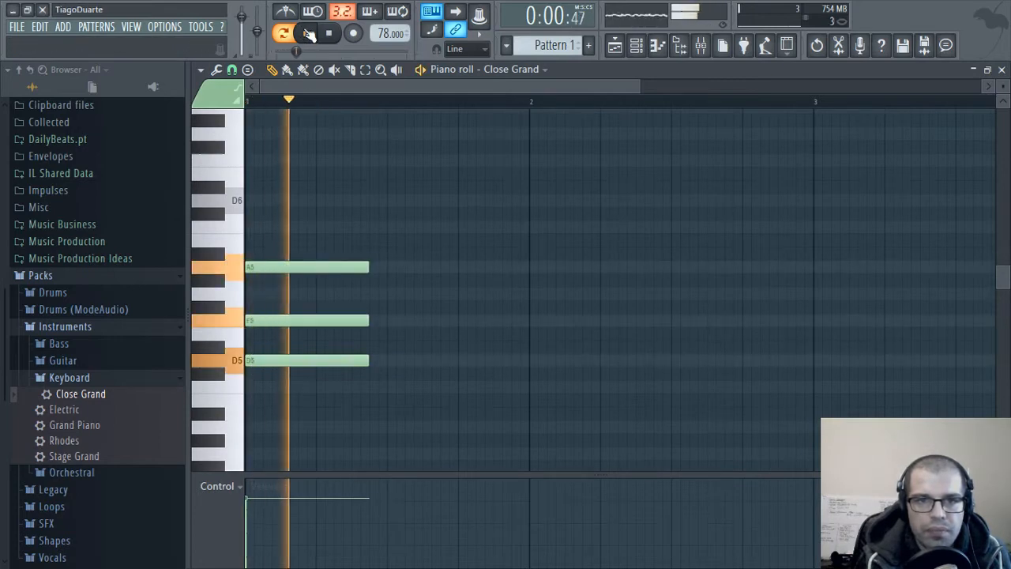
pyautogui.press('space')
# - Lengthen all three notes of the first chord to 0:14:12 so they nearly fill bar 1
pyautogui.moveTo(391, 212); pyautogui.dragTo(307, 411)
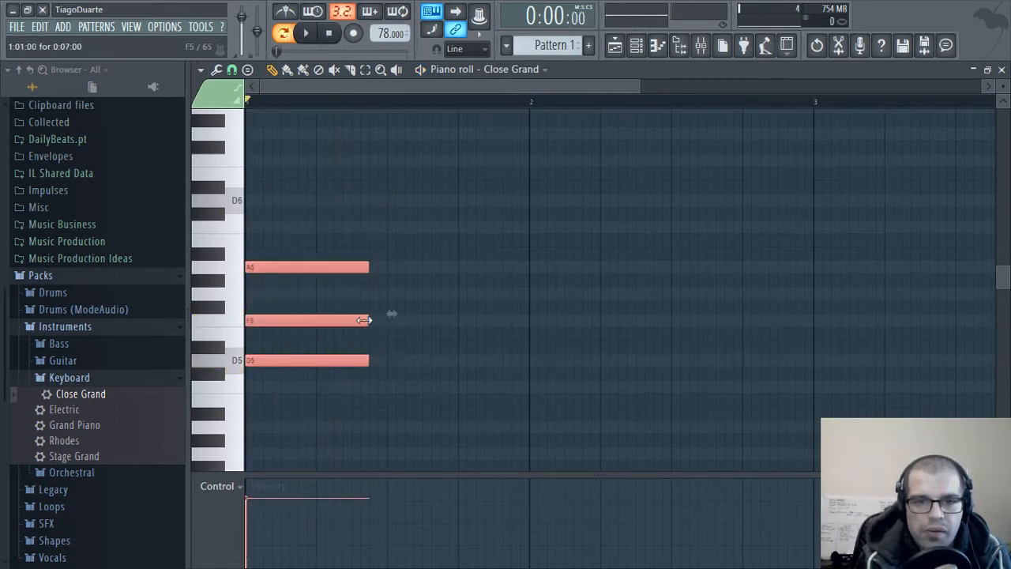
pyautogui.moveTo(368, 320); pyautogui.dragTo(500, 320)
pyautogui.scroll(-2, 437, 338)
pyautogui.press('space')
# - Copy the chord into bar 2, set its notes to F5, A5 and C6, and audition both chords
pyautogui.moveTo(271, 318)
pyautogui.mouseDown()
pyautogui.moveTo(463, 316)
pyautogui.moveTo(420, 292)
pyautogui.mouseUp()
pyautogui.press('space')
pyautogui.hotkey('ctrl', 'd')
pyautogui.moveTo(417, 333)
pyautogui.mouseDown()
pyautogui.moveTo(416, 313)
pyautogui.moveTo(431, 316)
pyautogui.moveTo(436, 255)
pyautogui.moveTo(423, 277)
pyautogui.mouseUp()
pyautogui.keyDown('alt'); pyautogui.rightClick(432, 286); pyautogui.keyUp('alt')
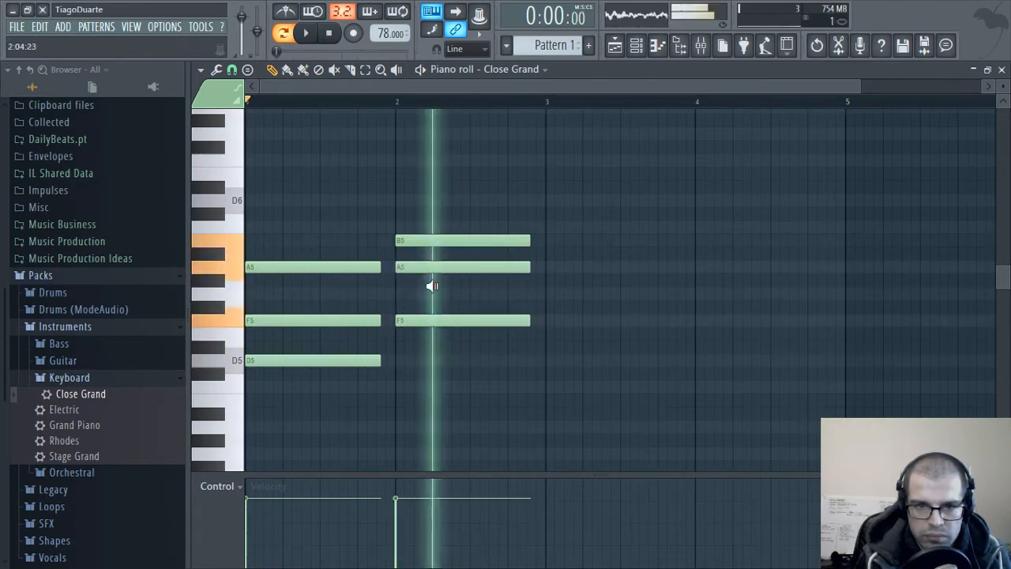
pyautogui.moveTo(440, 242); pyautogui.dragTo(437, 226)
pyautogui.keyDown('alt'); pyautogui.rightClick(431, 249); pyautogui.keyUp('alt')
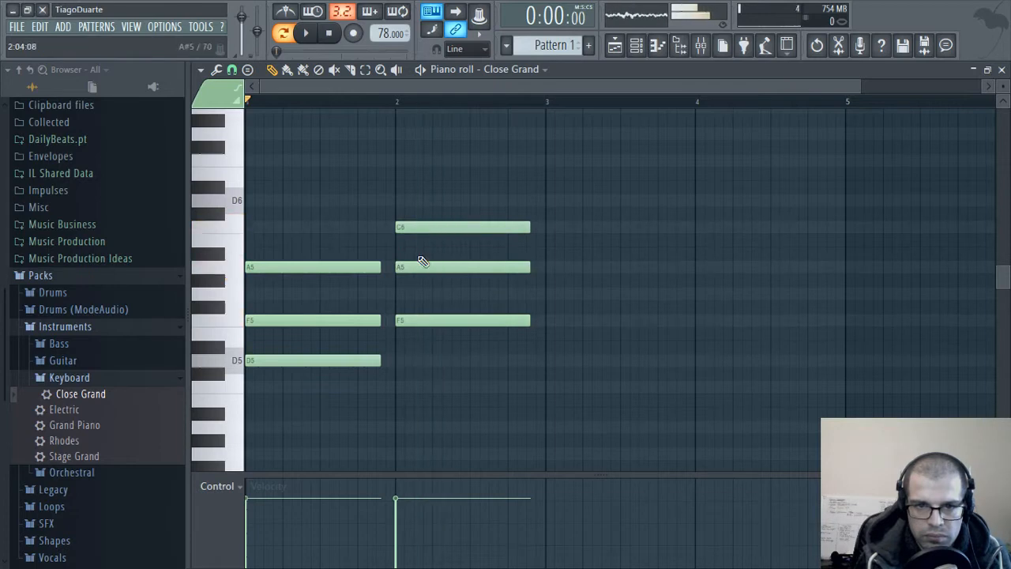
pyautogui.keyDown('alt'); pyautogui.rightClick(325, 290); pyautogui.keyUp('alt')
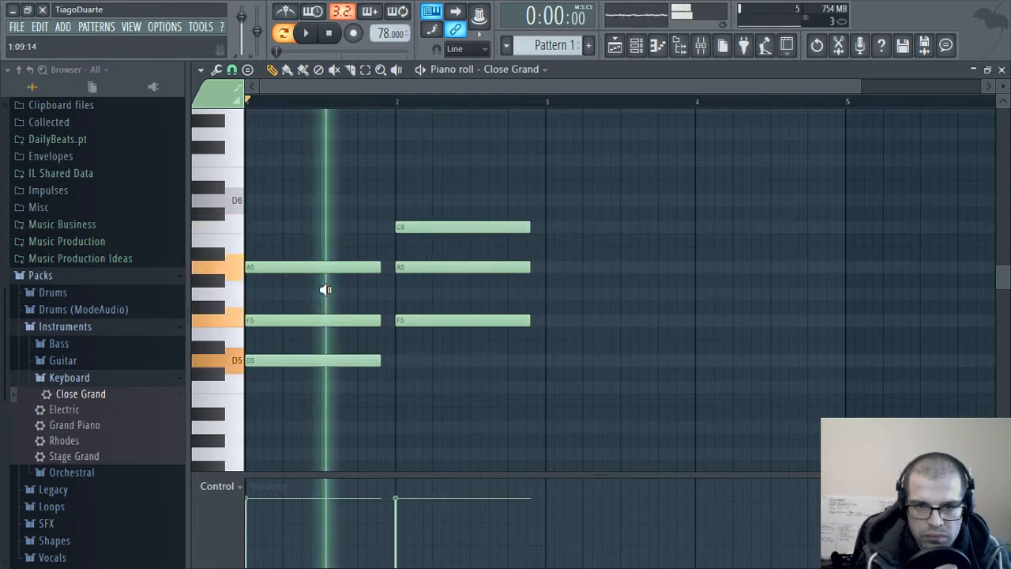
pyautogui.keyDown('alt'); pyautogui.rightClick(466, 293); pyautogui.keyUp('alt')
# - Add a third chord in bar 3 with the notes C5, F5 and A5 and play the progression
pyautogui.moveTo(531, 214); pyautogui.dragTo(587, 354)
pyautogui.hotkey('ctrl', 'd')
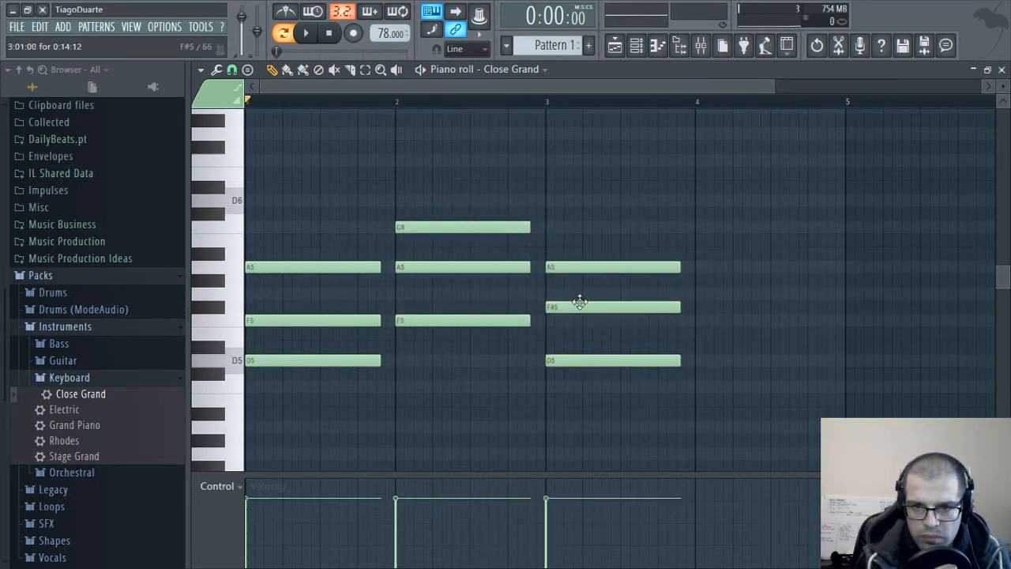
pyautogui.moveTo(579, 306); pyautogui.dragTo(568, 390)
pyautogui.keyDown('alt'); pyautogui.rightClick(573, 327); pyautogui.keyUp('alt')
pyautogui.keyDown('alt'); pyautogui.rightClick(572, 336); pyautogui.keyUp('alt')
pyautogui.keyDown('alt'); pyautogui.rightClick(568, 361); pyautogui.keyUp('alt')
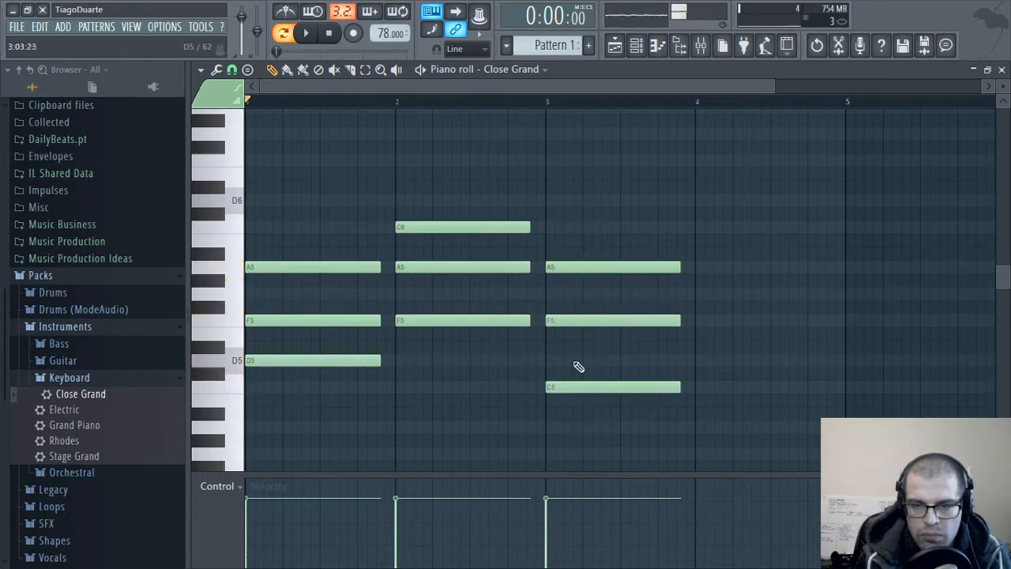
pyautogui.press('space')
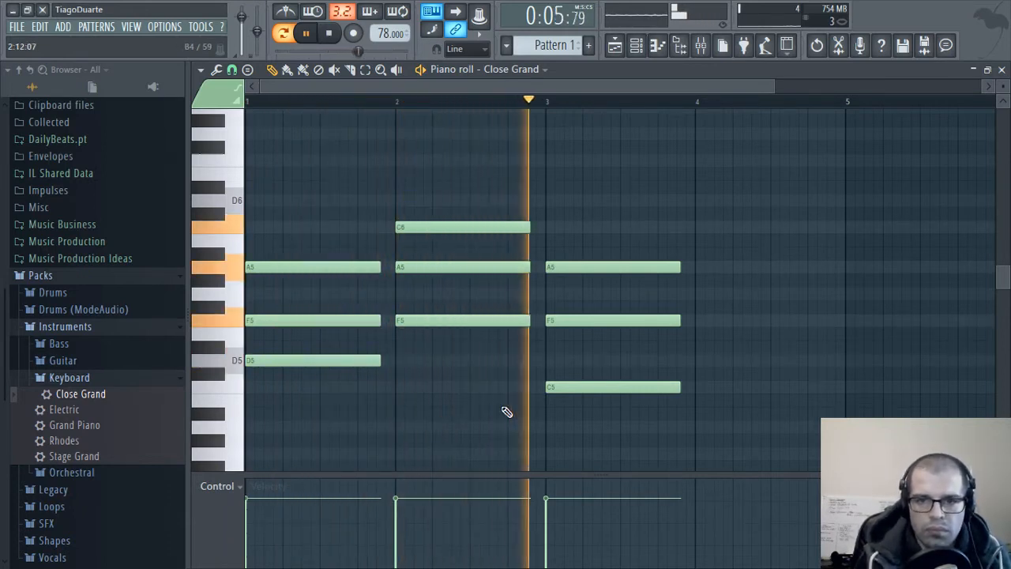
# - Add a fourth chord in bar 4 with the notes A4, D5 and F5 and play the progression
pyautogui.moveTo(640, 223); pyautogui.dragTo(751, 420)
pyautogui.press('space')
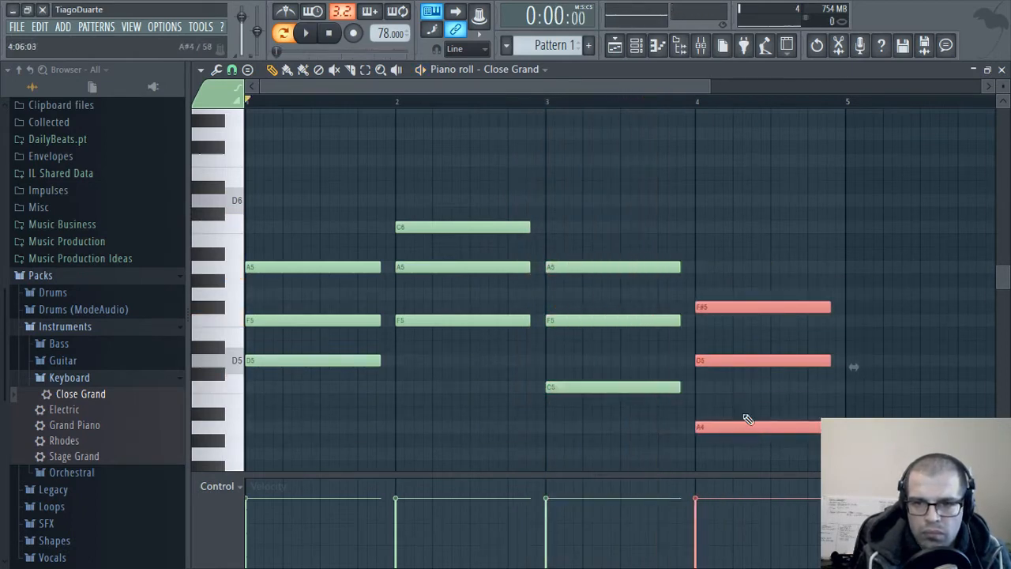
pyautogui.click(748, 419)
pyautogui.moveTo(735, 307); pyautogui.dragTo(727, 323)
pyautogui.press('space')
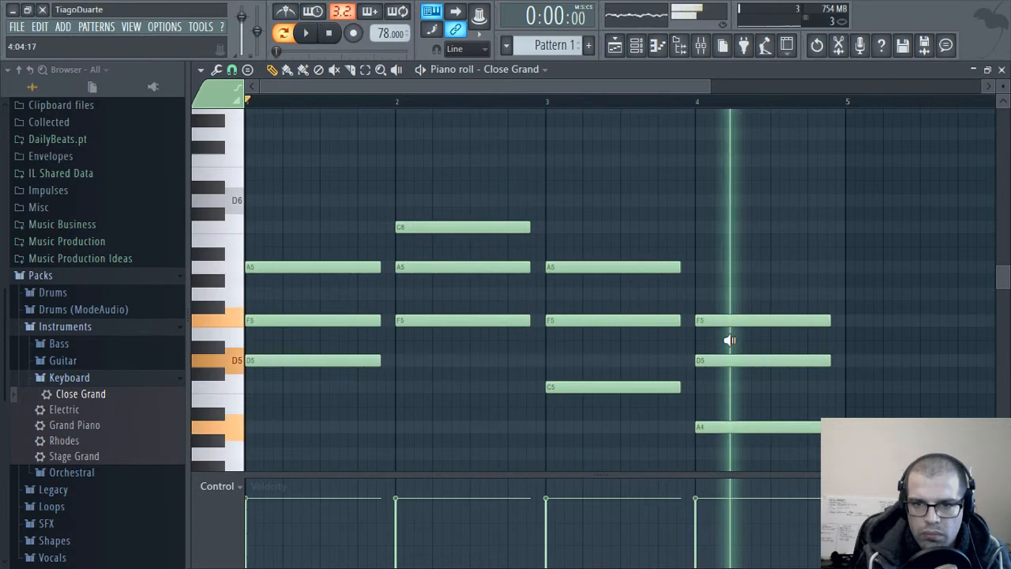
pyautogui.press('space')
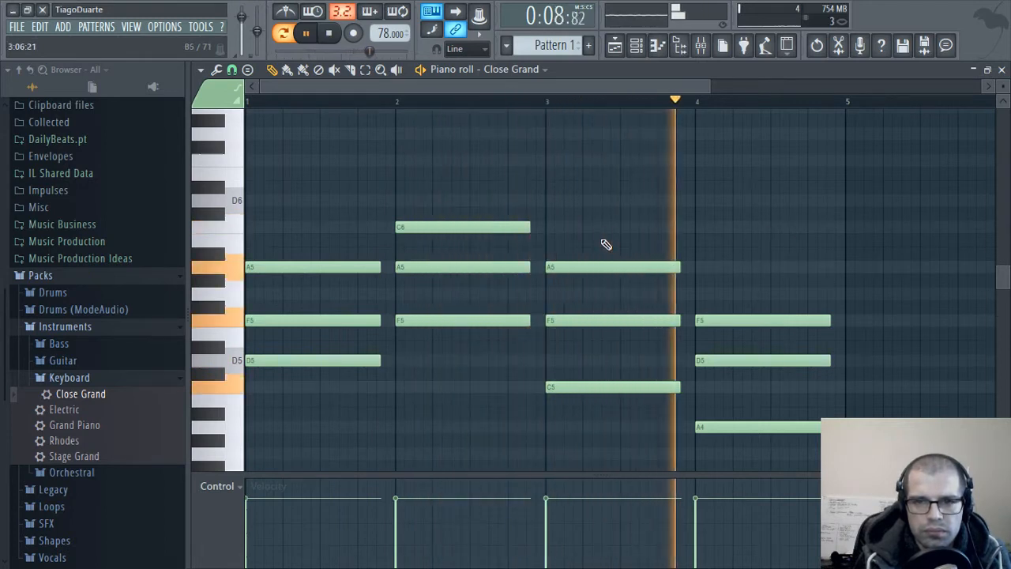
# - Transpose all four chords down one octave and listen to the progression
pyautogui.scroll(5, 601, 251)
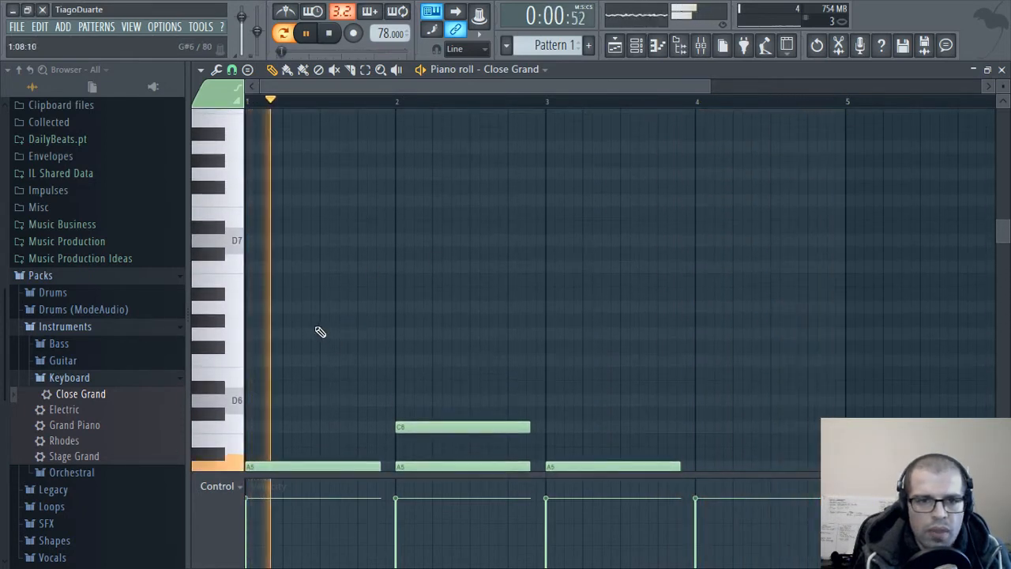
pyautogui.scroll(-2, 314, 322)
pyautogui.press('space')
pyautogui.scroll(2, 312, 314)
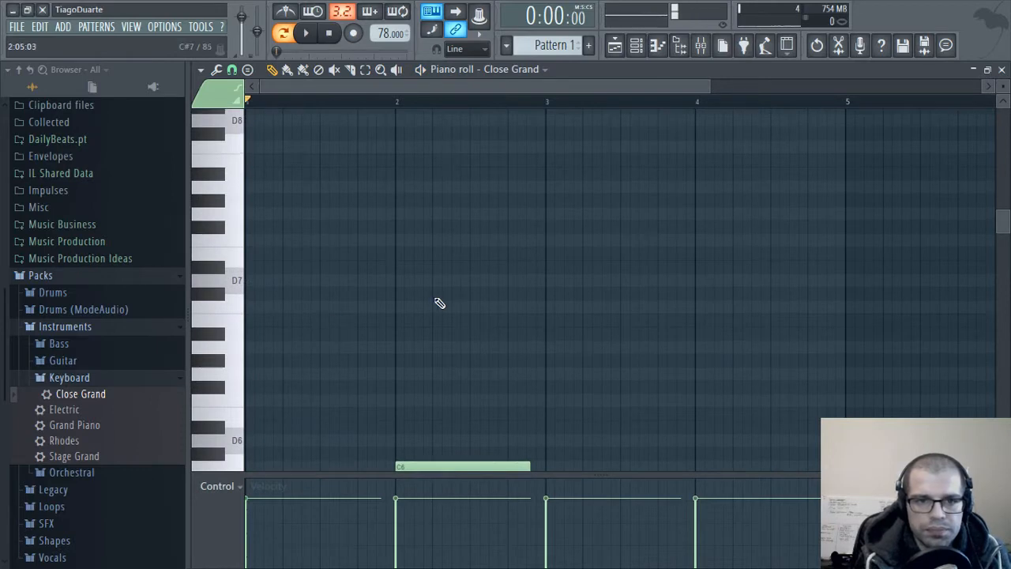
pyautogui.hotkey('ctrl', 'Up')
pyautogui.press('space')
pyautogui.press('Delete')
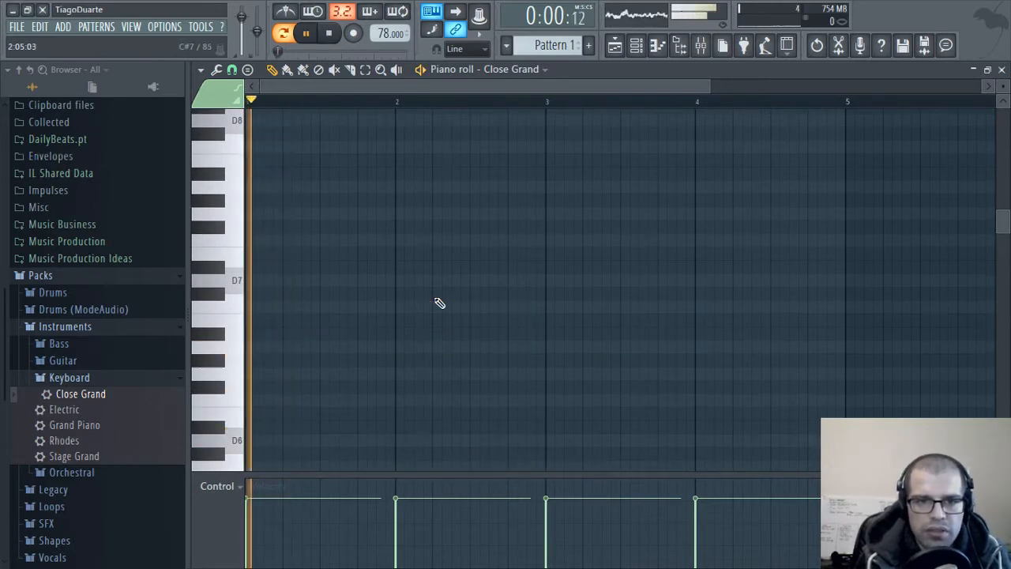
pyautogui.scroll(-5, 437, 303)
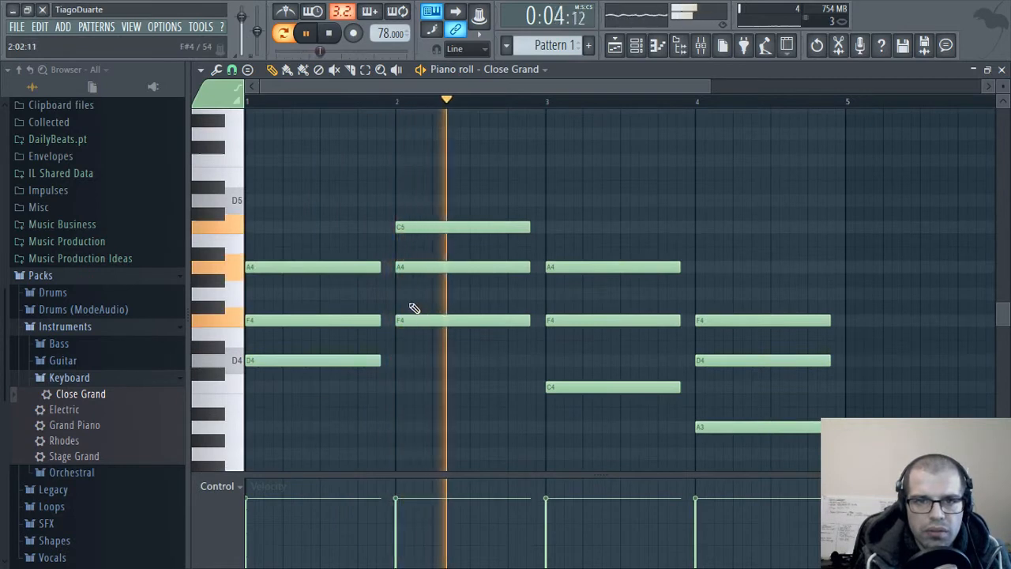
pyautogui.scroll(1, 372, 281)
pyautogui.scroll(1, 373, 281)
pyautogui.scroll(-2, 368, 282)
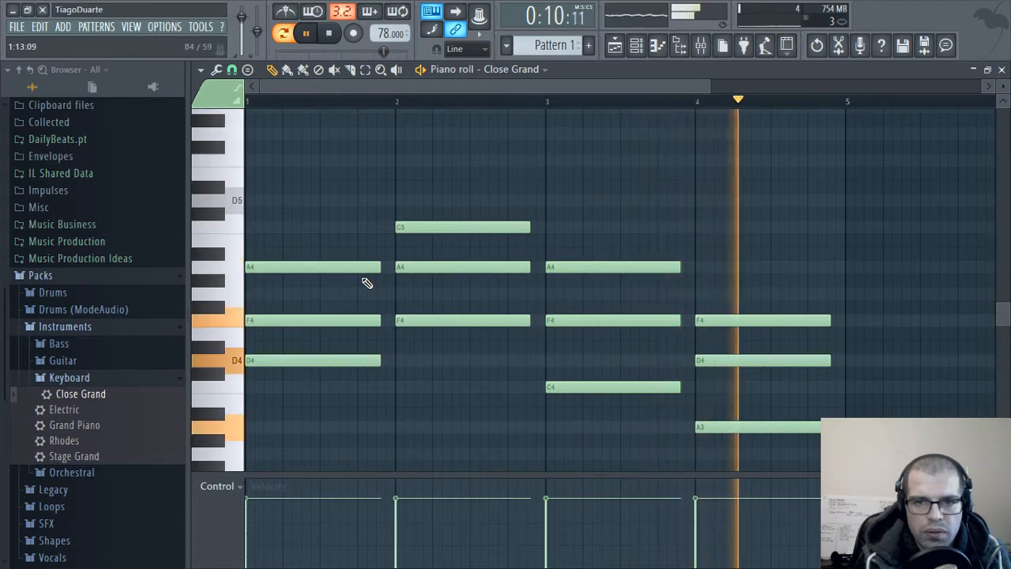
pyautogui.press('space')
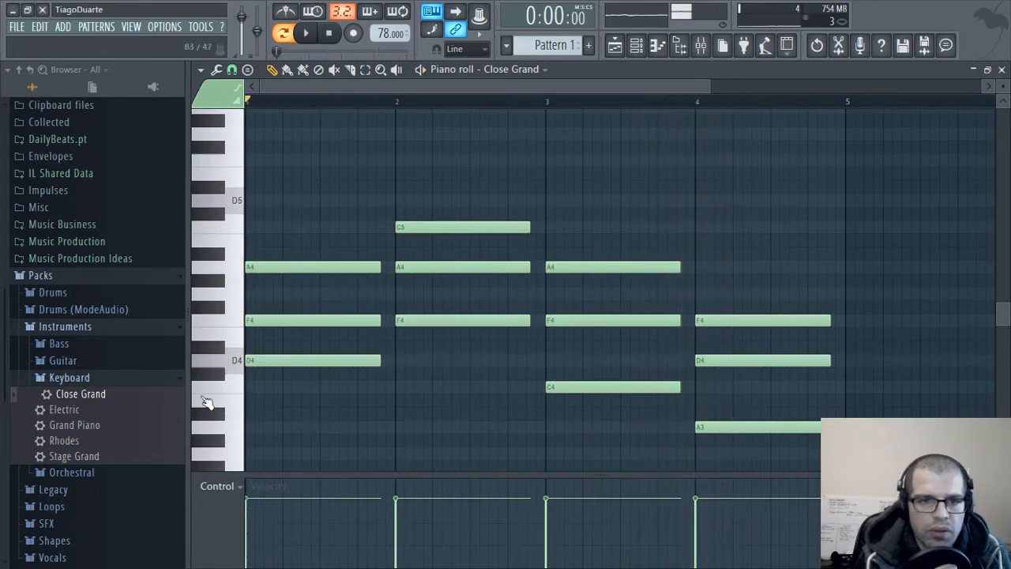
# - Replace the channel's Close Grand instrument with the Electric keyboard preset and close its plugin window
pyautogui.doubleClick(83, 410)
pyautogui.click(871, 212)
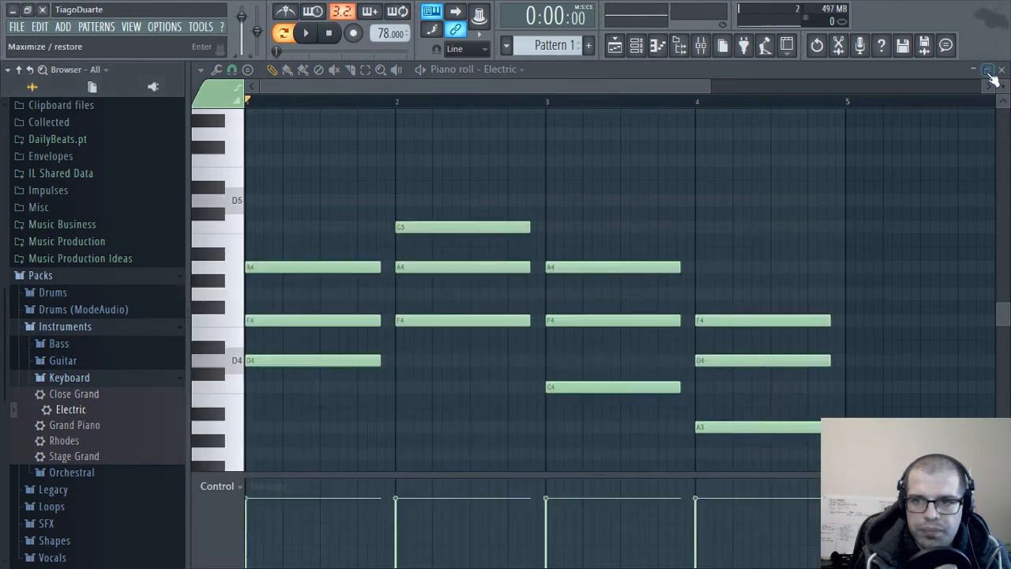
# - Play the four-bar chord progression with the Electric preset
pyautogui.click(1000, 70)
pyautogui.press('space')
pyautogui.click(406, 130)
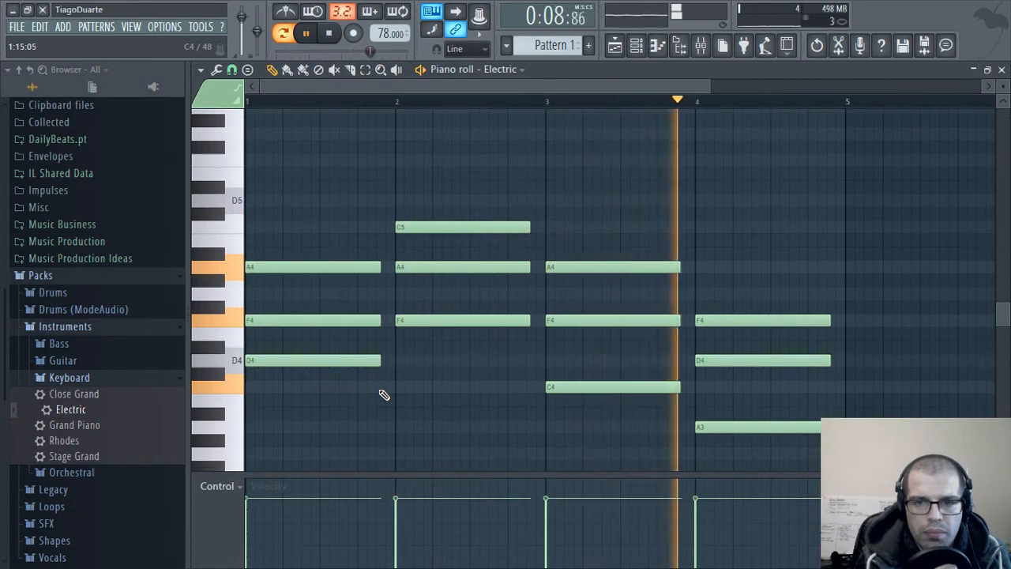
pyautogui.press('space')
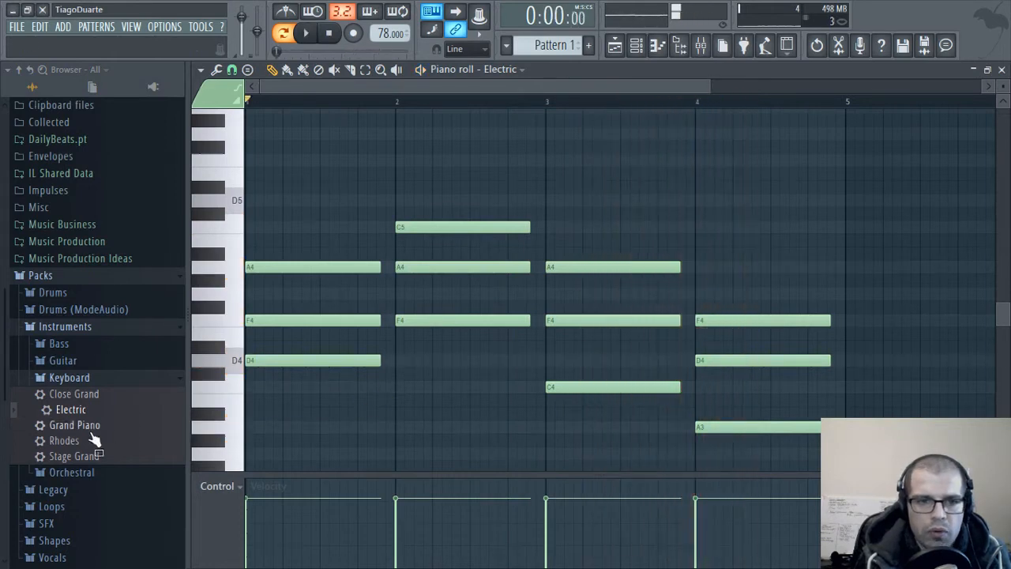
# - Replace the channel's instrument with the Rhodes keyboard preset, close its plugin window and play the progression briefly
pyautogui.click(63, 440)
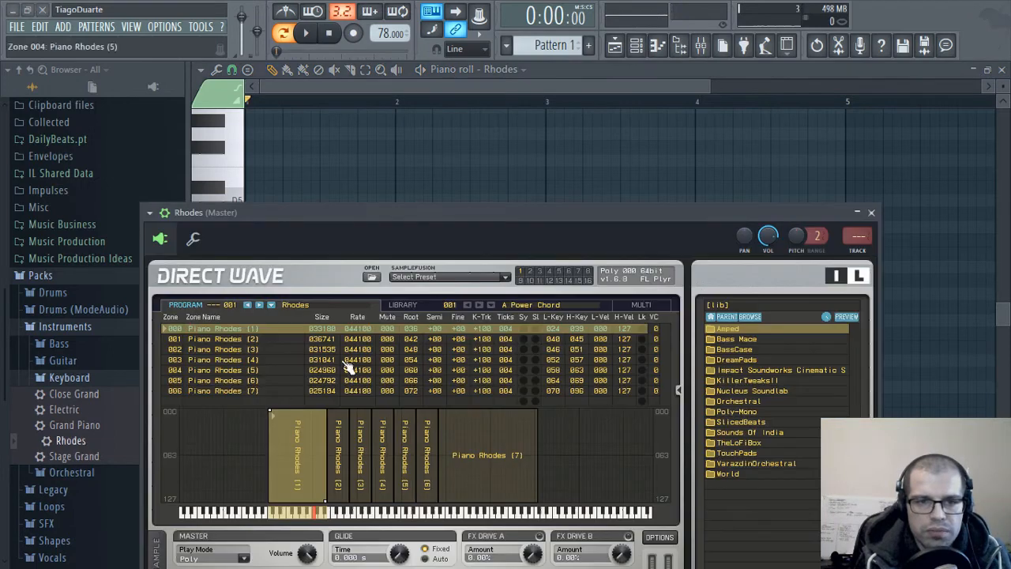
pyautogui.click(873, 213)
pyautogui.press('space')
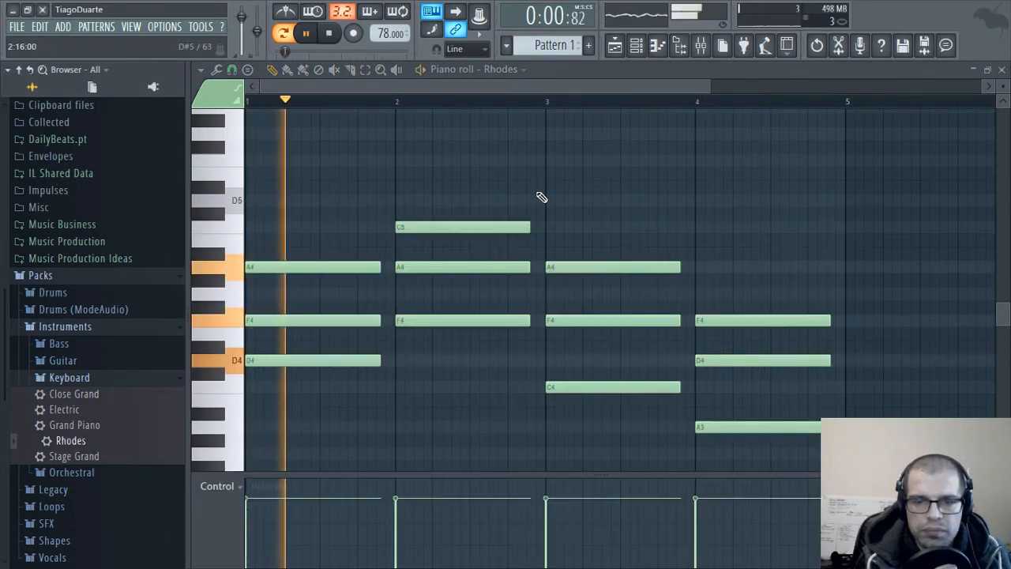
pyautogui.press('space')
# - Transpose all four Rhodes chords up one octave and play the progression
pyautogui.hotkey('ctrl', 'Up')
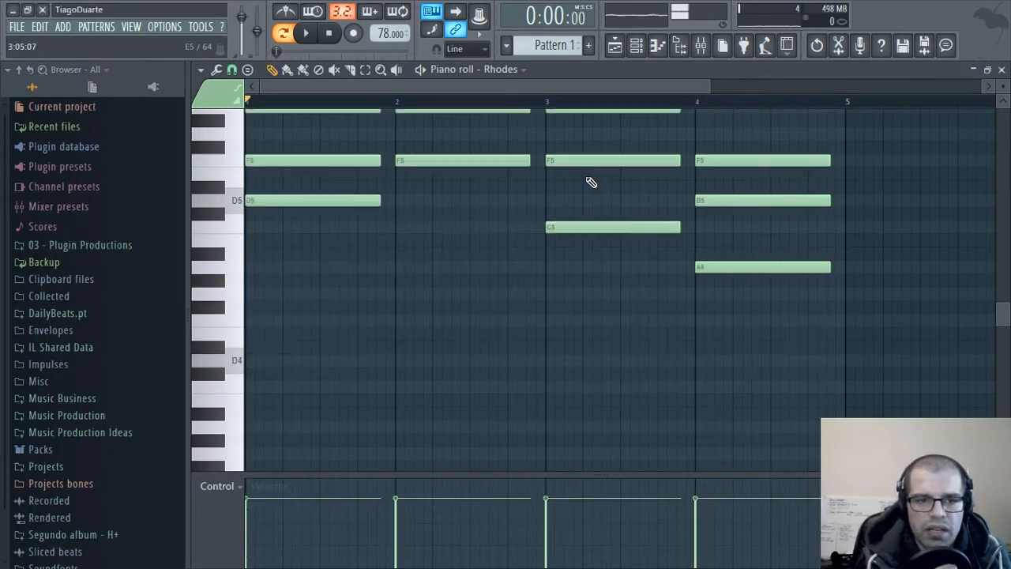
pyautogui.press('space')
pyautogui.click(74, 450)
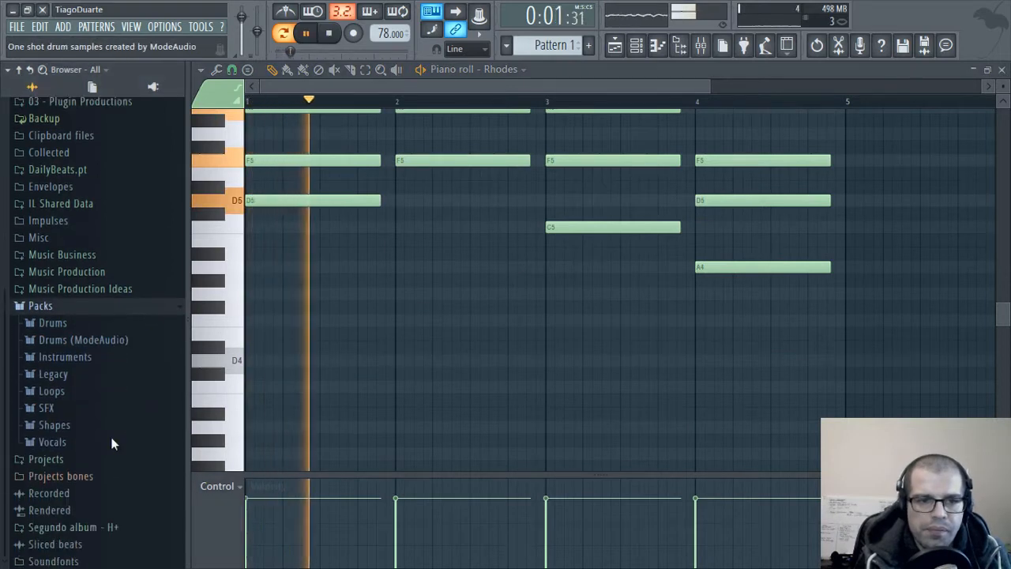
# - Add the melody notes G6 and F6 above the bar 1 chord and replay the loop from the start
pyautogui.scroll(4, 400, 328)
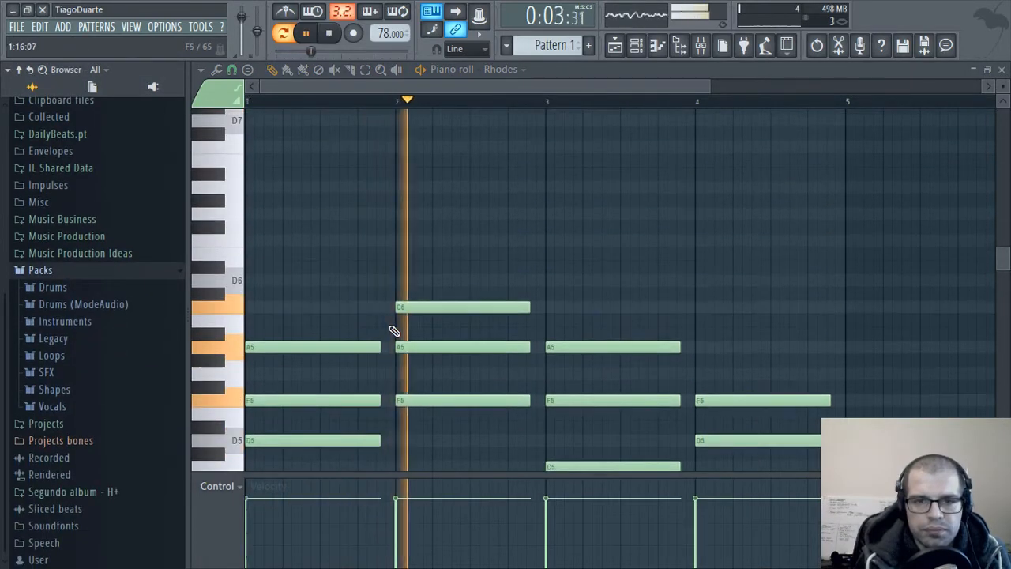
pyautogui.scroll(1, 293, 244)
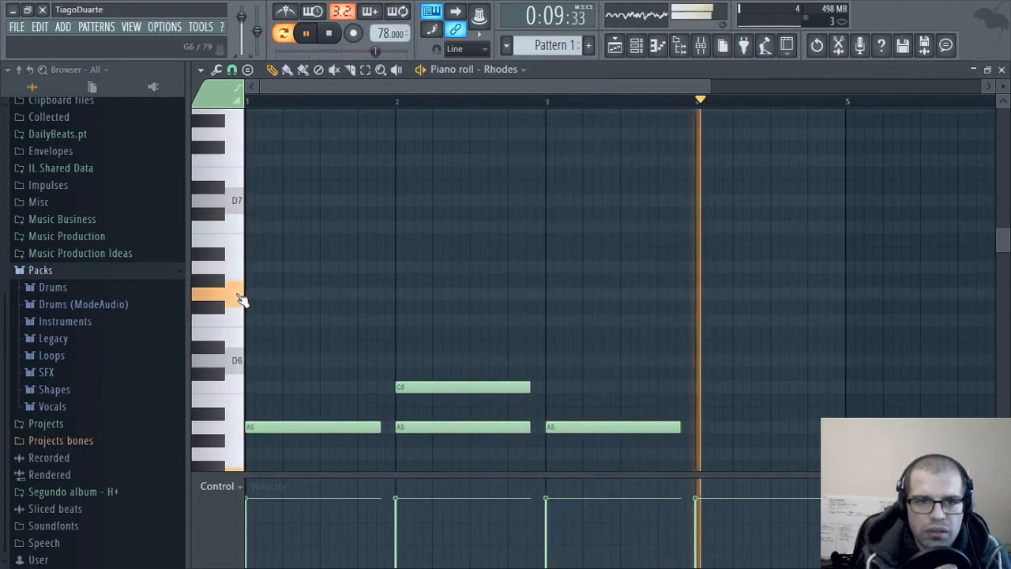
pyautogui.click(302, 306)
pyautogui.moveTo(303, 303); pyautogui.dragTo(308, 295)
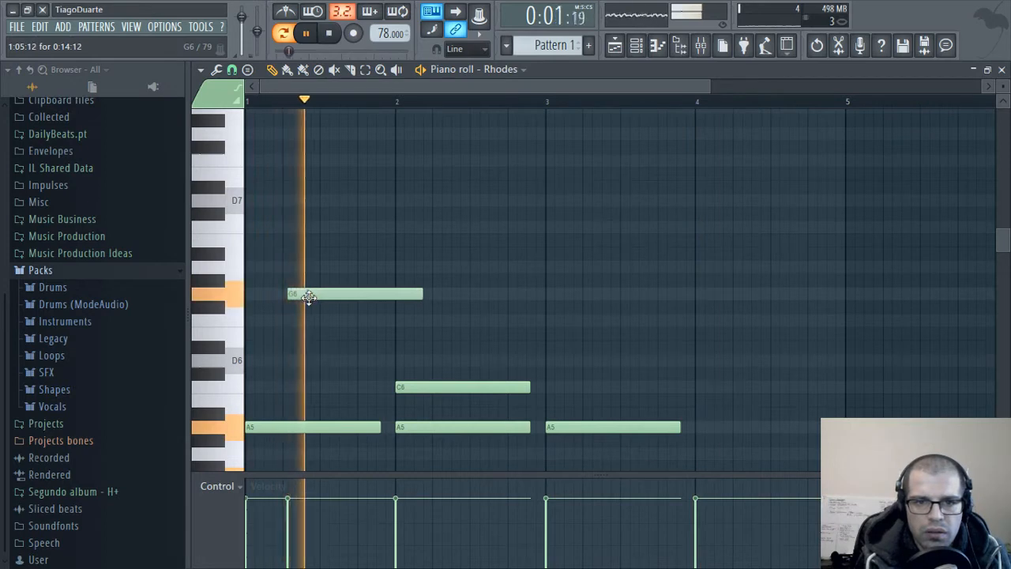
pyautogui.click(322, 320)
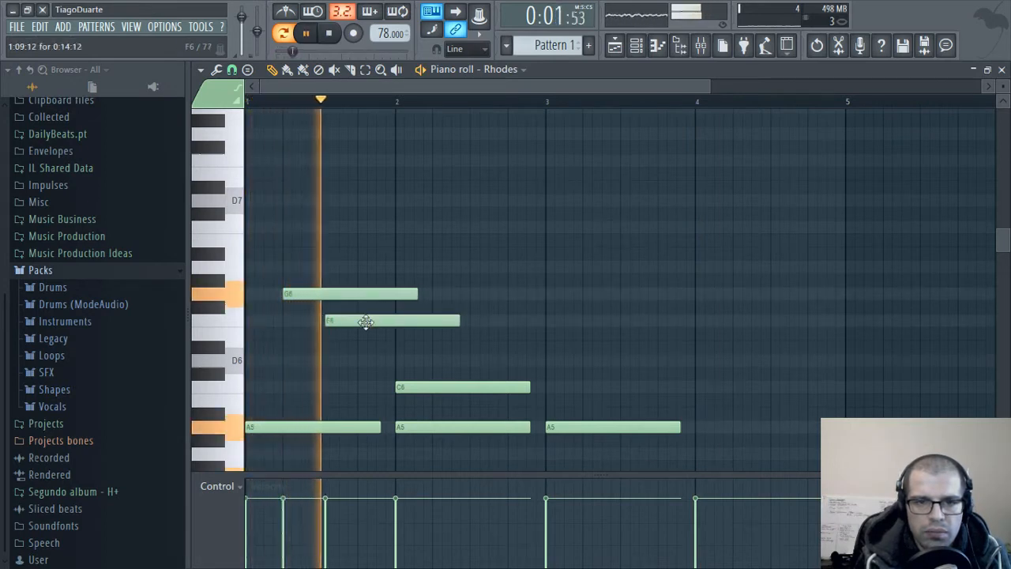
pyautogui.press('space')
pyautogui.press('space')
# - Shorten the G6 to four steps and the F6 to six, add a D6 at the end of bar 1 and play the melody
pyautogui.moveTo(417, 294); pyautogui.dragTo(323, 294)
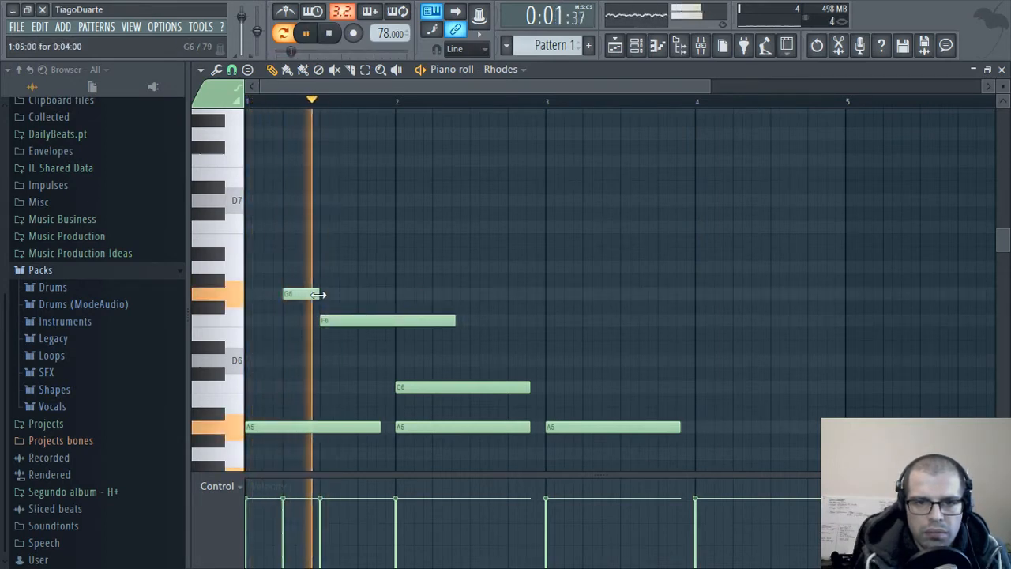
pyautogui.moveTo(454, 320); pyautogui.dragTo(374, 327)
pyautogui.click(382, 361)
pyautogui.press('space')
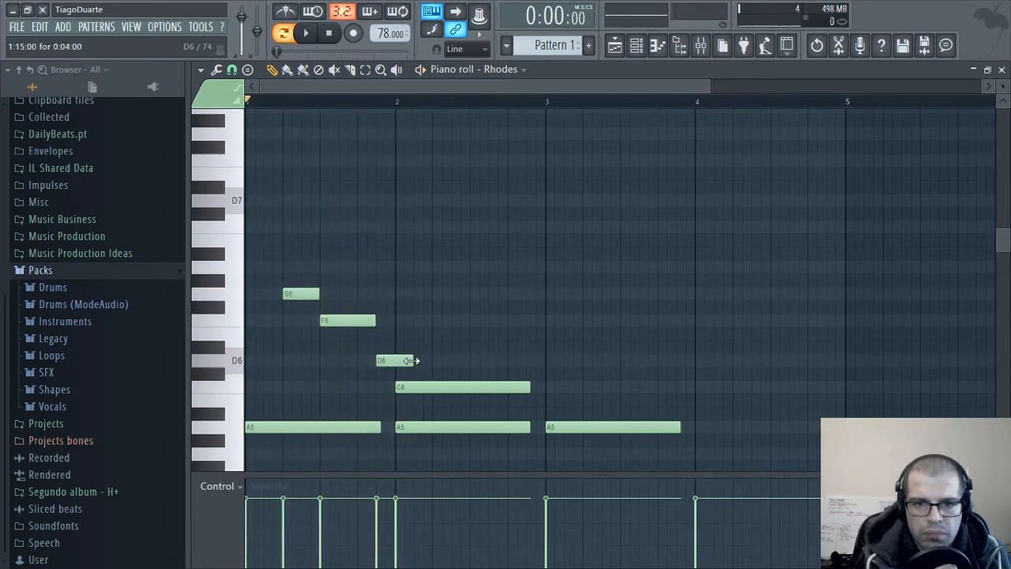
pyautogui.press('space')
# - Add the melody notes D6 and F6, four steps long each, in the second half of bar 2 and play the pattern
pyautogui.scroll(-3, 411, 332)
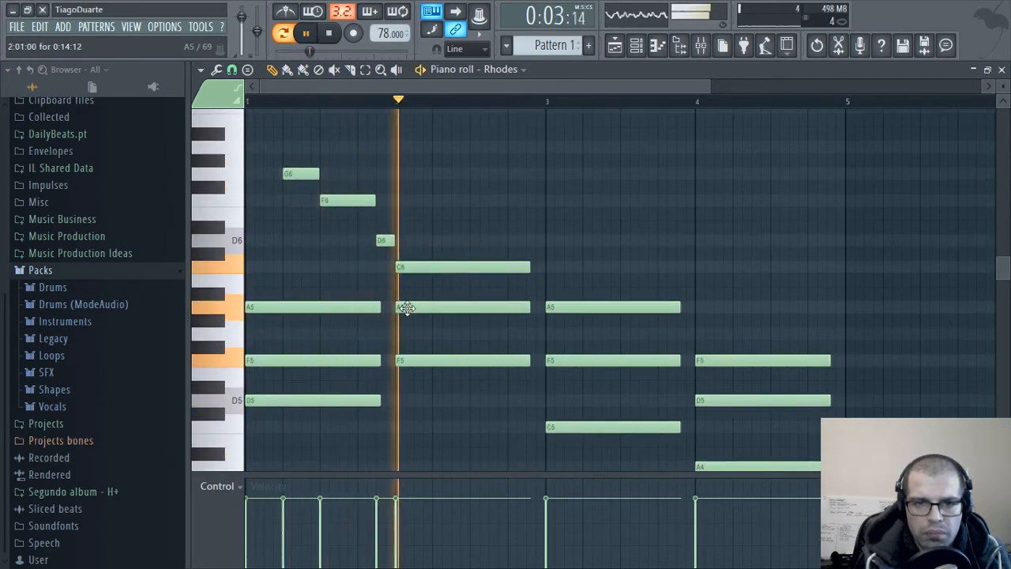
pyautogui.click(474, 240)
pyautogui.click(516, 200)
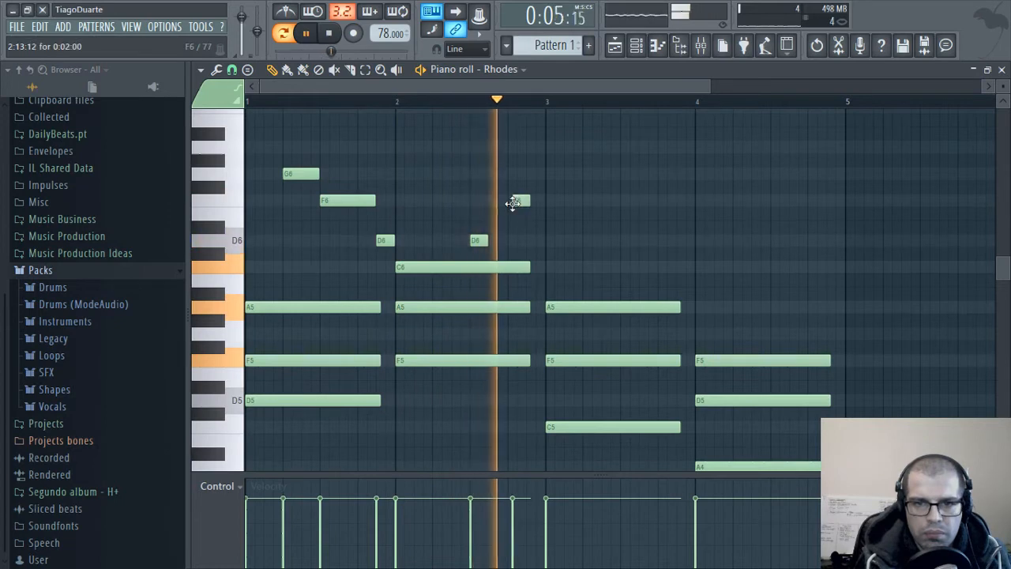
pyautogui.press('space')
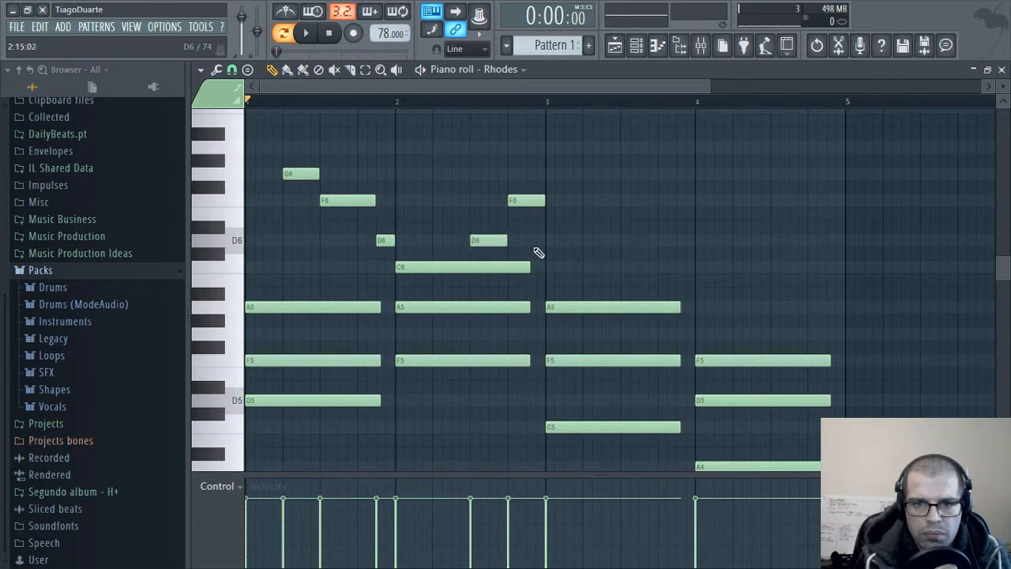
pyautogui.press('space')
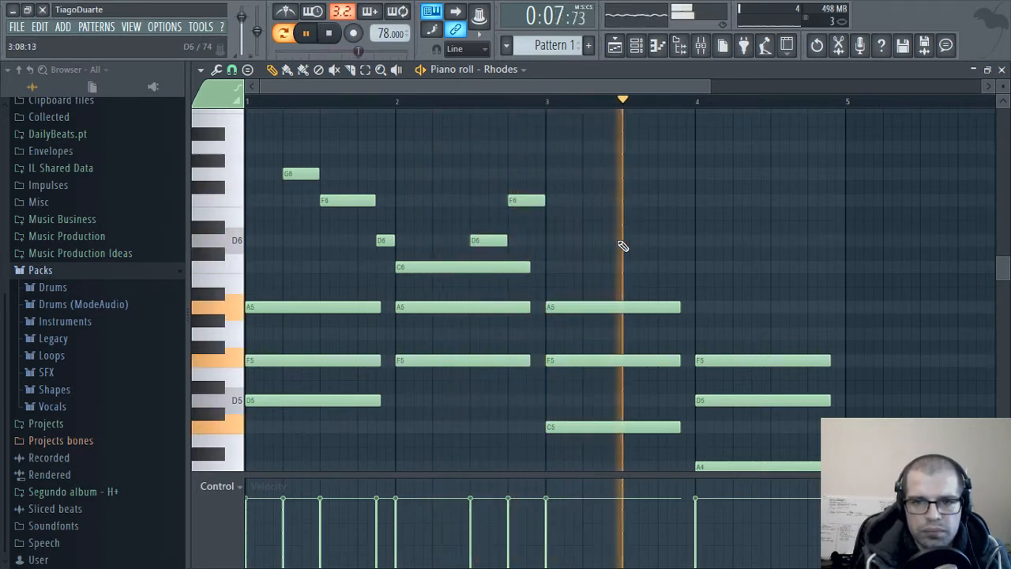
# - Add a descending run of G6, F6, D6 and C6, two steps each, in the second half of bar 3 and play it
pyautogui.press('space')
pyautogui.click(624, 200)
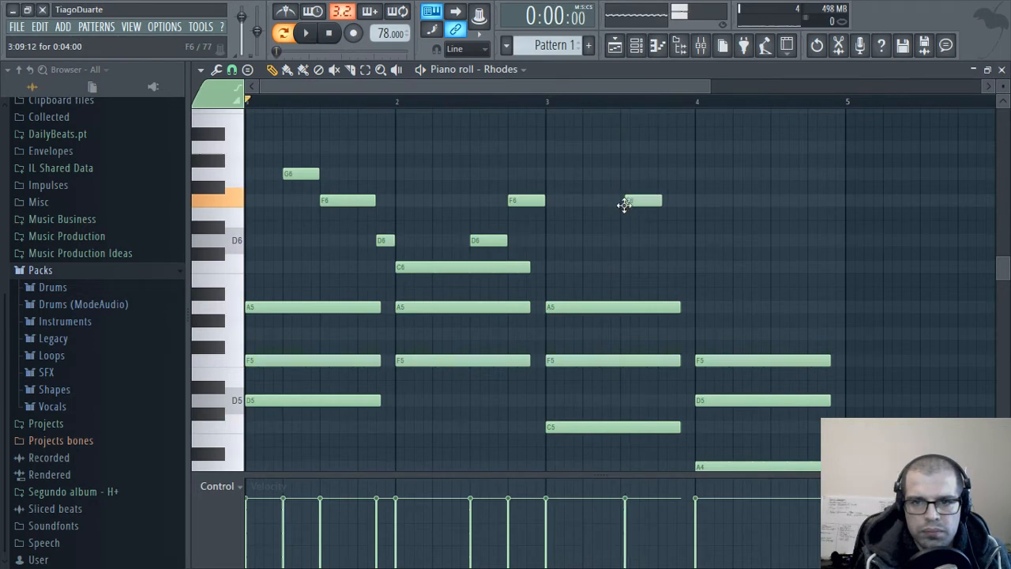
pyautogui.moveTo(621, 205); pyautogui.dragTo(621, 167)
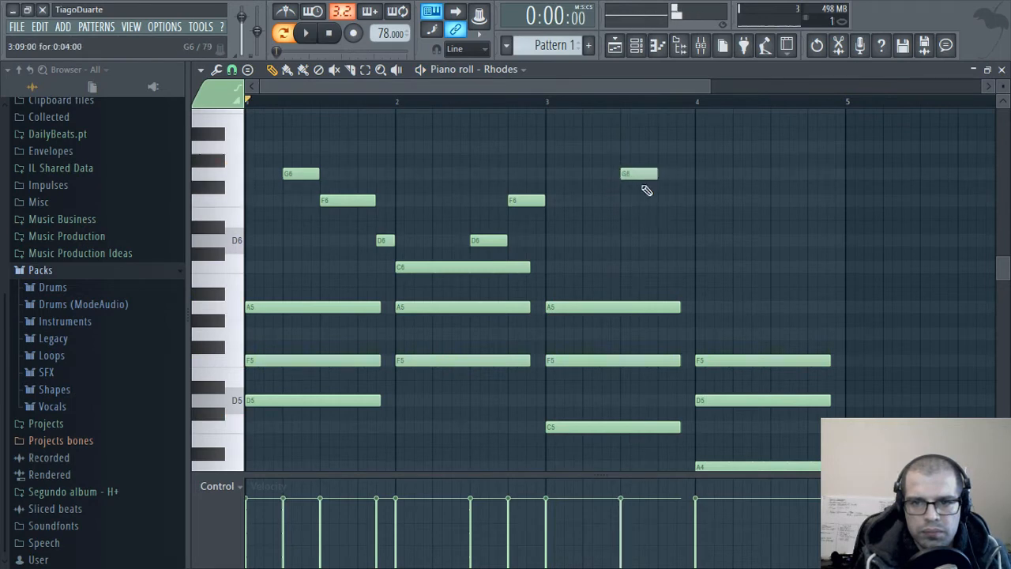
pyautogui.click(639, 199)
pyautogui.click(661, 240)
pyautogui.click(677, 267)
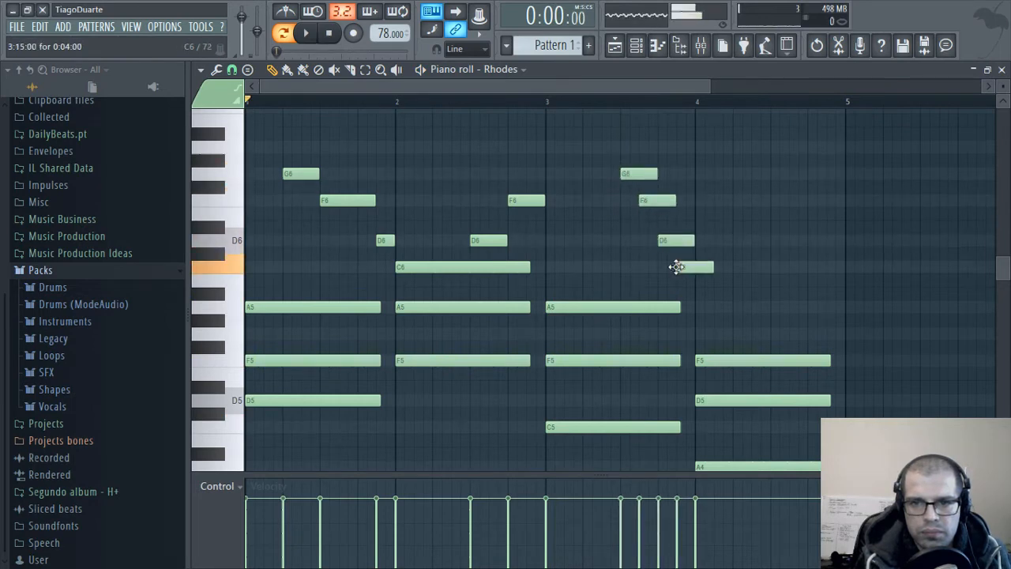
pyautogui.moveTo(742, 292); pyautogui.dragTo(621, 168)
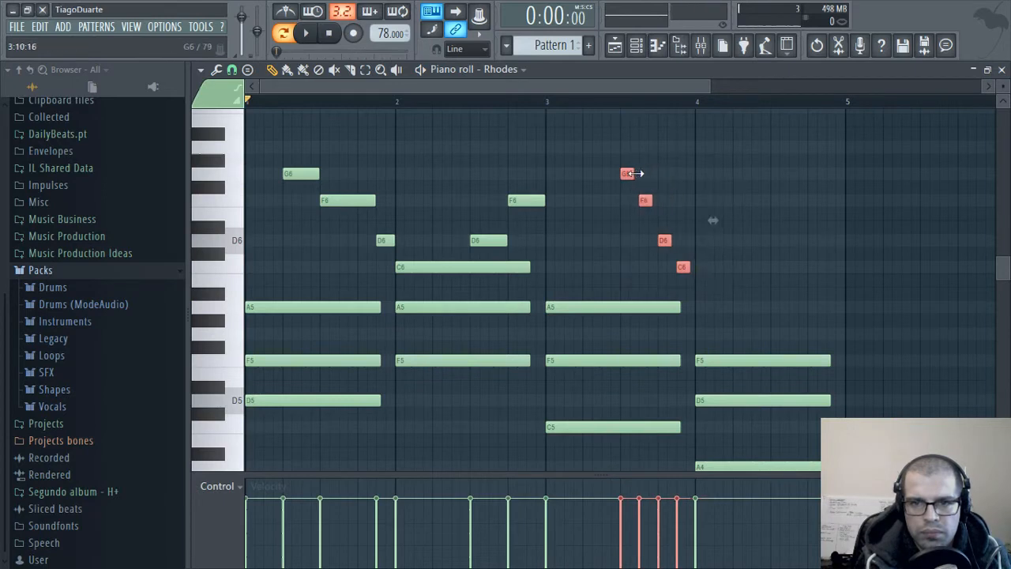
pyautogui.keyDown('ctrl'); pyautogui.click(696, 176); pyautogui.keyUp('ctrl')
pyautogui.press('space')
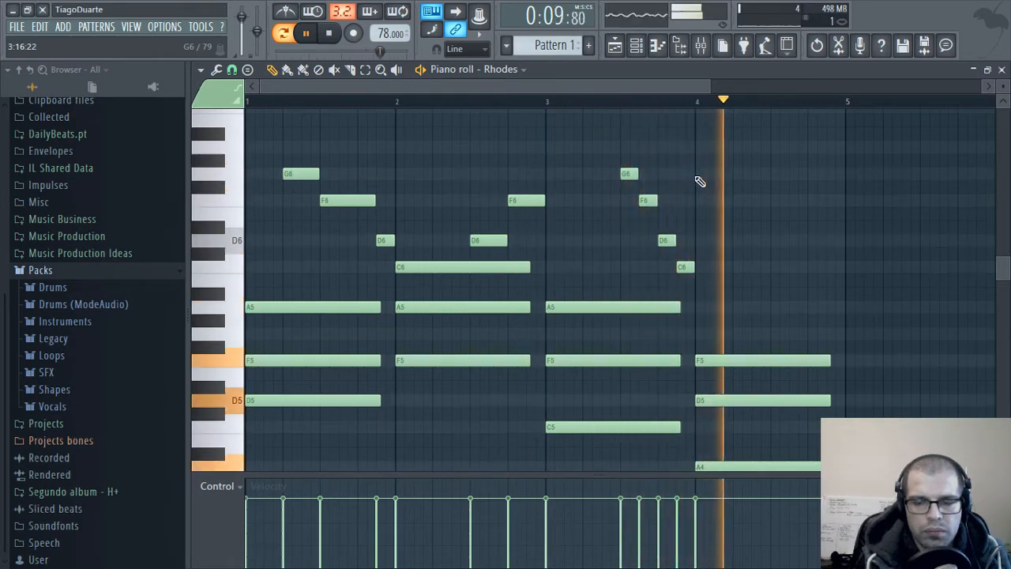
# - Add an A5 melody note near the end of bar 4, lasting until the bar ends, and play the pattern
pyautogui.click(796, 307)
pyautogui.press('space')
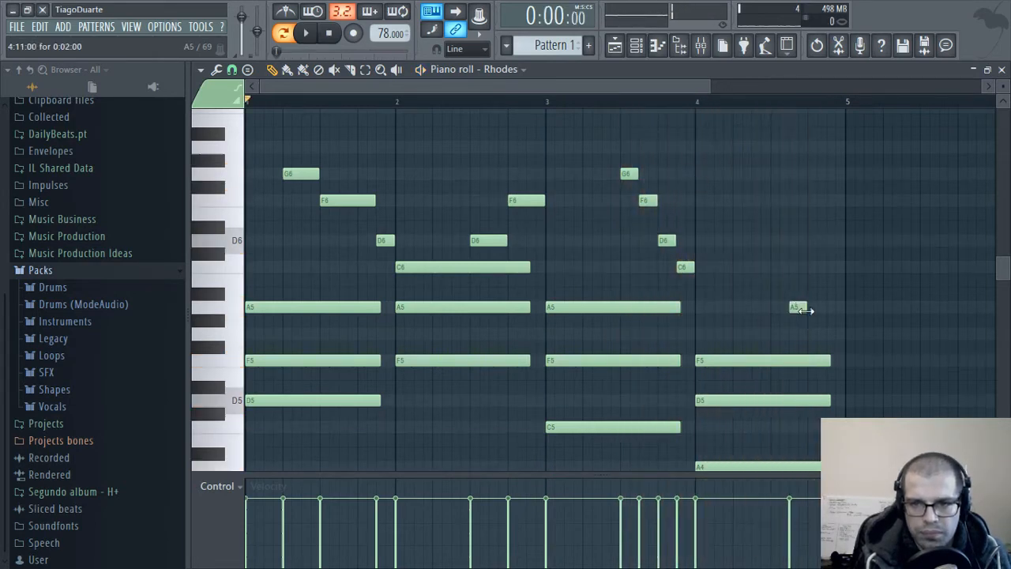
pyautogui.press('space')
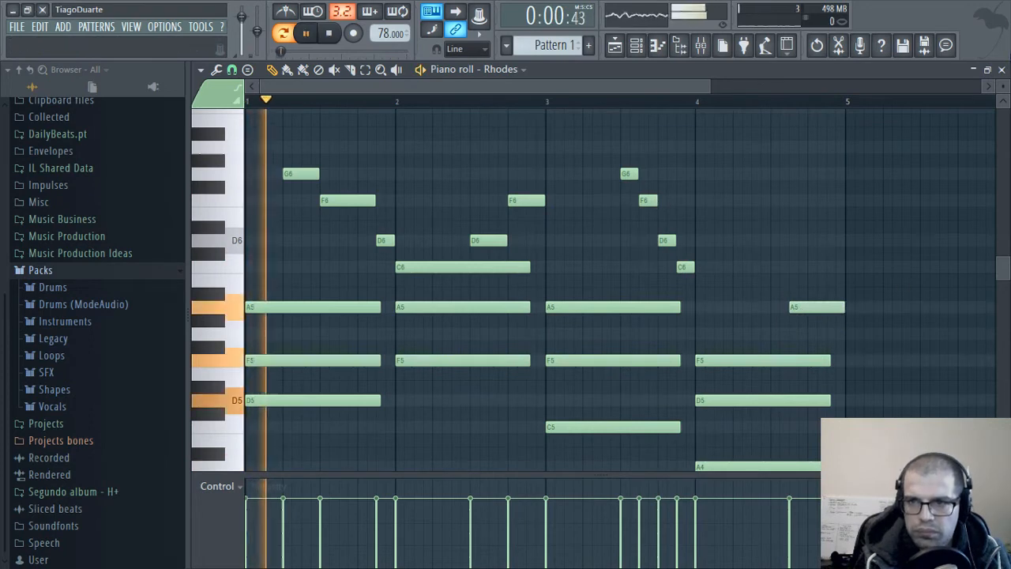
# - Cut all melody notes from the Rhodes channel, leaving the chords, then close the piano roll and stop playback
pyautogui.moveTo(855, 350); pyautogui.dragTo(779, 297)
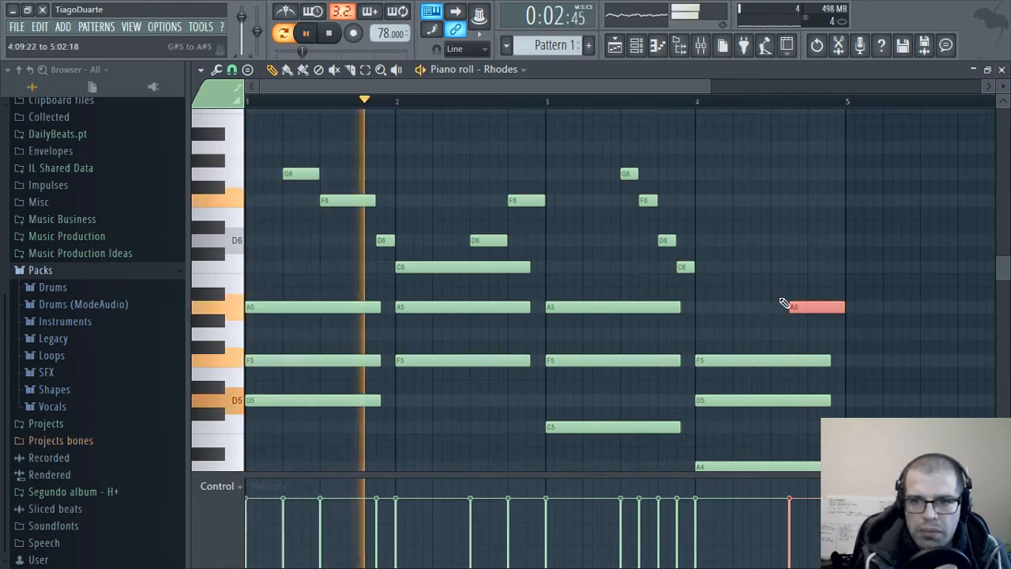
pyautogui.moveTo(719, 273)
pyautogui.mouseDown()
pyautogui.moveTo(677, 248)
pyautogui.moveTo(616, 154)
pyautogui.moveTo(521, 207)
pyautogui.moveTo(471, 251)
pyautogui.moveTo(283, 154)
pyautogui.mouseUp()
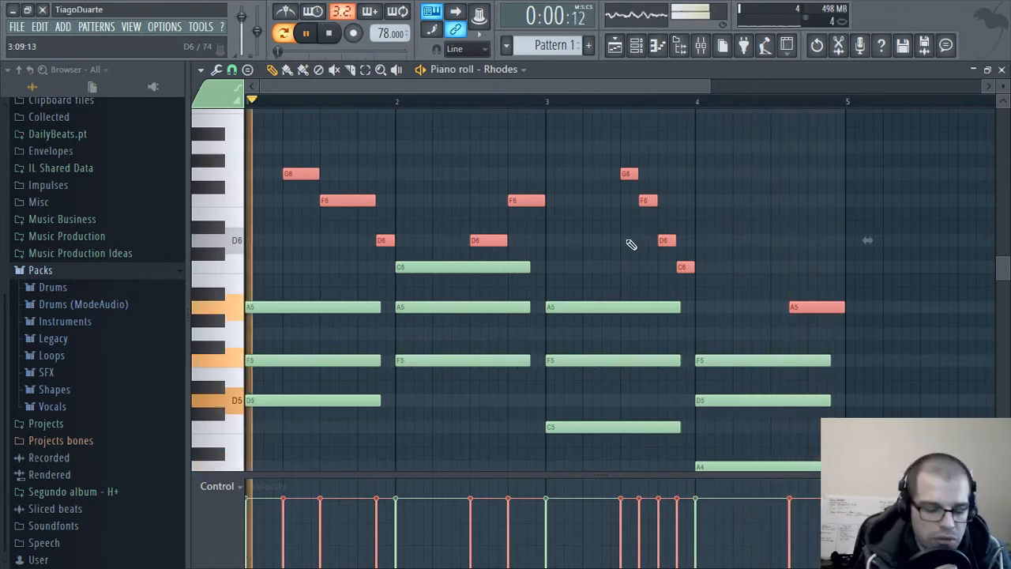
pyautogui.press('Delete')
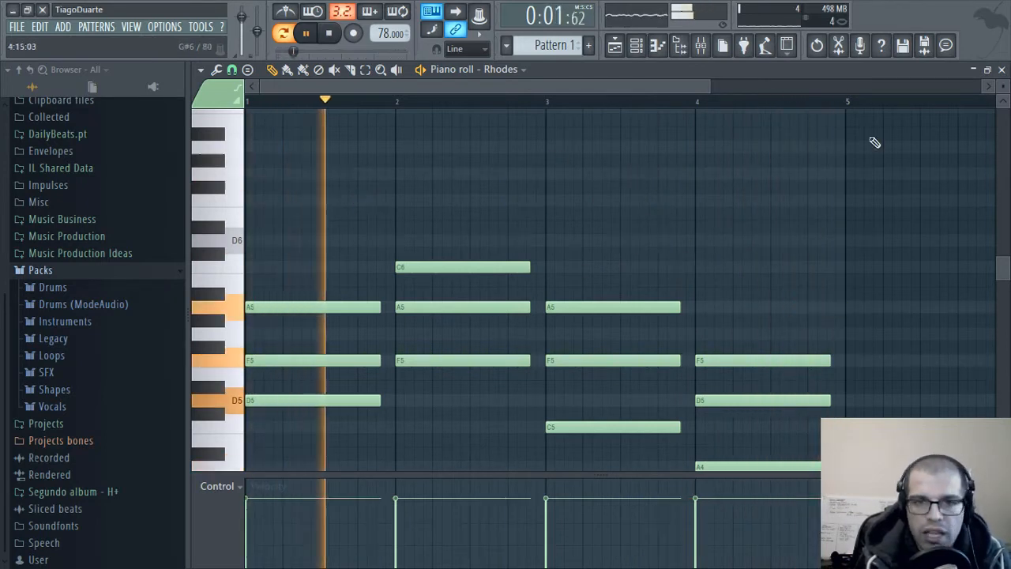
pyautogui.click(1002, 70)
pyautogui.press('space')
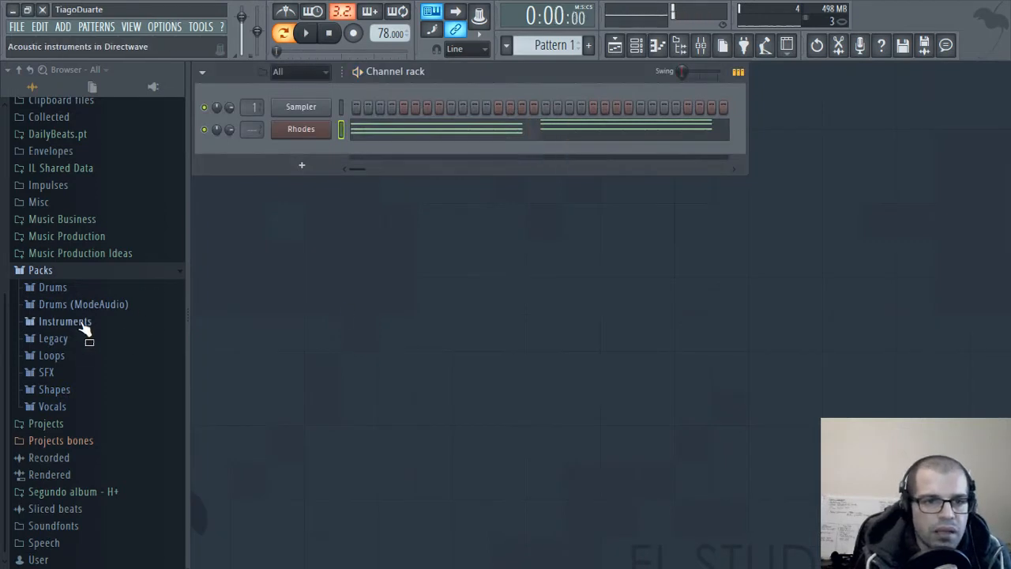
# - Add the Close Grand keyboard preset as a new channel below Rhodes and close its plugin window
pyautogui.click(75, 321)
pyautogui.click(69, 372)
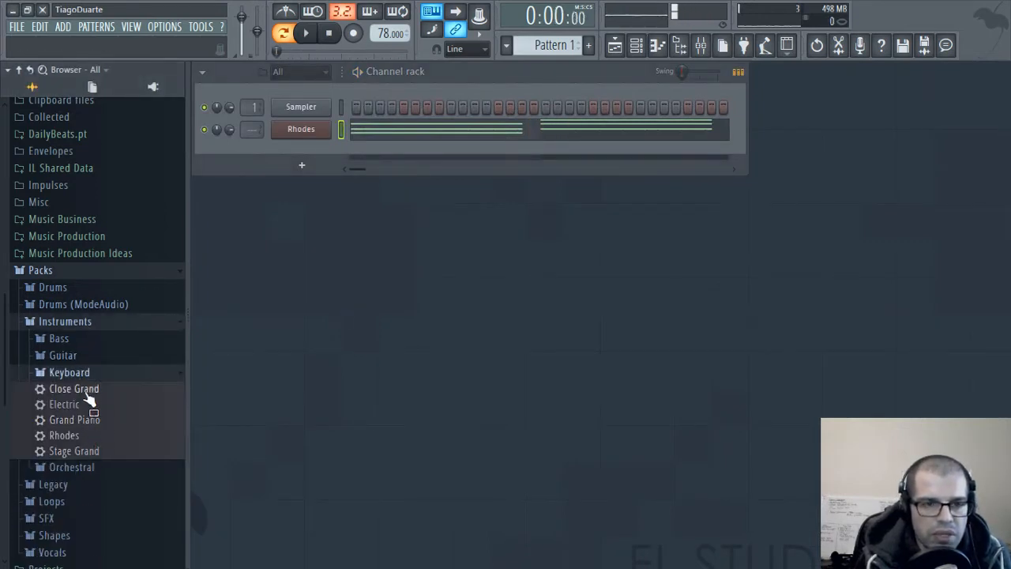
pyautogui.moveTo(312, 146); pyautogui.dragTo(312, 148)
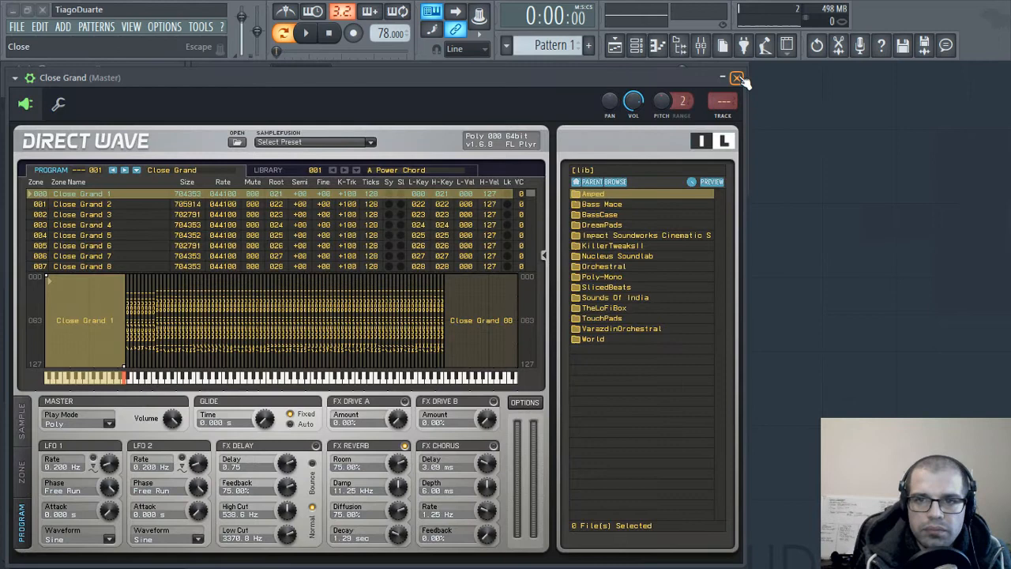
pyautogui.click(737, 77)
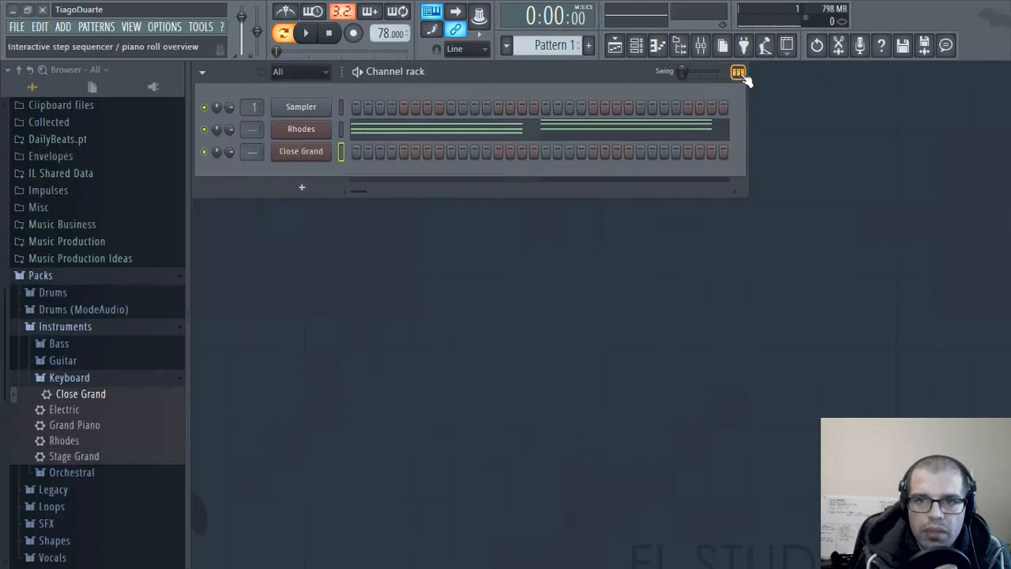
# - Paste the cut melody notes into the Close Grand channel's piano roll
pyautogui.rightClick(316, 154)
pyautogui.click(395, 155)
pyautogui.hotkey('ctrl', 'v')
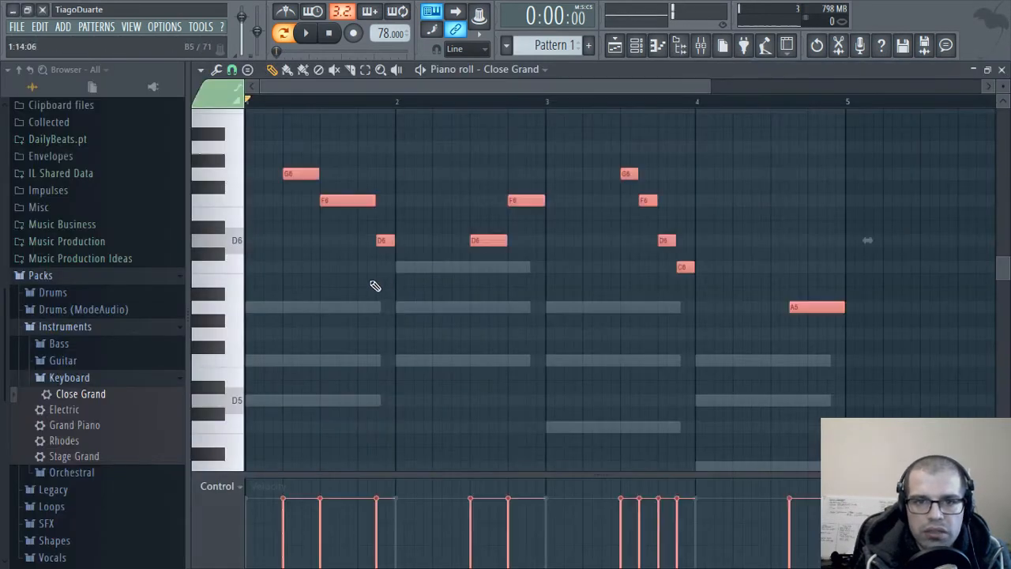
# - Extend the last D6 of bar 1, the F6 of bar 2 and the C6 of bar 3 to the next notes, and play the melody
pyautogui.moveTo(305, 325); pyautogui.dragTo(309, 366)
pyautogui.hotkey('ctrl', 'd')
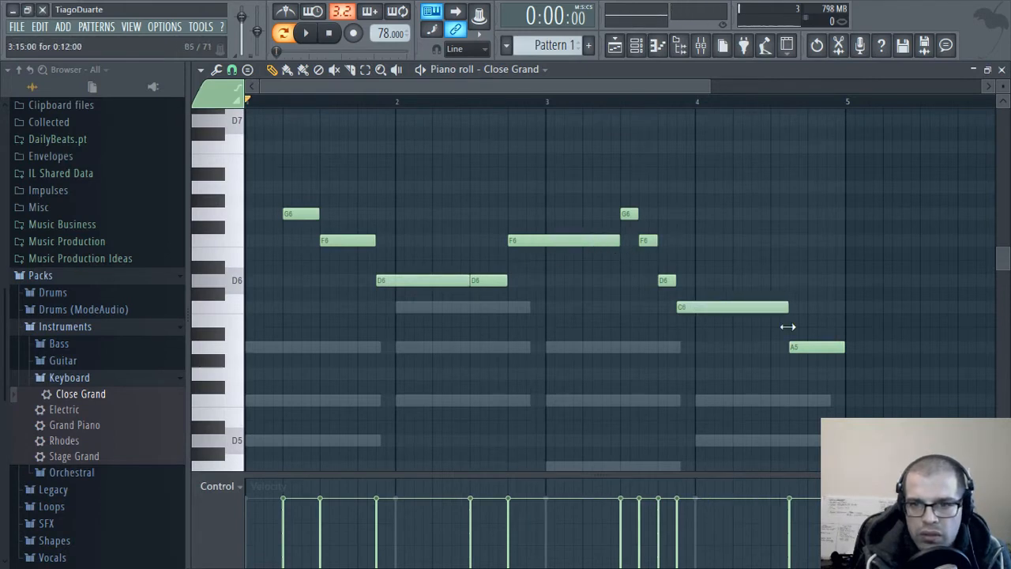
pyautogui.press('space')
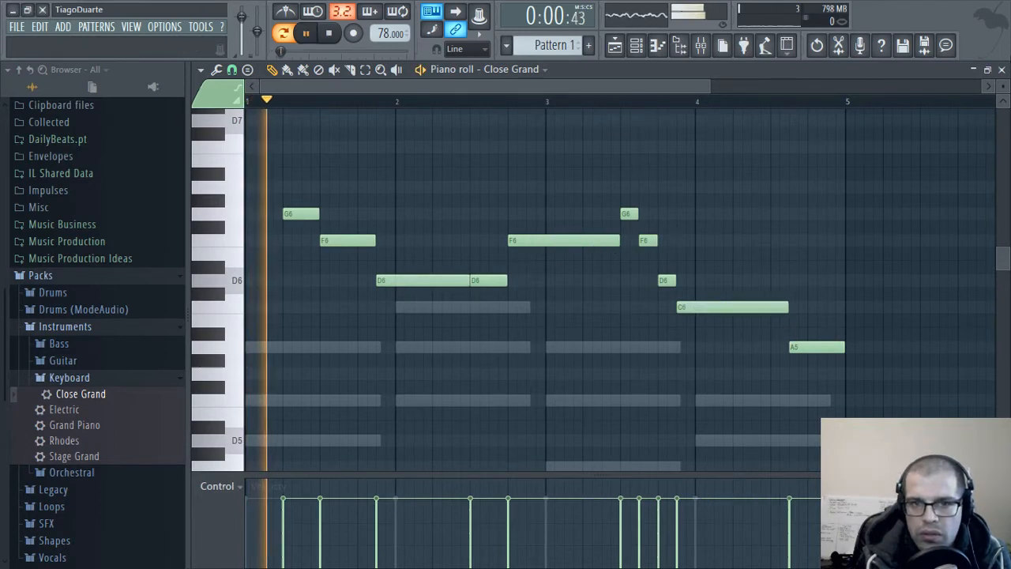
# - Close the piano roll, open the mixer, and route Rhodes to mixer track 2 and Close Grand to track 3
pyautogui.click(1001, 70)
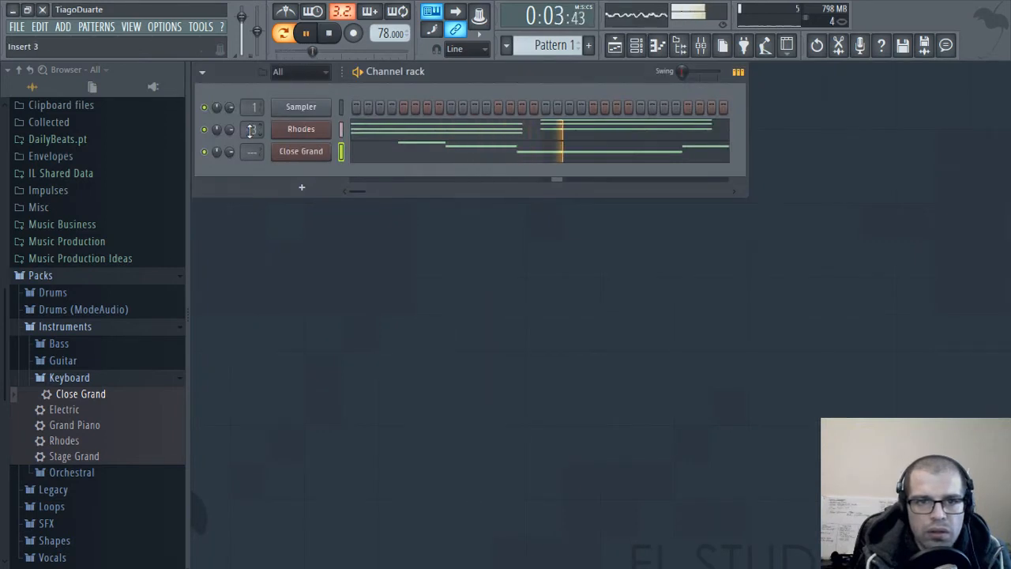
pyautogui.click(701, 45)
pyautogui.scroll(1, 253, 151)
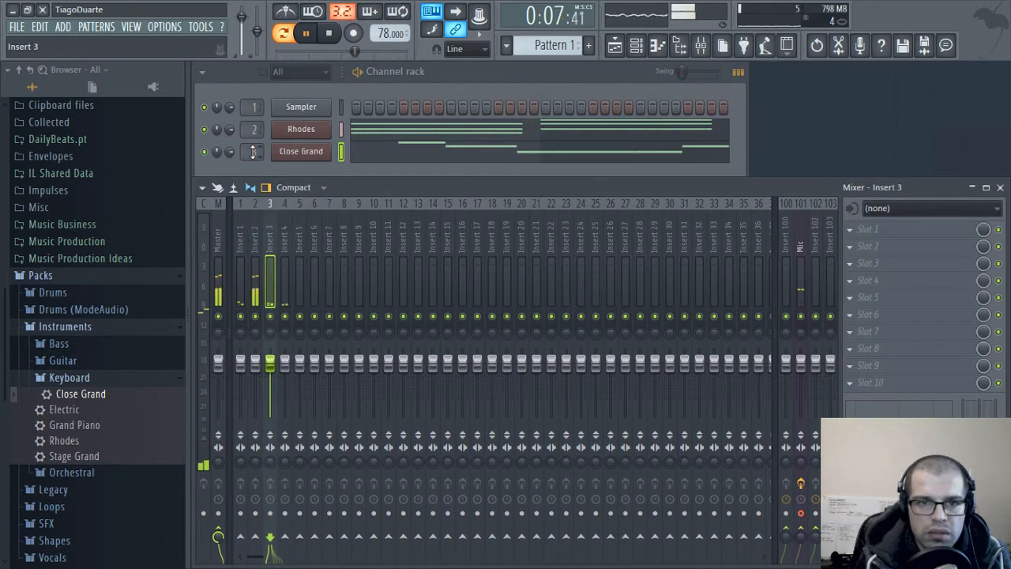
# - Lower the volume faders of mixer tracks 2 and 3 while the pattern plays
pyautogui.moveTo(254, 348); pyautogui.dragTo(269, 368)
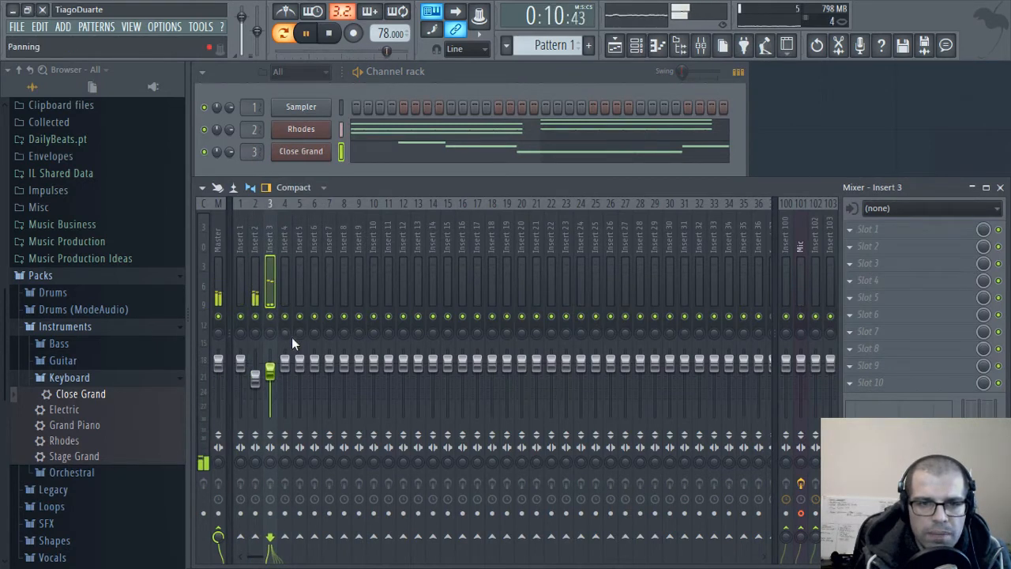
pyautogui.click(255, 379)
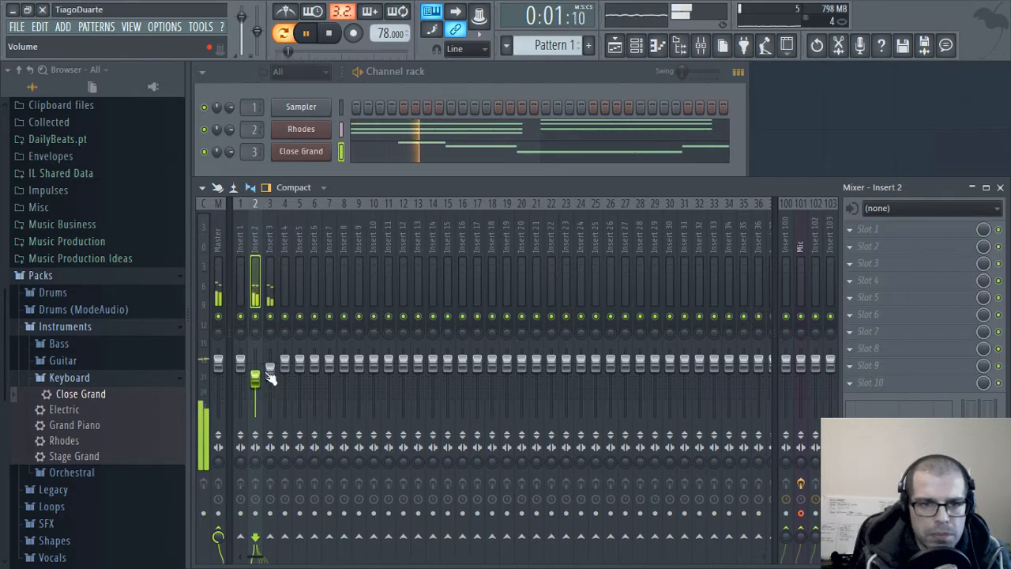
pyautogui.moveTo(258, 335); pyautogui.dragTo(271, 385)
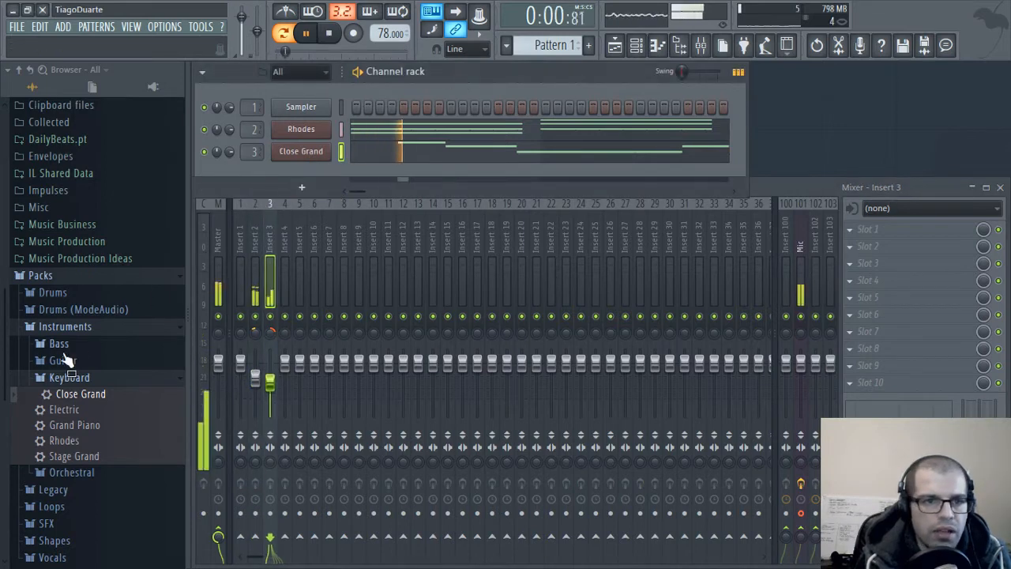
# - Add an FPC drum channel, load its HQ Jazz Kit preset, and close the plugin window
pyautogui.click(126, 329)
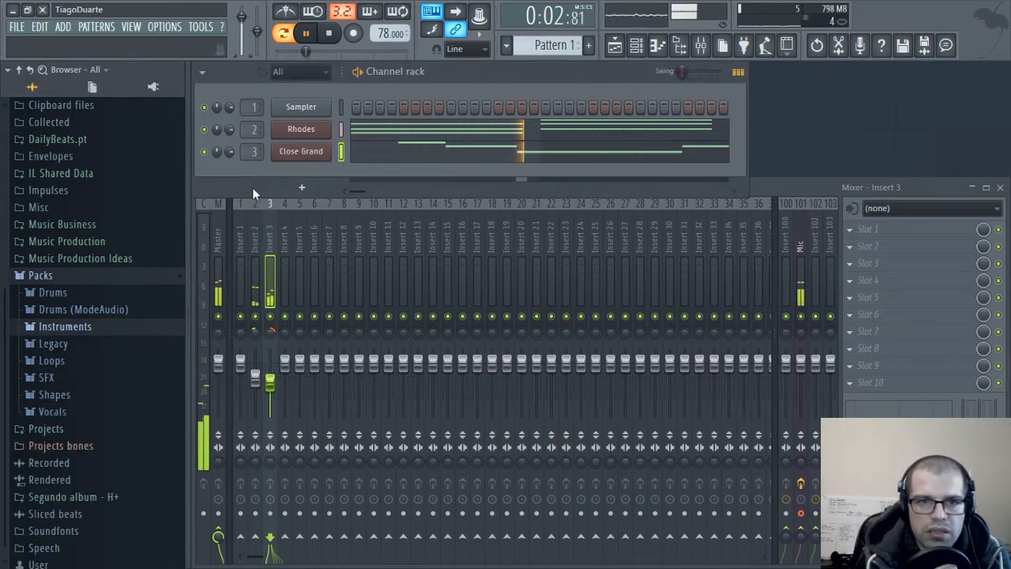
pyautogui.click(302, 187)
pyautogui.moveTo(313, 253)
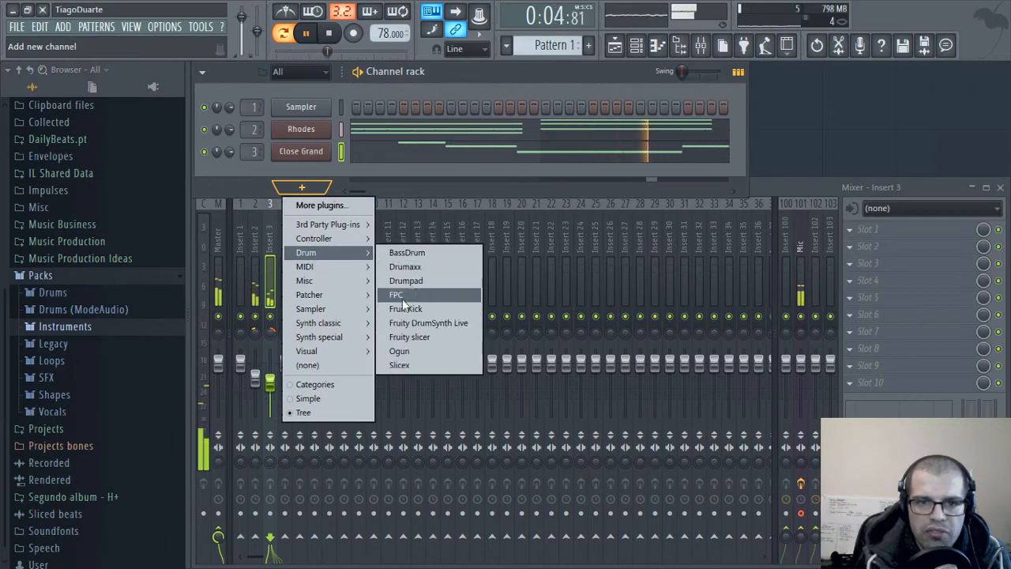
pyautogui.click(401, 294)
pyautogui.moveTo(515, 112); pyautogui.dragTo(683, 185)
pyautogui.click(713, 172)
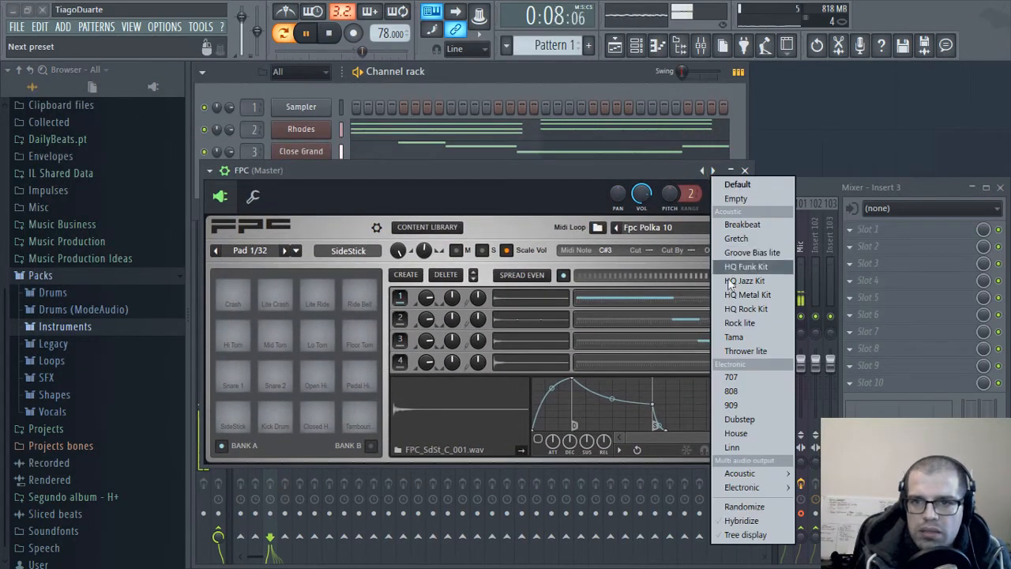
pyautogui.click(771, 281)
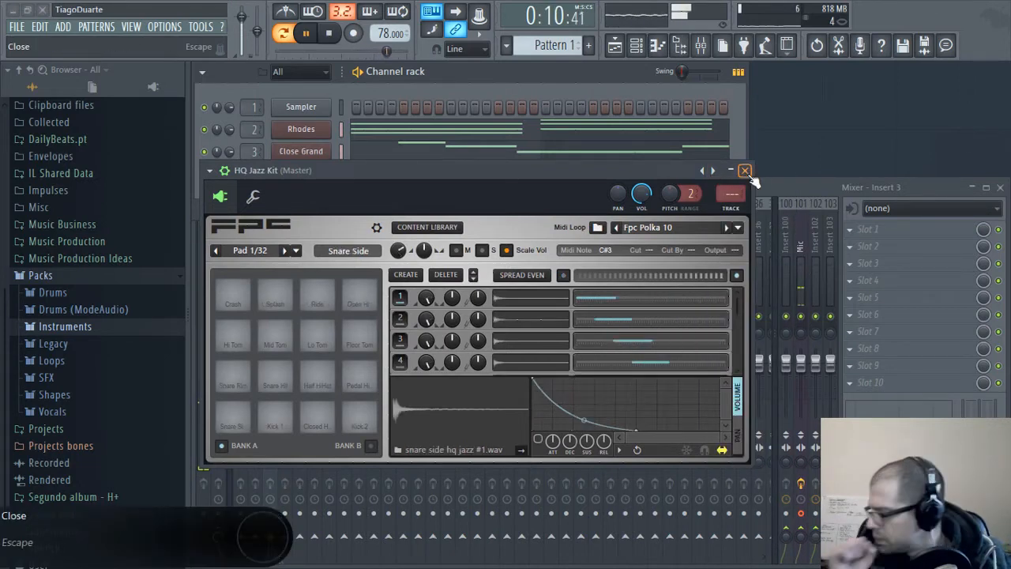
pyautogui.click(744, 170)
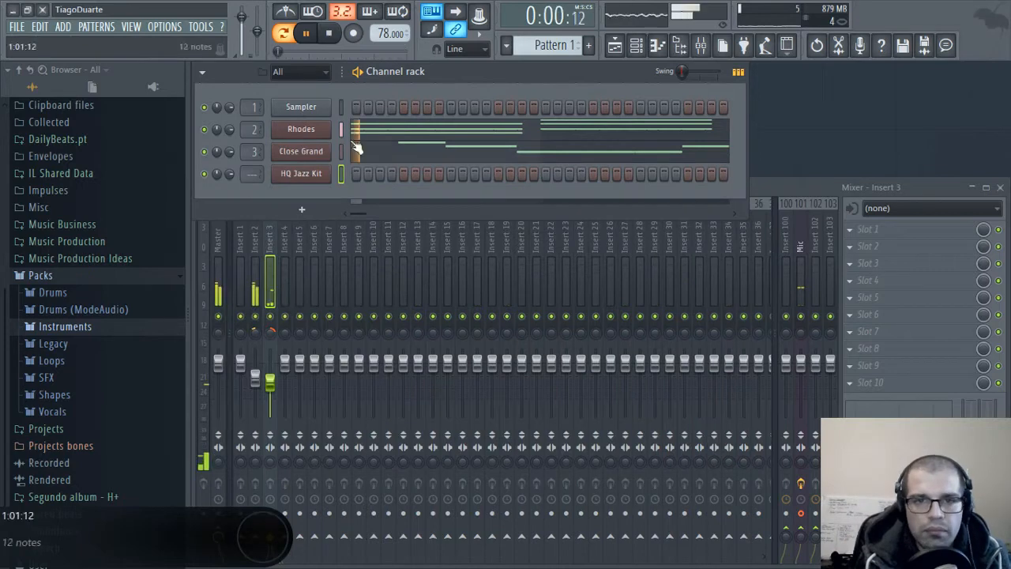
# - Place a single Pattern 1 clip at bar 1 of playlist Track 1 and set the time selection to bars 1–4
pyautogui.click(614, 45)
pyautogui.press('space')
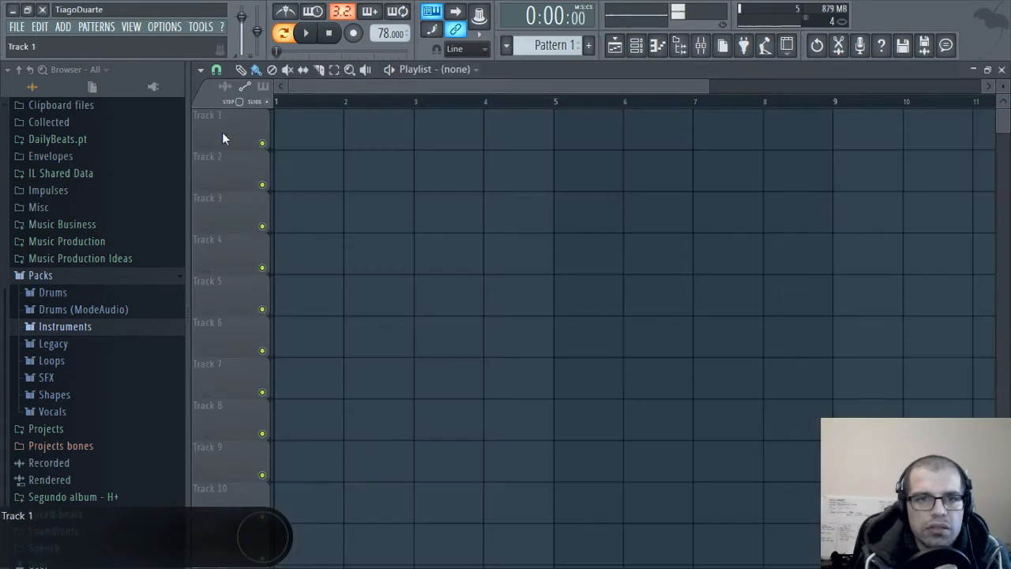
pyautogui.click(296, 129)
pyautogui.hotkey('ctrl', 'b')
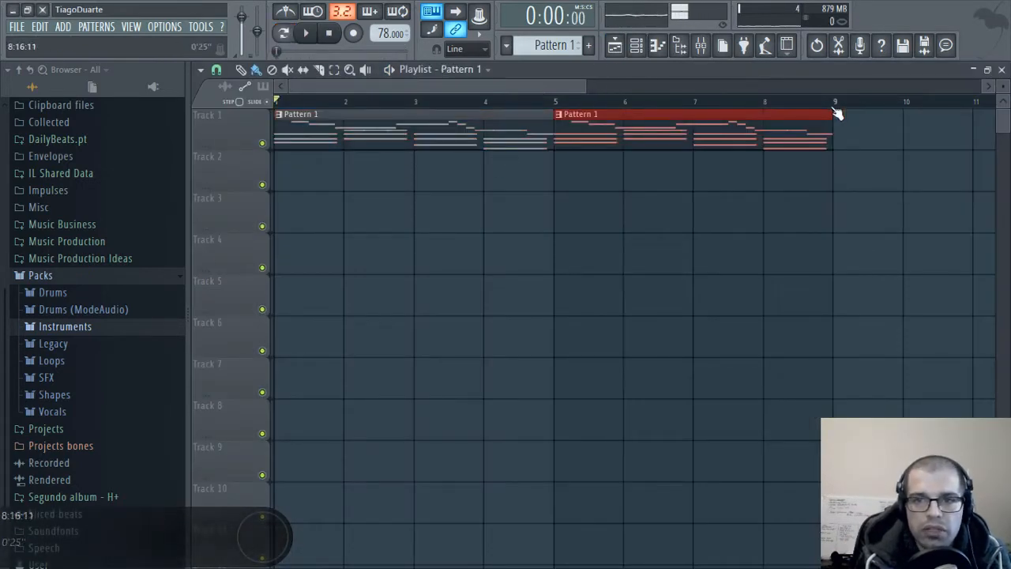
pyautogui.hotkey('ctrl', 'a')
pyautogui.moveTo(547, 108); pyautogui.dragTo(350, 108)
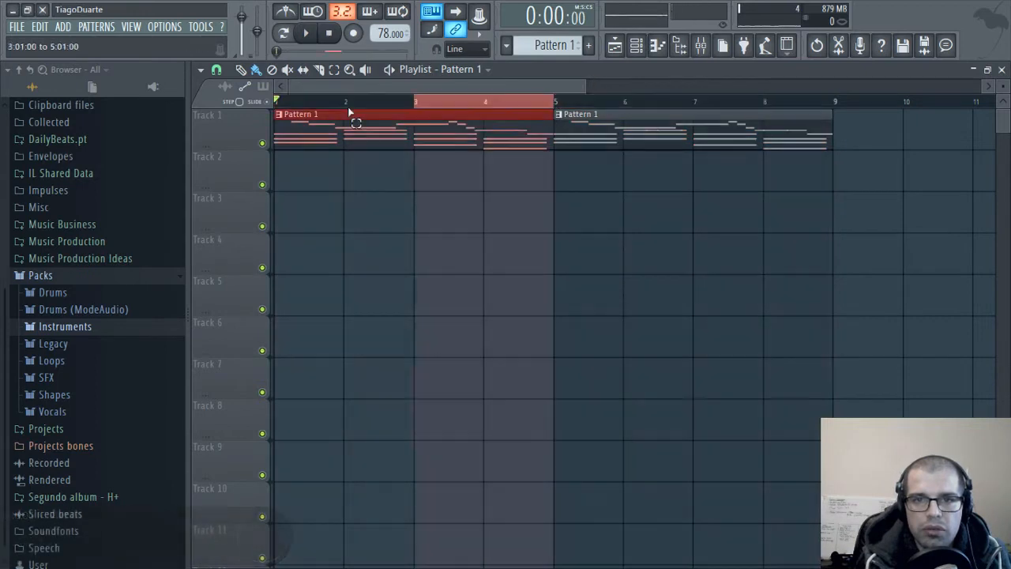
pyautogui.rightClick(625, 128)
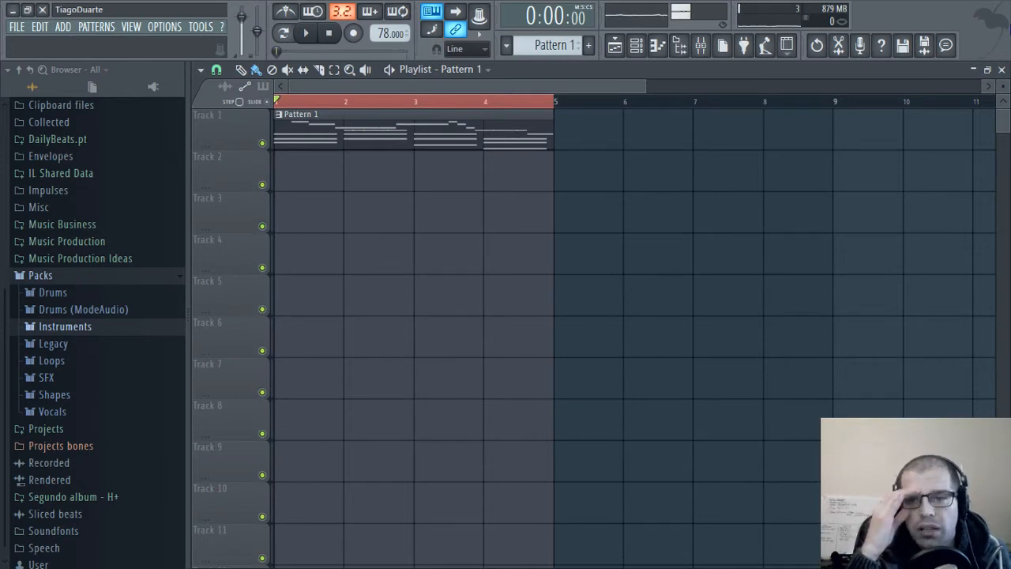
# - Close the playlist and route the HQ Jazz Kit channel to mixer track 4
pyautogui.click(1001, 70)
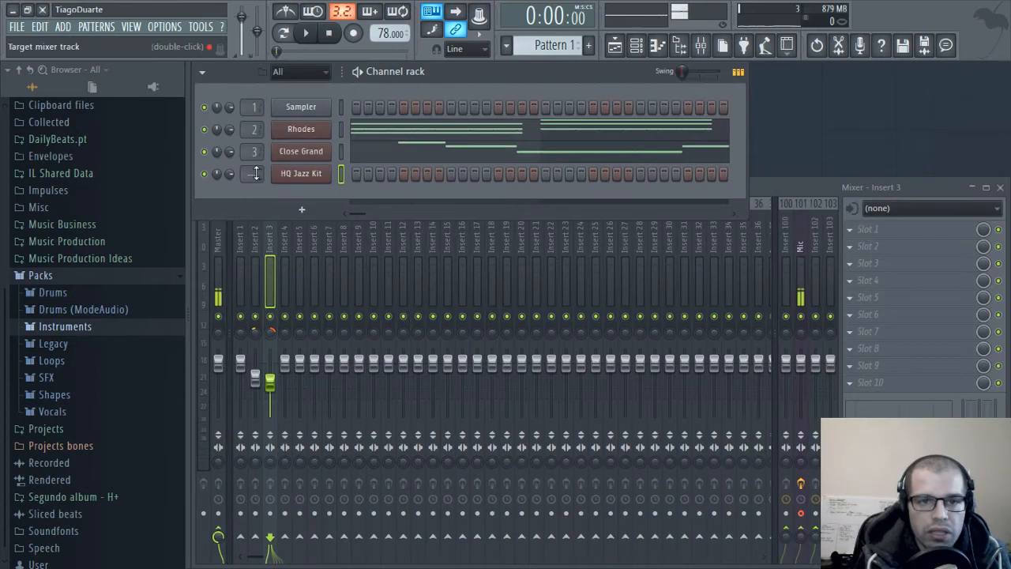
pyautogui.scroll(1, 254, 173)
pyautogui.press('space')
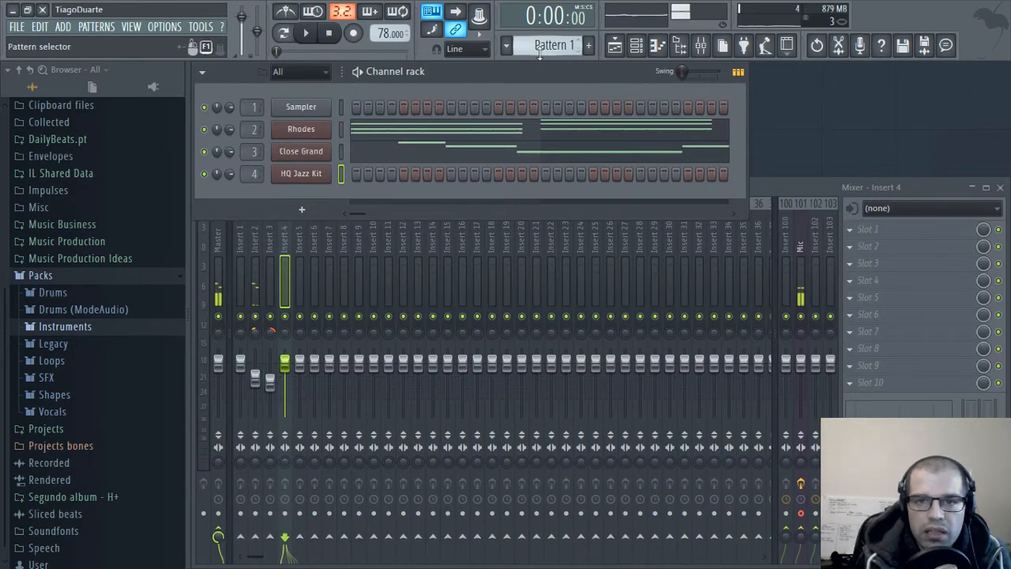
# - Switch to Pattern 2, place it at bars 1 and 3 of playlist Track 2, and close the playlist
pyautogui.scroll(1, 551, 45)
pyautogui.click(615, 45)
pyautogui.moveTo(318, 179); pyautogui.dragTo(402, 187)
pyautogui.click(473, 182)
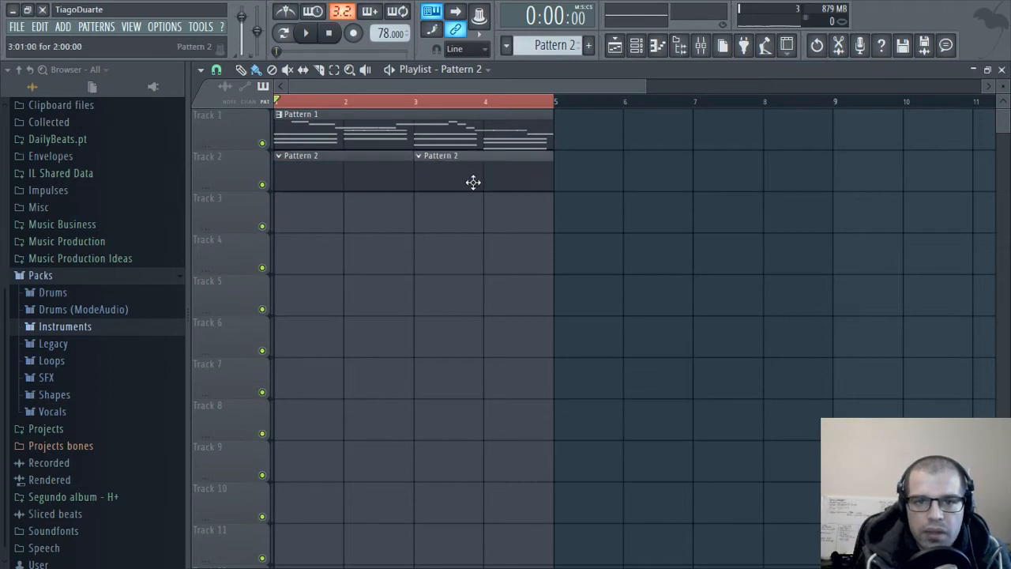
pyautogui.click(1002, 70)
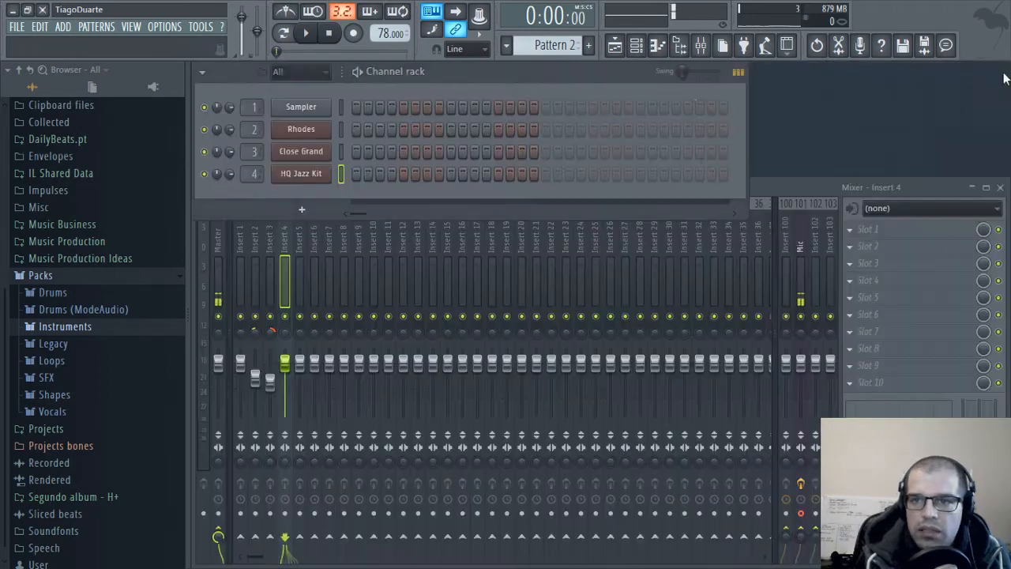
# - Open the HQ Jazz Kit channel's piano roll and audition the Kick 1 and Kick 2 sounds
pyautogui.rightClick(304, 176)
pyautogui.click(316, 179)
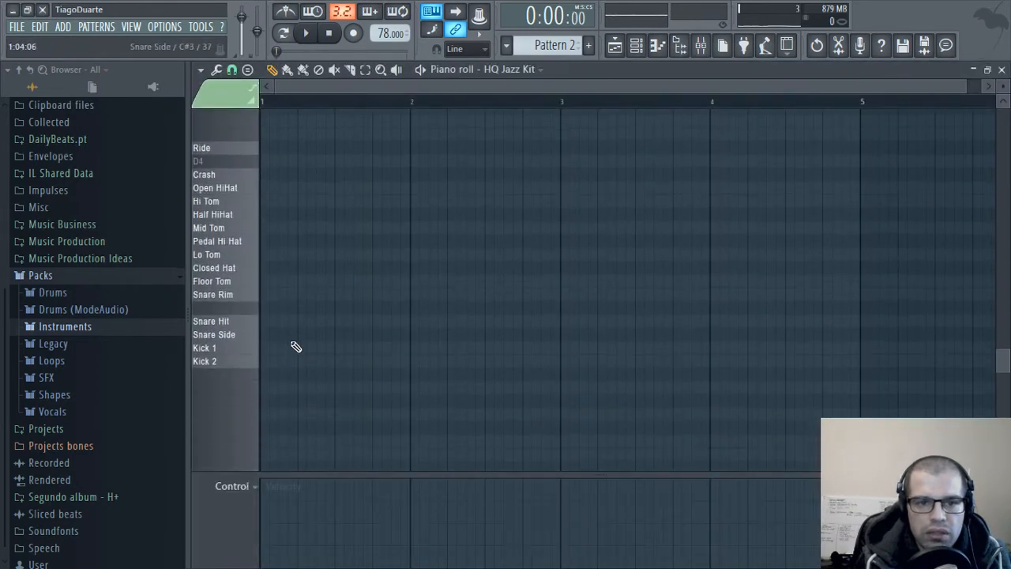
pyautogui.press('space')
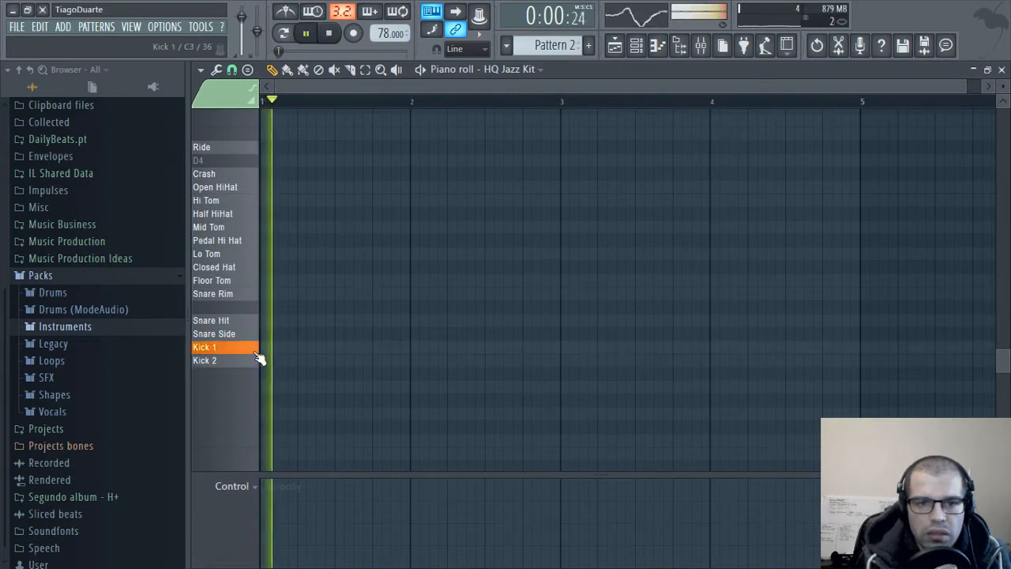
pyautogui.click(260, 348)
pyautogui.click(260, 362)
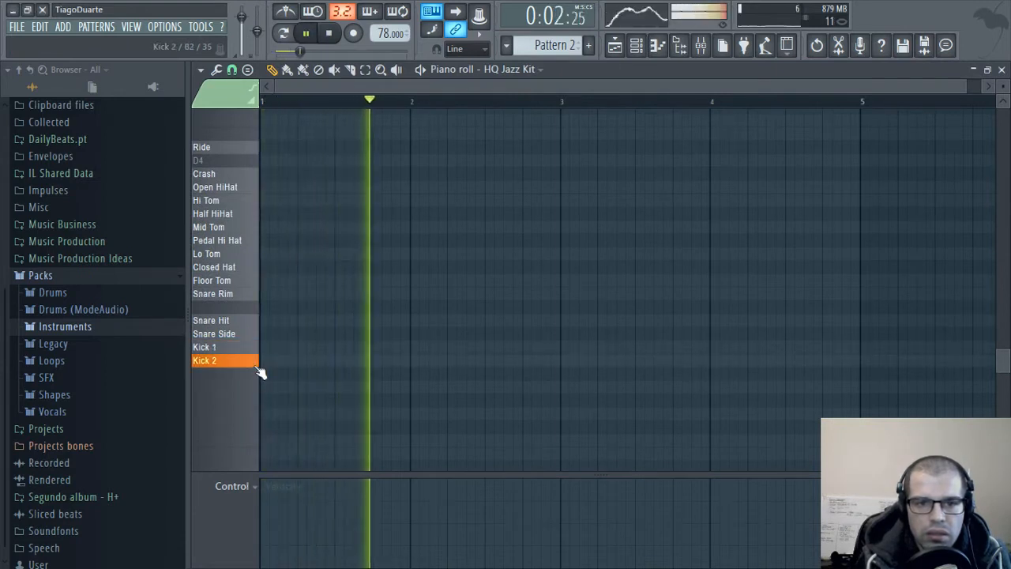
# - Place short Kick 2 notes on steps 1 and 3 of bar 1 and play them back
pyautogui.moveTo(292, 361); pyautogui.dragTo(265, 361)
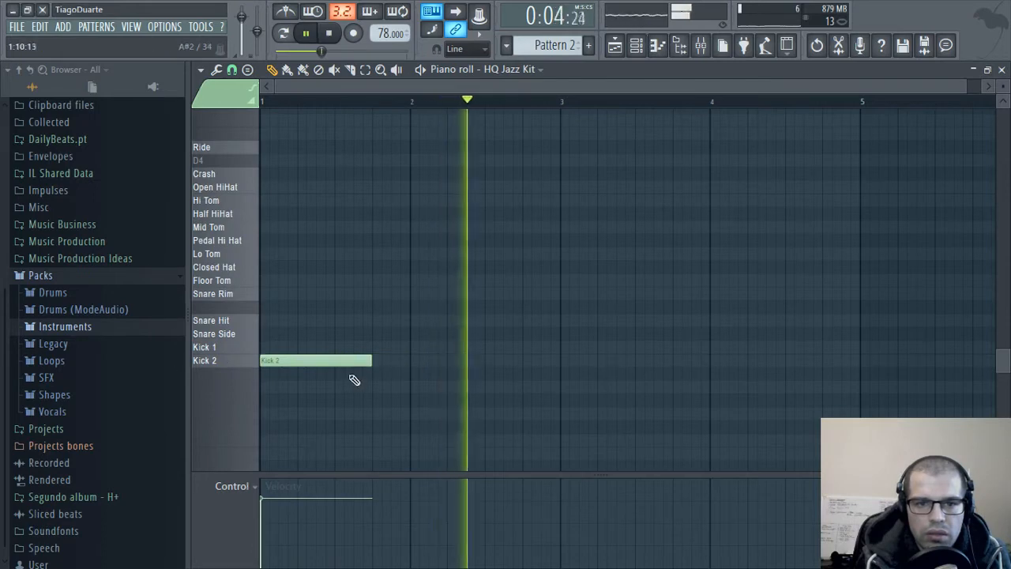
pyautogui.press('space')
pyautogui.click(283, 359)
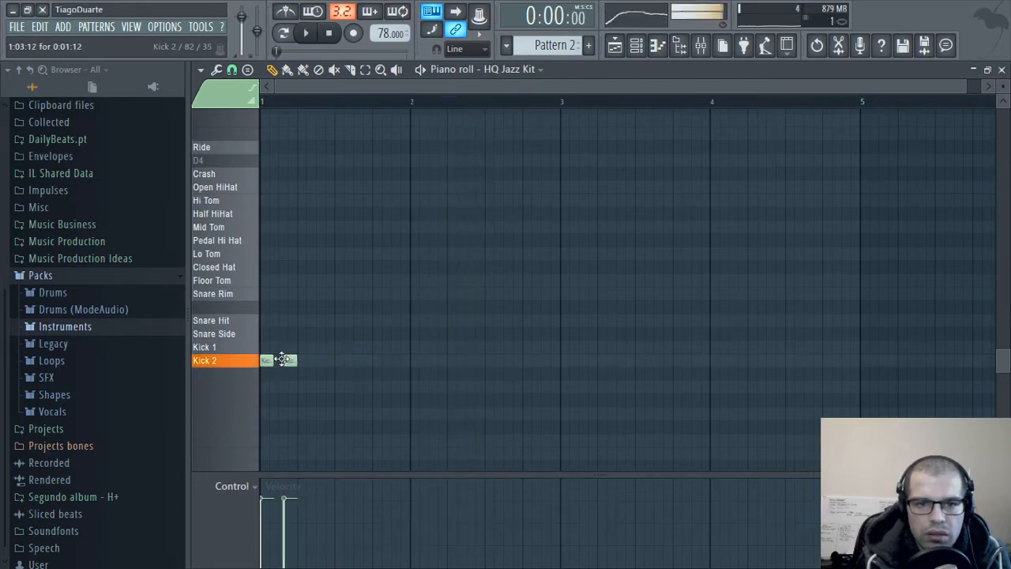
pyautogui.press('space')
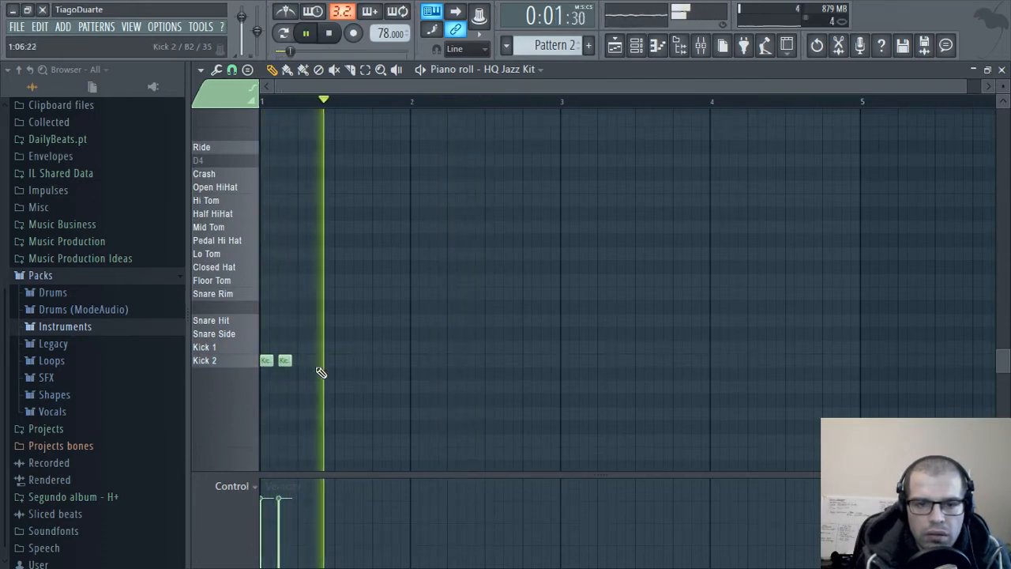
pyautogui.press('space')
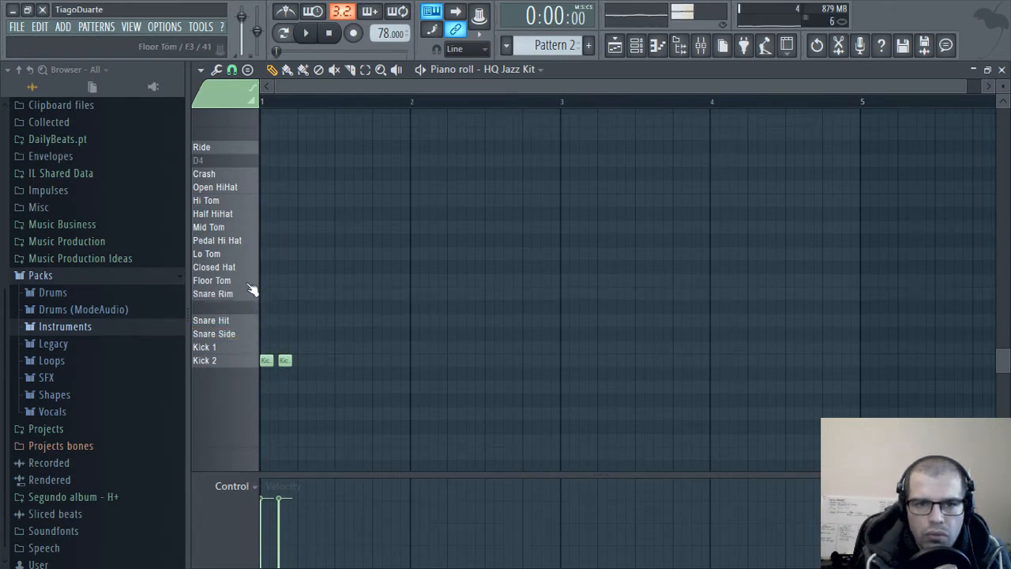
# - Add Snare Side notes on step 9 of bars 1 and 2 and play the pattern
pyautogui.click(337, 333)
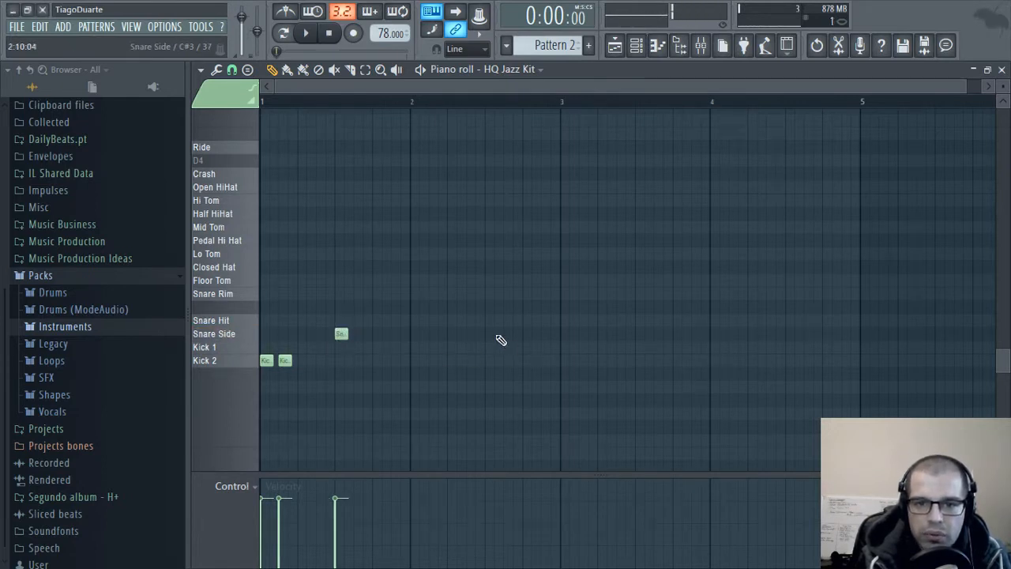
pyautogui.click(489, 335)
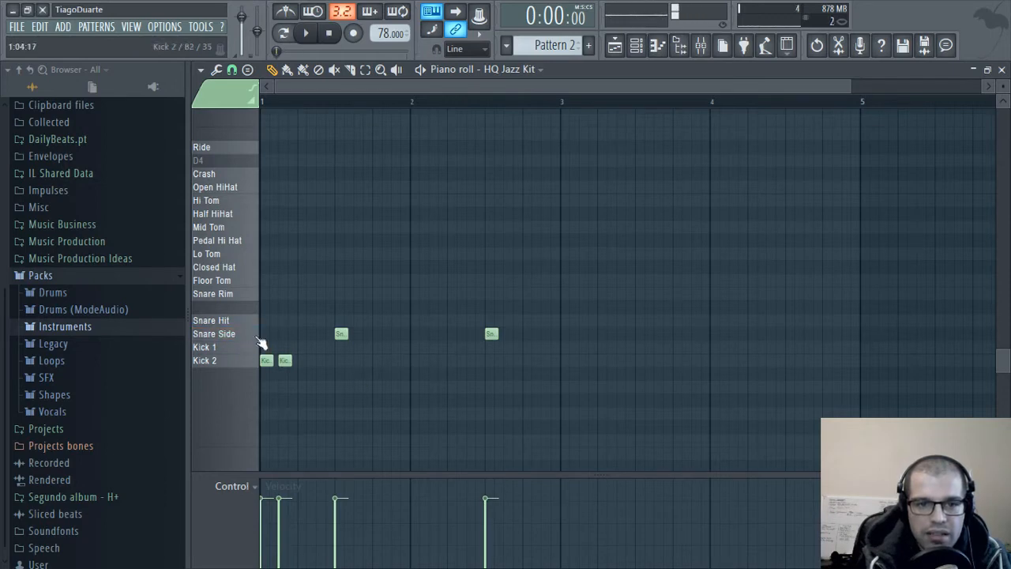
pyautogui.press('space')
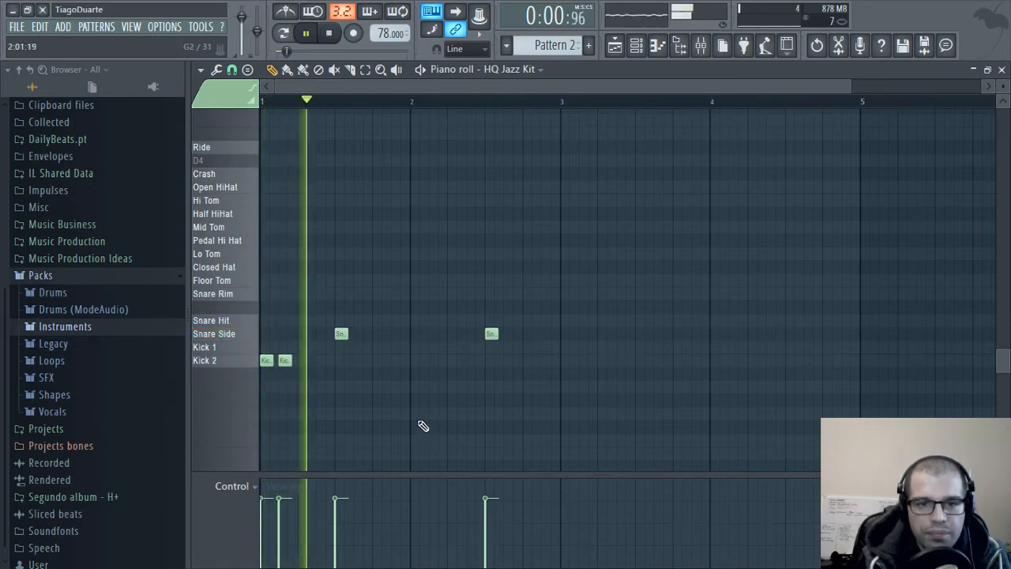
pyautogui.press('space')
# - Try the second Kick 2 note on step 5 of bar 1, listen, and move it back to step 3
pyautogui.moveTo(286, 360); pyautogui.dragTo(304, 365)
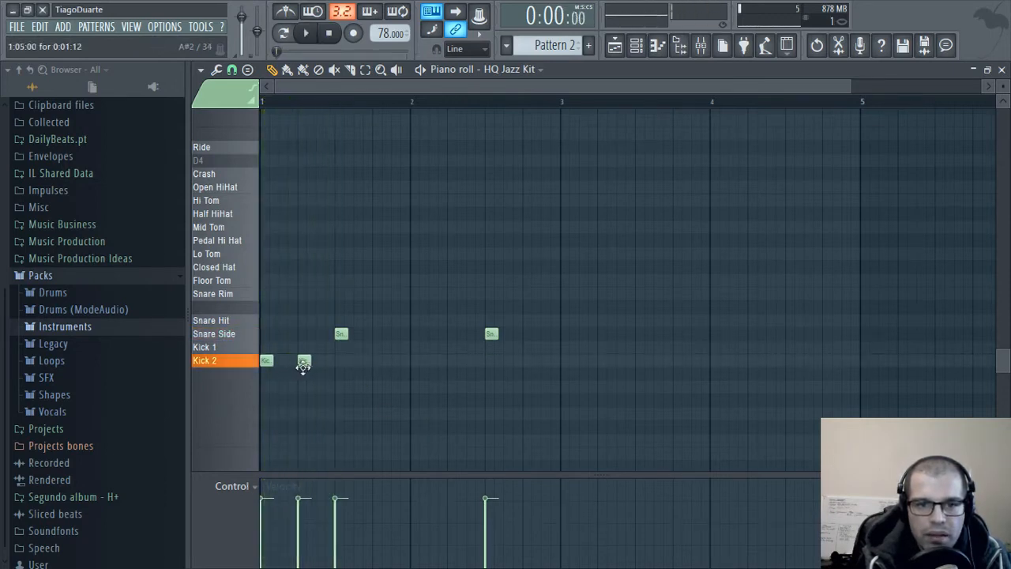
pyautogui.press('space')
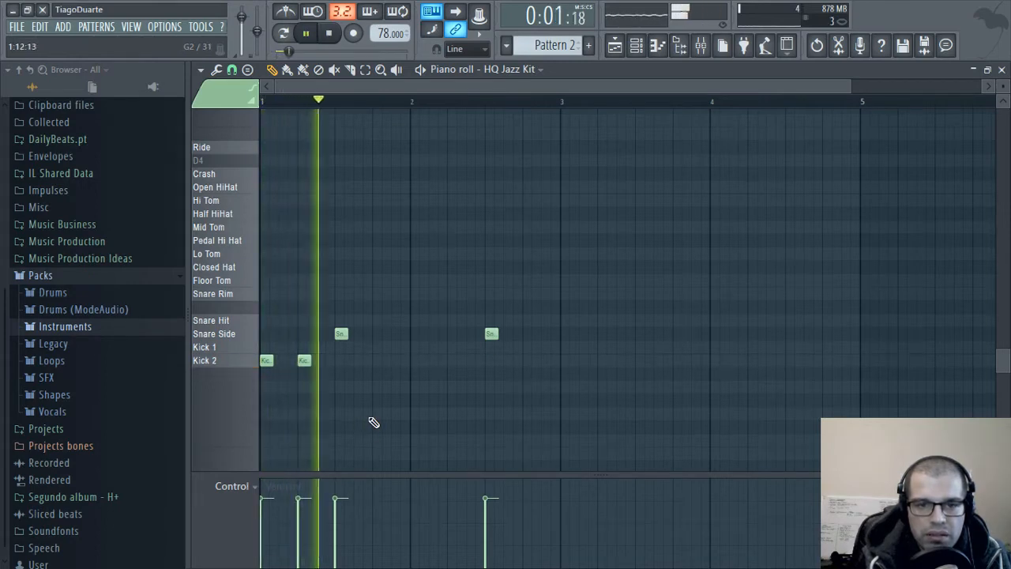
pyautogui.press('space')
pyautogui.moveTo(300, 361); pyautogui.dragTo(294, 361)
pyautogui.press('space')
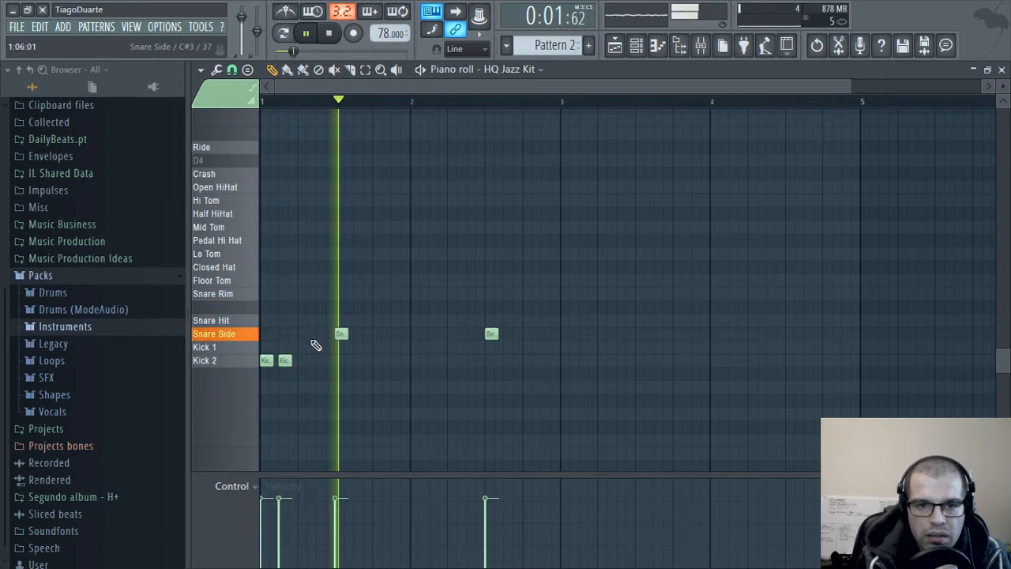
# - Add Kick 2 notes on step 15 of bar 1 and step 1 of bar 2, and play the pattern
pyautogui.click(387, 361)
pyautogui.press('space')
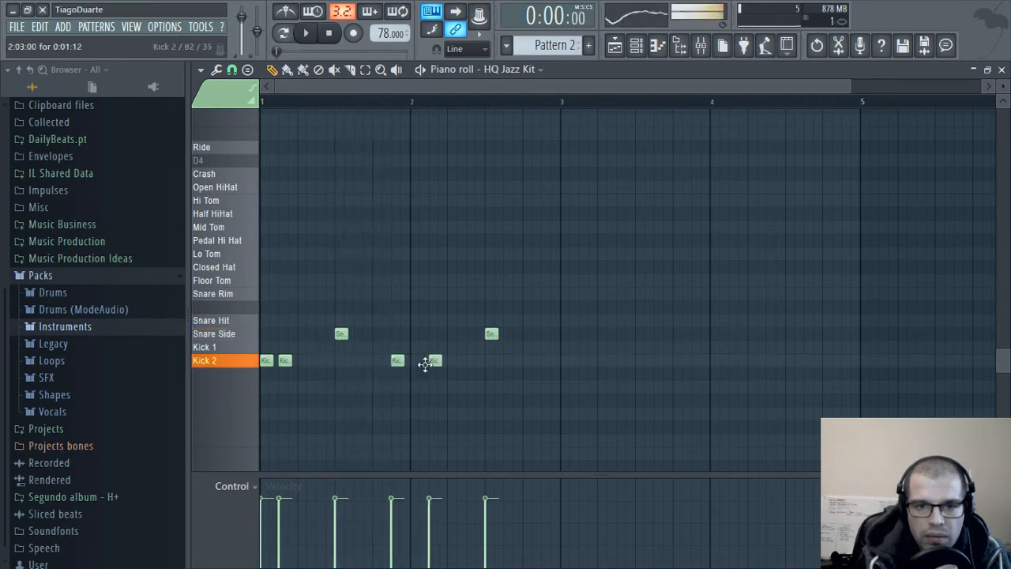
pyautogui.press('space')
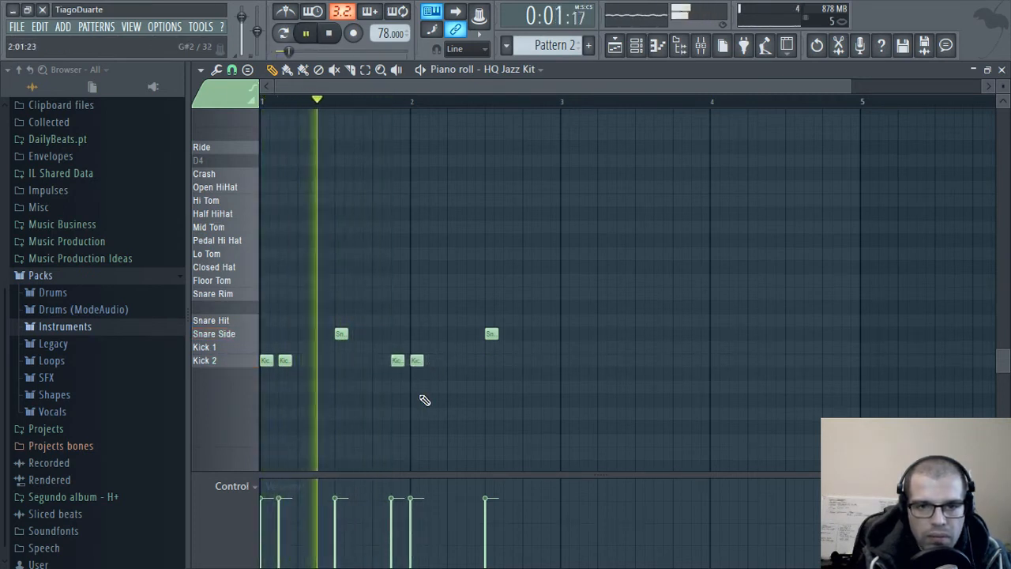
pyautogui.press('space')
# - Try a Snare Hit note, and layer one-beat Snare Rim notes over the Snare Side notes in bars 1 and 2 instead
pyautogui.click(304, 320)
pyautogui.press('space')
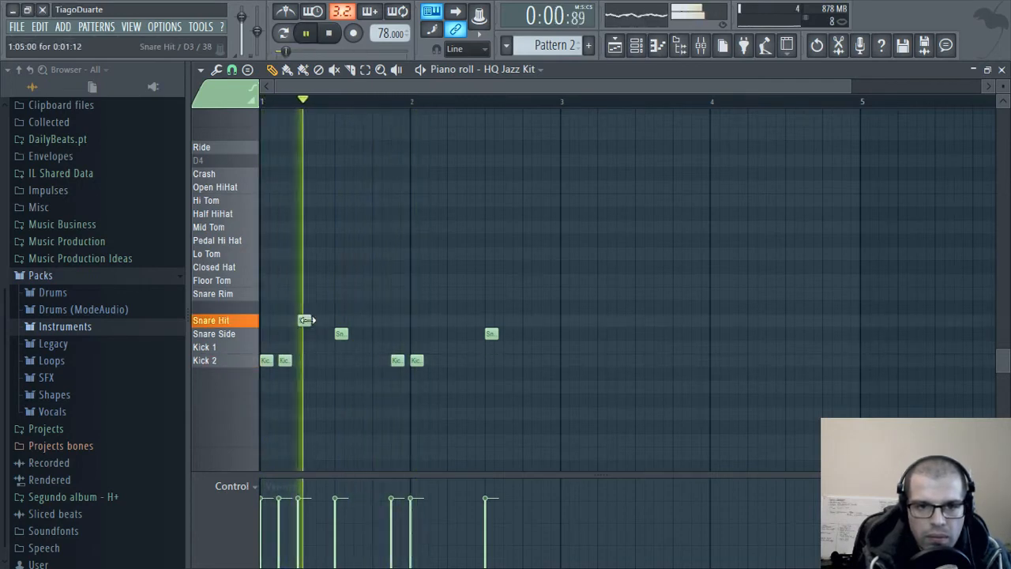
pyautogui.moveTo(304, 319); pyautogui.dragTo(357, 294)
pyautogui.press('space')
pyautogui.press('space')
pyautogui.press('space')
pyautogui.press('space')
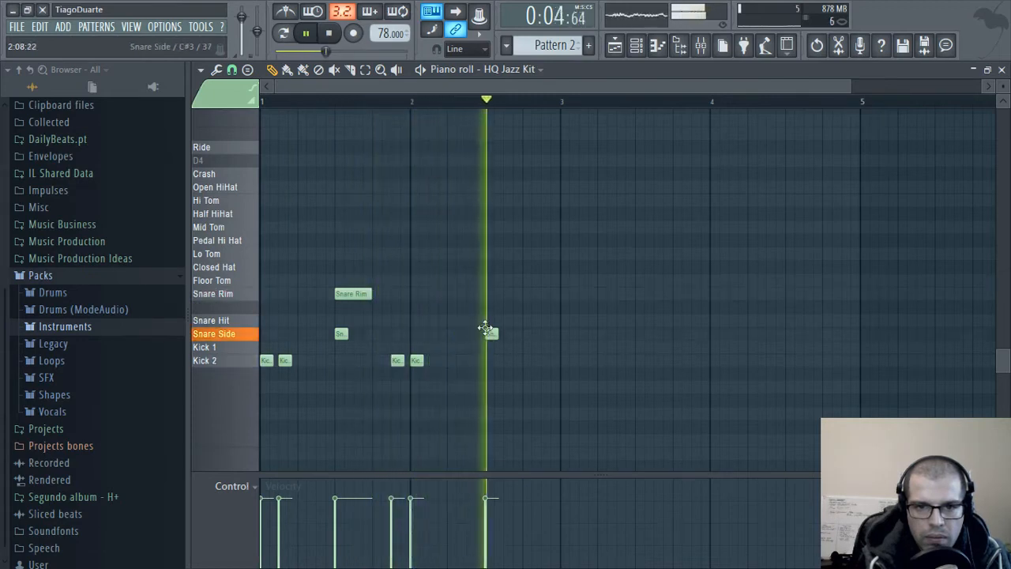
pyautogui.press('space')
pyautogui.click(487, 294)
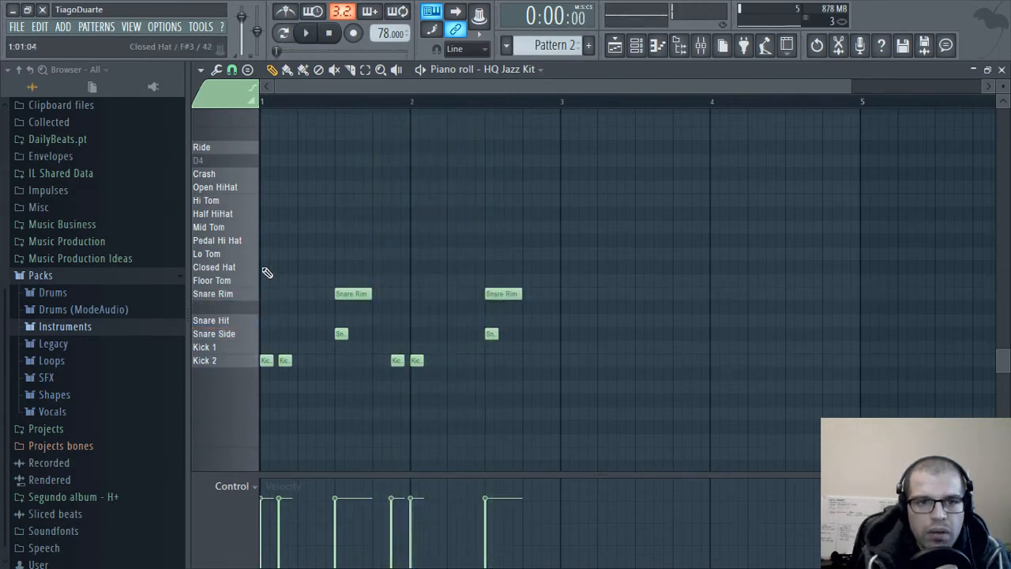
# - Preview the hi-hat sounds, add one-beat Open HiHat notes on step 9 of bars 1 and 2, and play the pattern
pyautogui.moveTo(233, 241); pyautogui.dragTo(231, 181)
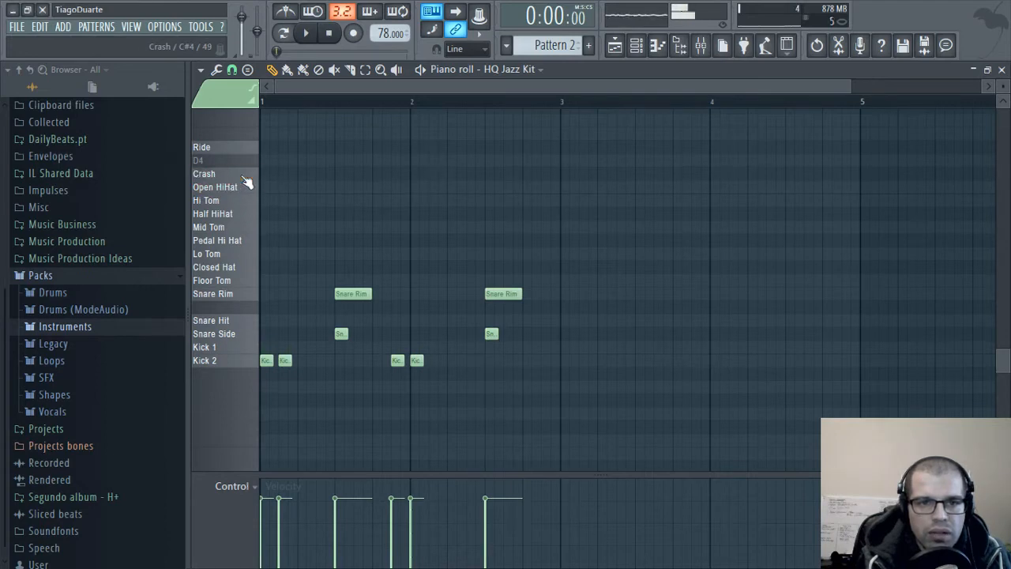
pyautogui.click(247, 193)
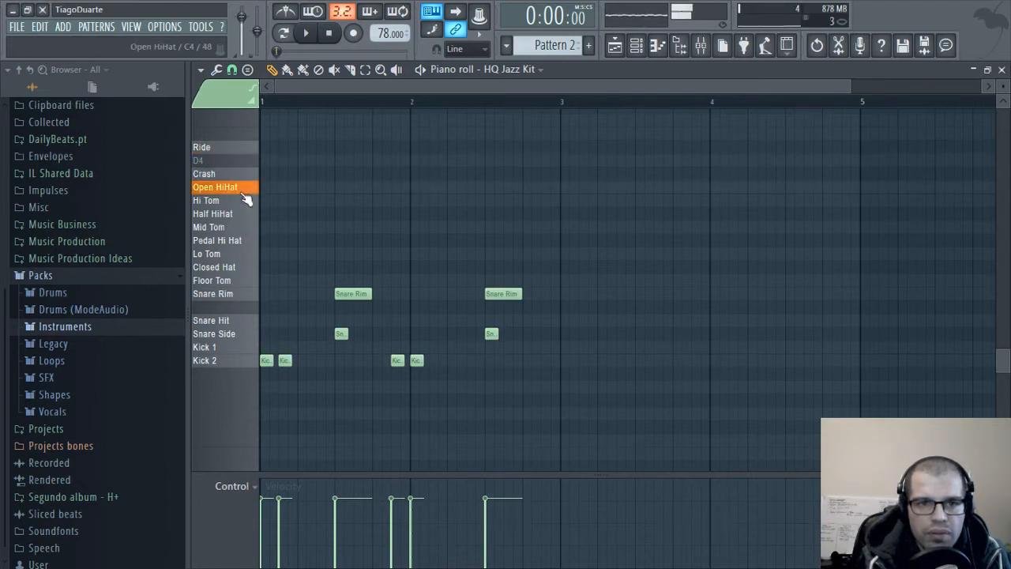
pyautogui.moveTo(336, 200); pyautogui.dragTo(334, 177)
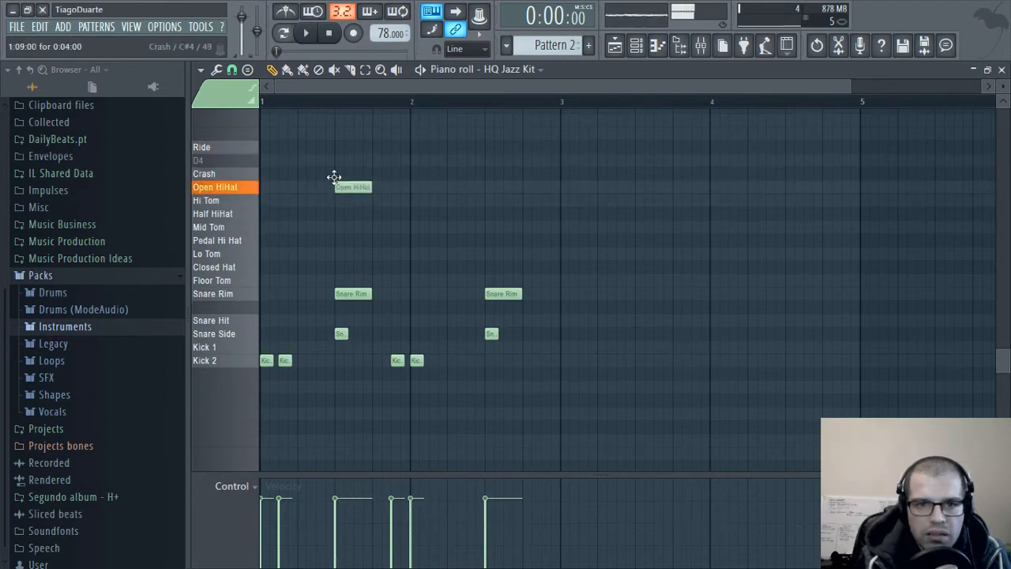
pyautogui.click(488, 188)
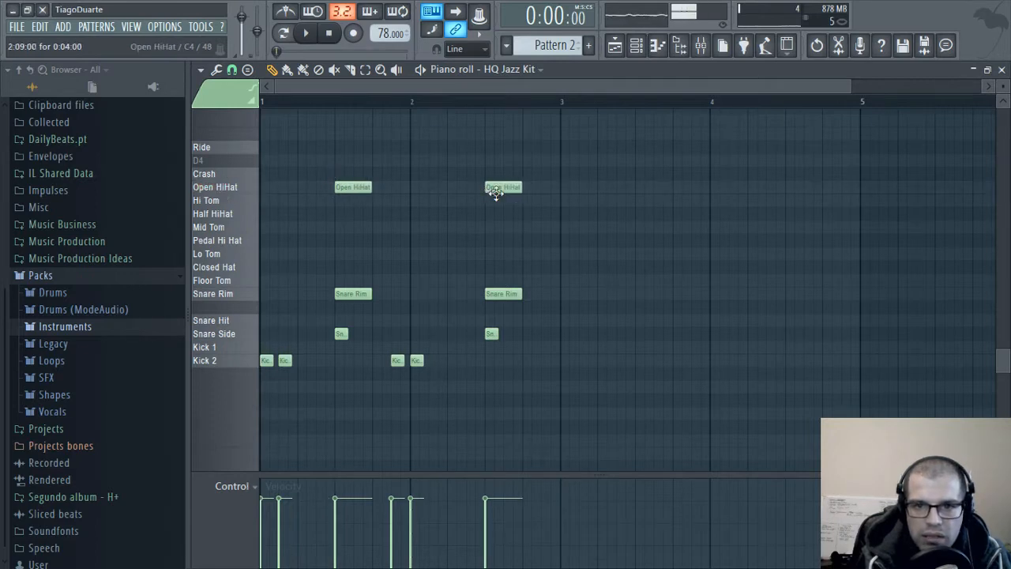
pyautogui.moveTo(544, 261); pyautogui.dragTo(492, 338)
pyautogui.moveTo(514, 157); pyautogui.dragTo(485, 361)
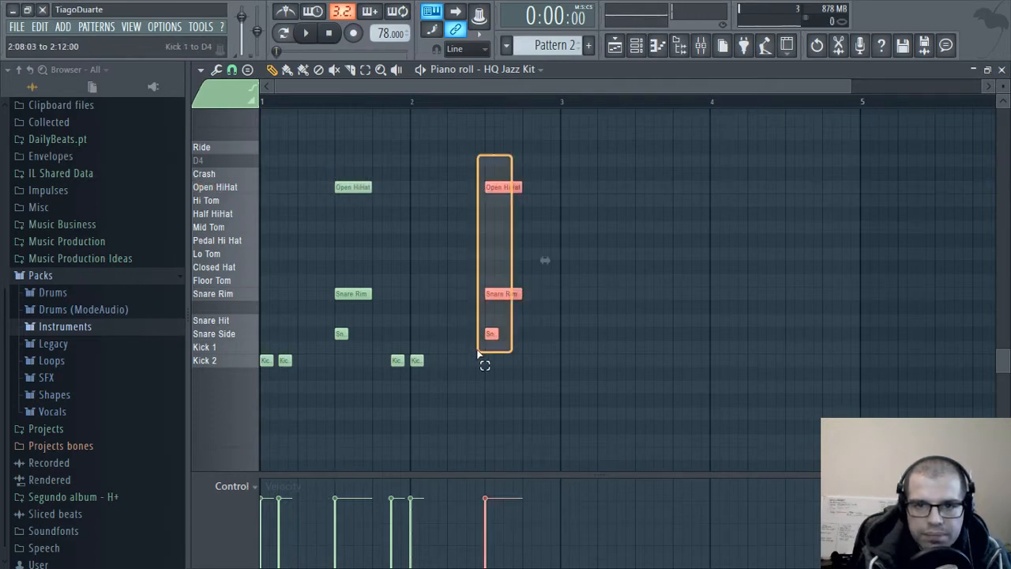
pyautogui.click(547, 339)
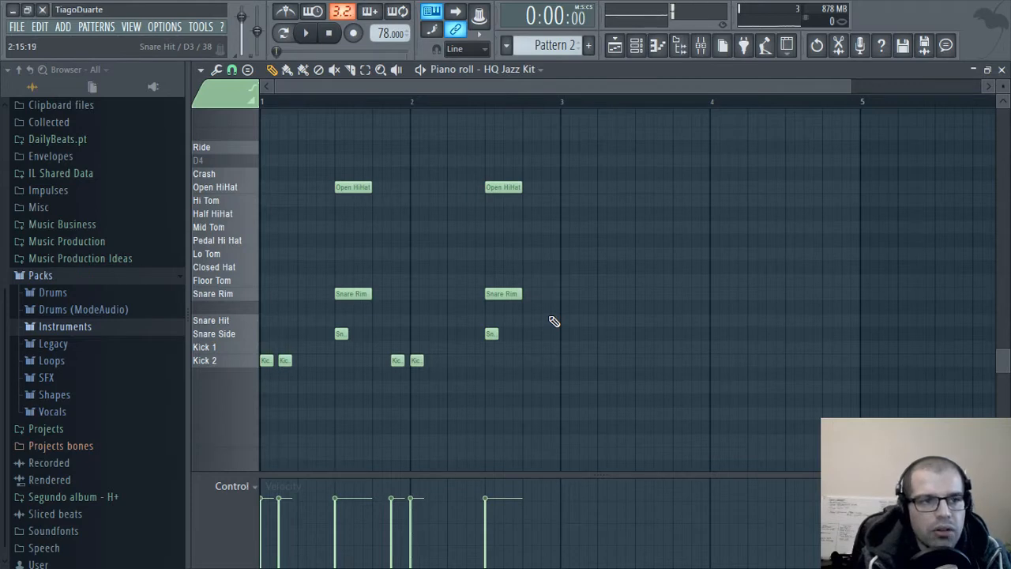
pyautogui.press('space')
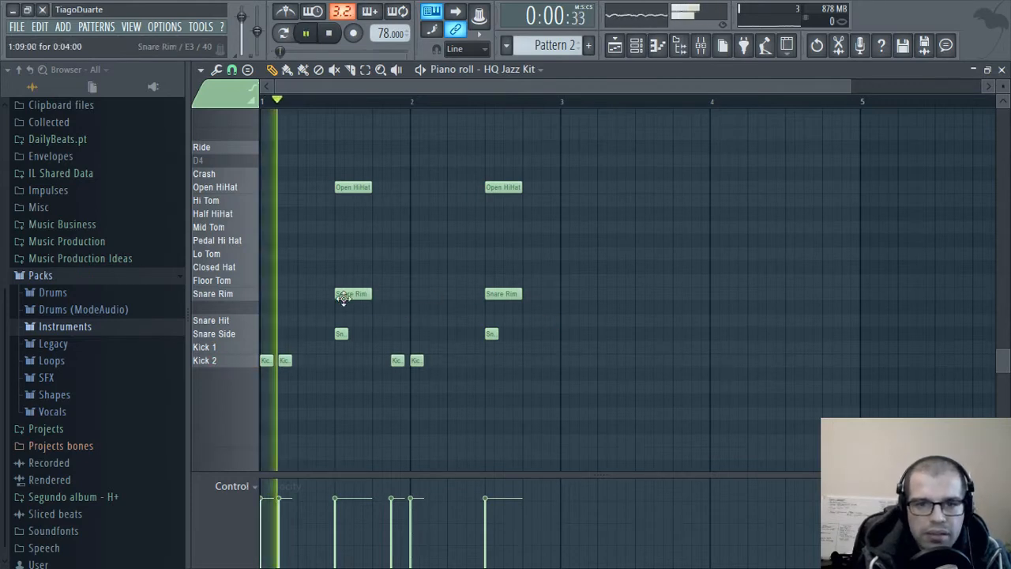
pyautogui.press('space')
# - Add Pedal Hi Hat notes on steps 1, 3, 5, 13 and 15 and a Half HiHat note on step 7 of bar 1
pyautogui.click(240, 218)
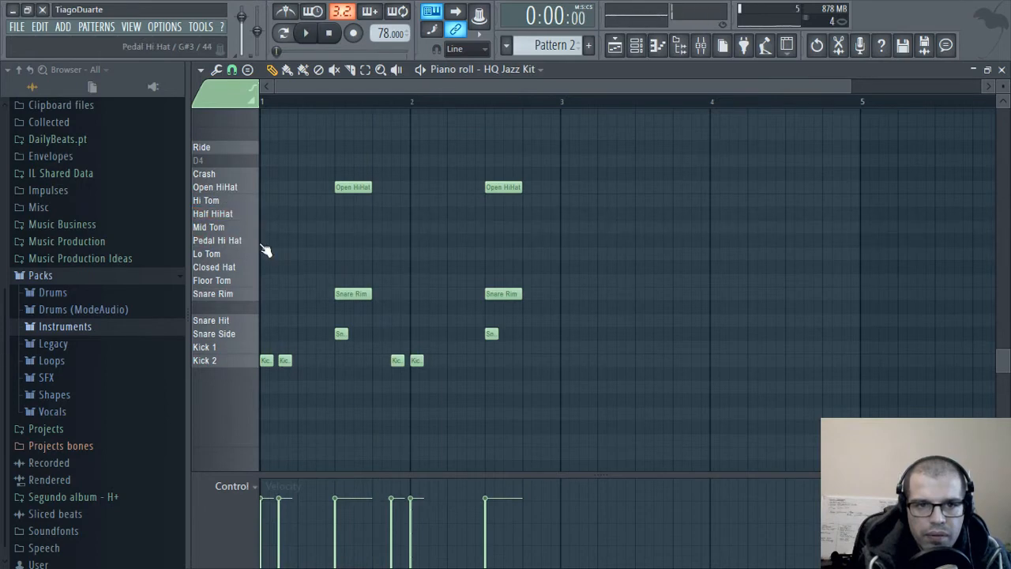
pyautogui.moveTo(265, 250); pyautogui.dragTo(212, 244)
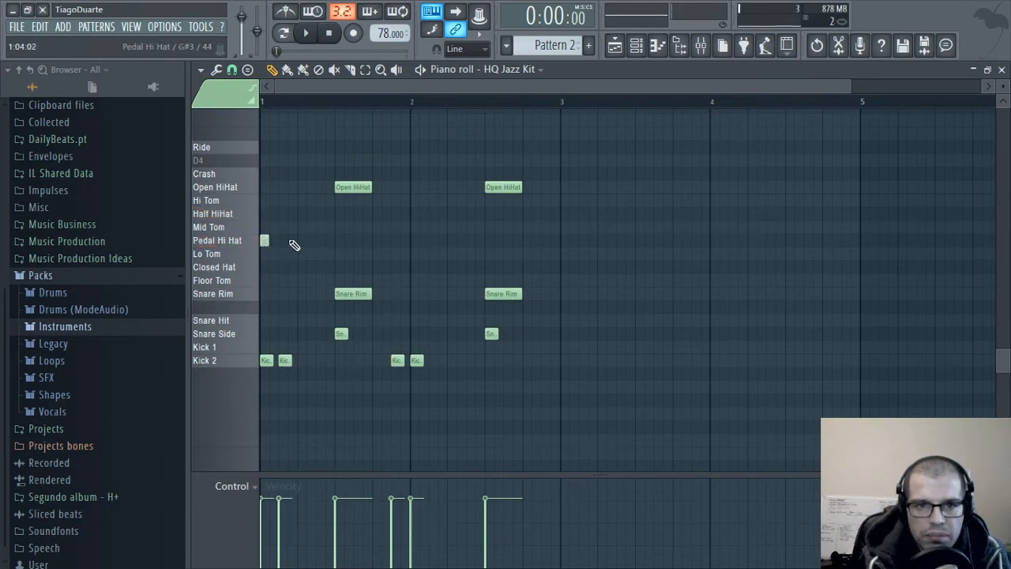
pyautogui.click(300, 241)
pyautogui.click(321, 213)
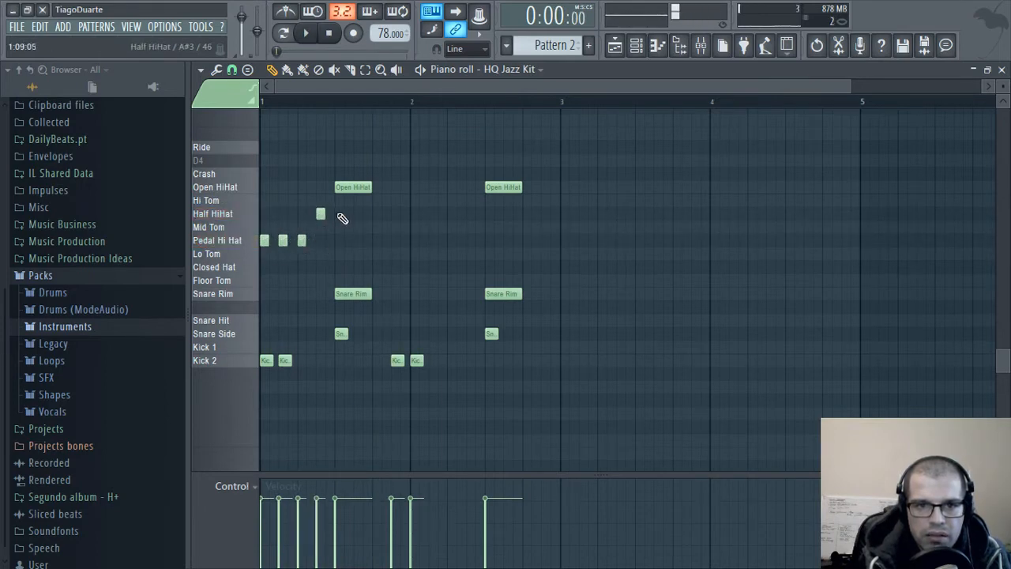
pyautogui.moveTo(340, 208); pyautogui.dragTo(358, 245)
pyautogui.click(354, 268)
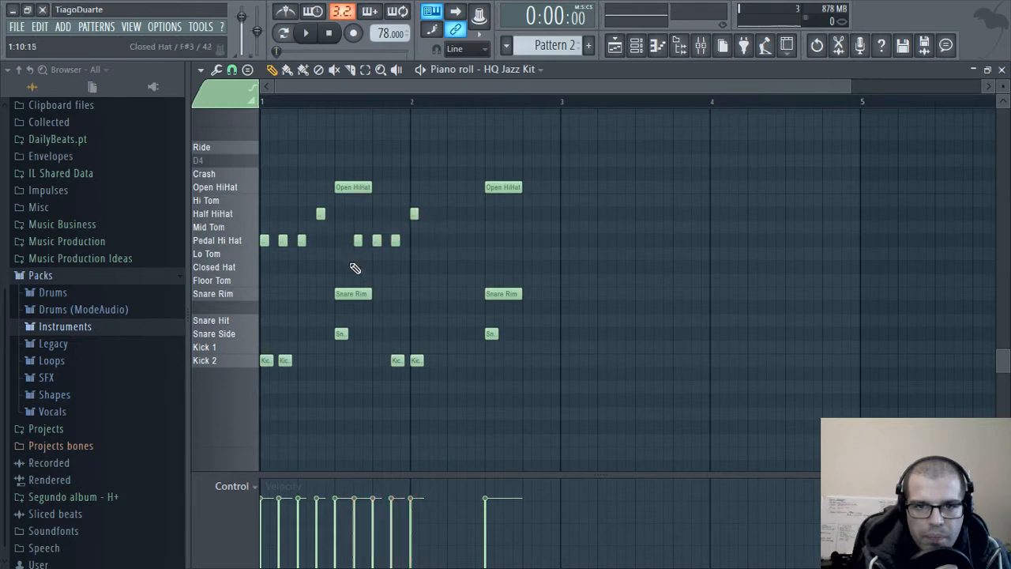
# - Place Pedal Hi Hat notes on steps 1 and 5 and Half HiHat notes on steps 3 and 7 of bar 2
pyautogui.click(413, 240)
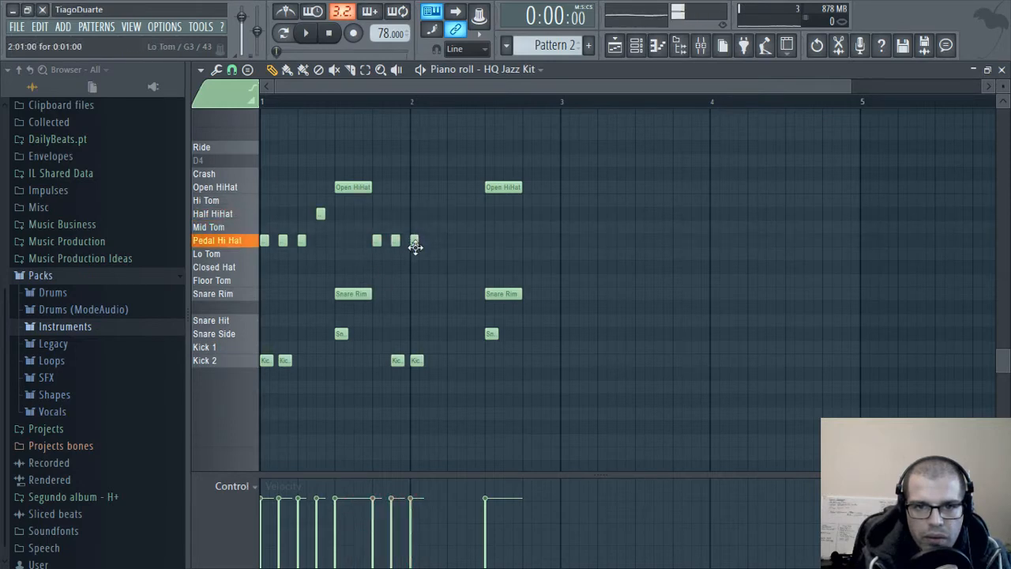
pyautogui.click(434, 214)
pyautogui.moveTo(440, 215); pyautogui.dragTo(406, 248)
pyautogui.click(451, 240)
pyautogui.click(470, 214)
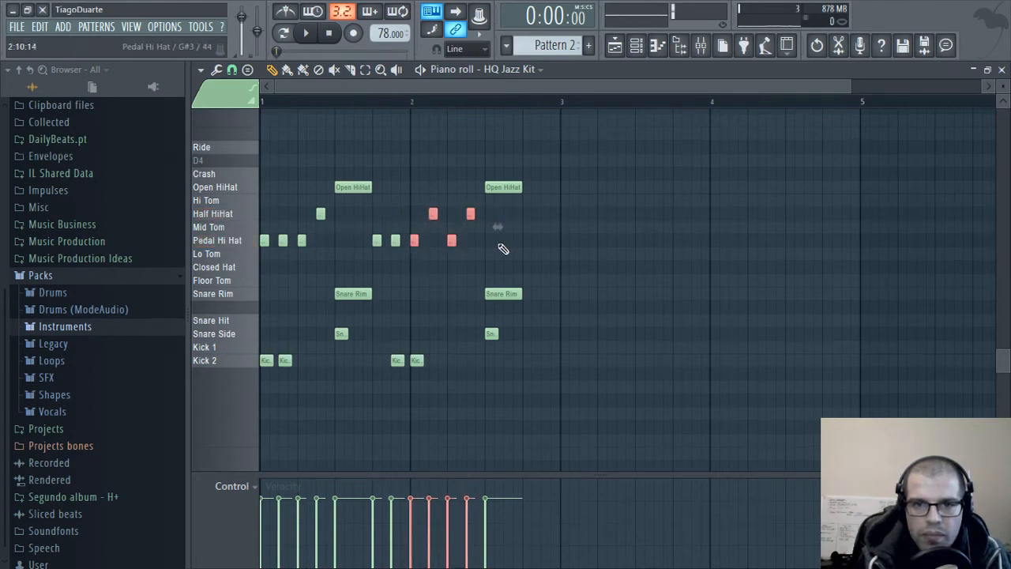
# - Copy bar 2's four hi-hat notes to its second half, remove the two copies under the Open HiHat, and play the pattern
pyautogui.keyDown('ctrl'); pyautogui.click(436, 267); pyautogui.keyUp('ctrl')
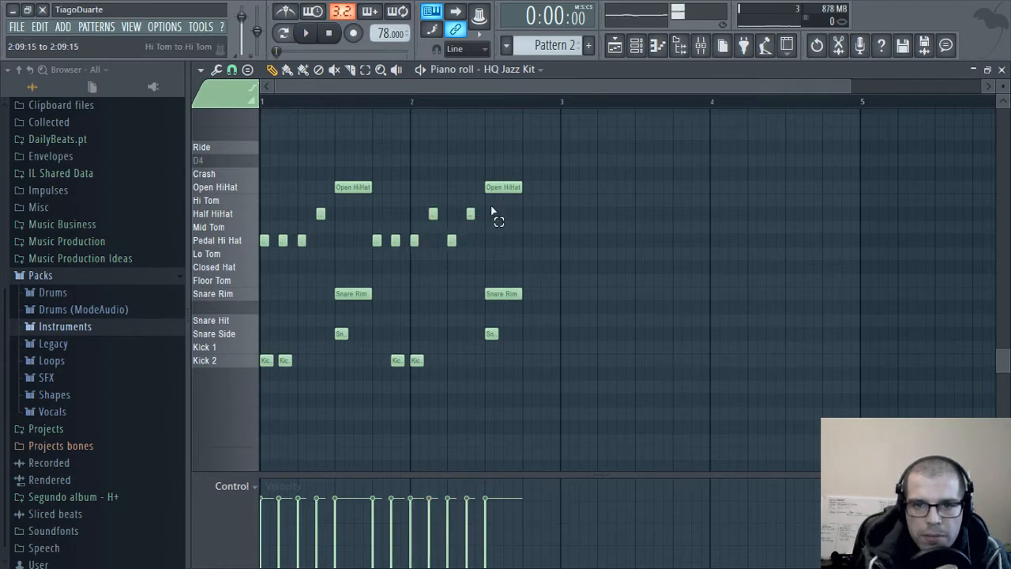
pyautogui.moveTo(492, 207); pyautogui.dragTo(486, 248)
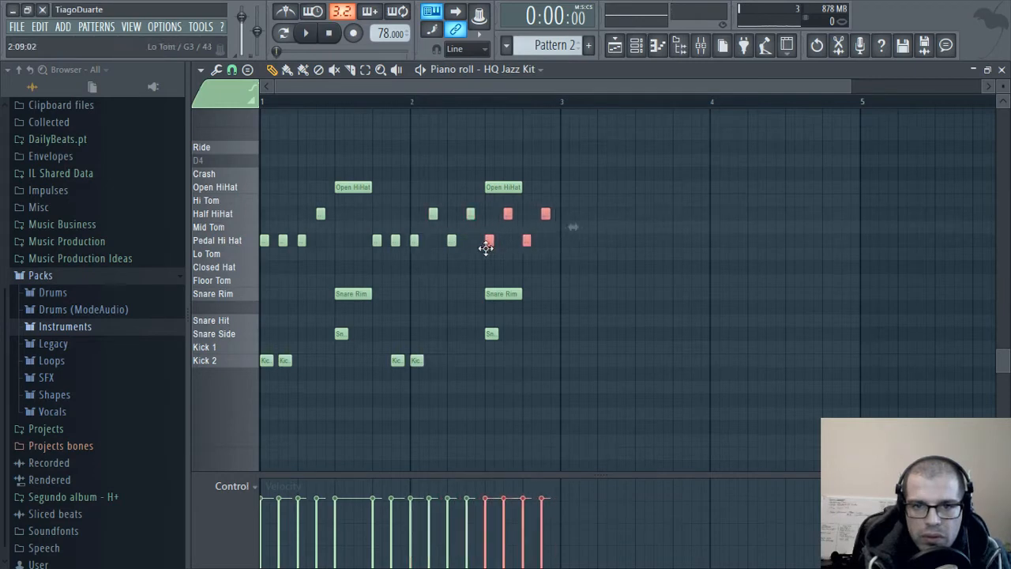
pyautogui.rightClick(507, 217)
pyautogui.press('space')
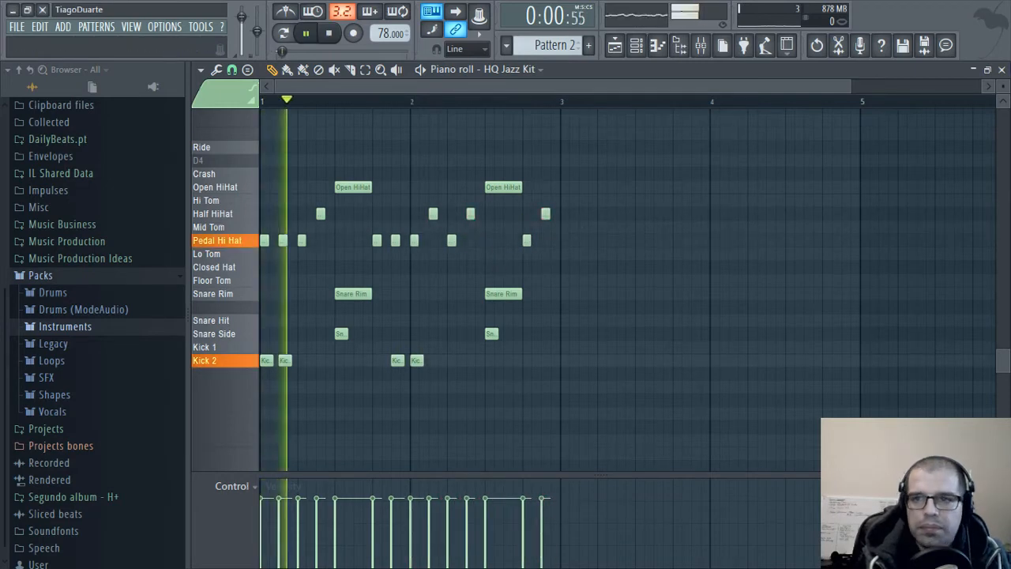
# - Lower the drum kit's mixer track, Insert 4, to about -6.8 dB and reopen the HQ Jazz Kit piano roll
pyautogui.press('Escape')
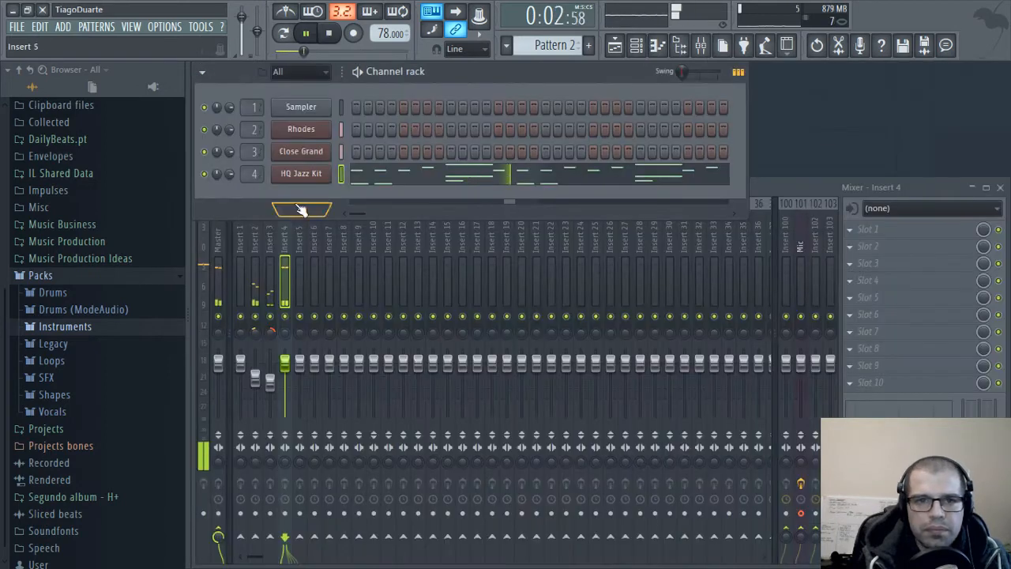
pyautogui.moveTo(284, 362); pyautogui.dragTo(284, 378)
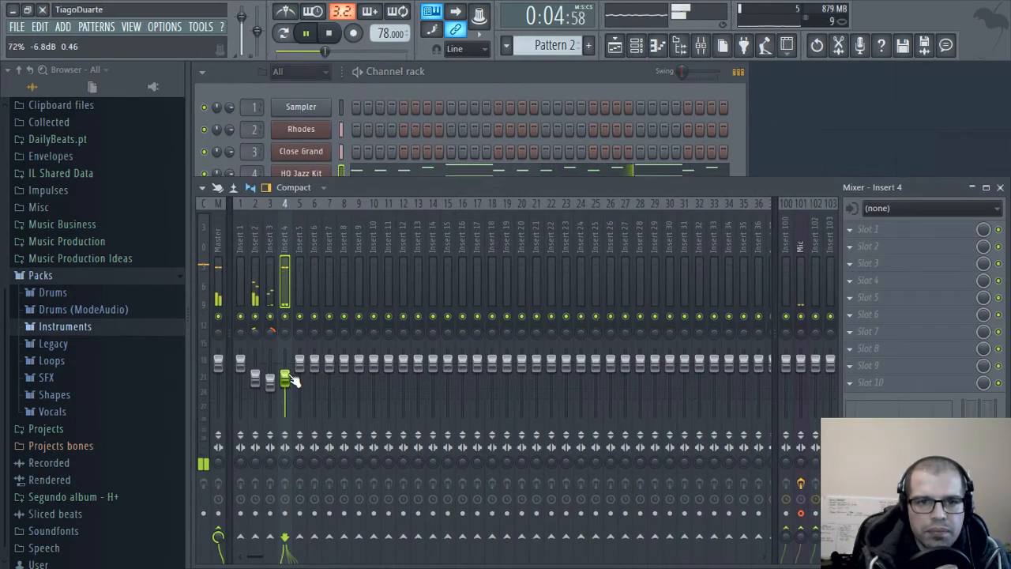
pyautogui.click(417, 175)
pyautogui.press('space')
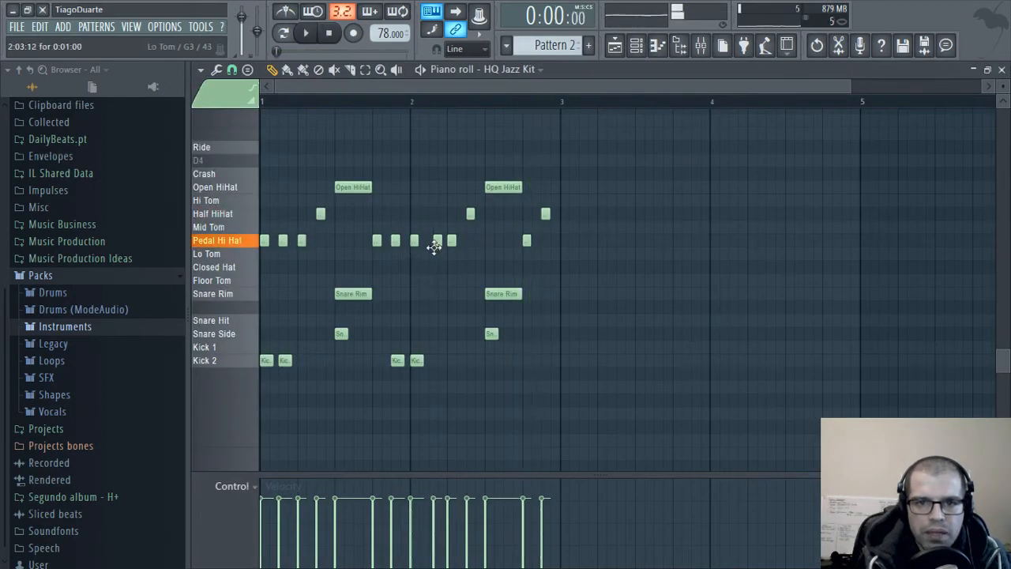
# - Move the Half HiHat notes on step 7 of bar 1 and steps 3 and 7 of bar 2 to Pedal Hi Hat, and listen
pyautogui.click(473, 241)
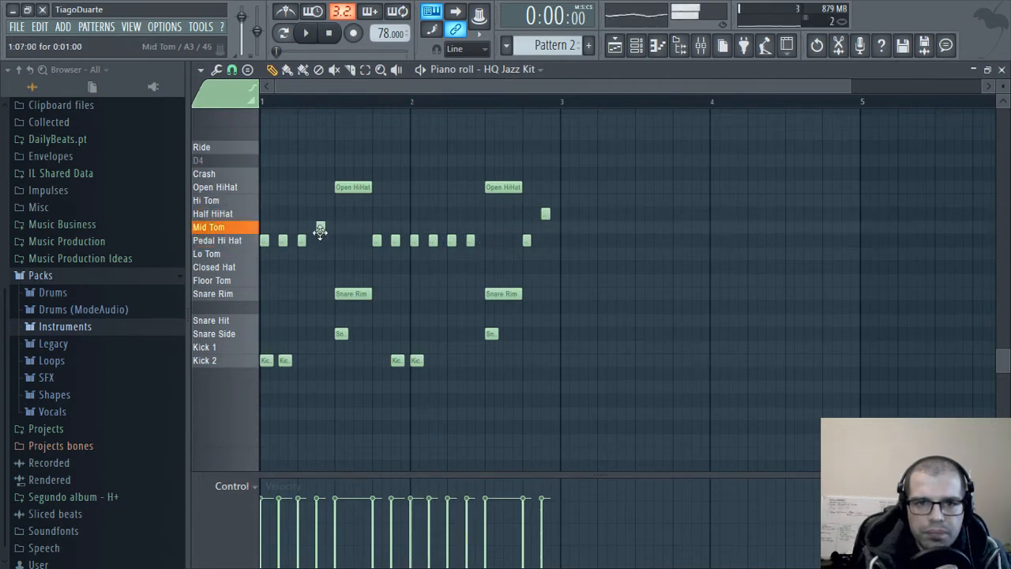
pyautogui.moveTo(319, 229); pyautogui.dragTo(317, 247)
pyautogui.press('space')
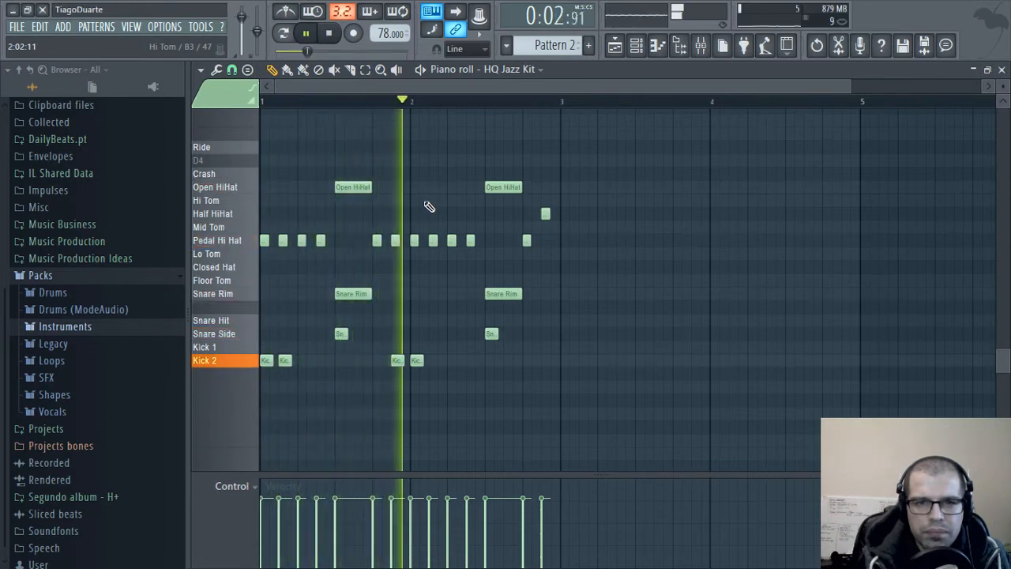
pyautogui.press('space')
# - Move bar 1's stacked Open HiHat, Snare Rim and Snare Side notes to step 5 and place a copy just before step 13
pyautogui.moveTo(358, 129); pyautogui.dragTo(338, 368)
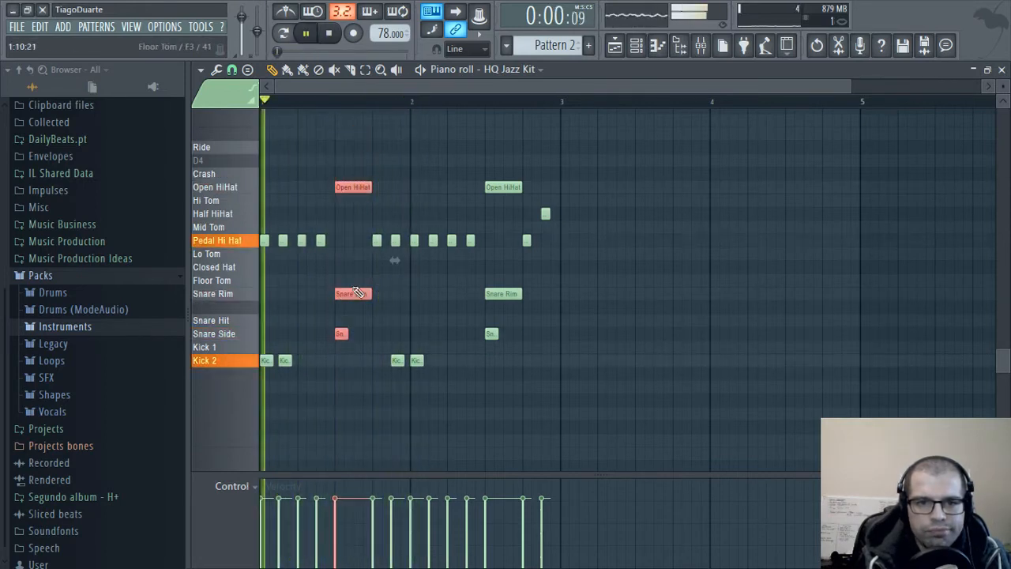
pyautogui.moveTo(347, 301); pyautogui.dragTo(377, 305)
pyautogui.press('space')
pyautogui.press('space')
pyautogui.click(386, 306)
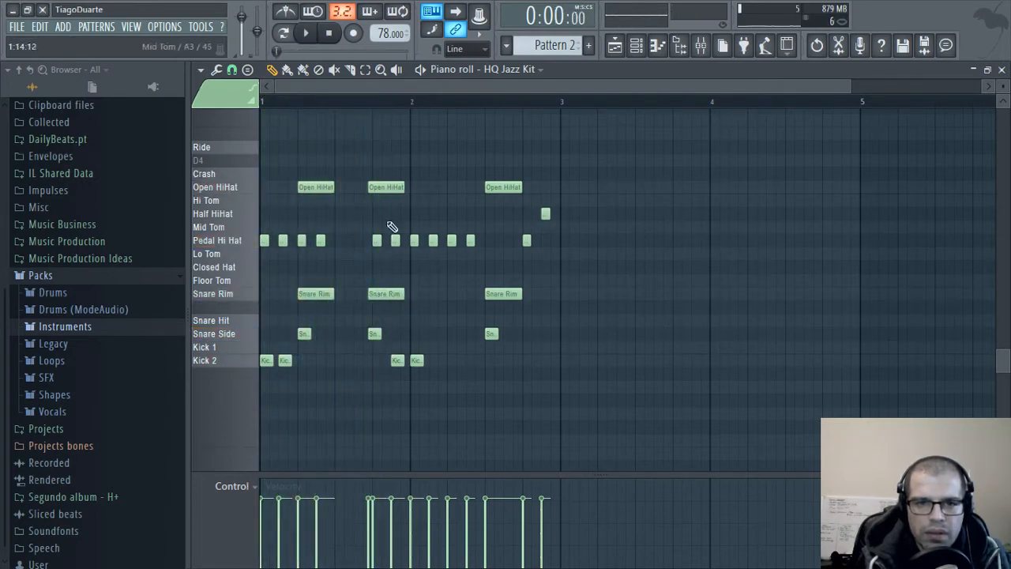
# - Select the copied Open HiHat, Snare Rim and Snare Side notes, align them to step 13 of bar 1, and play the pattern
pyautogui.keyDown('ctrl'); pyautogui.click(386, 186); pyautogui.keyUp('ctrl')
pyautogui.keyDown('ctrl'); pyautogui.keyDown('shift'); pyautogui.click(385, 293); pyautogui.keyUp('shift'); pyautogui.keyUp('ctrl')
pyautogui.keyDown('ctrl'); pyautogui.keyDown('shift'); pyautogui.click(375, 334); pyautogui.keyUp('shift'); pyautogui.keyUp('ctrl')
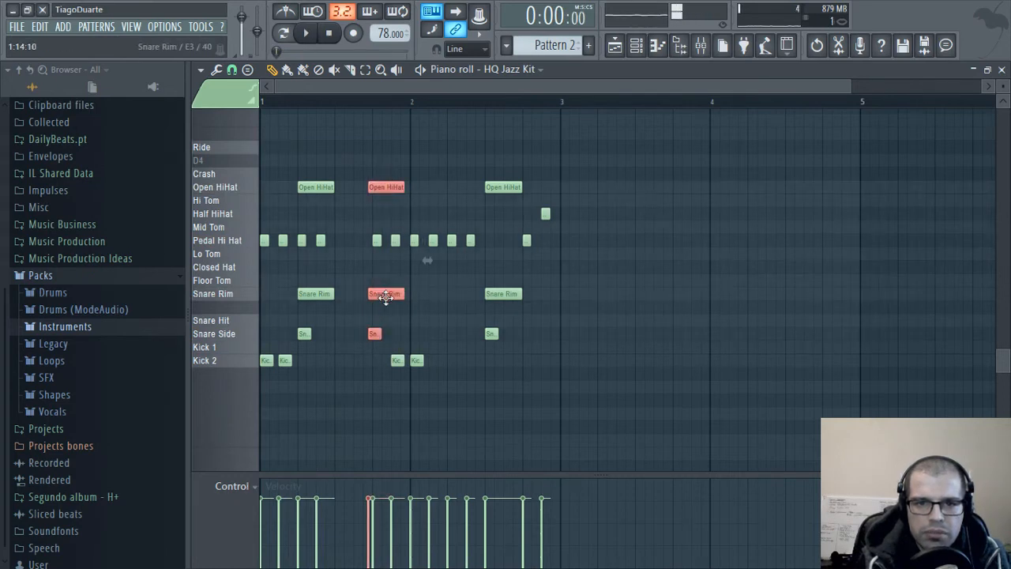
pyautogui.keyDown('ctrl'); pyautogui.click(342, 262); pyautogui.keyUp('ctrl')
pyautogui.press('space')
pyautogui.press('space')
pyautogui.press('space')
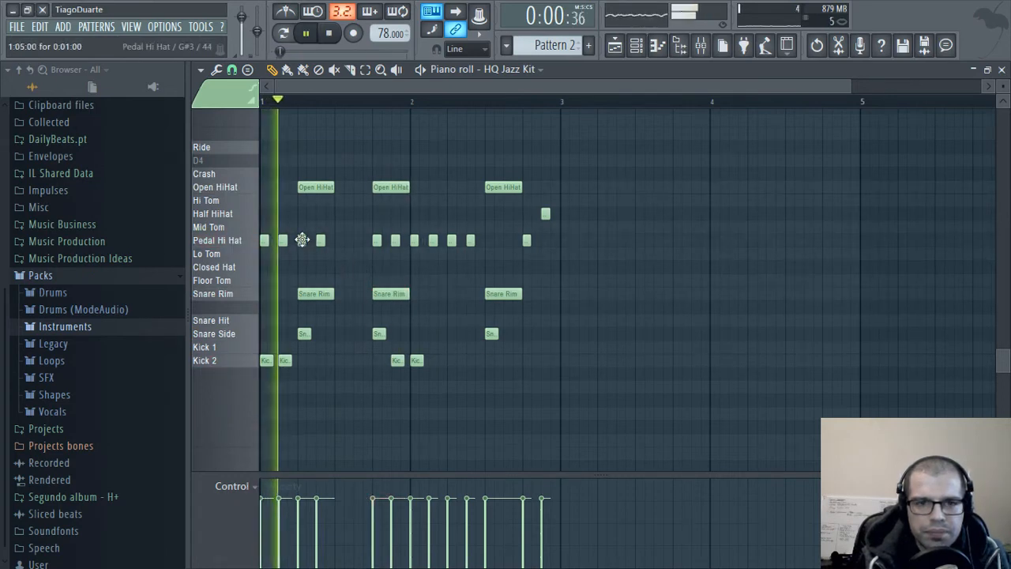
# - Remove the Pedal Hi Hat notes on steps 5, 7, 13 and 15 of bar 1 while checking playback
pyautogui.rightClick(301, 239)
pyautogui.press('space')
pyautogui.press('space')
pyautogui.rightClick(324, 240)
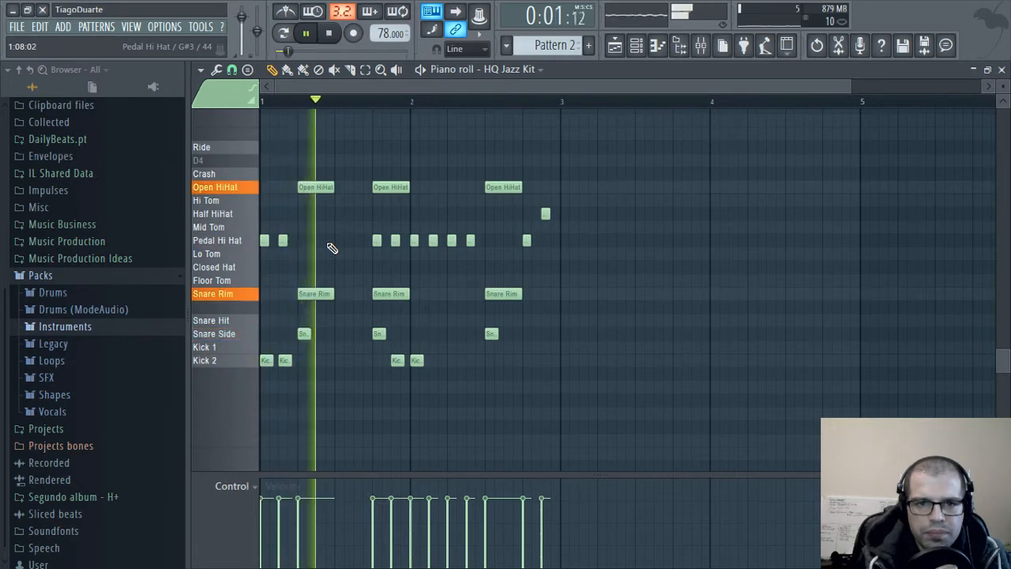
pyautogui.rightClick(377, 240)
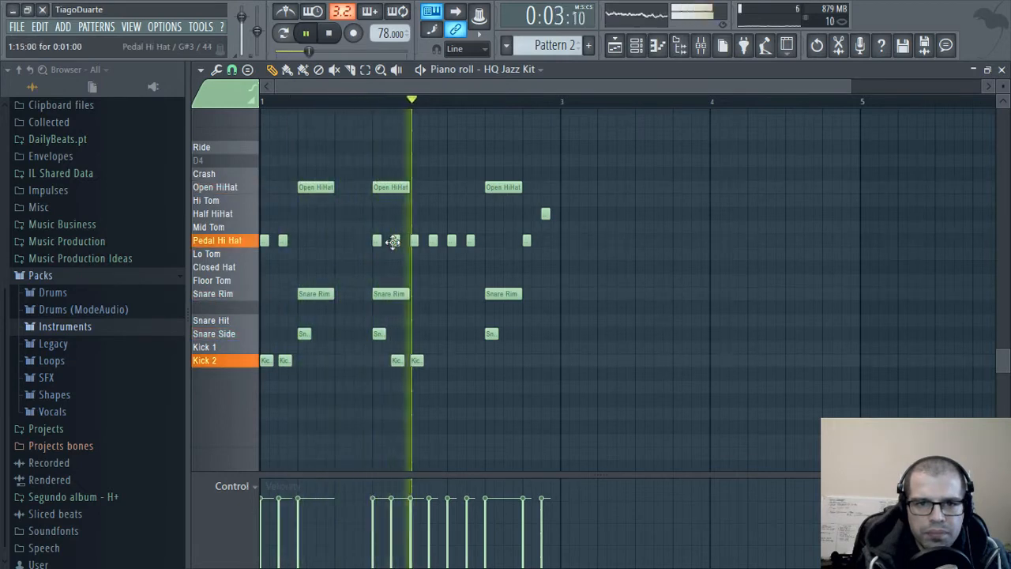
pyautogui.press('space')
# - Play the edited pattern and set the tempo to 86 BPM
pyautogui.press('space')
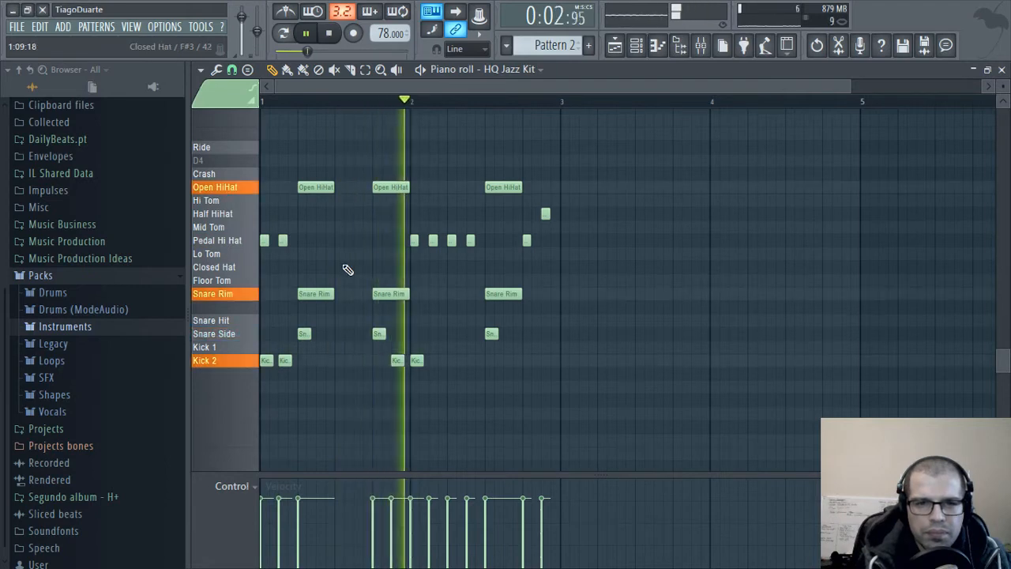
pyautogui.press('space')
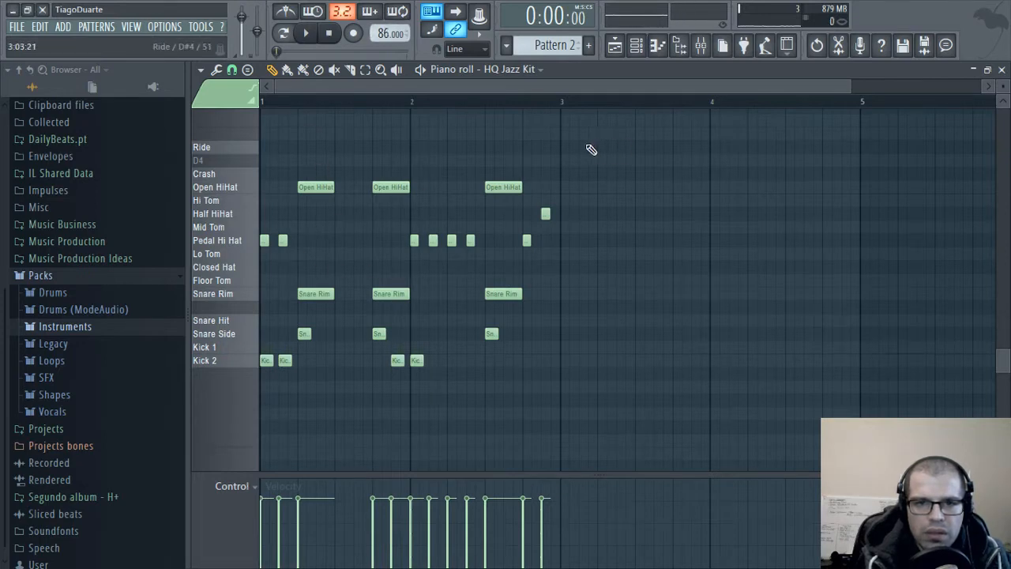
# - Delete all hi-hat and snare notes from both bars, keeping only the Kick 2 notes
pyautogui.moveTo(388, 142); pyautogui.dragTo(309, 403)
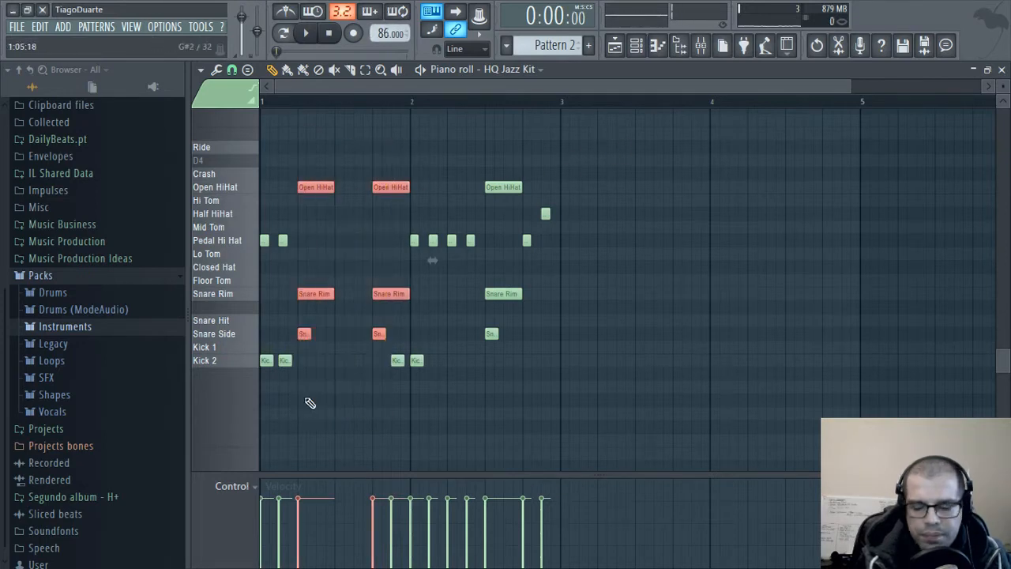
pyautogui.press('Delete')
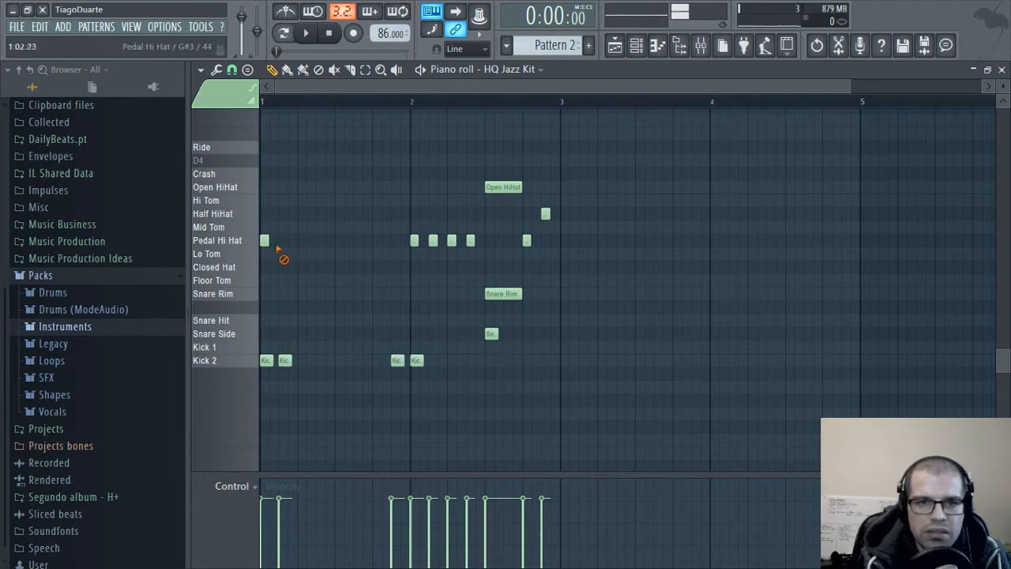
pyautogui.moveTo(351, 251); pyautogui.dragTo(534, 229)
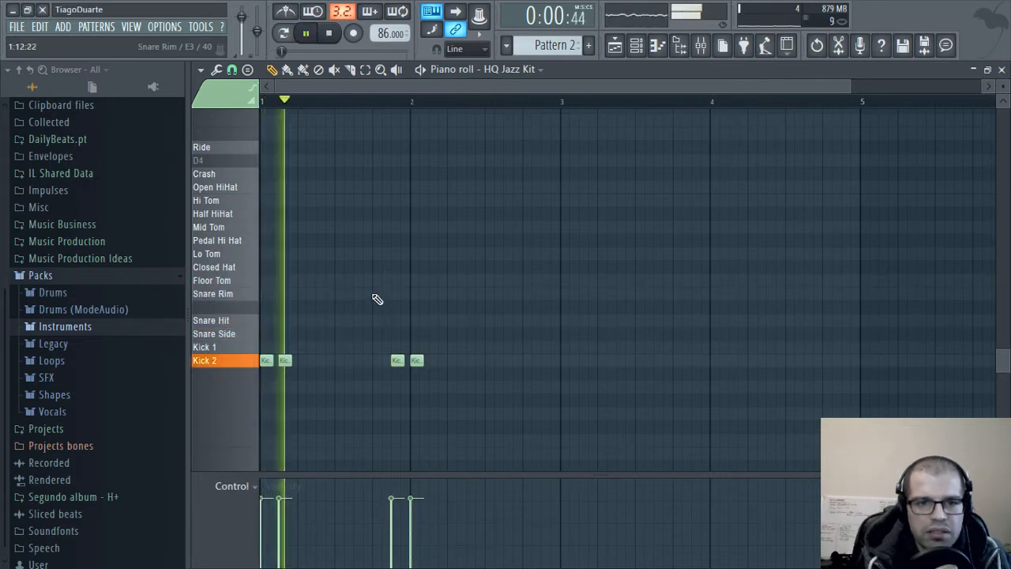
# - Move the second Kick 2 note to step 5 of bar 1, add one on step 5 of bar 2, and play the pattern
pyautogui.moveTo(286, 361); pyautogui.dragTo(297, 368)
pyautogui.press('space')
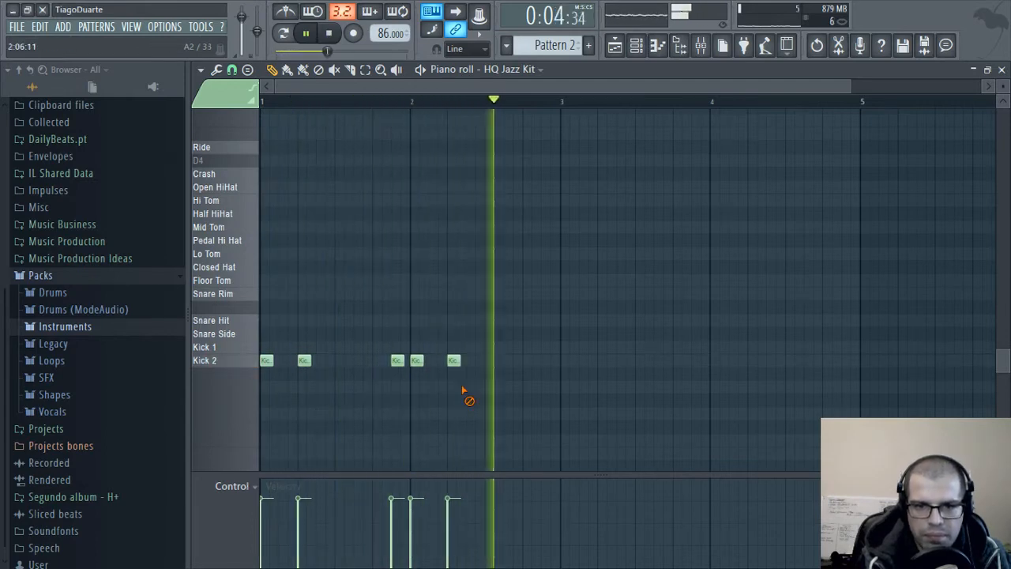
# - Close the piano roll and audition samples from Attack Clap 04 to 15 in the Drums (ModeAudio) Claps folder
pyautogui.click(1002, 69)
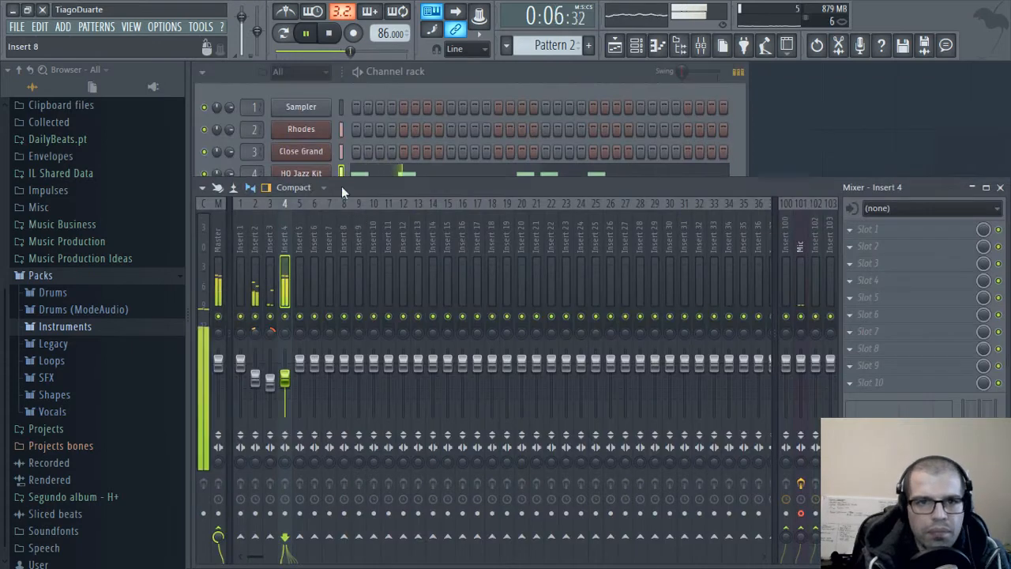
pyautogui.click(82, 311)
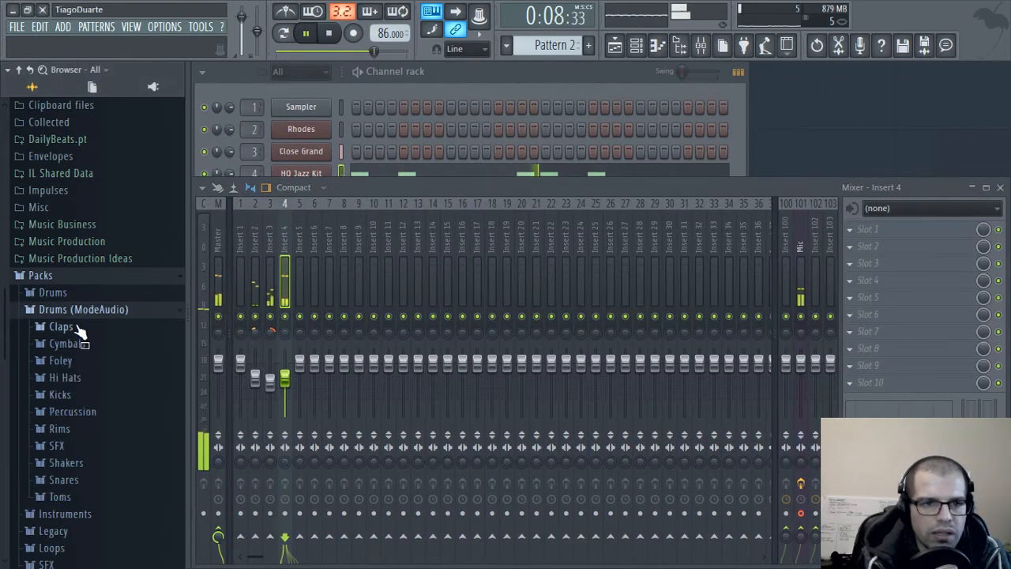
pyautogui.click(79, 326)
pyautogui.click(93, 392)
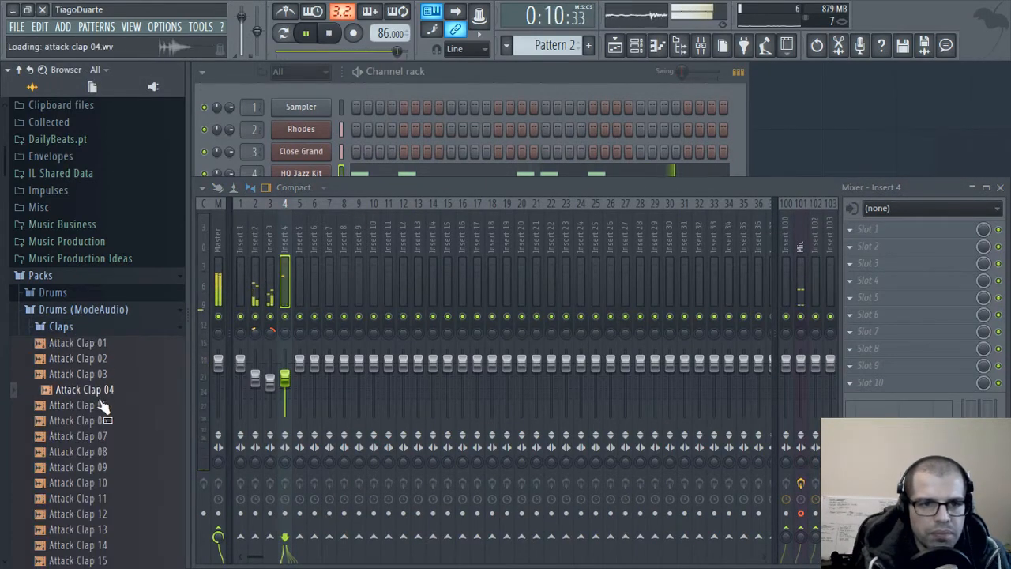
pyautogui.click(103, 406)
pyautogui.click(101, 437)
pyautogui.click(91, 451)
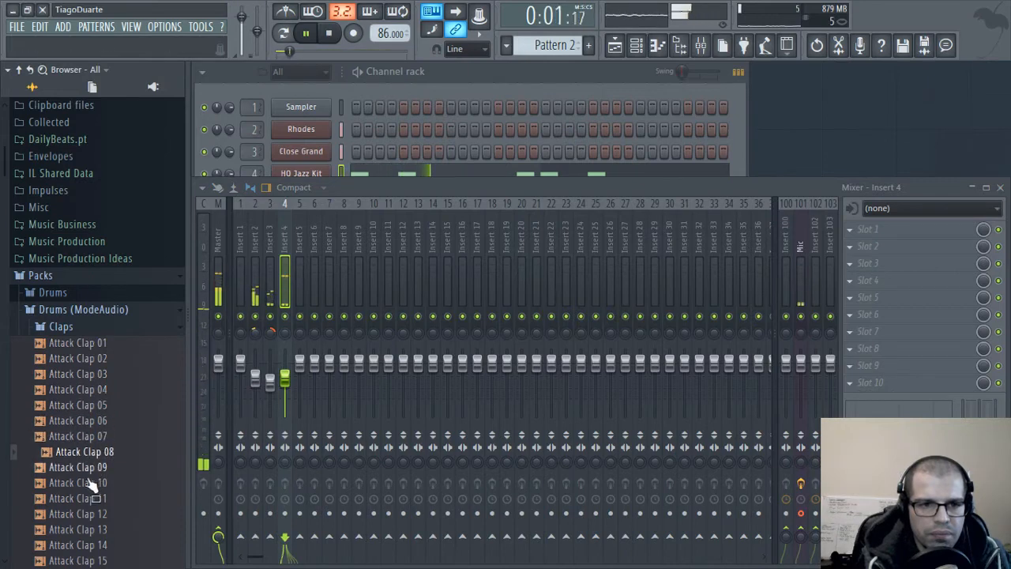
pyautogui.click(91, 482)
pyautogui.click(91, 497)
pyautogui.click(90, 514)
pyautogui.click(91, 529)
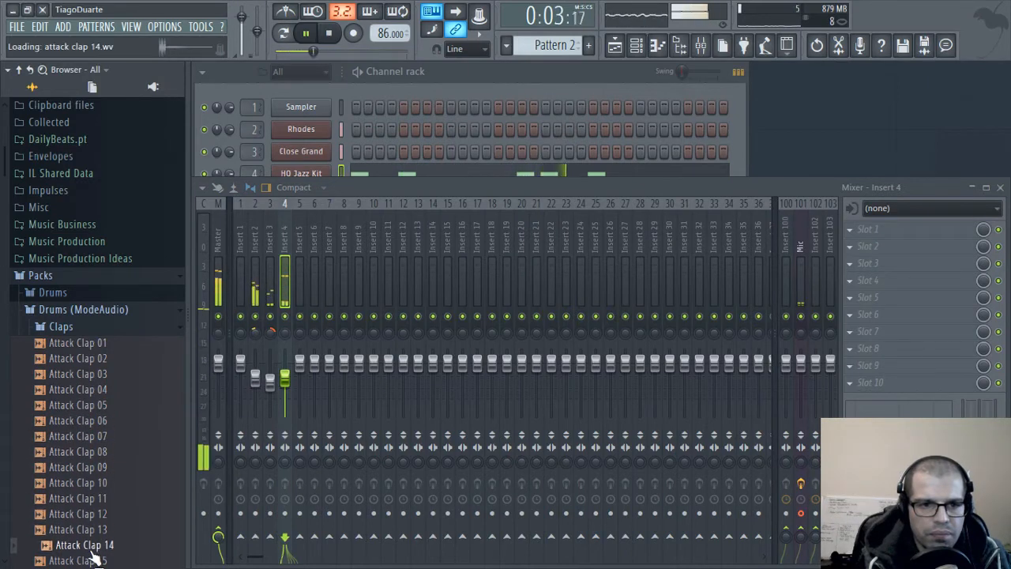
pyautogui.click(91, 560)
# - Audition further clap samples from Attack Clap 16 through Fracture Clap 01
pyautogui.scroll(-5, 103, 553)
pyautogui.click(97, 265)
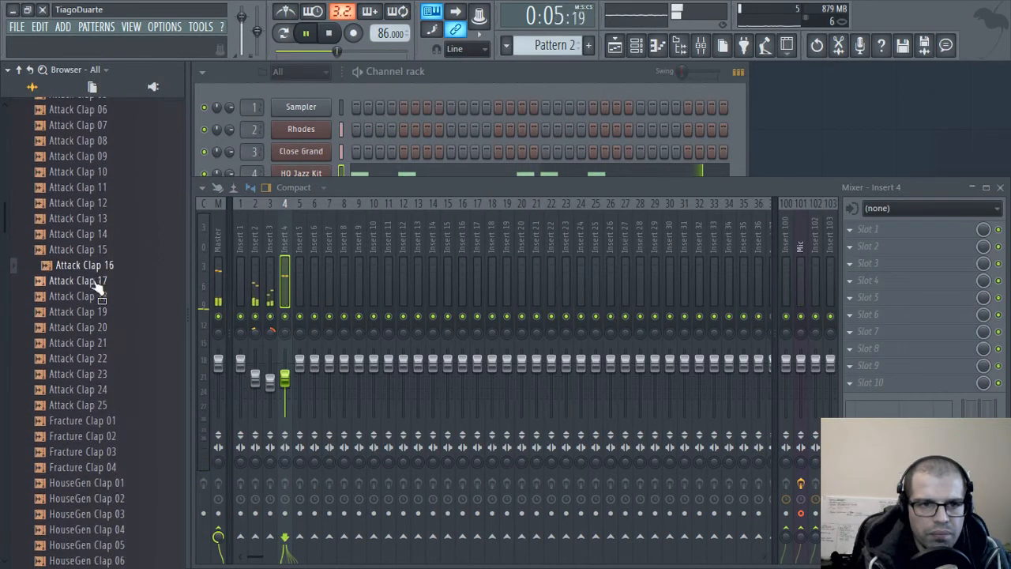
pyautogui.click(100, 281)
pyautogui.click(95, 296)
pyautogui.click(86, 327)
pyautogui.click(86, 343)
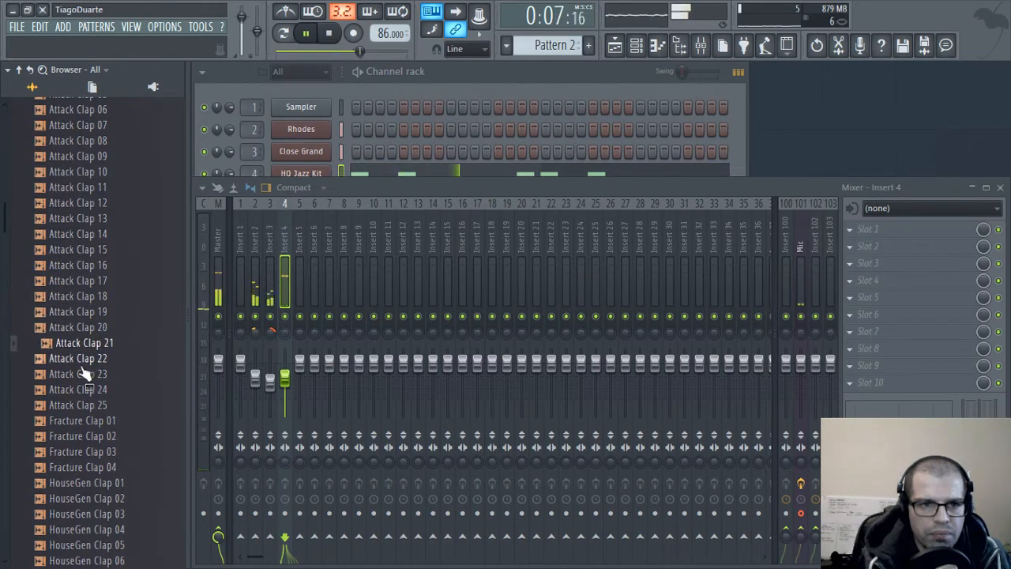
pyautogui.click(85, 358)
pyautogui.click(85, 374)
pyautogui.click(85, 390)
pyautogui.click(85, 404)
pyautogui.click(81, 420)
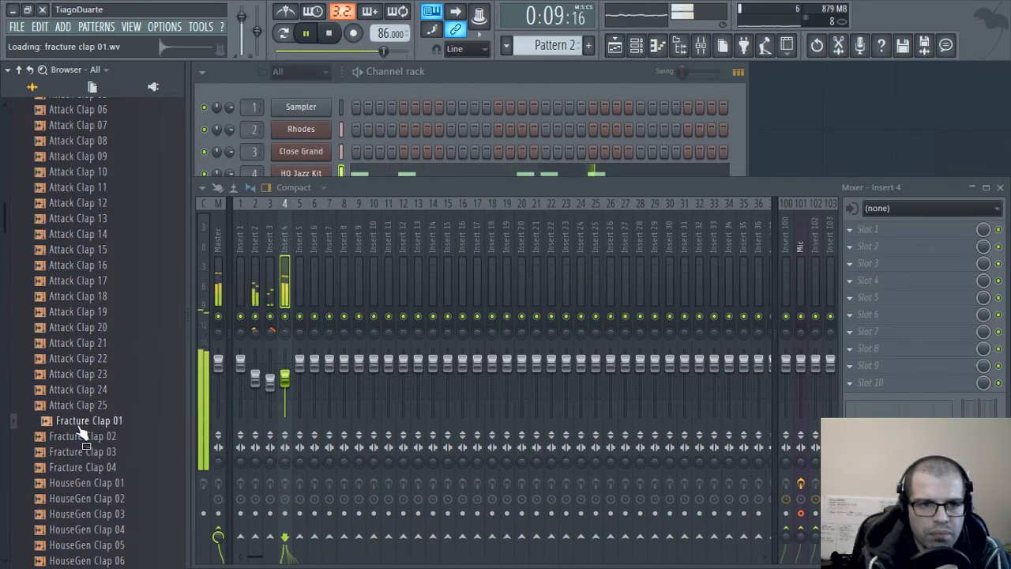
# - Add Attack Clap 22 and Attack Clap 21 as new channels, each with hits on steps 9 and 25
pyautogui.click(85, 359)
pyautogui.moveTo(89, 370); pyautogui.dragTo(438, 194)
pyautogui.click(451, 196)
pyautogui.click(640, 196)
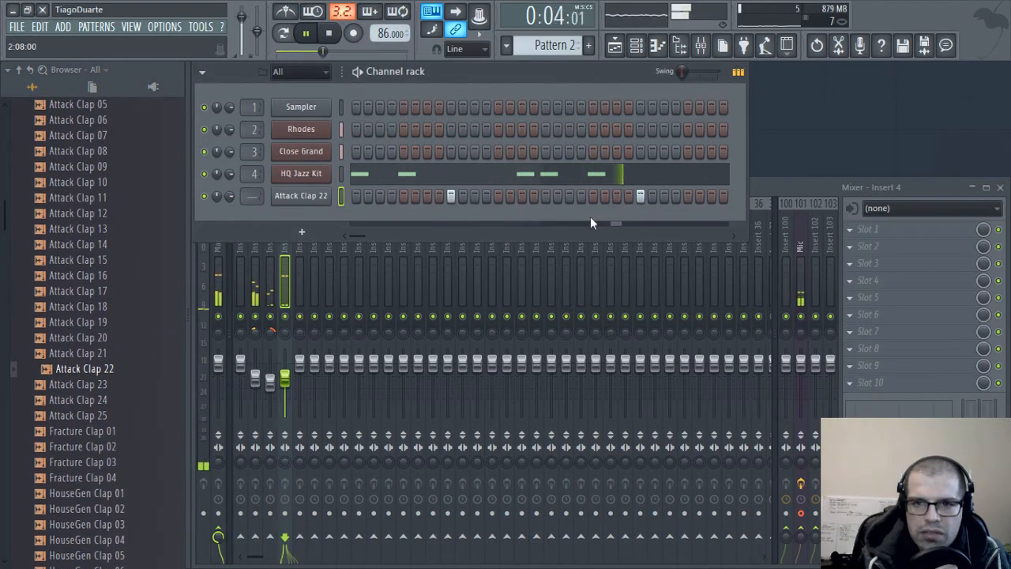
pyautogui.click(102, 357)
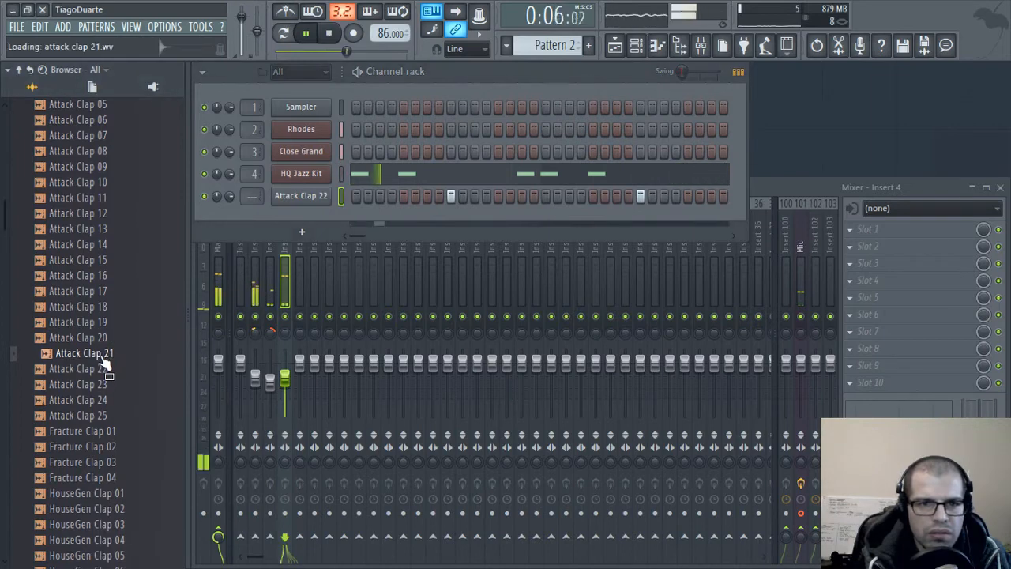
pyautogui.moveTo(101, 357); pyautogui.dragTo(310, 216)
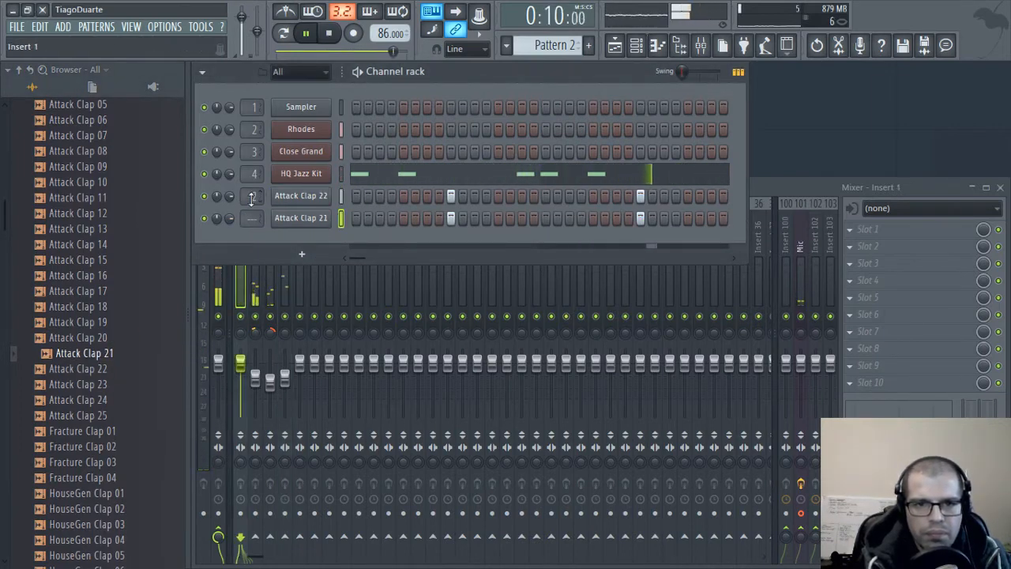
# - Route both clap channels to mixer Insert 5 and lower its level to about -7.7 dB
pyautogui.scroll(4, 251, 199)
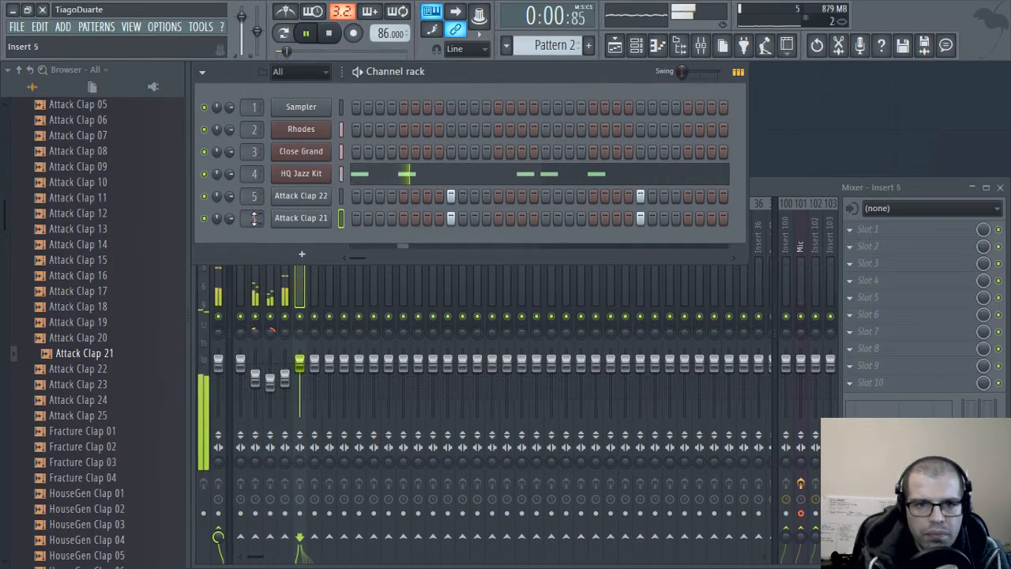
pyautogui.moveTo(299, 363); pyautogui.dragTo(299, 379)
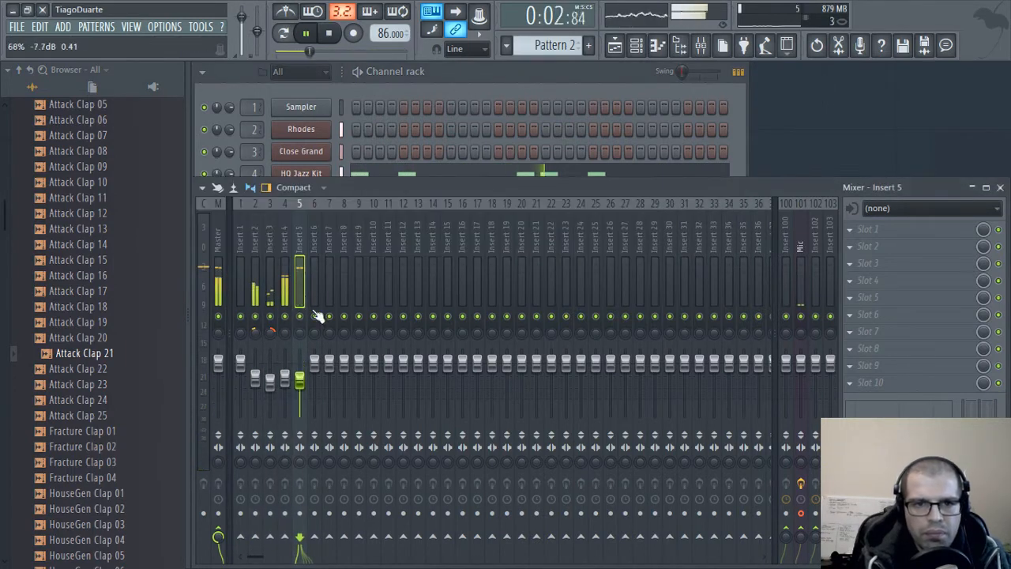
pyautogui.click(449, 71)
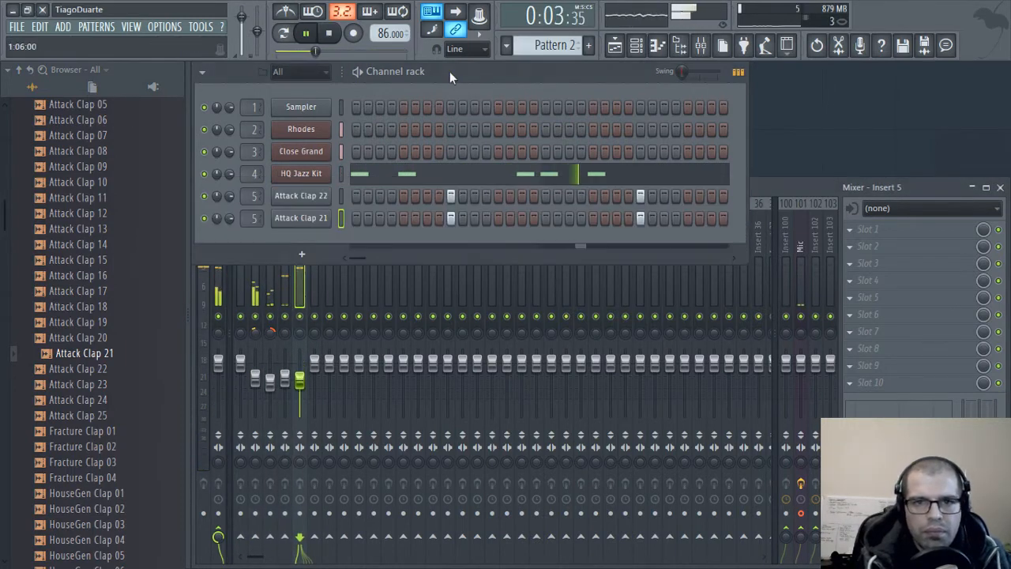
# - Stop playback, check the Attack Clap 21 sample settings, and replace that channel's sample with Attack Clap 25
pyautogui.press('space')
pyautogui.click(306, 218)
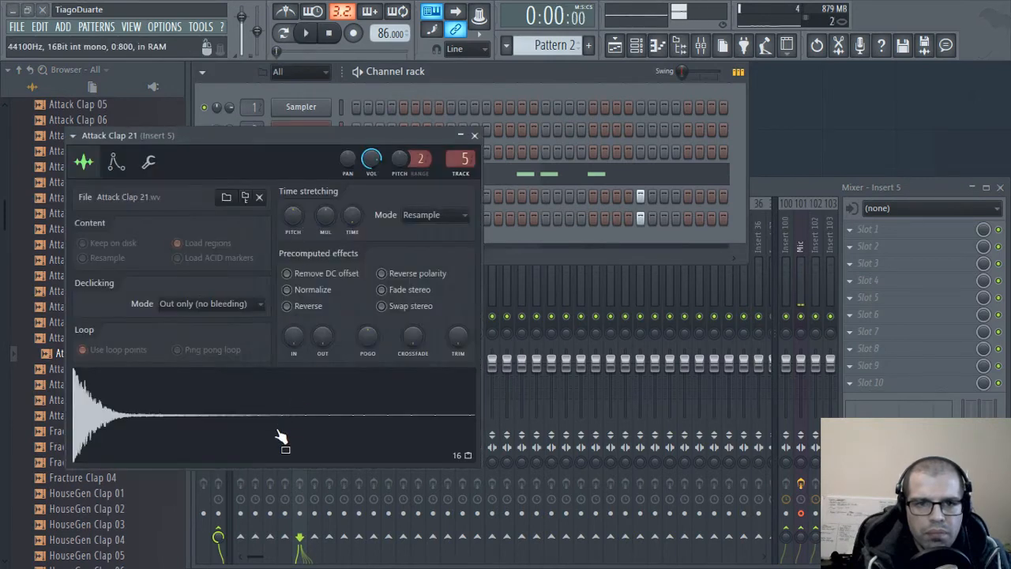
pyautogui.click(475, 136)
pyautogui.click(109, 403)
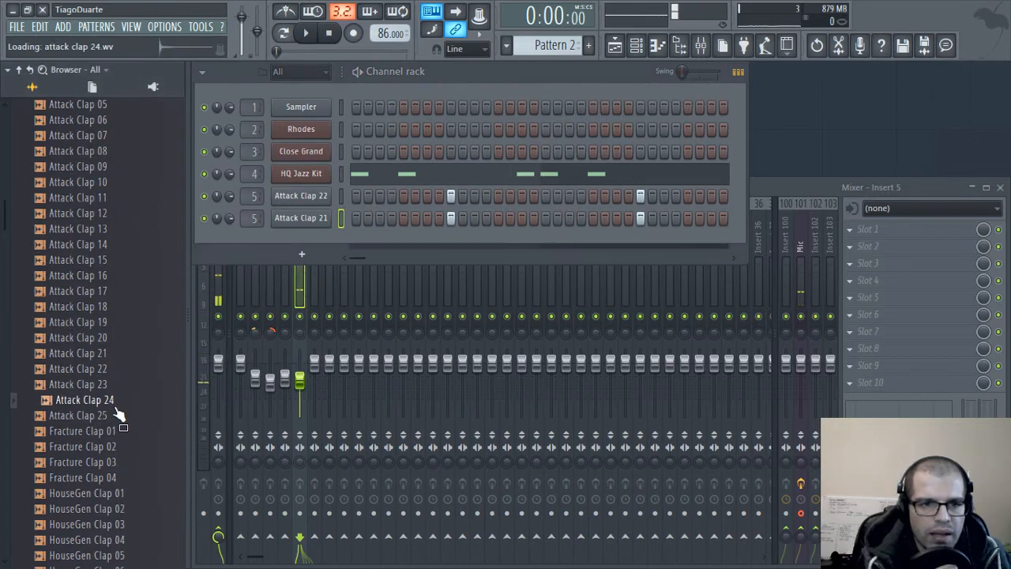
pyautogui.click(108, 417)
pyautogui.moveTo(303, 219); pyautogui.dragTo(301, 217)
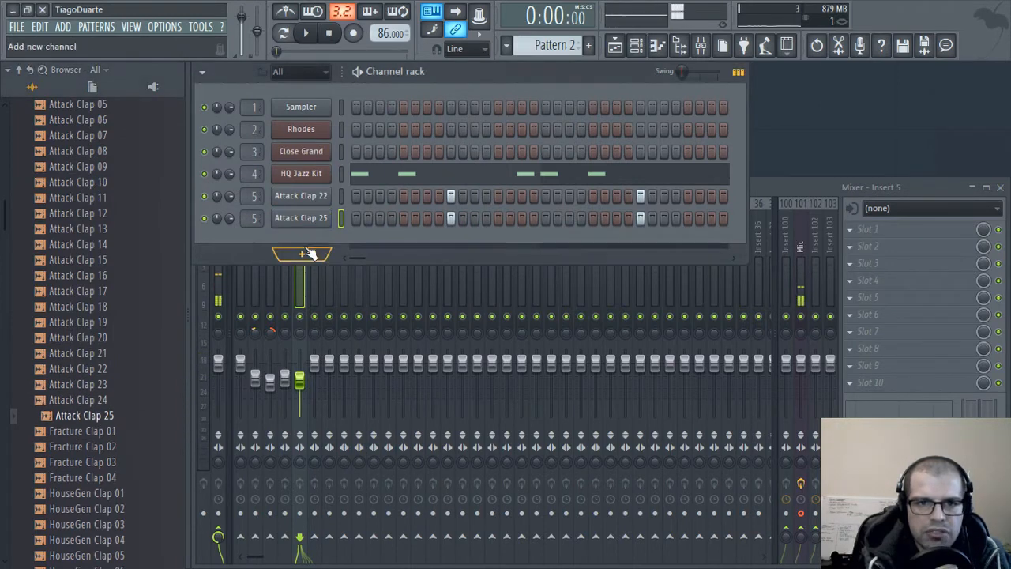
# - Play the pattern and slightly raise the Insert 5 level for the layered claps
pyautogui.press('space')
pyautogui.moveTo(300, 382); pyautogui.dragTo(300, 376)
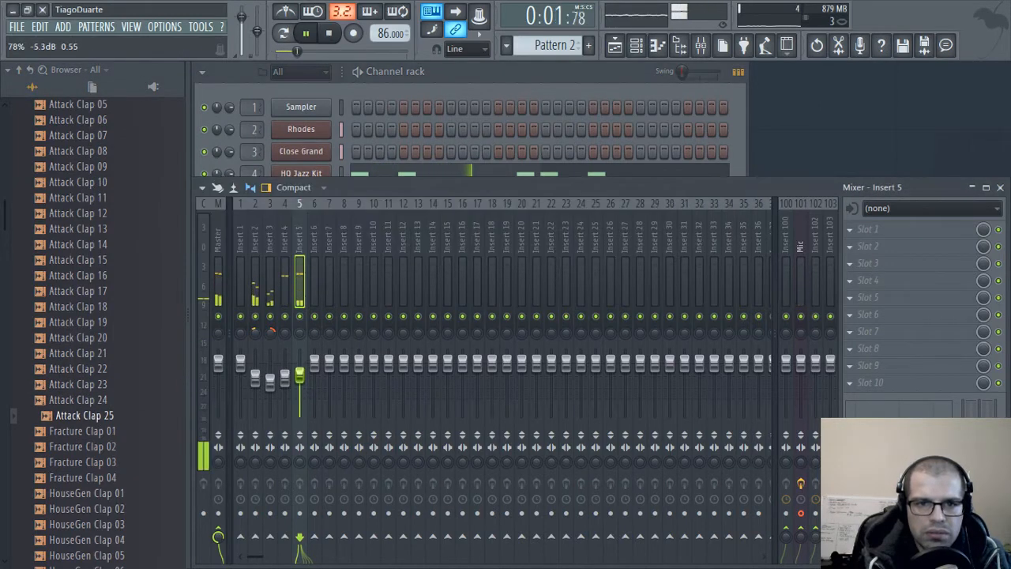
pyautogui.click(467, 78)
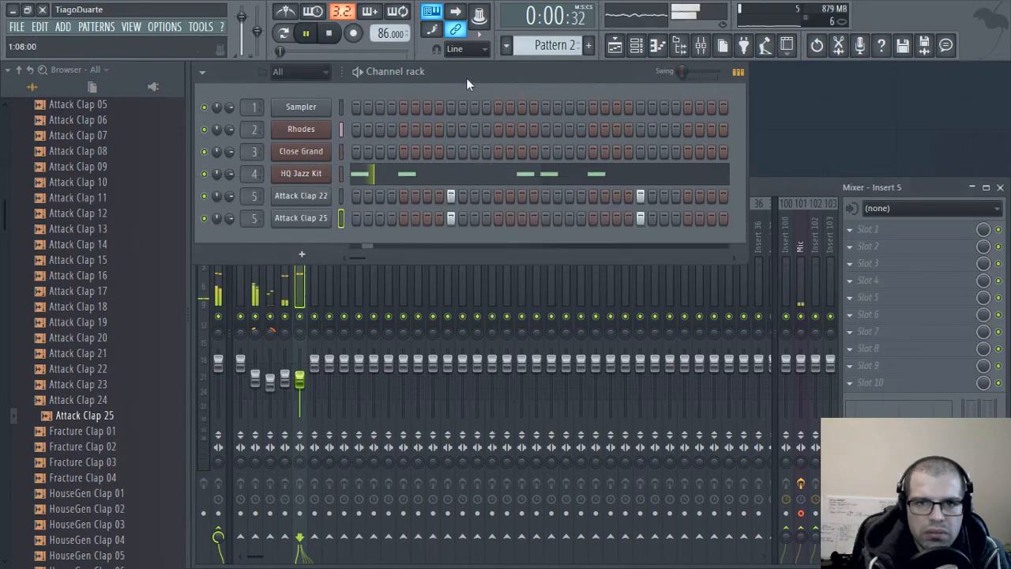
# - Add a short fade-in to the Attack Clap 22 sample and play the pattern with it
pyautogui.click(321, 200)
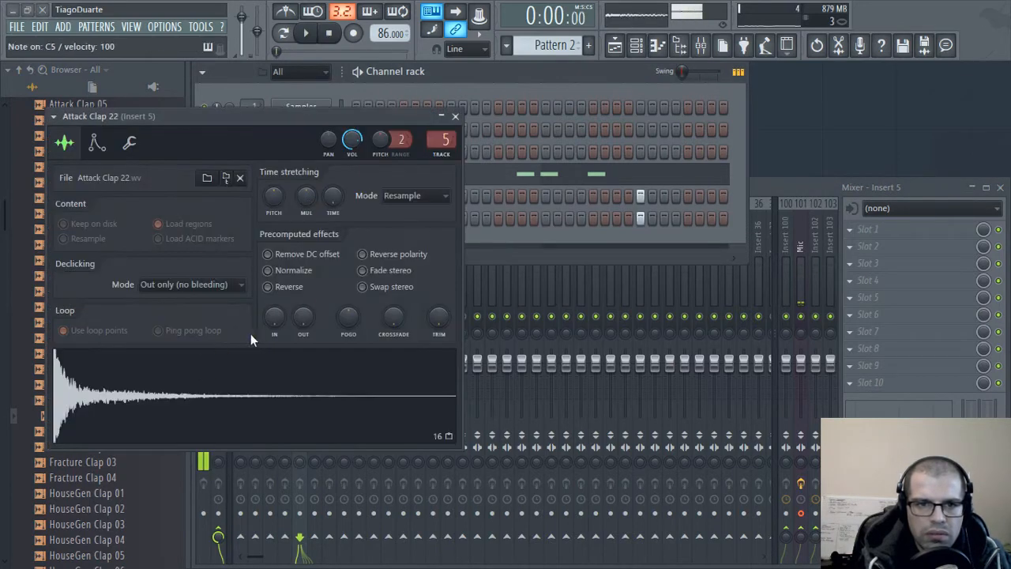
pyautogui.moveTo(274, 316); pyautogui.dragTo(274, 304)
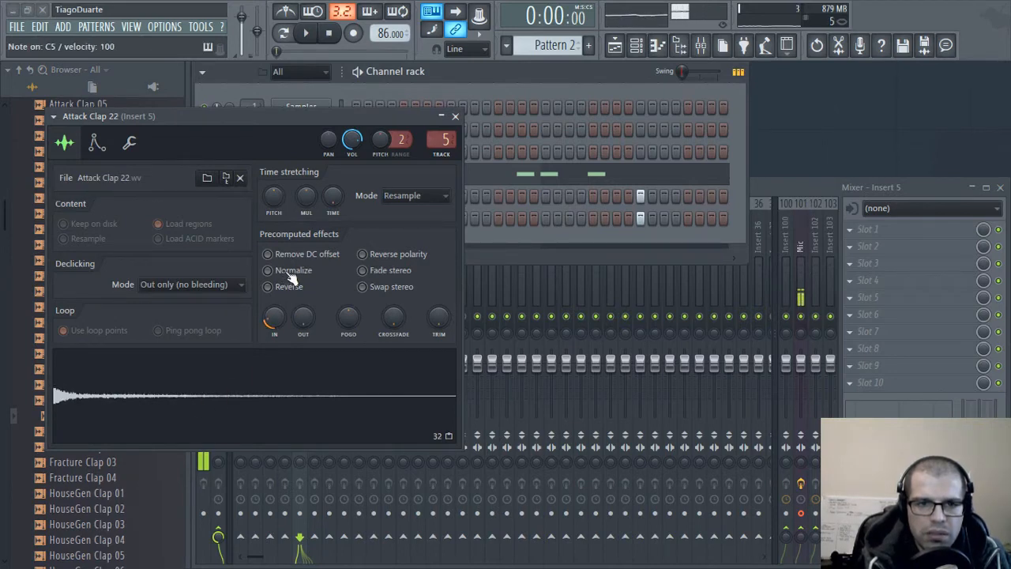
pyautogui.click(456, 117)
pyautogui.press('space')
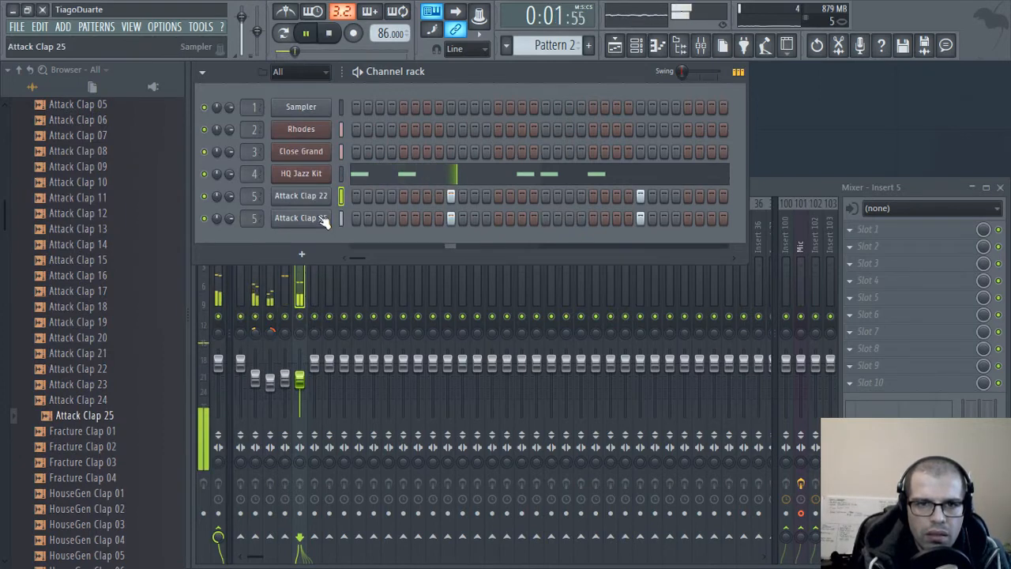
# - Audition clap samples from Fracture Clap 02 through HouseGen Clap 04 against the playing pattern
pyautogui.scroll(-1, 122, 357)
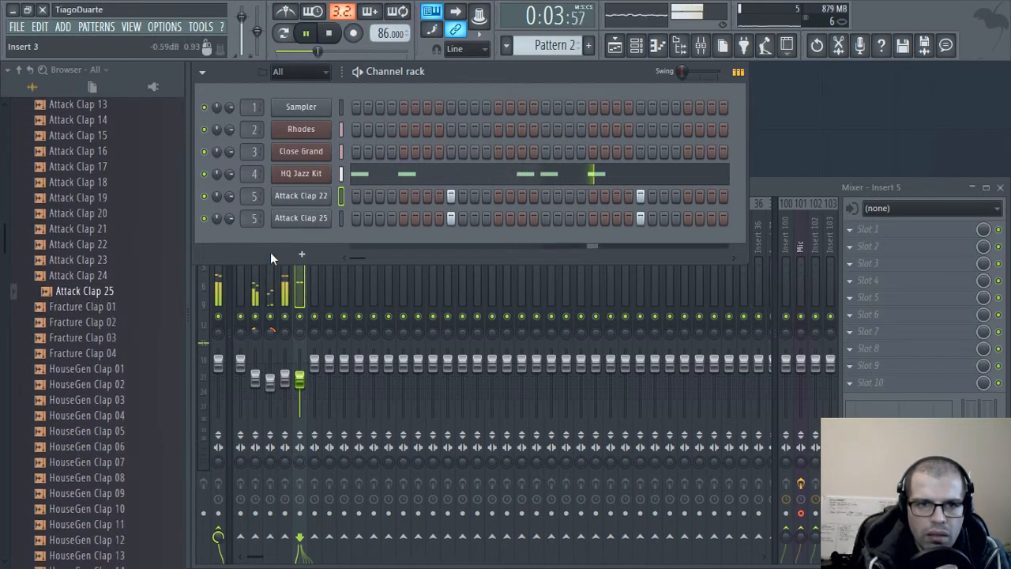
pyautogui.click(109, 323)
pyautogui.click(106, 339)
pyautogui.click(104, 354)
pyautogui.click(101, 369)
pyautogui.click(98, 385)
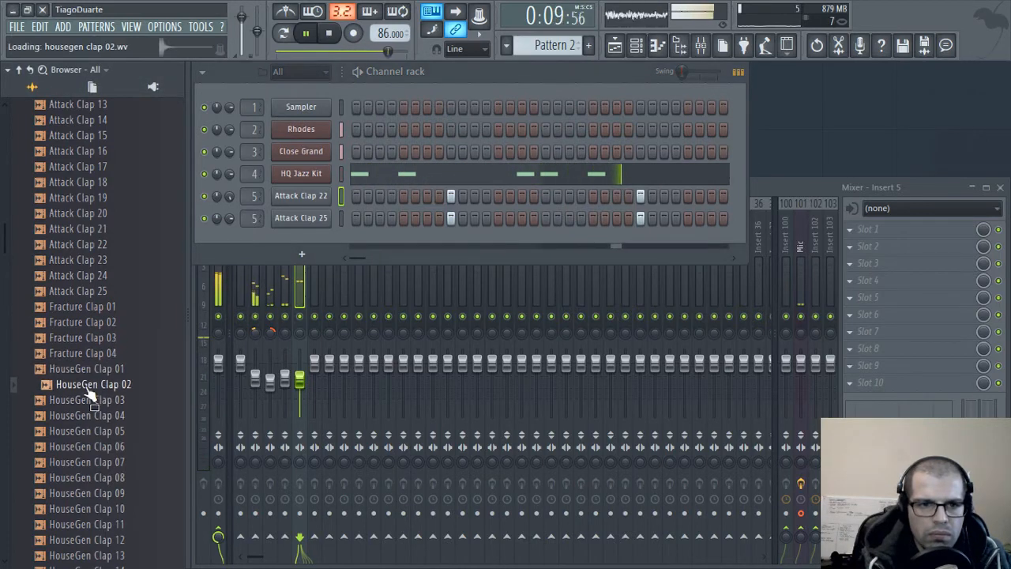
pyautogui.click(91, 399)
pyautogui.click(85, 415)
pyautogui.click(80, 401)
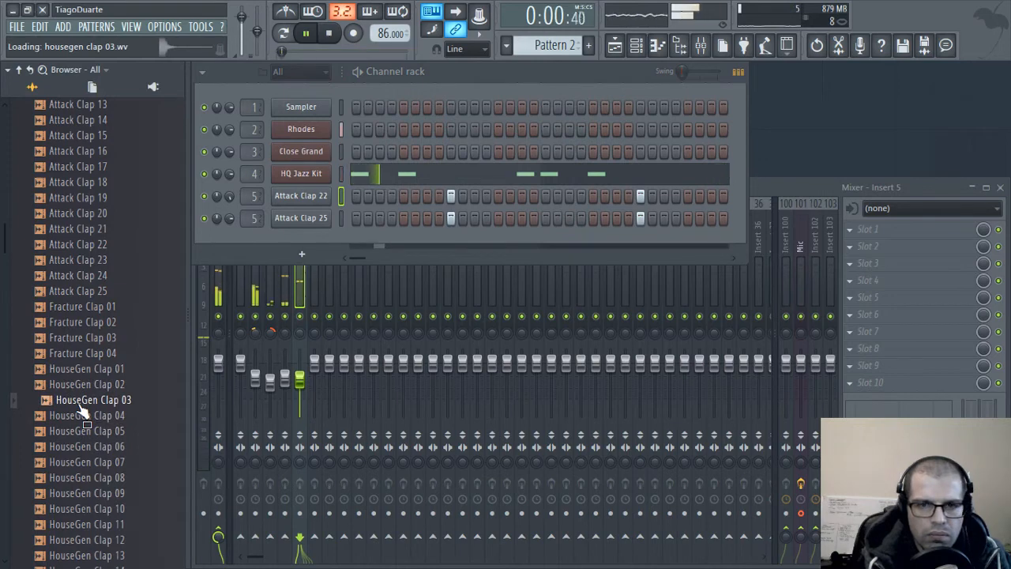
pyautogui.click(79, 417)
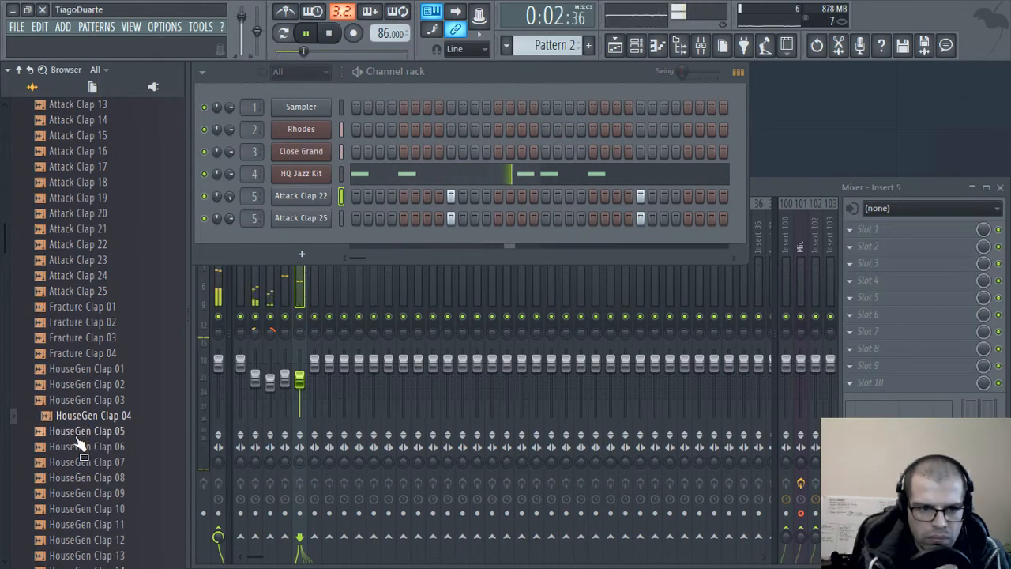
# - Audition HouseGen Clap 05 through HouseGen Clap 13 against the playing pattern
pyautogui.click(77, 431)
pyautogui.click(73, 447)
pyautogui.click(67, 462)
pyautogui.click(68, 478)
pyautogui.click(69, 493)
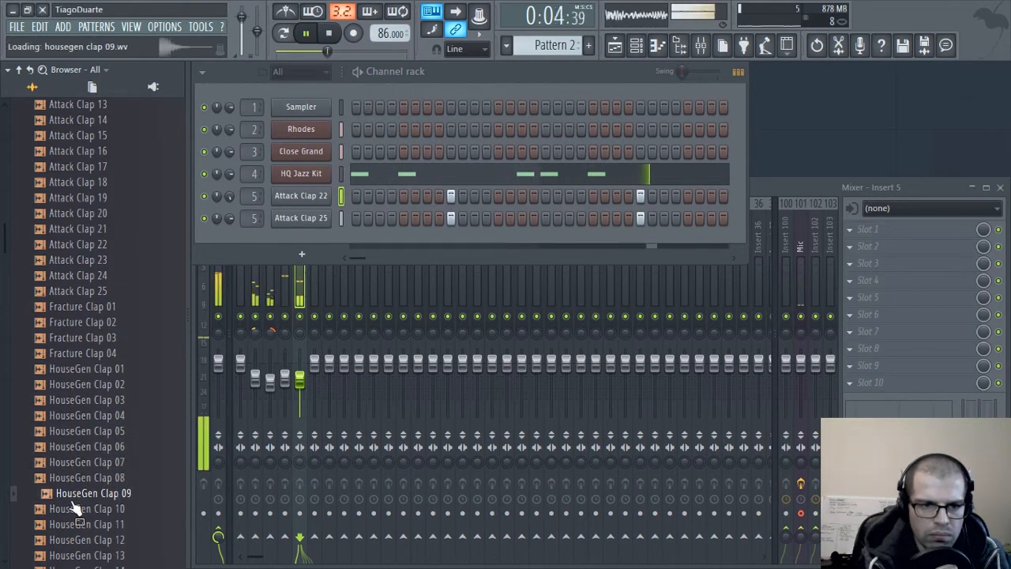
pyautogui.click(71, 509)
pyautogui.click(74, 524)
pyautogui.click(76, 540)
pyautogui.click(78, 555)
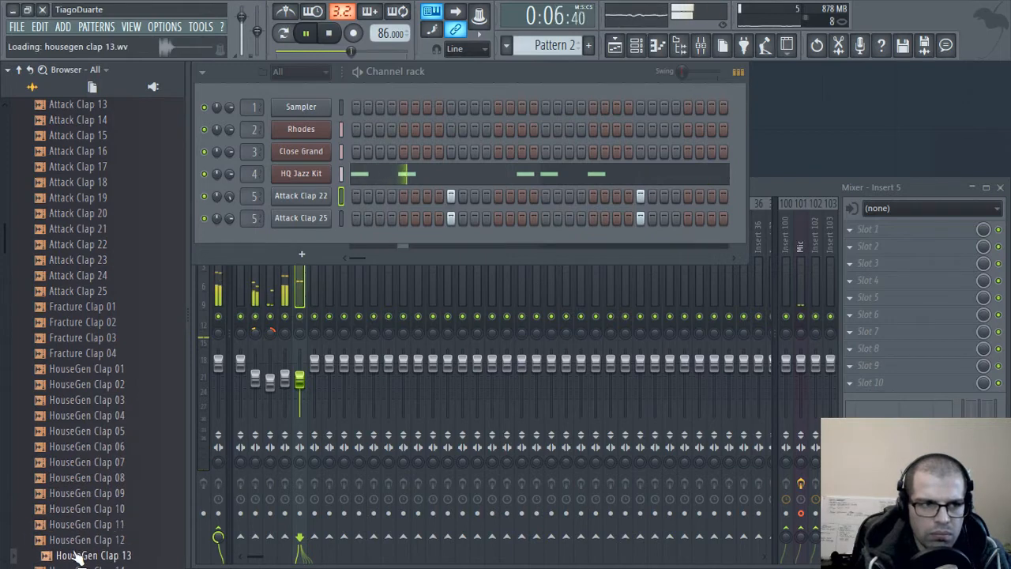
# - Audition the remaining HouseGen claps from 15 onward and the Hyper claps up to Hyper Roulette Clap
pyautogui.click(122, 339)
pyautogui.click(108, 338)
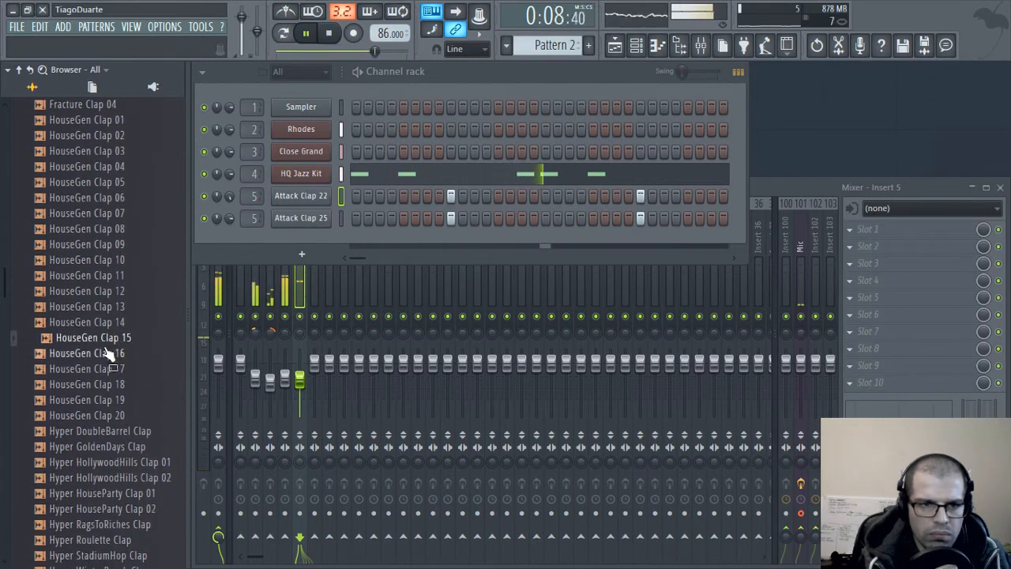
pyautogui.click(104, 353)
pyautogui.click(104, 369)
pyautogui.click(105, 385)
pyautogui.click(106, 401)
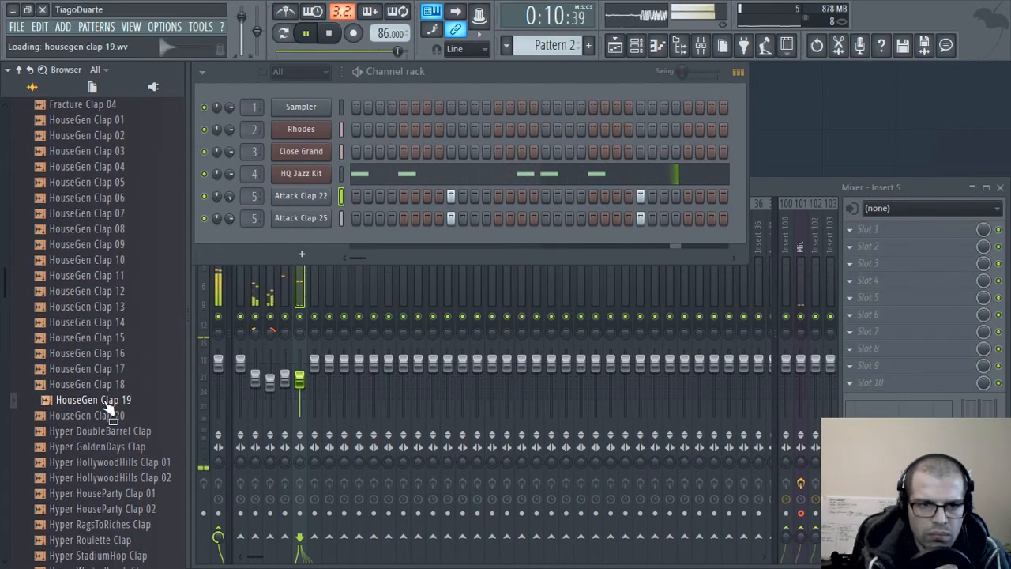
pyautogui.click(107, 415)
pyautogui.click(106, 431)
pyautogui.click(105, 447)
pyautogui.click(106, 463)
pyautogui.click(105, 478)
pyautogui.click(104, 493)
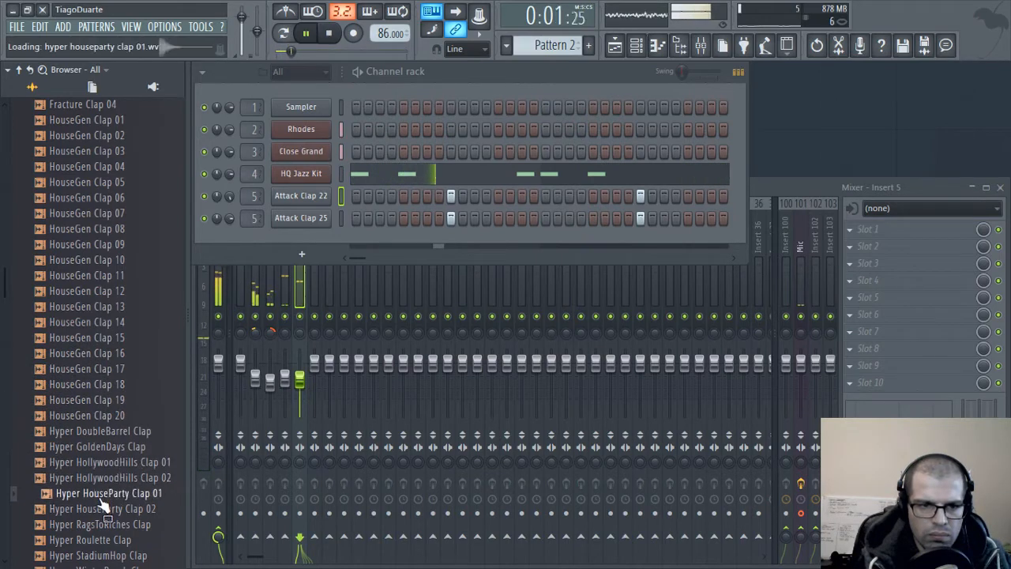
pyautogui.click(102, 509)
pyautogui.click(95, 540)
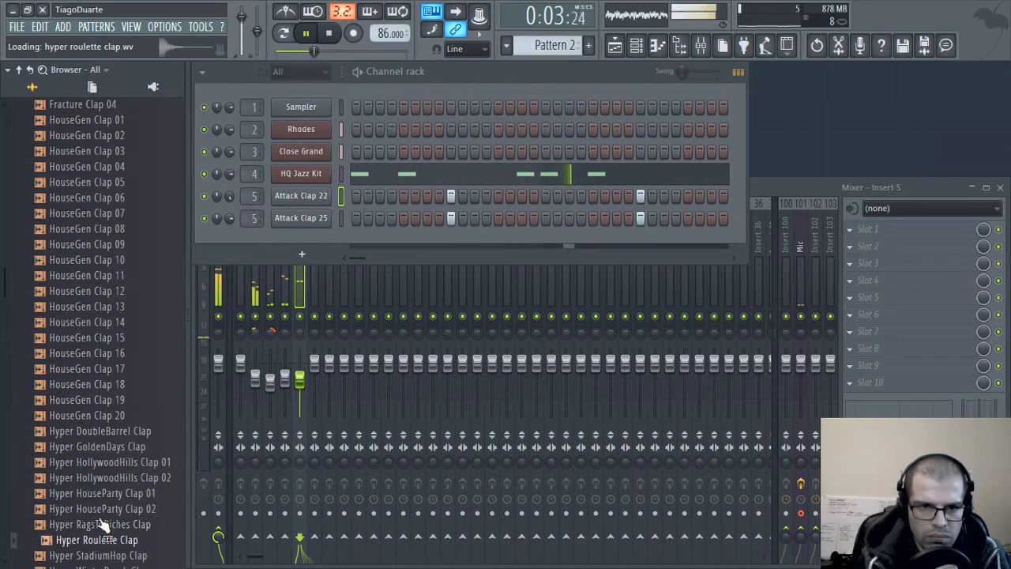
# - Add Hyper Roulette Clap as a new channel below the other claps and open its sample in Edison
pyautogui.scroll(-4, 119, 395)
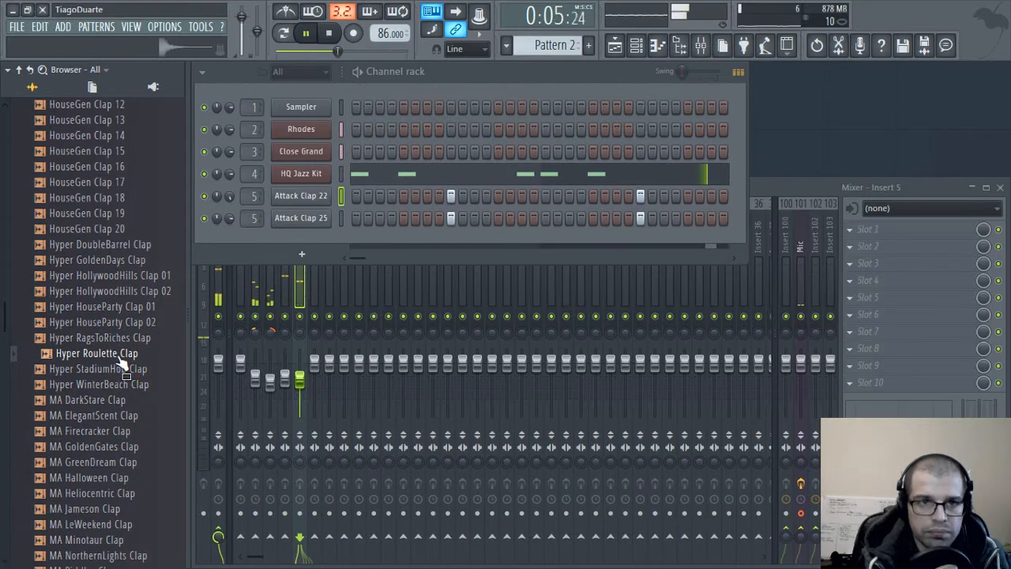
pyautogui.moveTo(109, 362); pyautogui.dragTo(294, 240)
pyautogui.click(304, 239)
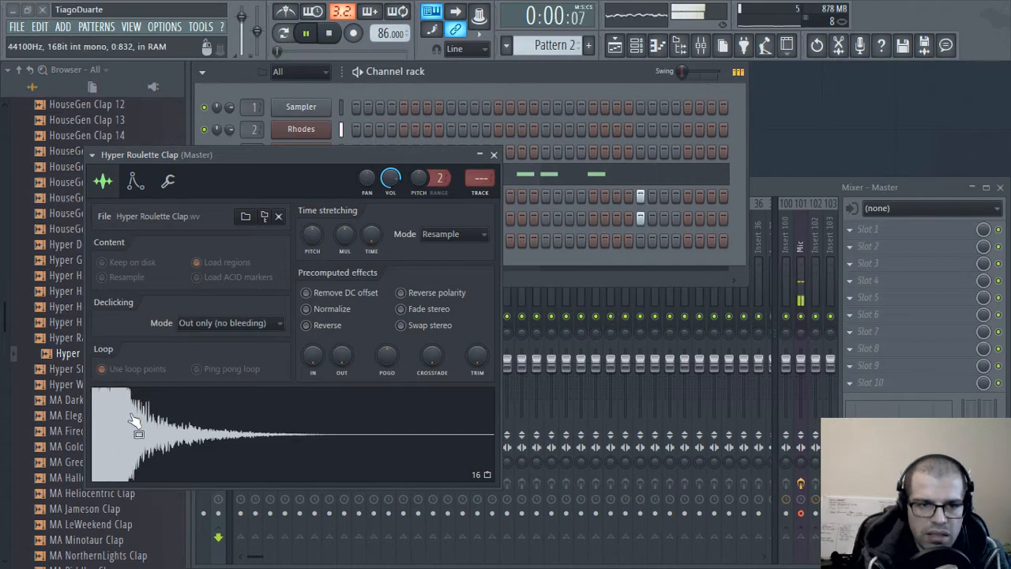
pyautogui.rightClick(227, 424)
pyautogui.click(241, 449)
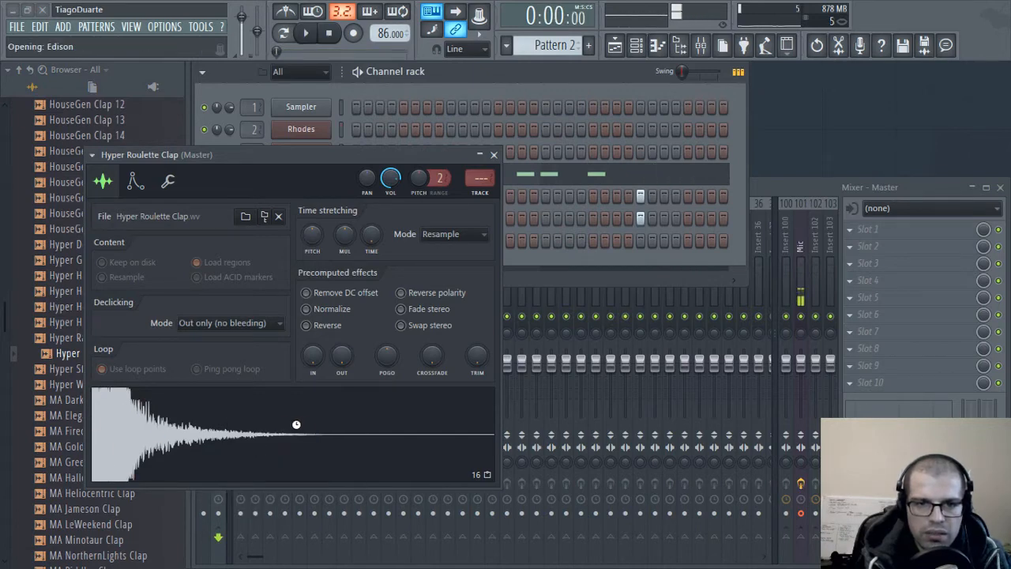
# - Select the distorted opening of the Hyper Roulette Clap sample, from 0:000 to 0:081, and delete it
pyautogui.moveTo(102, 241); pyautogui.dragTo(40, 285)
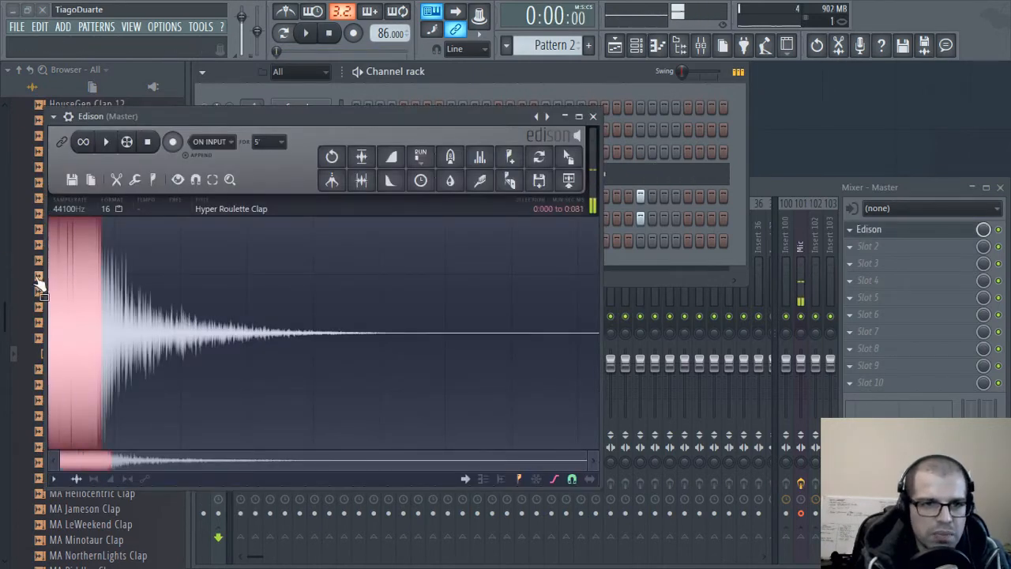
pyautogui.scroll(2, 63, 324)
pyautogui.scroll(1, 196, 353)
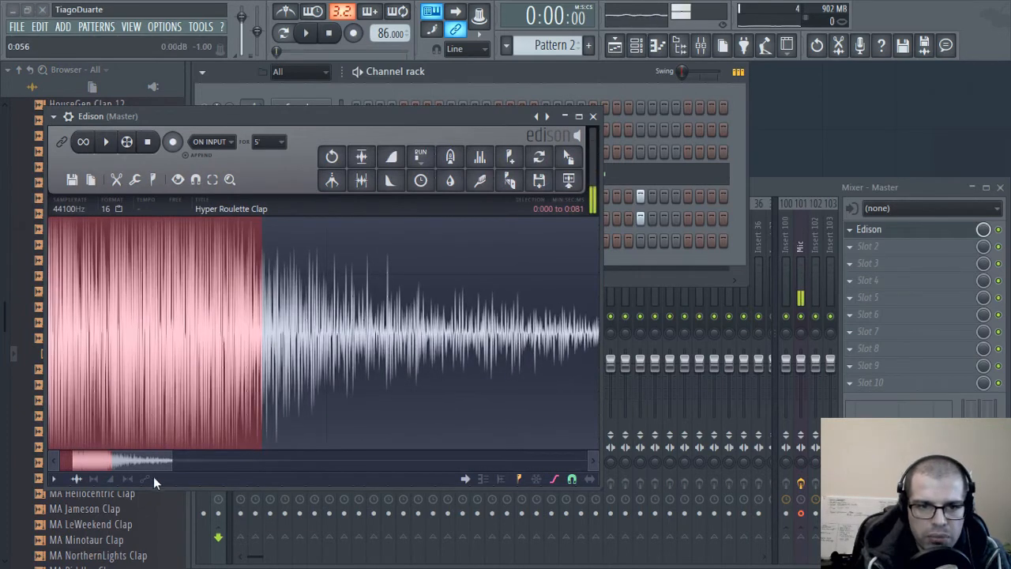
pyautogui.scroll(1, 176, 410)
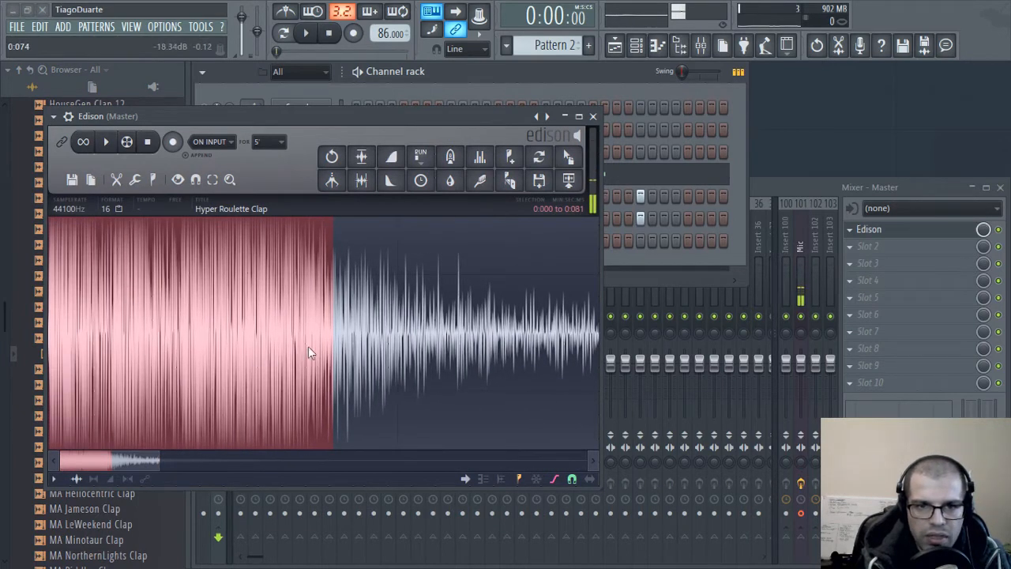
pyautogui.press('Delete')
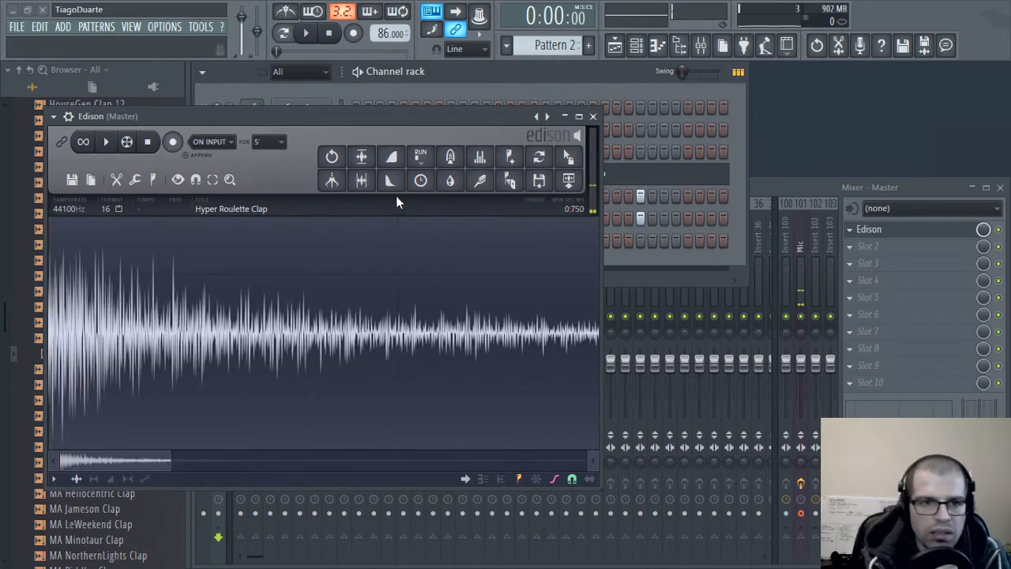
# - Select the first few milliseconds of the trimmed Hyper Roulette Clap waveform and apply a fade-in
pyautogui.scroll(2, 93, 436)
pyautogui.moveTo(85, 459); pyautogui.dragTo(56, 461)
pyautogui.scroll(4, 55, 369)
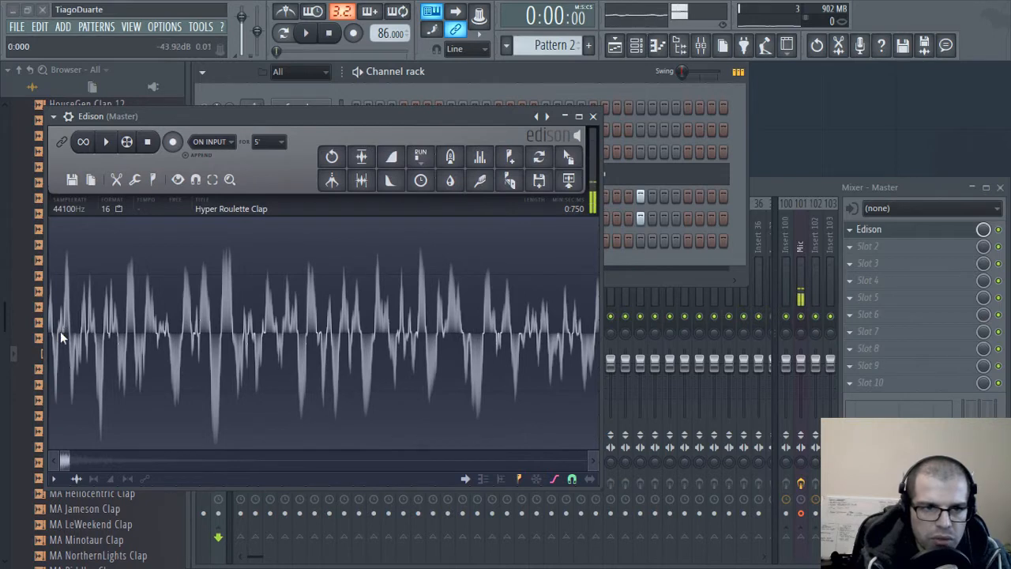
pyautogui.moveTo(60, 331); pyautogui.dragTo(49, 331)
pyautogui.click(399, 161)
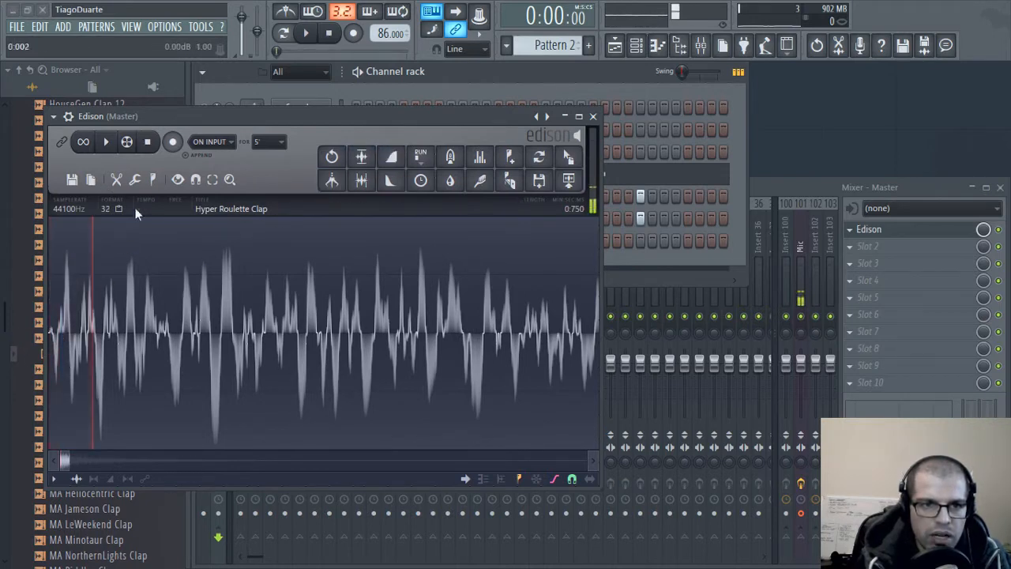
# - Play the edited clap in Edison and compare it with the original sample in the Hyper Roulette Clap channel
pyautogui.scroll(-5, 128, 334)
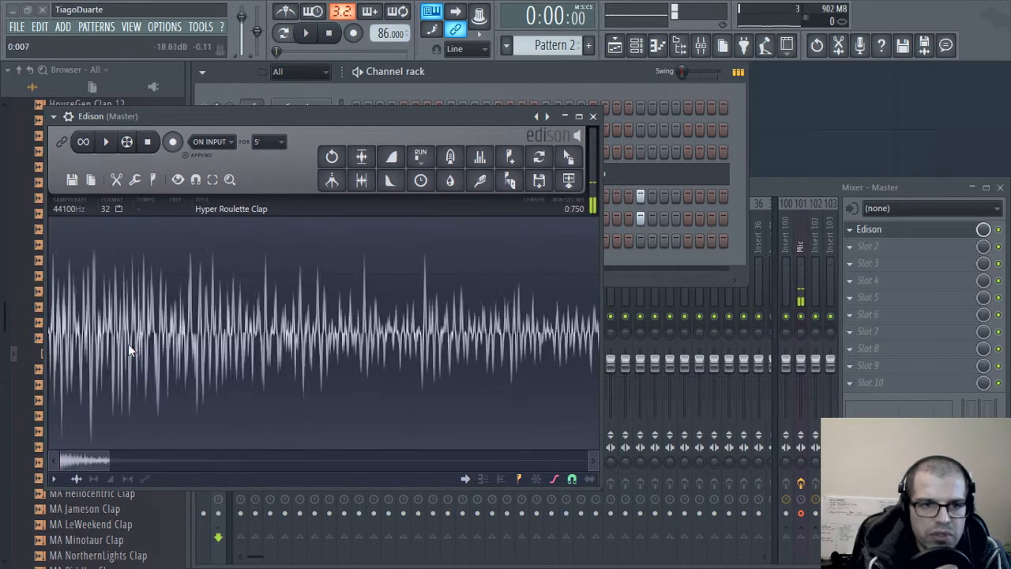
pyautogui.press('space')
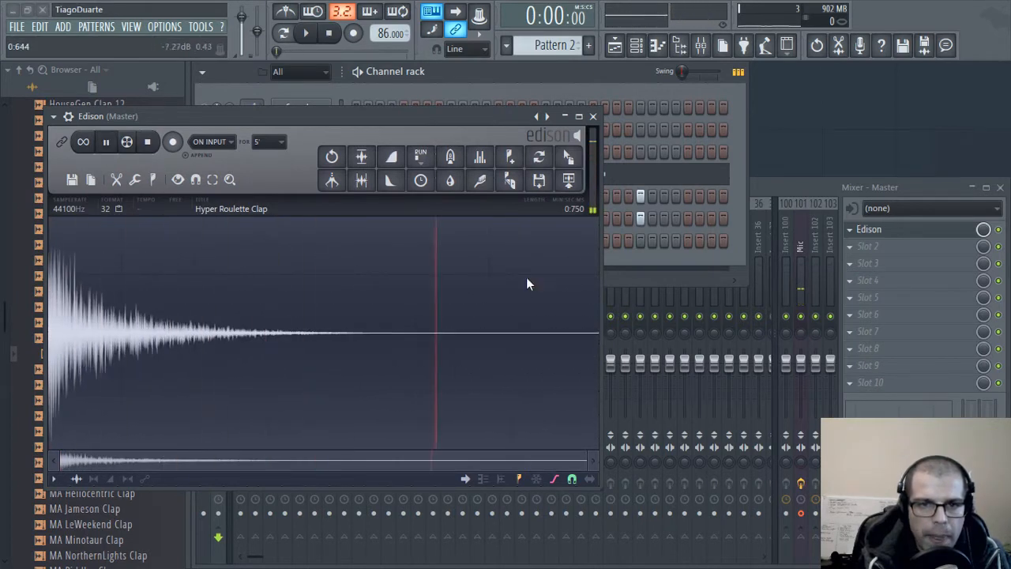
pyautogui.moveTo(591, 128); pyautogui.dragTo(887, 156)
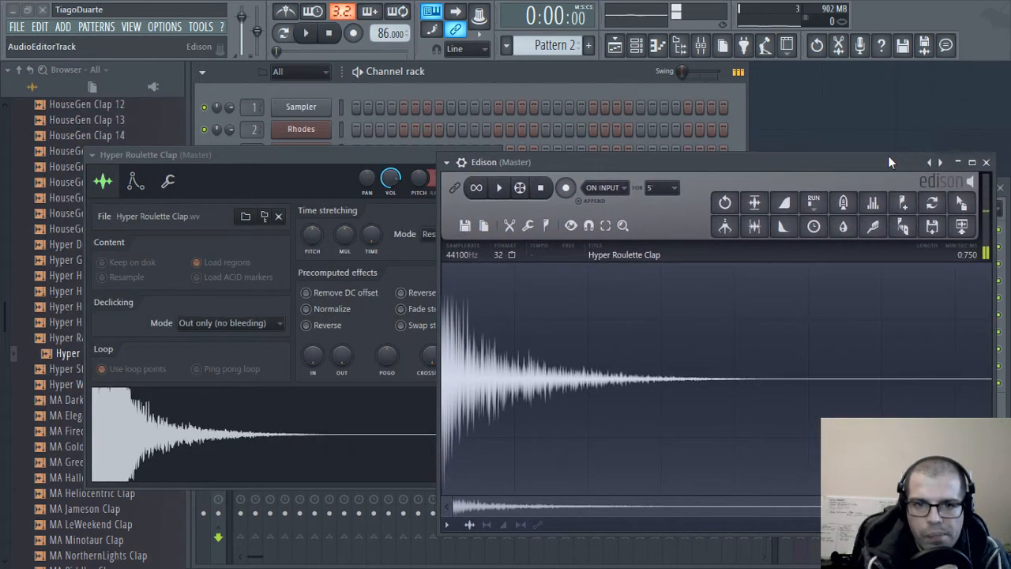
pyautogui.click(264, 444)
pyautogui.click(622, 305)
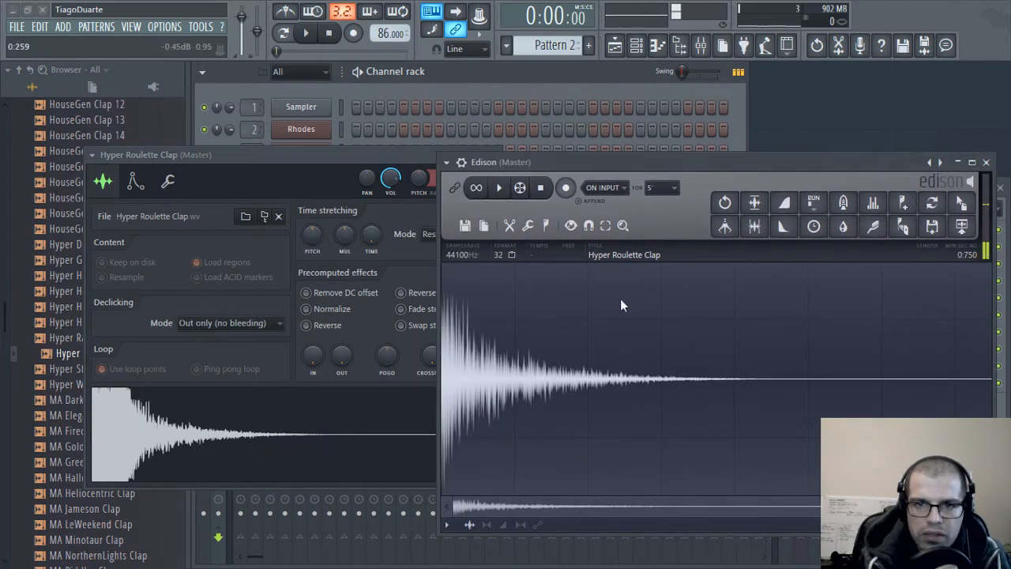
pyautogui.click(573, 455)
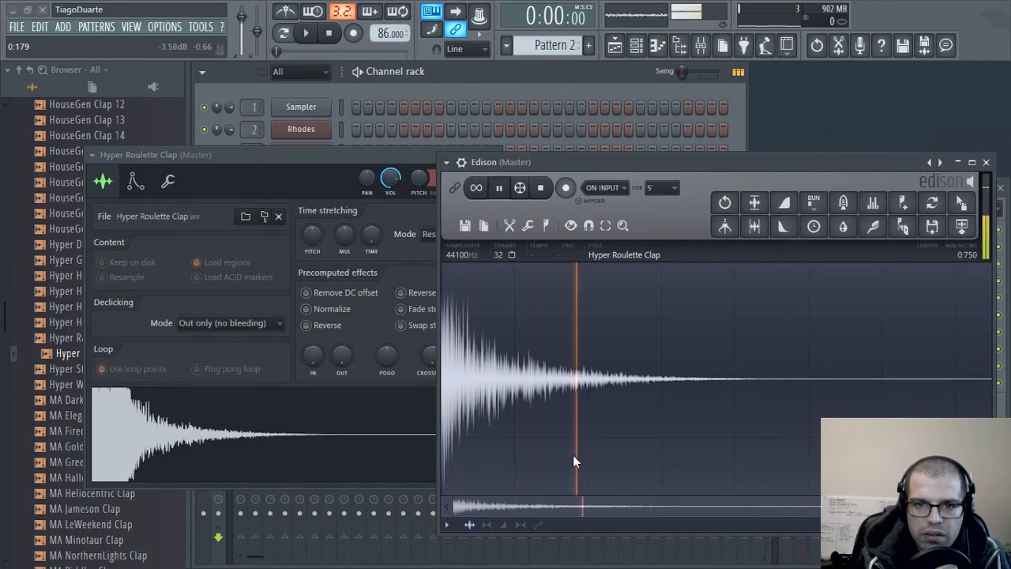
# - Close the Hyper Roulette Clap channel settings and audition the edited clap repeatedly from near its start
pyautogui.click(409, 156)
pyautogui.click(494, 155)
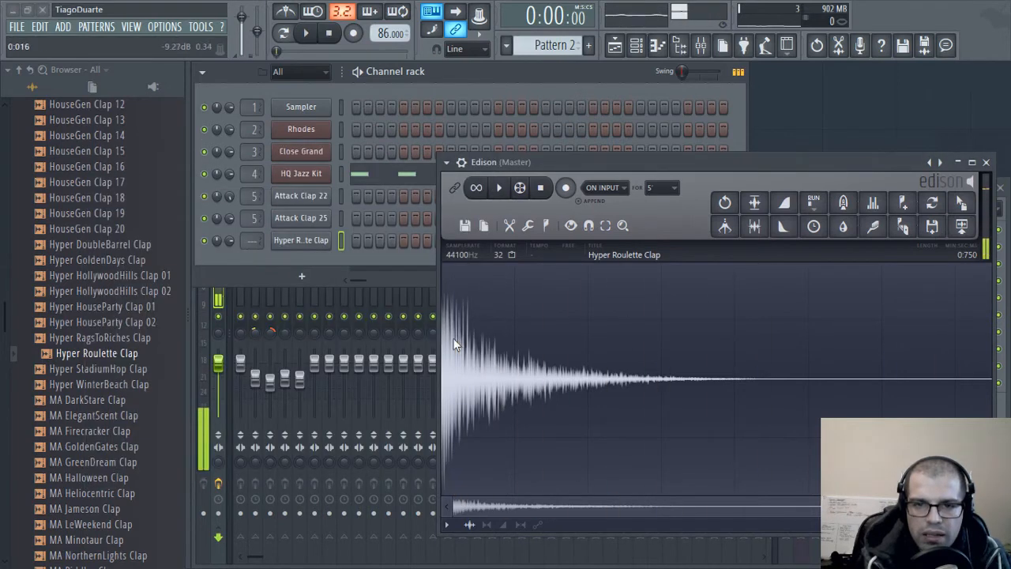
pyautogui.click(453, 367)
pyautogui.click(454, 366)
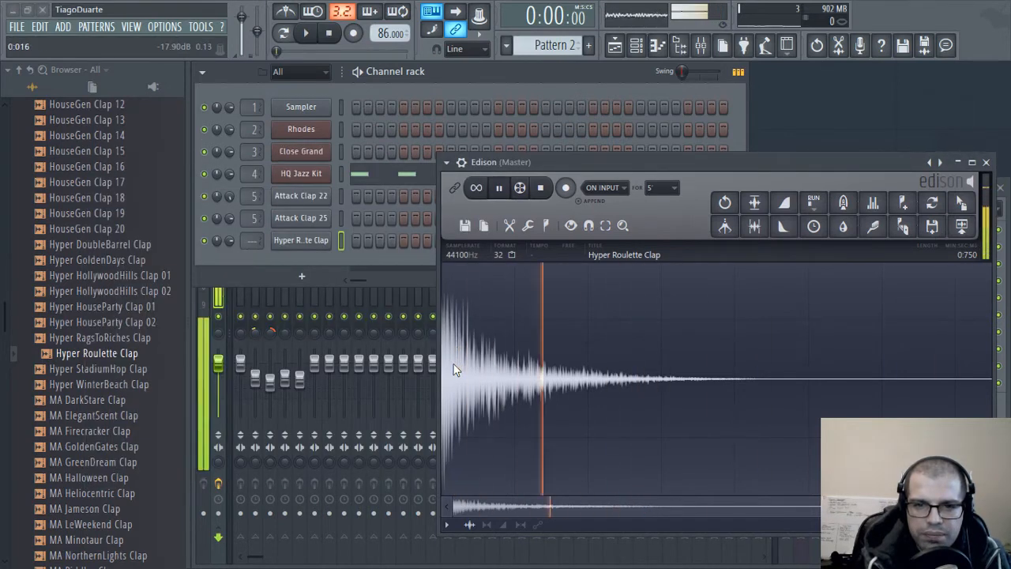
pyautogui.click(466, 366)
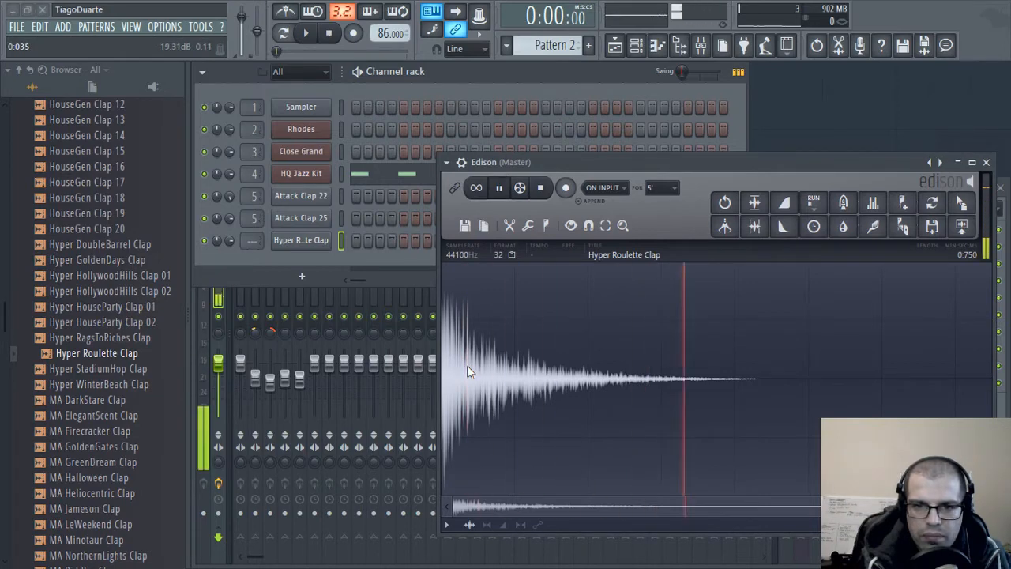
pyautogui.click(467, 365)
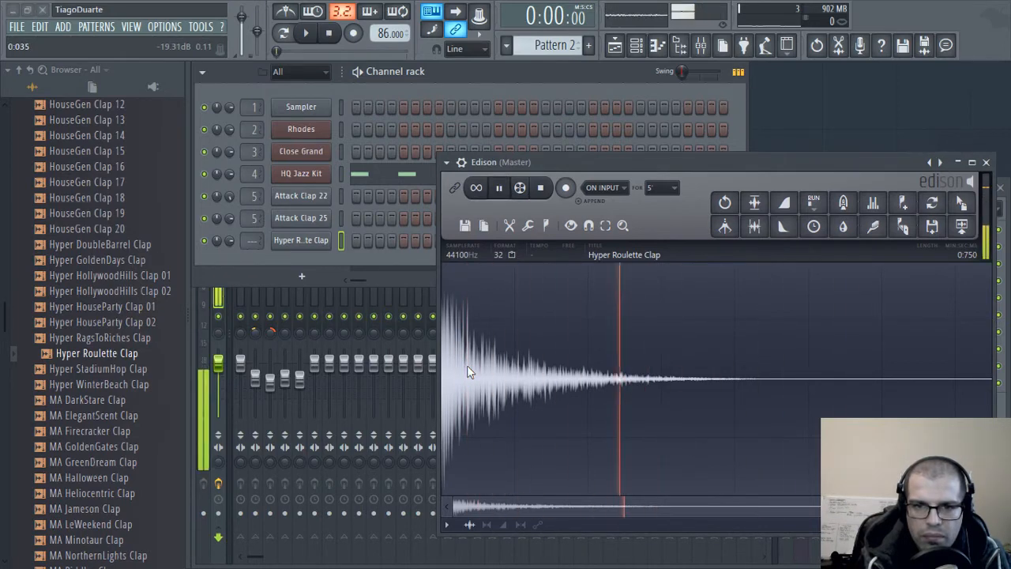
# - Load the edited clap from Edison into the Hyper Roulette Clap channel, check its waveform, and close both windows
pyautogui.moveTo(957, 202); pyautogui.dragTo(536, 253)
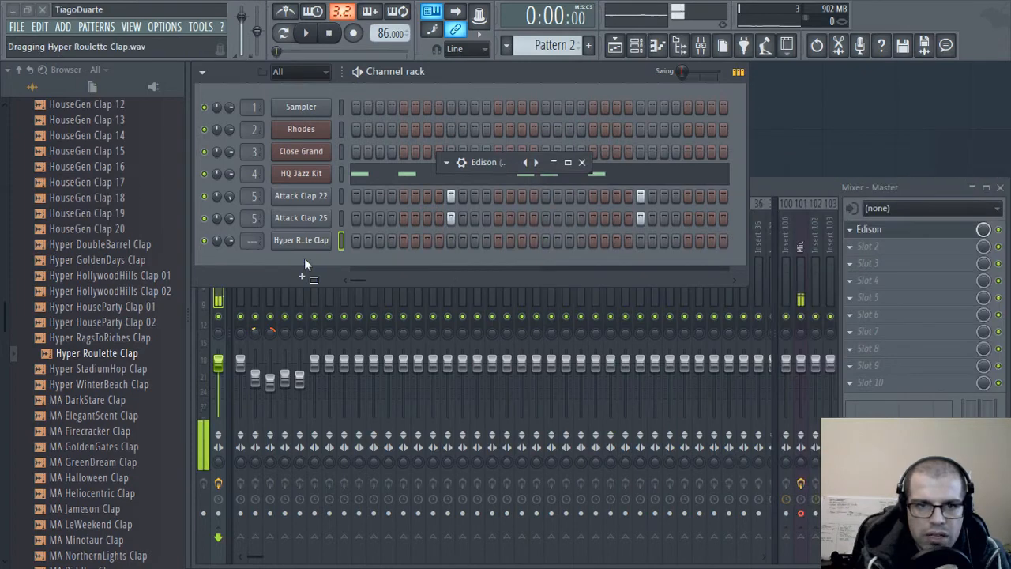
pyautogui.moveTo(305, 259); pyautogui.dragTo(305, 261)
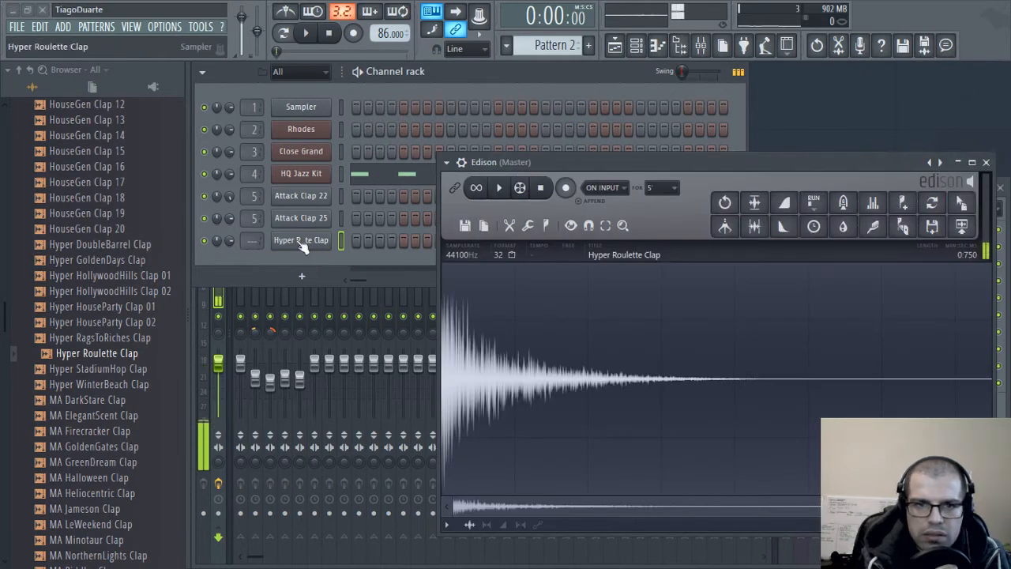
pyautogui.click(301, 242)
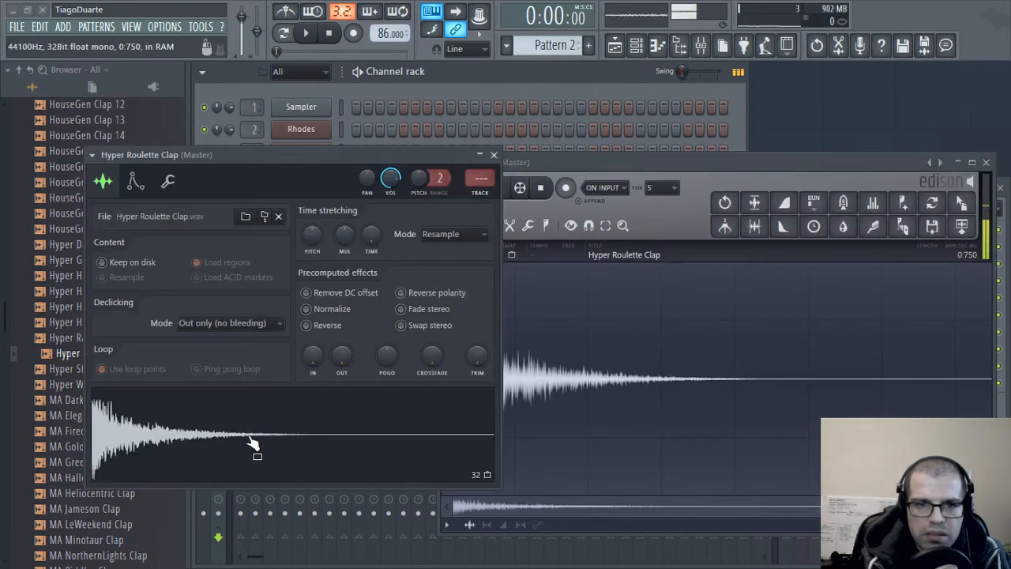
pyautogui.click(986, 161)
pyautogui.click(493, 154)
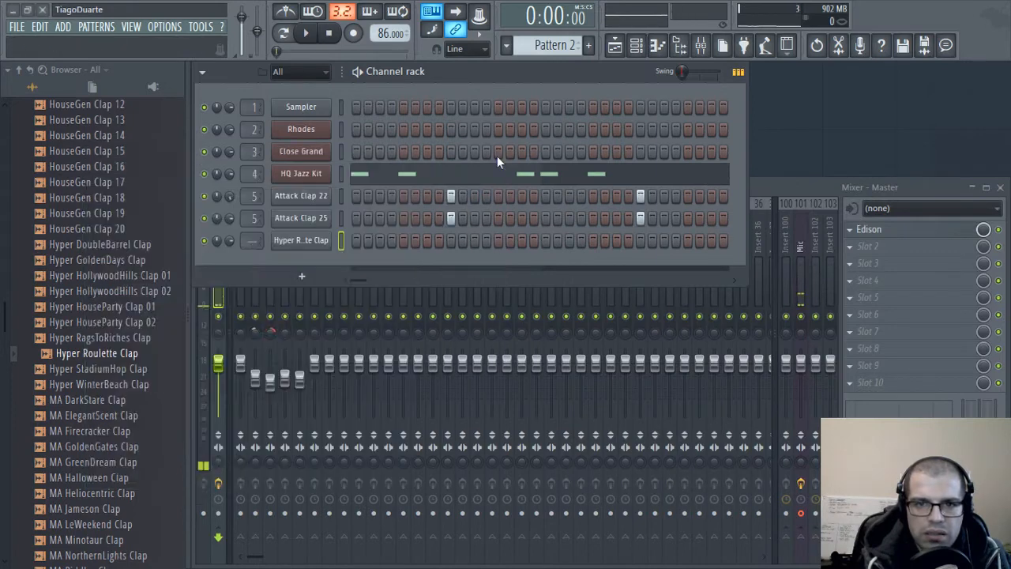
# - Place Hyper Roulette Clap hits on steps 9 and 25 like the other claps and route the channel to mixer track 5
pyautogui.press('space')
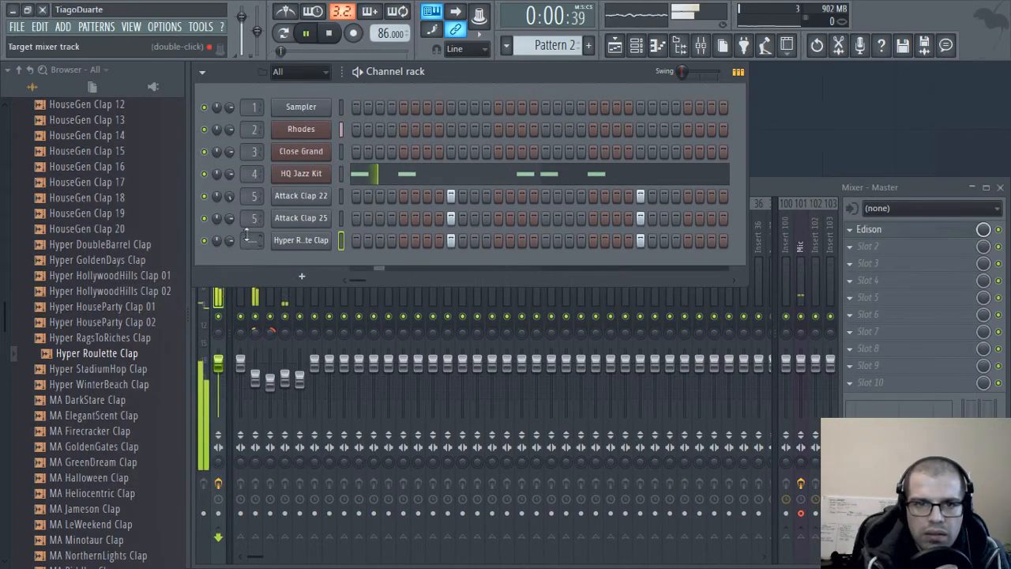
pyautogui.hotkey('ctrl', 'l')
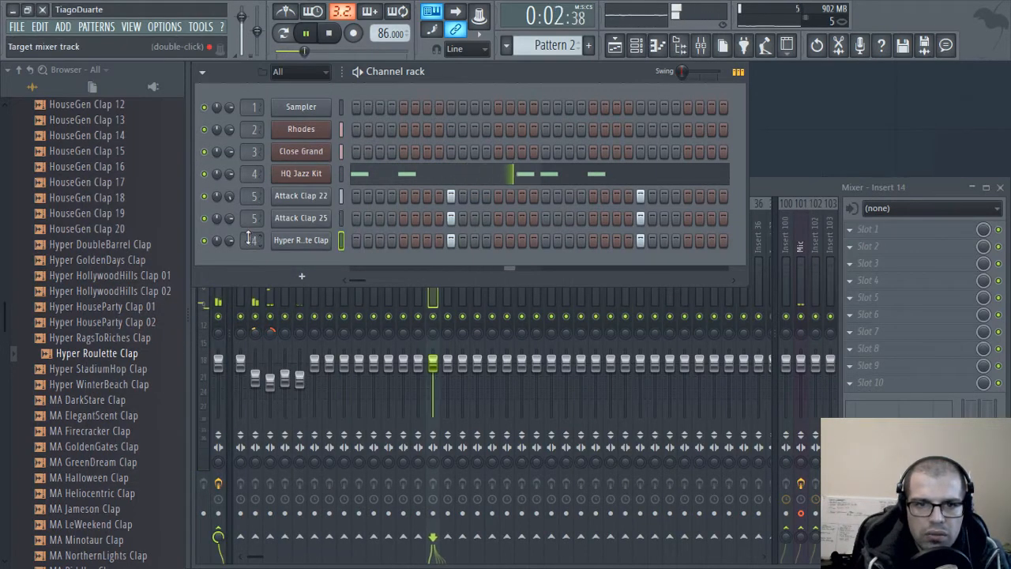
pyautogui.moveTo(251, 240); pyautogui.dragTo(251, 279)
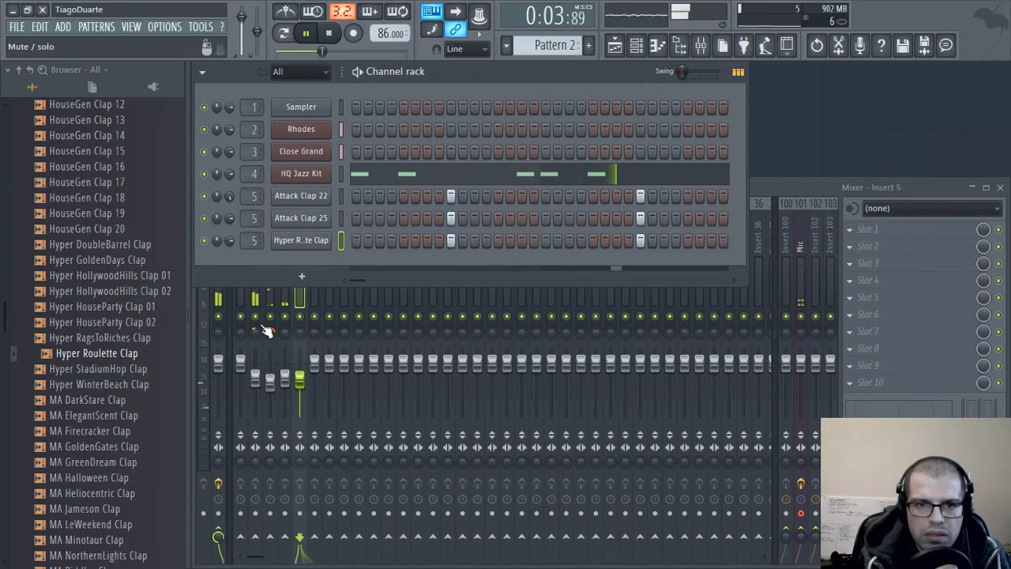
# - Raise the level of mixer track 4 slightly and set mixer track 5 to 69% (-7.4 dB) during playback
pyautogui.click(301, 380)
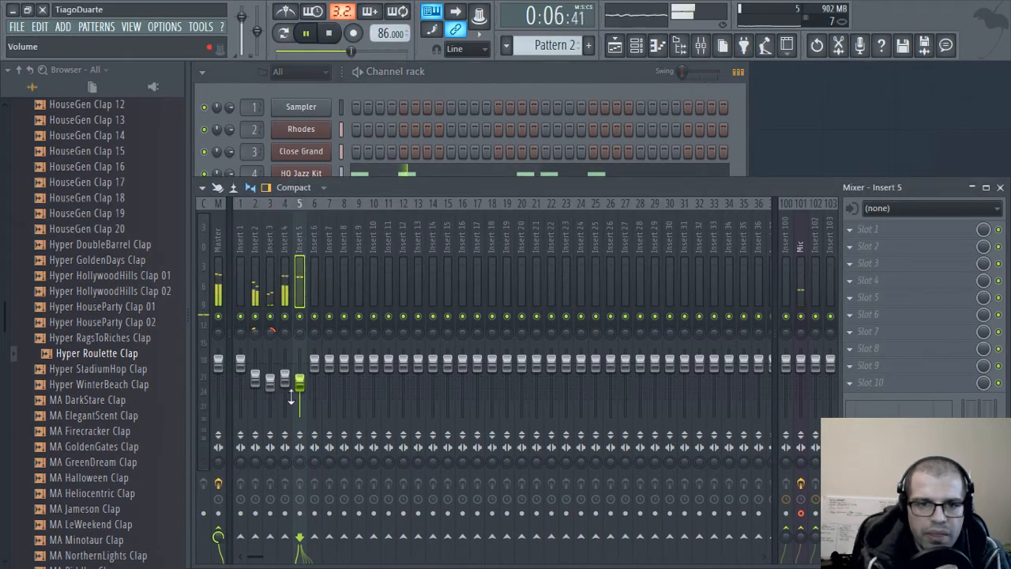
pyautogui.moveTo(284, 379)
pyautogui.mouseDown()
pyautogui.moveTo(284, 365)
pyautogui.moveTo(300, 380)
pyautogui.mouseUp()
pyautogui.click(299, 382)
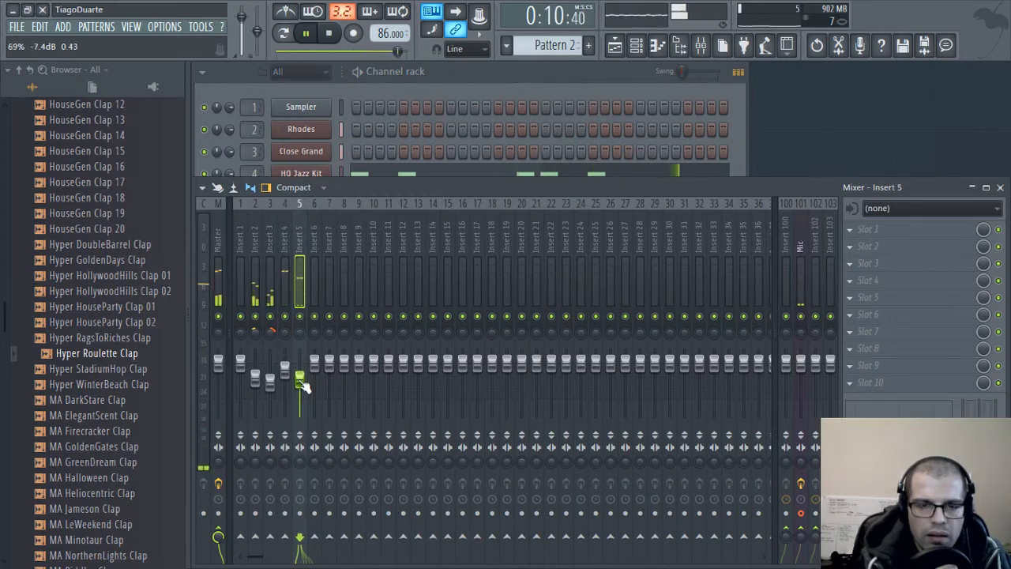
# - Rename mixer track 2 as Rhodes
pyautogui.click(291, 237)
pyautogui.click(257, 237)
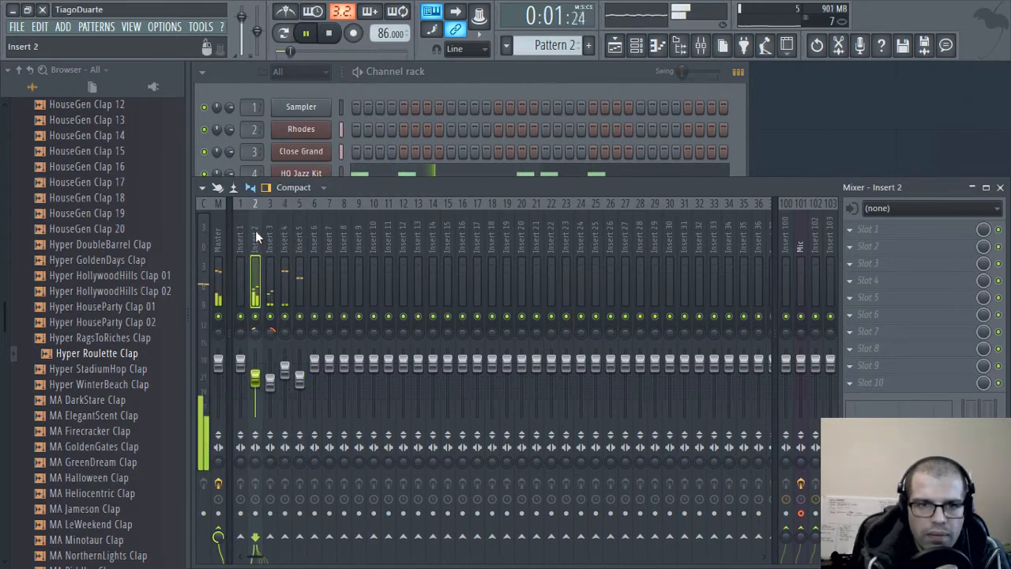
pyautogui.doubleClick(253, 234)
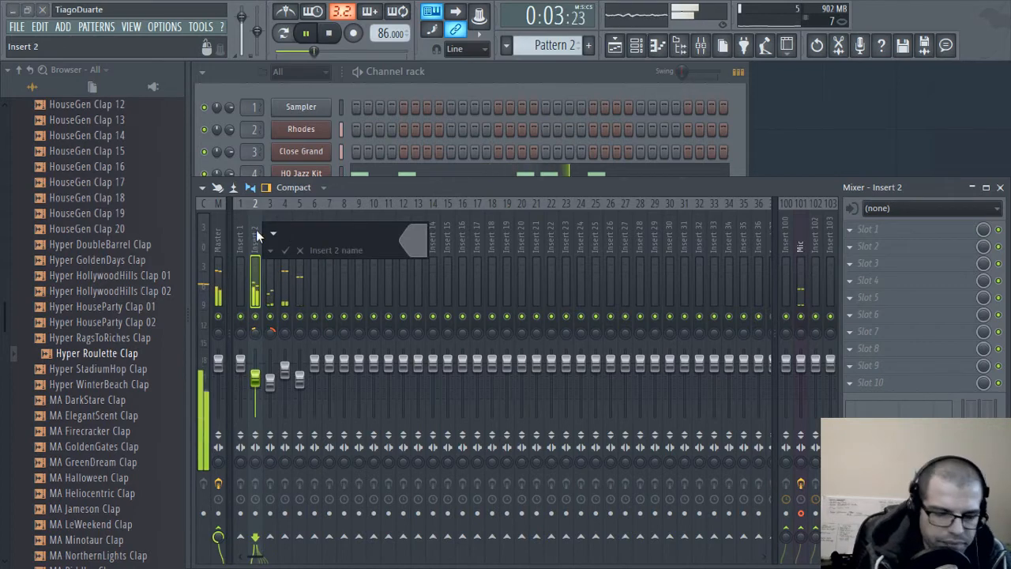
pyautogui.write('Ep')
pyautogui.press('BackSpace')
pyautogui.press('BackSpace')
pyautogui.write('Th')
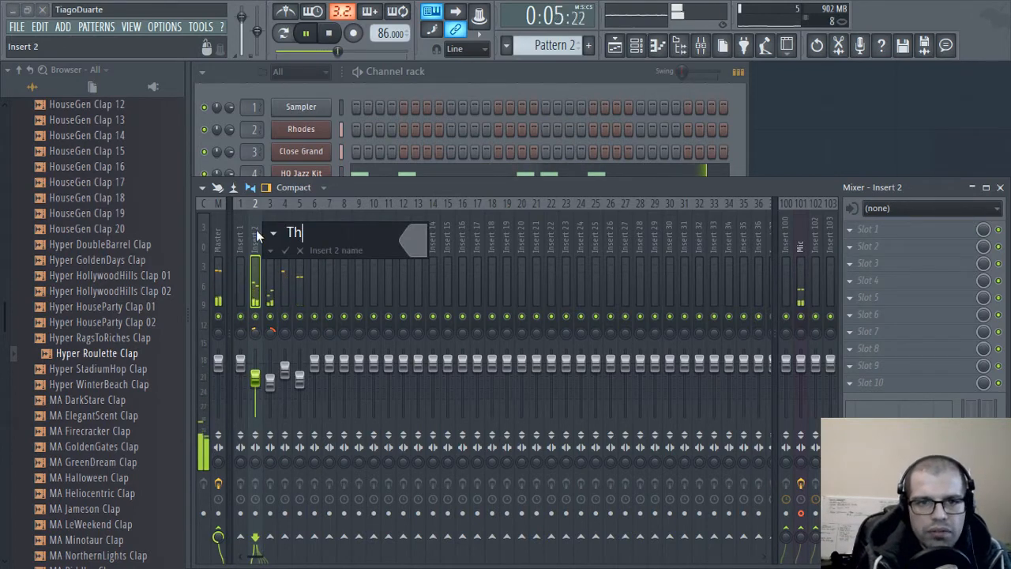
pyautogui.press('BackSpace')
pyautogui.press('BackSpace')
pyautogui.write('Rhodes')
pyautogui.press('Return')
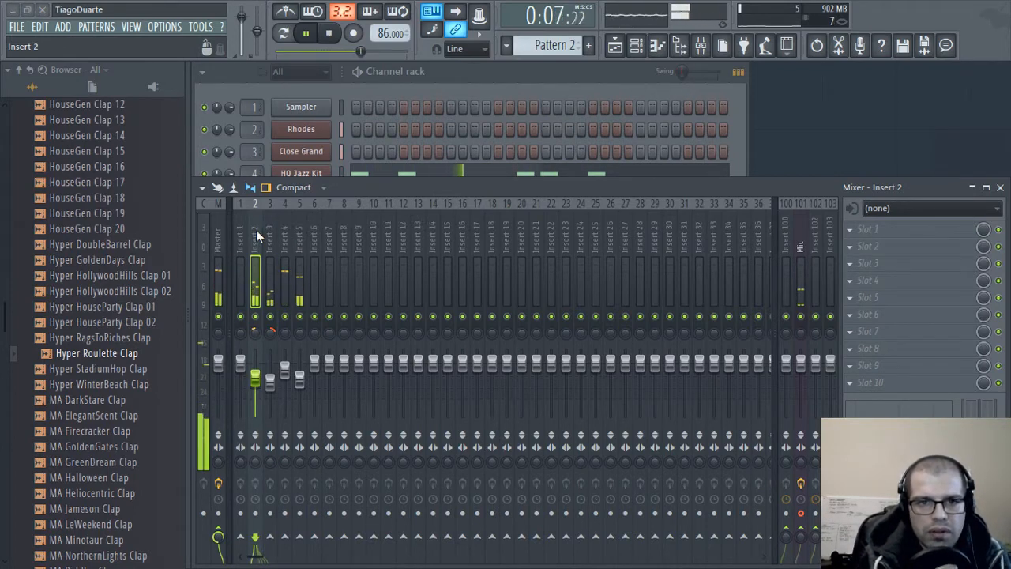
# - Rename mixer track 3 as Piano and mixer track 4 as Kick
pyautogui.press('Right')
pyautogui.press('F2')
pyautogui.write('Pia')
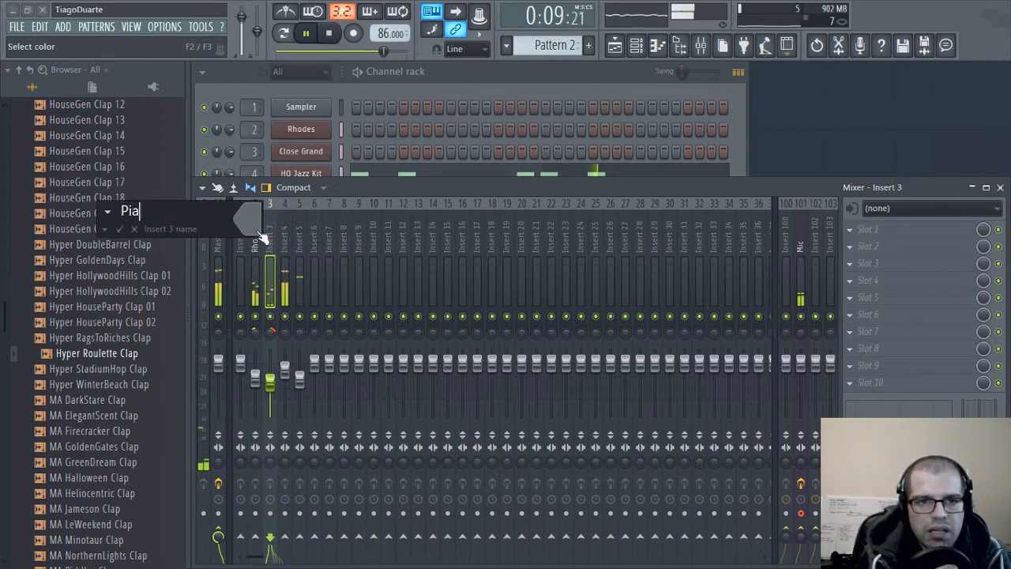
pyautogui.write('no')
pyautogui.press('Return')
pyautogui.press('Right')
pyautogui.press('F2')
pyautogui.write('Kick')
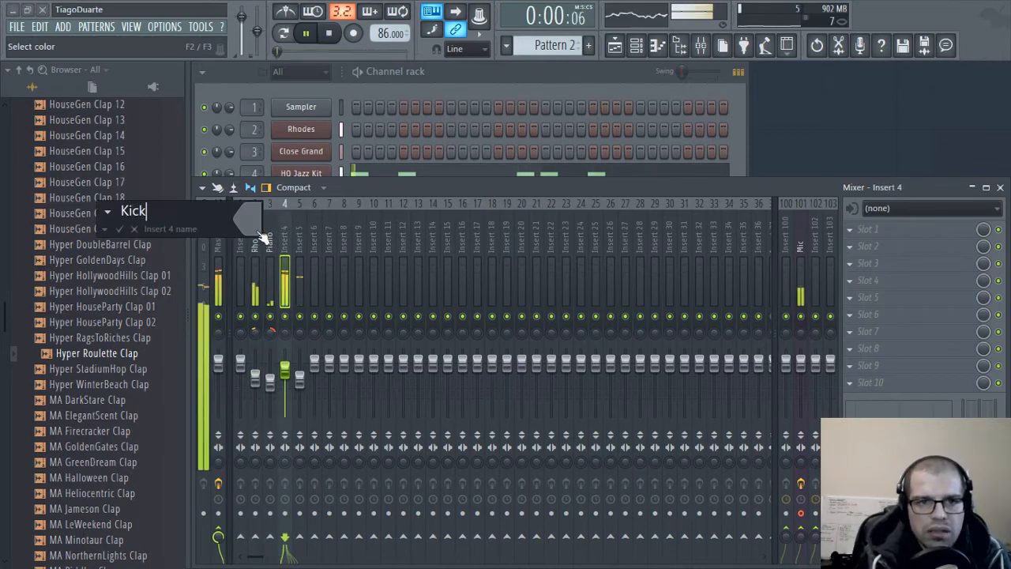
pyautogui.press('Return')
# - Rename mixer track 5 as Clap and set its volume to 75% (-5.9 dB)
pyautogui.press('Right')
pyautogui.press('F2')
pyautogui.write('Clap')
pyautogui.press('Return')
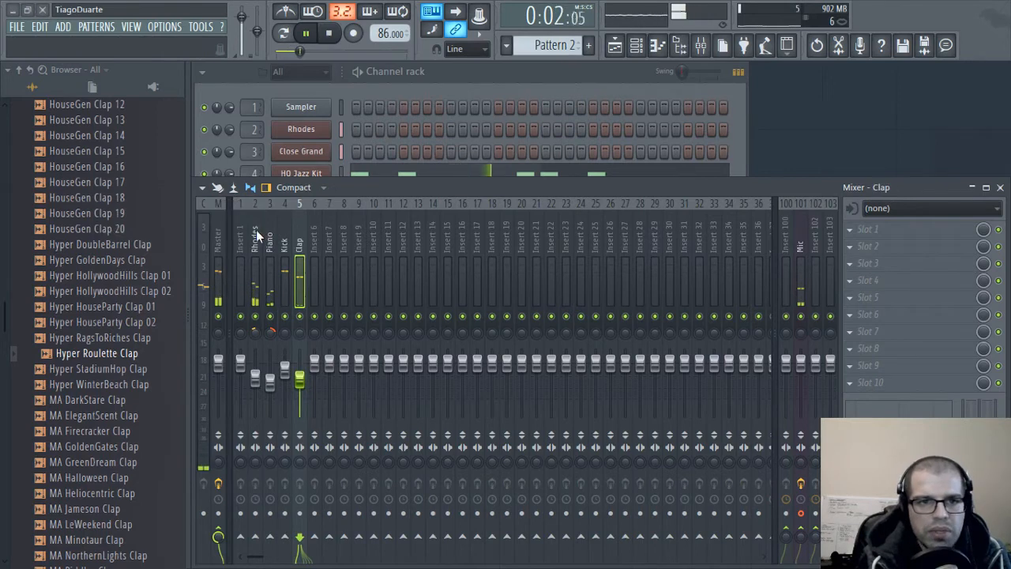
pyautogui.moveTo(300, 382); pyautogui.dragTo(300, 375)
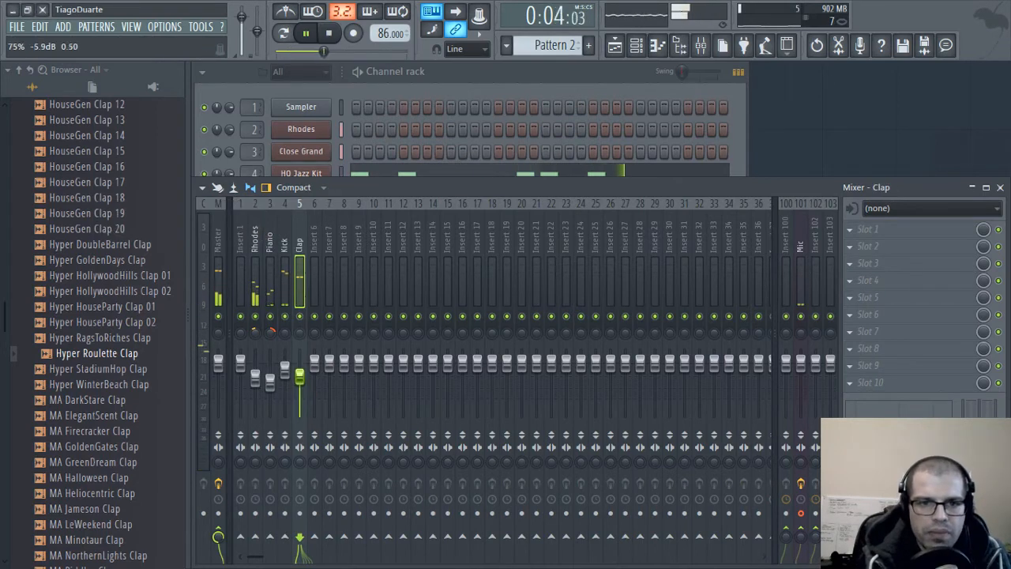
# - Select the Rhodes, Piano, Kick and Clap mixer tracks and route them only to Insert 1
pyautogui.moveTo(301, 248); pyautogui.dragTo(260, 247)
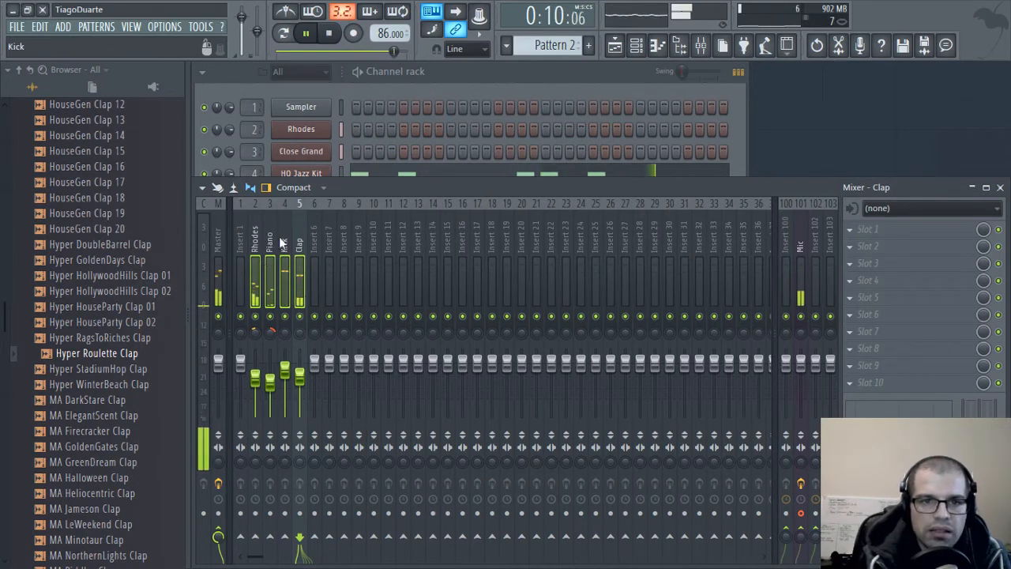
pyautogui.rightClick(241, 538)
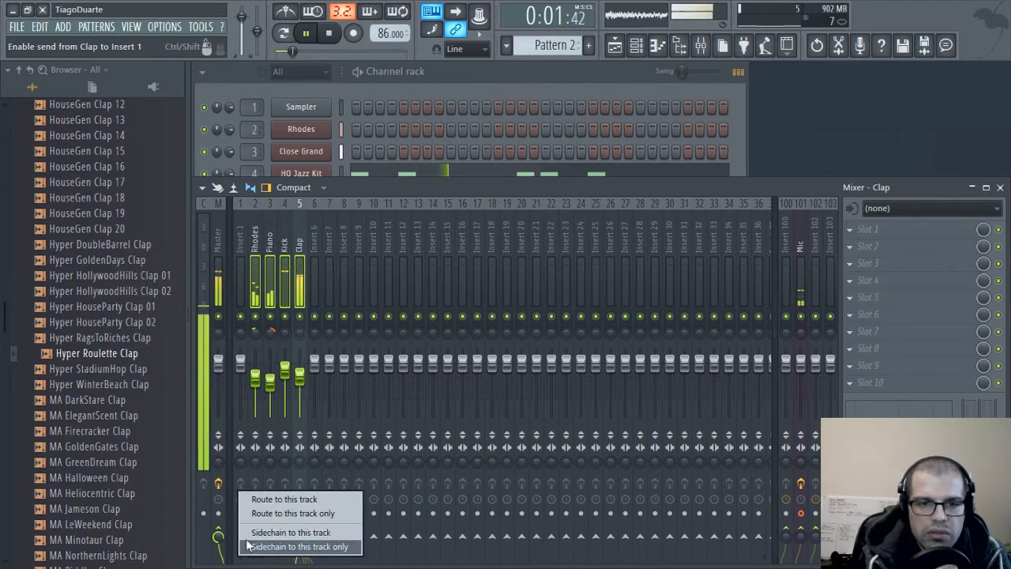
pyautogui.click(297, 513)
# - Rename mixer track 1 as Mix
pyautogui.doubleClick(241, 235)
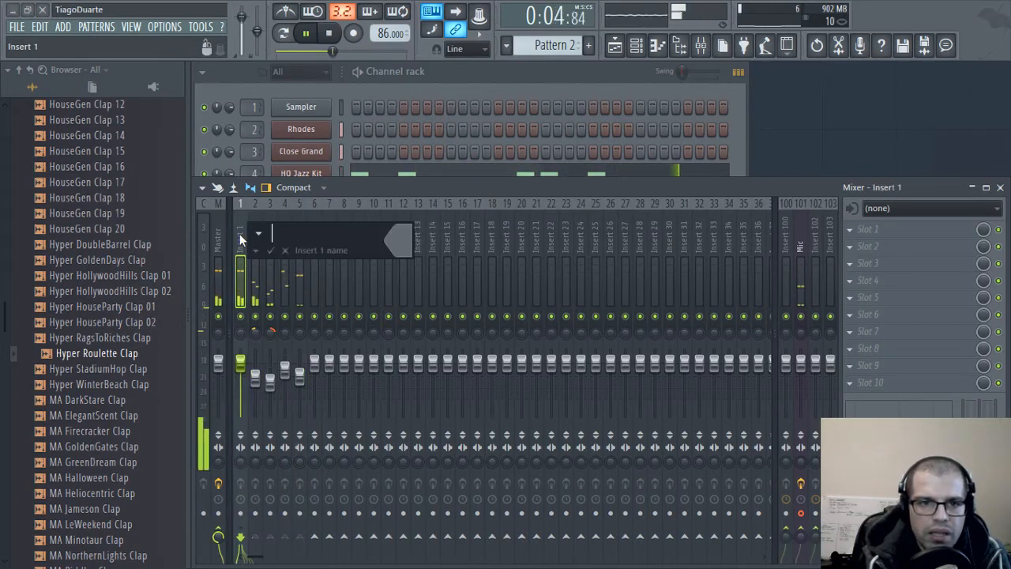
pyautogui.write('Mix')
pyautogui.press('Return')
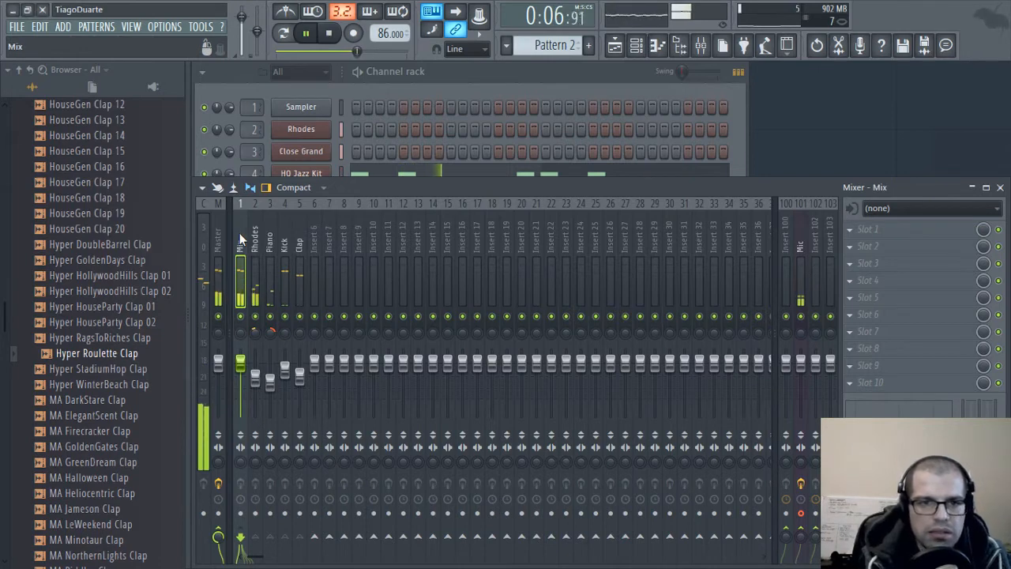
pyautogui.moveTo(246, 363)
pyautogui.mouseDown()
pyautogui.moveTo(246, 396)
pyautogui.moveTo(247, 376)
pyautogui.mouseUp()
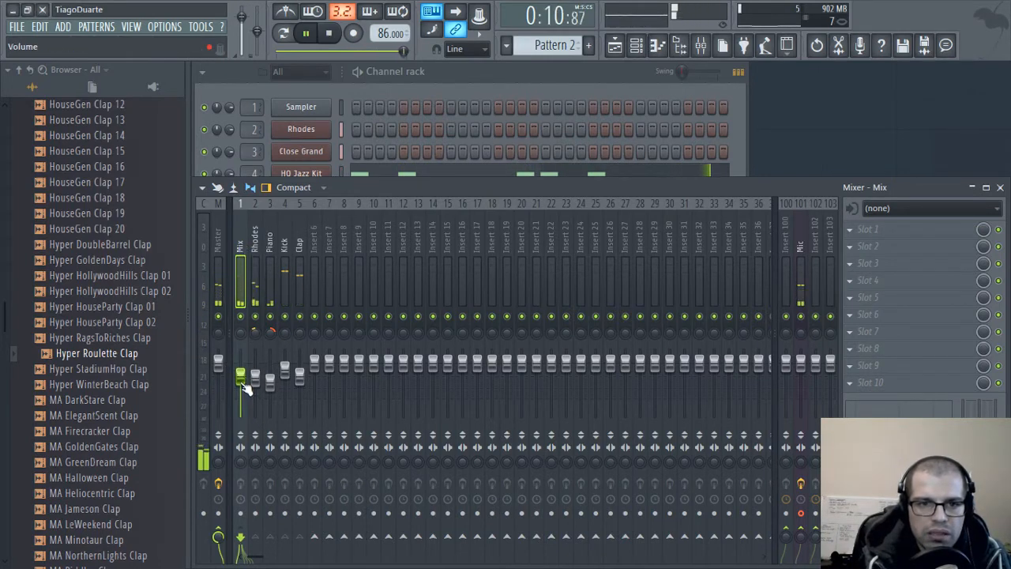
pyautogui.rightClick(242, 378)
pyautogui.click(265, 350)
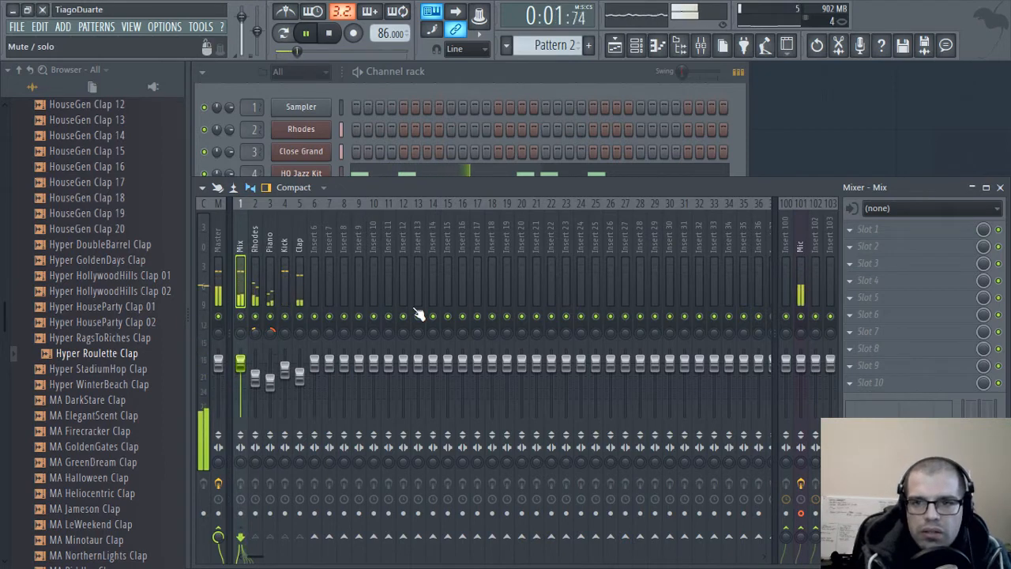
# - Switch off the Mix track's send to the master, play the beat briefly, and send Mix to Insert 100 instead
pyautogui.press('space')
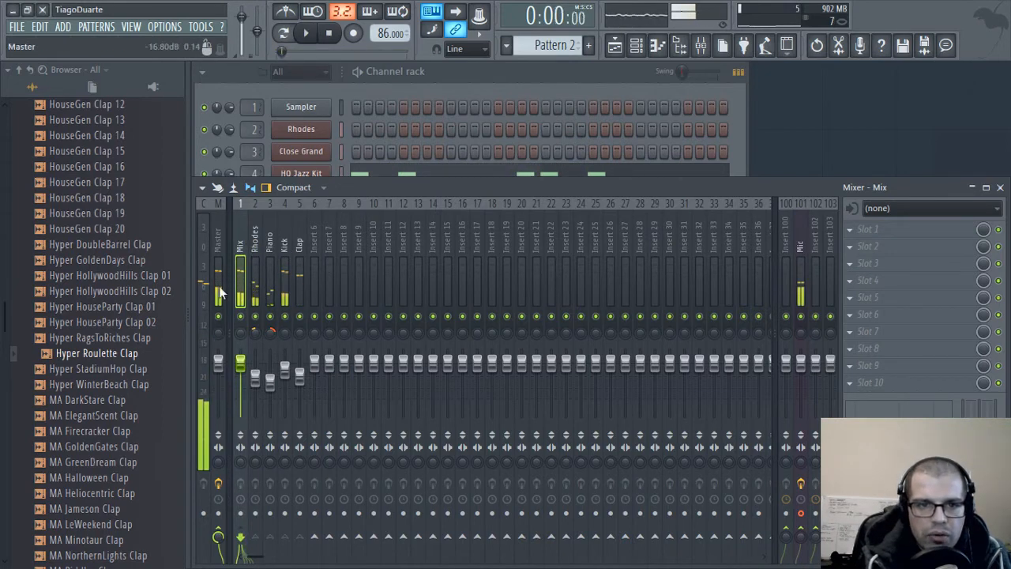
pyautogui.click(218, 537)
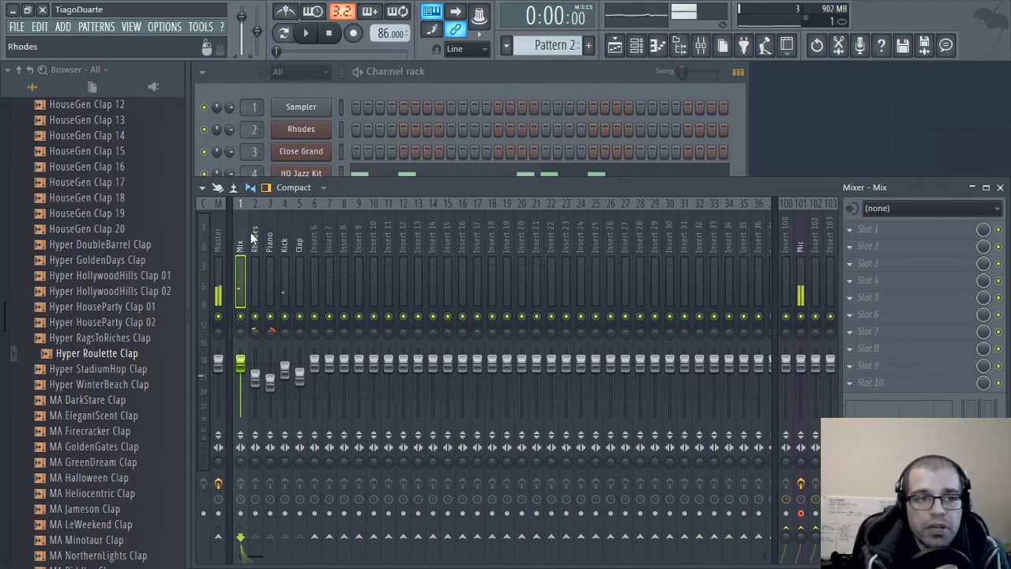
pyautogui.press('space')
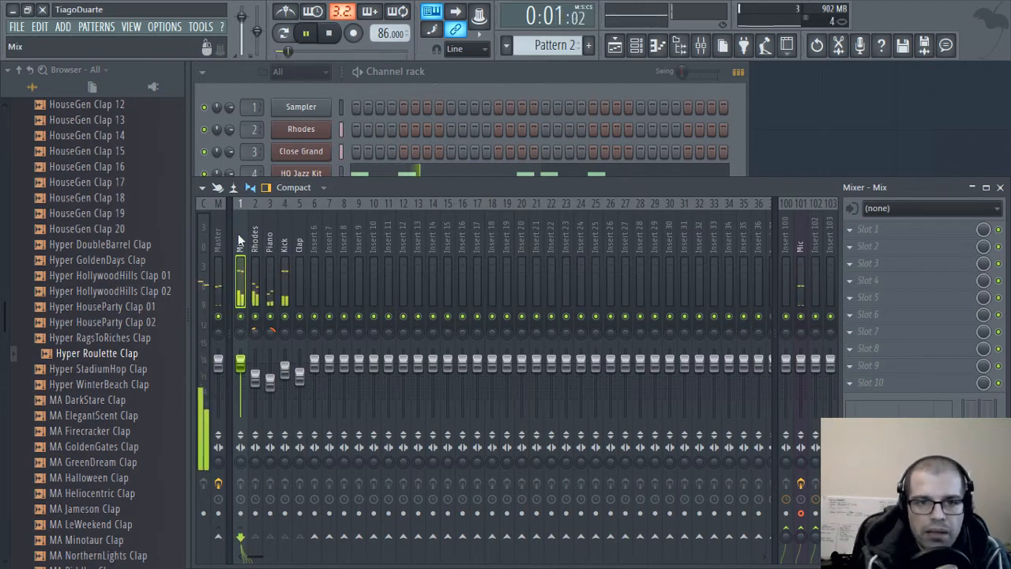
pyautogui.press('space')
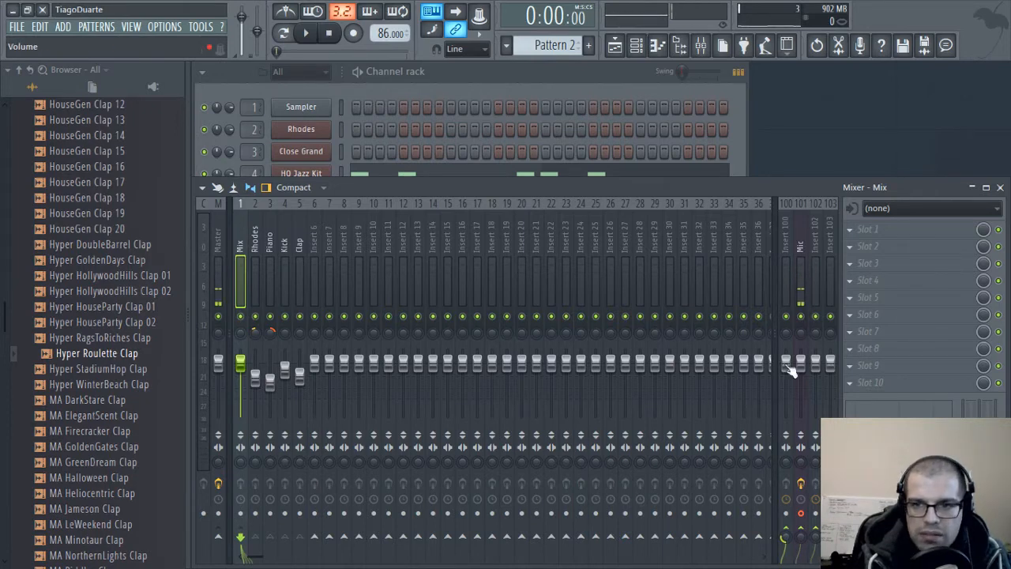
# - Rename mixer track 100 as Aux rev
pyautogui.click(788, 237)
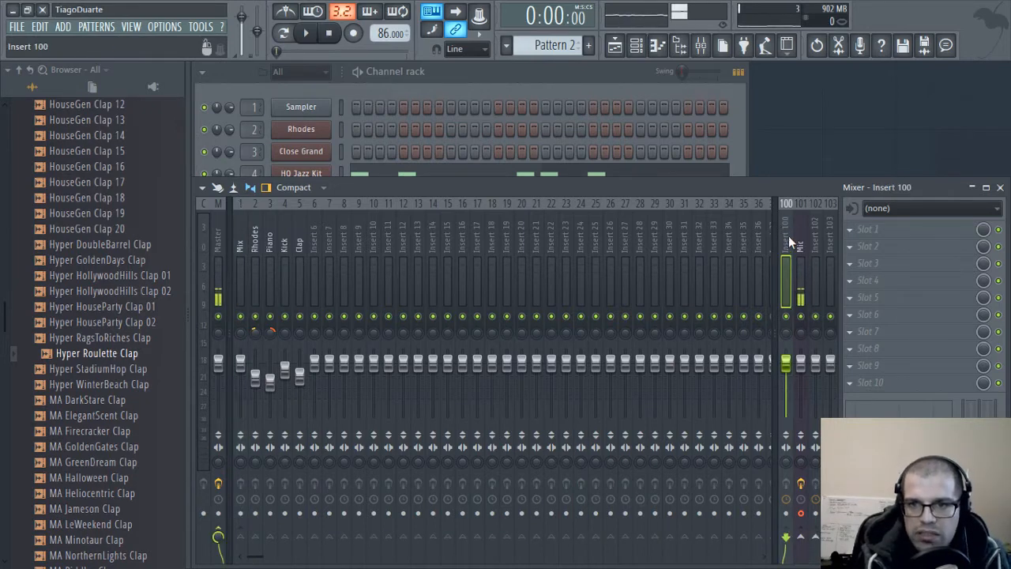
pyautogui.doubleClick(789, 235)
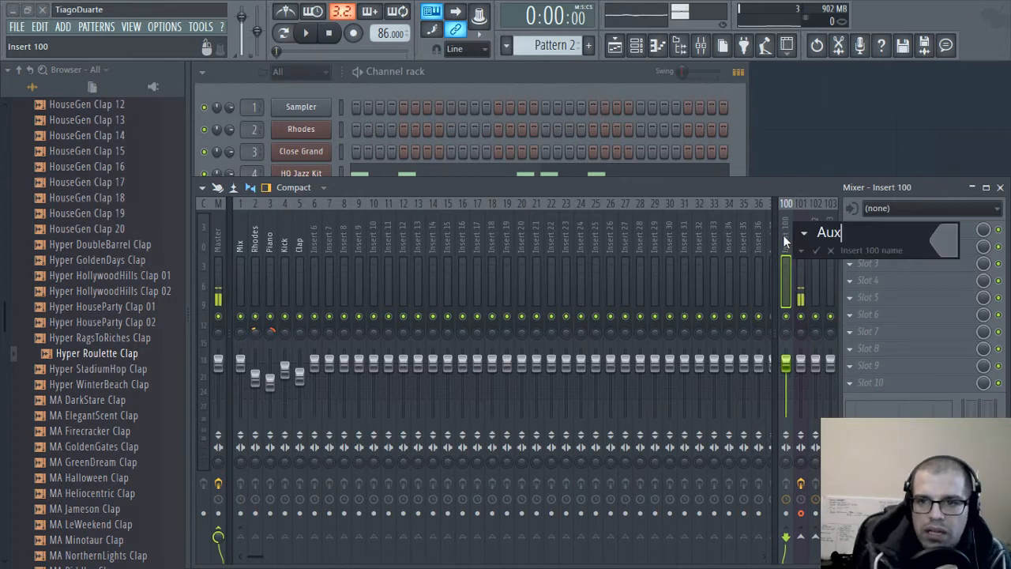
pyautogui.press('Return')
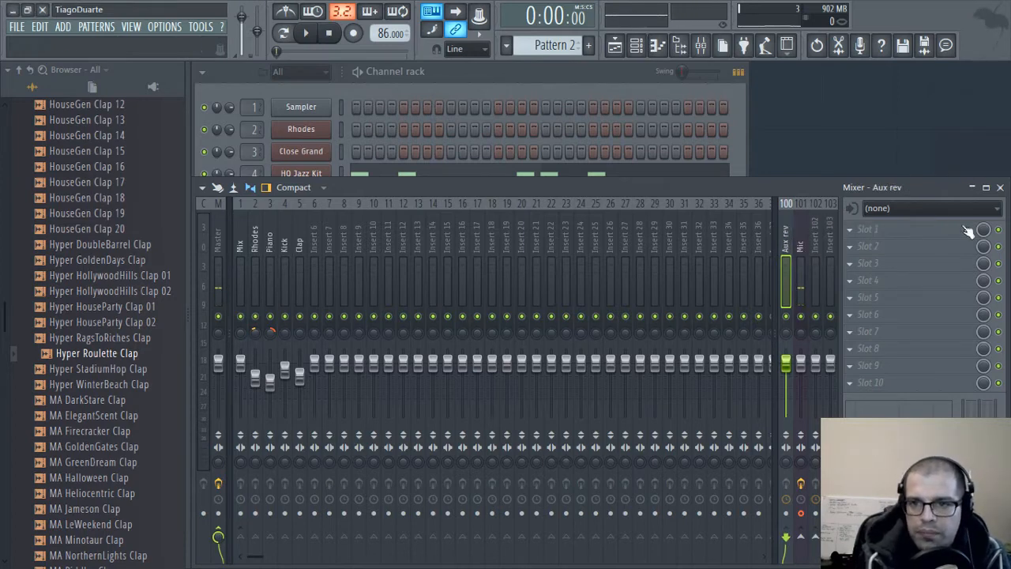
# - Load Fruity Convolver in the first effect slot of Aux rev and choose its Large Hall preset
pyautogui.click(898, 232)
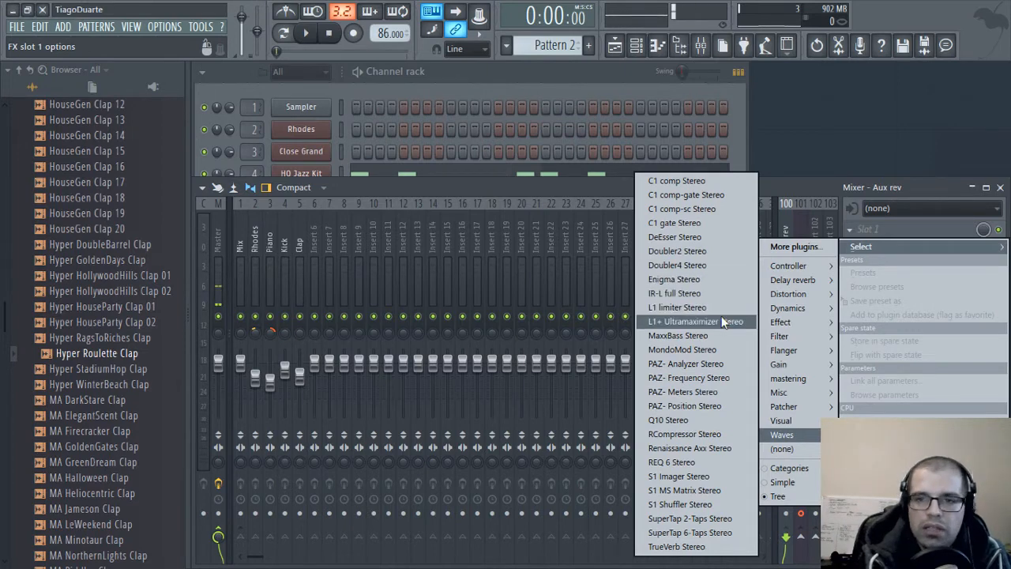
pyautogui.moveTo(789, 281)
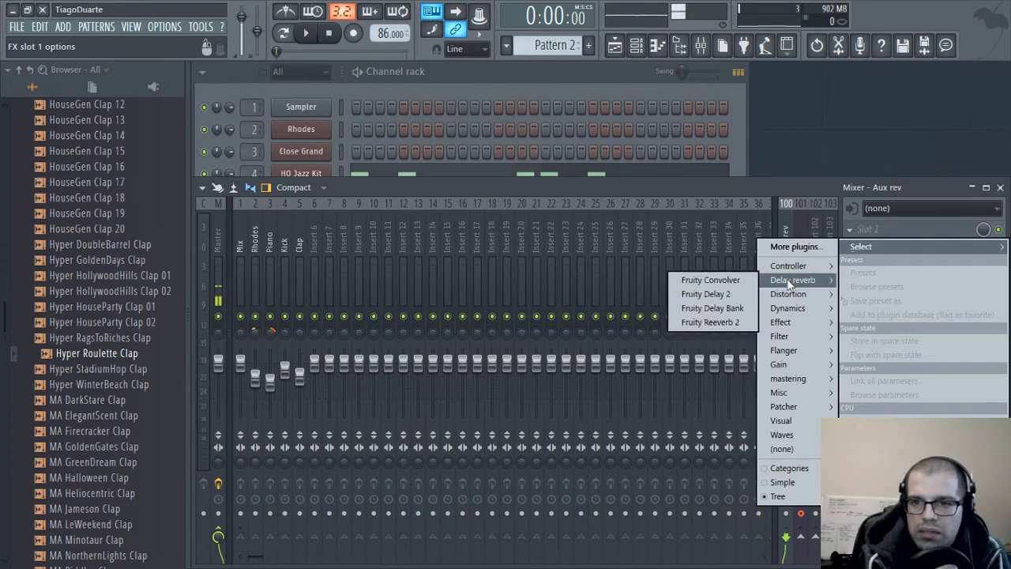
pyautogui.click(709, 280)
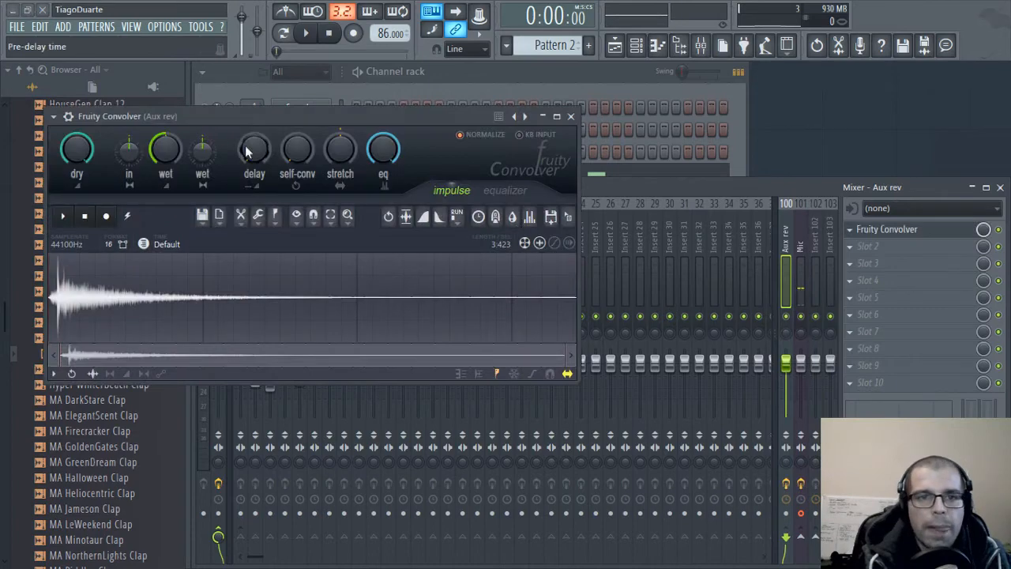
pyautogui.moveTo(373, 113); pyautogui.dragTo(577, 139)
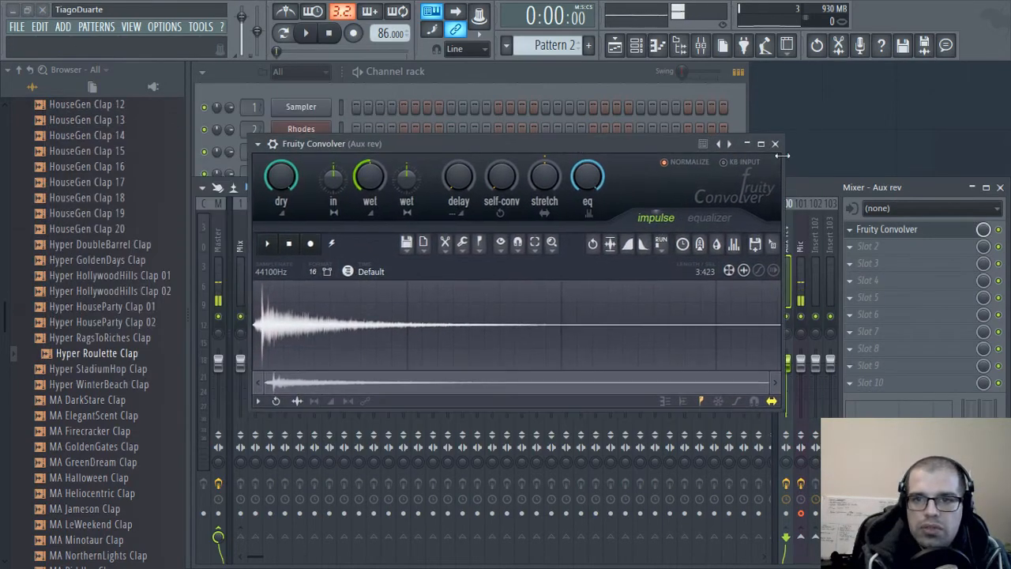
pyautogui.click(719, 143)
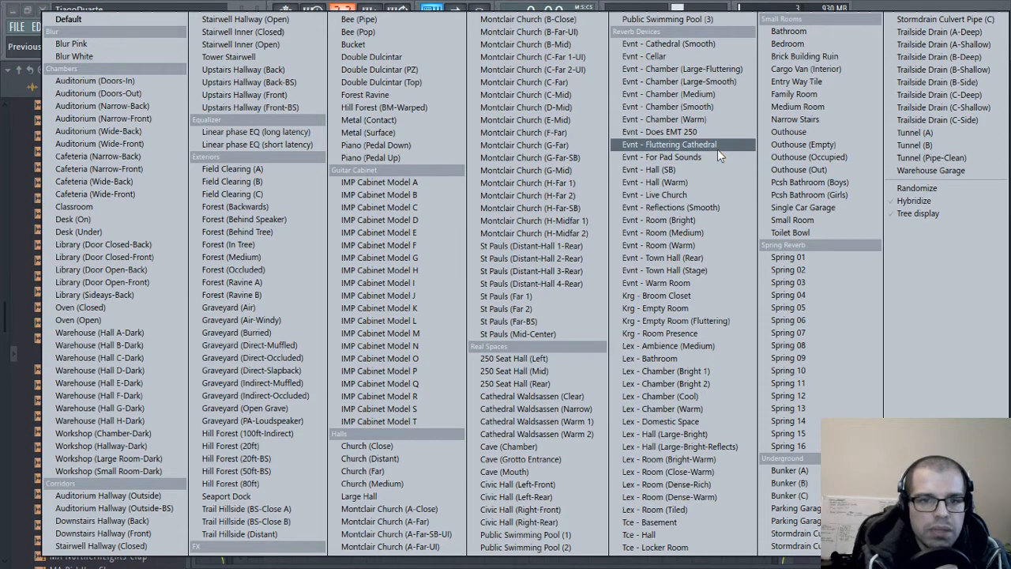
pyautogui.click(379, 495)
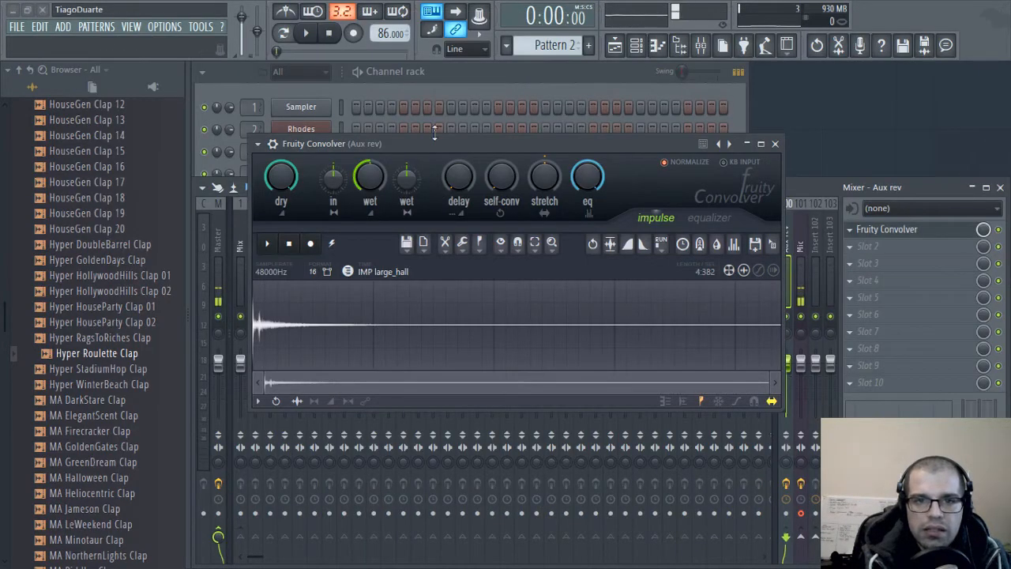
# - During playback, turn Fruity Convolver's dry level fully down, raise its wet level and adjust the wet stereo separation
pyautogui.press('space')
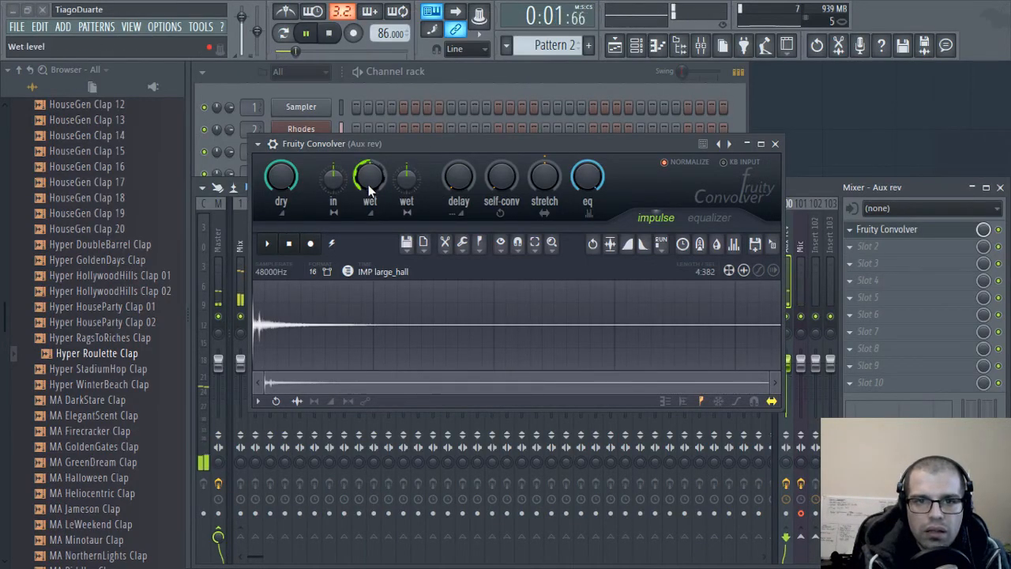
pyautogui.moveTo(282, 176); pyautogui.dragTo(281, 198)
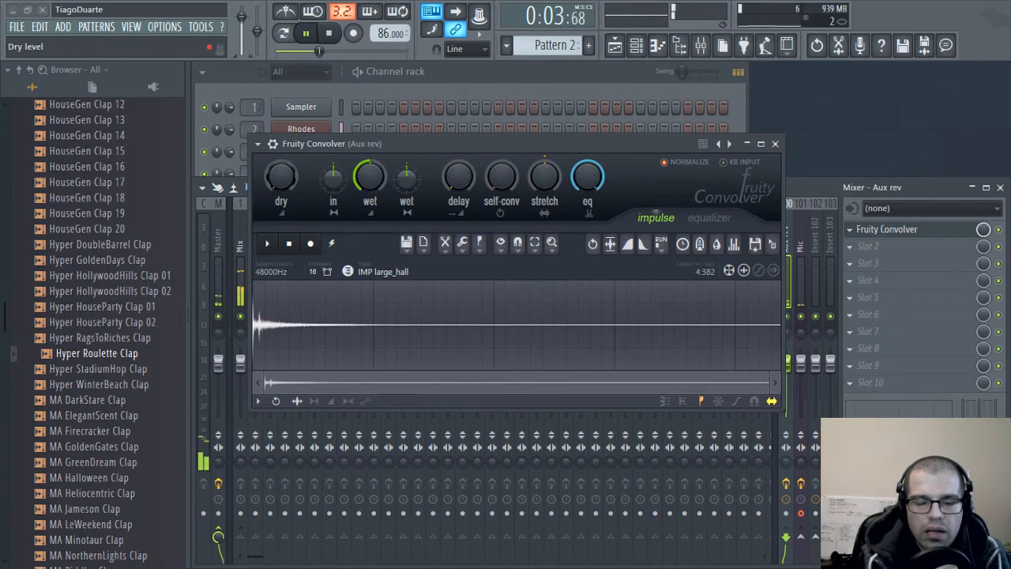
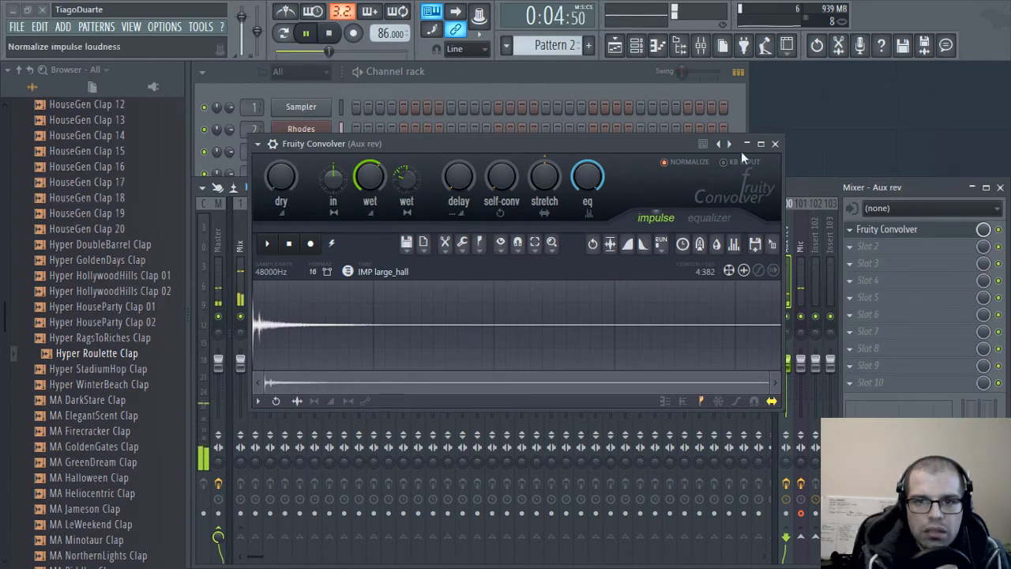
pyautogui.click(775, 143)
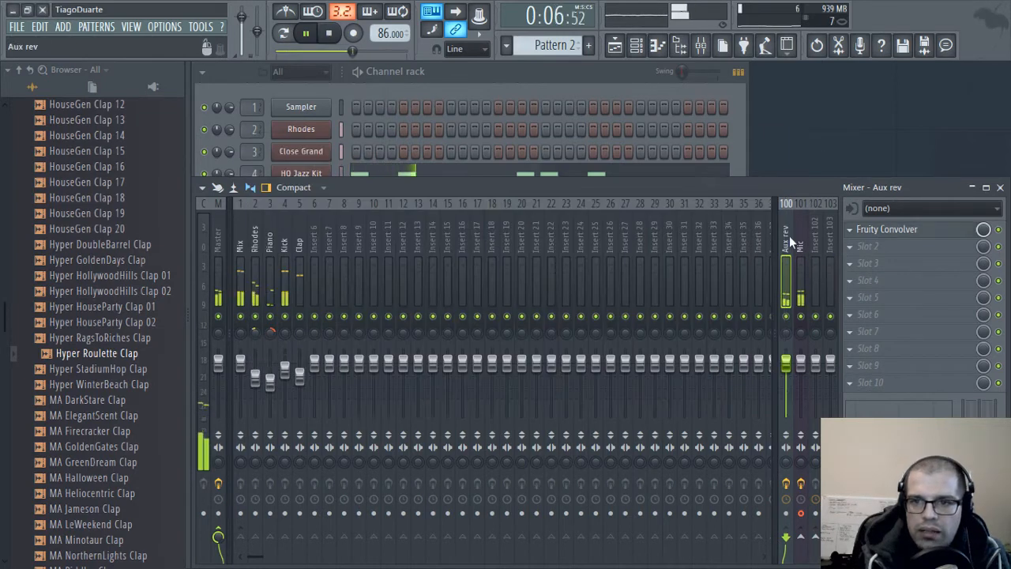
# - Load Fruity Parametric EQ 2 in the second effect slot of Aux rev
pyautogui.click(897, 246)
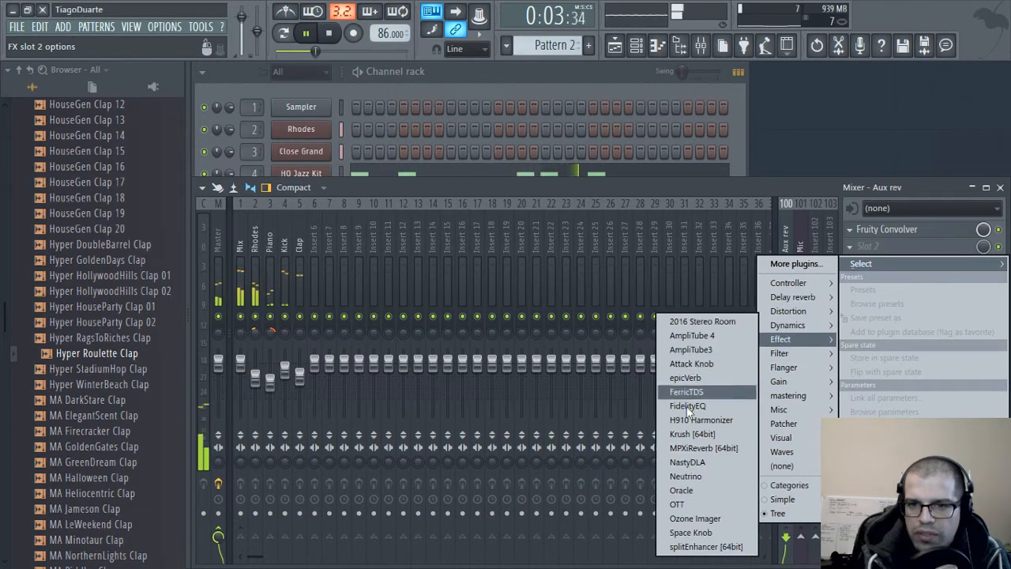
pyautogui.moveTo(812, 341)
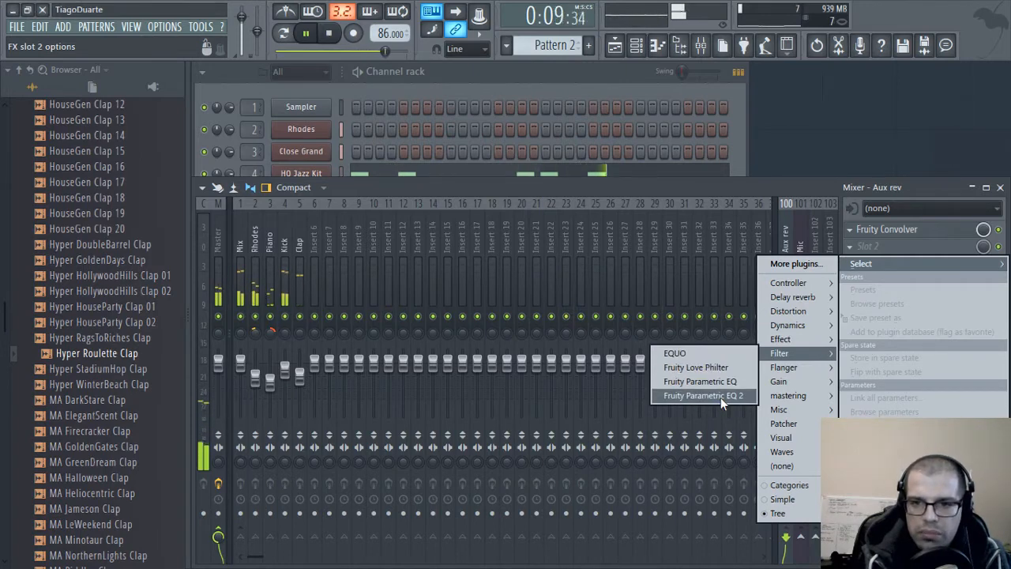
pyautogui.click(720, 397)
pyautogui.moveTo(281, 132); pyautogui.dragTo(500, 105)
# - Make band 1 of the Aux rev equalizer a high-pass filter at 263 Hz
pyautogui.moveTo(638, 146); pyautogui.dragTo(638, 161)
pyautogui.moveTo(632, 316); pyautogui.dragTo(632, 269)
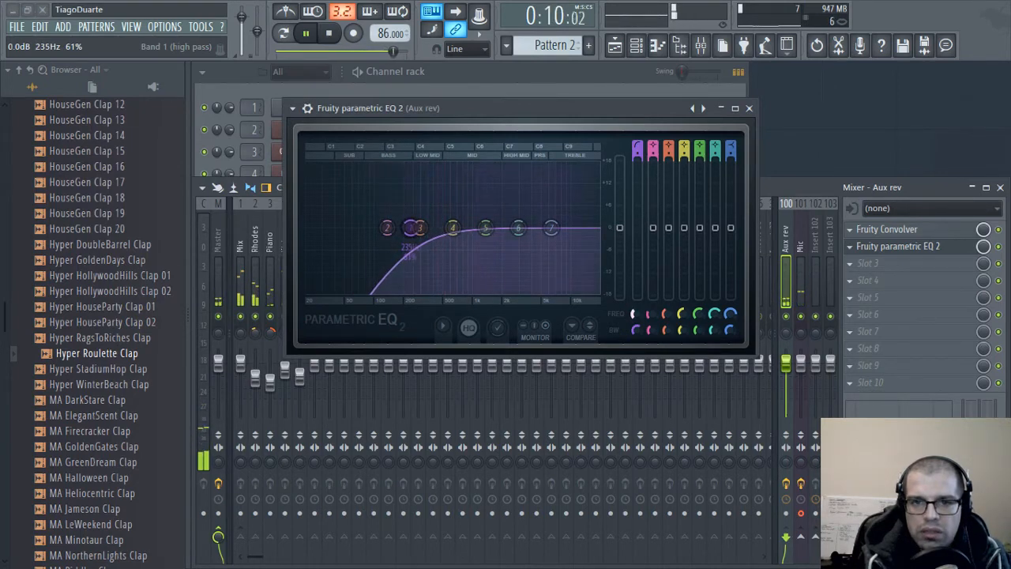
pyautogui.moveTo(631, 270); pyautogui.dragTo(632, 267)
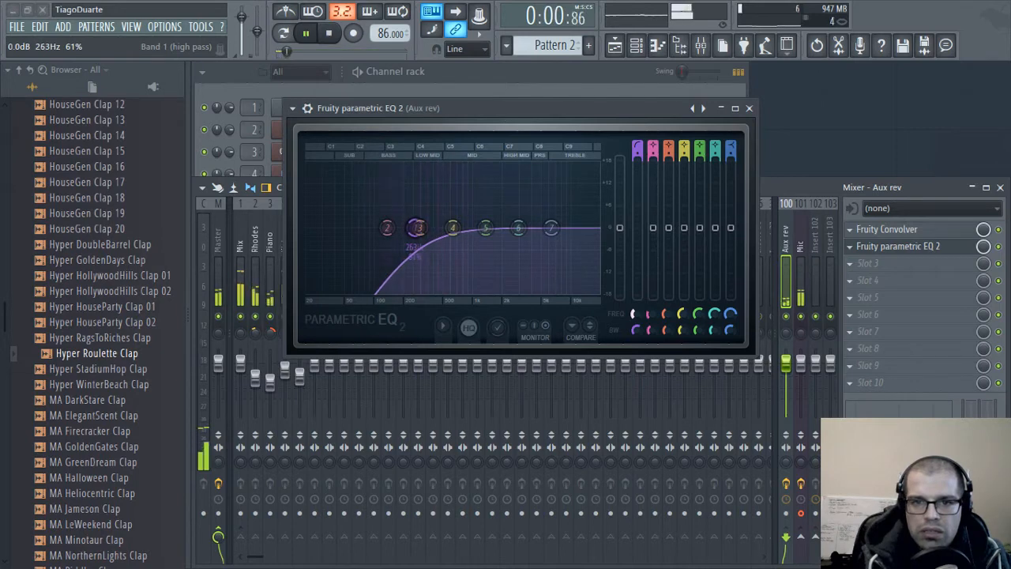
pyautogui.click(749, 108)
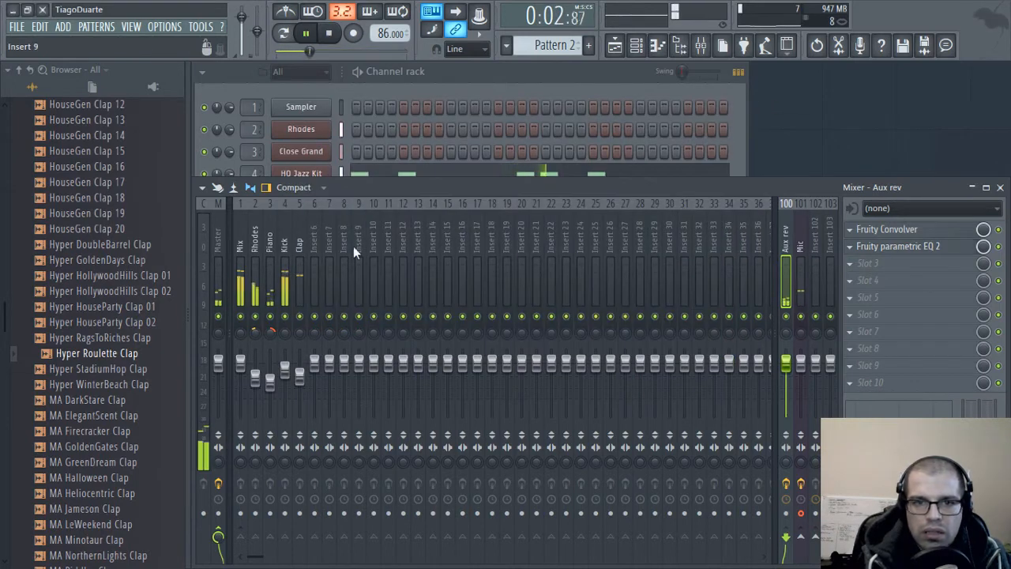
# - Restore the Mix track's send to the master and check the routing of the Kick, Clap and Piano tracks
pyautogui.click(242, 251)
pyautogui.click(220, 538)
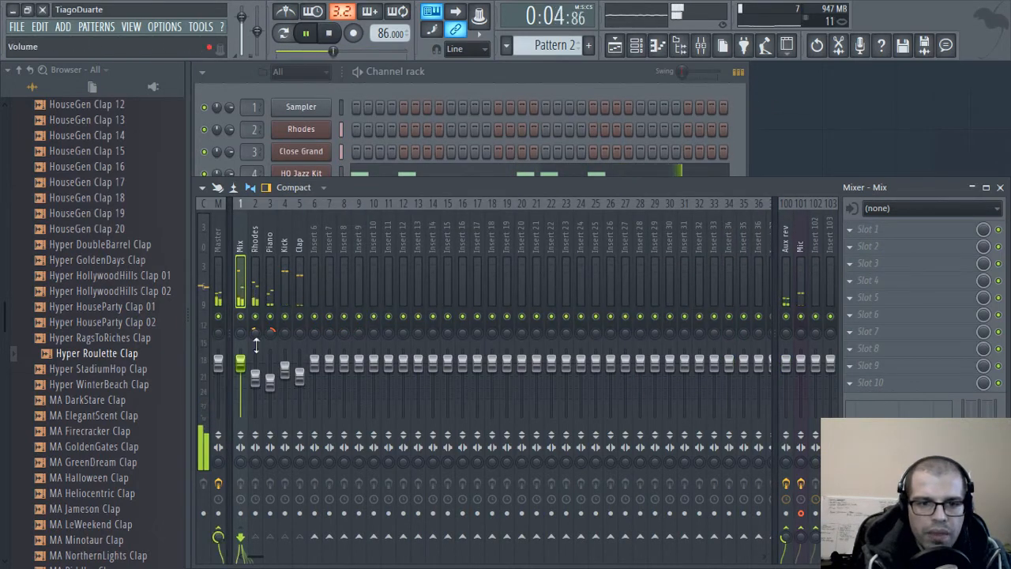
pyautogui.click(286, 254)
pyautogui.click(299, 253)
pyautogui.click(269, 253)
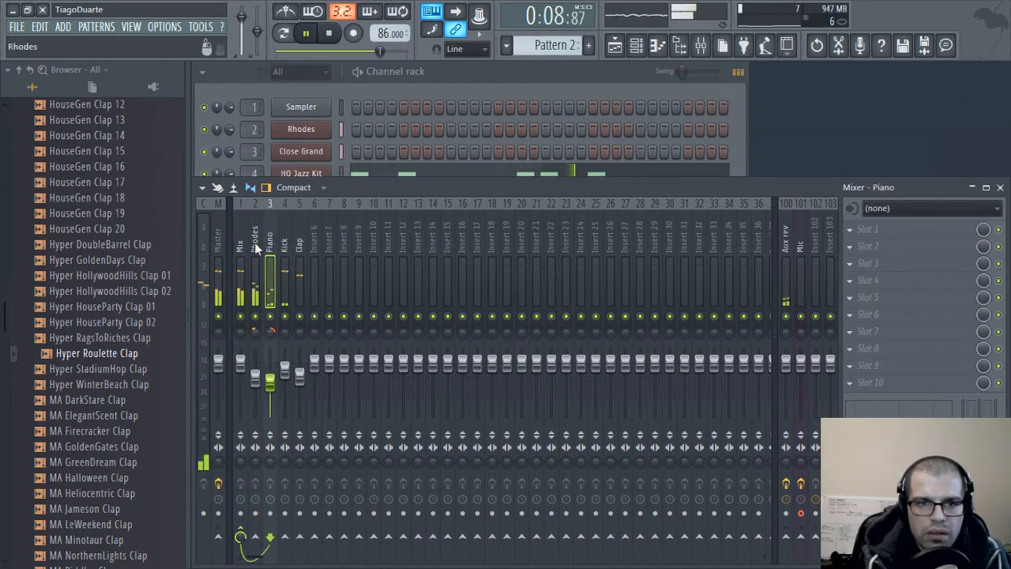
pyautogui.click(241, 250)
# - Add the Attack Hat 10 sample from the ModeAudio Hi Hats folder as a new channel in the rack
pyautogui.click(383, 115)
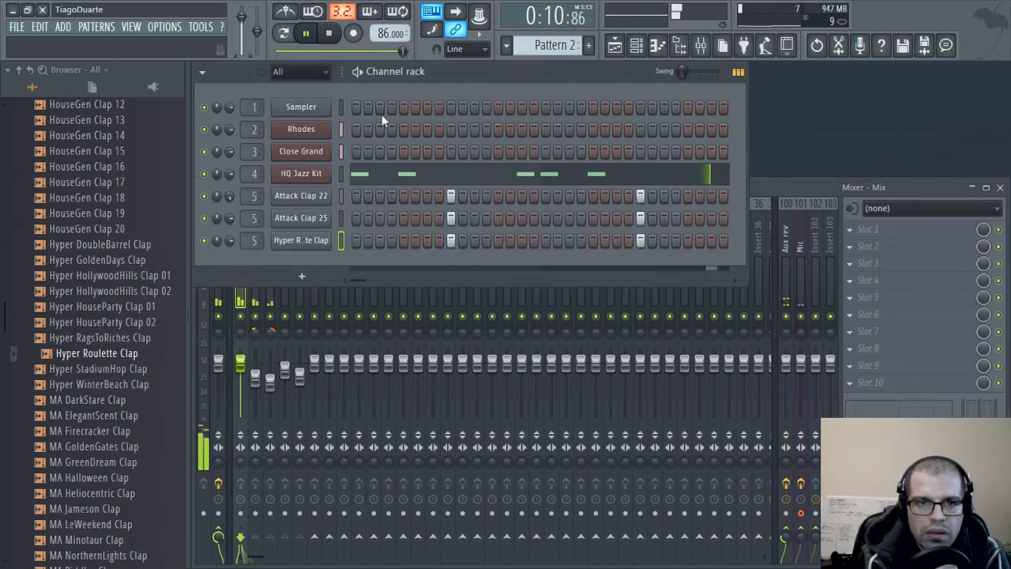
pyautogui.scroll(15, 83, 369)
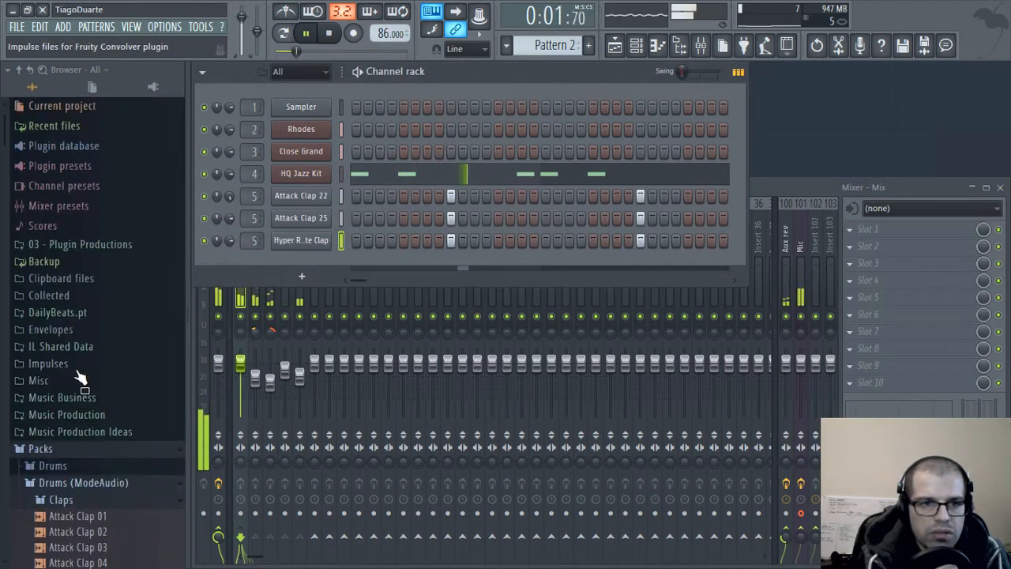
pyautogui.scroll(-4, 79, 384)
pyautogui.scroll(-1, 71, 383)
pyautogui.click(62, 190)
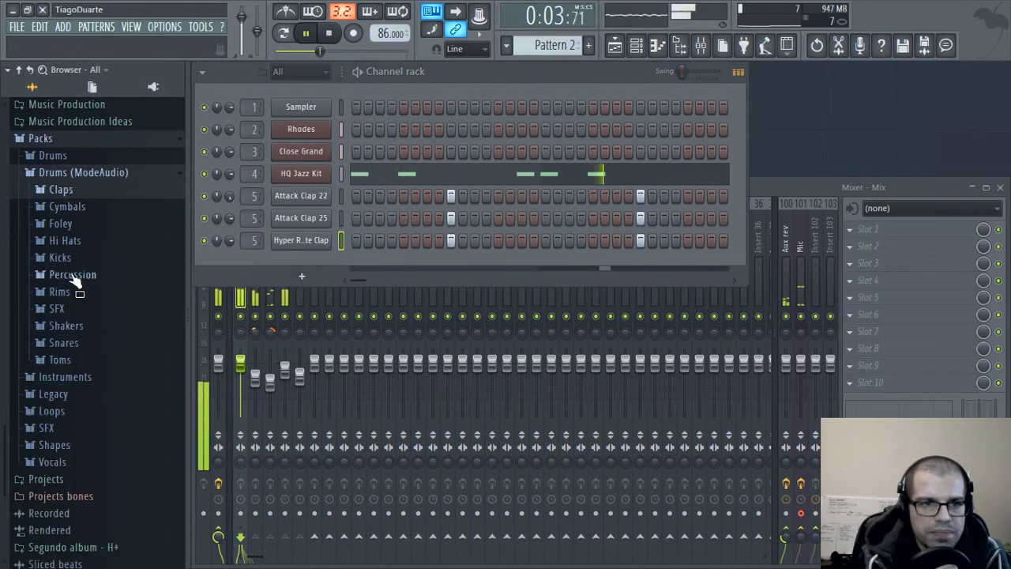
pyautogui.click(65, 241)
pyautogui.moveTo(71, 298); pyautogui.dragTo(285, 267)
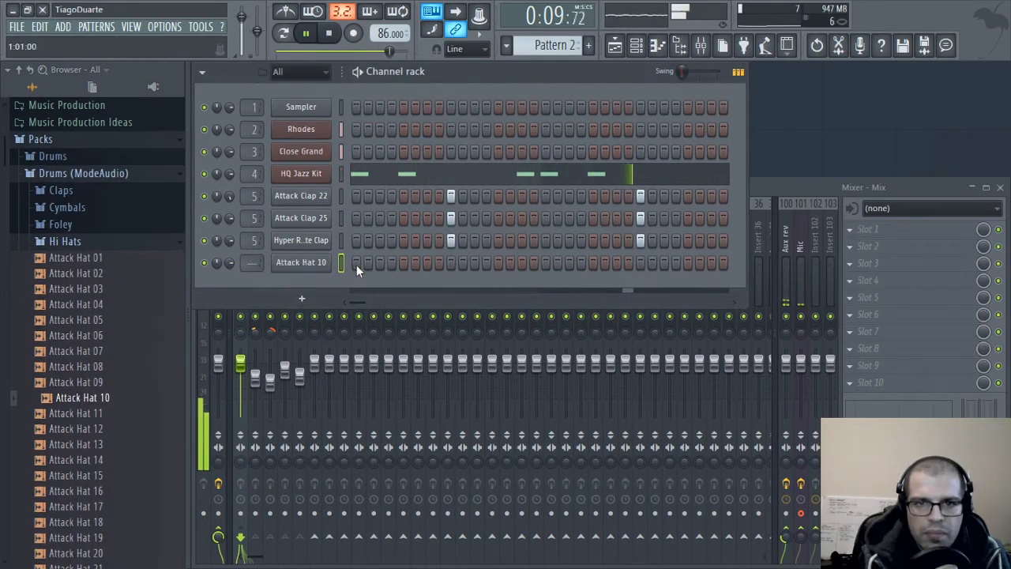
# - Switch to a new Pattern 3 and place it on playlist Track 3 at bars 1 and 3
pyautogui.click(588, 45)
pyautogui.click(614, 45)
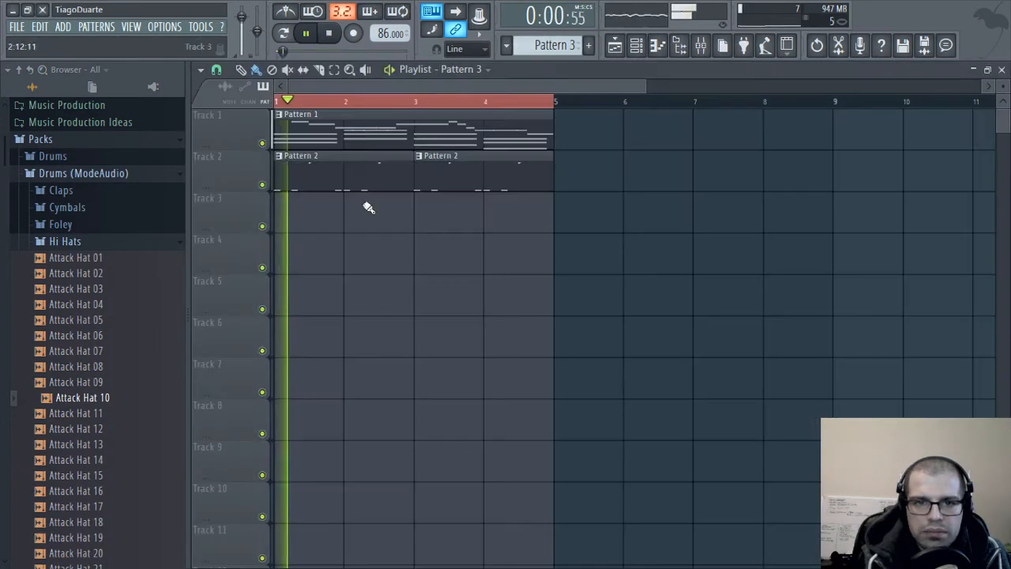
pyautogui.moveTo(301, 220); pyautogui.dragTo(492, 219)
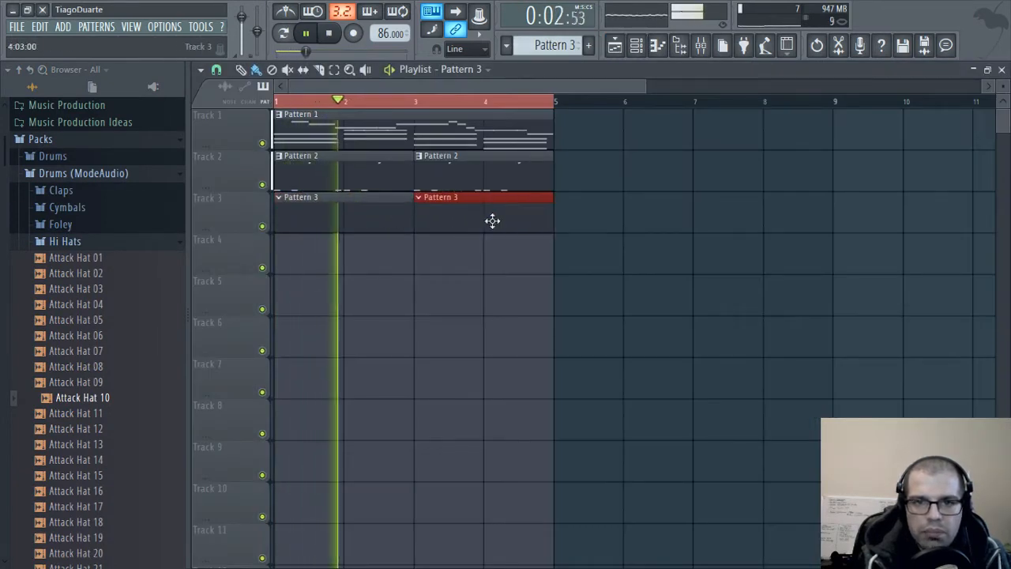
pyautogui.click(1001, 70)
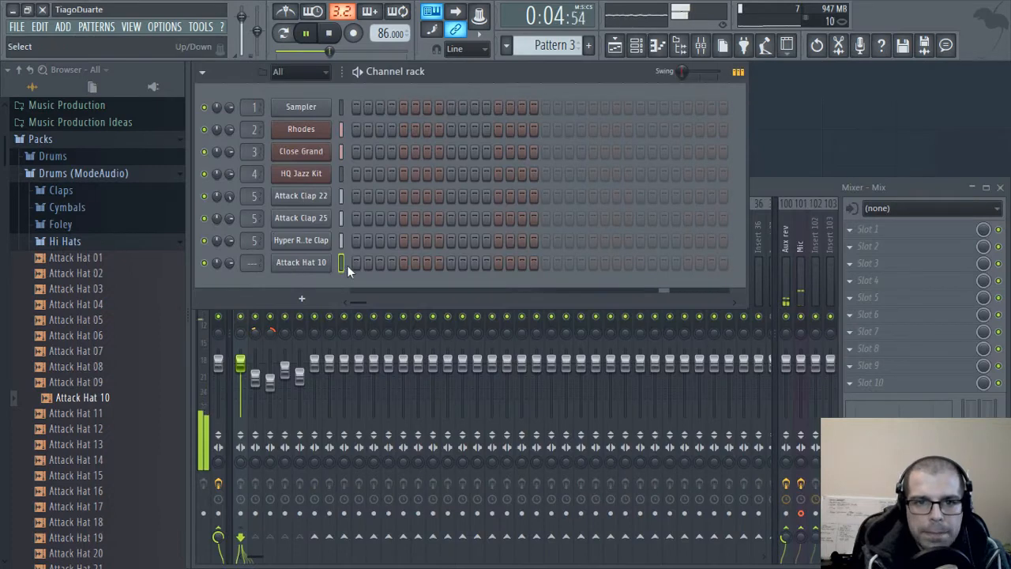
# - Assign Attack Hat 10 to mixer track 6, lower that track's level and route it only to the Mix track
pyautogui.moveTo(252, 263); pyautogui.dragTo(252, 251)
pyautogui.moveTo(315, 364); pyautogui.dragTo(315, 387)
pyautogui.press('space')
pyautogui.rightClick(240, 538)
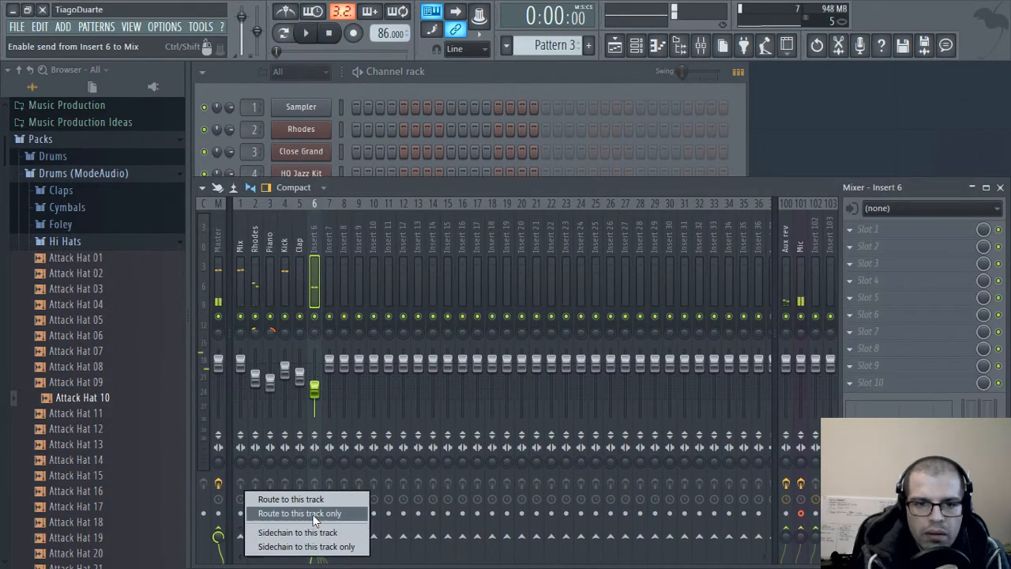
pyautogui.click(294, 513)
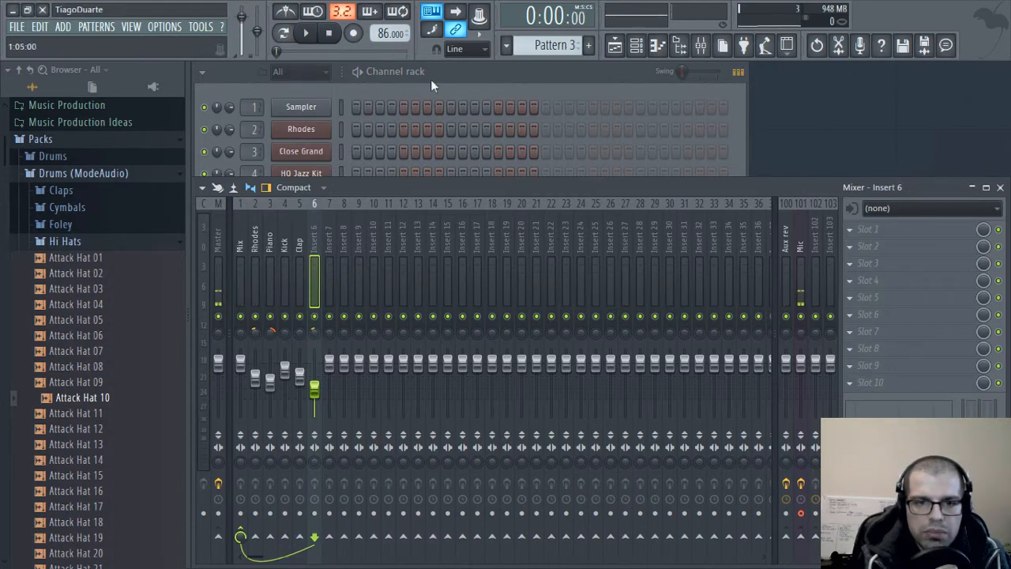
# - Place Attack Hat 10 hits on steps 1, 9, 17, 25, 28, 30 and 32 of Pattern 3
pyautogui.click(453, 73)
pyautogui.press('space')
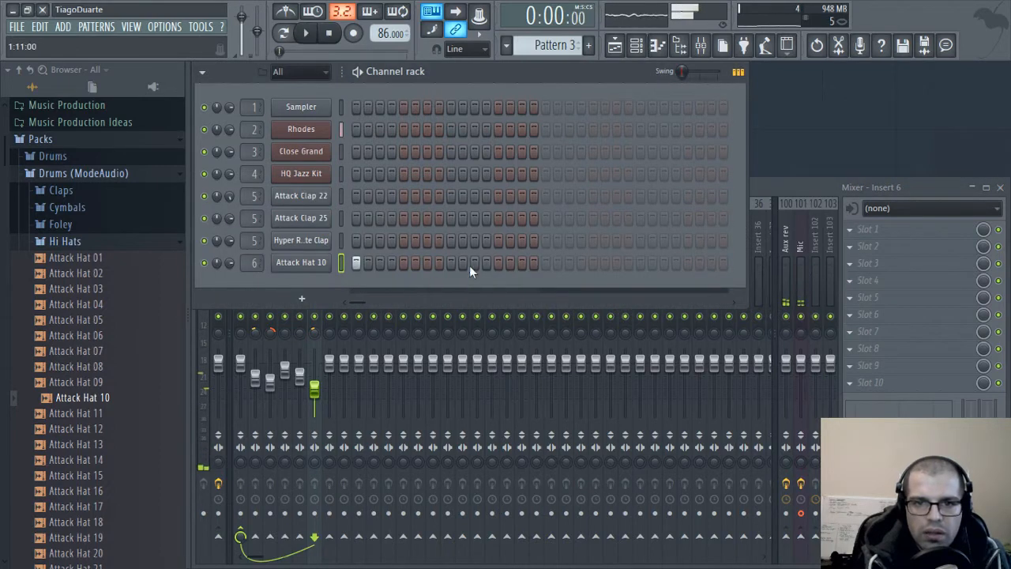
pyautogui.click(450, 263)
pyautogui.click(545, 263)
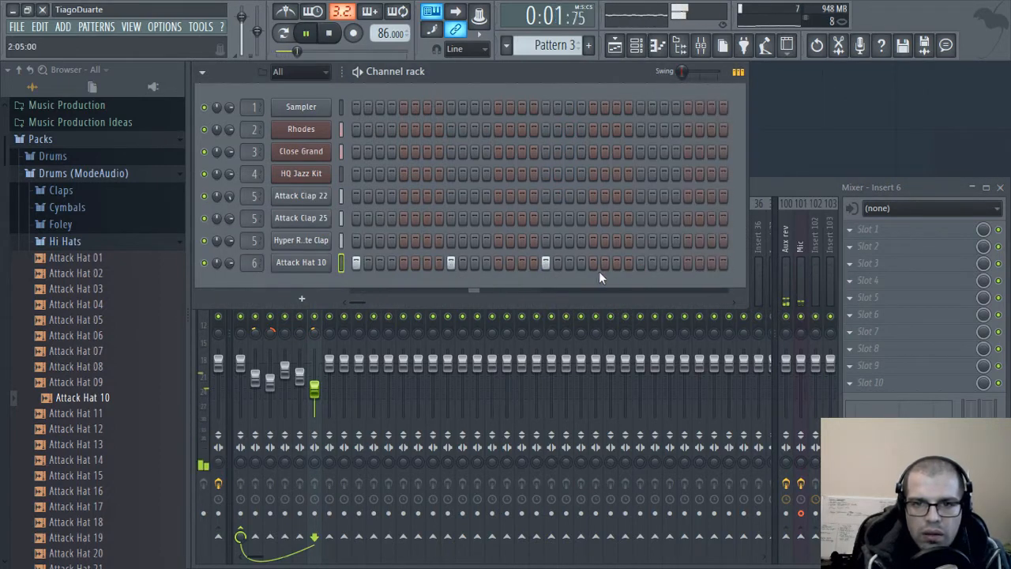
pyautogui.click(639, 263)
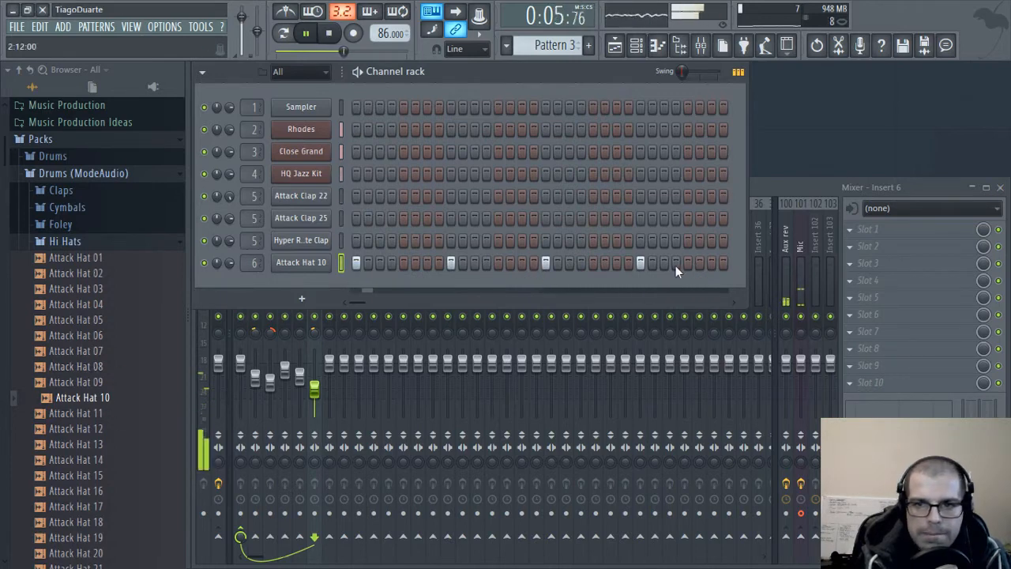
pyautogui.click(699, 263)
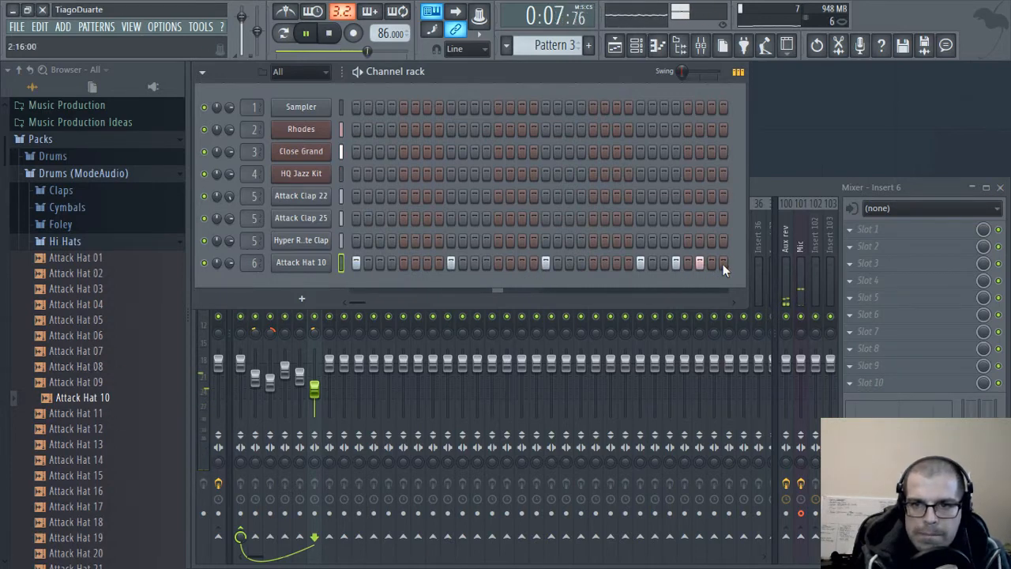
pyautogui.click(723, 263)
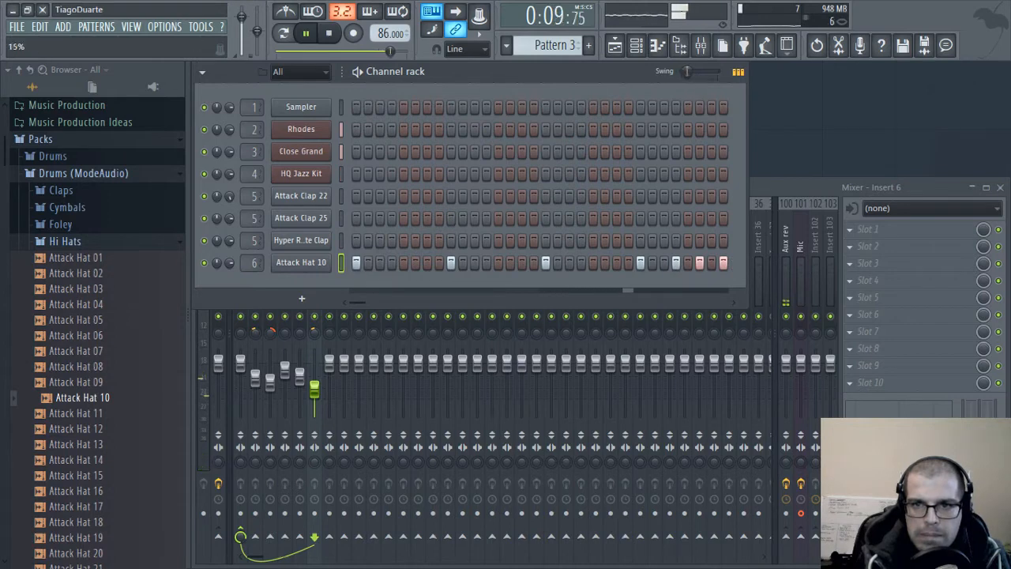
# - Try some main swing and reduce the velocities of the last three Attack Hat 10 hits in a rising ramp up to about 55%
pyautogui.moveTo(694, 71); pyautogui.dragTo(695, 72)
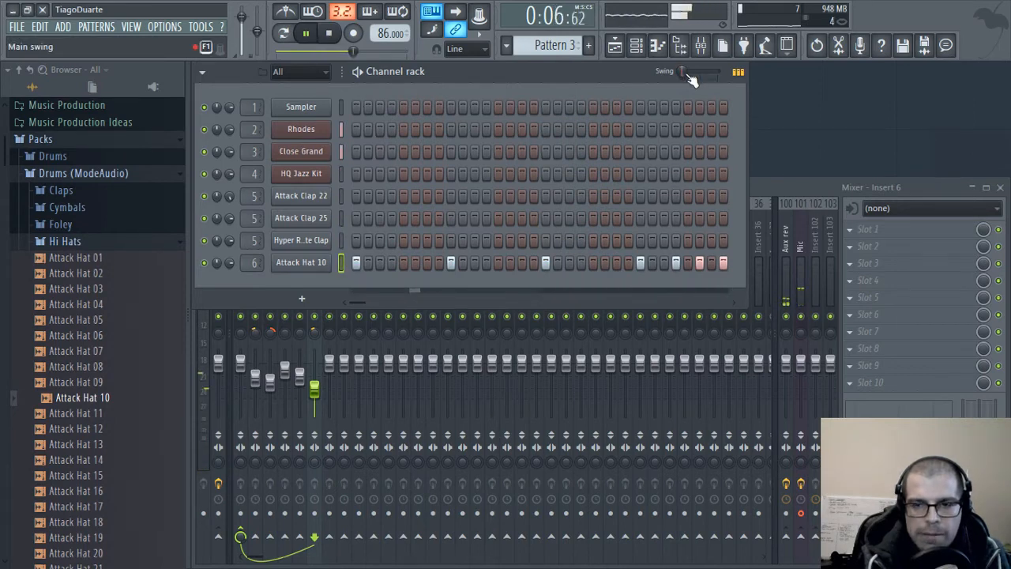
pyautogui.moveTo(687, 73); pyautogui.dragTo(689, 71)
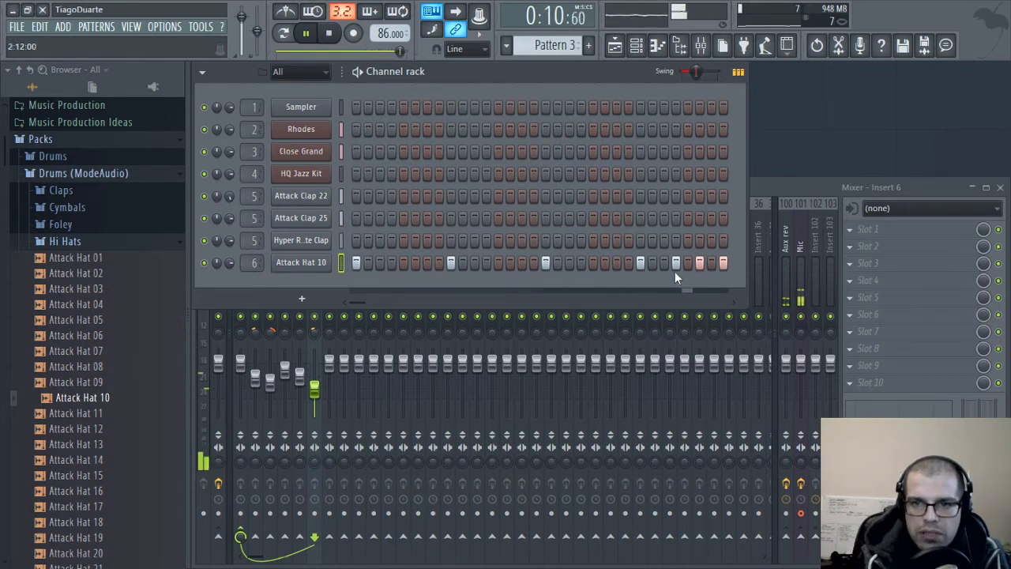
pyautogui.rightClick(325, 261)
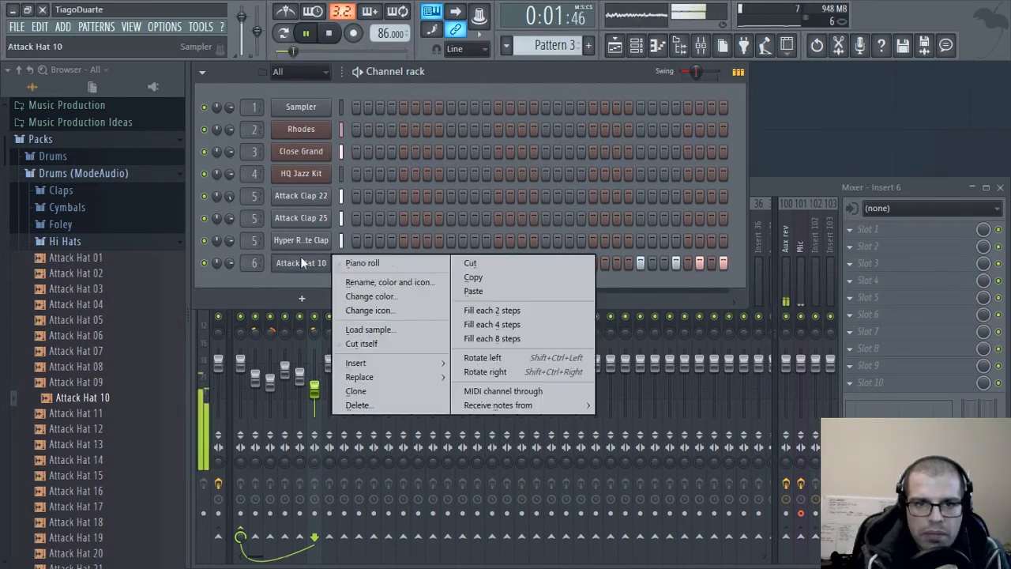
pyautogui.click(372, 262)
pyautogui.moveTo(494, 538)
pyautogui.mouseDown()
pyautogui.moveTo(501, 548)
pyautogui.moveTo(543, 524)
pyautogui.mouseUp()
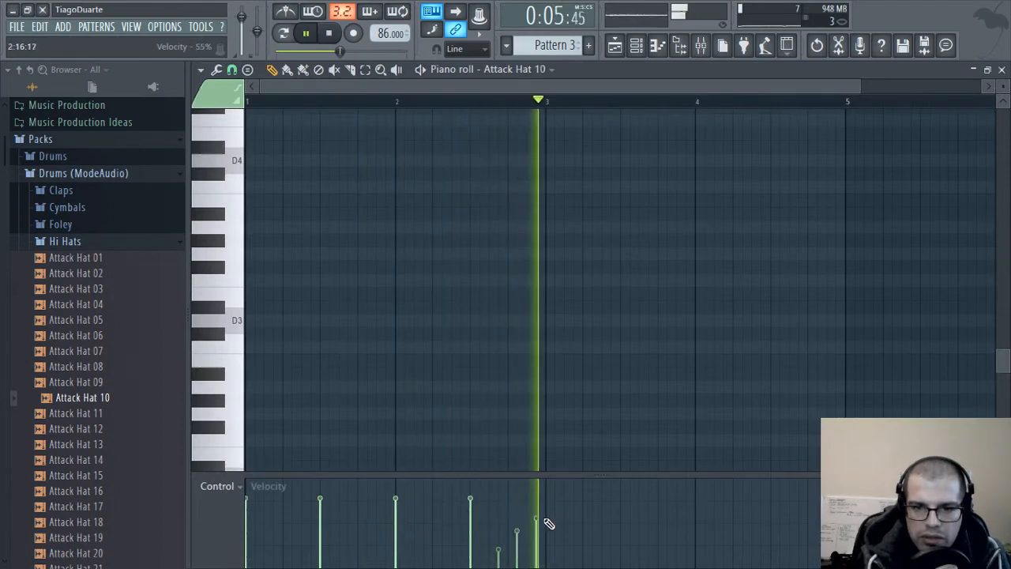
pyautogui.click(1003, 70)
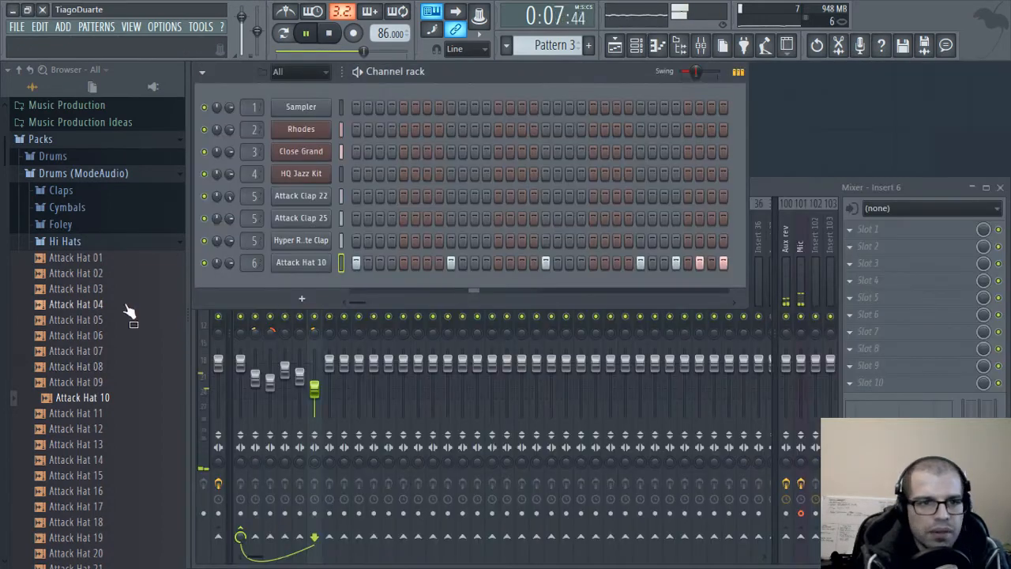
# - Audition the samples from Attack Hat 11 to 18, add Attack Hat 17 as a new channel and mute Attack Hat 10
pyautogui.click(113, 416)
pyautogui.click(102, 430)
pyautogui.click(102, 459)
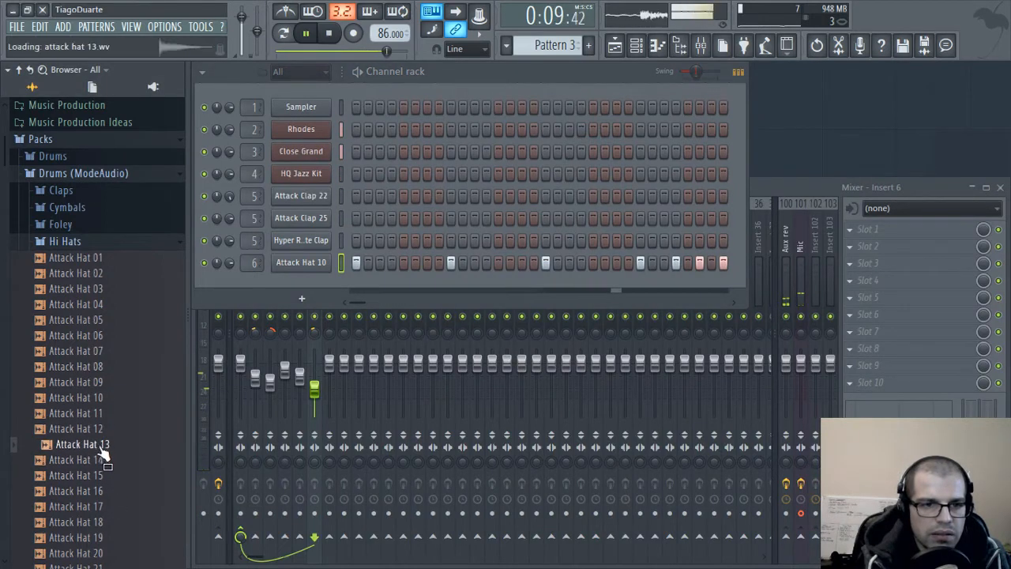
pyautogui.click(102, 475)
pyautogui.click(102, 505)
pyautogui.click(102, 521)
pyautogui.click(108, 508)
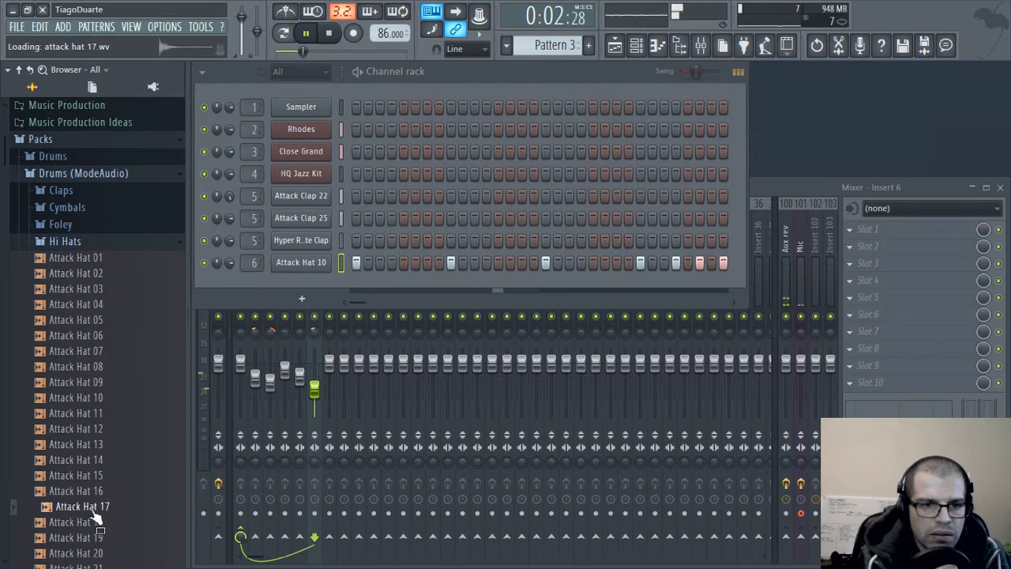
pyautogui.moveTo(95, 515); pyautogui.dragTo(303, 285)
pyautogui.press('space')
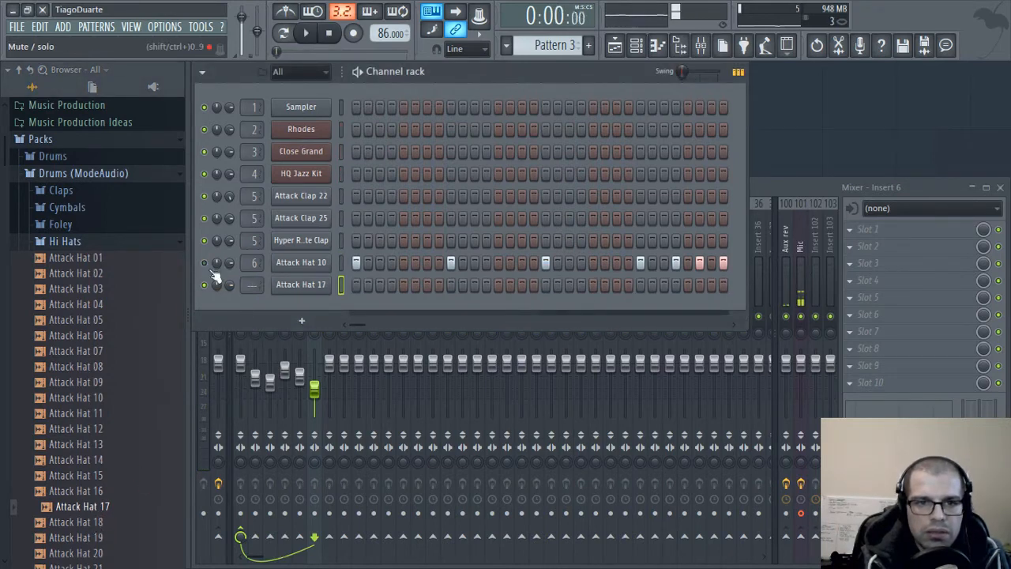
# - Assign Attack Hat 17 to mixer track 6, fill every 2 steps with its hits and play the result
pyautogui.scroll(6, 248, 285)
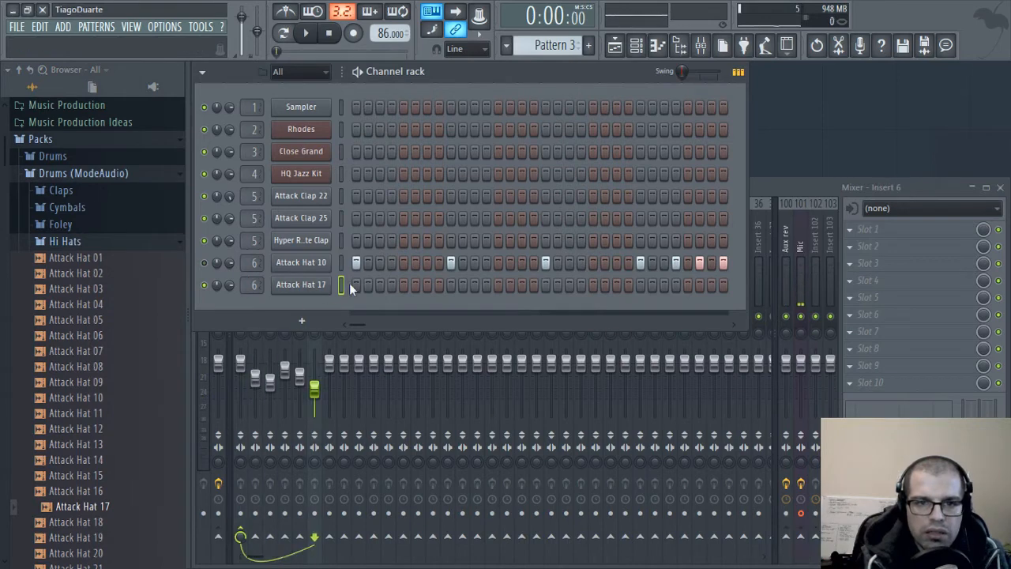
pyautogui.rightClick(308, 286)
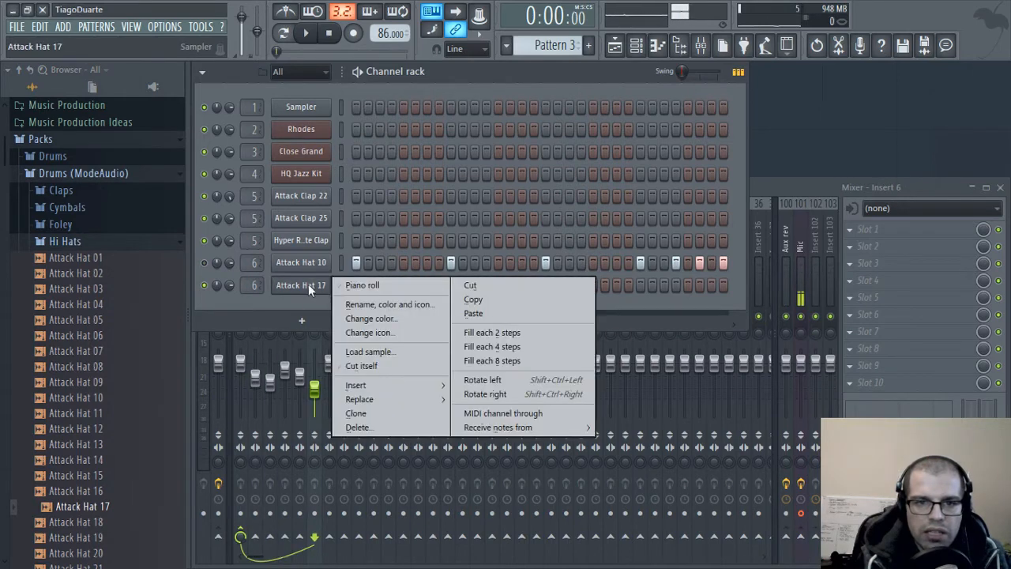
pyautogui.click(491, 333)
pyautogui.press('space')
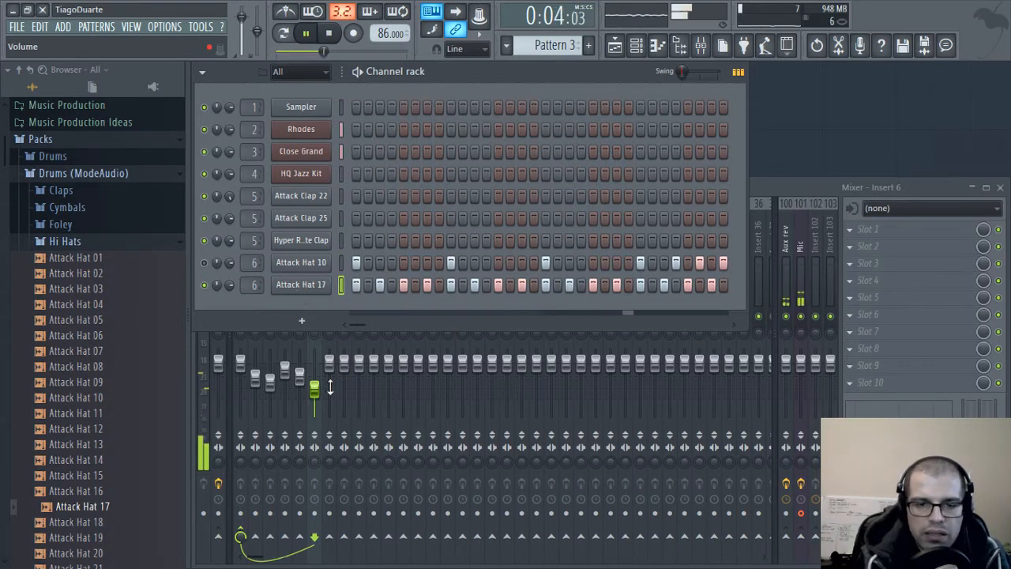
# - Raise Attack Hat 17's time shift to about 0:02 and lower mixer track 6 to about -16 dB
pyautogui.click(307, 286)
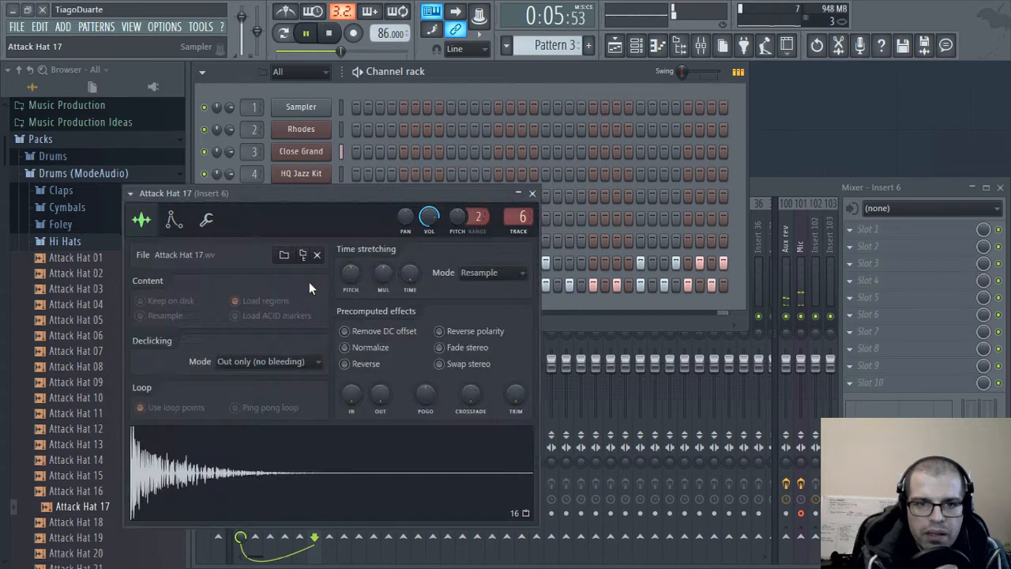
pyautogui.click(206, 221)
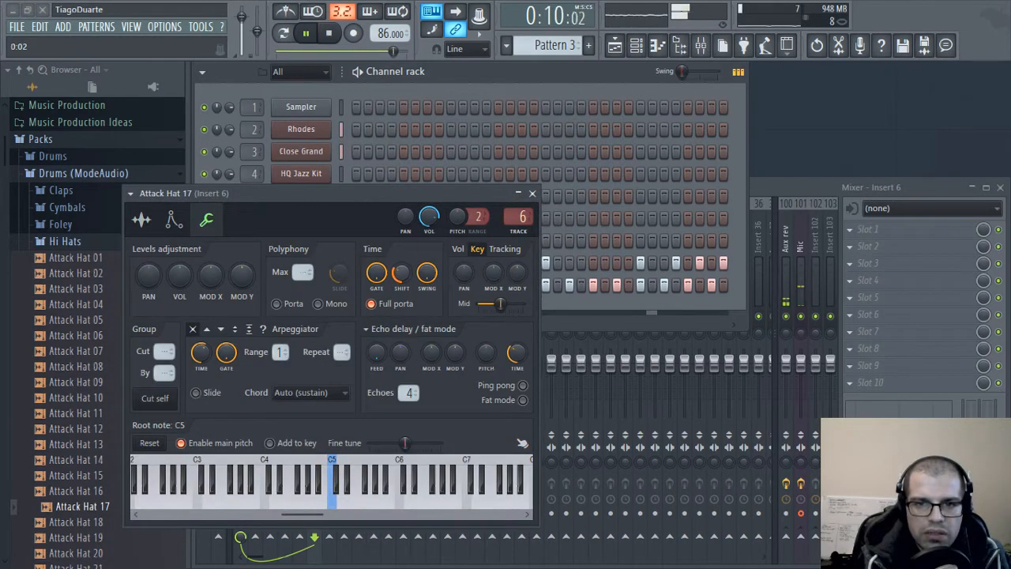
pyautogui.click(531, 193)
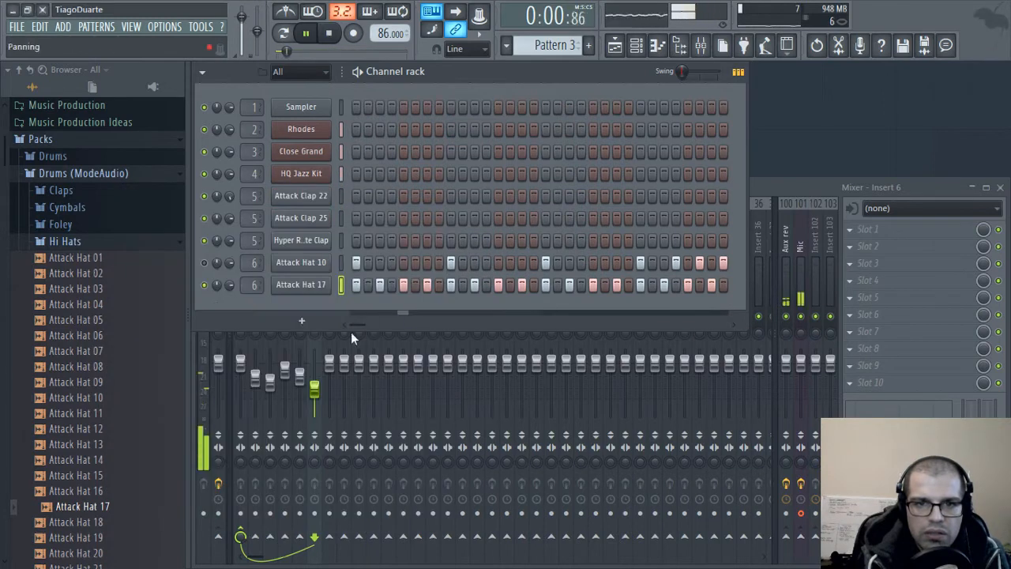
pyautogui.moveTo(320, 397); pyautogui.dragTo(320, 405)
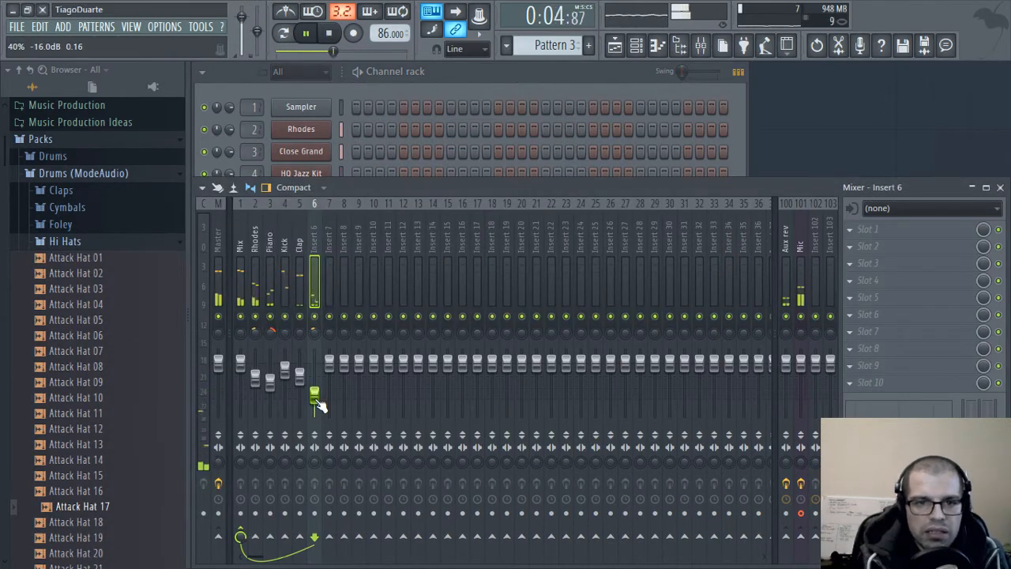
# - Unmute Attack Hat 10 and try replacing its hits on steps 28, 30 and 32 with a single hit on step 23
pyautogui.click(449, 83)
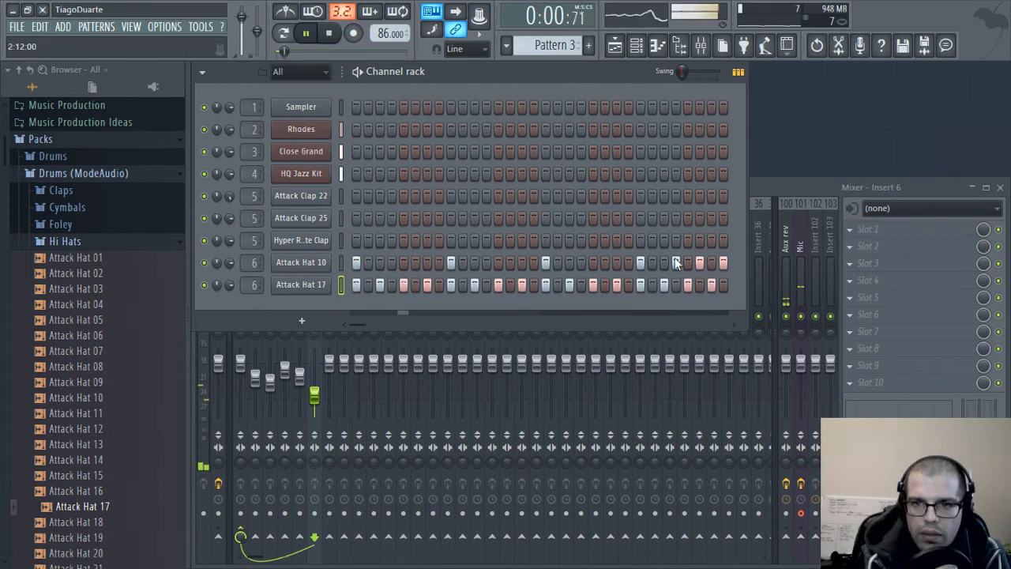
pyautogui.rightClick(676, 262)
pyautogui.rightClick(700, 263)
pyautogui.rightClick(723, 262)
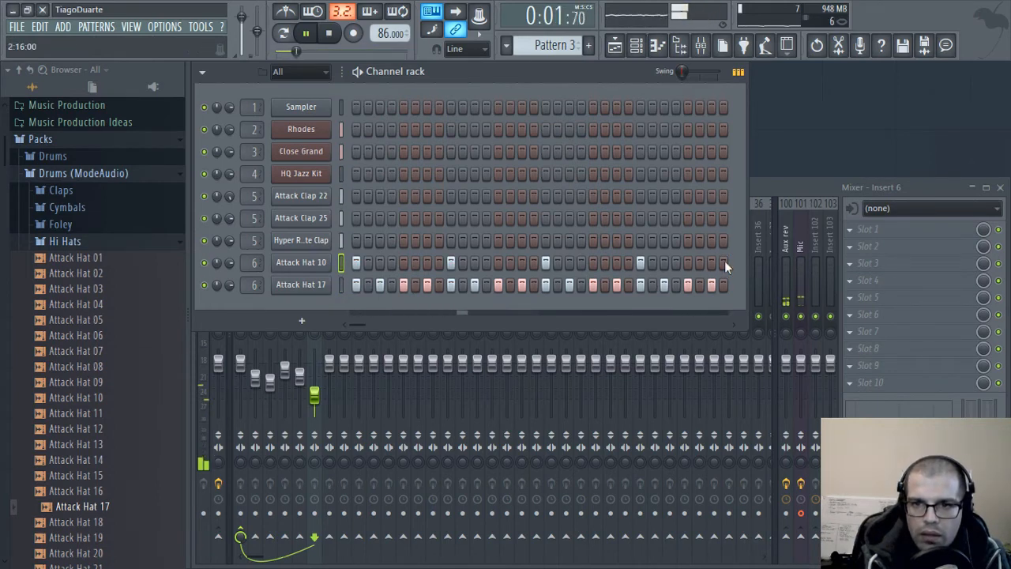
pyautogui.click(676, 262)
pyautogui.click(699, 262)
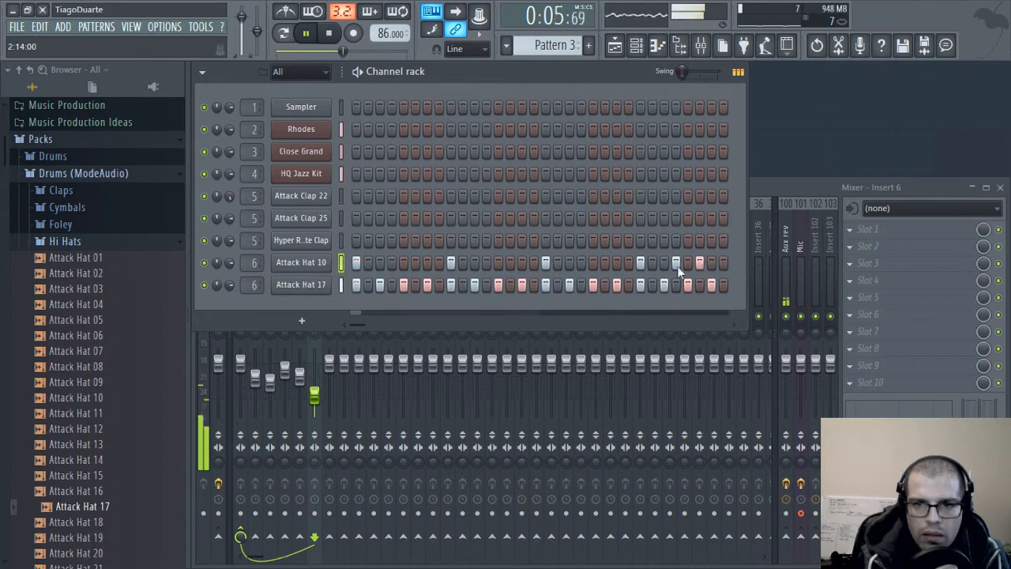
pyautogui.click(603, 263)
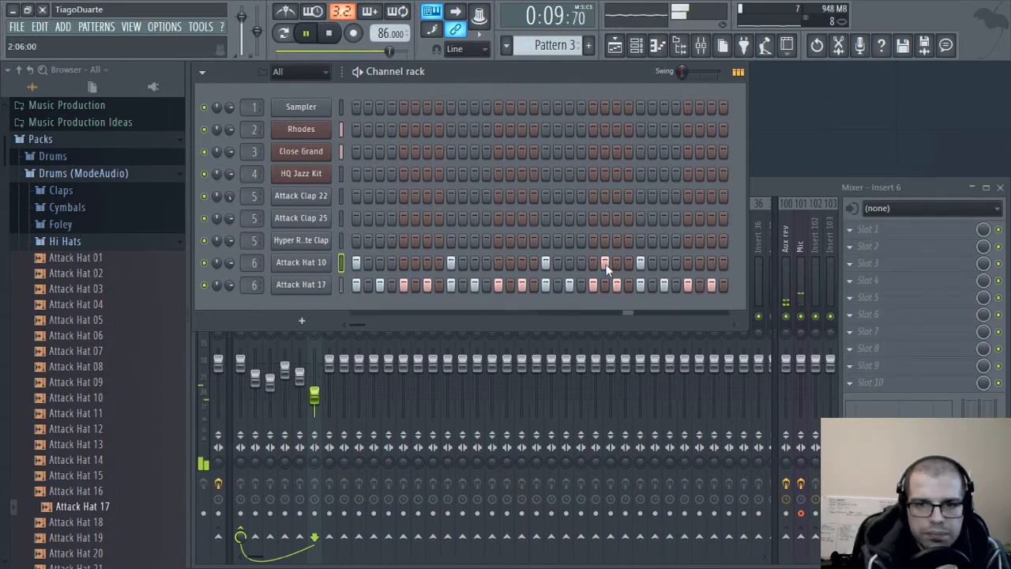
pyautogui.click(616, 263)
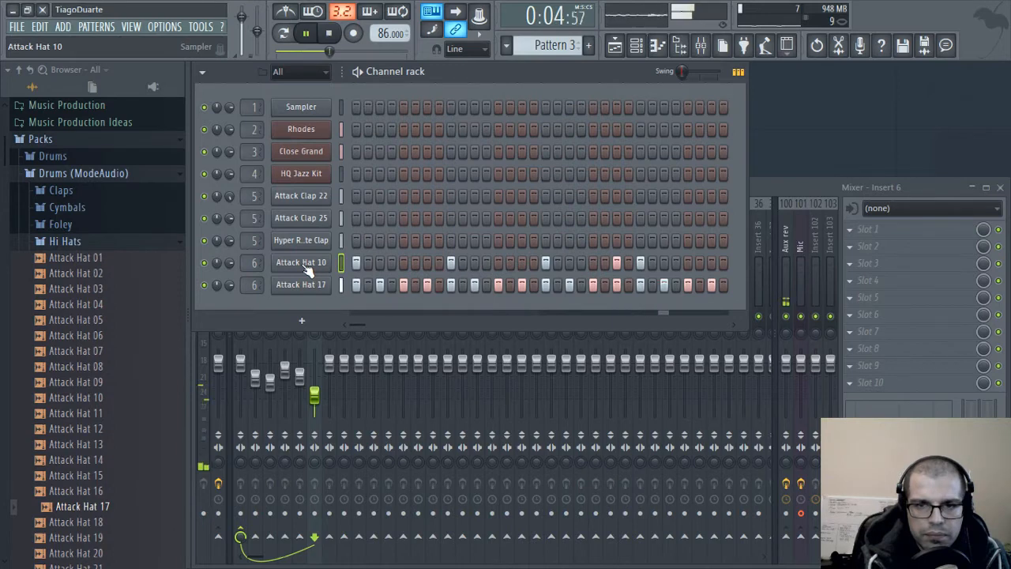
# - Delete the Attack Hat 10 channel from the channel rack
pyautogui.hotkey('alt', 'Delete')
pyautogui.press('Return')
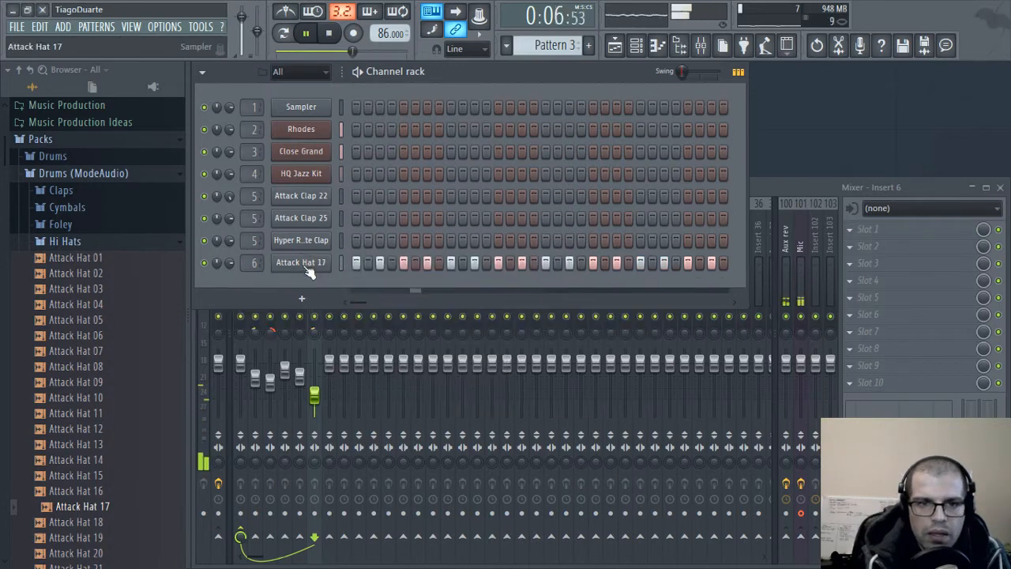
# - Audition the closed hi-hat samples from Attack Hat 18 to Attack Hat 28 against the beat
pyautogui.scroll(-4, 85, 368)
pyautogui.click(87, 336)
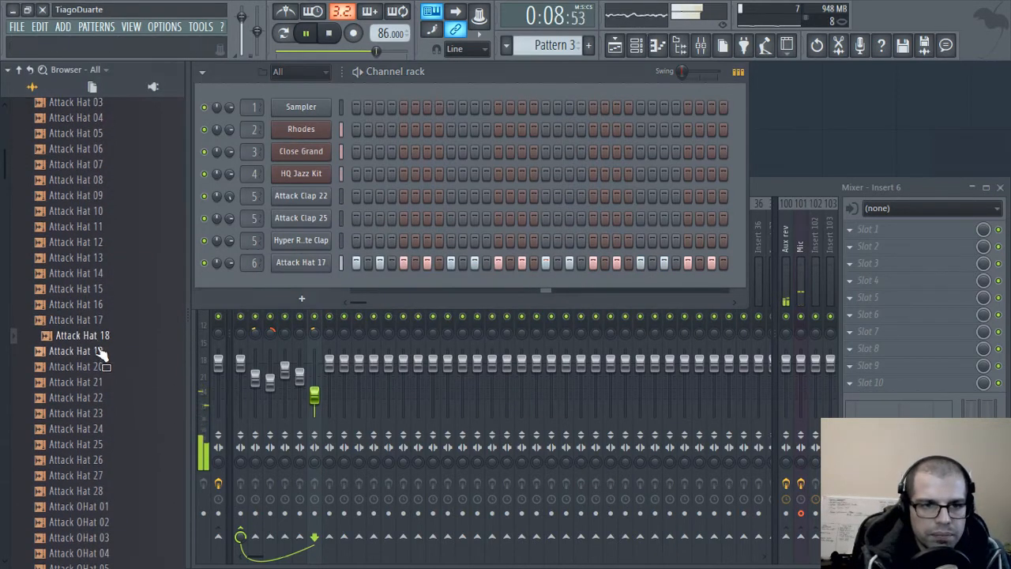
pyautogui.click(88, 353)
pyautogui.click(91, 368)
pyautogui.click(91, 385)
pyautogui.click(93, 398)
pyautogui.click(94, 414)
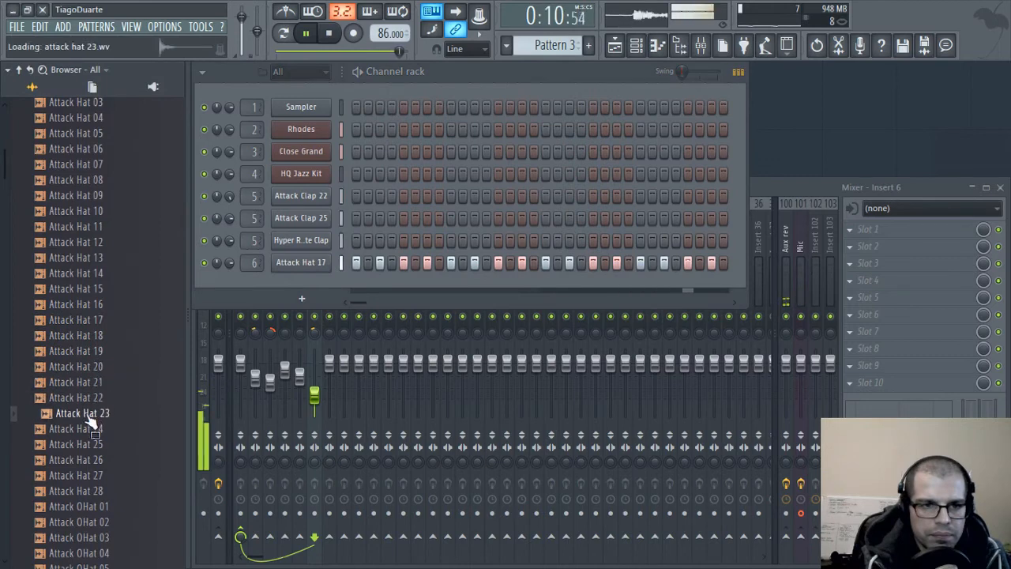
pyautogui.click(91, 429)
pyautogui.click(87, 443)
pyautogui.click(87, 460)
pyautogui.click(88, 475)
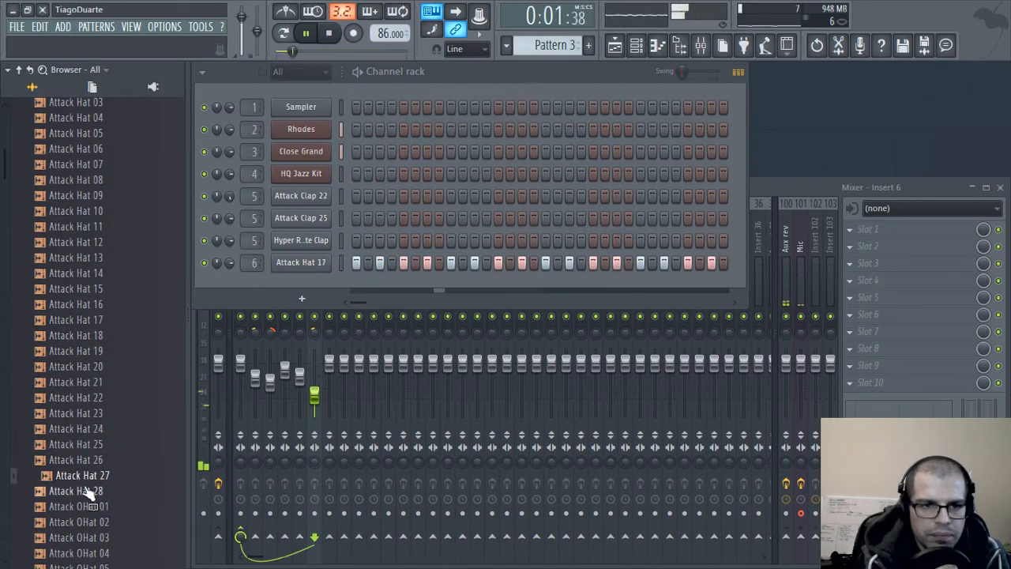
pyautogui.click(91, 490)
# - Audition the open hi-hat samples from Attack OHat 01 to Attack OHat 19 against the beat
pyautogui.click(92, 506)
pyautogui.click(91, 522)
pyautogui.click(89, 537)
pyautogui.click(91, 553)
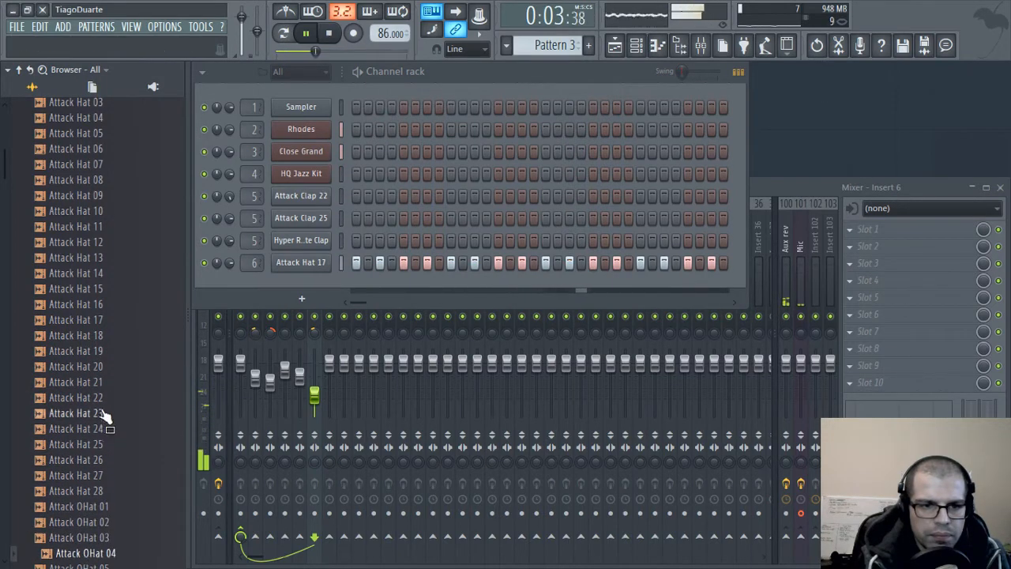
pyautogui.scroll(-5, 103, 372)
pyautogui.click(104, 335)
pyautogui.click(98, 351)
pyautogui.click(101, 367)
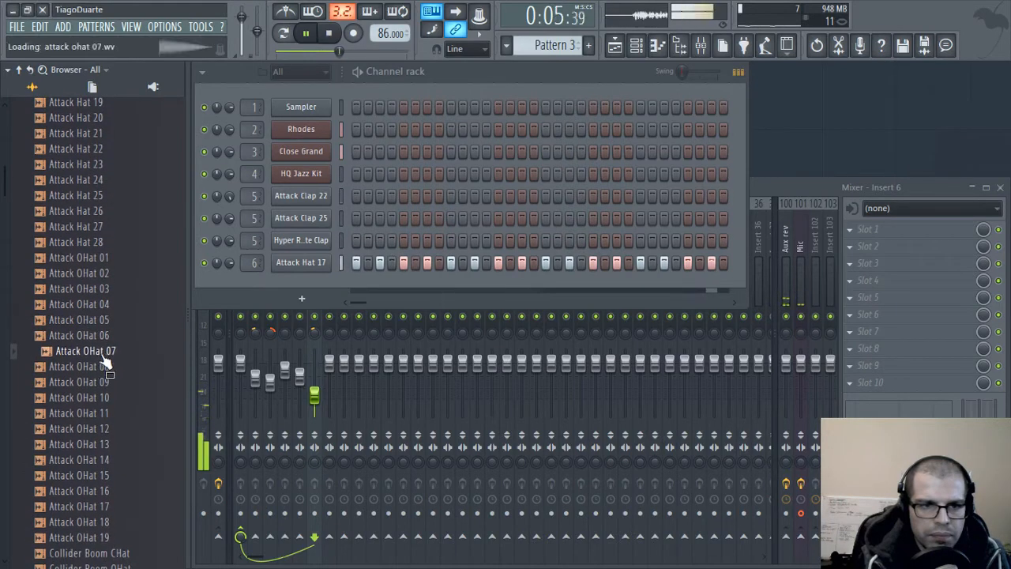
pyautogui.click(100, 382)
pyautogui.click(102, 397)
pyautogui.click(100, 414)
pyautogui.click(101, 428)
pyautogui.click(101, 444)
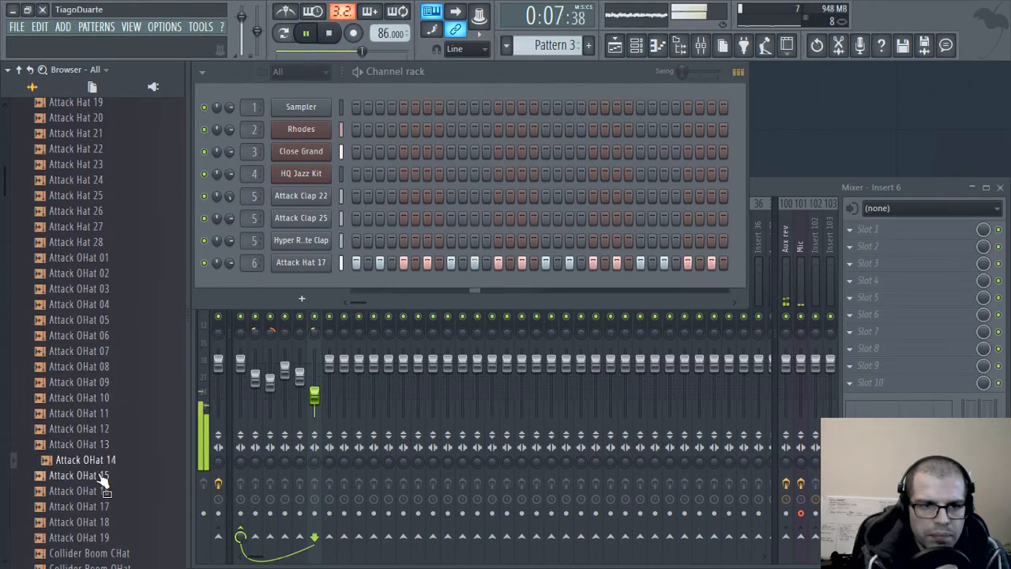
pyautogui.click(101, 460)
pyautogui.click(101, 475)
pyautogui.click(101, 490)
pyautogui.click(101, 522)
pyautogui.scroll(-5, 99, 355)
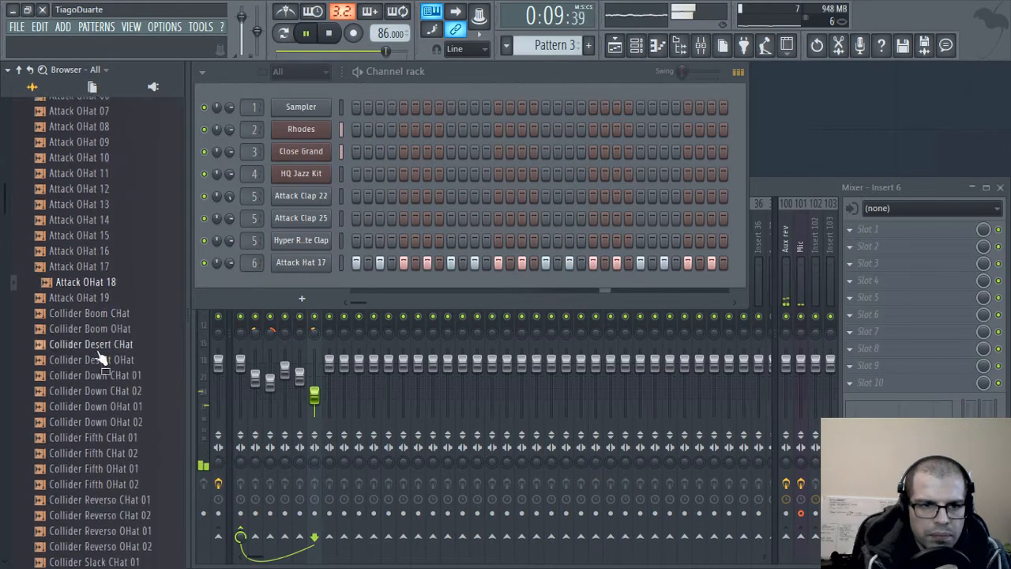
pyautogui.click(100, 288)
# - Audition the Collider hi-hat samples, from Collider Boom CHat through the Collider XY hats
pyautogui.click(100, 304)
pyautogui.click(101, 319)
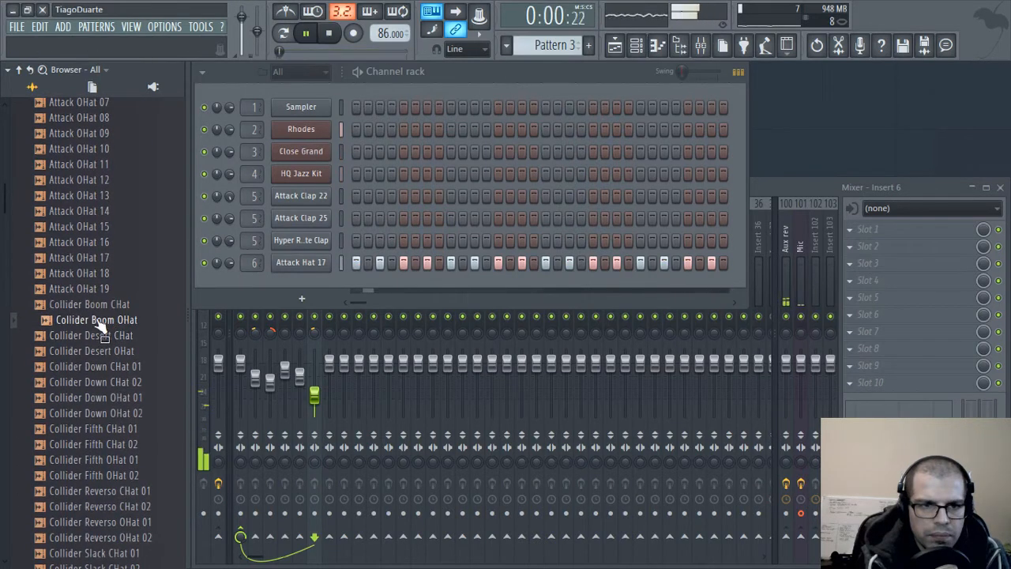
pyautogui.click(98, 335)
pyautogui.click(90, 349)
pyautogui.click(91, 366)
pyautogui.click(87, 381)
pyautogui.click(88, 398)
pyautogui.click(89, 413)
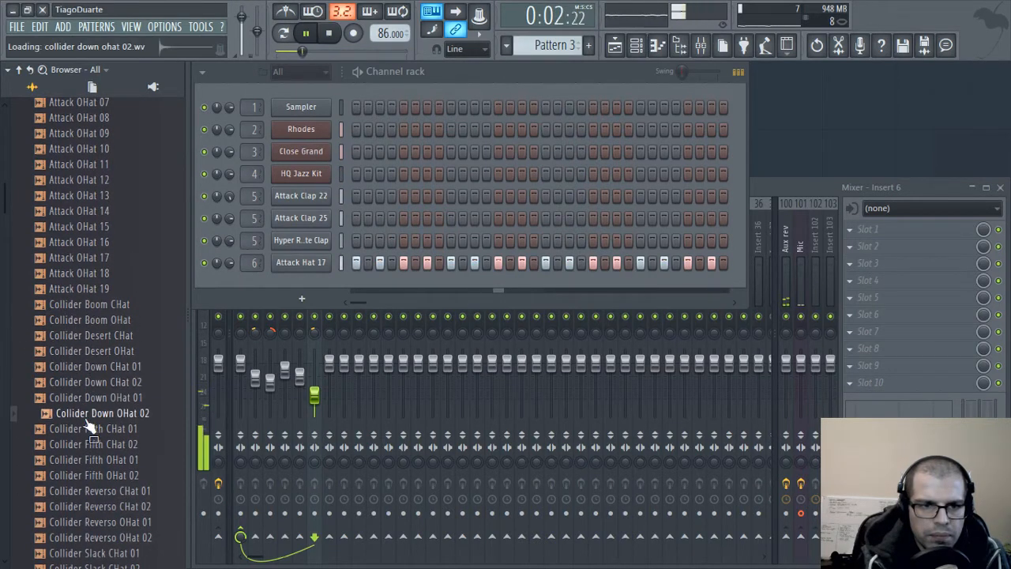
pyautogui.click(95, 444)
pyautogui.click(104, 491)
pyautogui.scroll(-5, 107, 460)
pyautogui.scroll(-6, 106, 460)
pyautogui.click(111, 304)
pyautogui.click(118, 335)
# - Audition a selection of the Downstream closed and open hi-hat samples, from CHat 02 to OHat 15
pyautogui.click(103, 381)
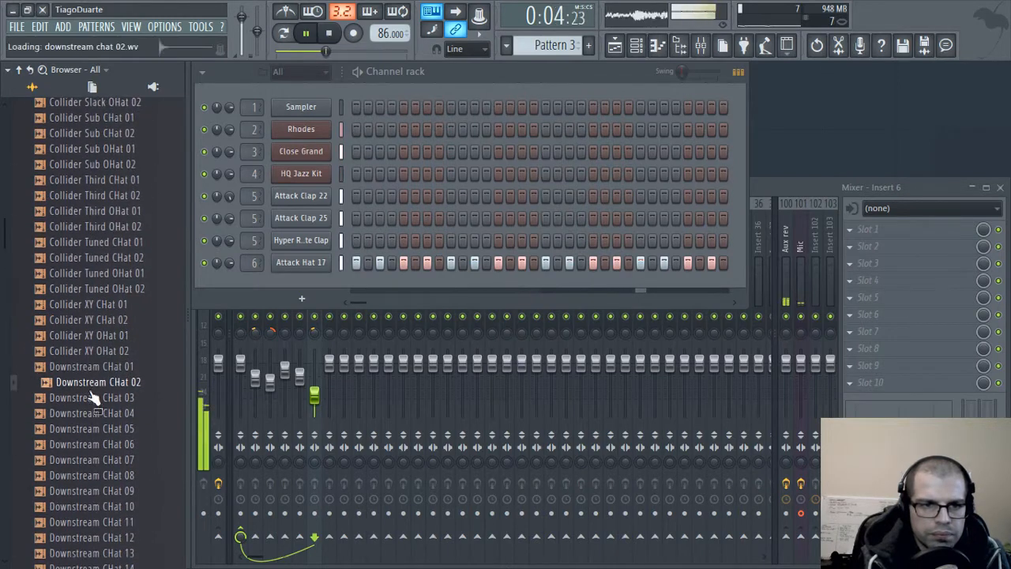
pyautogui.click(102, 397)
pyautogui.click(102, 413)
pyautogui.click(110, 444)
pyautogui.scroll(-7, 109, 451)
pyautogui.click(109, 337)
pyautogui.click(107, 384)
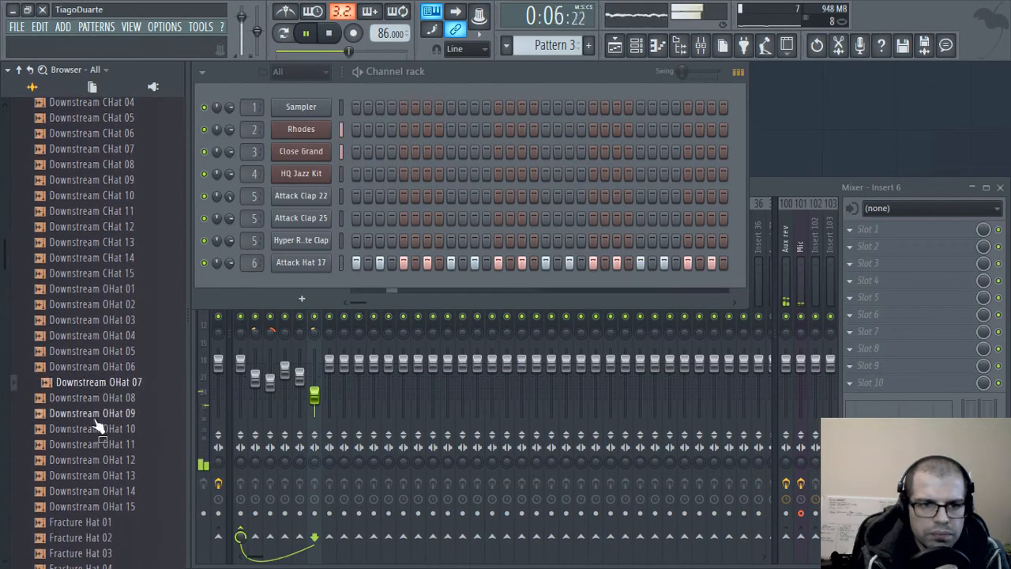
pyautogui.click(107, 462)
pyautogui.click(107, 508)
# - Audition the Fracture Hat samples from Fracture Hat 01 to Fracture Hat 20 against the beat
pyautogui.click(105, 523)
pyautogui.scroll(-8, 91, 418)
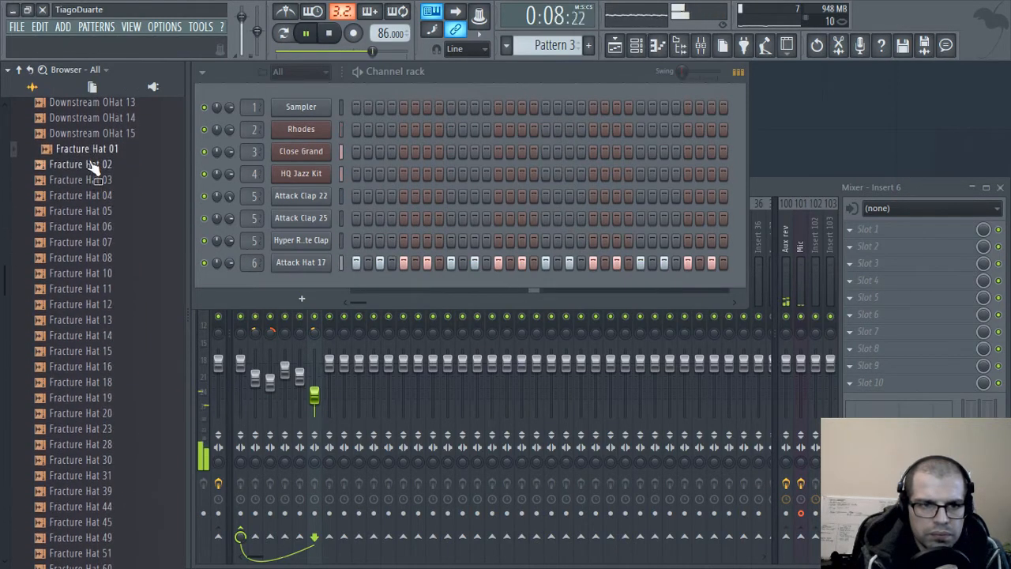
pyautogui.click(95, 165)
pyautogui.click(94, 179)
pyautogui.click(91, 195)
pyautogui.click(90, 211)
pyautogui.click(91, 226)
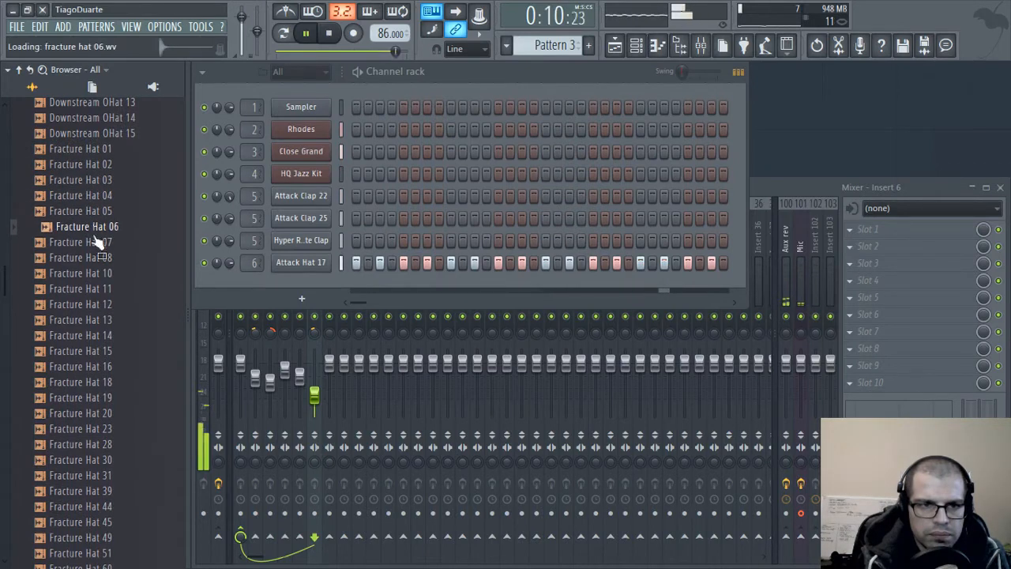
pyautogui.click(92, 242)
pyautogui.click(87, 258)
pyautogui.click(79, 272)
pyautogui.click(81, 288)
pyautogui.click(82, 304)
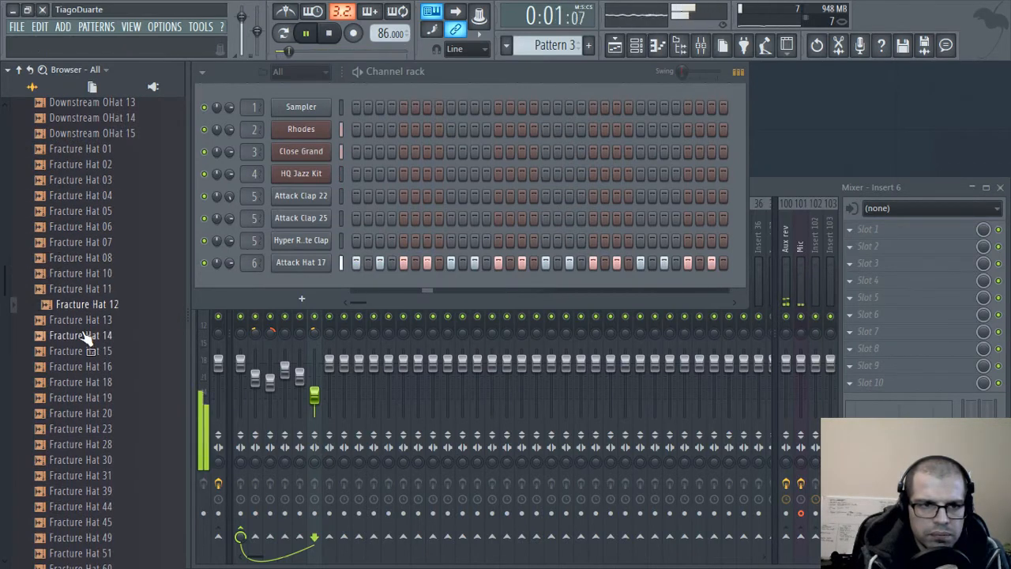
pyautogui.click(86, 335)
pyautogui.click(89, 366)
pyautogui.click(91, 413)
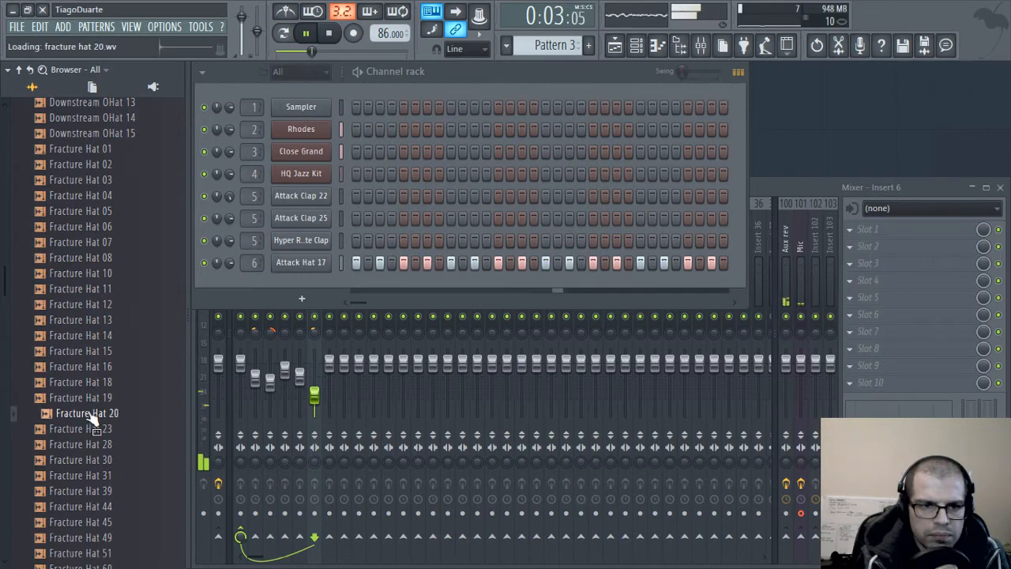
# - Compare Fracture Hat 14 to Fracture Hat 19 again and replay Fracture Hat 16
pyautogui.click(87, 399)
pyautogui.click(90, 381)
pyautogui.click(89, 366)
pyautogui.click(89, 351)
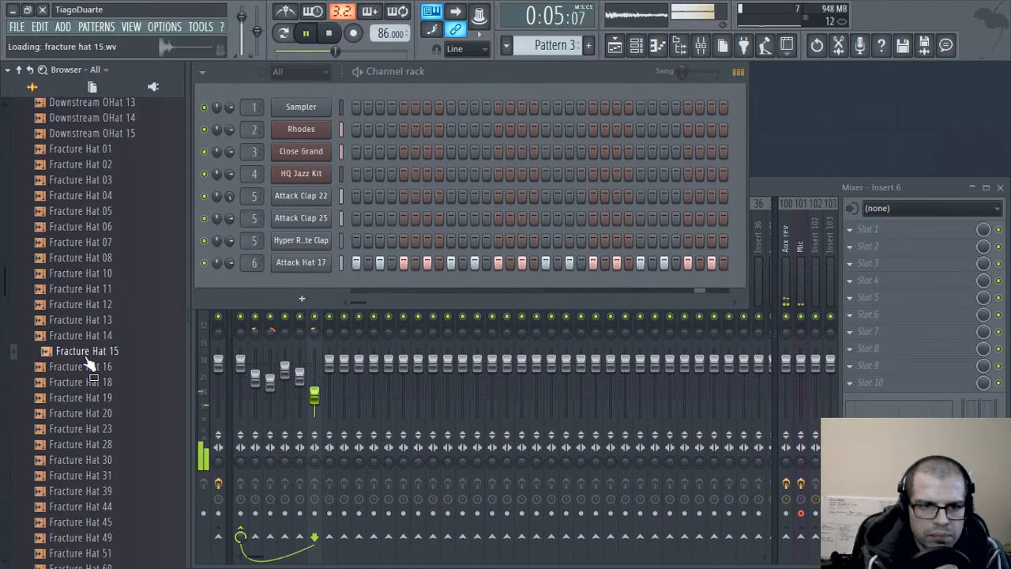
pyautogui.click(87, 335)
pyautogui.click(89, 354)
pyautogui.click(88, 366)
pyautogui.click(87, 382)
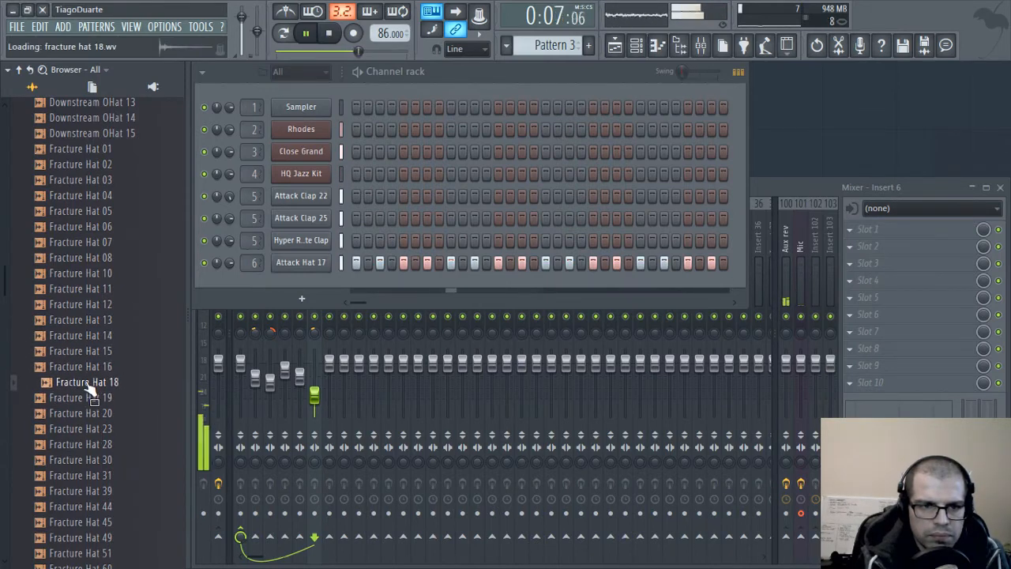
pyautogui.click(87, 371)
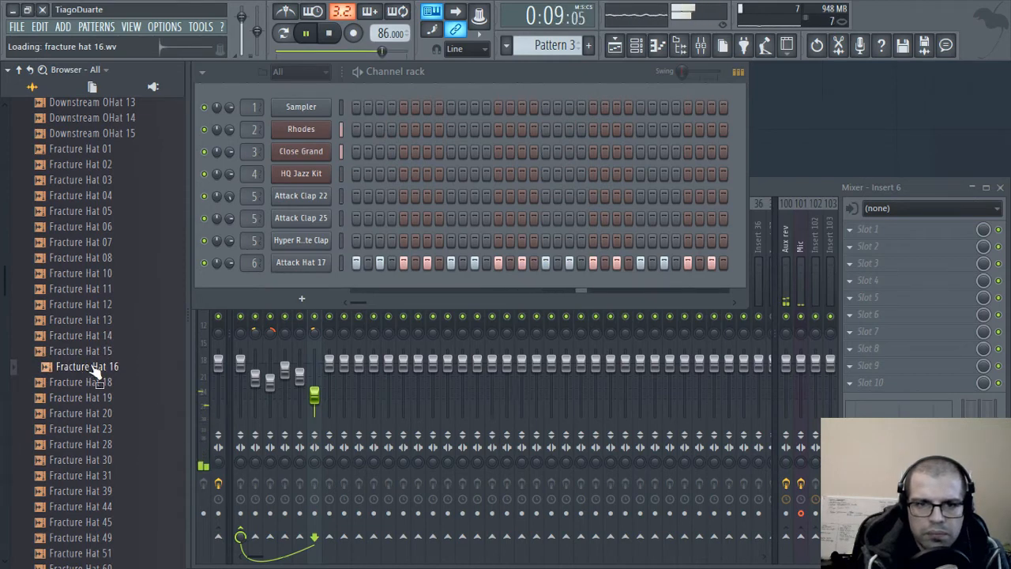
# - Add Fracture Hat 16 to the channel rack with a hit on step 11 and route it to mixer track 7
pyautogui.moveTo(83, 371); pyautogui.dragTo(382, 289)
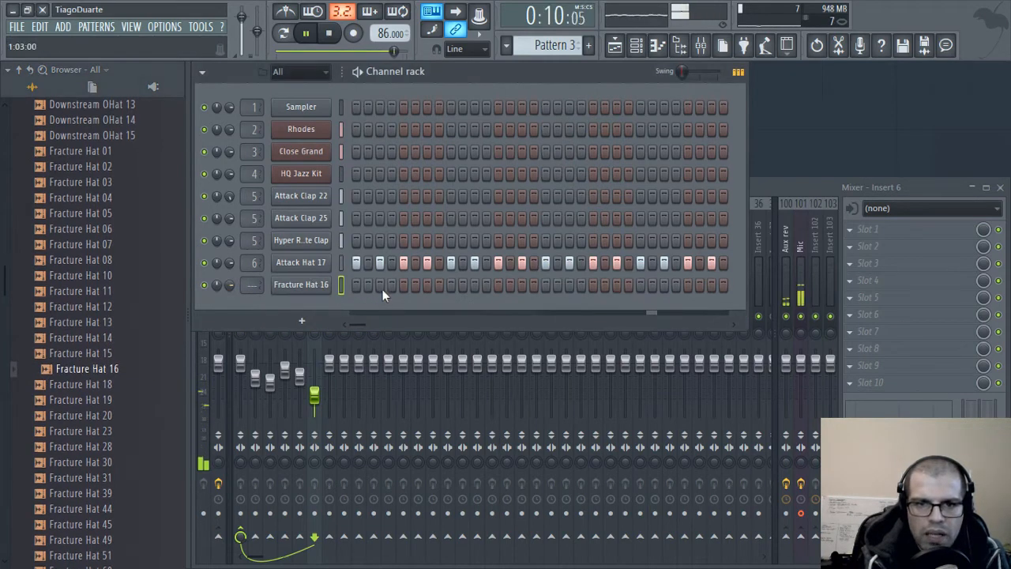
pyautogui.click(474, 285)
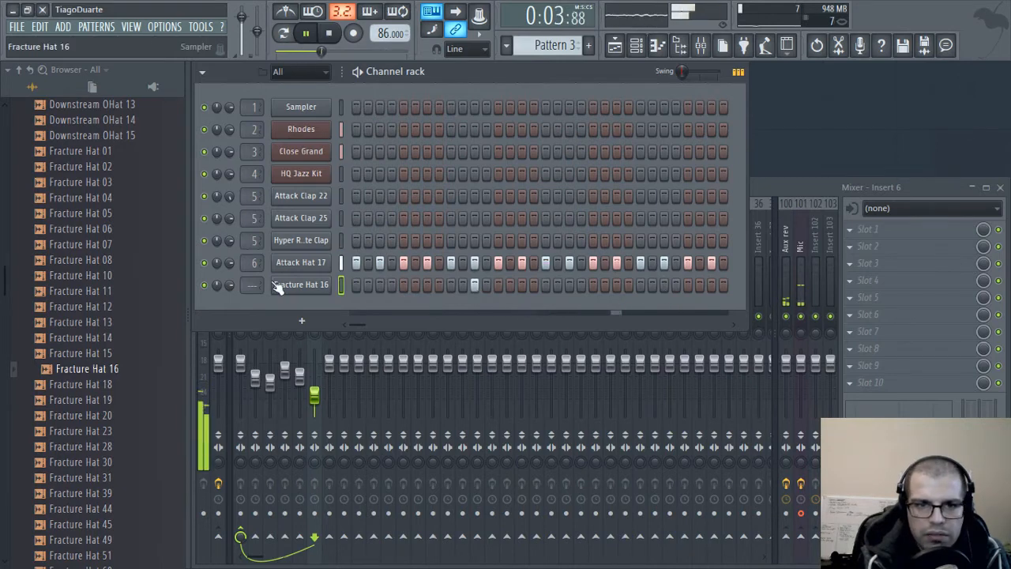
pyautogui.scroll(7, 254, 284)
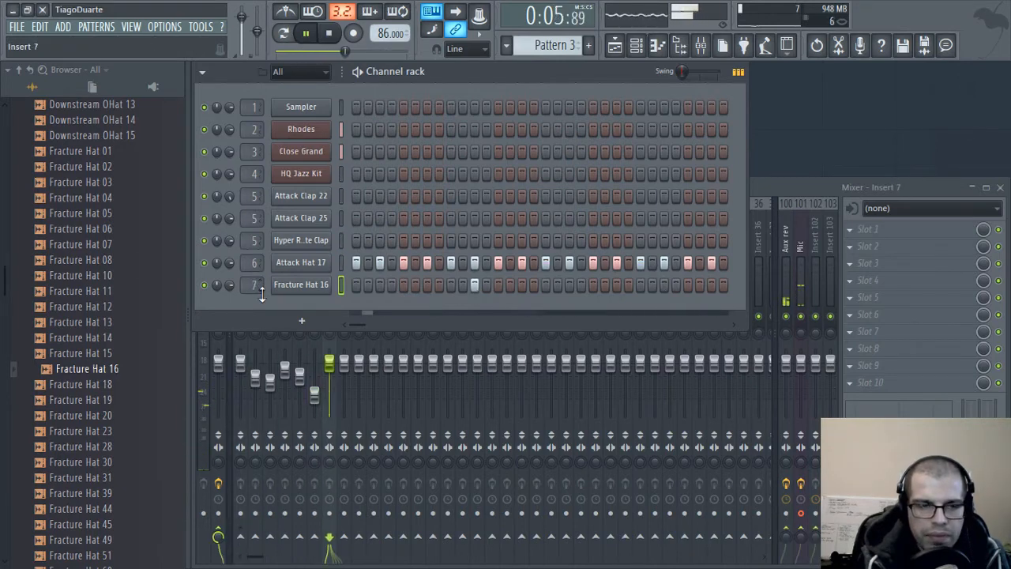
# - Lower mixer track 7 to about -12.5 dB while listening to Fracture Hat 16 in the beat
pyautogui.moveTo(338, 372); pyautogui.dragTo(338, 393)
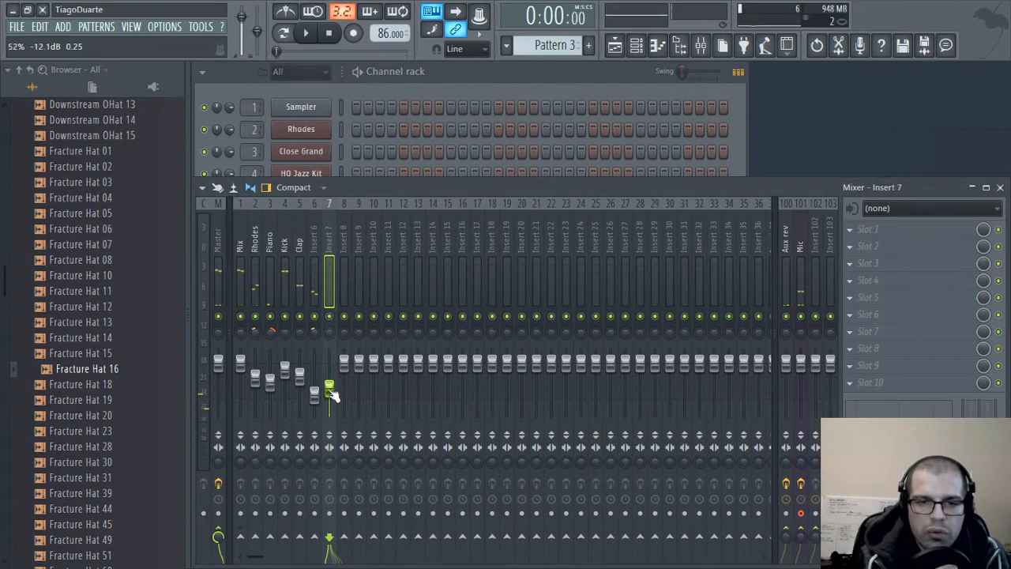
pyautogui.click(483, 132)
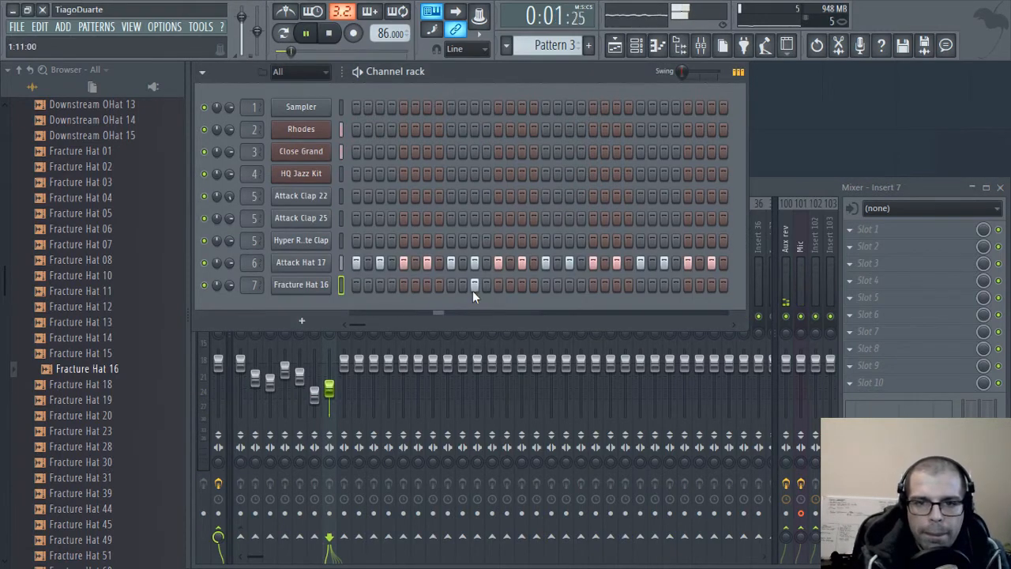
pyautogui.moveTo(329, 388); pyautogui.dragTo(329, 403)
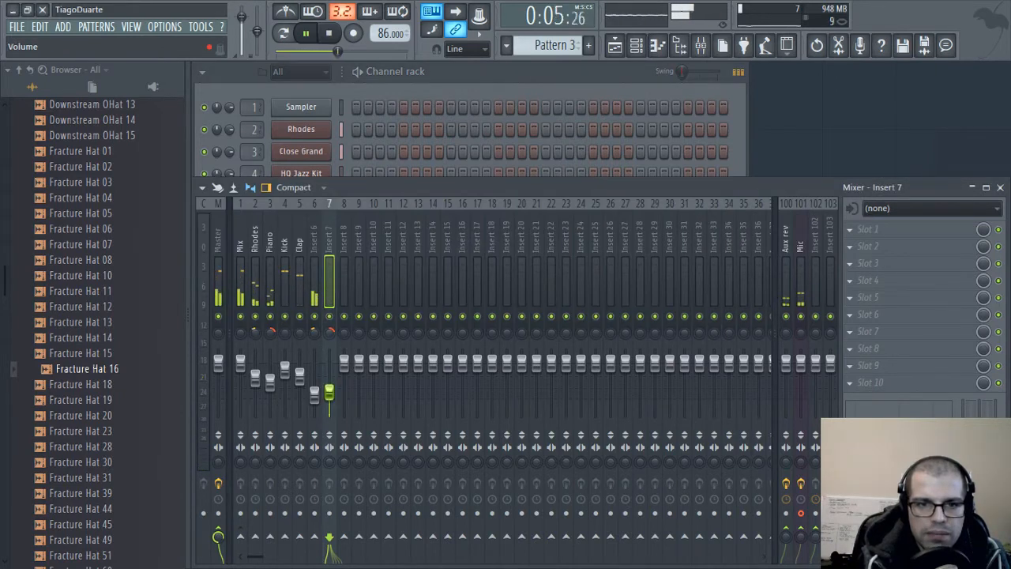
pyautogui.moveTo(330, 392); pyautogui.dragTo(330, 389)
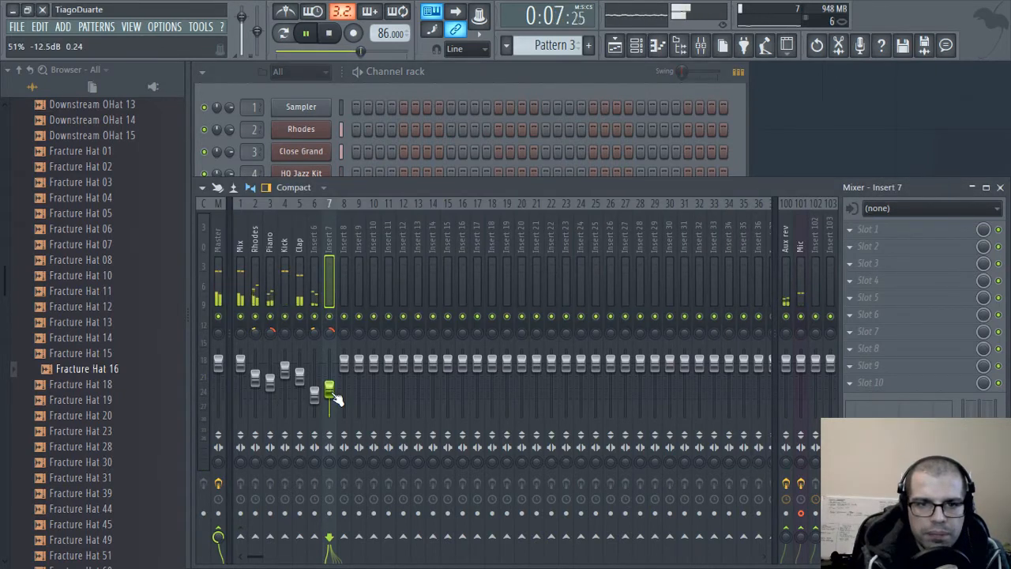
pyautogui.click(501, 76)
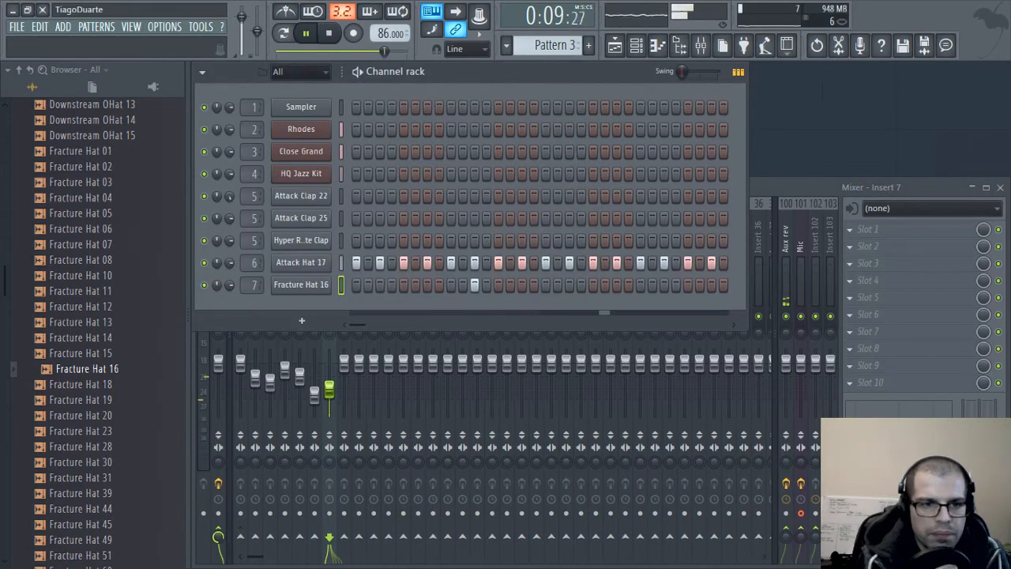
# - Audition further Fracture Hat samples between Fracture Hat 23 and Fracture Hat 60
pyautogui.scroll(-7, 125, 410)
pyautogui.click(115, 260)
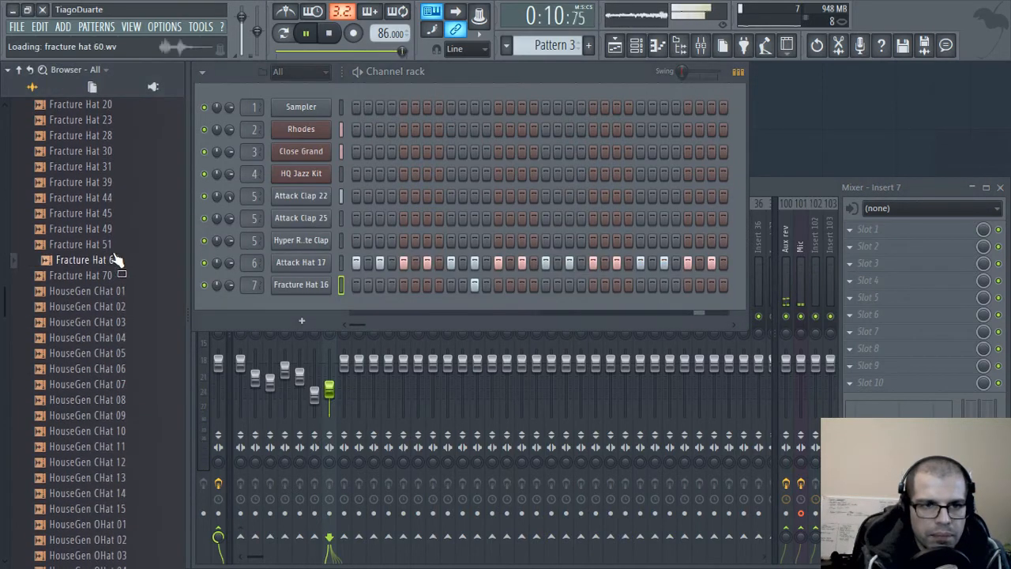
pyautogui.click(115, 166)
pyautogui.click(114, 135)
pyautogui.click(117, 120)
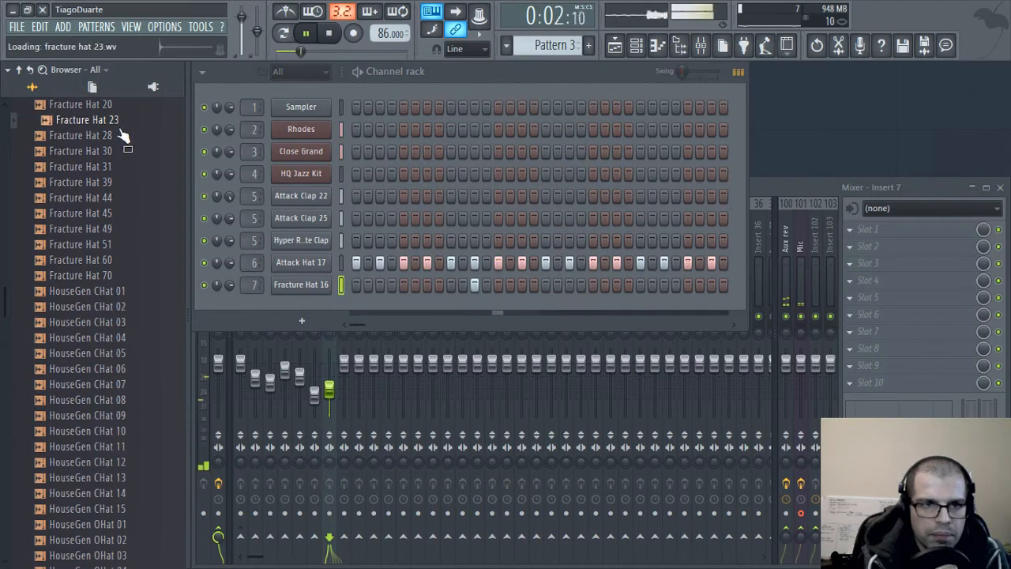
pyautogui.click(121, 136)
pyautogui.click(97, 250)
# - Audition and compare the closed hi-hat samples HouseGen CHat 01 to HouseGen CHat 06 against the beat
pyautogui.click(130, 291)
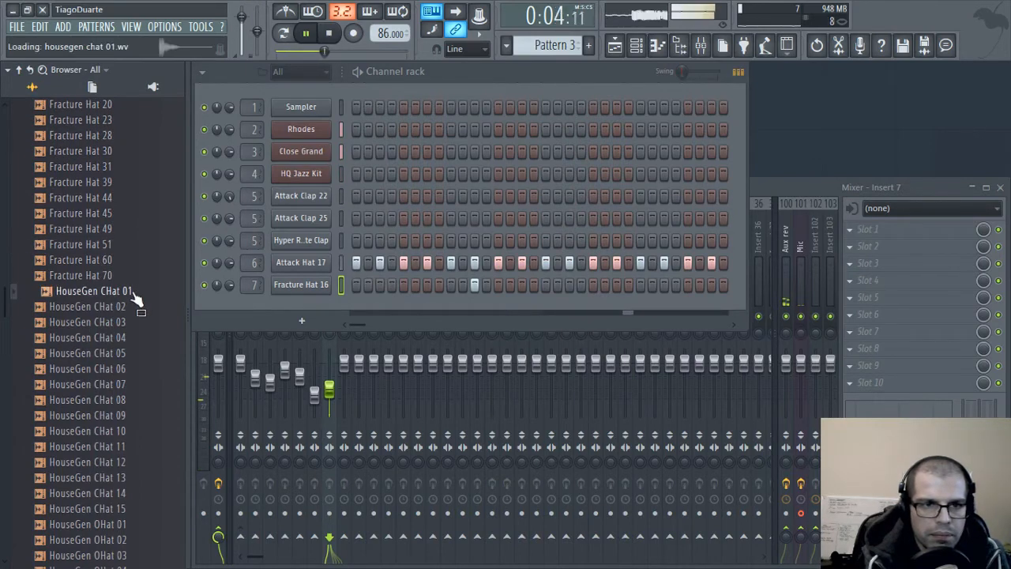
pyautogui.click(119, 319)
pyautogui.click(120, 294)
pyautogui.click(120, 308)
pyautogui.click(118, 324)
pyautogui.click(118, 338)
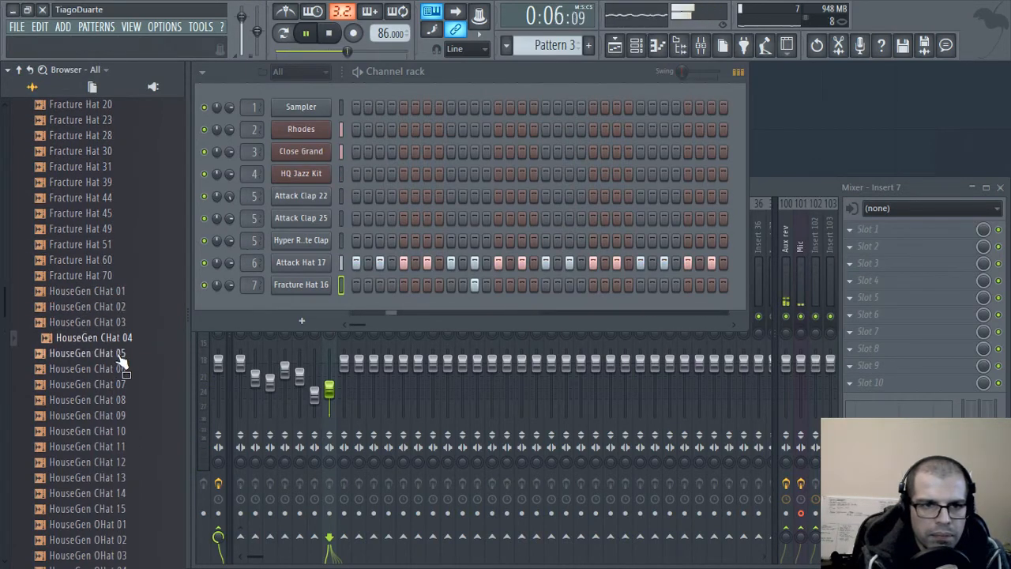
pyautogui.click(118, 354)
pyautogui.click(120, 368)
pyautogui.click(118, 354)
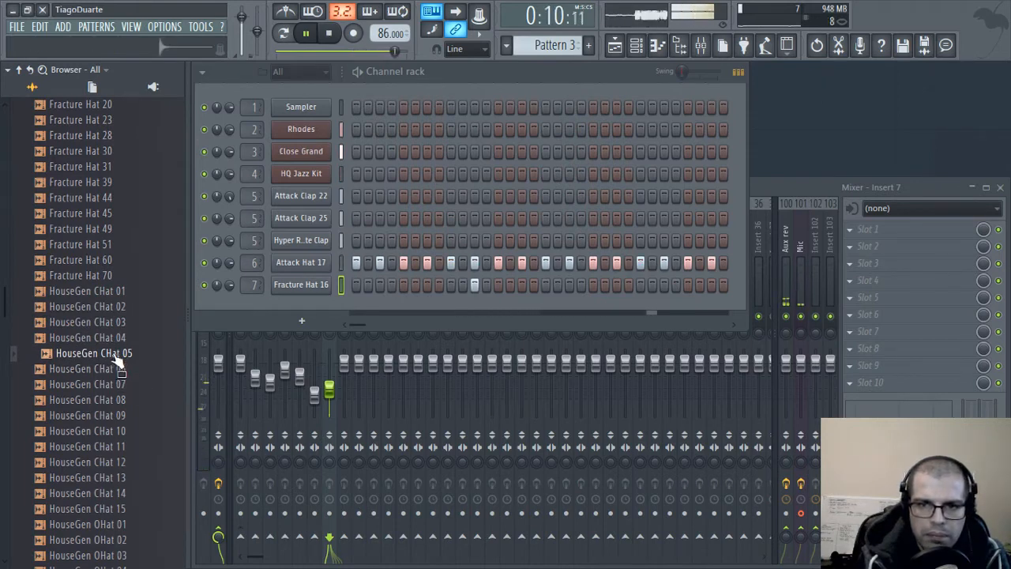
pyautogui.click(119, 337)
pyautogui.click(115, 354)
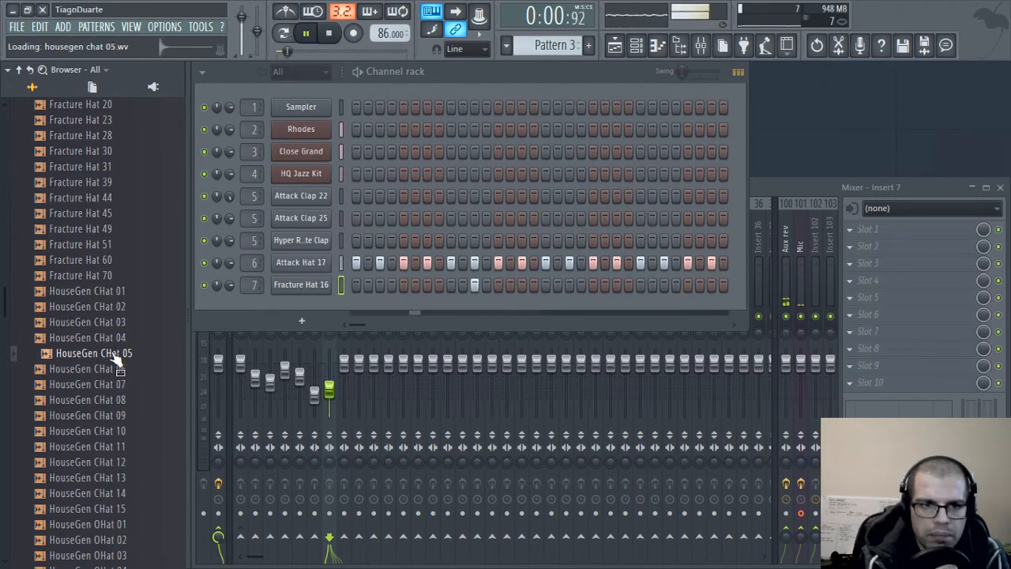
# - Add HouseGen CHat 05 as a new channel, fill each 4 steps with hits, and stop playback
pyautogui.moveTo(104, 354); pyautogui.dragTo(303, 308)
pyautogui.rightClick(305, 310)
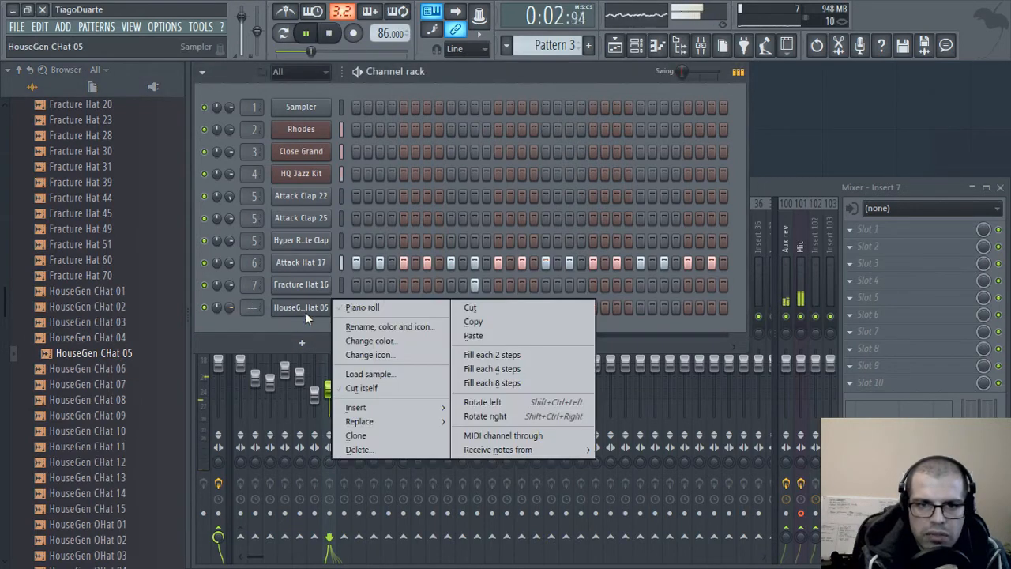
pyautogui.click(492, 369)
pyautogui.press('space')
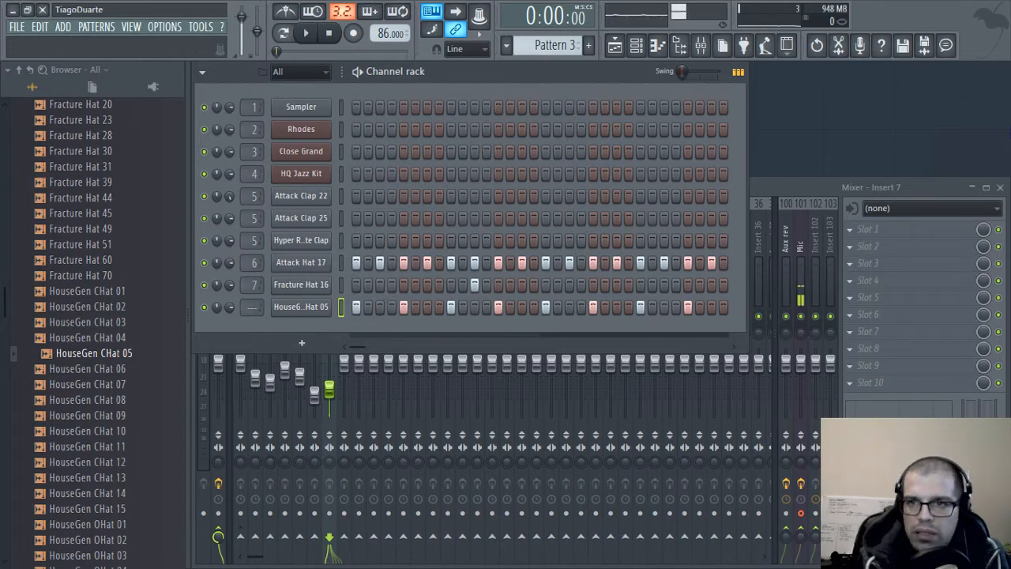
# - Show Shortcut panel 3 in the toolbar area and hide Shortcut panel 2
pyautogui.rightClick(894, 33)
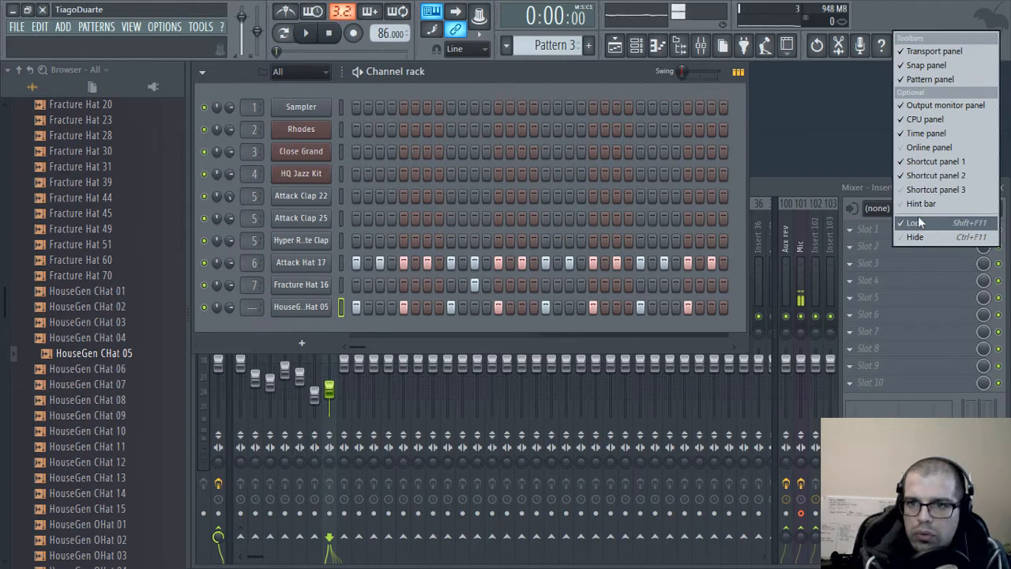
pyautogui.click(926, 191)
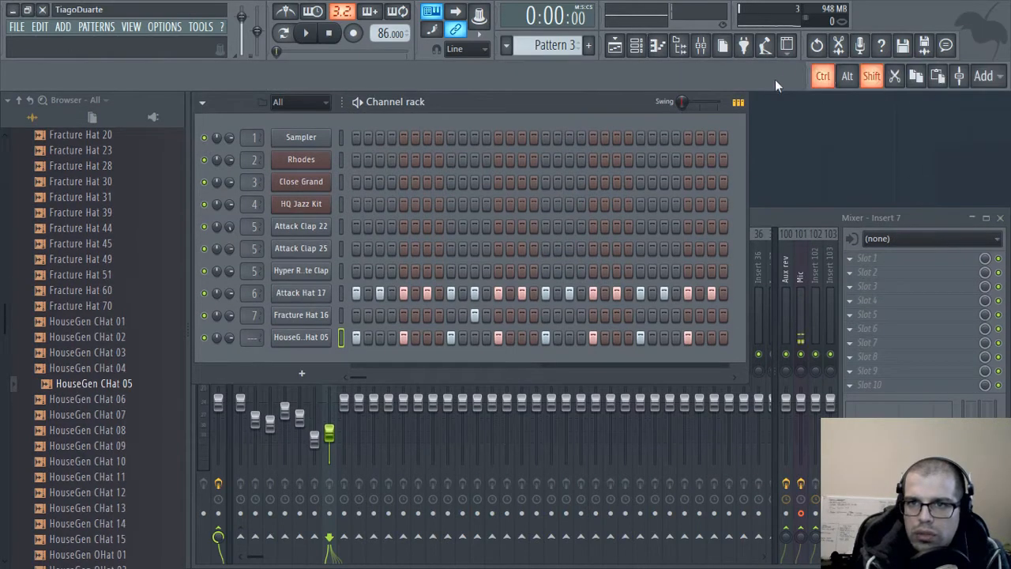
pyautogui.rightClick(689, 77)
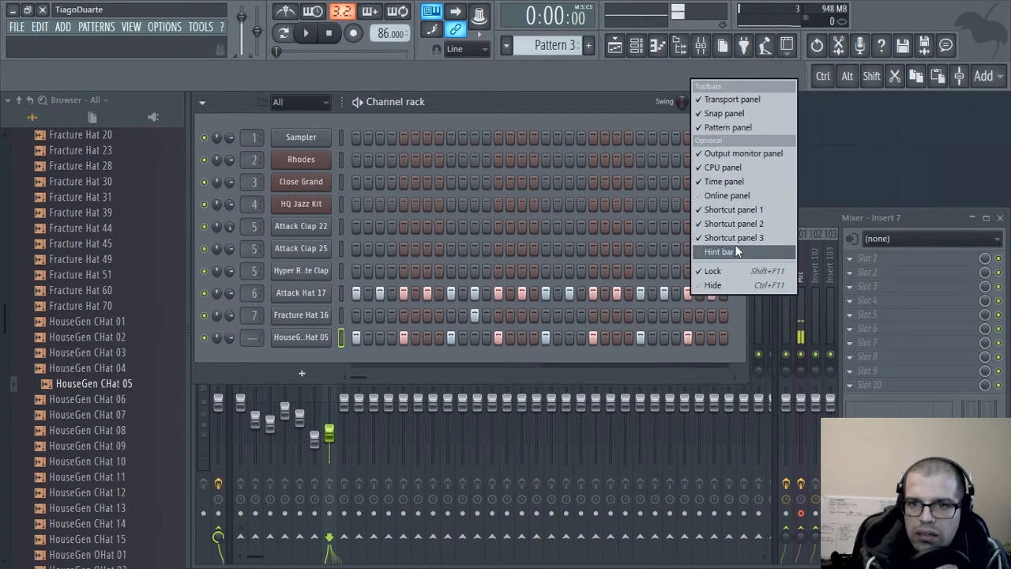
pyautogui.click(748, 225)
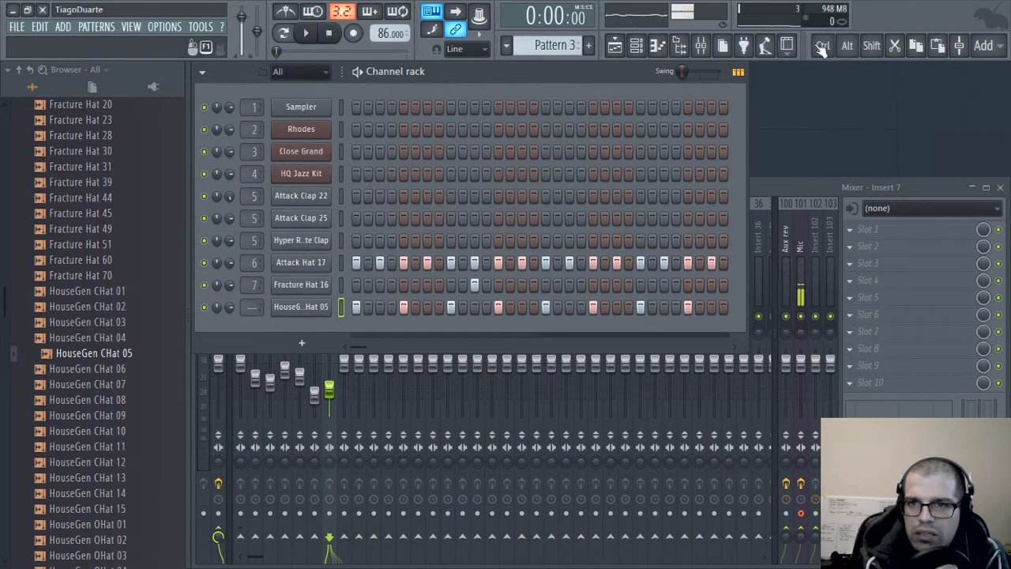
# - Lock the toolbar panel layout
pyautogui.rightClick(880, 22)
pyautogui.click(900, 212)
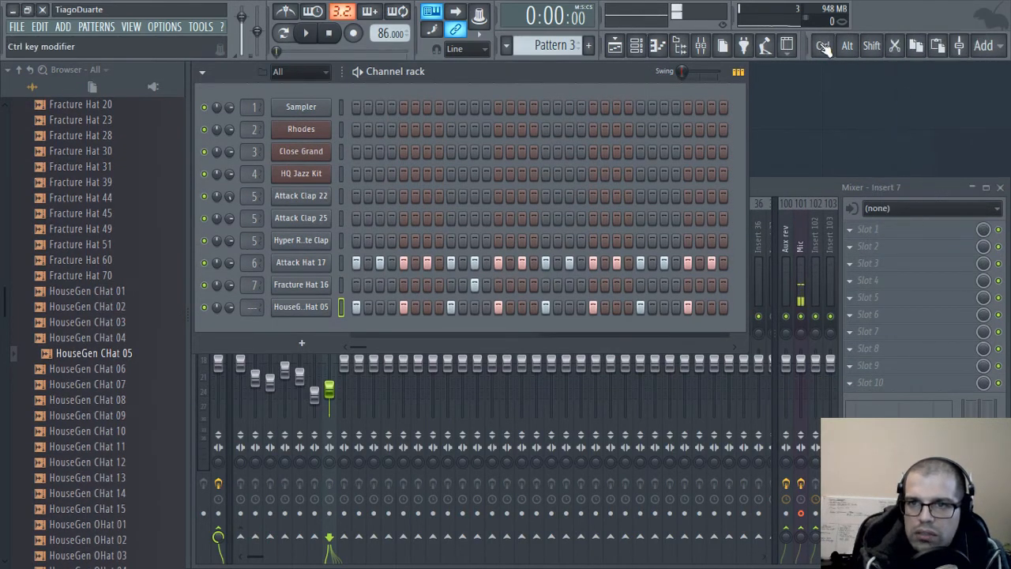
pyautogui.rightClick(905, 17)
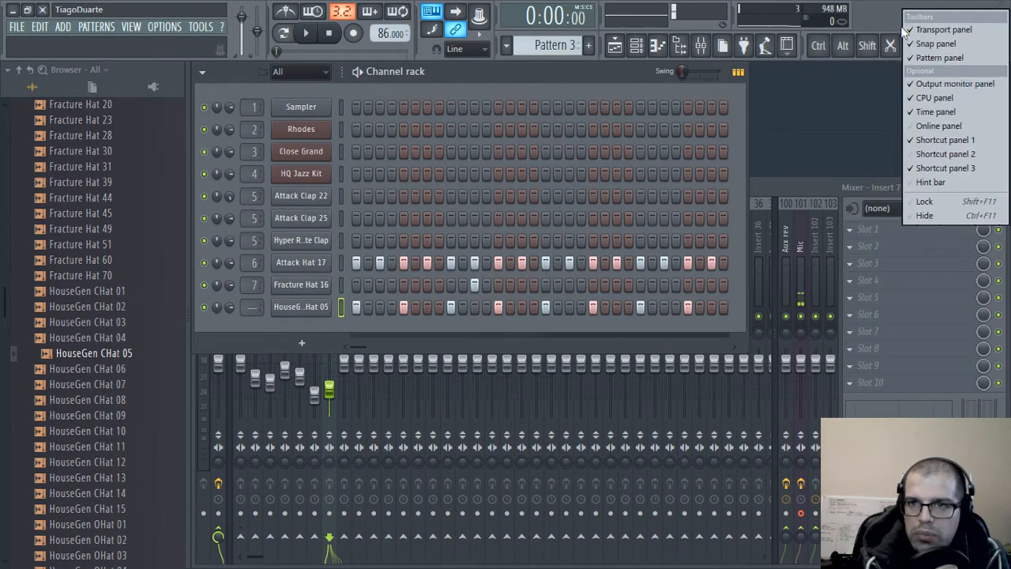
pyautogui.click(927, 202)
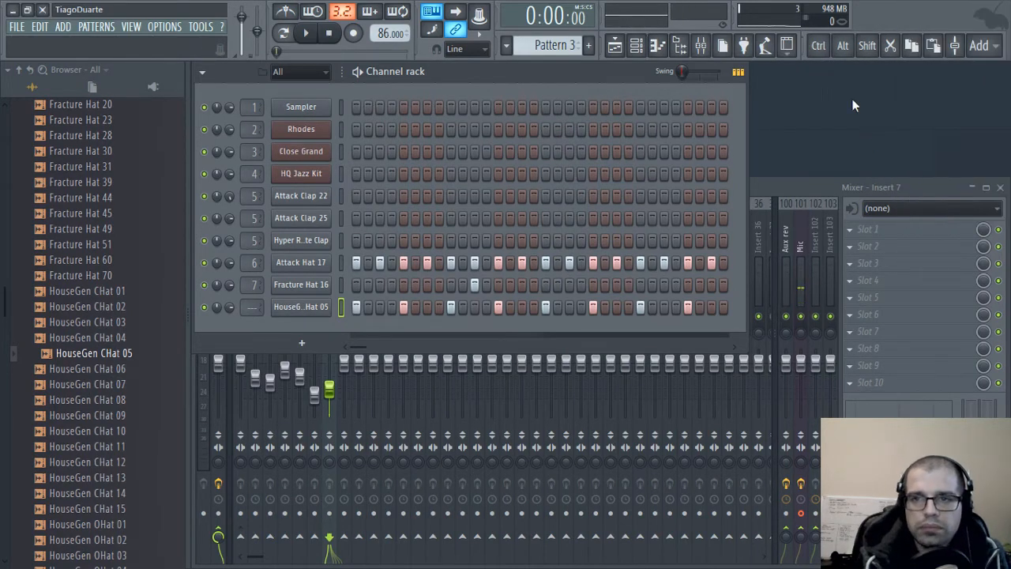
pyautogui.hotkey('ctrl', 'shift')
pyautogui.hotkey('ctrl', 'shift')
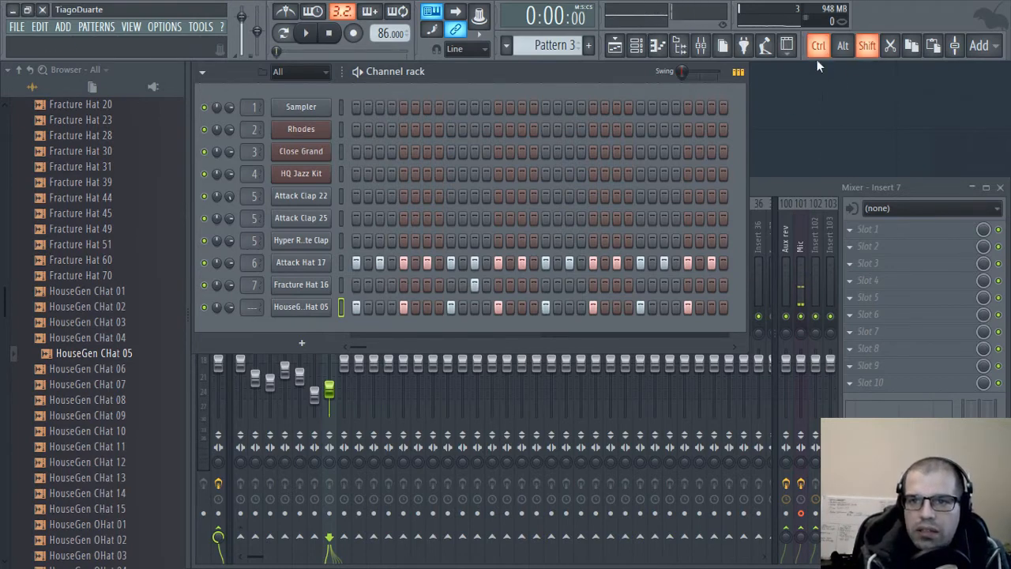
pyautogui.hotkey('ctrl', 'shift')
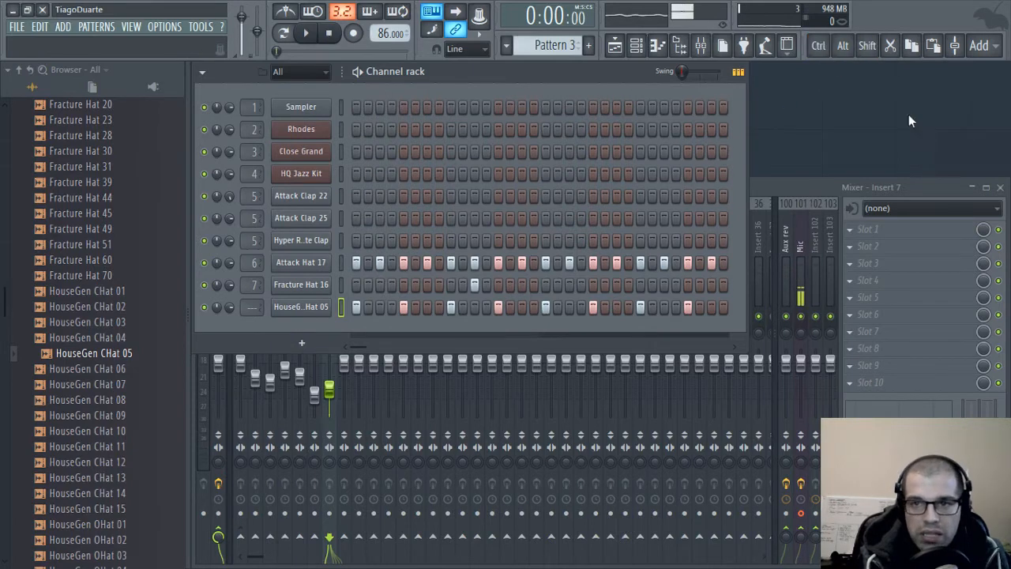
pyautogui.hotkey('ctrl', 'shift')
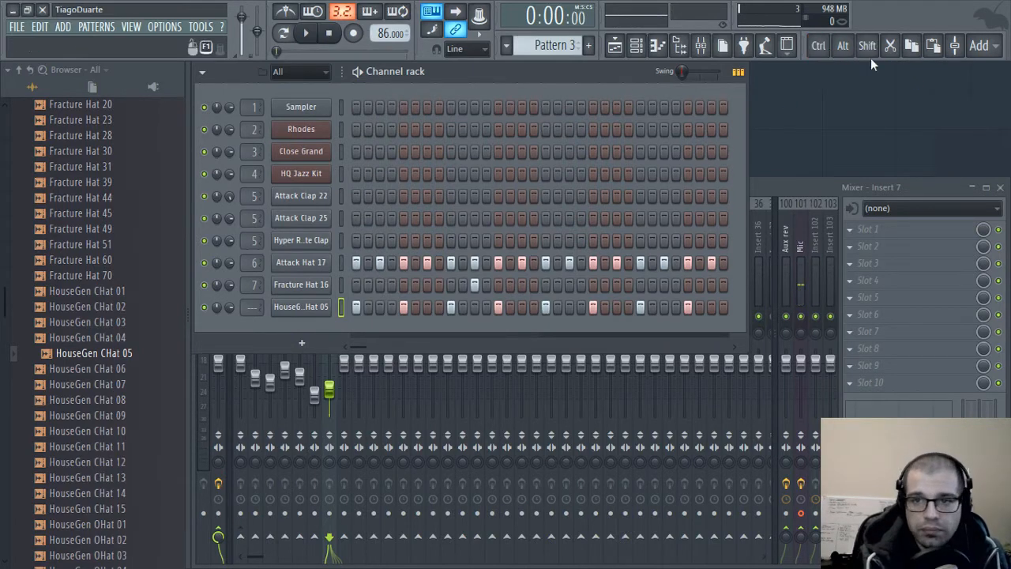
pyautogui.hotkey('ctrl', 'shift')
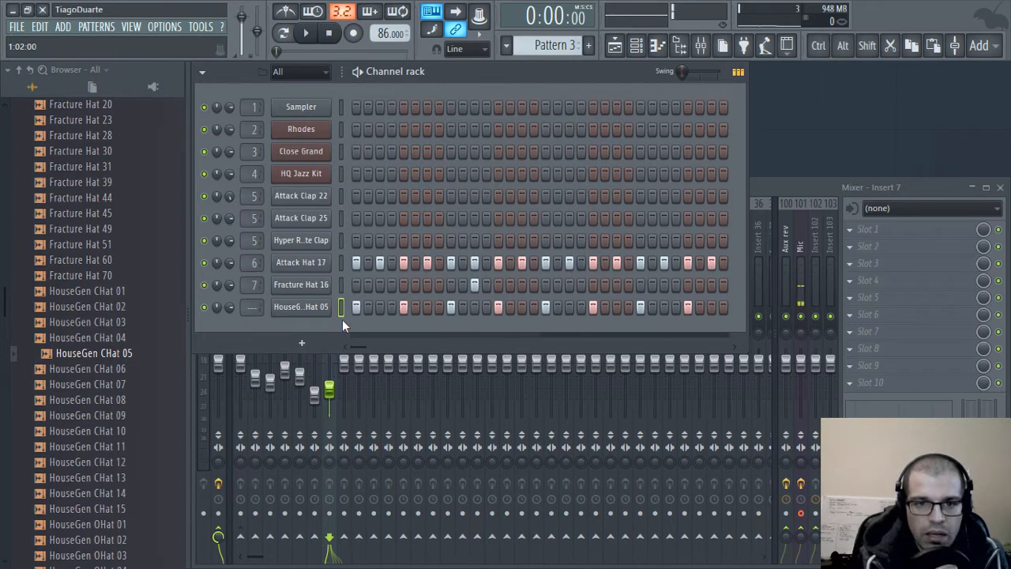
# - Shift the HouseGen CHat 05 channel's step pattern two steps to the right
pyautogui.hotkey('ctrl', 'shift')
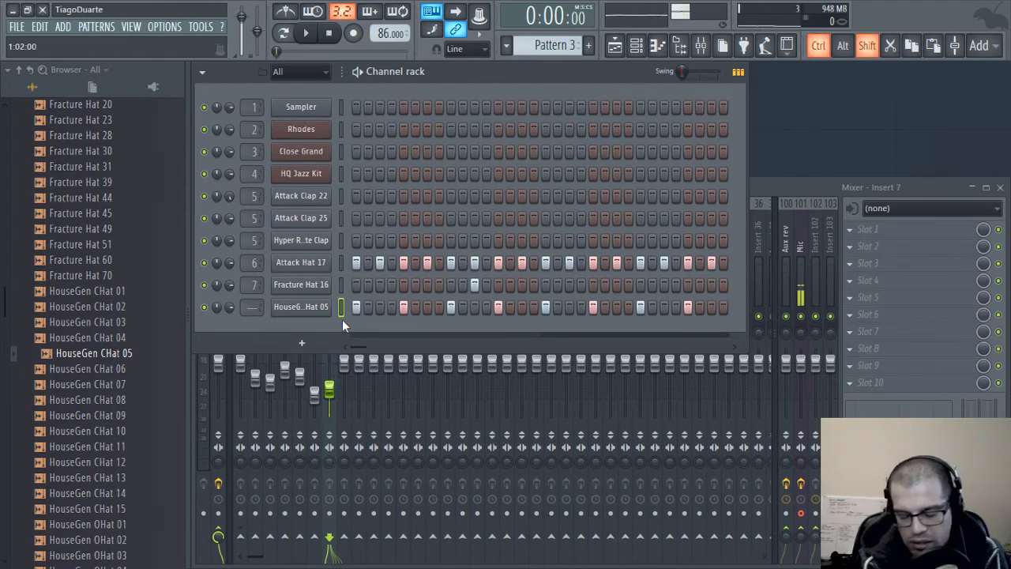
pyautogui.hotkey('ctrl', 'shift', 'Right')
pyautogui.hotkey('ctrl', 'shift', 'Right')
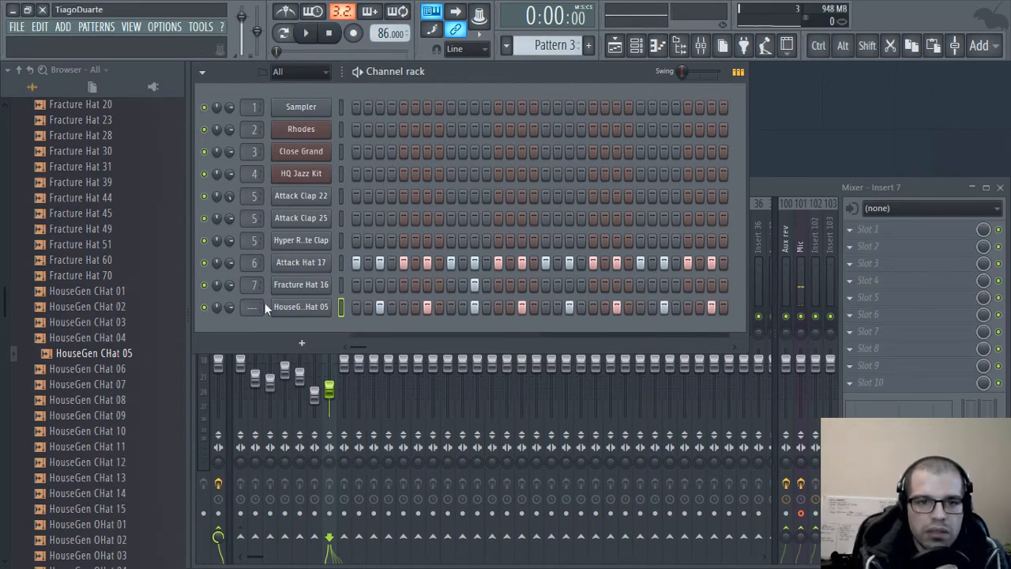
# - Assign the HouseGen CHat 05 channel to mixer track 8, panned 17% right at a reduced volume
pyautogui.scroll(9, 252, 307)
pyautogui.scroll(-1, 246, 308)
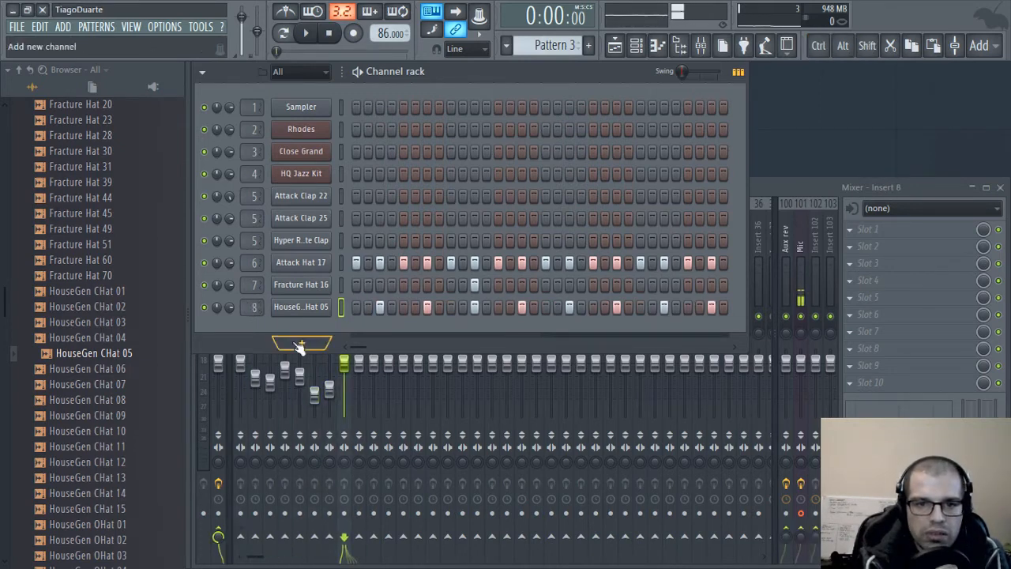
pyautogui.moveTo(344, 362); pyautogui.dragTo(344, 380)
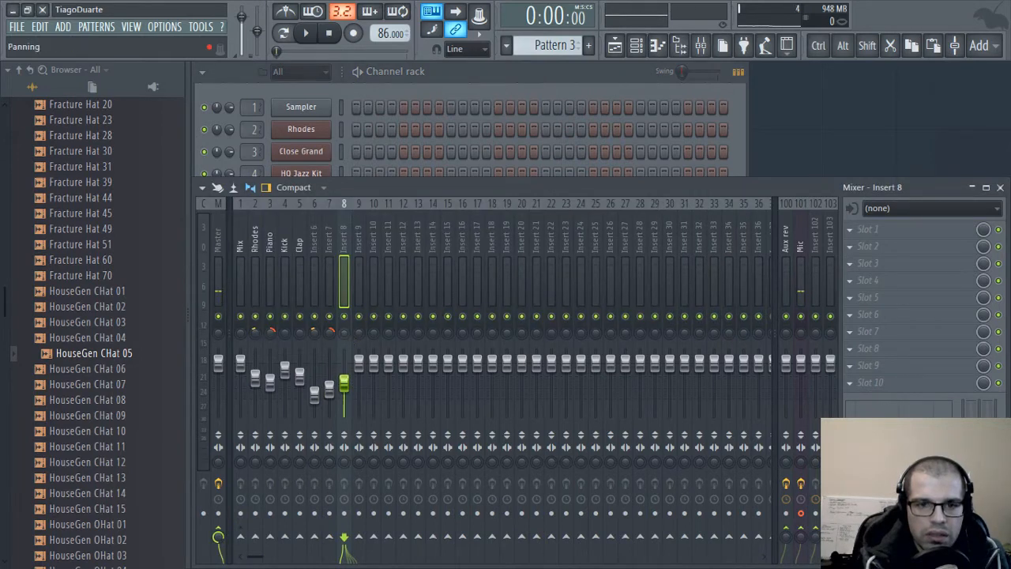
pyautogui.moveTo(345, 331); pyautogui.dragTo(345, 338)
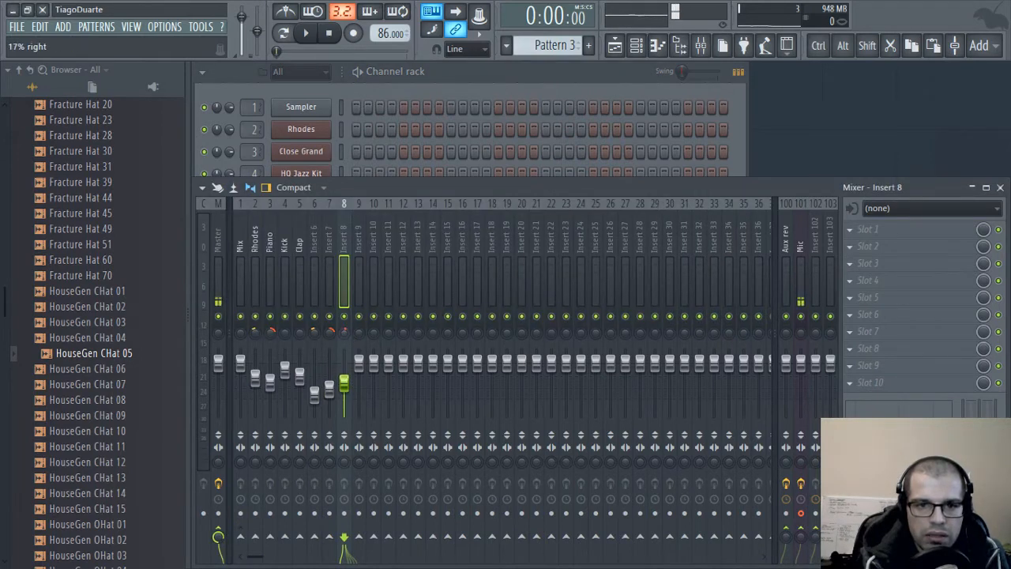
pyautogui.moveTo(343, 390); pyautogui.dragTo(344, 395)
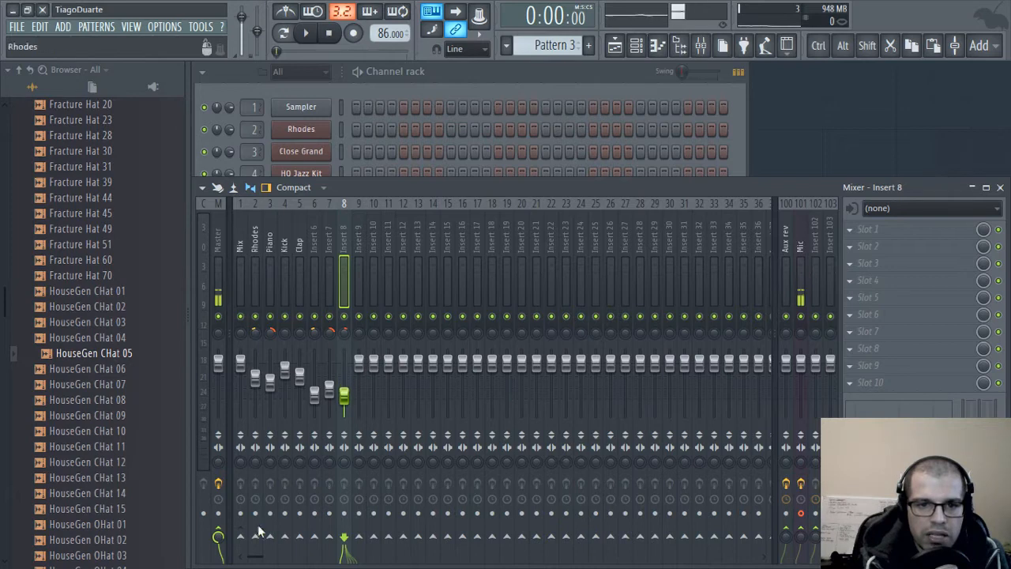
# - Route mixer track Insert 8 only to the Mix track and start playback
pyautogui.rightClick(240, 537)
pyautogui.click(296, 514)
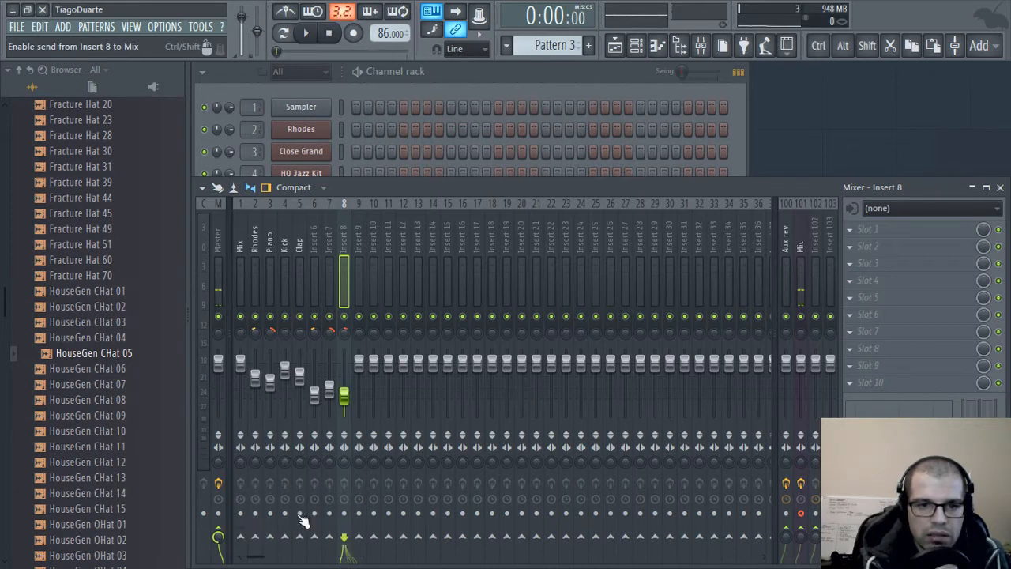
pyautogui.click(237, 233)
pyautogui.press('space')
# - Rename mixer track Insert 6 to Hi hats
pyautogui.click(313, 241)
pyautogui.doubleClick(313, 242)
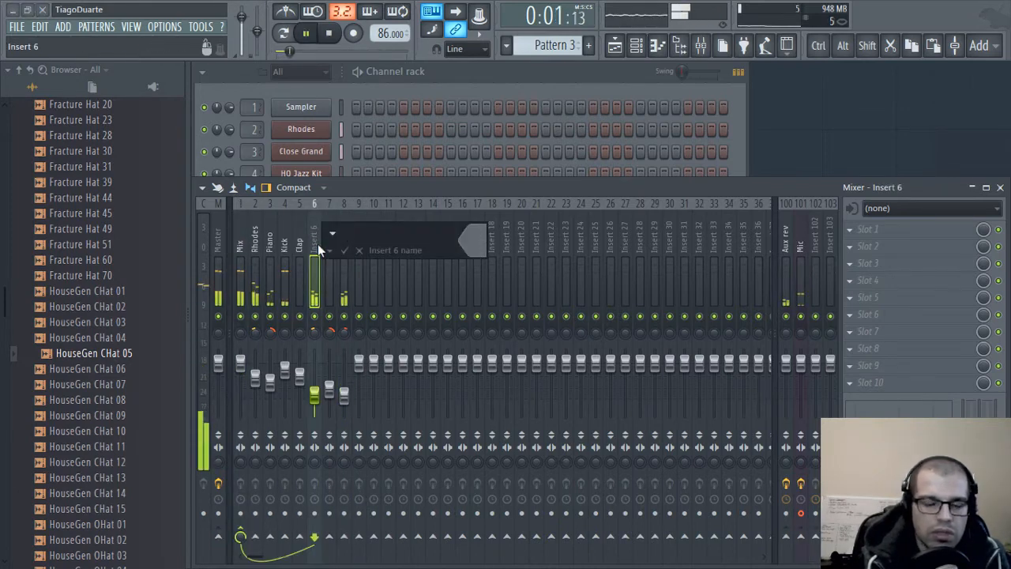
pyautogui.write('Hi hats')
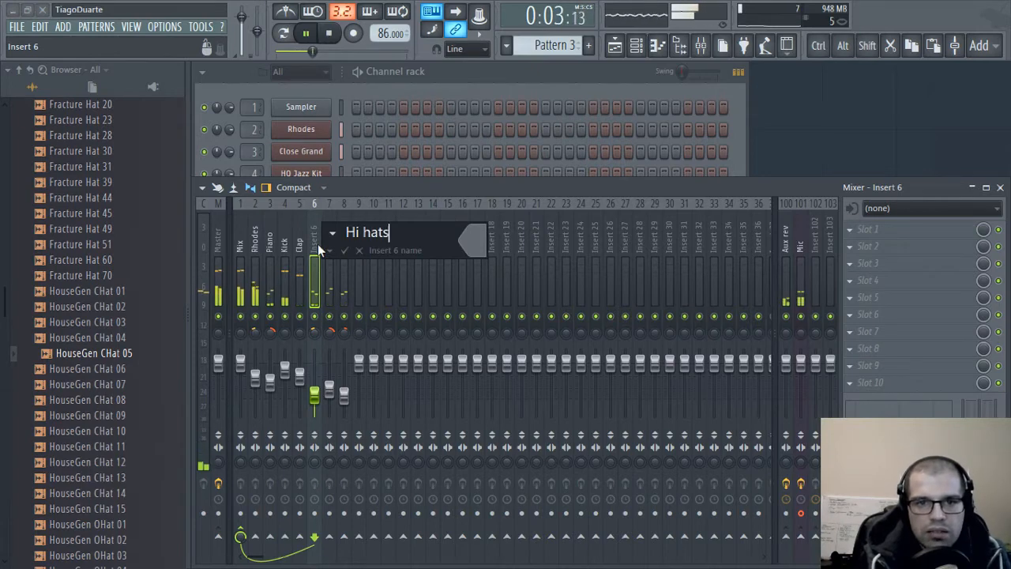
pyautogui.press('Return')
# - Rename mixer track Insert 7 to Hi hat 2 and Insert 8 to Hi hat 3
pyautogui.doubleClick(326, 247)
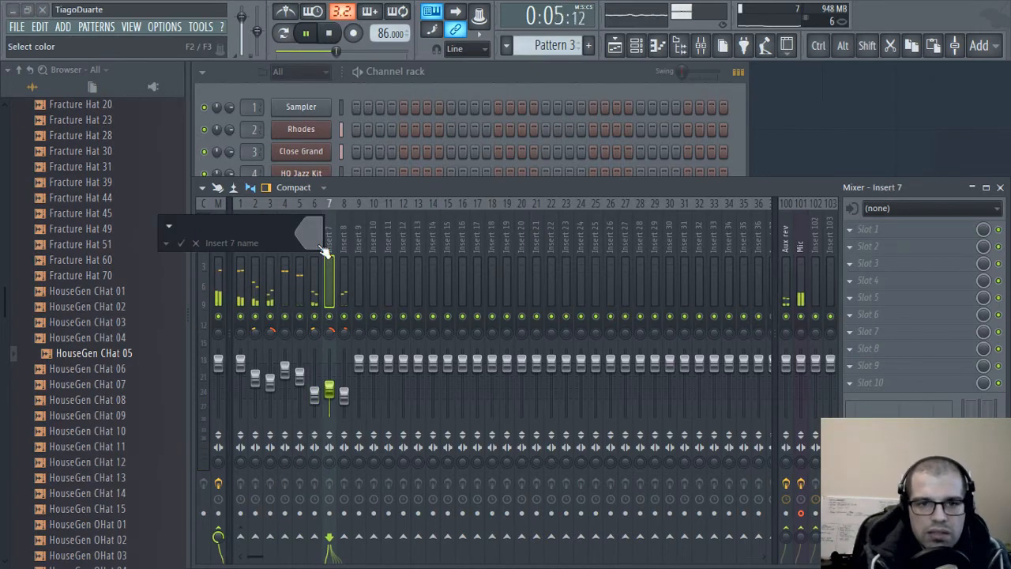
pyautogui.write('Hi hat 2')
pyautogui.press('Return')
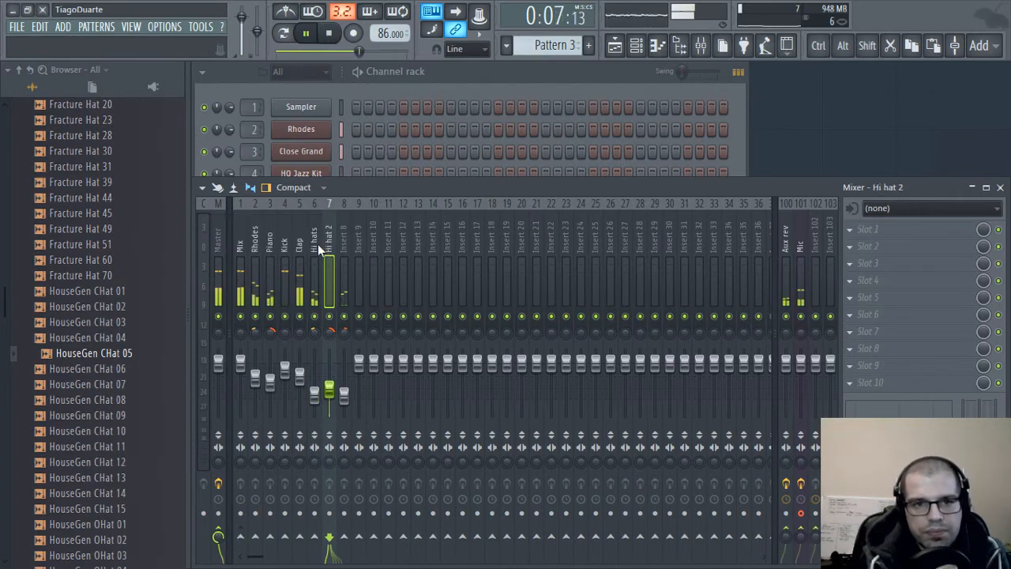
pyautogui.press('Right')
pyautogui.press('F2')
pyautogui.write('Hi hat 3')
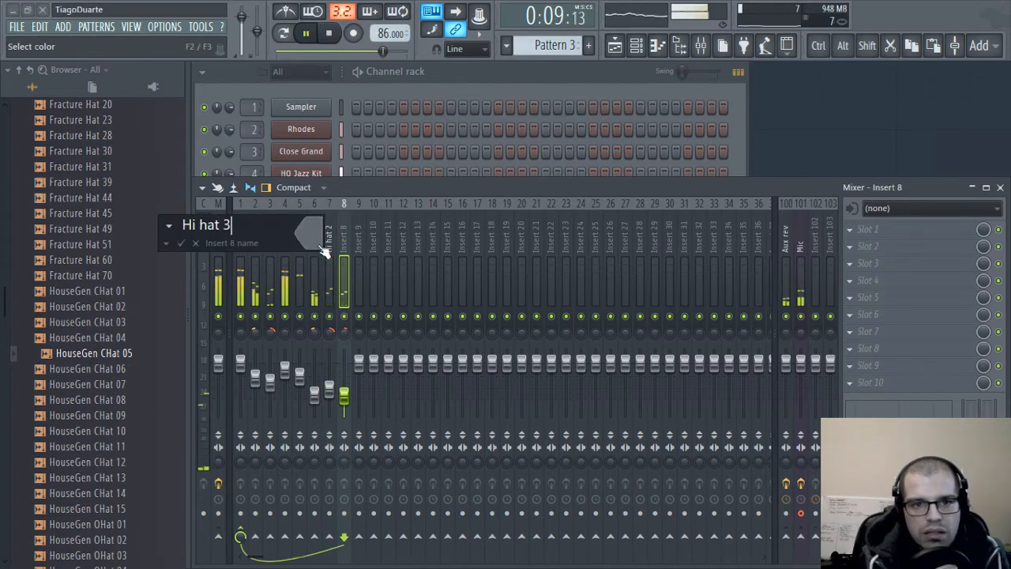
pyautogui.press('Return')
# - Rename mixer track 6 to Hi hat 1
pyautogui.press('Left')
pyautogui.press('Left')
pyautogui.press('F2')
pyautogui.press('BackSpace')
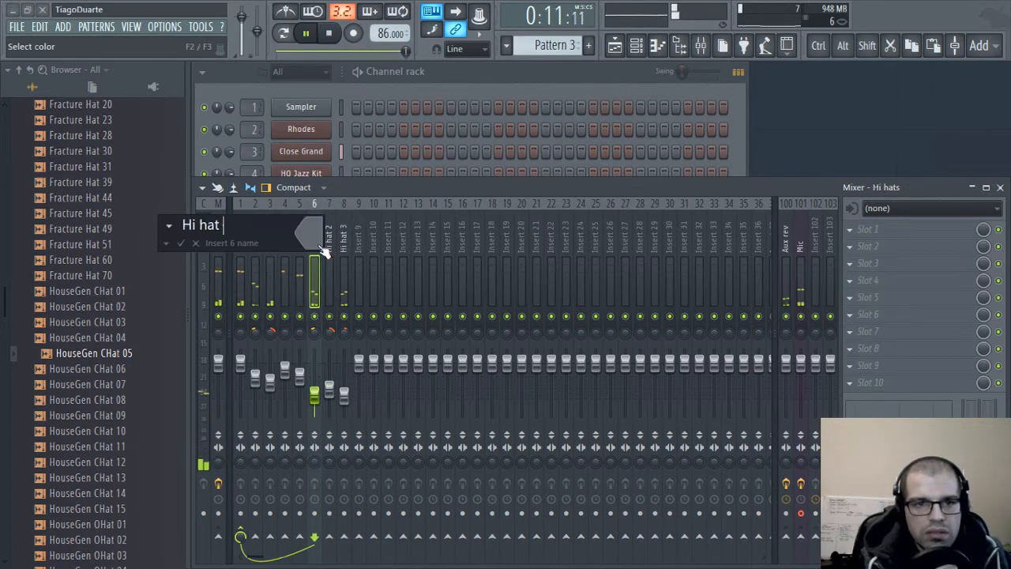
pyautogui.write('1')
pyautogui.press('Return')
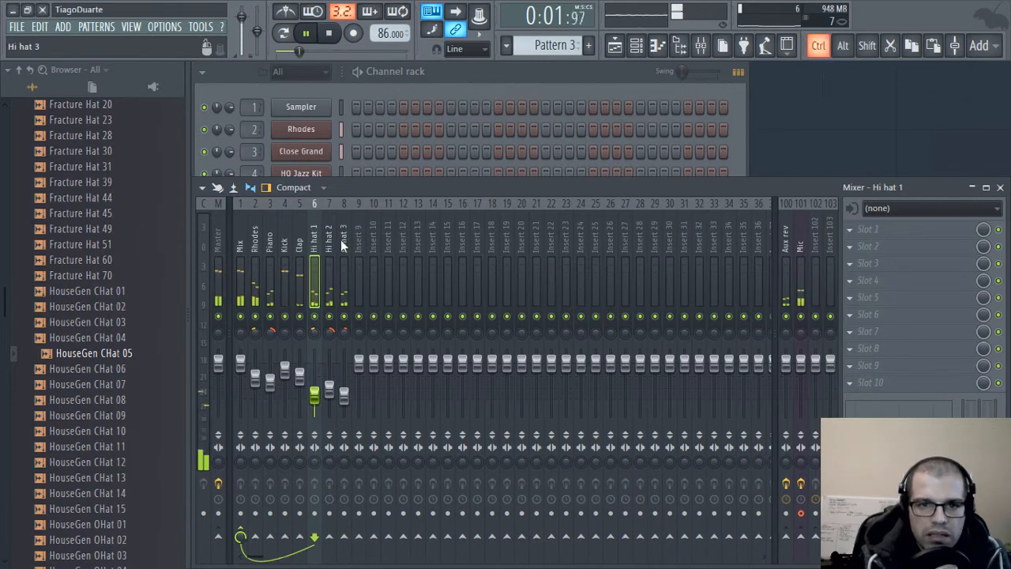
# - Lower the three hi hat tracks together, with Hi hat 1 slightly further down and Hi hat 3 at about 24% volume
pyautogui.moveTo(343, 240); pyautogui.dragTo(316, 236)
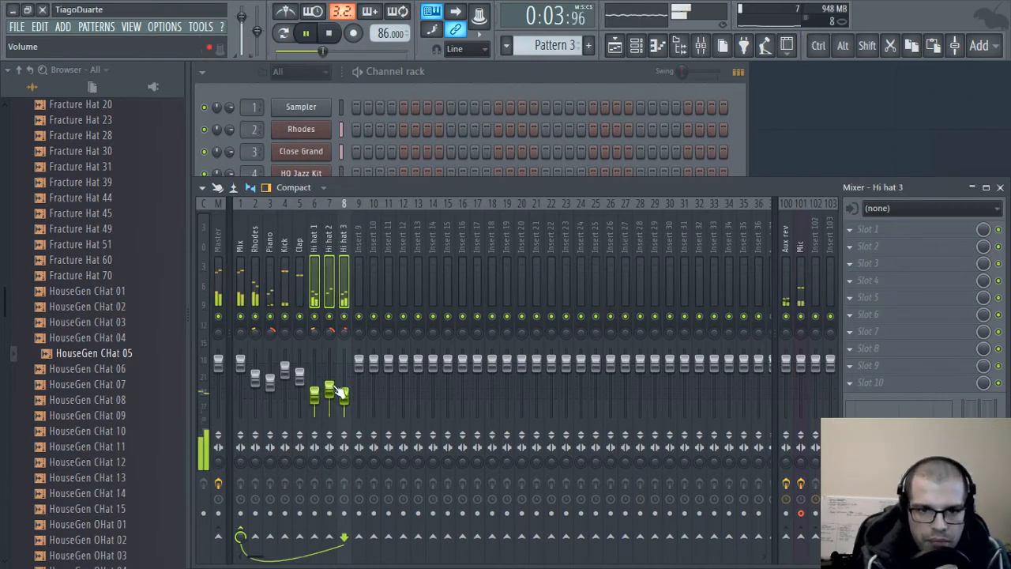
pyautogui.moveTo(332, 389); pyautogui.dragTo(332, 401)
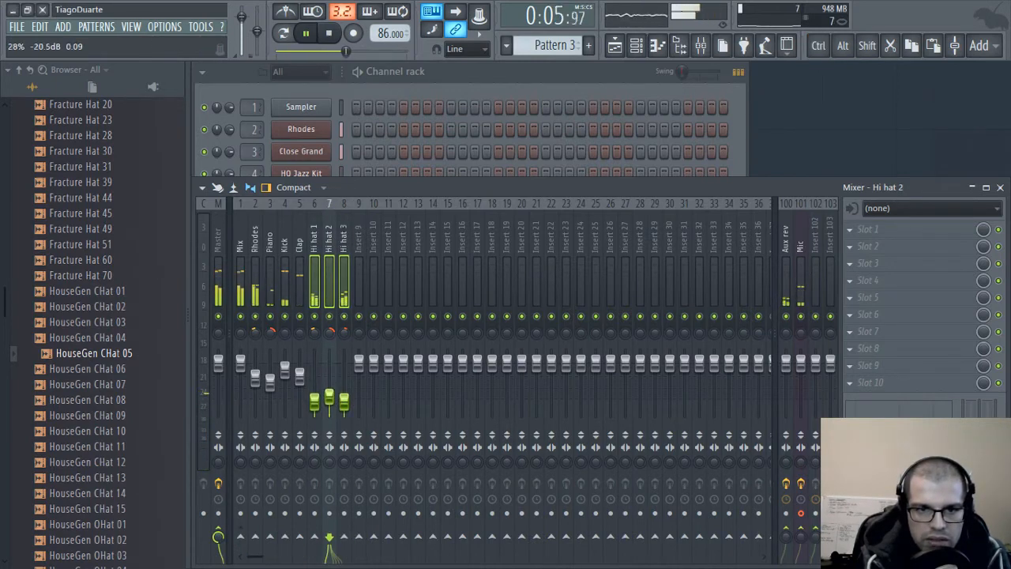
pyautogui.click(346, 237)
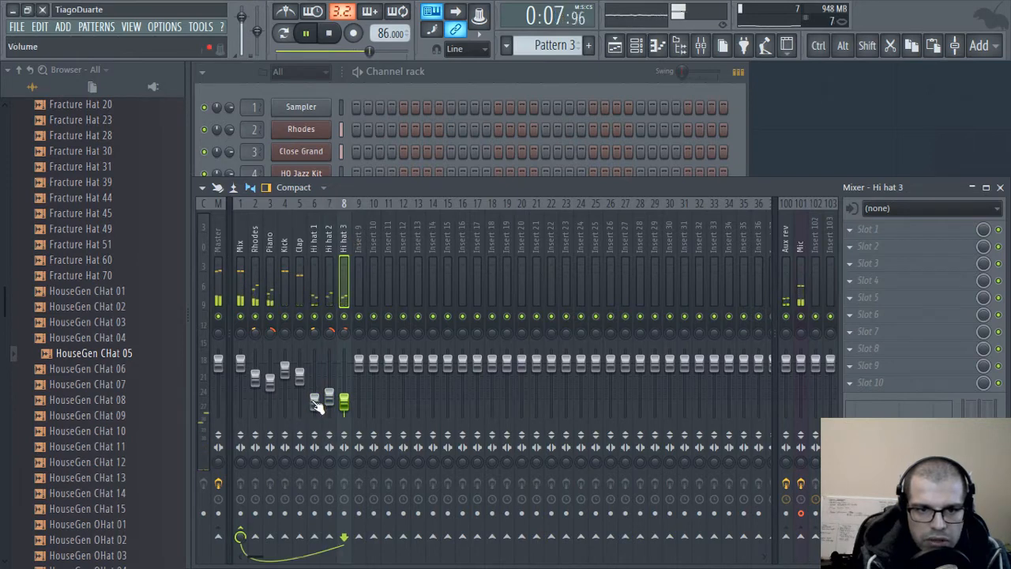
pyautogui.moveTo(315, 401); pyautogui.dragTo(351, 410)
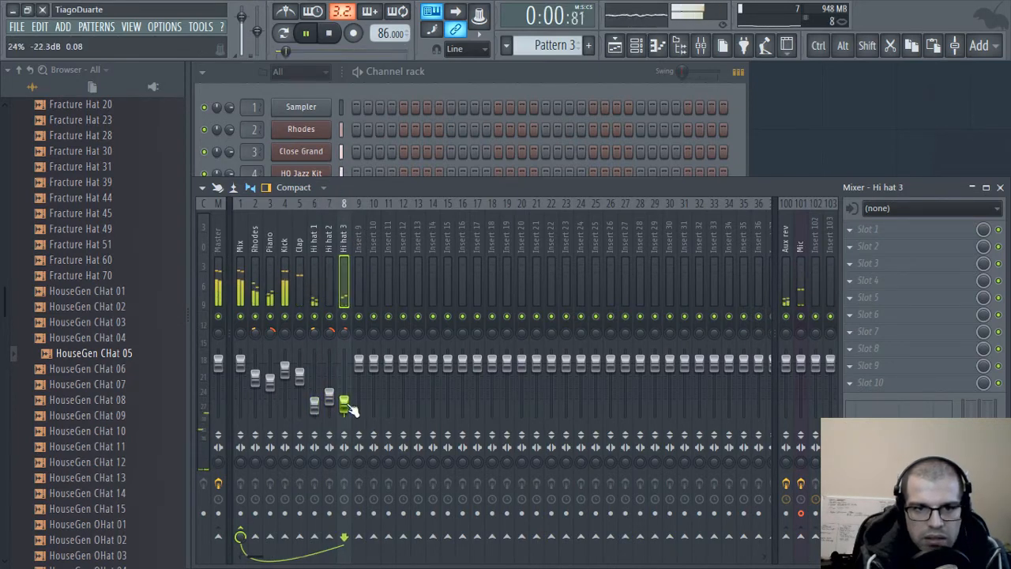
# - Load Fruity Parametric EQ 2 in the first effect slot of the Rhodes mixer track and stop playback
pyautogui.click(287, 245)
pyautogui.click(266, 245)
pyautogui.click(255, 243)
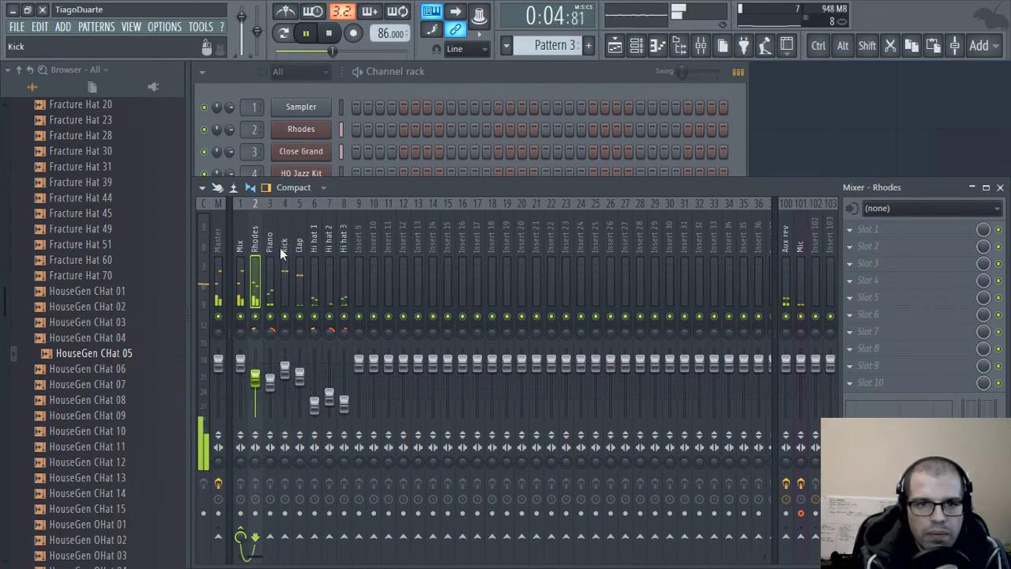
pyautogui.click(269, 244)
pyautogui.click(254, 240)
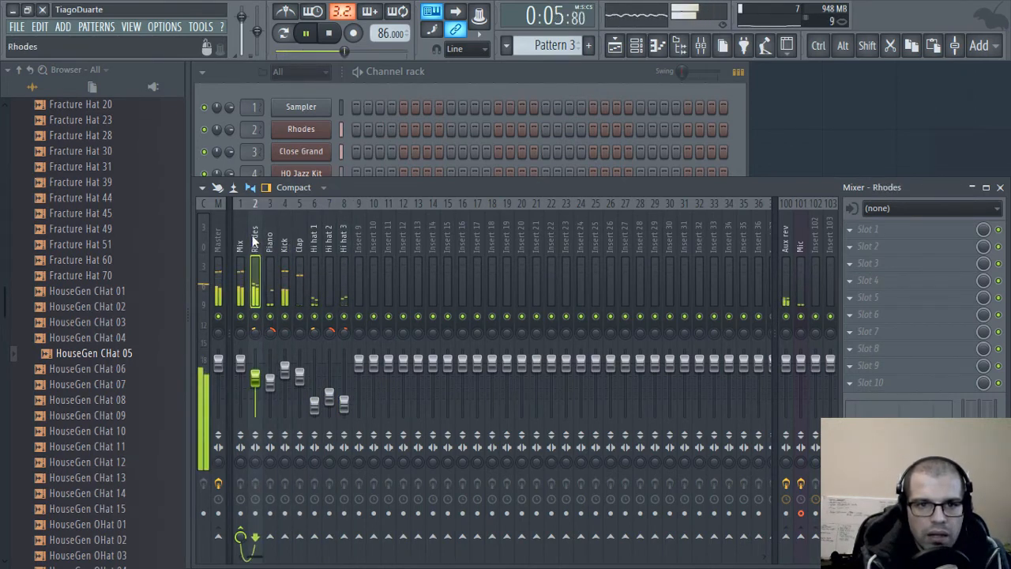
pyautogui.click(876, 227)
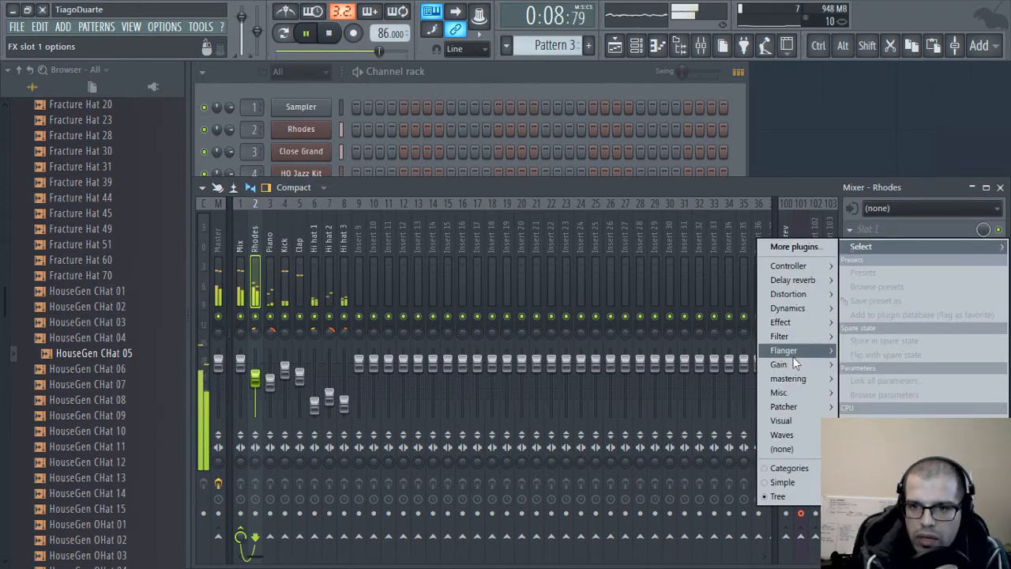
pyautogui.moveTo(799, 336)
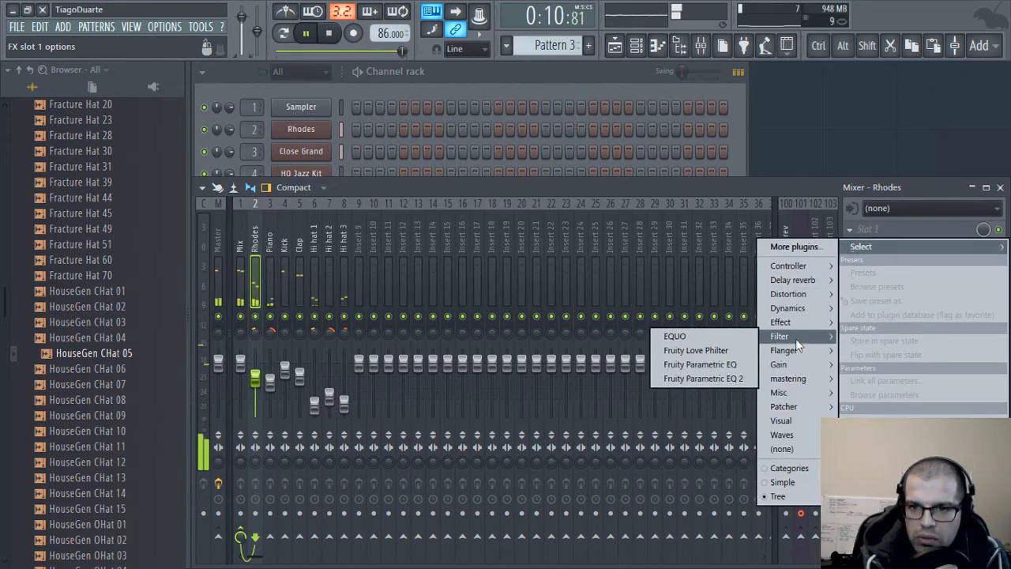
pyautogui.click(703, 379)
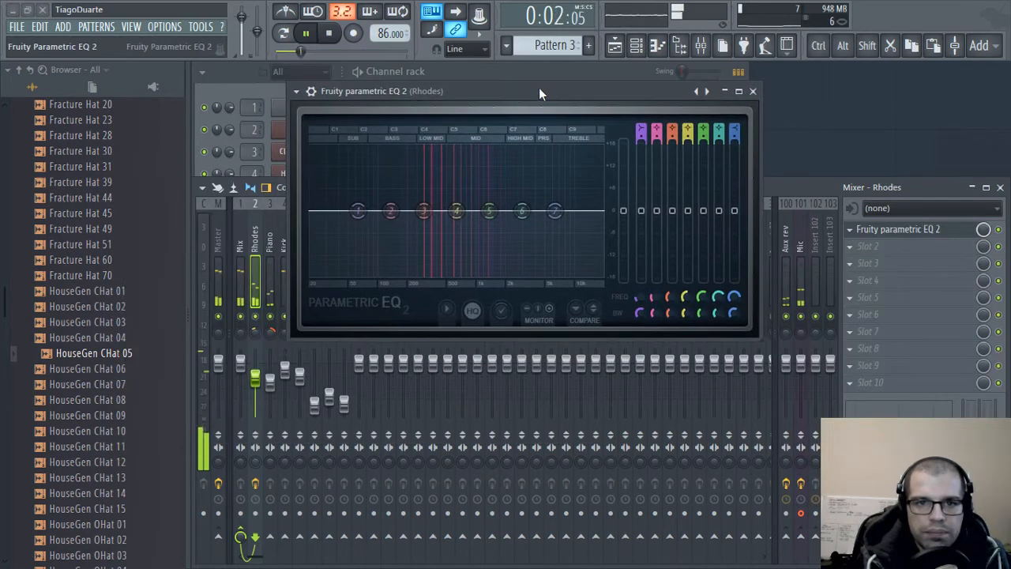
pyautogui.press('space')
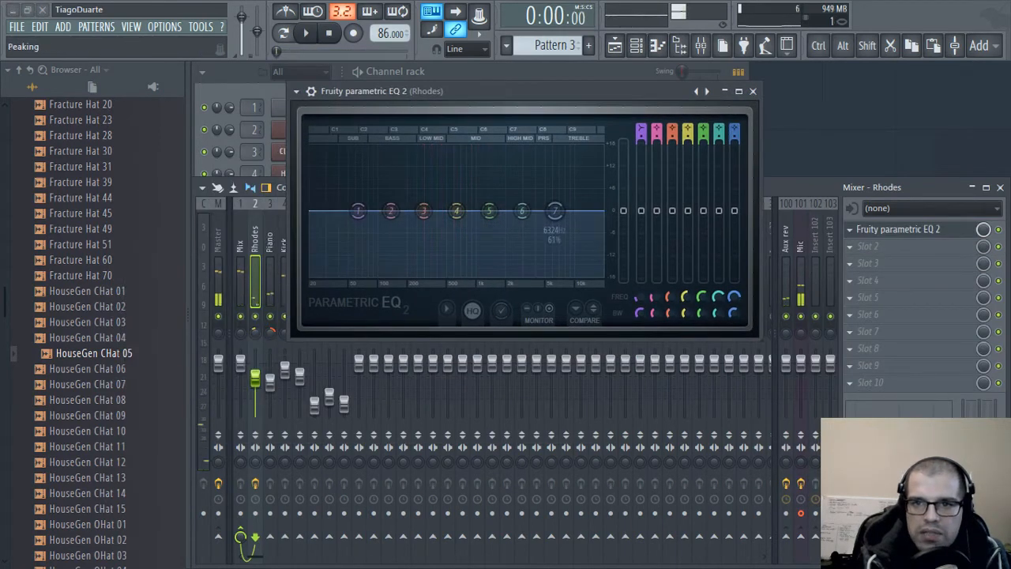
# - Make band 7 of the Rhodes EQ a low-pass filter and lower its cutoff frequency during playback
pyautogui.scroll(4, 734, 132)
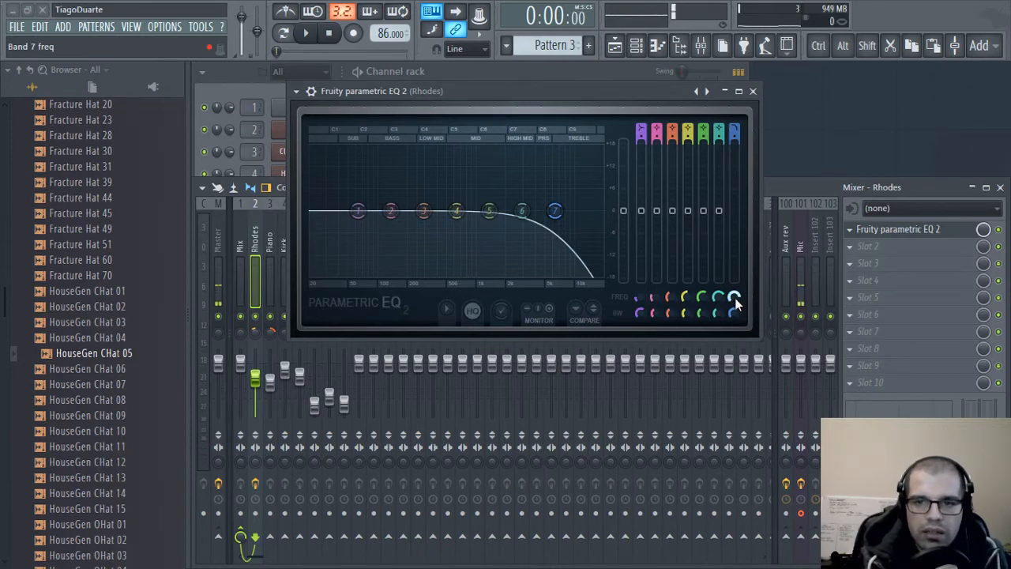
pyautogui.press('space')
pyautogui.moveTo(735, 298); pyautogui.dragTo(735, 347)
pyautogui.click(753, 91)
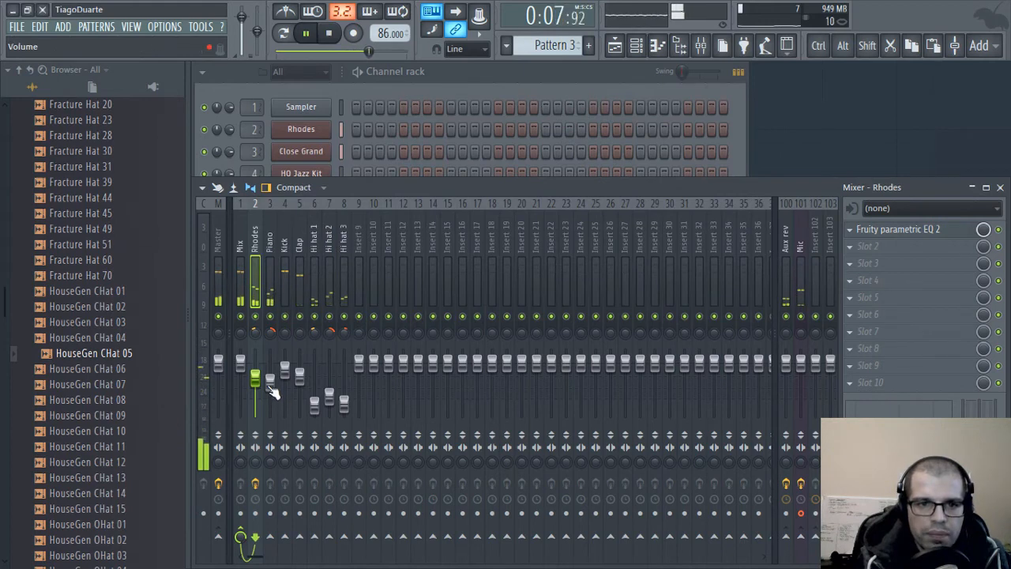
# - Lower the Piano mixer track's volume to about 30% and slightly adjust the Rhodes track's fader
pyautogui.moveTo(269, 382); pyautogui.dragTo(278, 413)
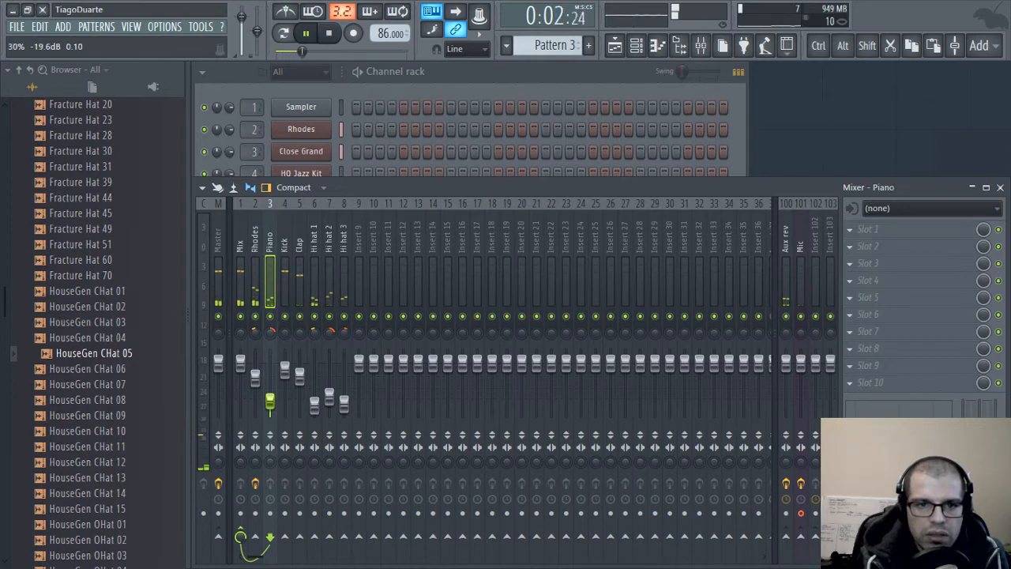
pyautogui.click(254, 377)
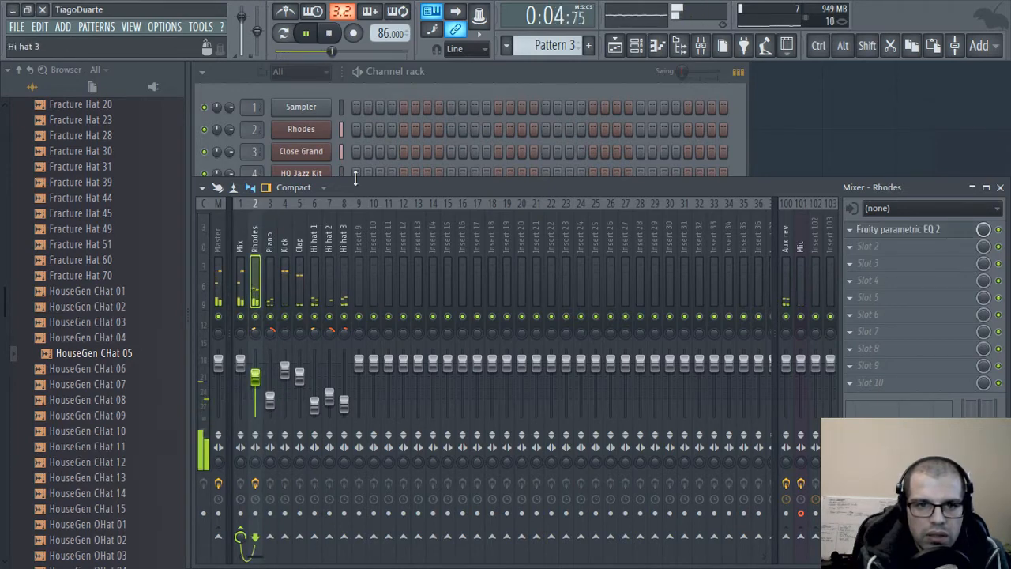
# - Switch to the empty Pattern 4 and place it on playlist Track 4 at bar 4
pyautogui.click(453, 73)
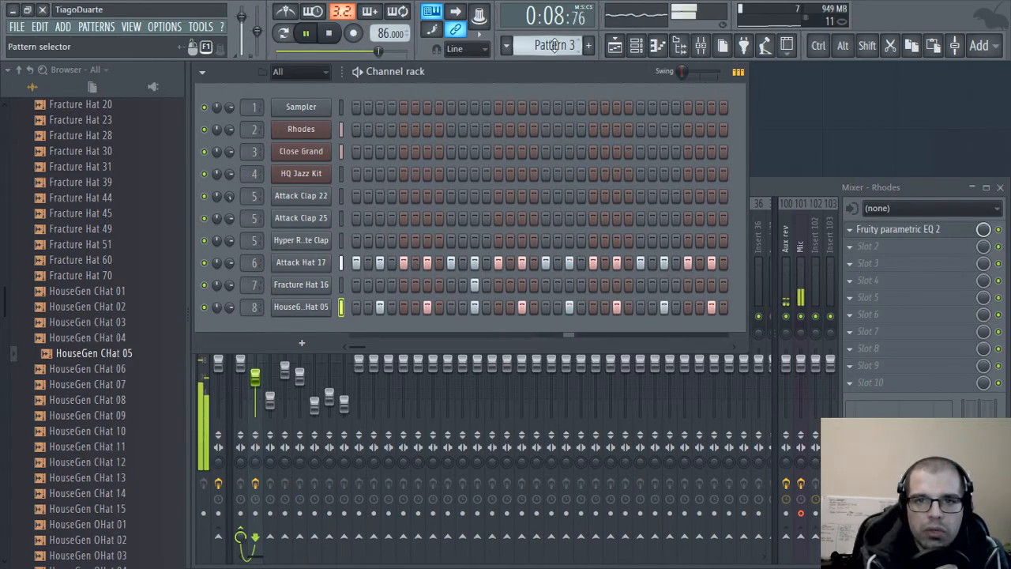
pyautogui.scroll(-1, 555, 45)
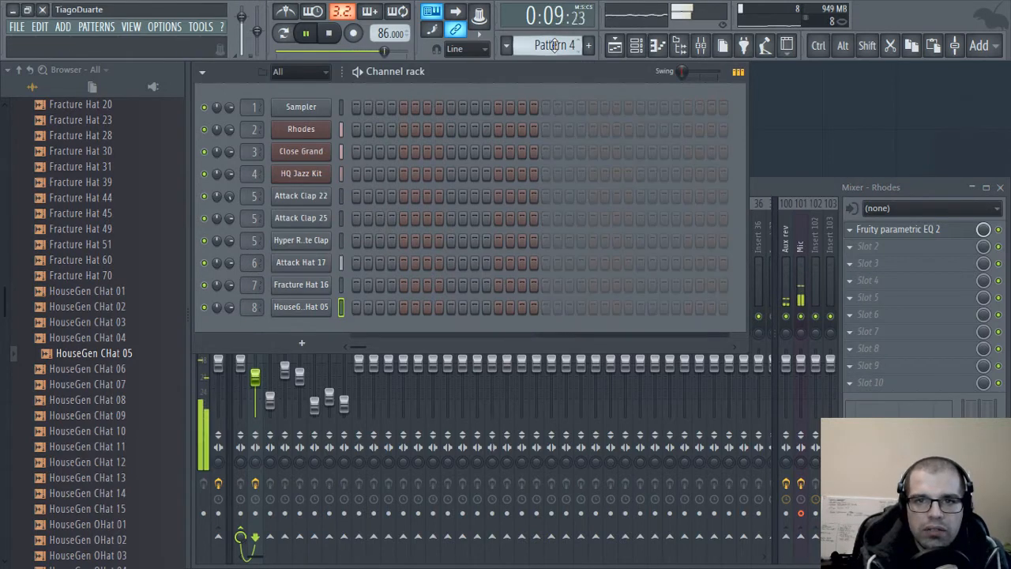
pyautogui.click(615, 49)
pyautogui.click(537, 255)
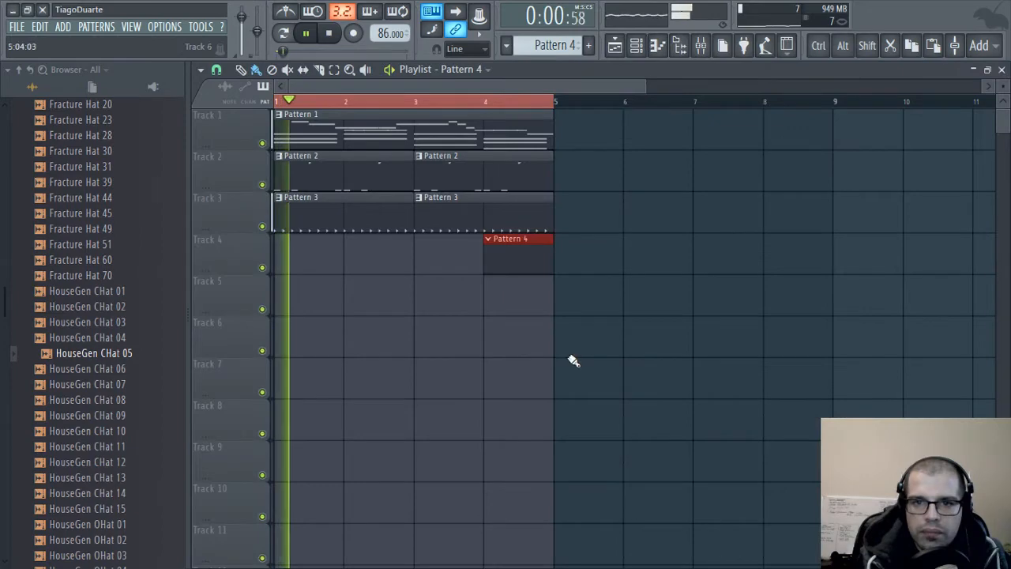
pyautogui.click(1003, 70)
# - Add descending Hi Tom, Mid Tom and Lo Tom hits across bar 2 of the HQ Jazz Kit piano roll in Pattern 4
pyautogui.rightClick(300, 174)
pyautogui.click(359, 172)
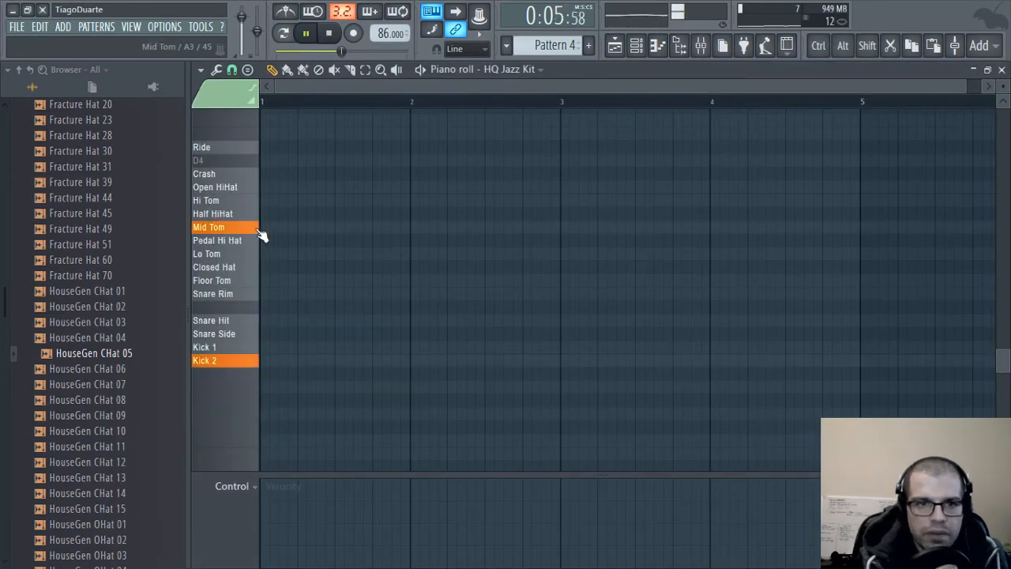
pyautogui.click(500, 202)
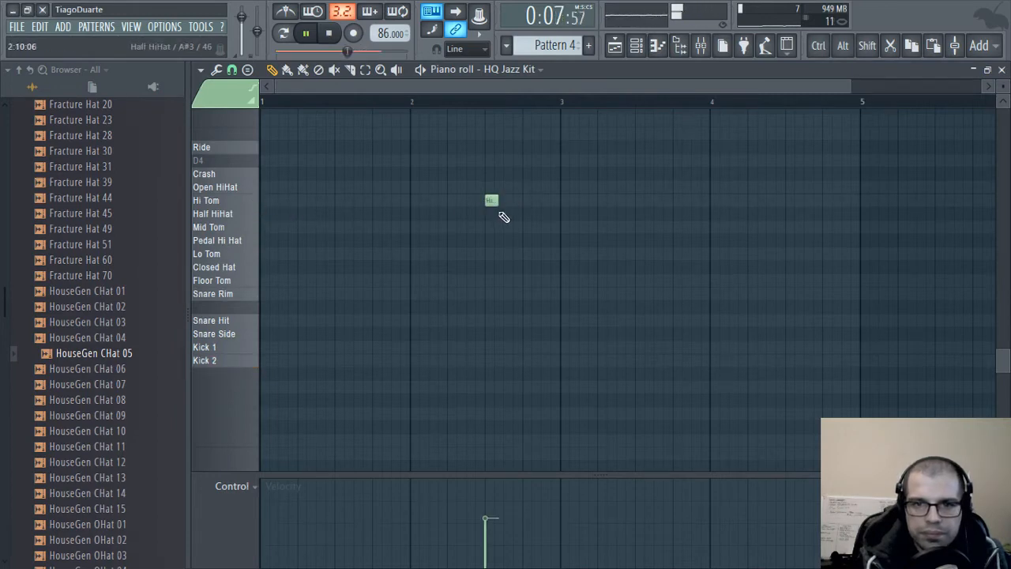
pyautogui.moveTo(489, 201); pyautogui.dragTo(475, 202)
pyautogui.click(511, 228)
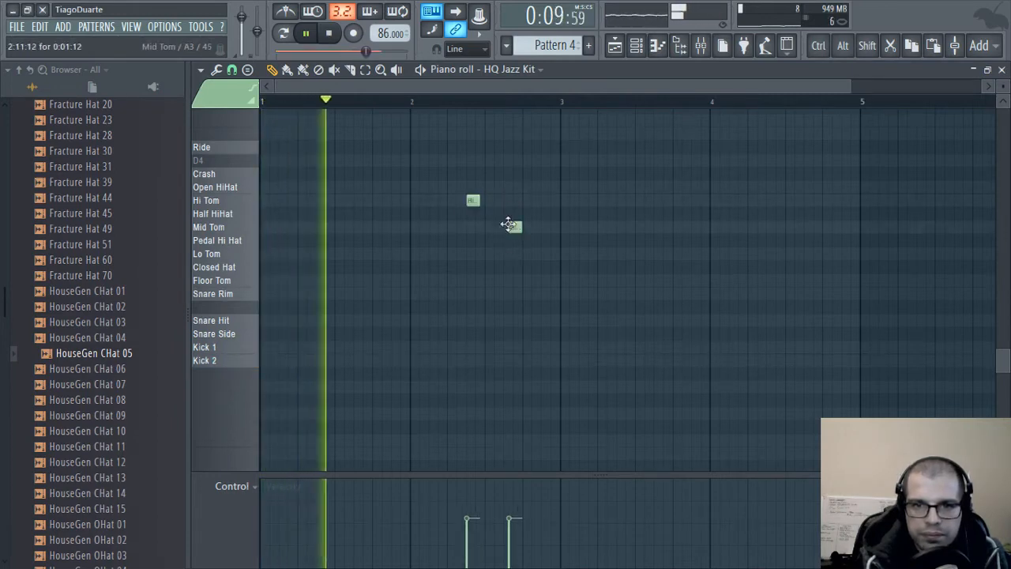
pyautogui.click(544, 255)
# - Move the three tom notes together one bar earlier into bar 1, check Pattern 4 in the playlist and return to the piano roll
pyautogui.moveTo(577, 284); pyautogui.dragTo(434, 169)
pyautogui.moveTo(472, 200); pyautogui.dragTo(324, 192)
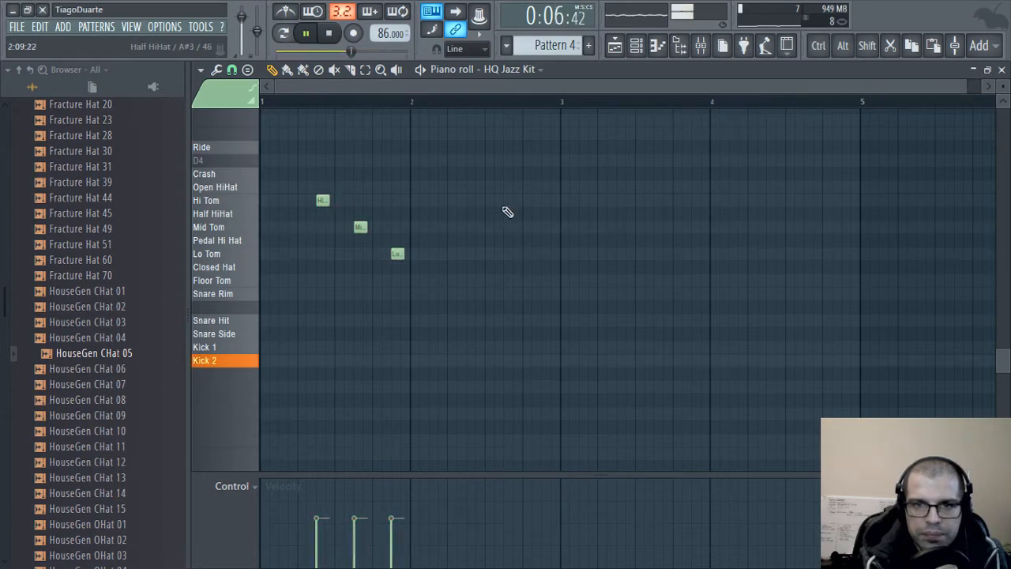
pyautogui.click(614, 46)
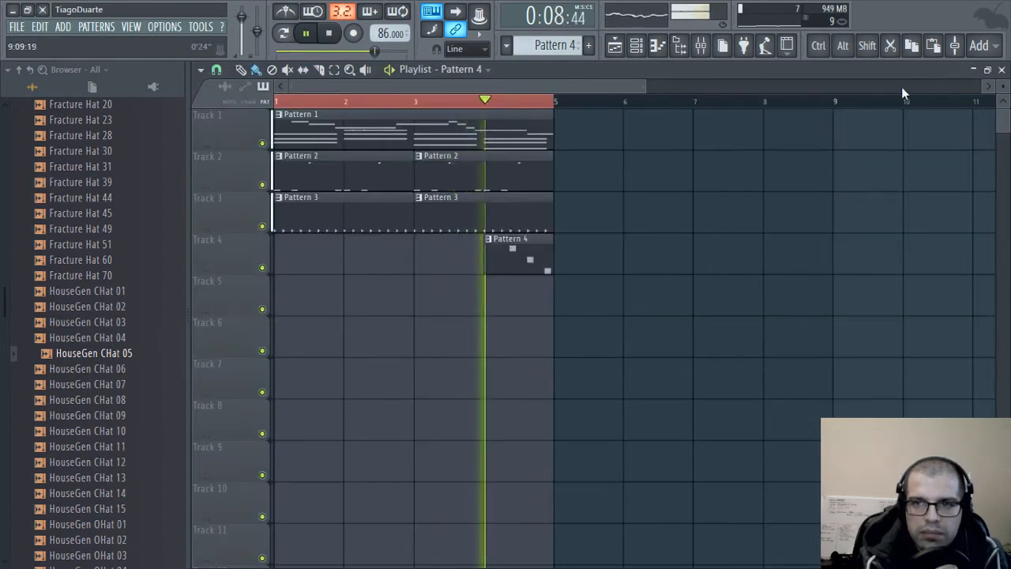
pyautogui.press('F7')
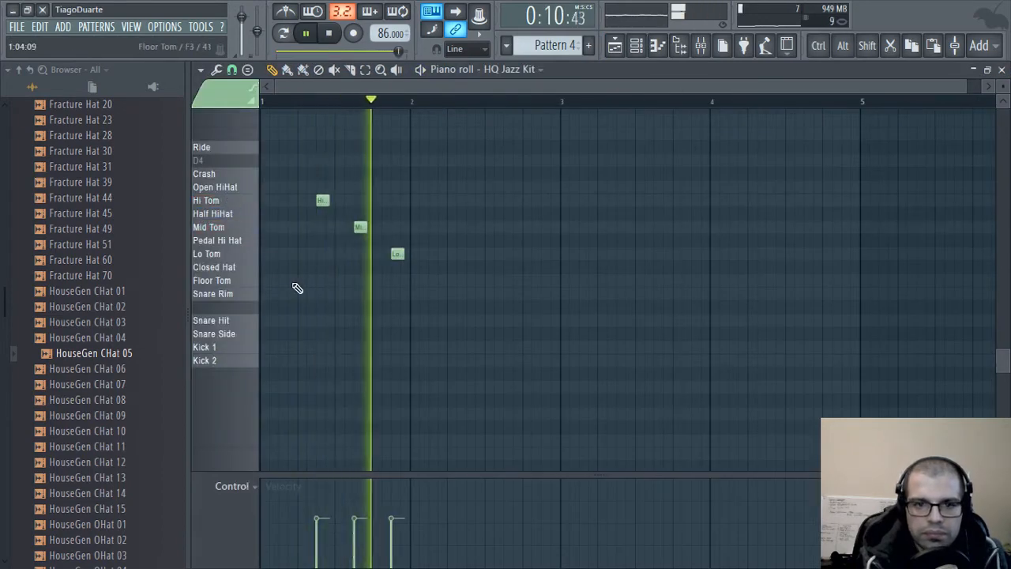
# - Set the song playback position to bar 4 in the playlist and play the tom pattern in the piano roll
pyautogui.keyDown('ctrl'); pyautogui.scroll(2, 375, 292); pyautogui.keyUp('ctrl')
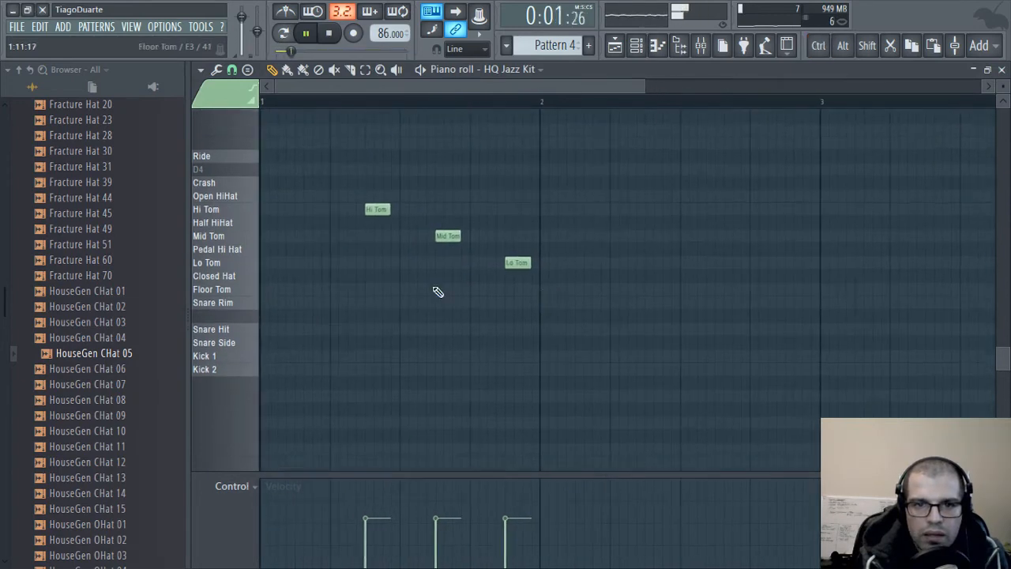
pyautogui.press('space')
pyautogui.click(616, 49)
pyautogui.click(489, 104)
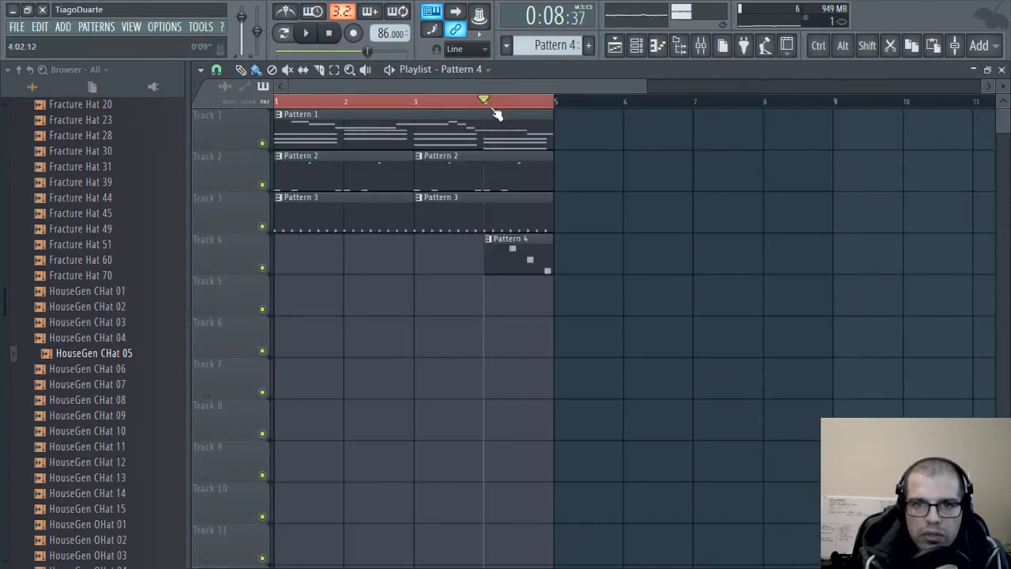
pyautogui.click(1002, 70)
pyautogui.press('space')
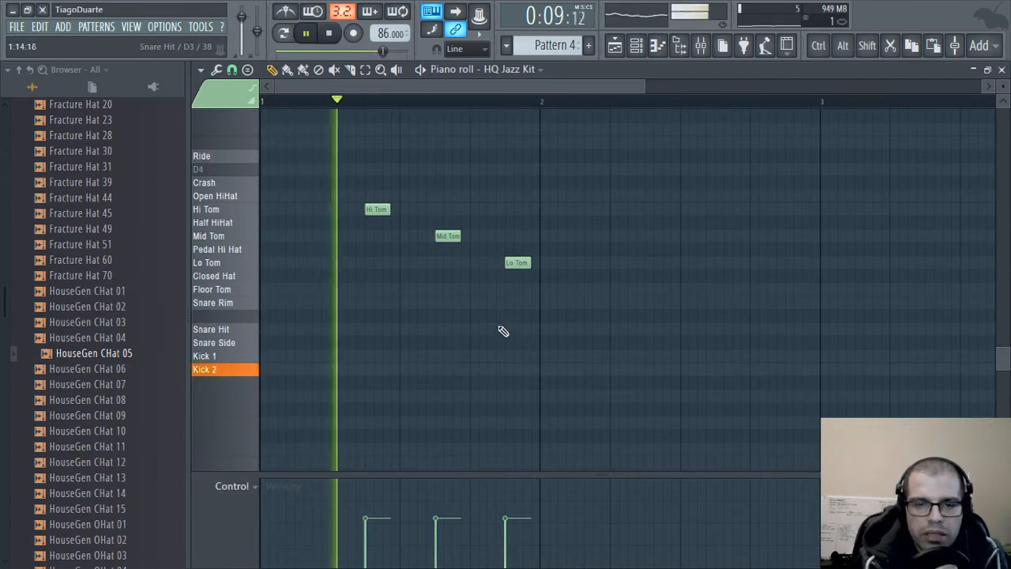
# - Add a Mid Tom note just before the Hi Tom note in Pattern 4 and play it back
pyautogui.press('space')
pyautogui.moveTo(350, 236); pyautogui.dragTo(356, 223)
pyautogui.press('space')
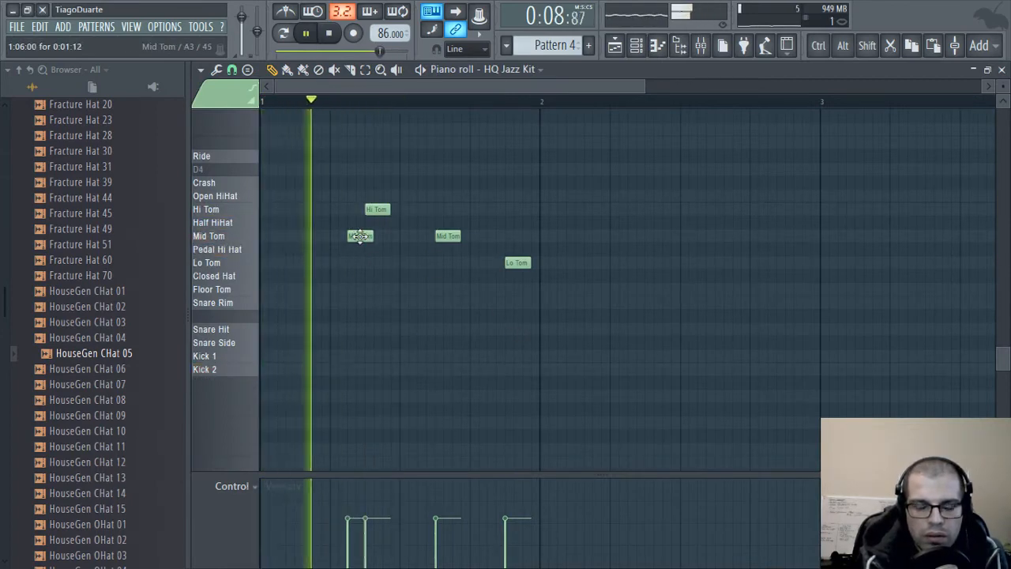
pyautogui.press('space')
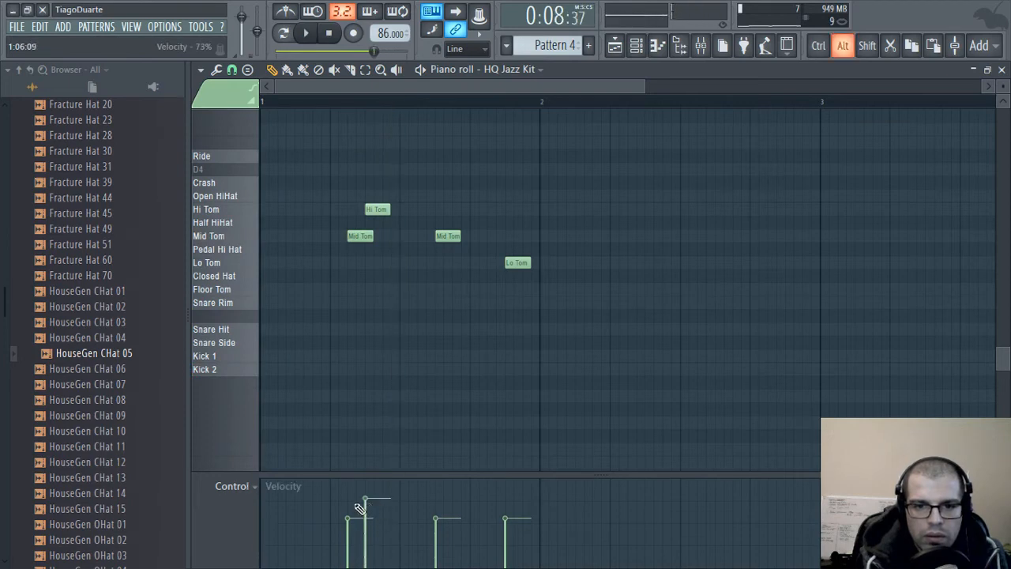
# - Raise the velocities of the four tom notes to the same higher level and listen to the fill
pyautogui.moveTo(360, 508); pyautogui.dragTo(556, 498)
pyautogui.press('space')
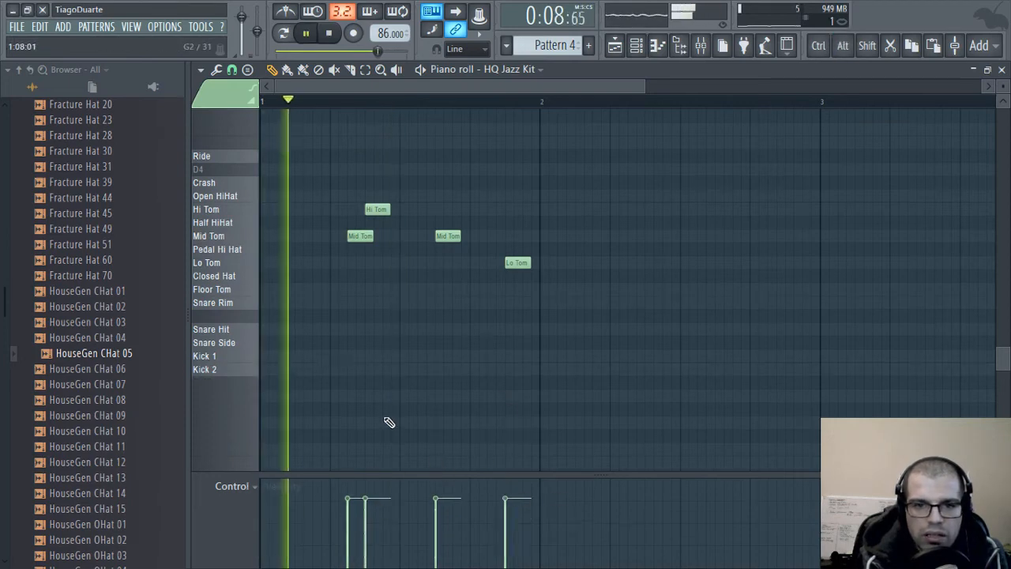
pyautogui.press('space')
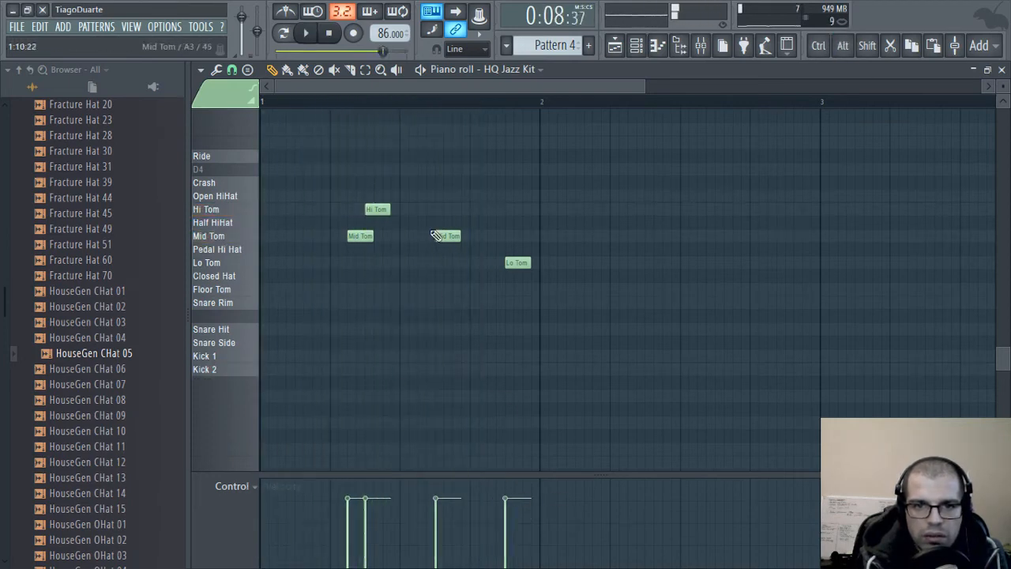
# - Add a Lo Tom note before the second Mid Tom and a Floor Tom note before the last Lo Tom, and play the fill
pyautogui.click(421, 263)
pyautogui.moveTo(498, 301)
pyautogui.mouseDown()
pyautogui.moveTo(492, 274)
pyautogui.moveTo(491, 292)
pyautogui.mouseUp()
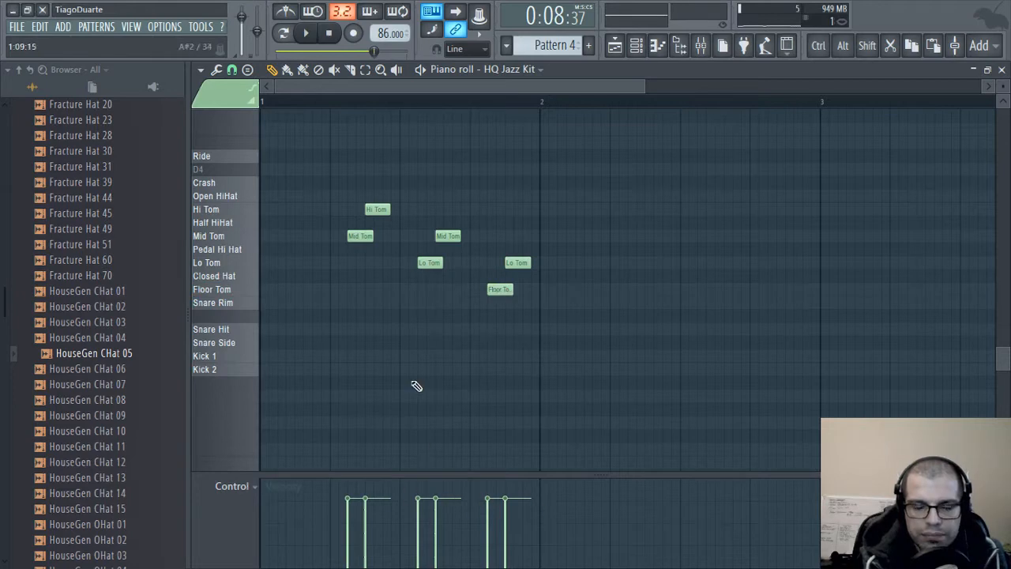
pyautogui.press('space')
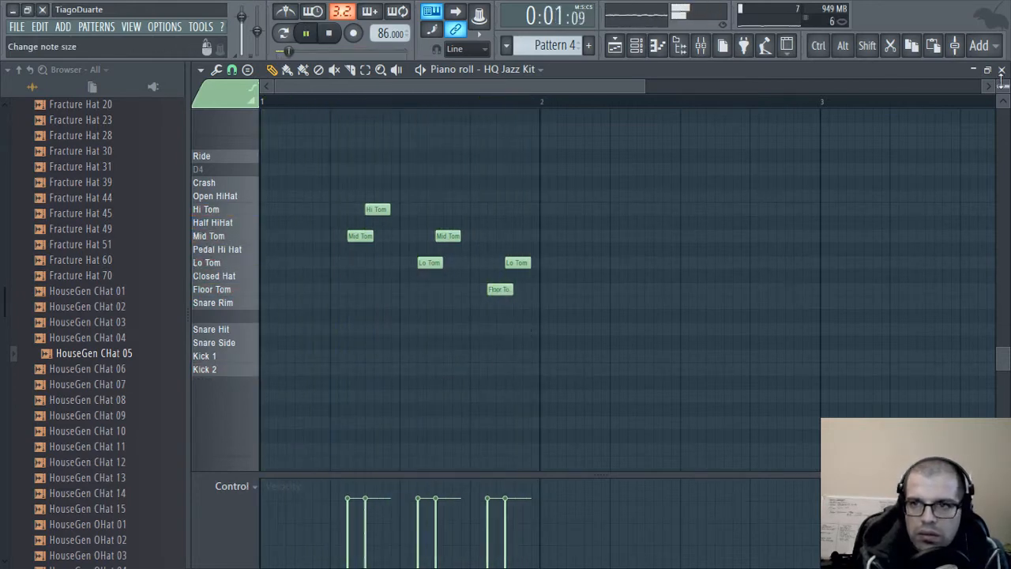
# - Lower the velocities of the six tom notes, the last one to about 62%, play the fill and close the piano roll
pyautogui.press('space')
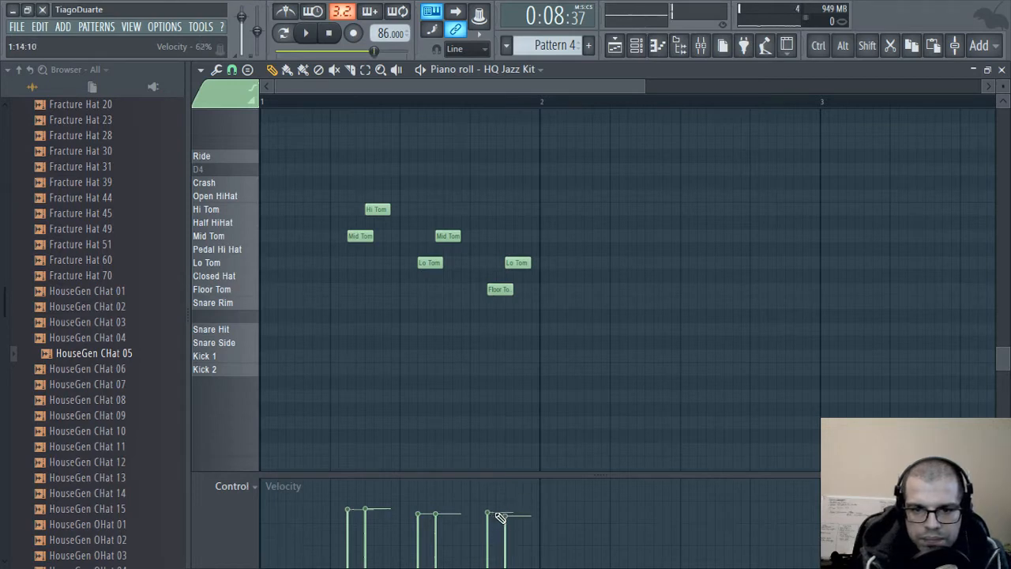
pyautogui.press('space')
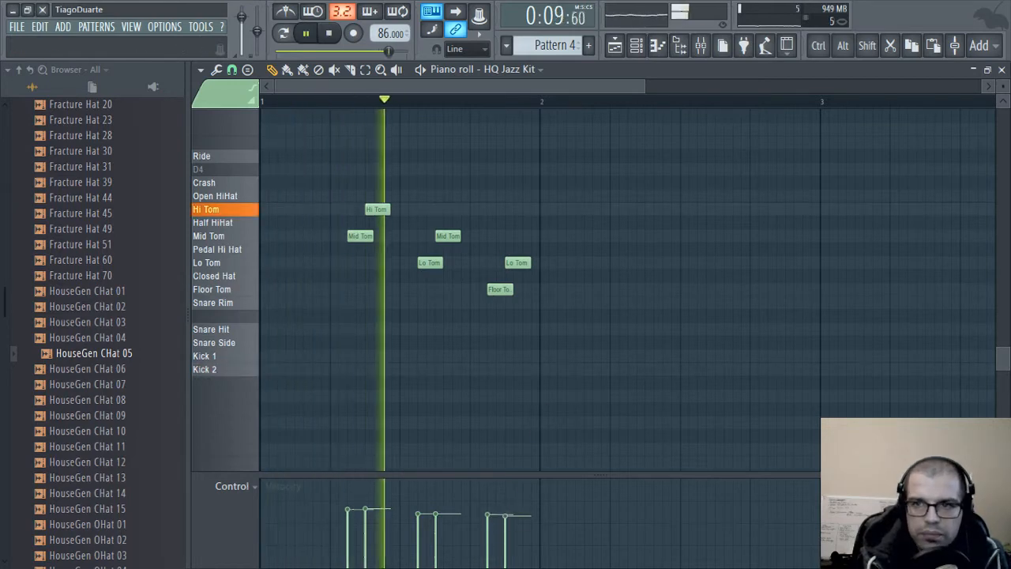
pyautogui.click(1002, 69)
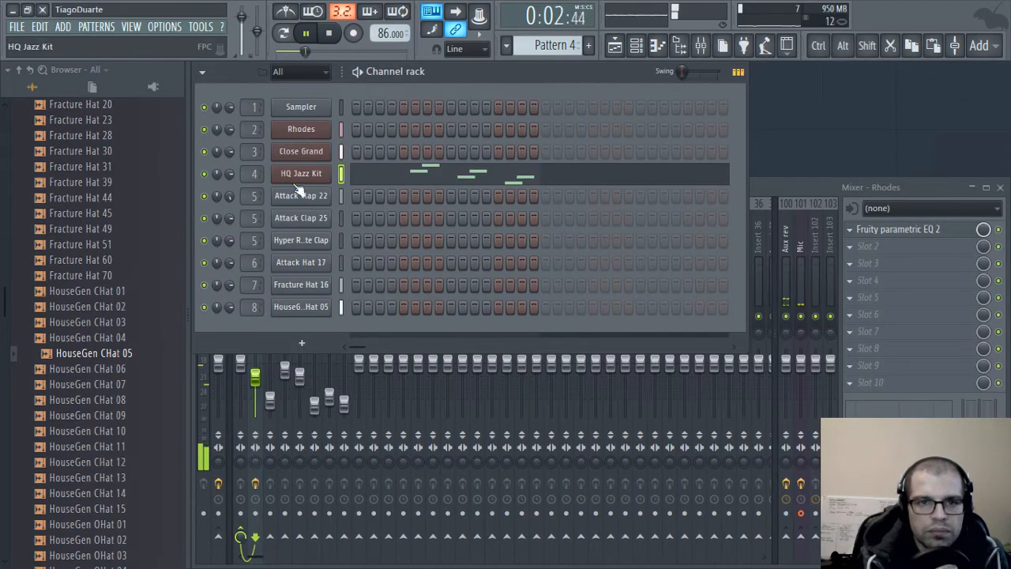
pyautogui.press('space')
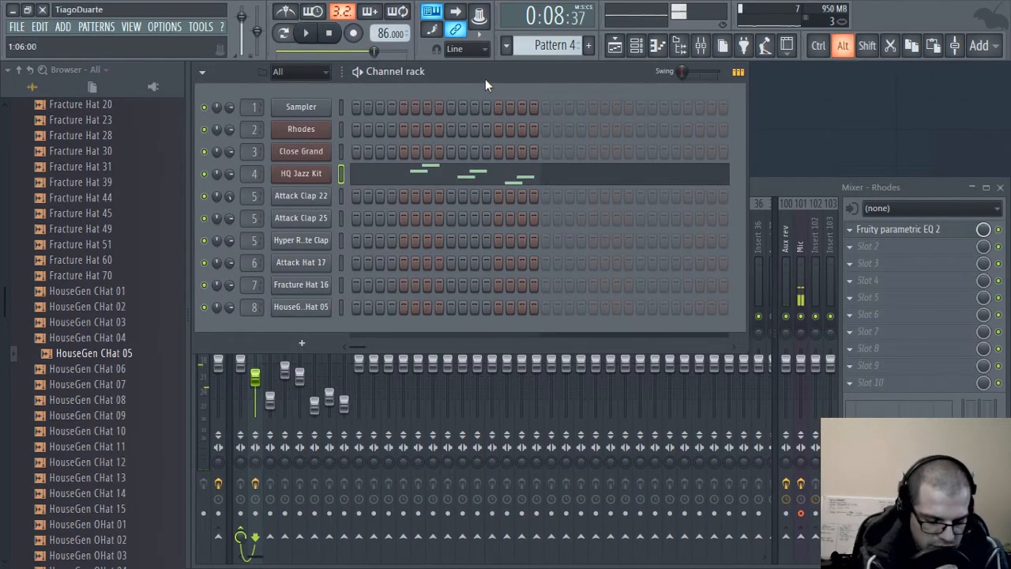
# - Clone the HQ Jazz Kit channel and move the tom notes from the original onto the copy
pyautogui.click(345, 178)
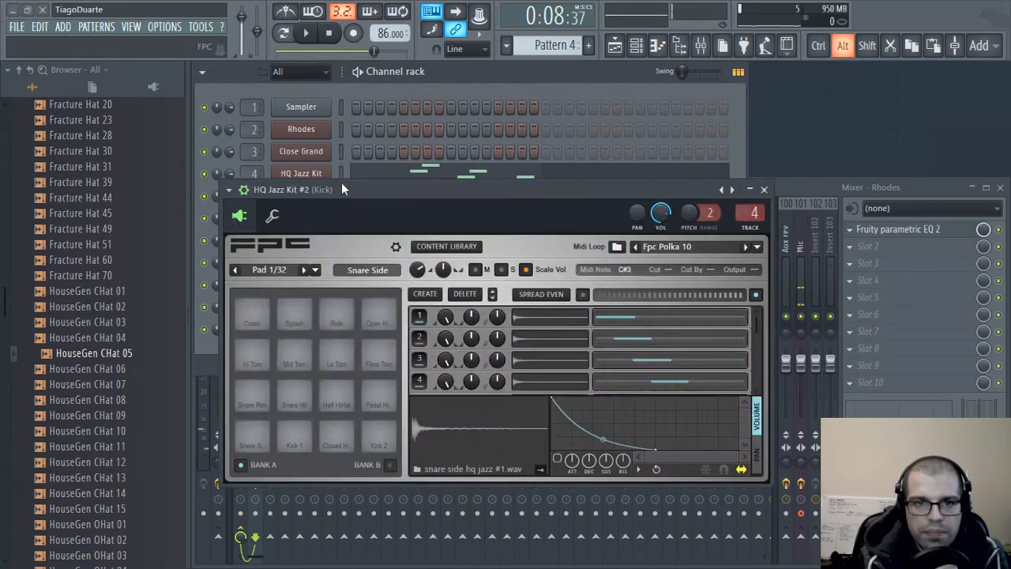
pyautogui.click(764, 191)
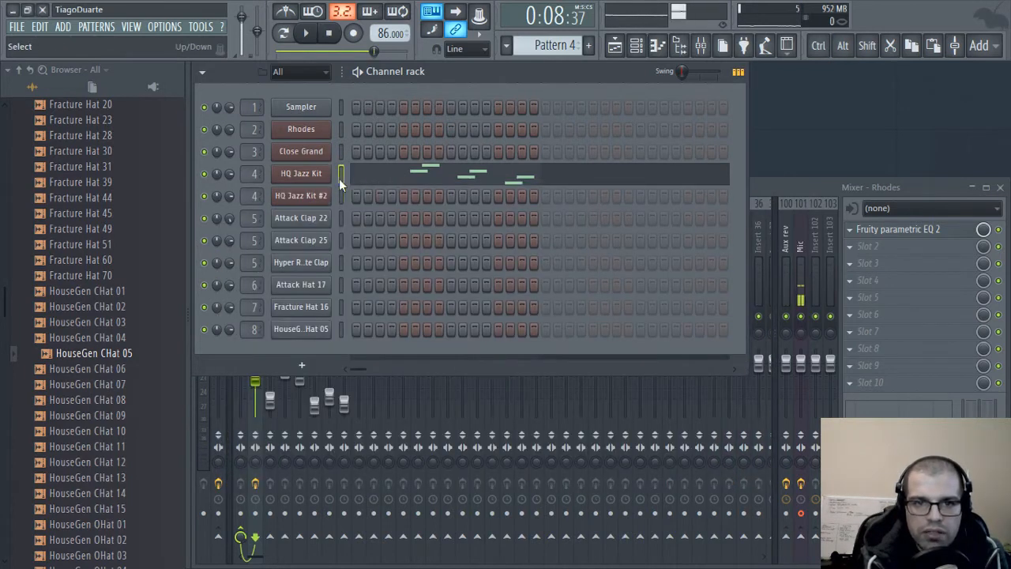
pyautogui.hotkey('ctrl', 'z')
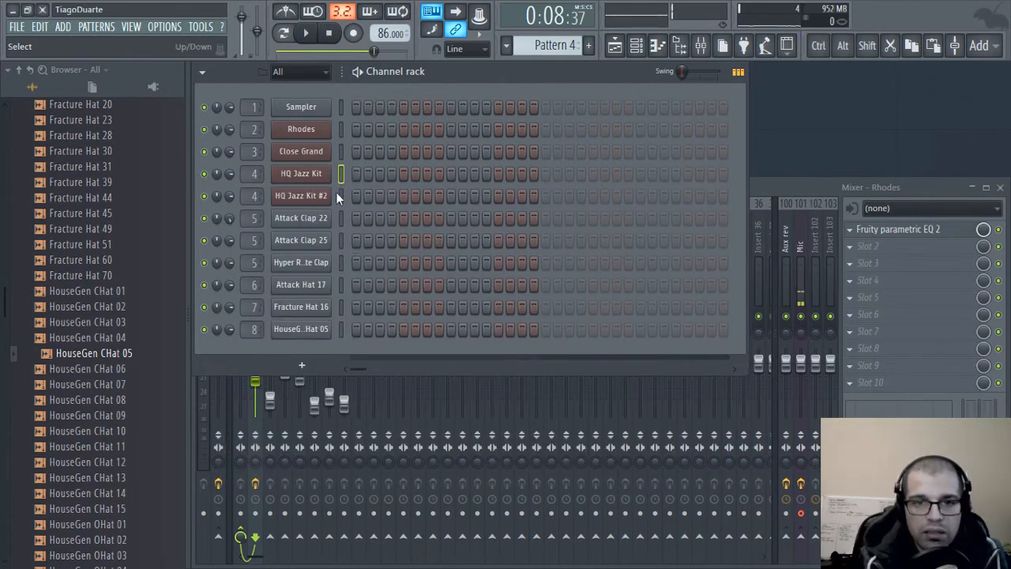
pyautogui.hotkey('ctrl', 'z')
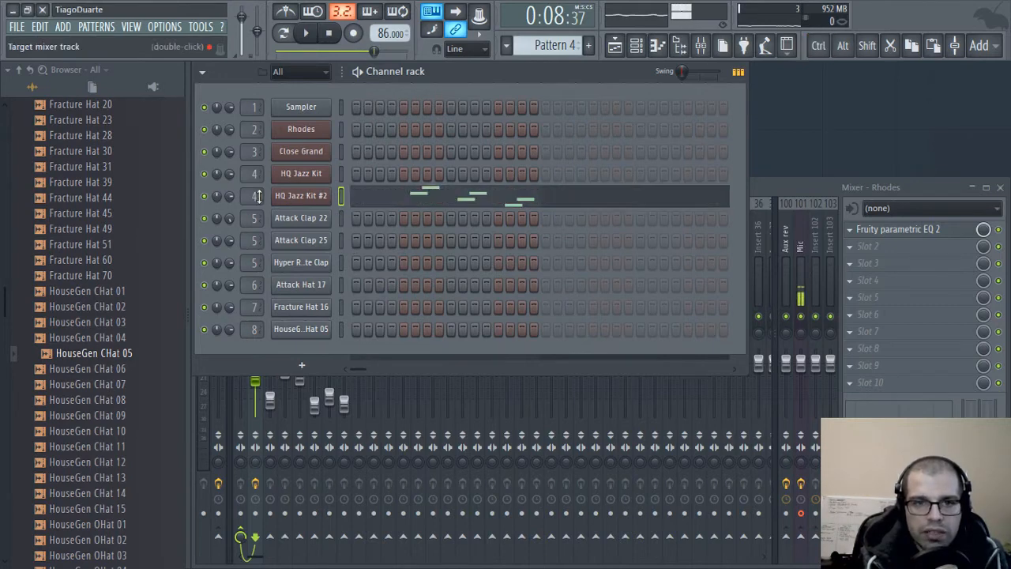
# - Route the HQ Jazz Kit #2 channel to mixer track 9 and name that track Toms
pyautogui.scroll(6, 255, 196)
pyautogui.scroll(-1, 259, 196)
pyautogui.click(775, 190)
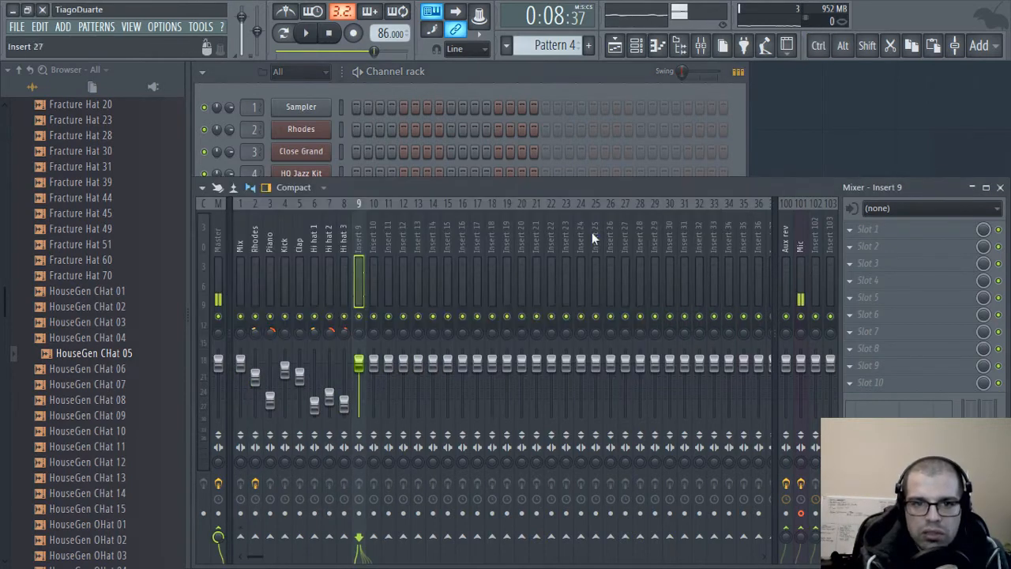
pyautogui.doubleClick(357, 236)
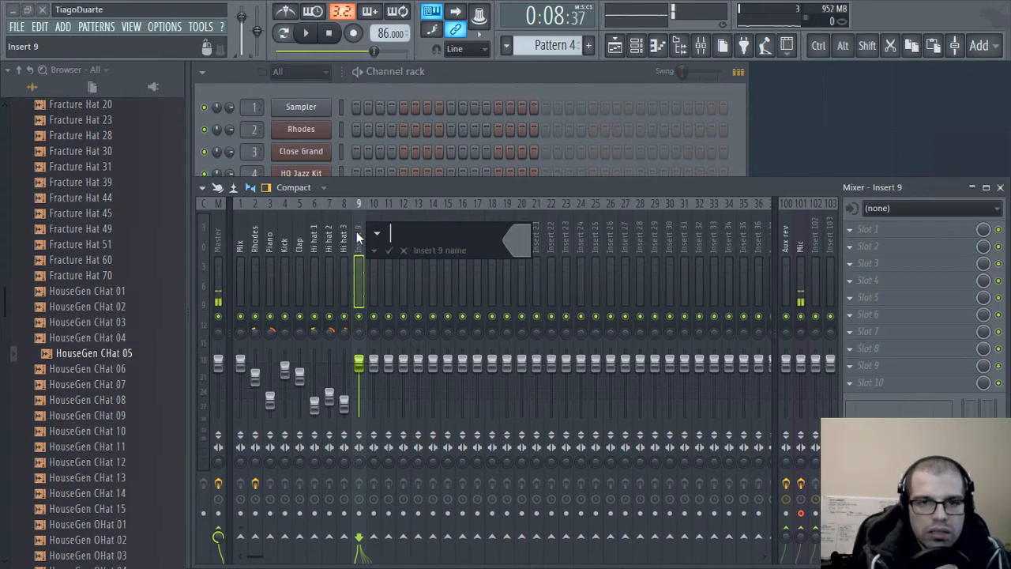
pyautogui.write('Toms')
pyautogui.press('Return')
# - Lower the volume of the Toms mixer track slightly and pan it right while the song plays
pyautogui.press('space')
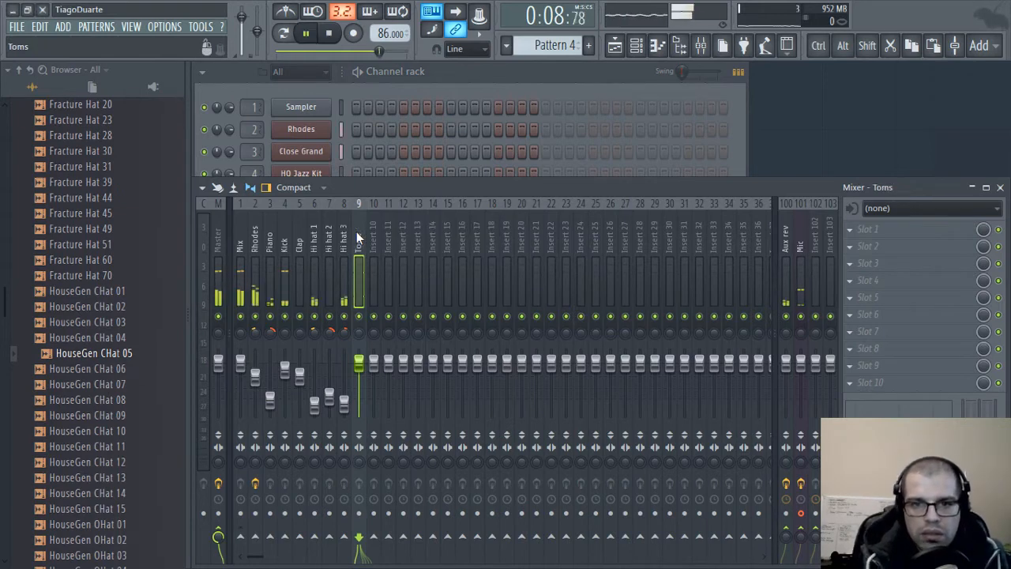
pyautogui.moveTo(367, 371); pyautogui.dragTo(366, 378)
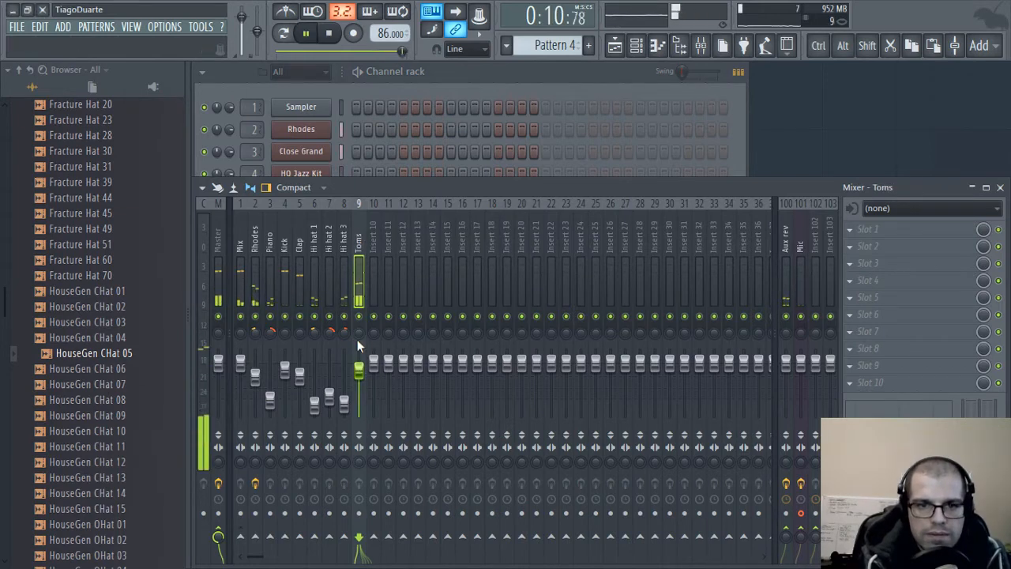
pyautogui.moveTo(357, 332); pyautogui.dragTo(357, 322)
# - Assign the Hi, Mid, Lo and Floor Tom pads of HQ Jazz Kit #2 to separate outputs on mixer tracks 9 to 12
pyautogui.click(429, 91)
pyautogui.click(301, 196)
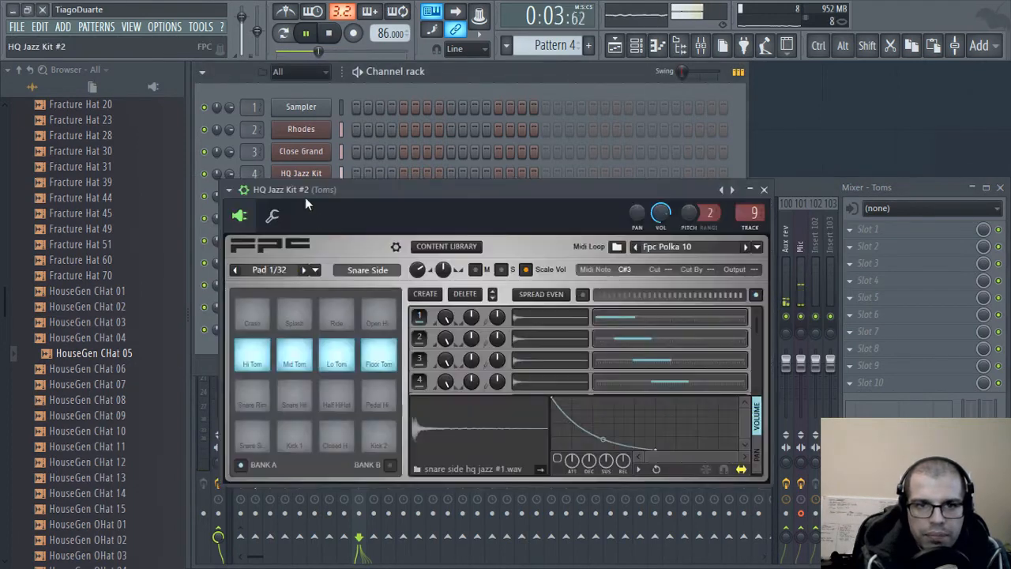
pyautogui.press('space')
pyautogui.click(261, 357)
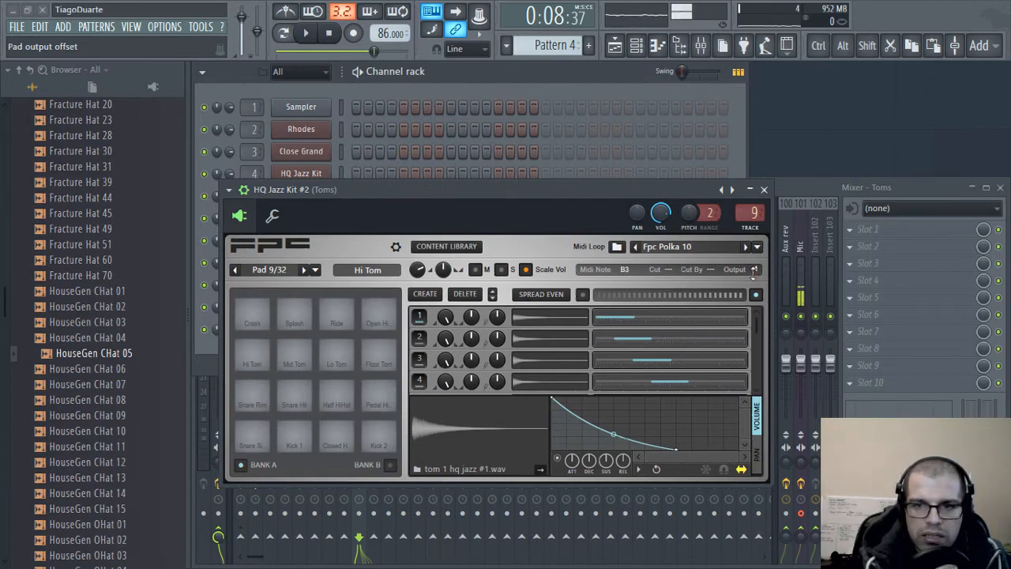
pyautogui.click(255, 361)
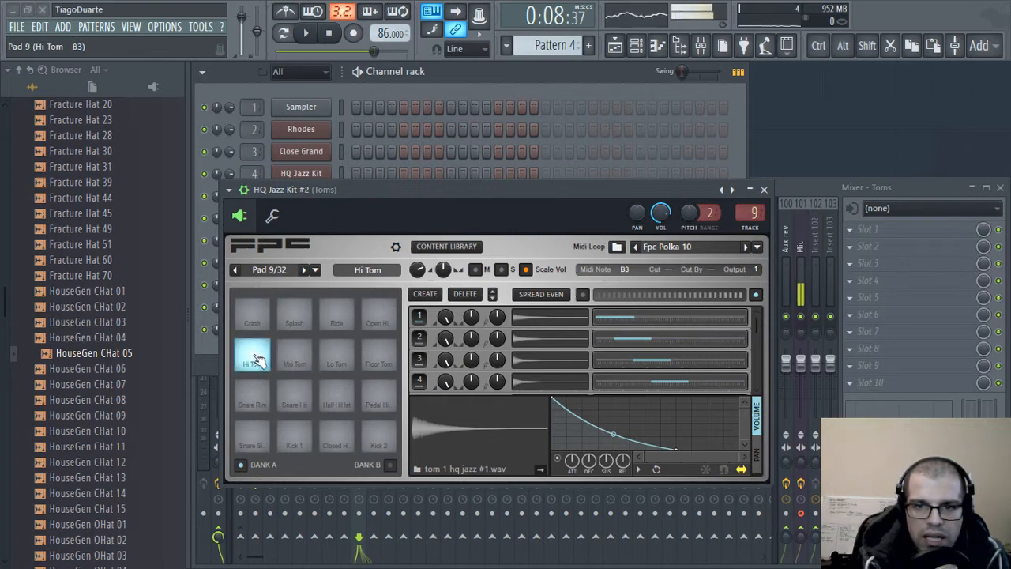
pyautogui.click(307, 353)
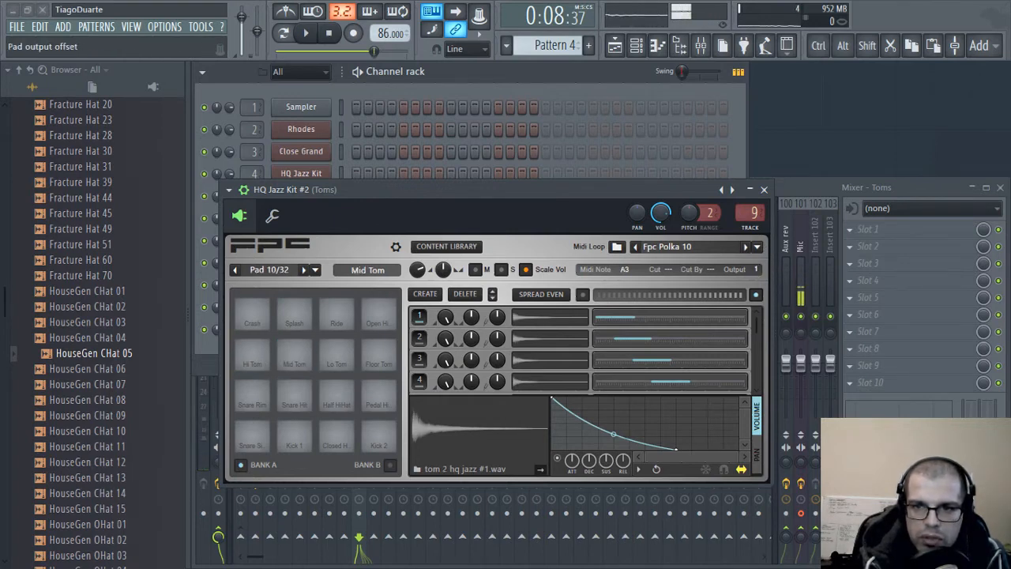
pyautogui.click(326, 368)
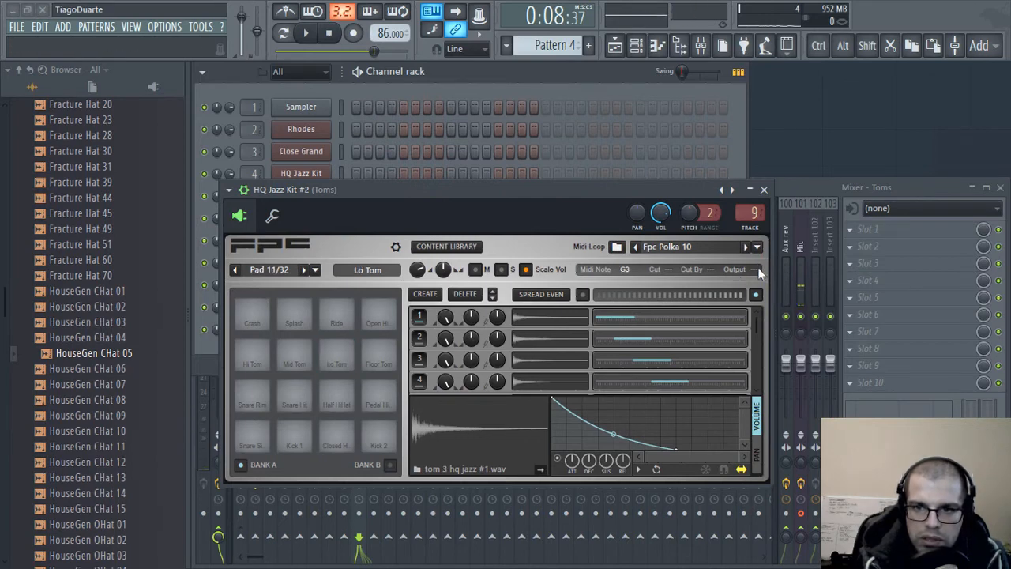
pyautogui.click(376, 362)
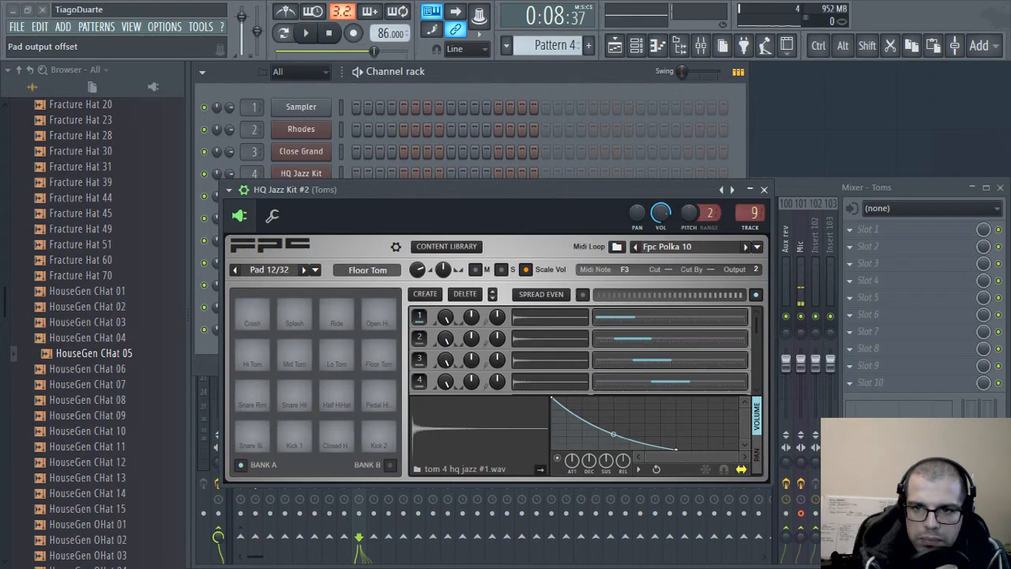
pyautogui.click(764, 189)
# - Play the fill with the mixer open and reset the panning of the Toms track
pyautogui.press('F9')
pyautogui.press('space')
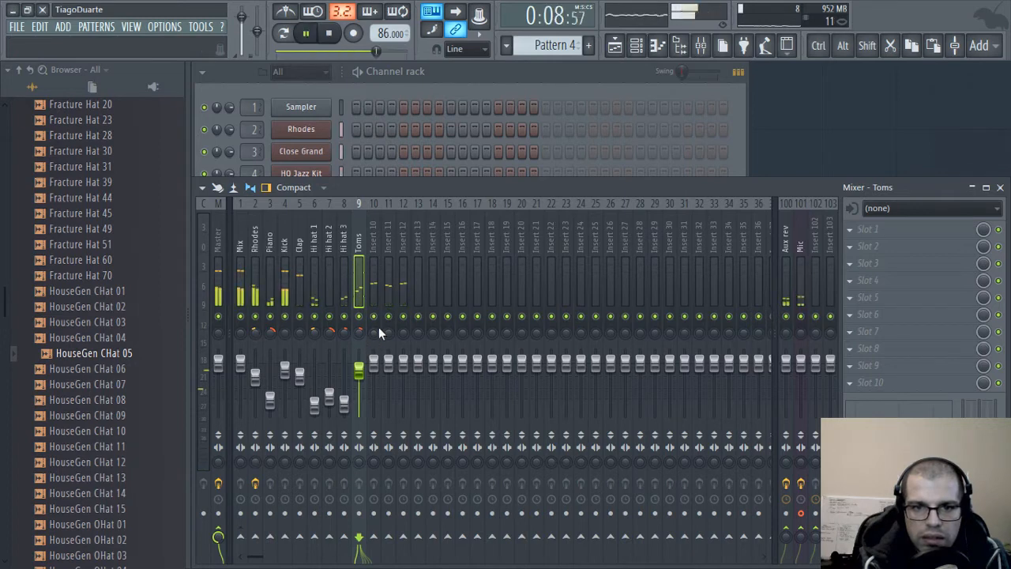
pyautogui.rightClick(360, 332)
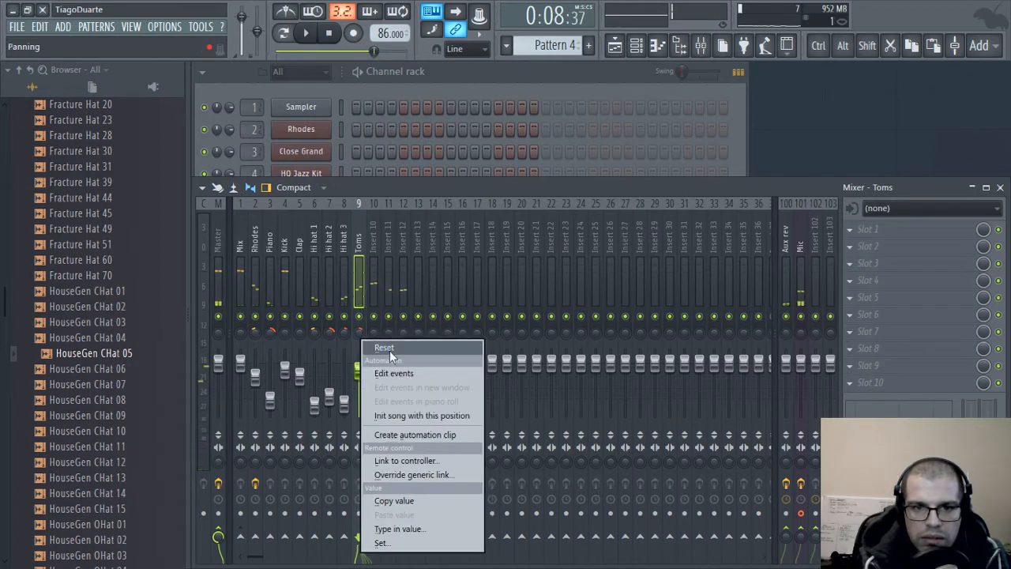
pyautogui.click(389, 346)
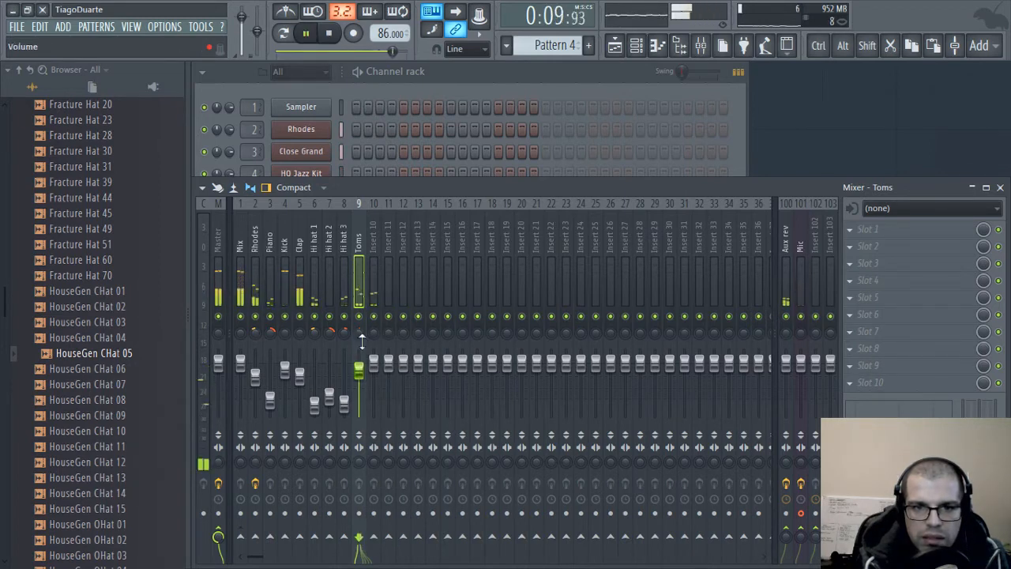
pyautogui.press('space')
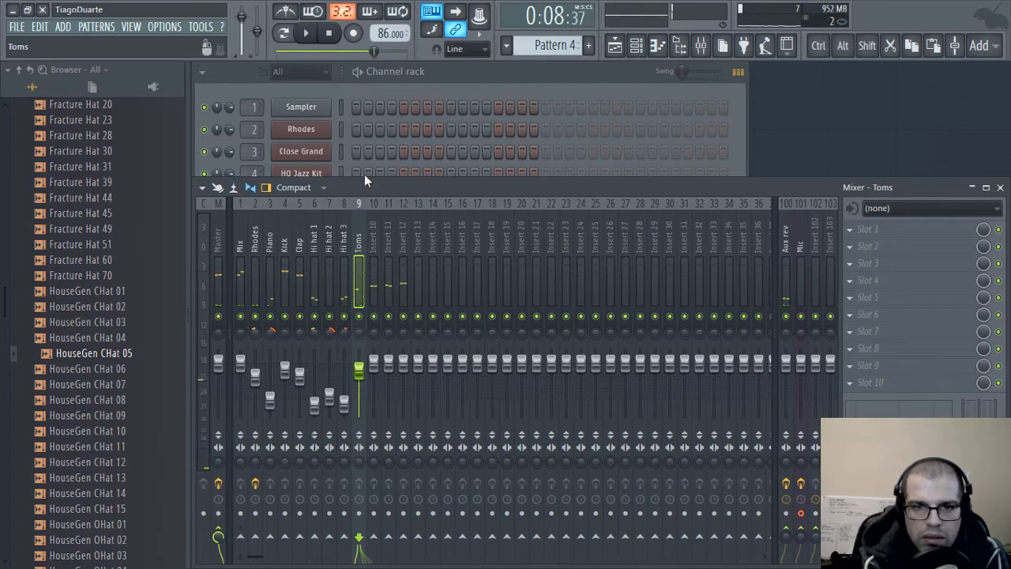
# - Switch playback to pattern mode and play the tom pattern on its own with the mixer in view
pyautogui.click(282, 32)
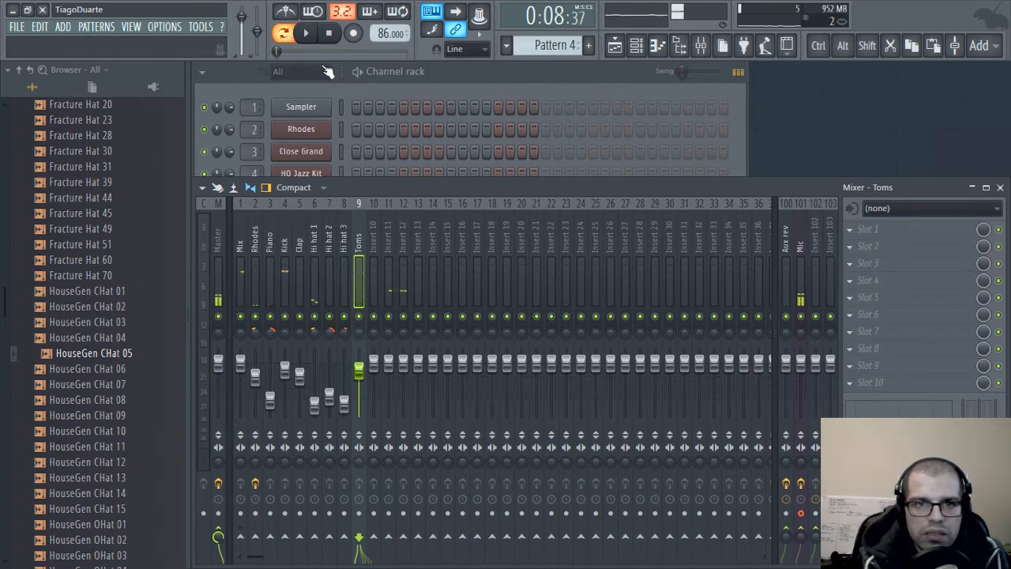
pyautogui.click(513, 72)
pyautogui.click(784, 191)
pyautogui.press('space')
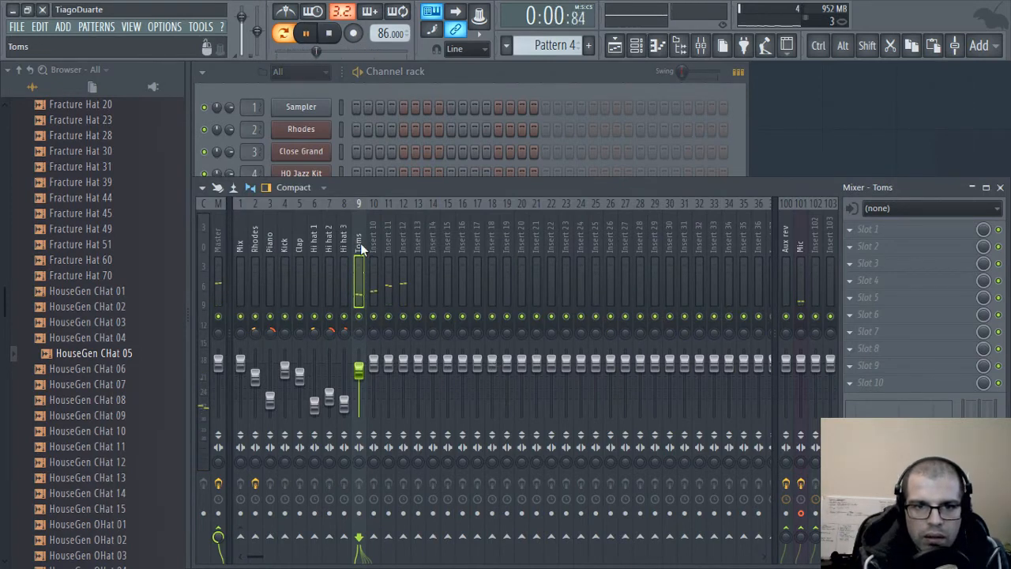
# - Stop playback and adjust the panning of the tom tracks, setting mixer track 11 to 34% right
pyautogui.press('space')
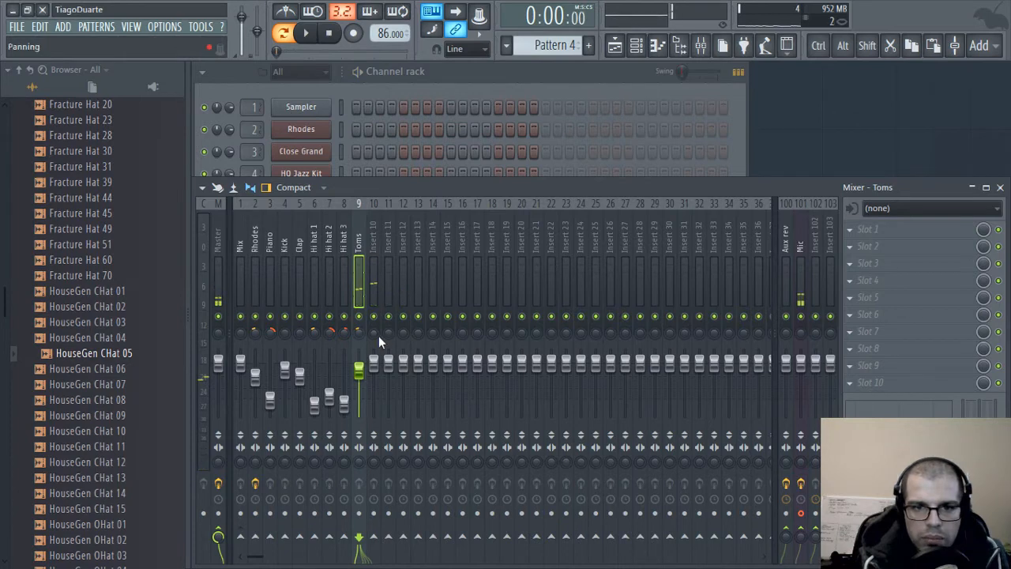
pyautogui.click(379, 341)
pyautogui.click(394, 342)
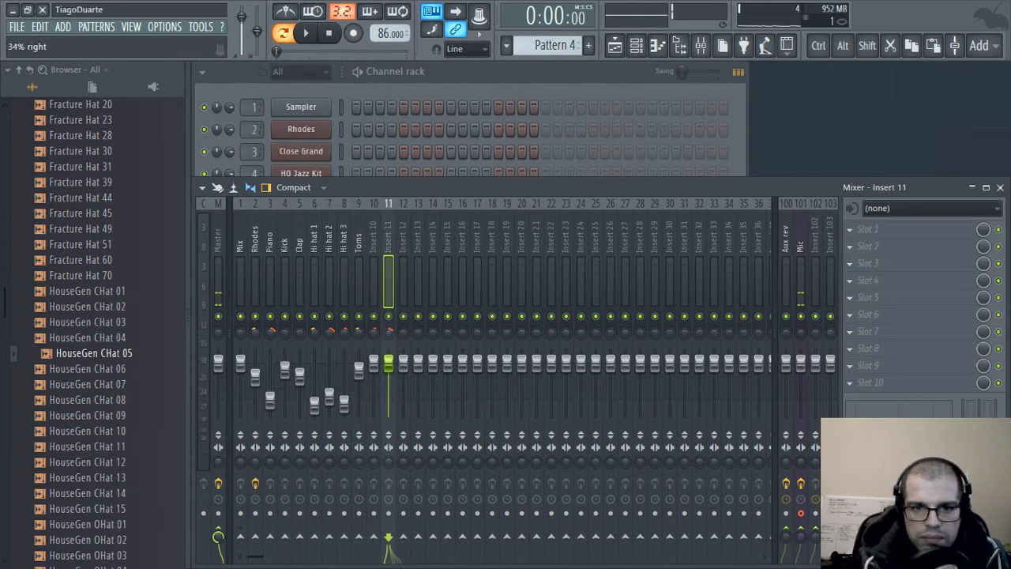
# - Rename mixer track 9 as Hi Tom and mixer track 10 as Mid Tom
pyautogui.click(359, 237)
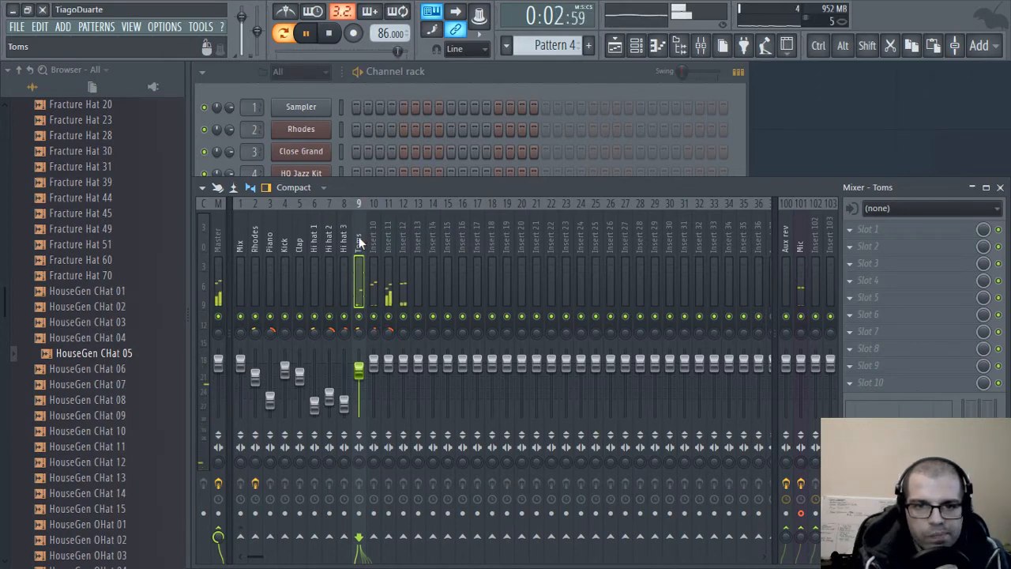
pyautogui.doubleClick(358, 241)
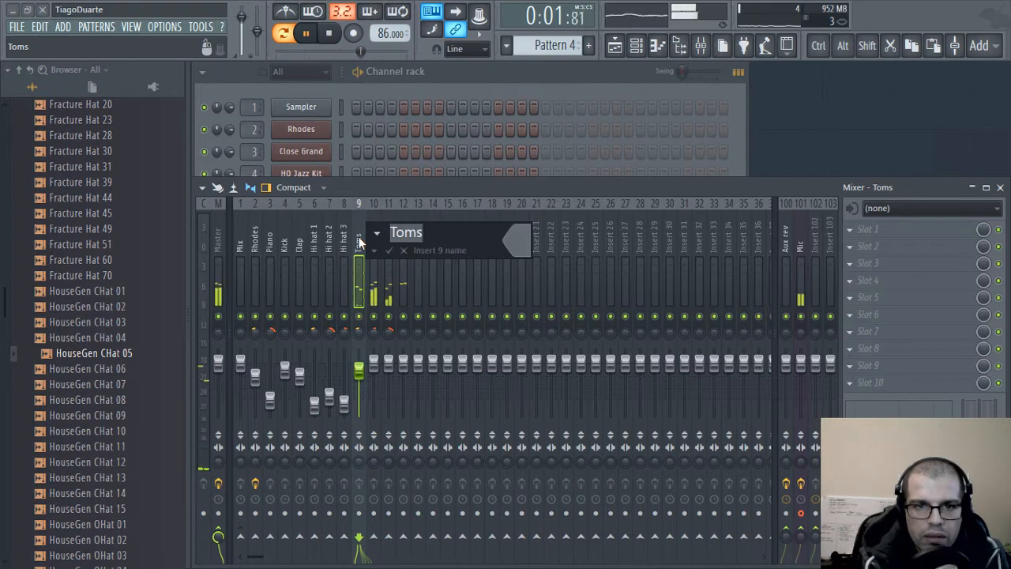
pyautogui.press('Left')
pyautogui.press('Left')
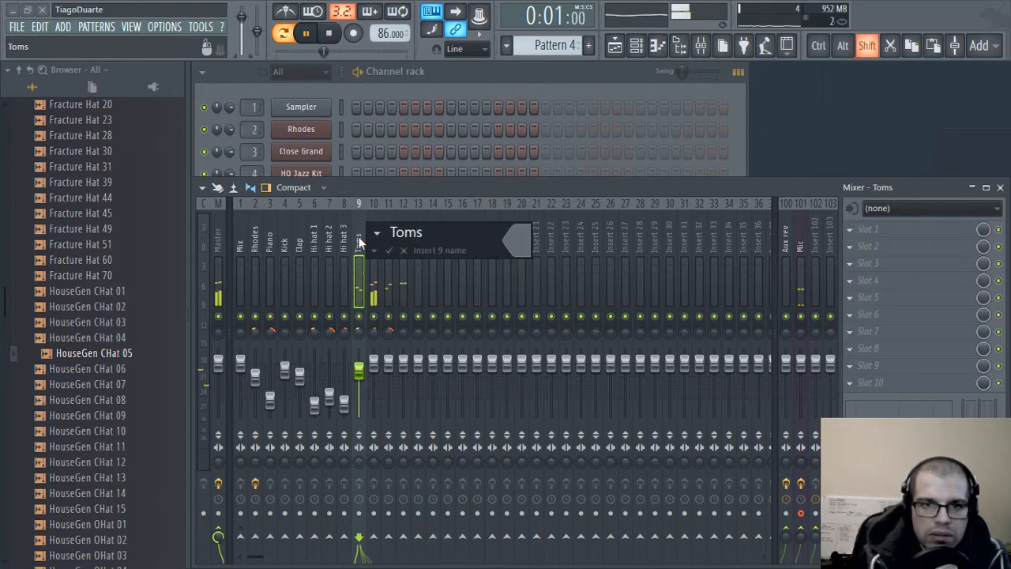
pyautogui.write('Hi')
pyautogui.press('Tab')
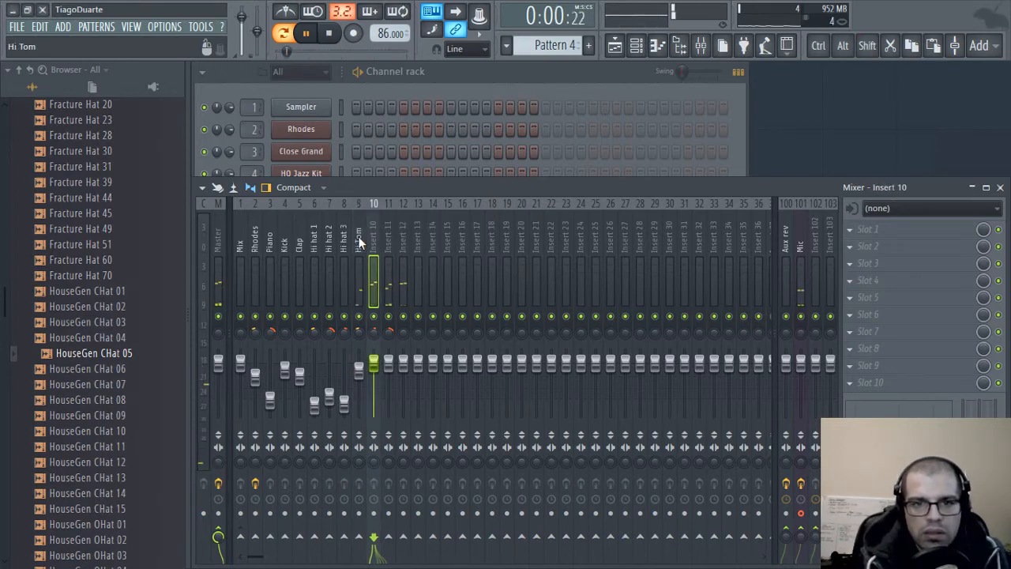
pyautogui.write('Mid Tpom')
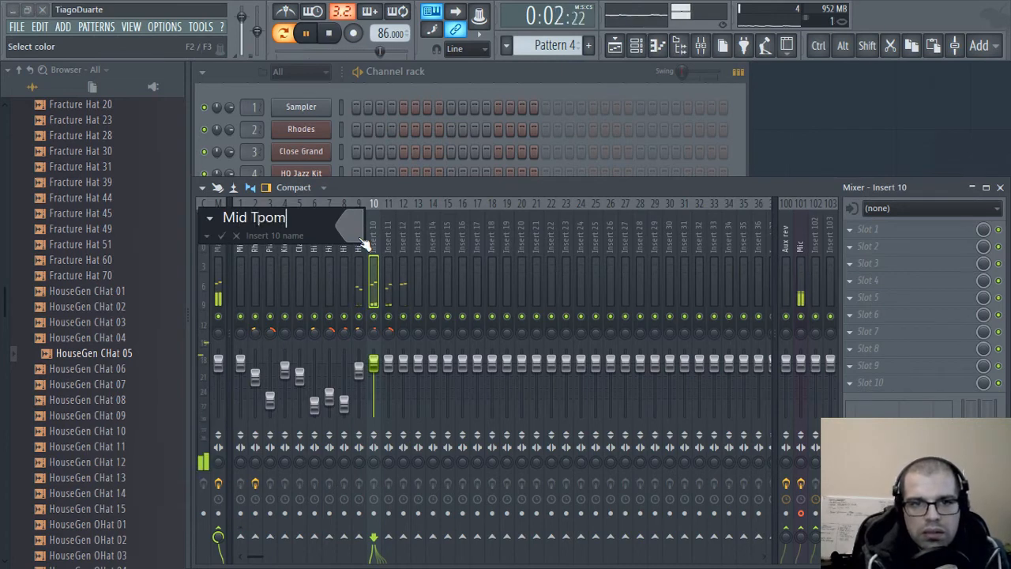
pyautogui.write('om')
pyautogui.press('Tab')
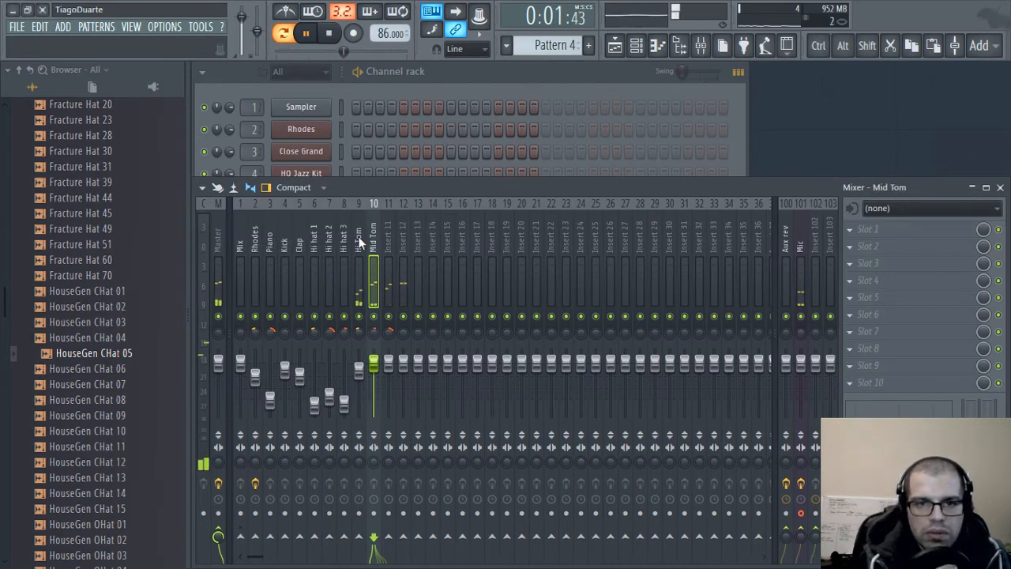
# - Name mixer track 11 Low tom and mixer track 12 Floor tom
pyautogui.write('Low tom')
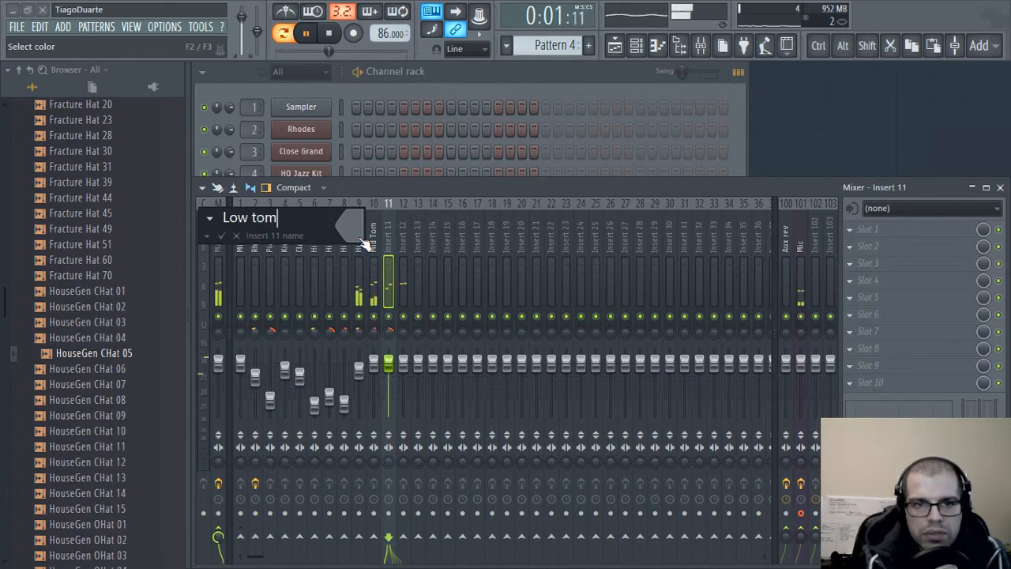
pyautogui.press('Tab')
pyautogui.write('Fl')
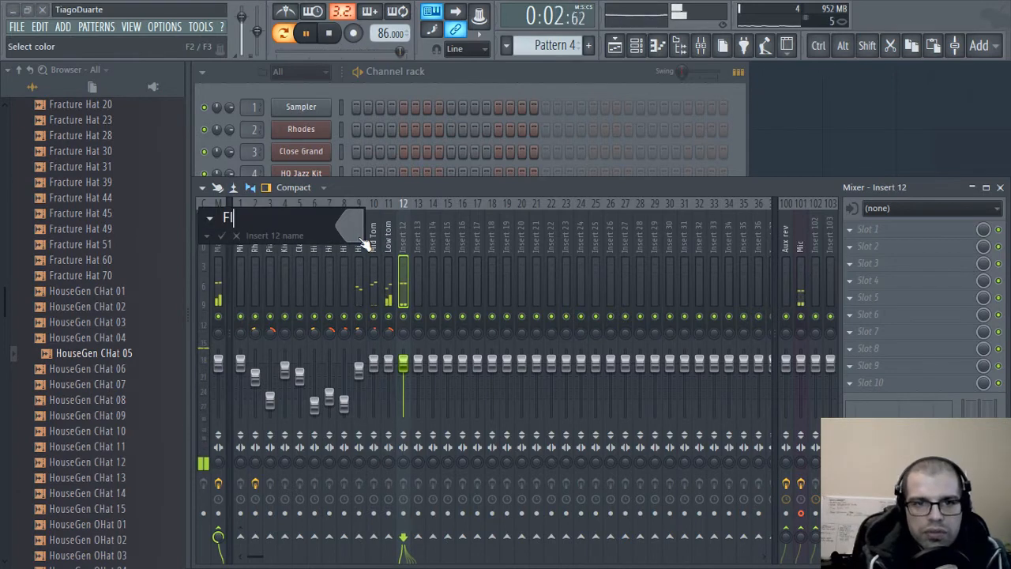
pyautogui.write('ootr')
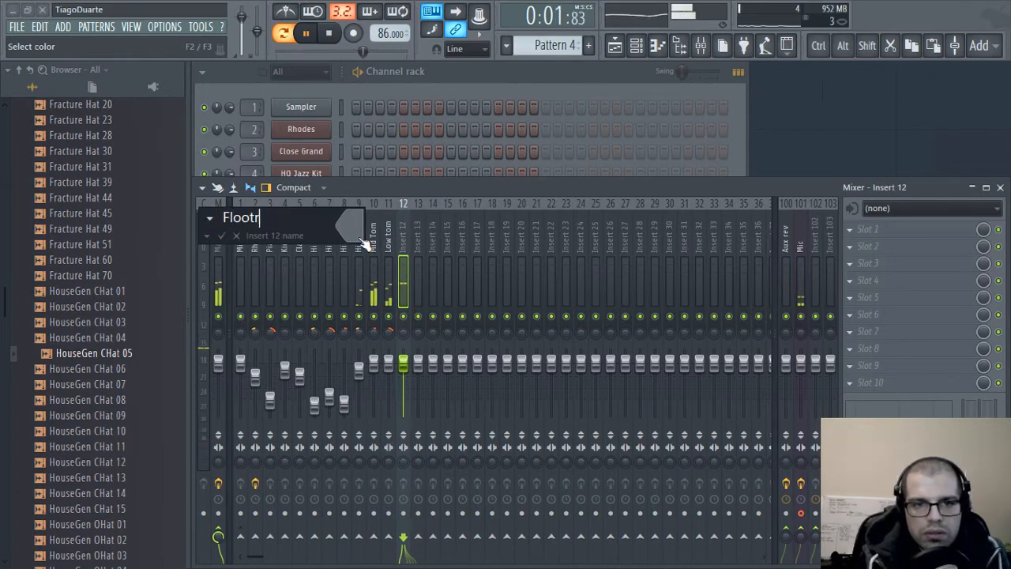
pyautogui.press('BackSpace')
pyautogui.press('BackSpace')
pyautogui.write('r tomm')
pyautogui.press('Return')
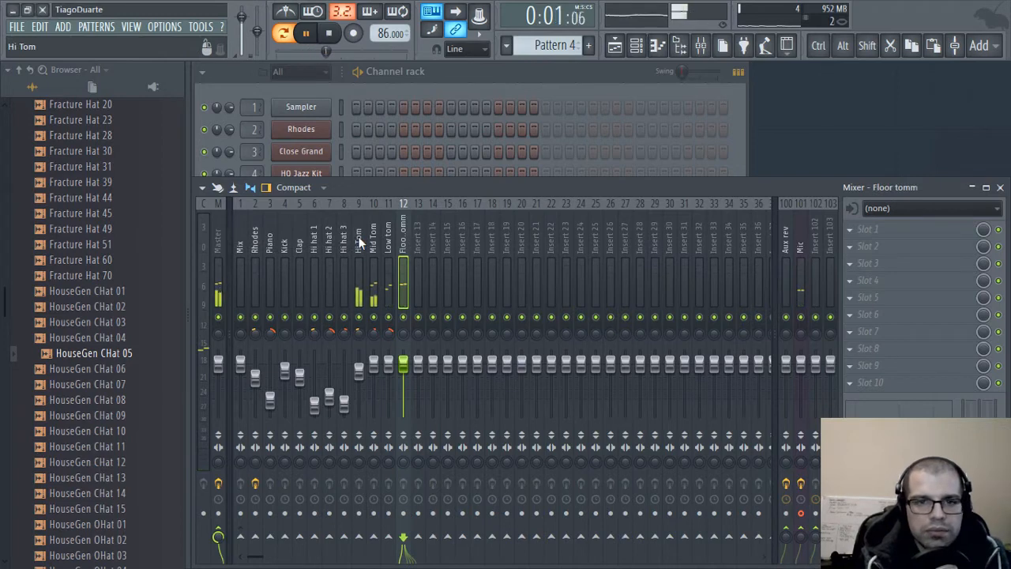
pyautogui.press('F2')
pyautogui.press('BackSpace')
pyautogui.press('Return')
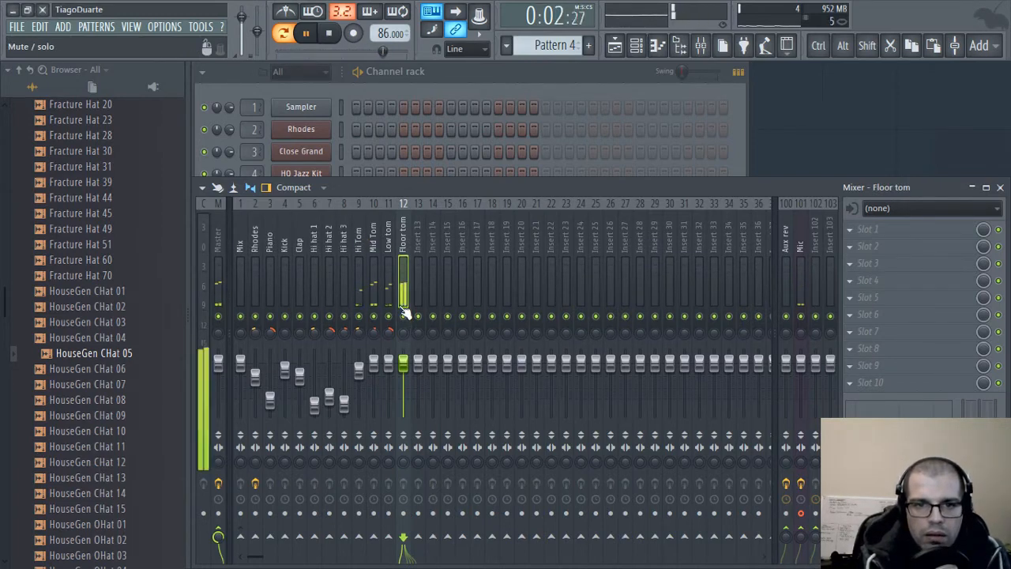
# - Switch playback to song mode, lower the volumes of the Mid, Low and Floor tom tracks slightly, and check the fill in the playlist
pyautogui.click(285, 34)
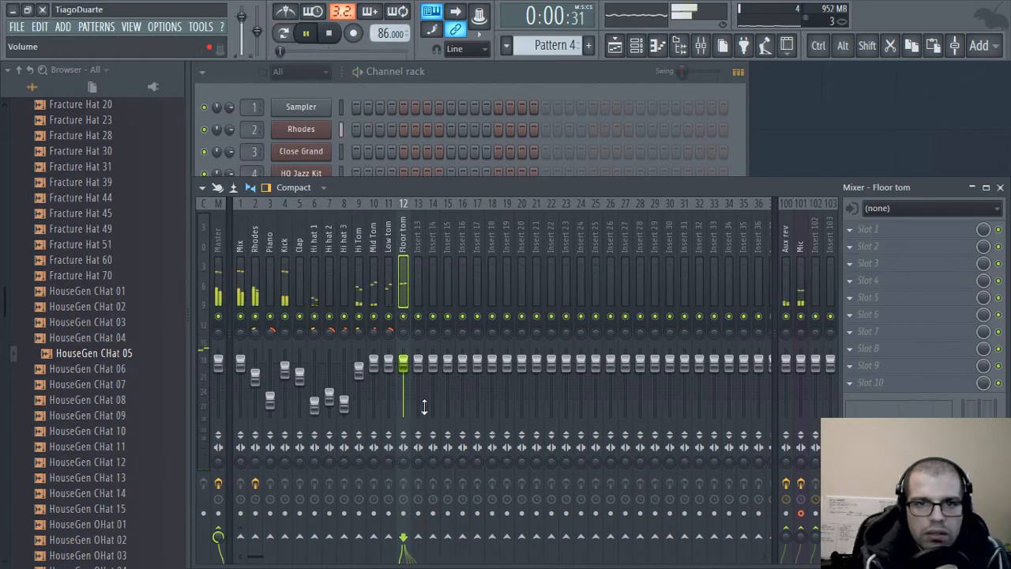
pyautogui.moveTo(374, 362); pyautogui.dragTo(403, 370)
pyautogui.moveTo(374, 368); pyautogui.dragTo(373, 378)
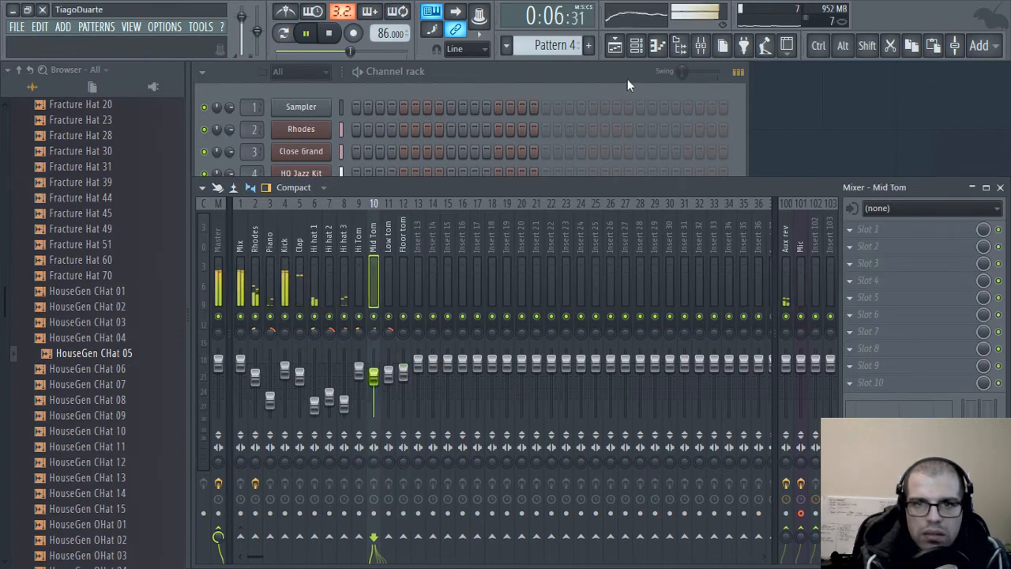
pyautogui.click(615, 45)
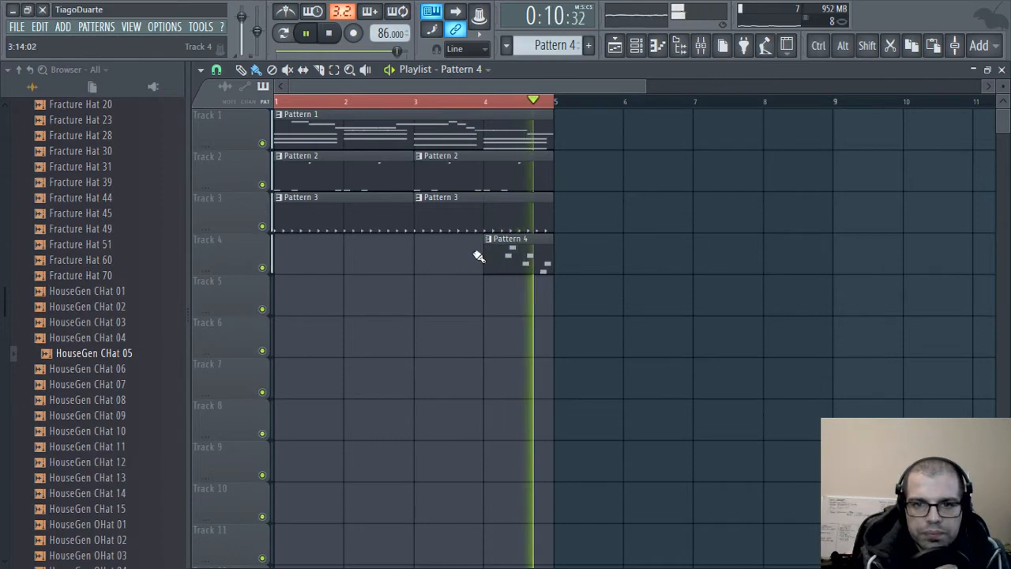
pyautogui.click(1002, 69)
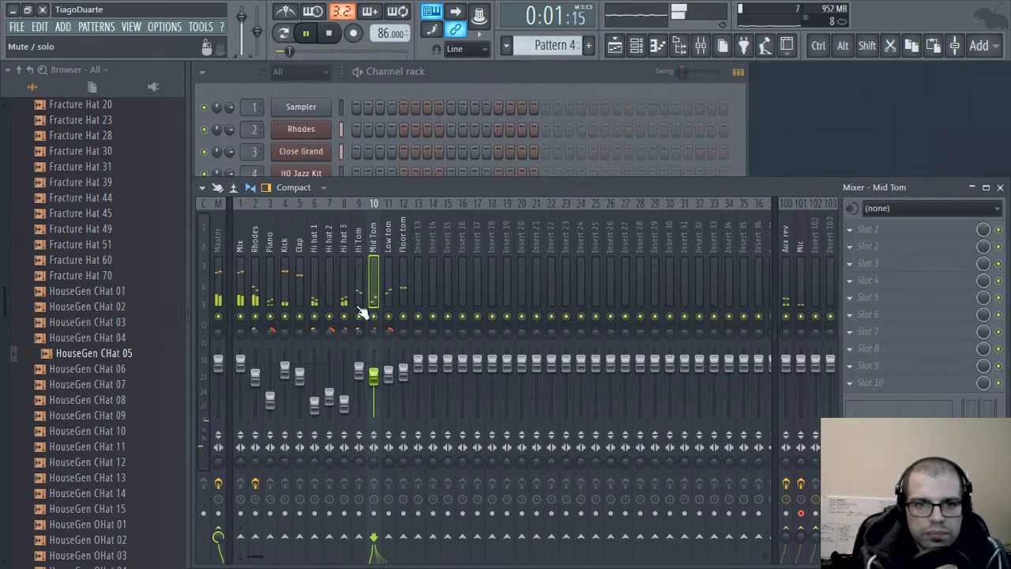
# - Add the Acoustic preset from the Bass instruments pack as a new channel in the rack and select Pattern 1
pyautogui.click(436, 76)
pyautogui.scroll(20, 79, 383)
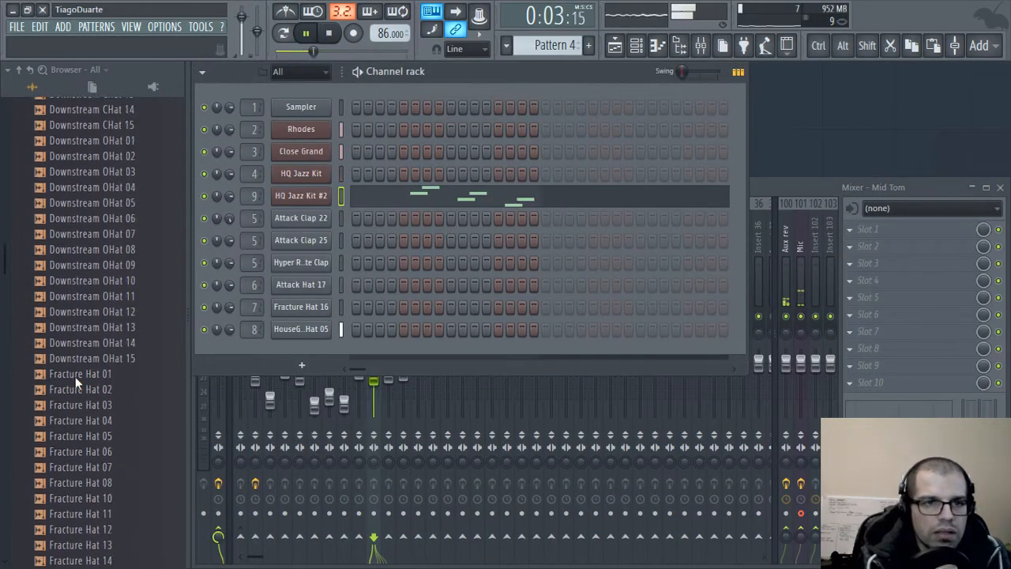
pyautogui.scroll(4, 79, 384)
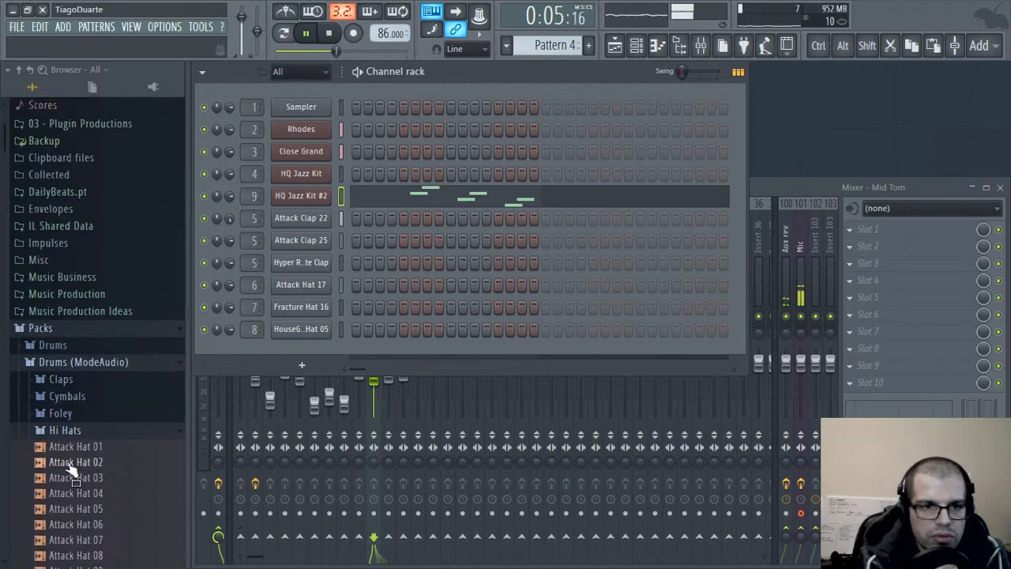
pyautogui.click(72, 428)
pyautogui.click(79, 363)
pyautogui.click(79, 382)
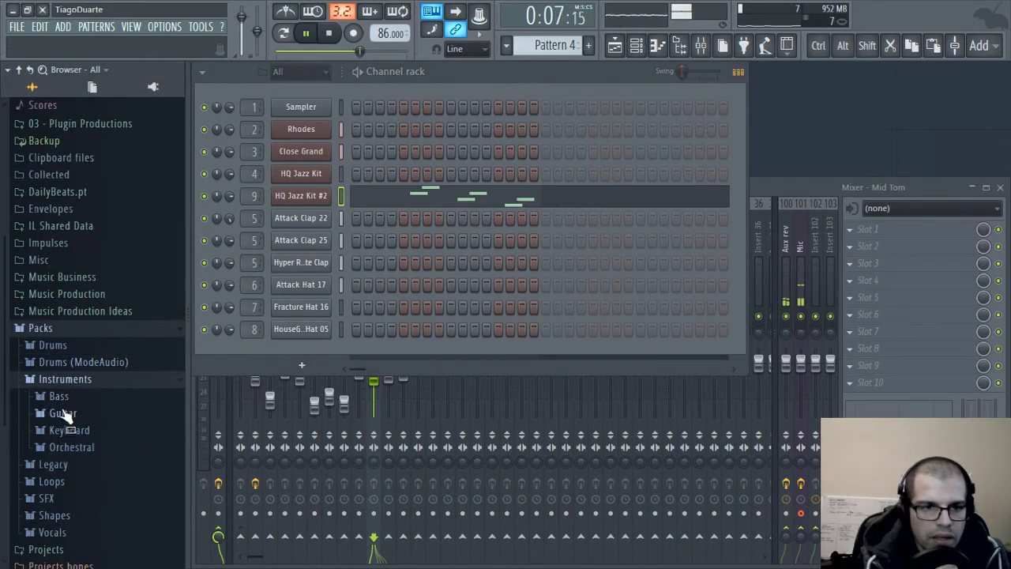
pyautogui.click(60, 396)
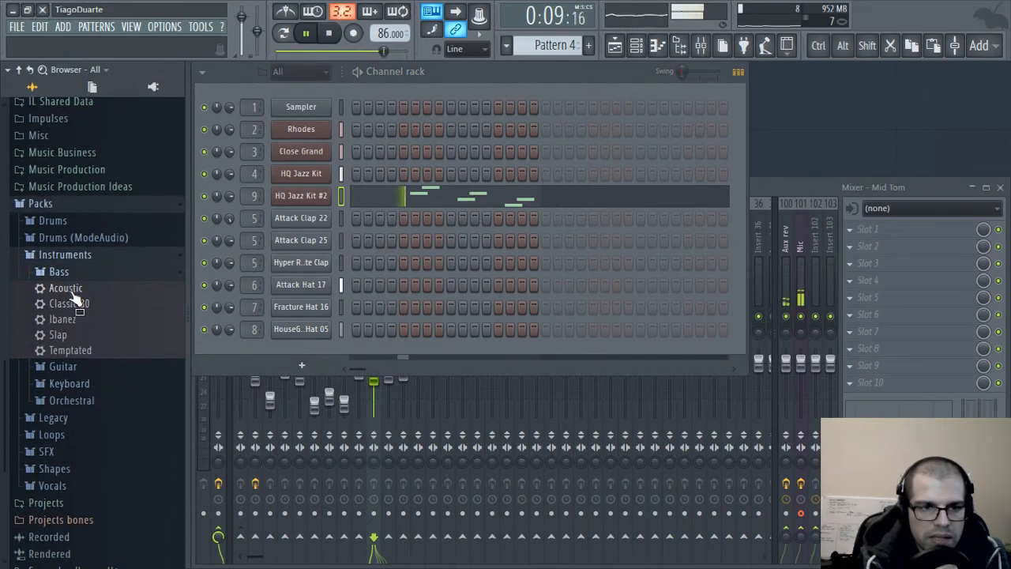
pyautogui.moveTo(73, 289); pyautogui.dragTo(304, 350)
pyautogui.click(772, 118)
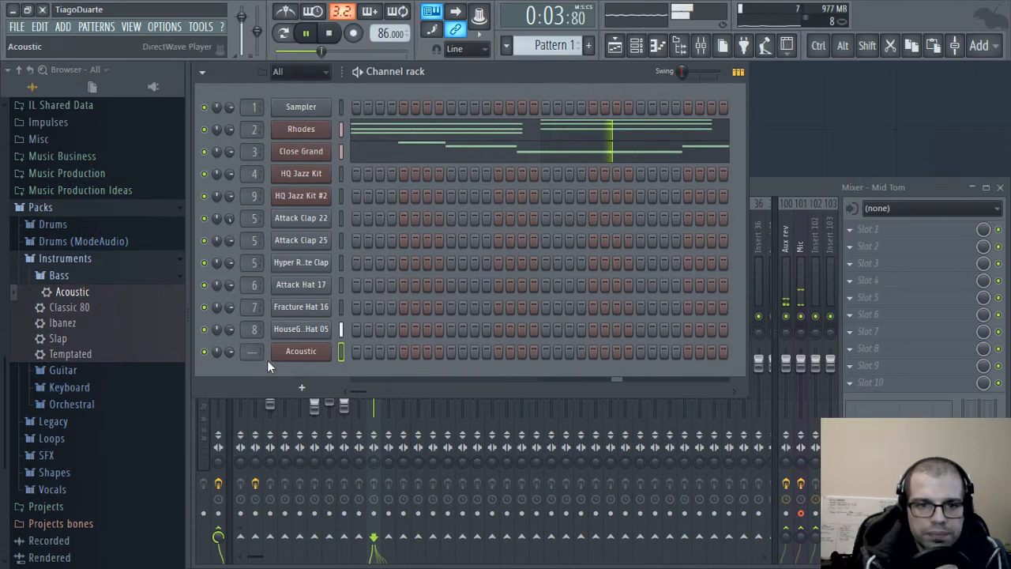
# - Assign the Acoustic bass channel to the first free mixer track, number 13
pyautogui.moveTo(252, 351)
pyautogui.mouseDown()
pyautogui.moveTo(253, 331)
pyautogui.moveTo(247, 355)
pyautogui.mouseUp()
pyautogui.scroll(3, 246, 356)
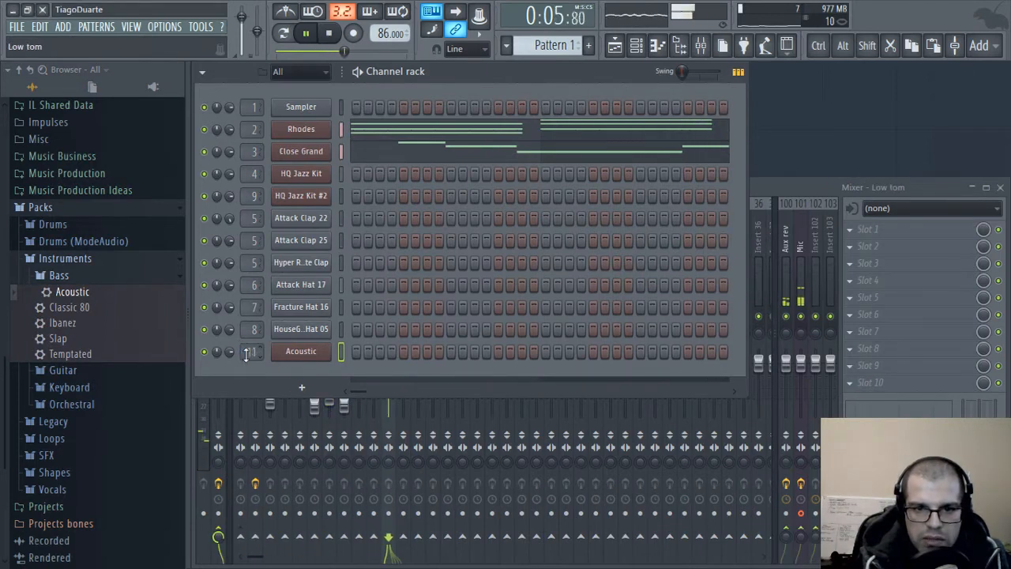
pyautogui.click(770, 196)
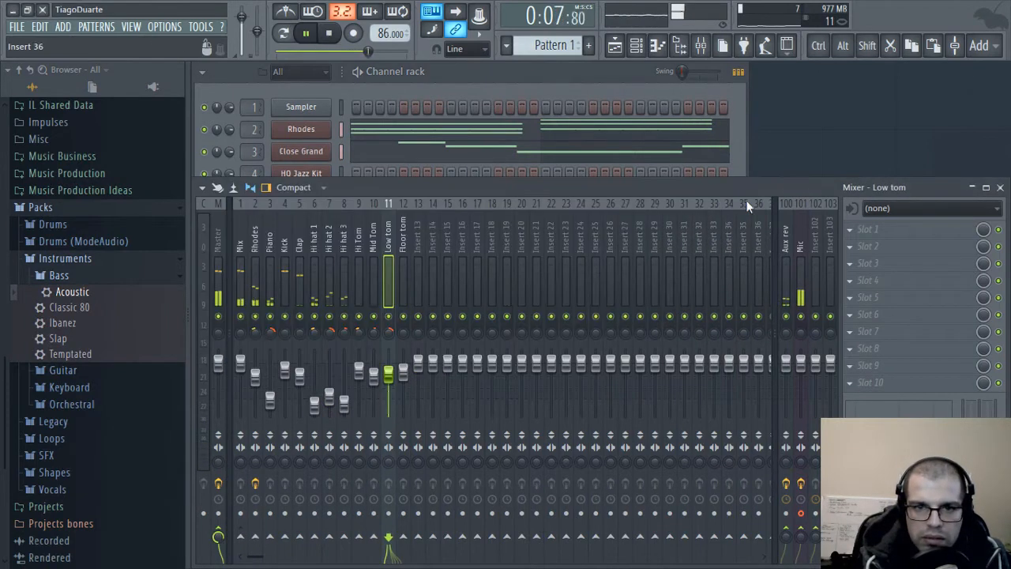
pyautogui.click(423, 227)
pyautogui.click(450, 96)
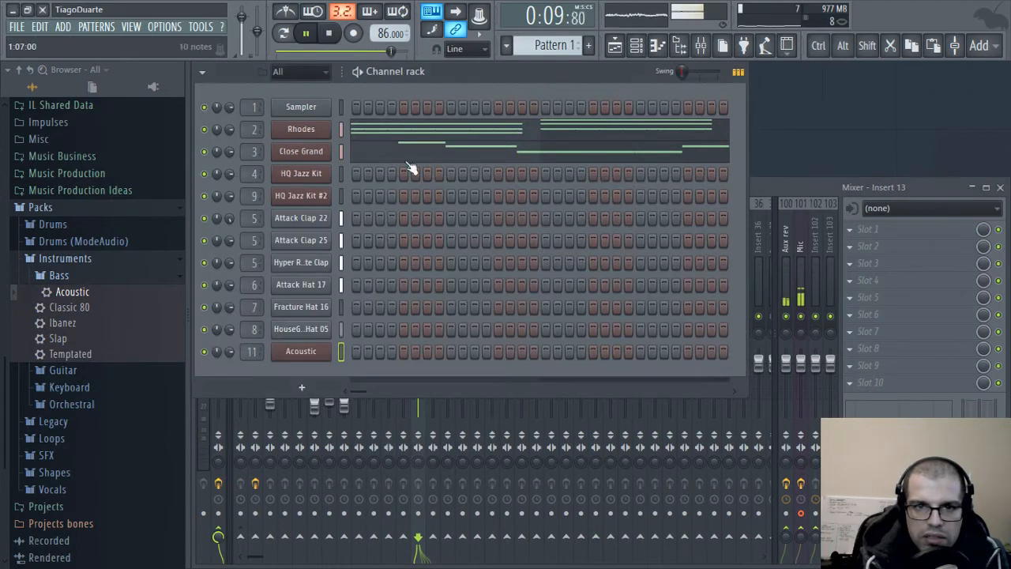
pyautogui.scroll(2, 250, 351)
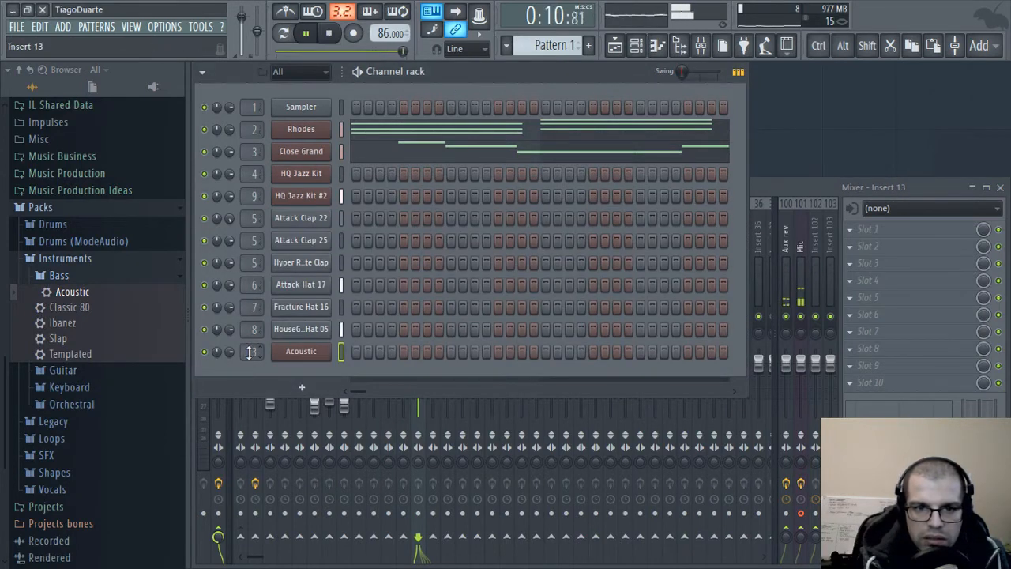
# - Rename mixer track 13 as Bass and route it to the Mix track only
pyautogui.click(778, 192)
pyautogui.doubleClick(417, 231)
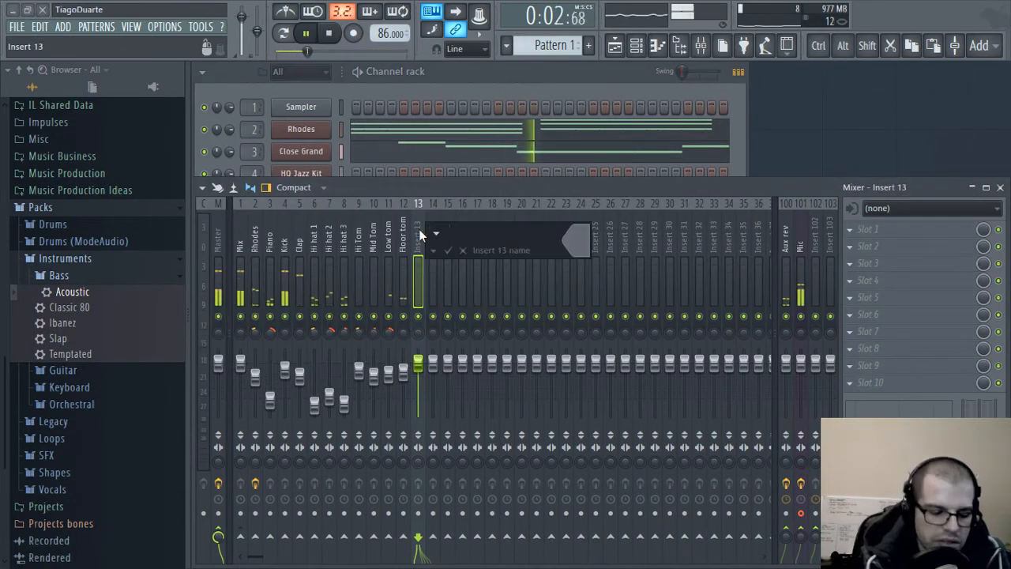
pyautogui.write('Bass')
pyautogui.press('Return')
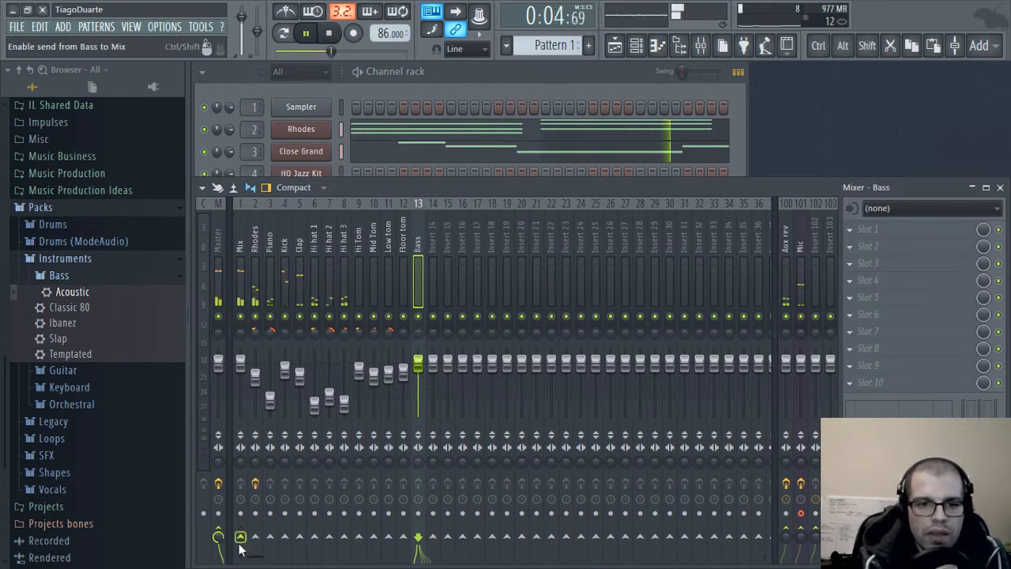
pyautogui.rightClick(241, 537)
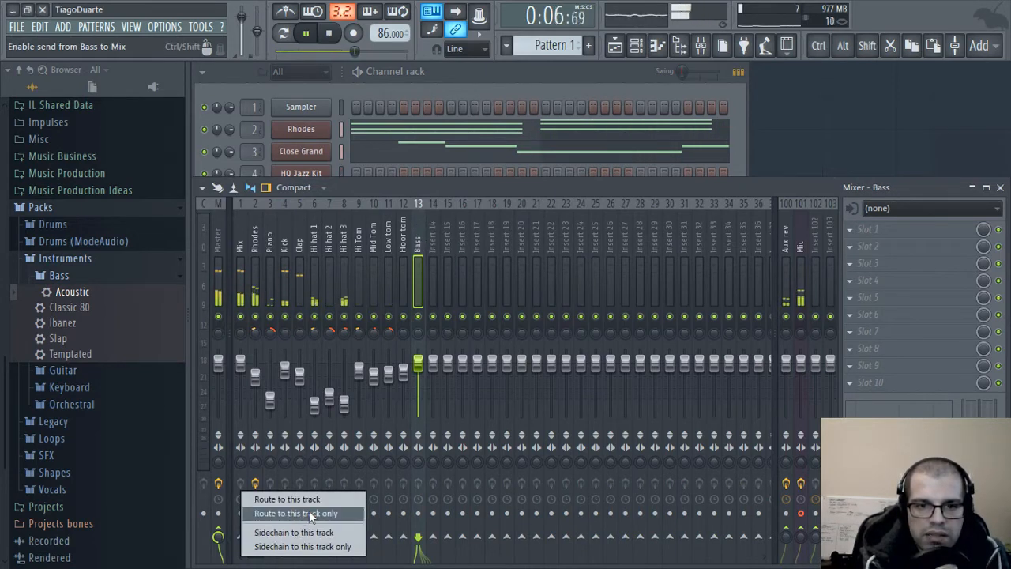
pyautogui.click(320, 515)
pyautogui.click(241, 239)
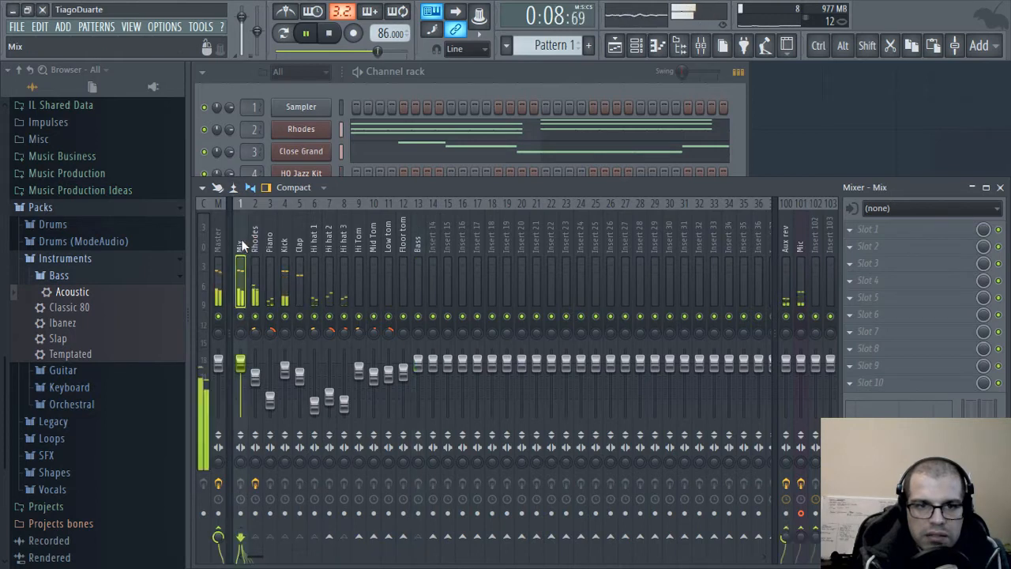
# - Open the piano roll of the Acoustic bass channel from the channel rack
pyautogui.click(407, 69)
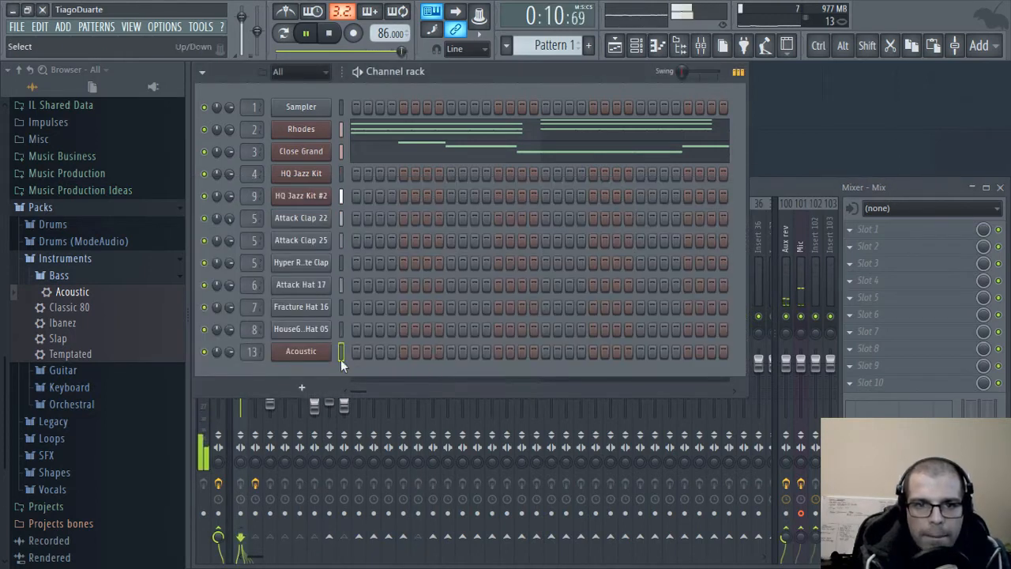
pyautogui.rightClick(301, 349)
pyautogui.click(364, 353)
# - Draw two-step A5 and F5 notes from the start of bar 1, followed by a D5 note lasting six steps
pyautogui.scroll(8, 264, 346)
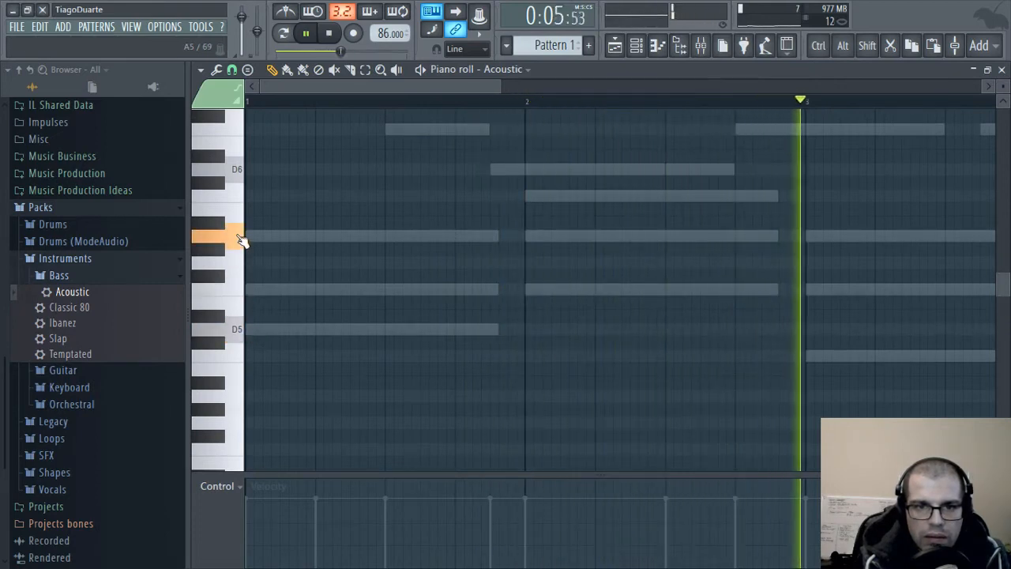
pyautogui.scroll(3, 342, 297)
pyautogui.click(254, 356)
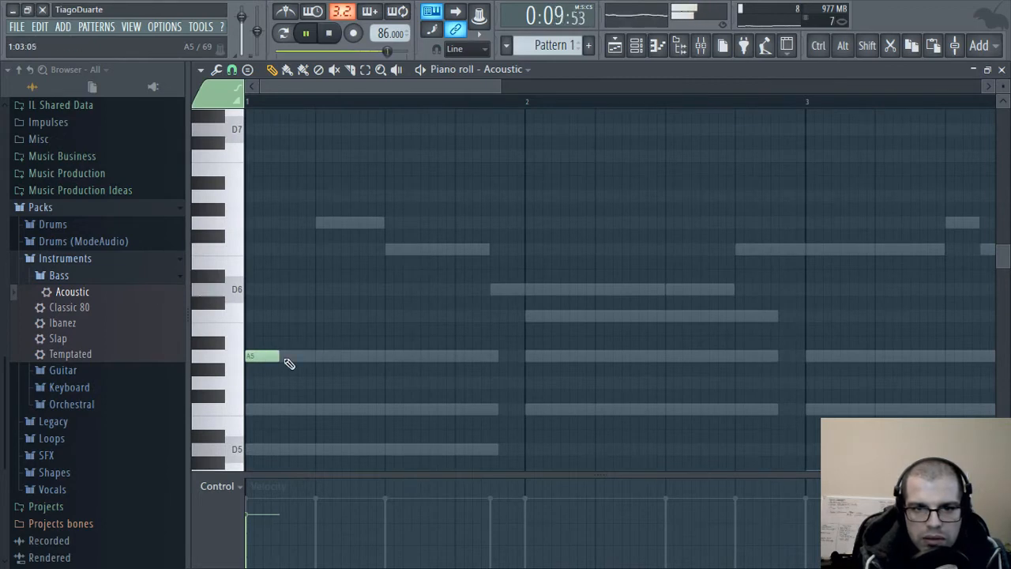
pyautogui.click(283, 409)
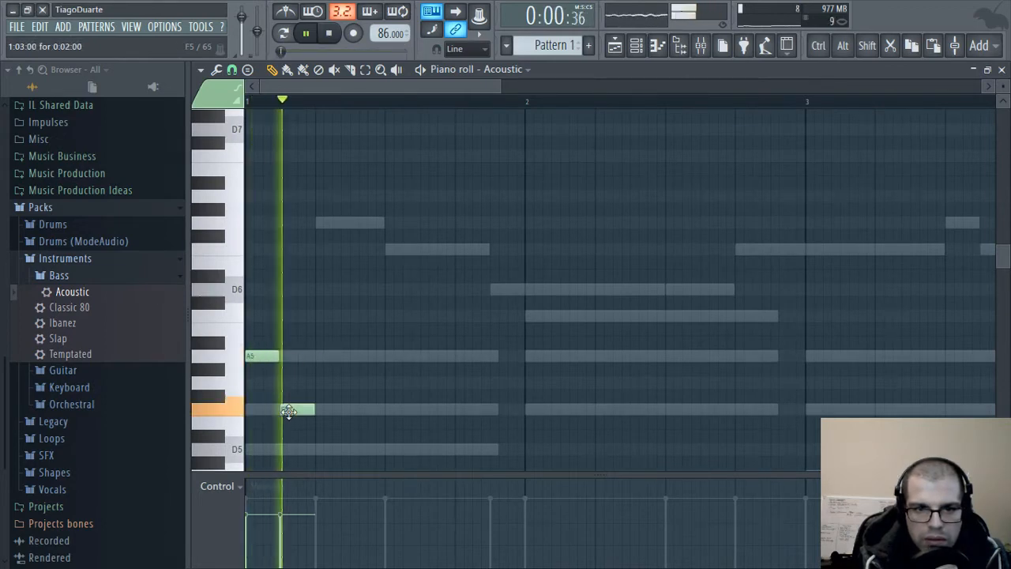
pyautogui.scroll(-4, 308, 387)
pyautogui.click(324, 288)
pyautogui.moveTo(318, 284); pyautogui.dragTo(311, 282)
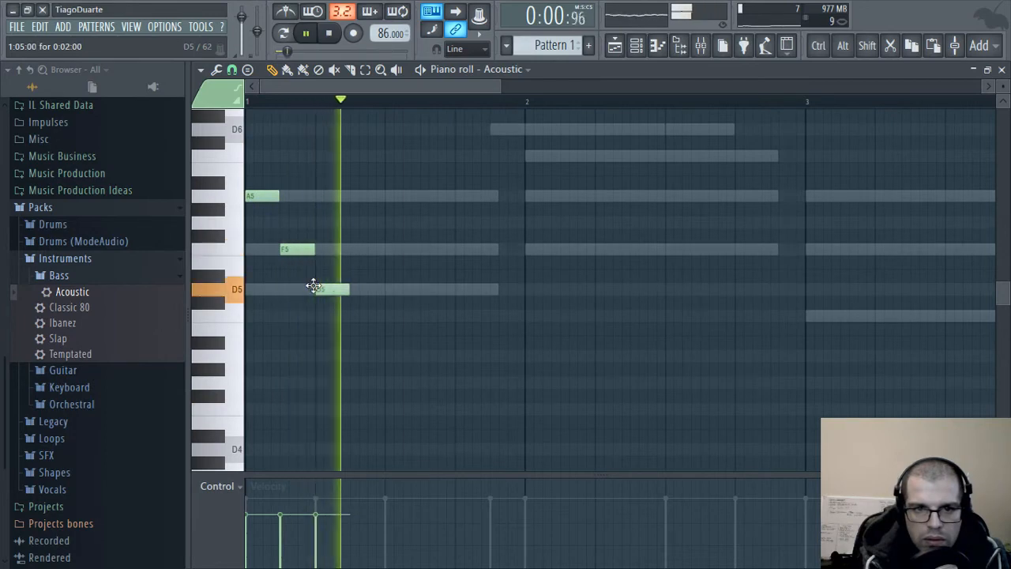
pyautogui.press('space')
pyautogui.moveTo(392, 295); pyautogui.dragTo(403, 298)
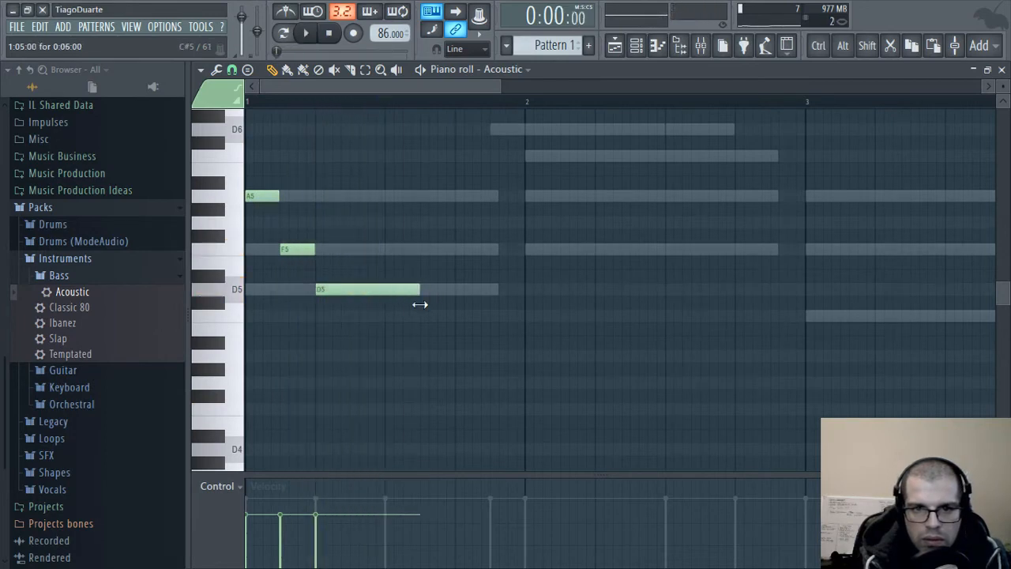
# - Add a two-step F5 at the end of bar 1 and a two-step A5 at the start of bar 2, and play the pattern
pyautogui.press('space')
pyautogui.scroll(2, 447, 356)
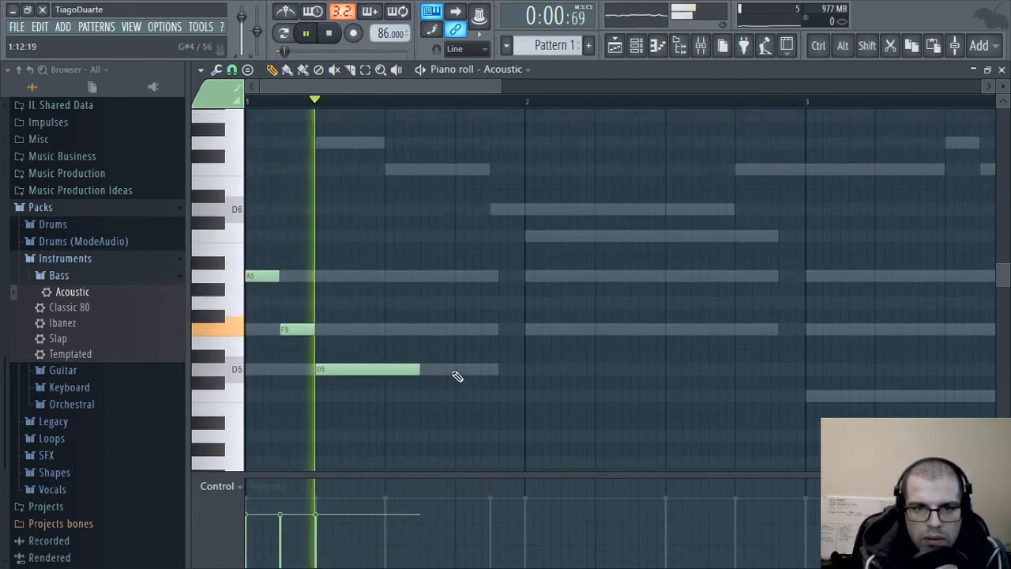
pyautogui.press('space')
pyautogui.click(458, 330)
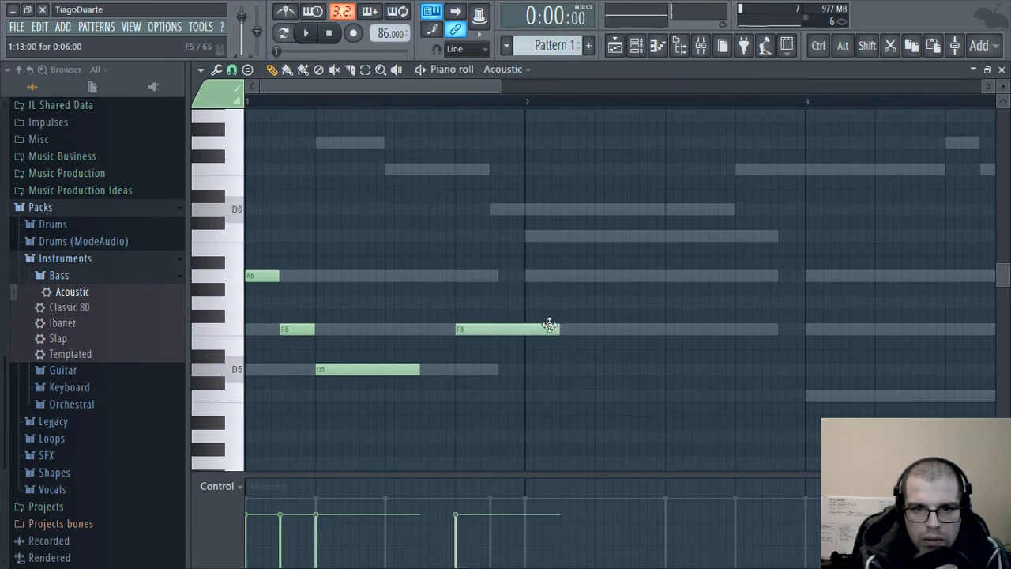
pyautogui.moveTo(556, 329); pyautogui.dragTo(512, 335)
pyautogui.moveTo(528, 257); pyautogui.dragTo(521, 287)
pyautogui.press('space')
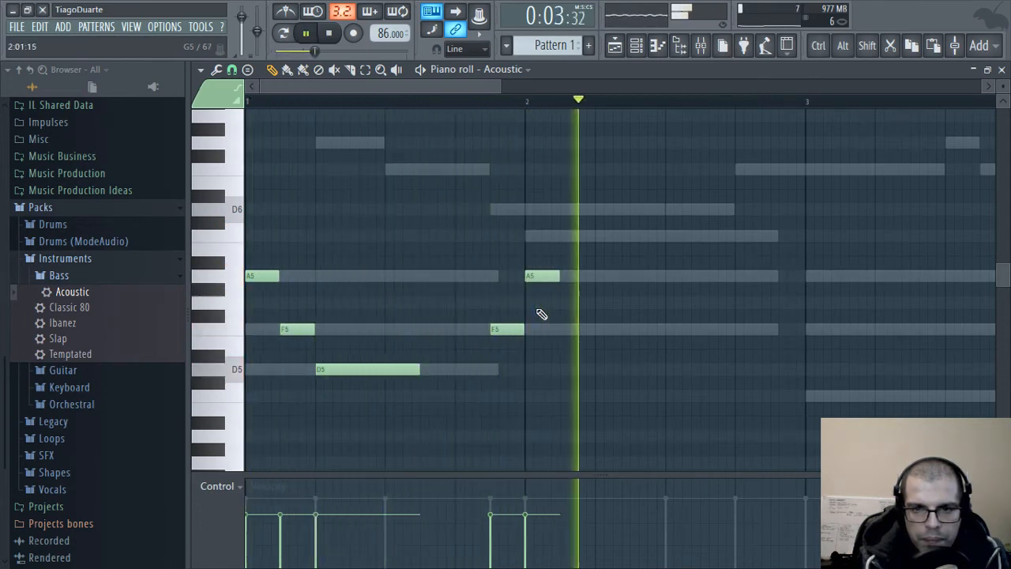
# - Extend bar 2's A5 to half a bar, and add a two-step A5 ending bar 2 and a half-bar F5 starting bar 3
pyautogui.press('space')
pyautogui.moveTo(567, 278); pyautogui.dragTo(666, 278)
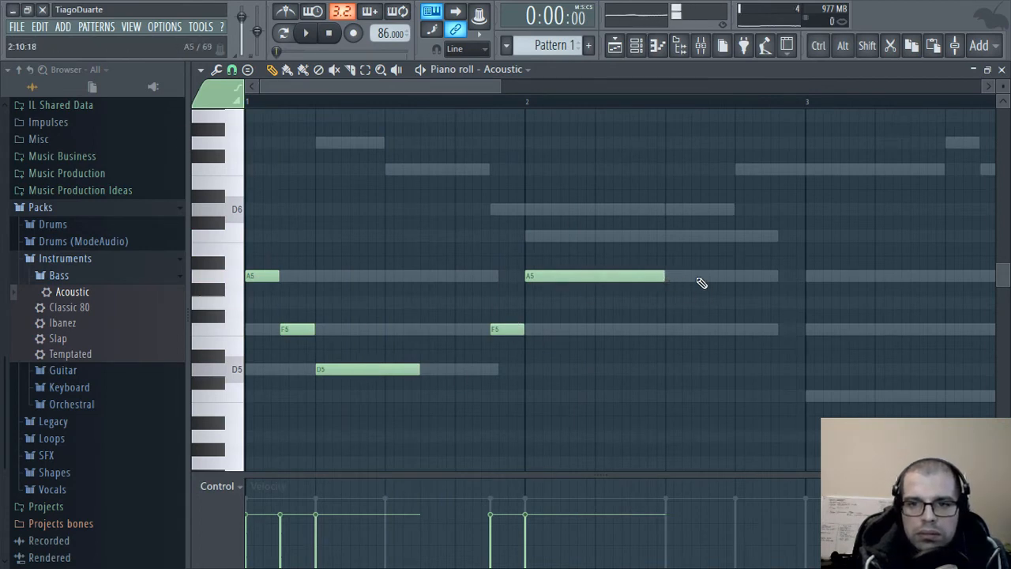
pyautogui.press('space')
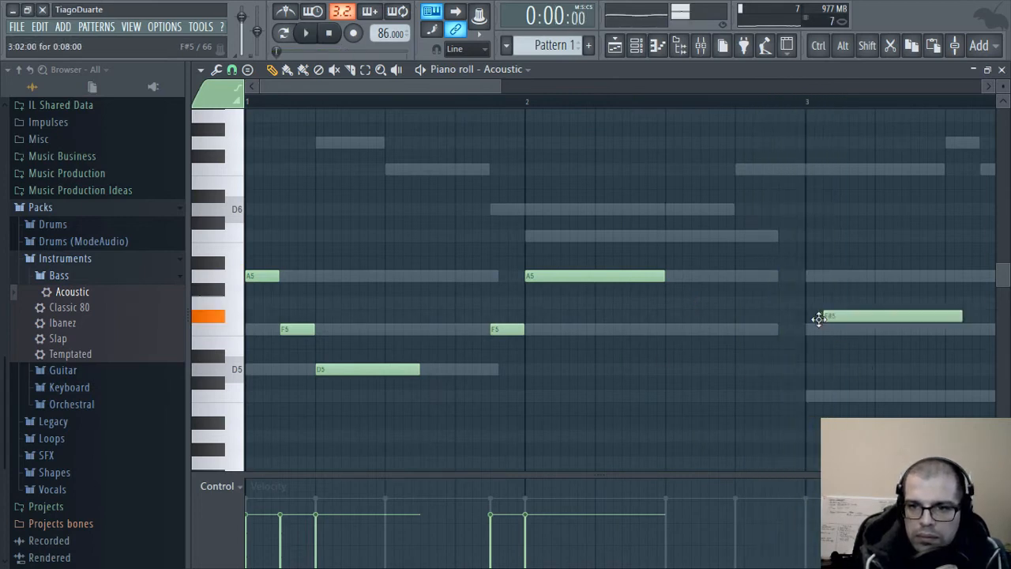
pyautogui.click(765, 275)
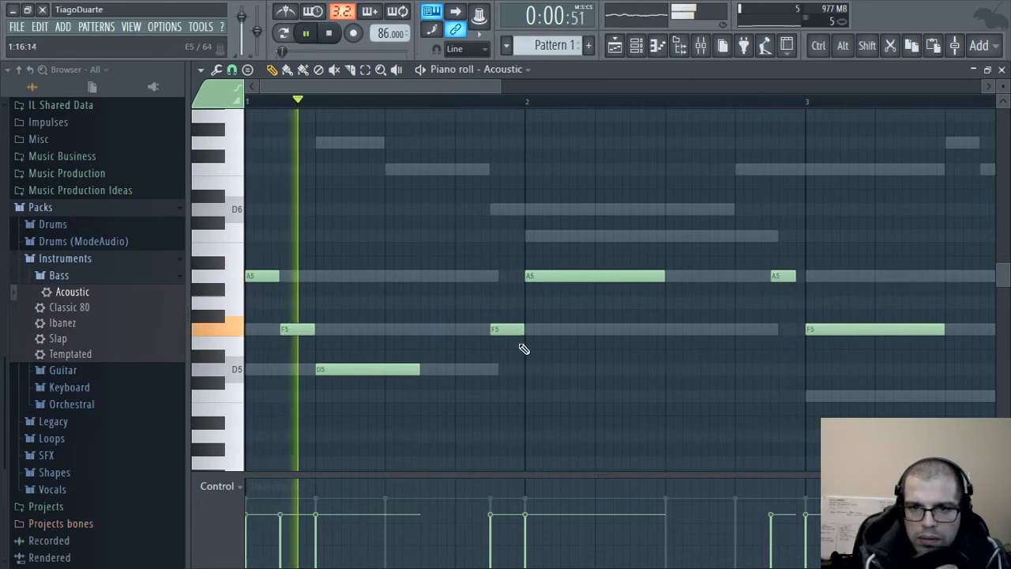
pyautogui.moveTo(523, 329); pyautogui.dragTo(518, 329)
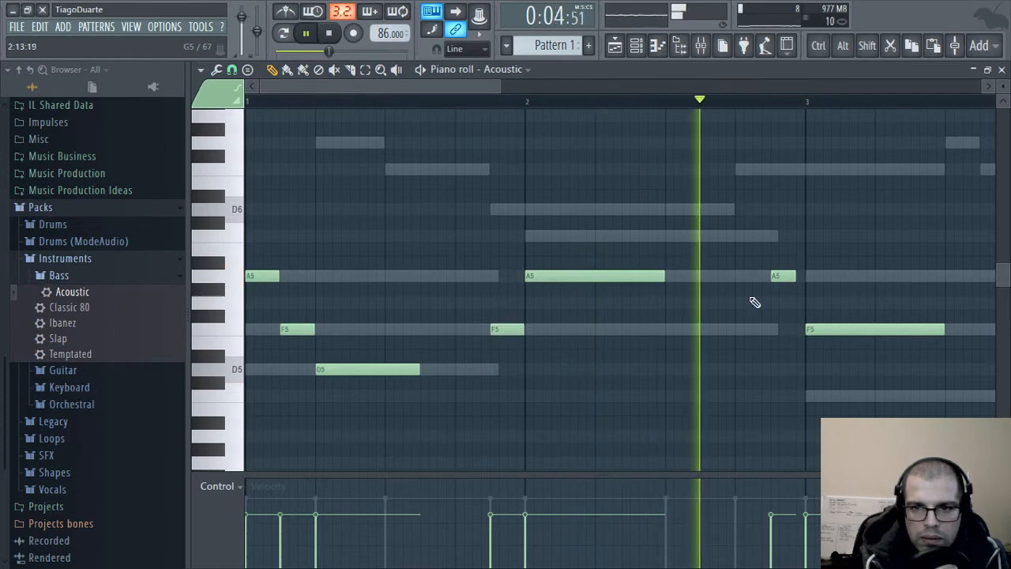
pyautogui.moveTo(795, 276); pyautogui.dragTo(805, 276)
# - Complete bar 3 with short D5, C5 and D5 notes, and place a half-bar F5 and a closing A5 in bar 4
pyautogui.scroll(-1, 568, 266)
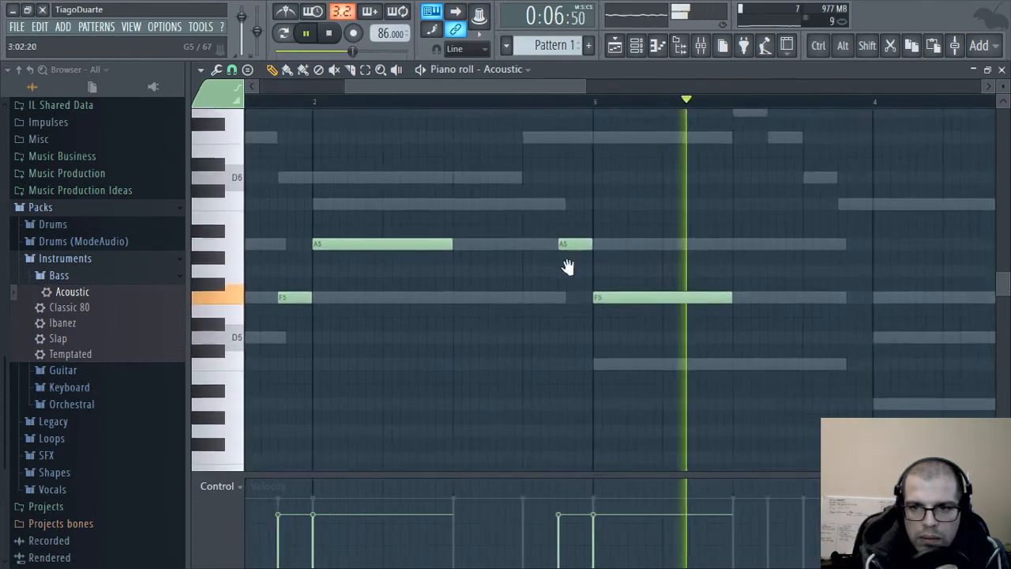
pyautogui.press('space')
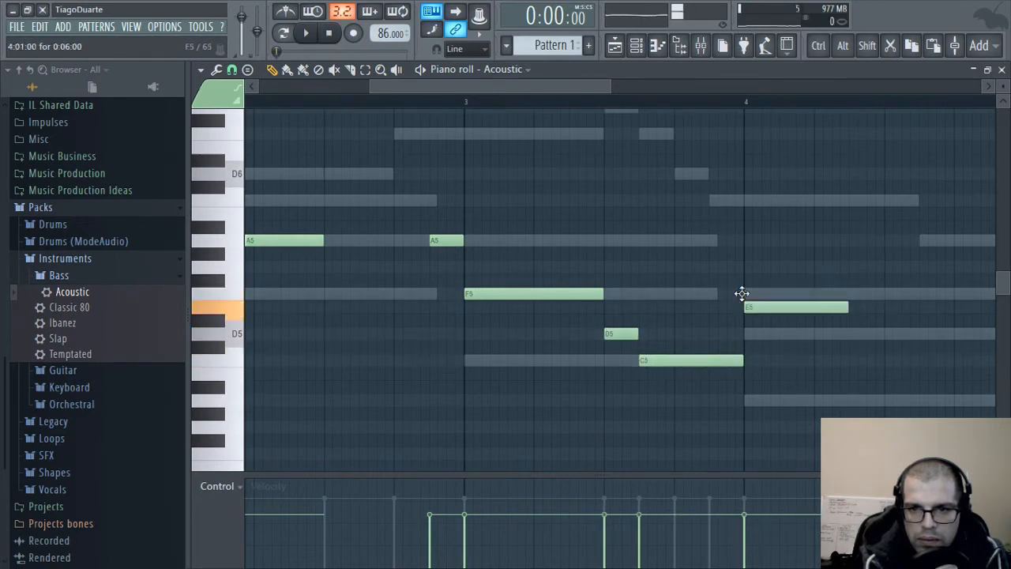
pyautogui.scroll(-1, 790, 325)
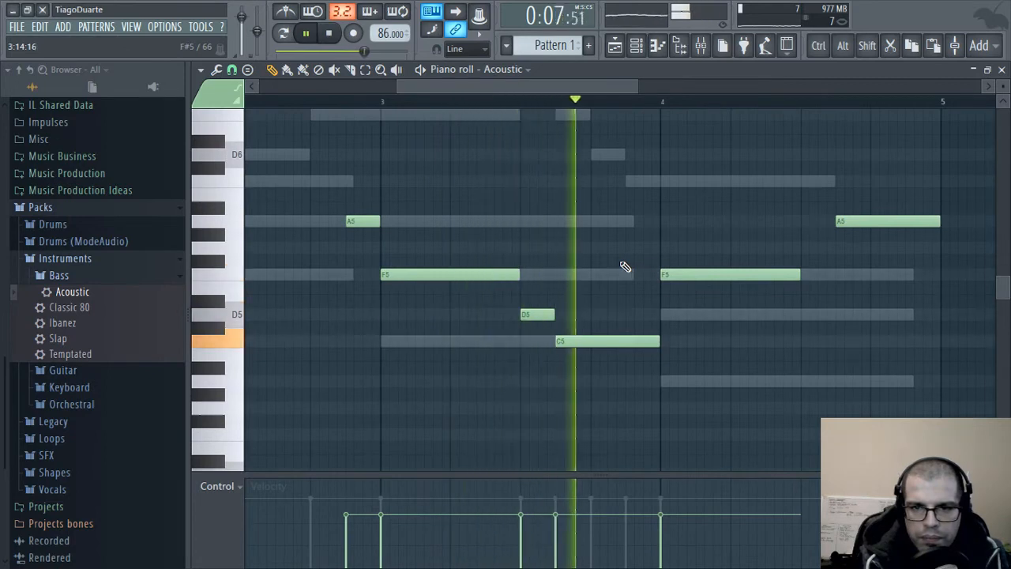
pyautogui.moveTo(658, 341); pyautogui.dragTo(625, 341)
pyautogui.click(627, 314)
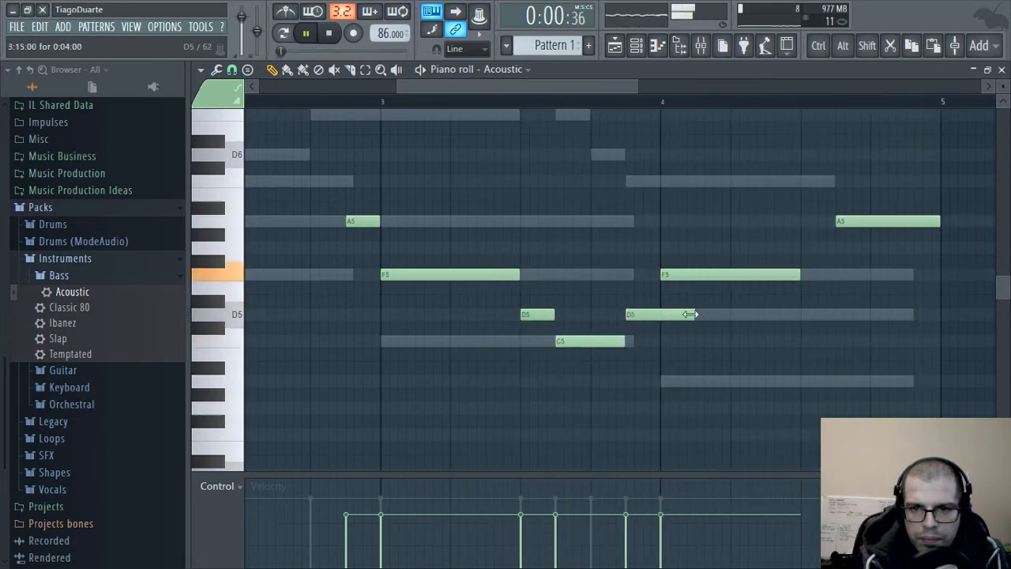
# - Shorten bar 4's A5 to two steps and add two-step G5 and F5 notes after it to finish the bar
pyautogui.scroll(-4, 534, 273)
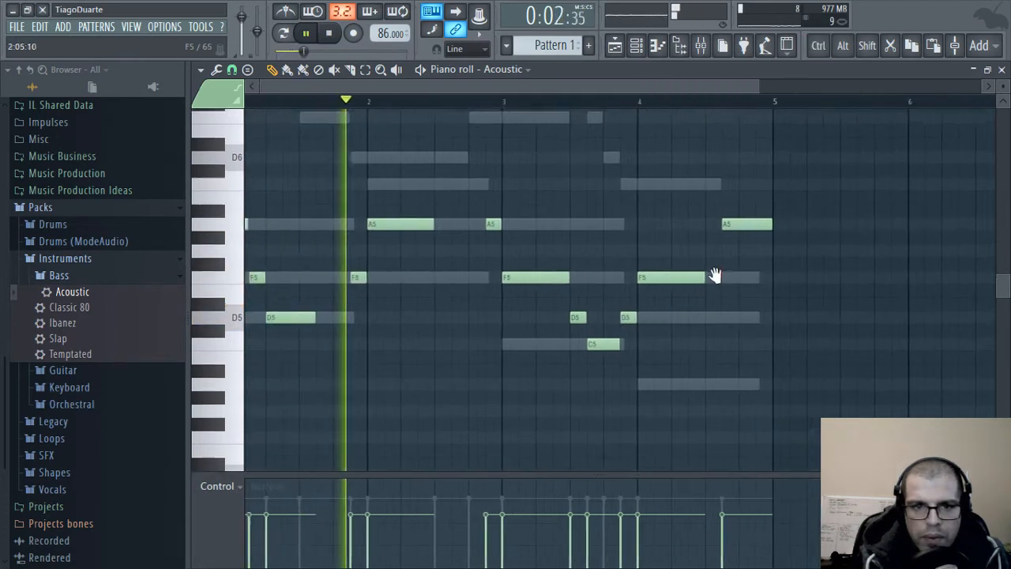
pyautogui.moveTo(785, 249); pyautogui.dragTo(752, 253)
pyautogui.click(757, 275)
pyautogui.click(774, 302)
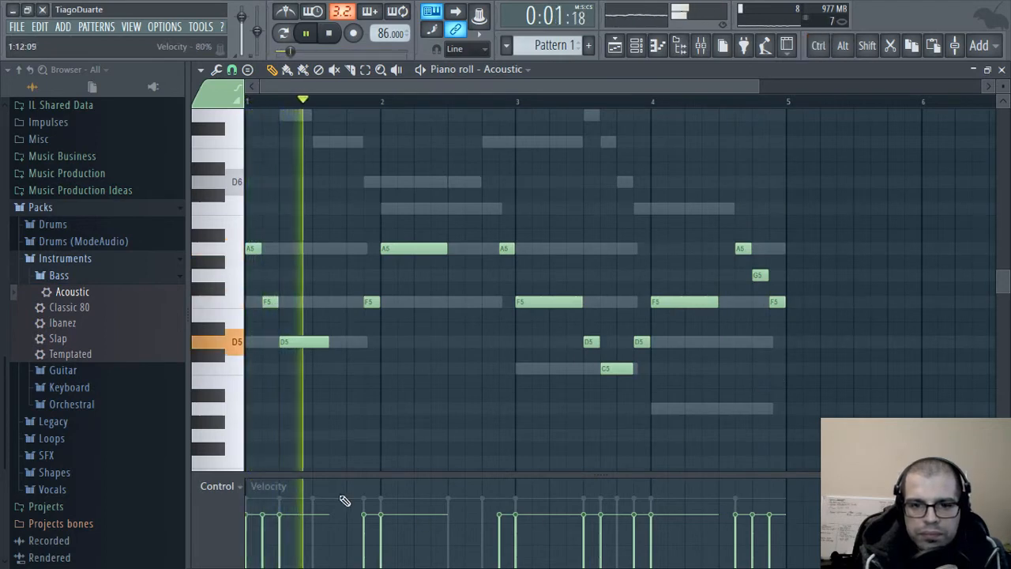
# - Raise the velocity of all bass notes and move the last three notes of bar 4 down to D5, C5 and A4
pyautogui.moveTo(248, 504)
pyautogui.mouseDown()
pyautogui.moveTo(515, 512)
pyautogui.moveTo(783, 501)
pyautogui.mouseUp()
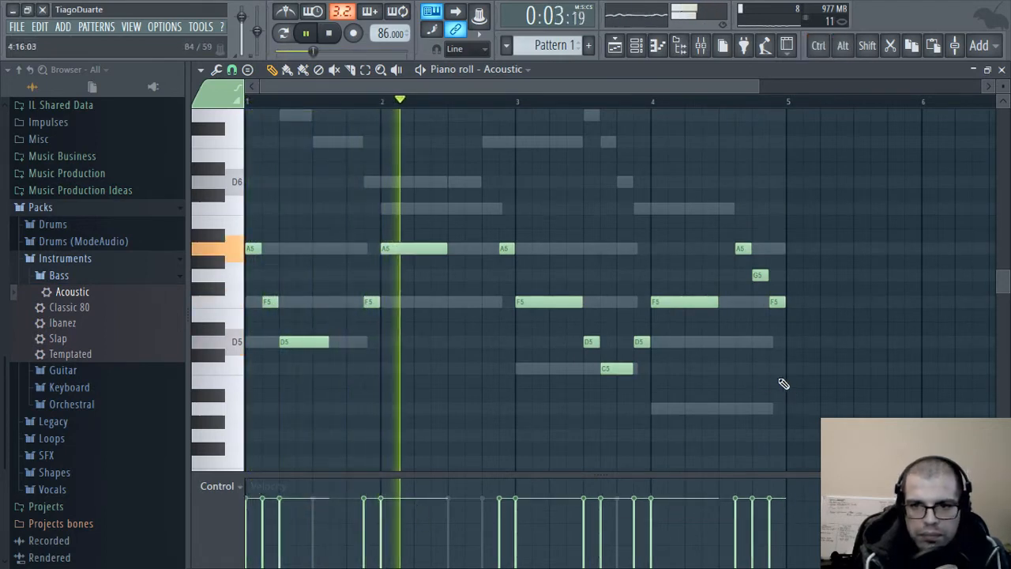
pyautogui.scroll(2, 734, 361)
pyautogui.moveTo(759, 250); pyautogui.dragTo(755, 340)
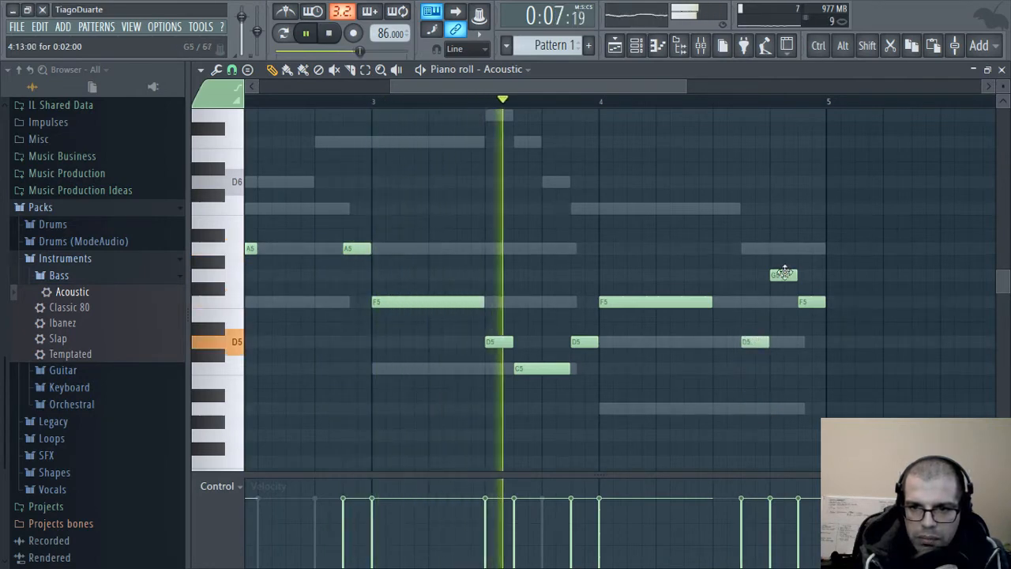
pyautogui.moveTo(783, 275); pyautogui.dragTo(782, 368)
pyautogui.moveTo(811, 302); pyautogui.dragTo(810, 410)
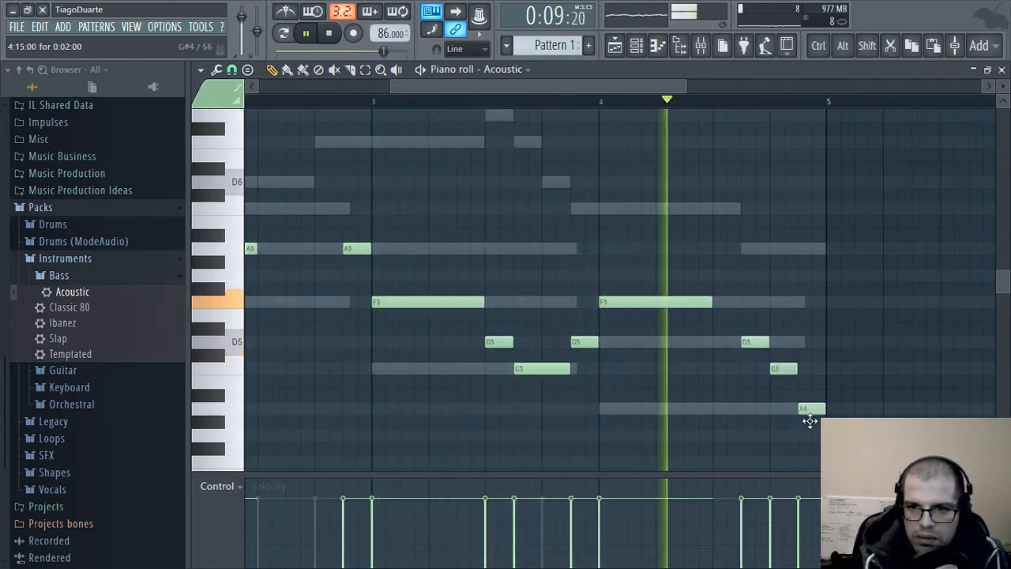
# - Try swapping the pitches in bar 1, with the opening note on D5 and the long note on A5, and listen to the pattern
pyautogui.keyDown('ctrl'); pyautogui.rightClick(821, 303); pyautogui.keyUp('ctrl')
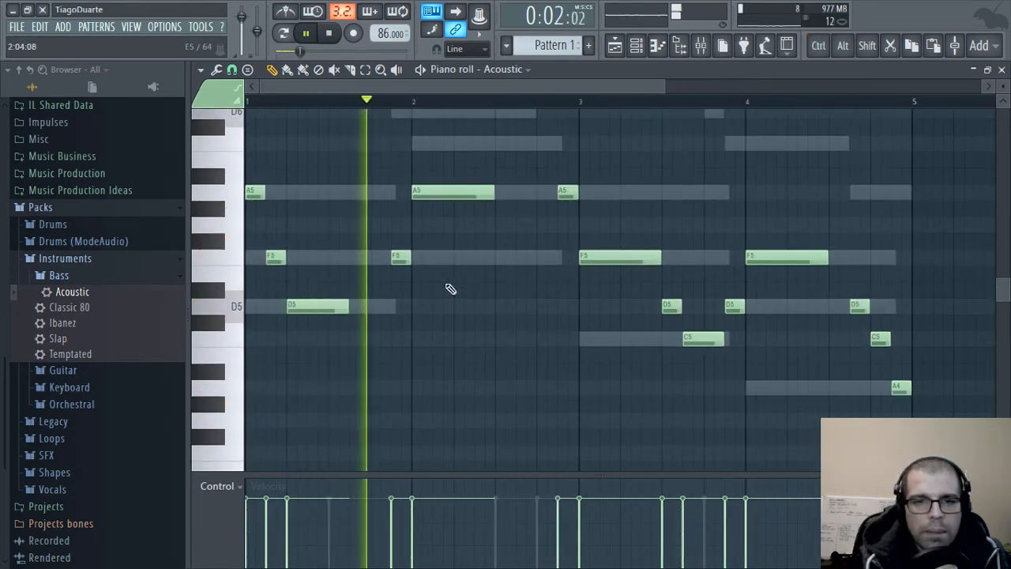
pyautogui.scroll(2, 448, 289)
pyautogui.scroll(-2, 444, 290)
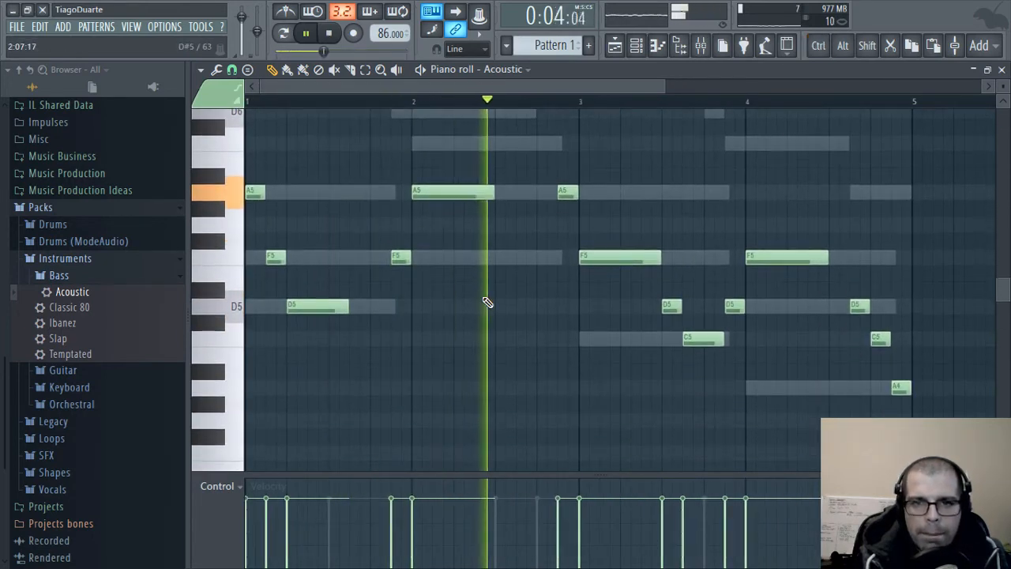
pyautogui.scroll(1, 821, 213)
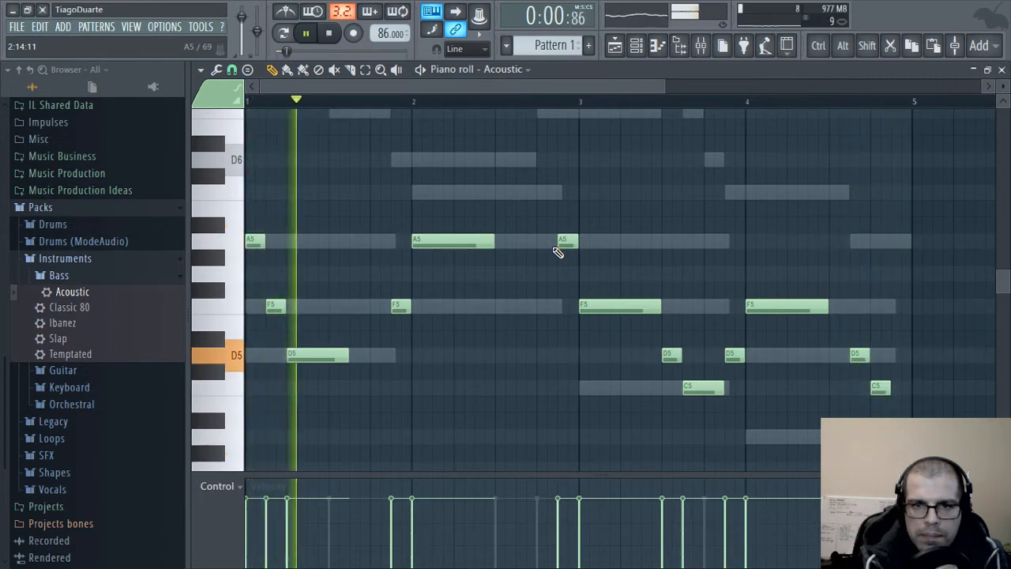
pyautogui.press('space')
pyautogui.moveTo(255, 242); pyautogui.dragTo(261, 314)
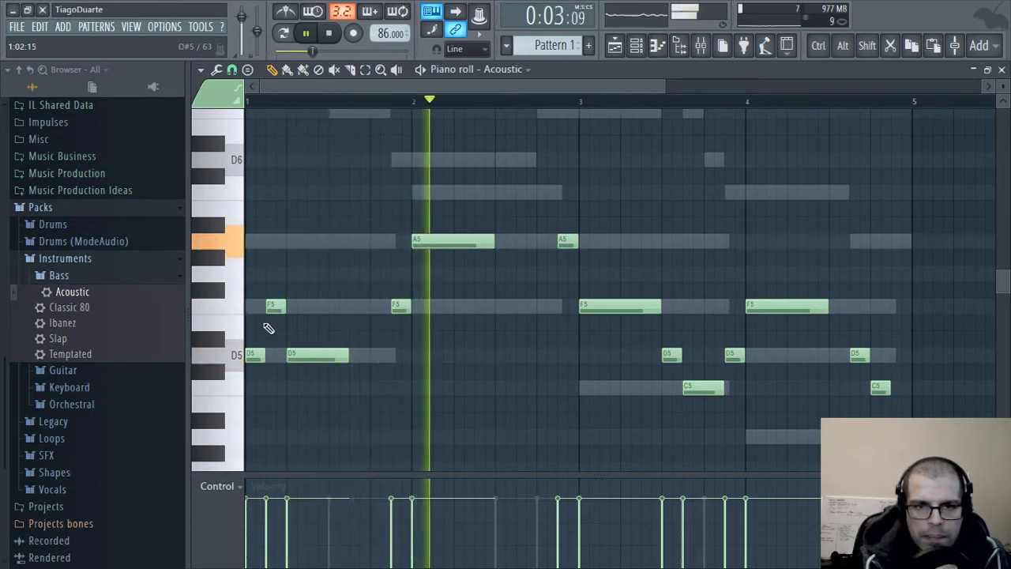
pyautogui.press('space')
pyautogui.moveTo(316, 358); pyautogui.dragTo(316, 259)
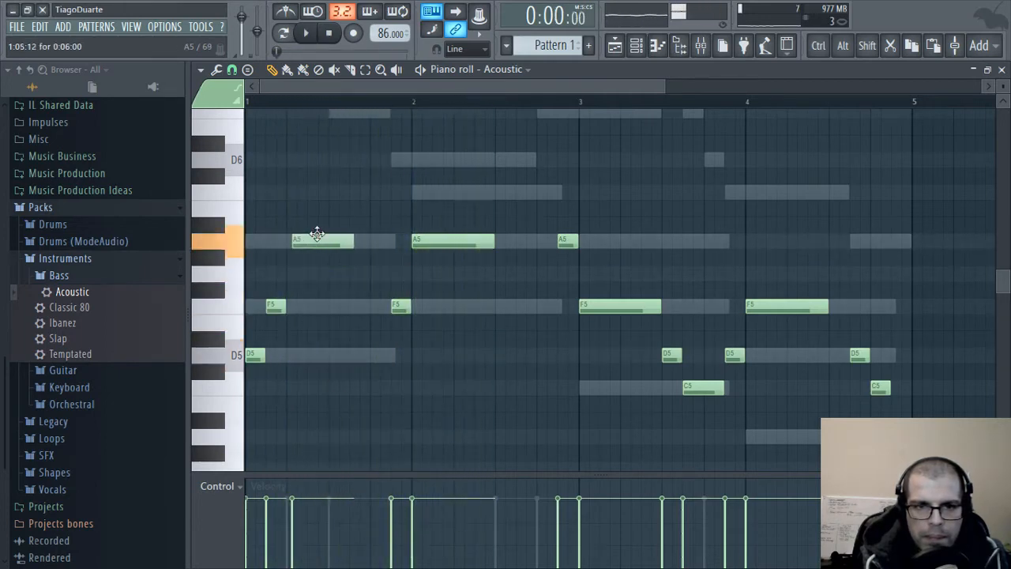
pyautogui.press('space')
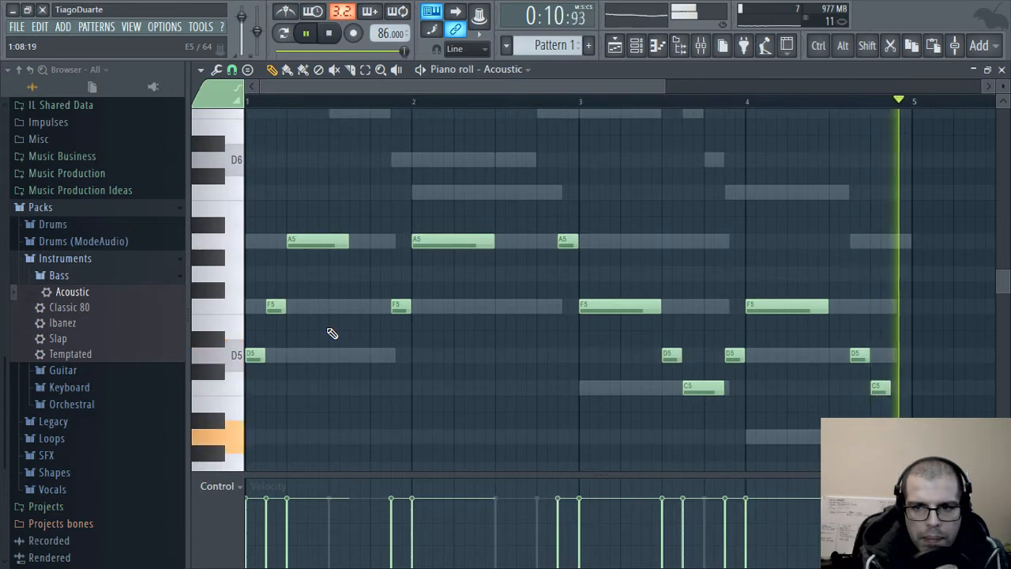
pyautogui.press('space')
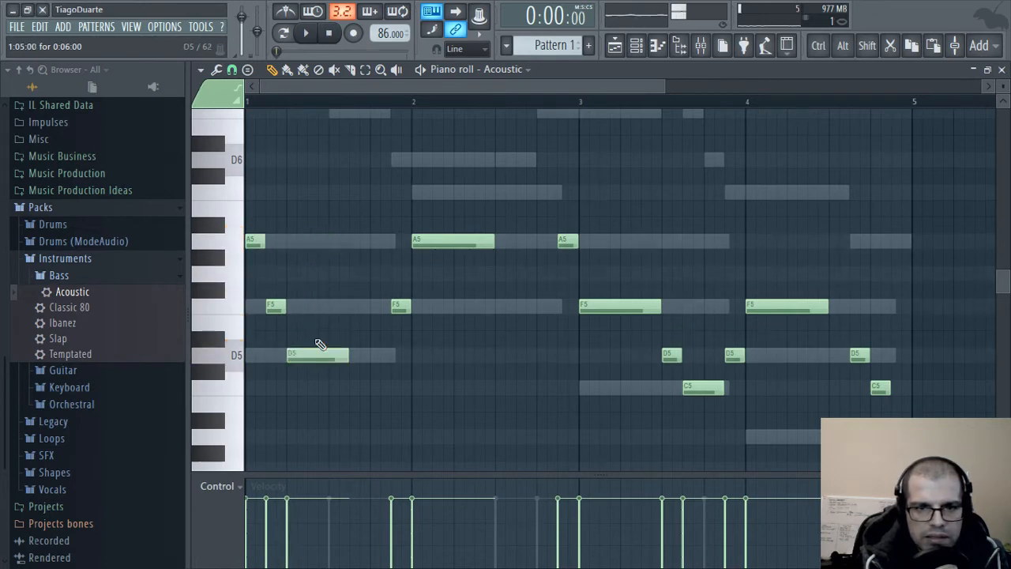
# - Play the pattern, then replace bar 3's inner D5 and C5 by lengthening its F5, keeping a short D5 at the bar's end
pyautogui.moveTo(257, 185); pyautogui.dragTo(393, 435)
pyautogui.press('space')
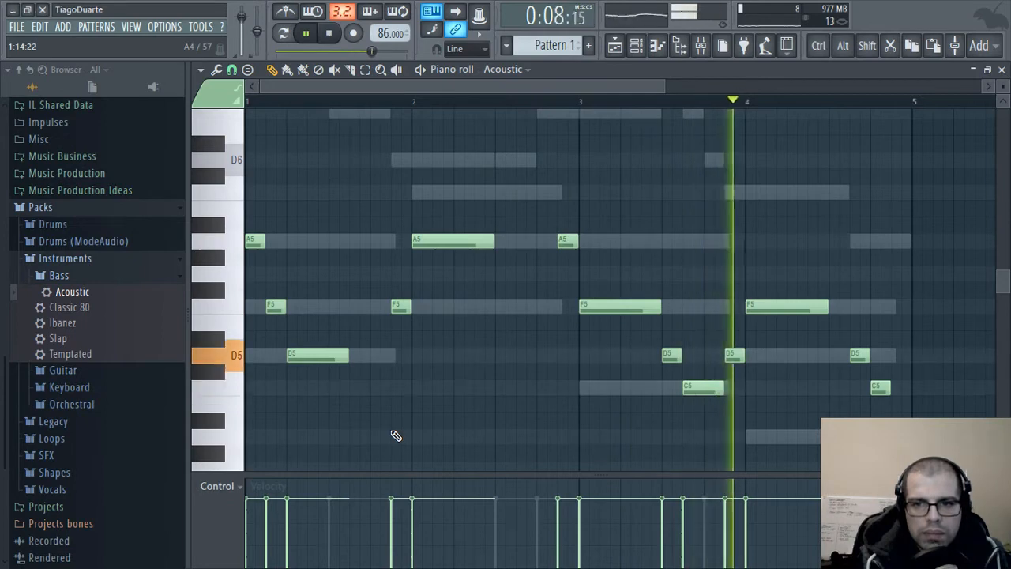
pyautogui.press('space')
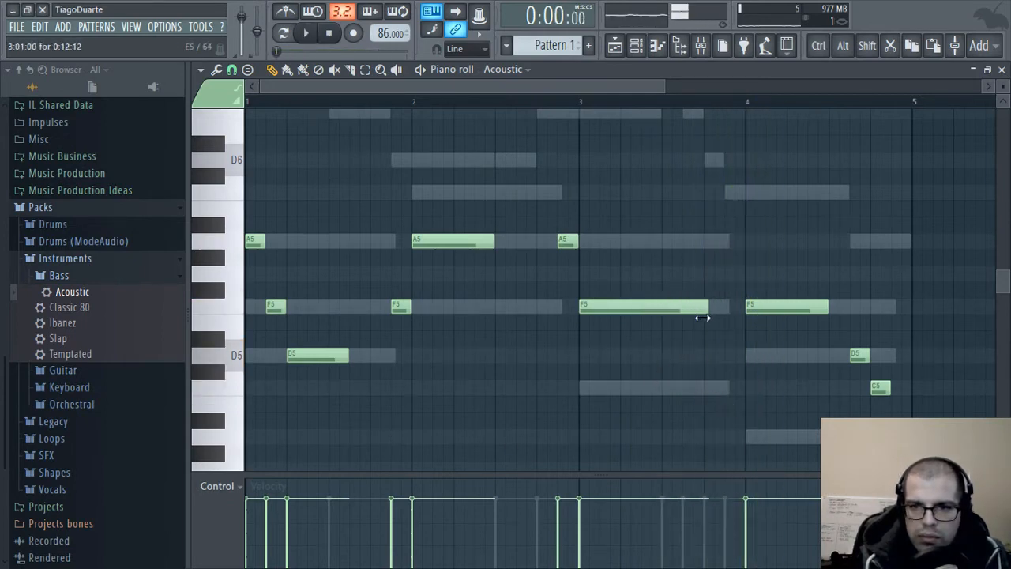
pyautogui.moveTo(724, 356); pyautogui.dragTo(728, 354)
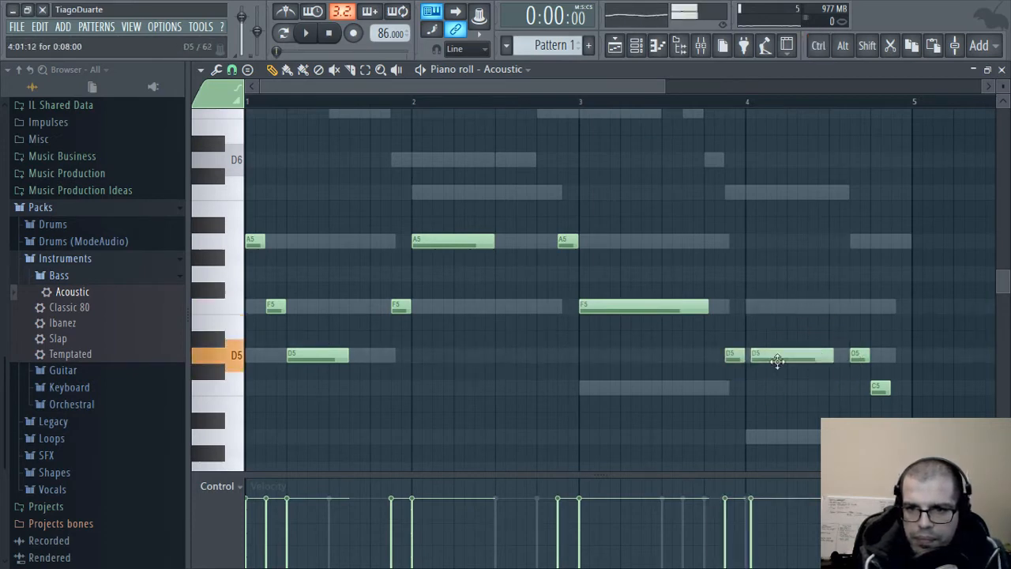
# - Move bar 4's long F5 down to A4, replace the D5 following it with a four-step D5, and close the piano roll
pyautogui.moveTo(777, 360); pyautogui.dragTo(768, 440)
pyautogui.press('space')
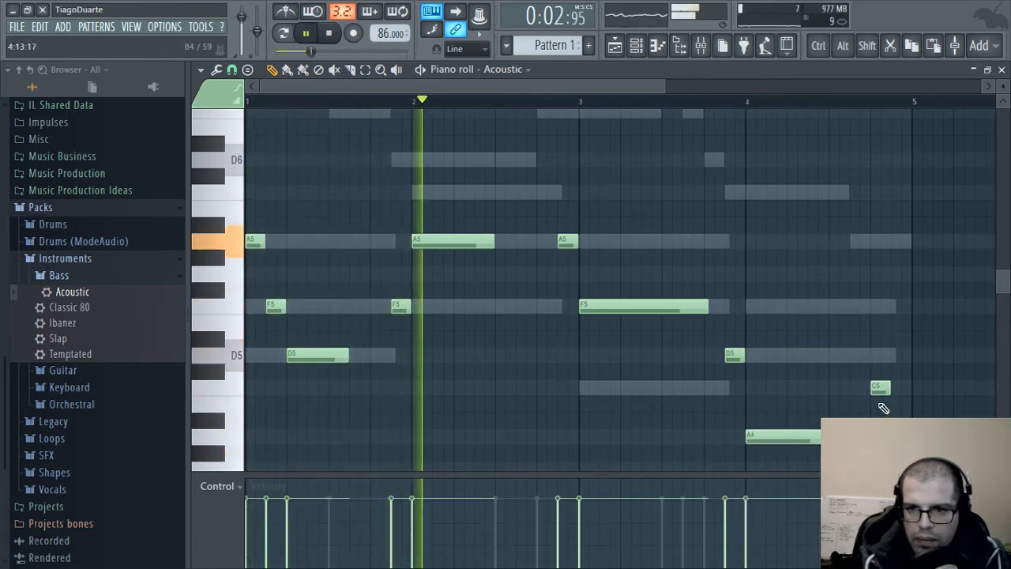
pyautogui.moveTo(831, 355); pyautogui.dragTo(867, 361)
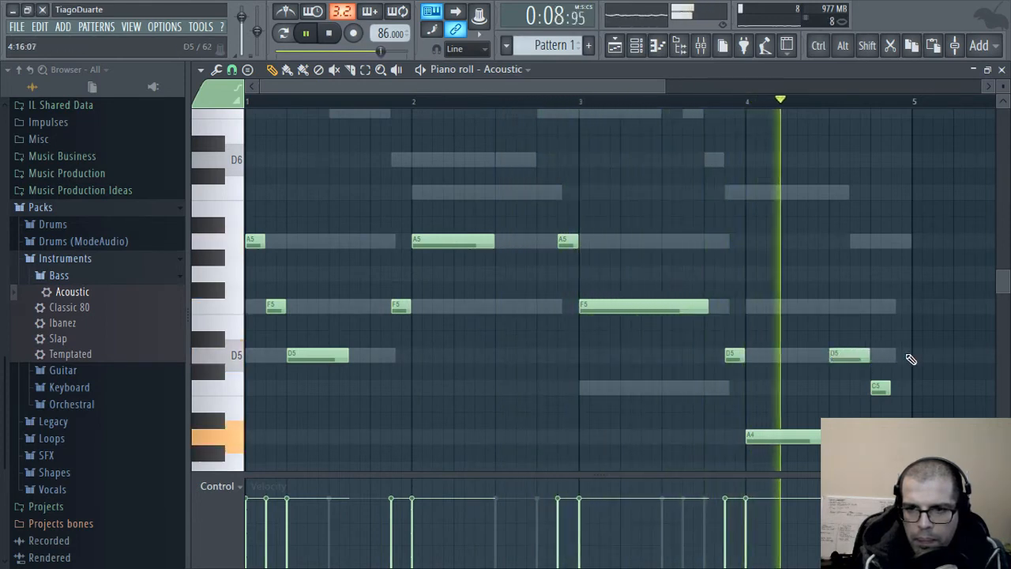
pyautogui.click(1002, 70)
pyautogui.click(770, 197)
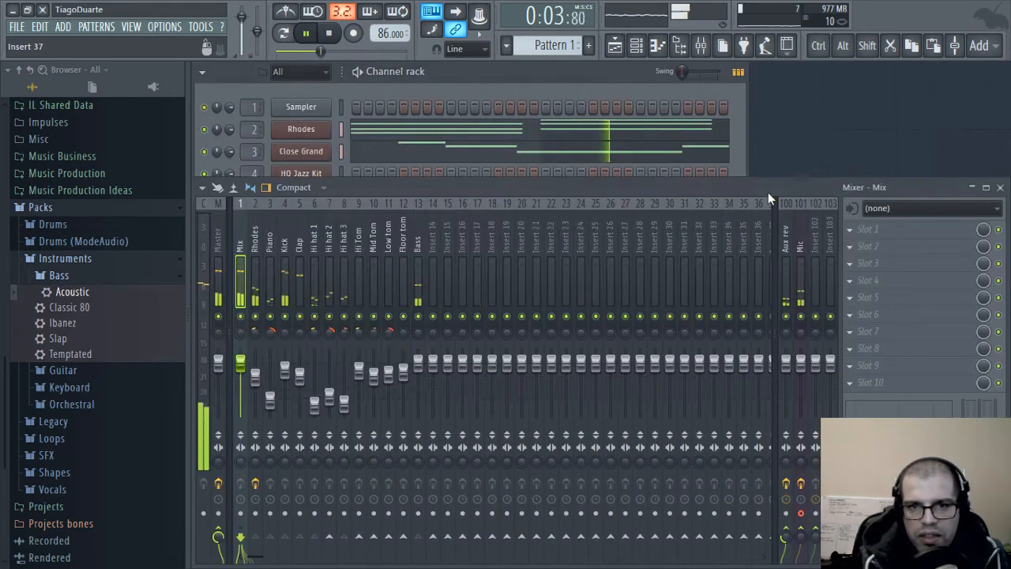
# - Lower the Bass track's volume to about -2.7 dB and load Fruity Parametric EQ 2 in the Mix track's first effect slot
pyautogui.click(418, 366)
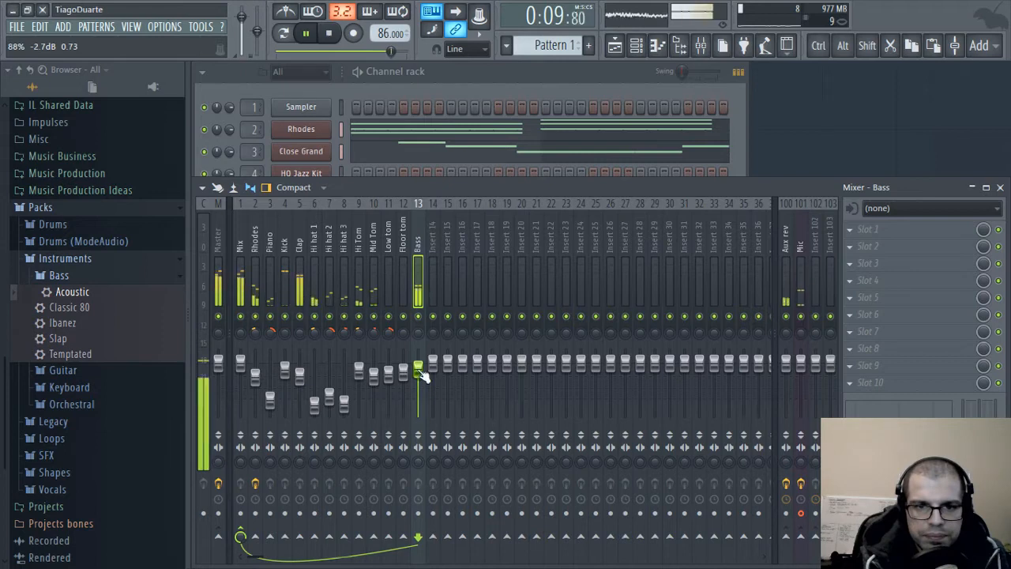
pyautogui.click(238, 234)
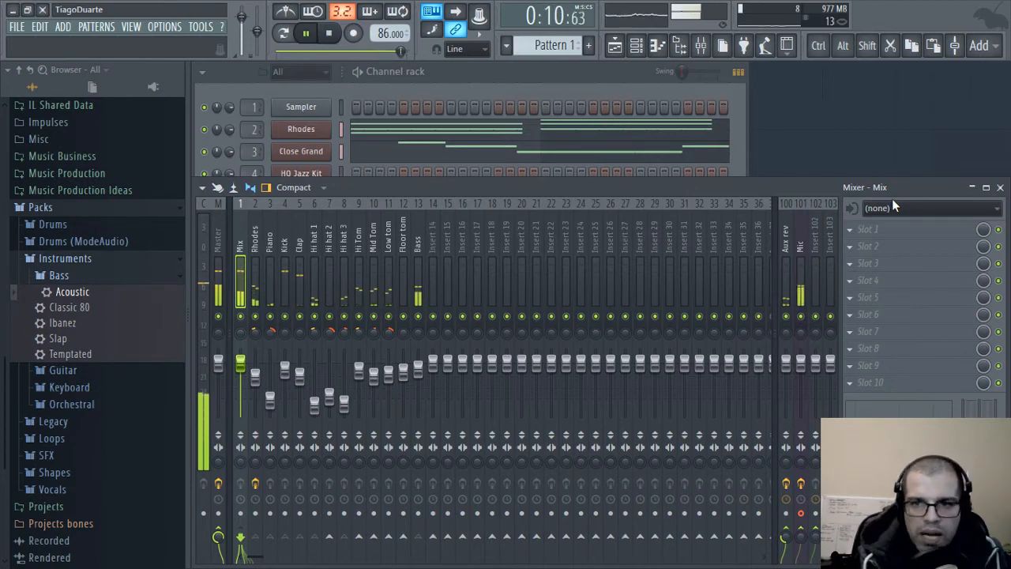
pyautogui.click(891, 229)
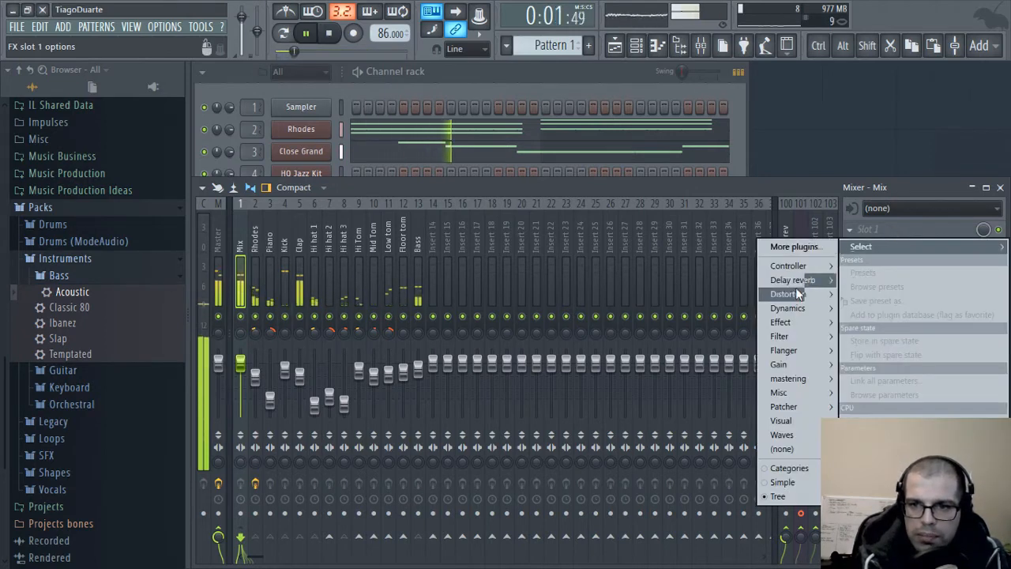
pyautogui.moveTo(798, 335)
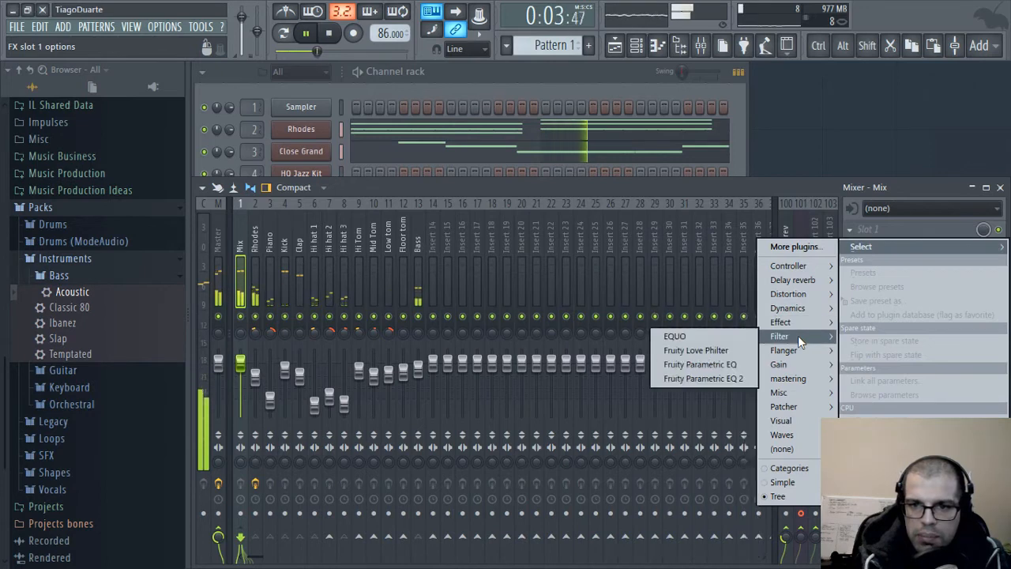
pyautogui.click(703, 379)
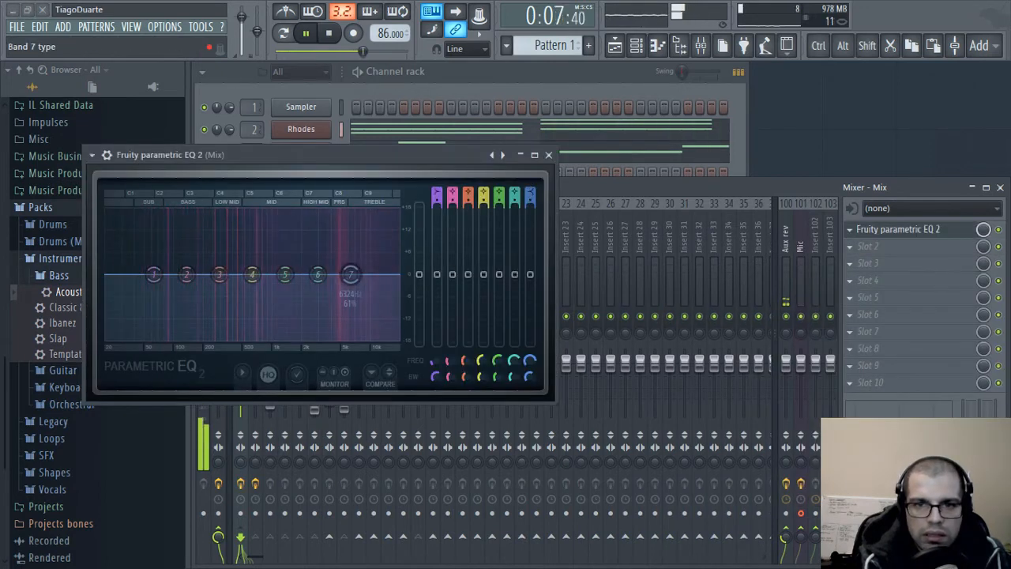
# - Try several filter types on band 7 of the Mix equalizer, set it to high shelf, adjust the band and close the equalizer
pyautogui.moveTo(530, 196); pyautogui.dragTo(530, 213)
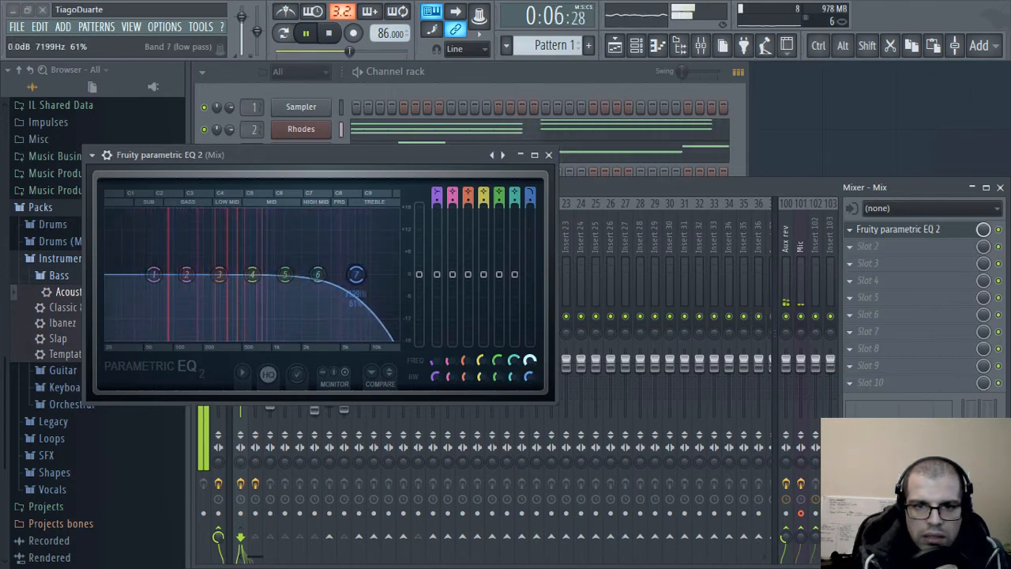
pyautogui.scroll(-1, 530, 195)
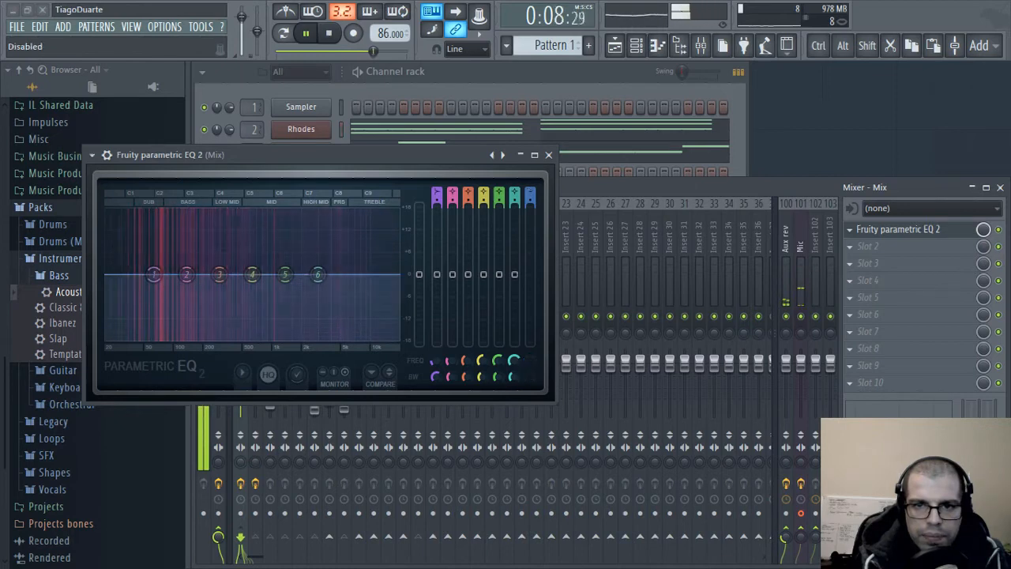
pyautogui.scroll(4, 530, 194)
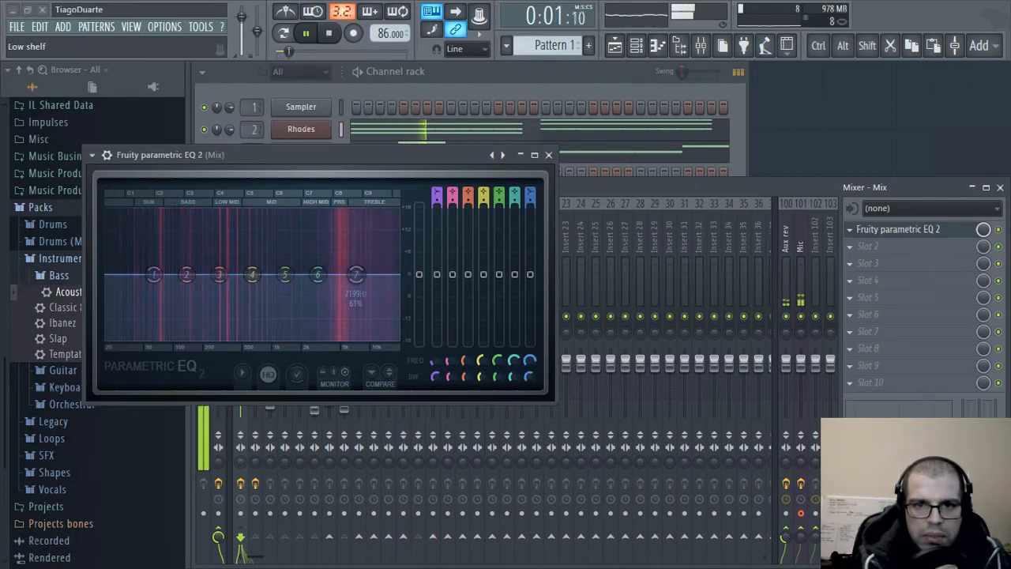
pyautogui.scroll(2, 530, 195)
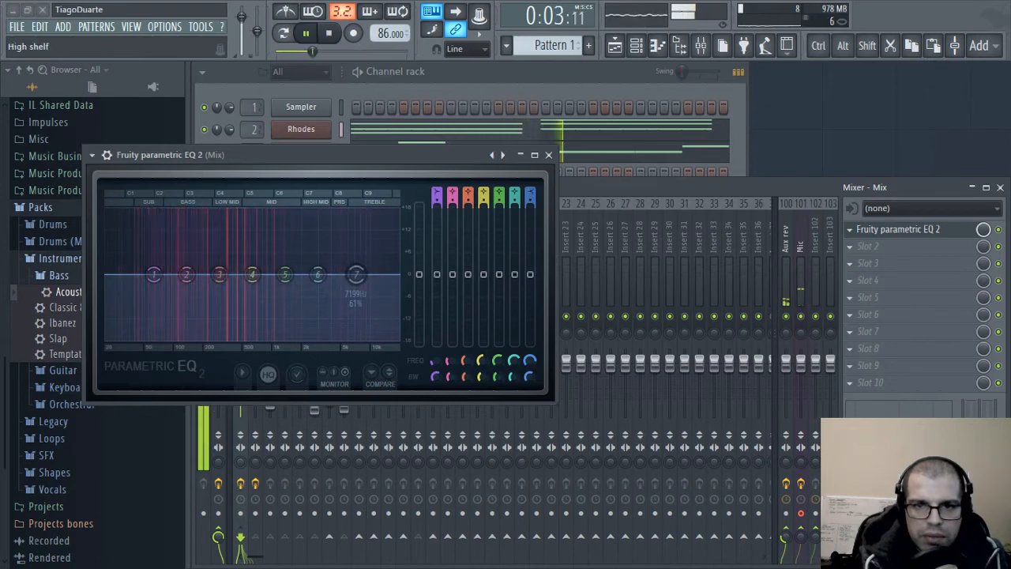
pyautogui.moveTo(357, 275); pyautogui.dragTo(245, 296)
pyautogui.click(549, 155)
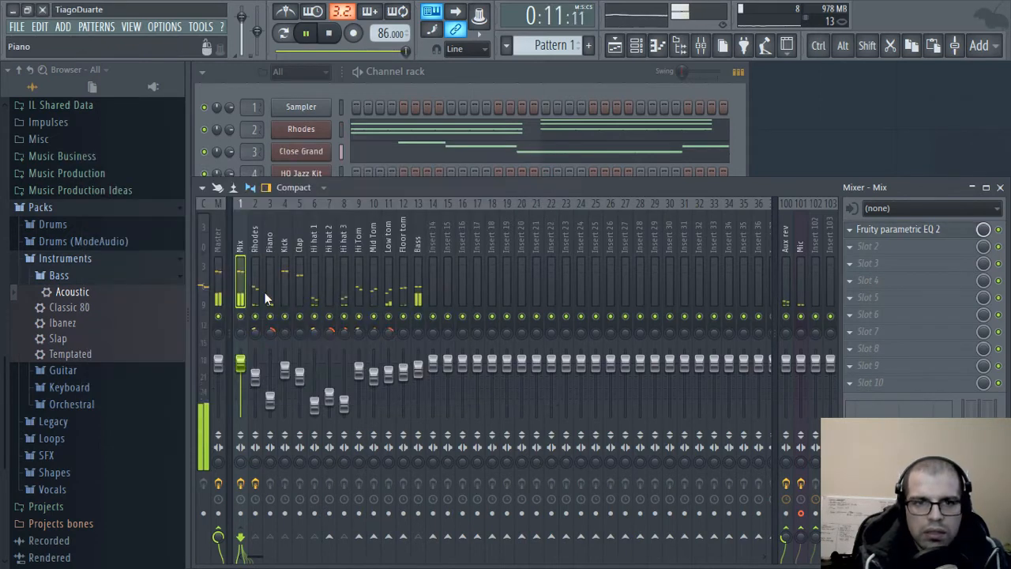
# - Inspect the Edison effect on the Master track and close it, then check the Bass and Piano tracks' effect slots
pyautogui.click(220, 235)
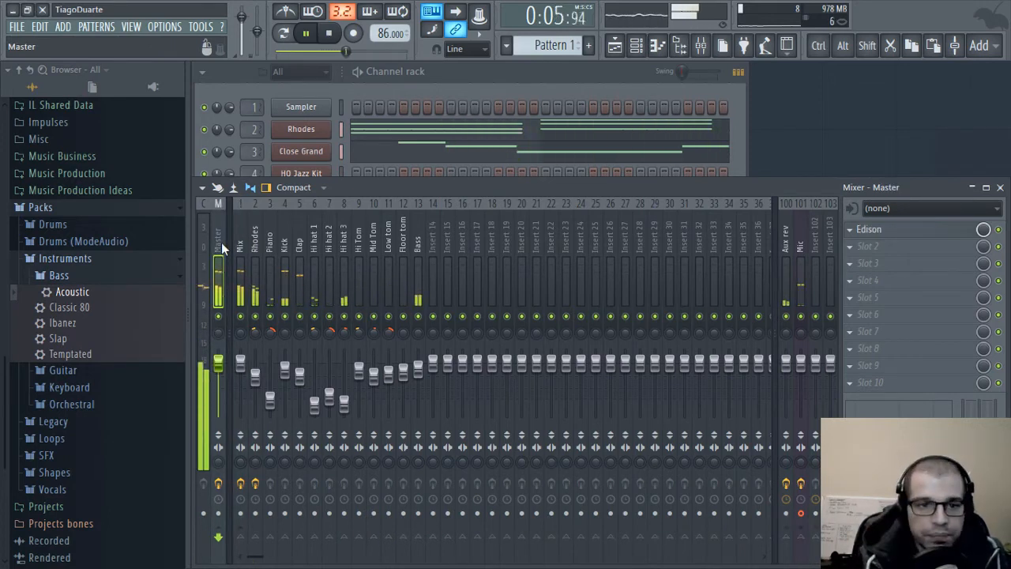
pyautogui.click(869, 229)
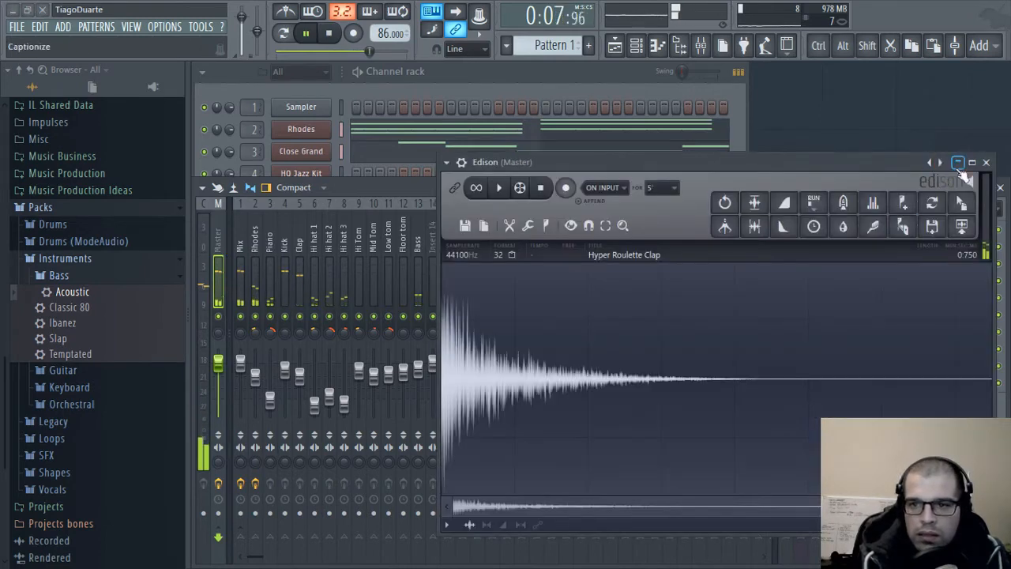
pyautogui.click(986, 162)
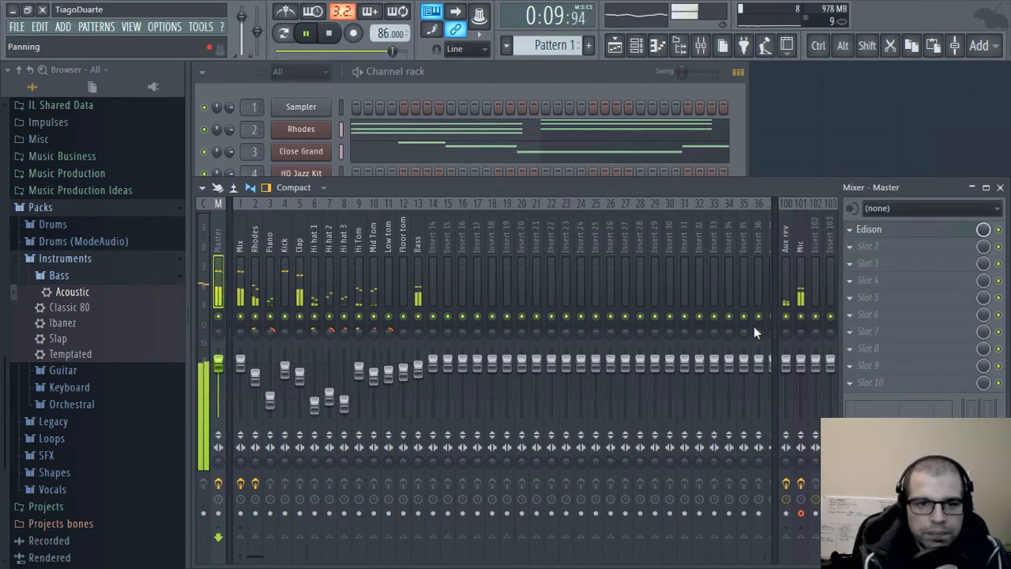
pyautogui.click(421, 231)
pyautogui.click(265, 246)
# - Add a GMS synthesizer channel to the channel rack and reposition its plugin window
pyautogui.click(414, 80)
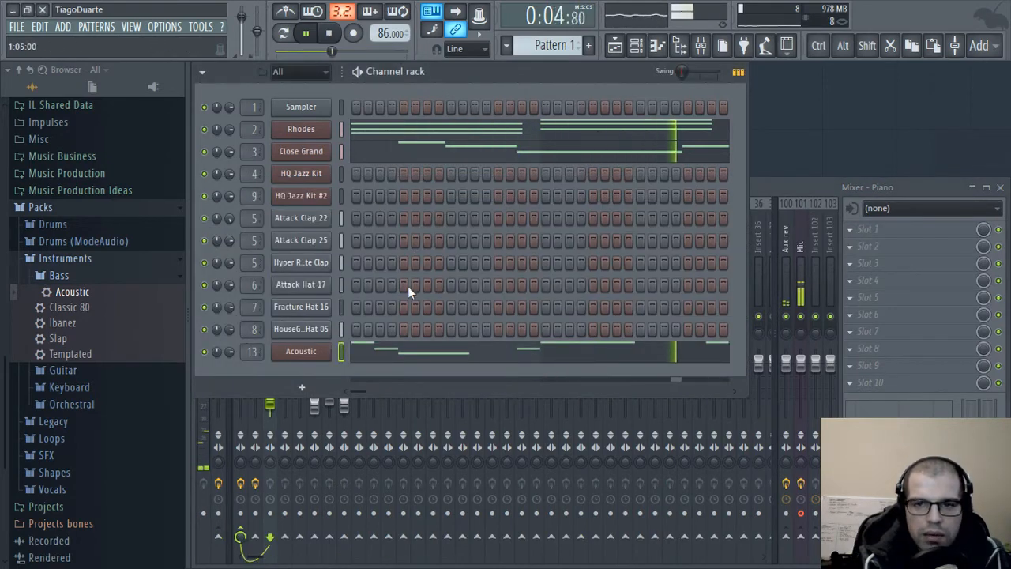
pyautogui.click(302, 387)
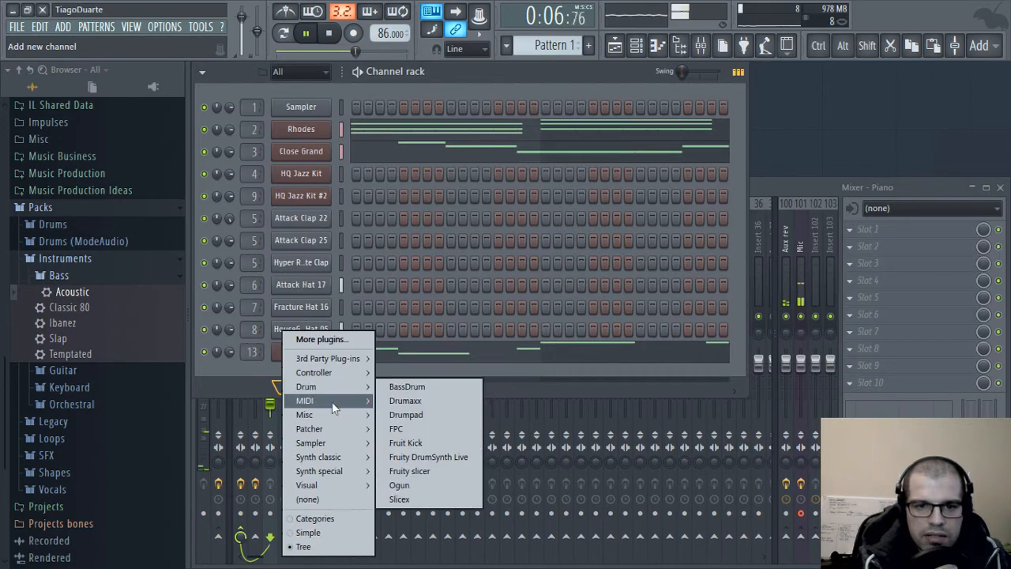
pyautogui.moveTo(326, 447)
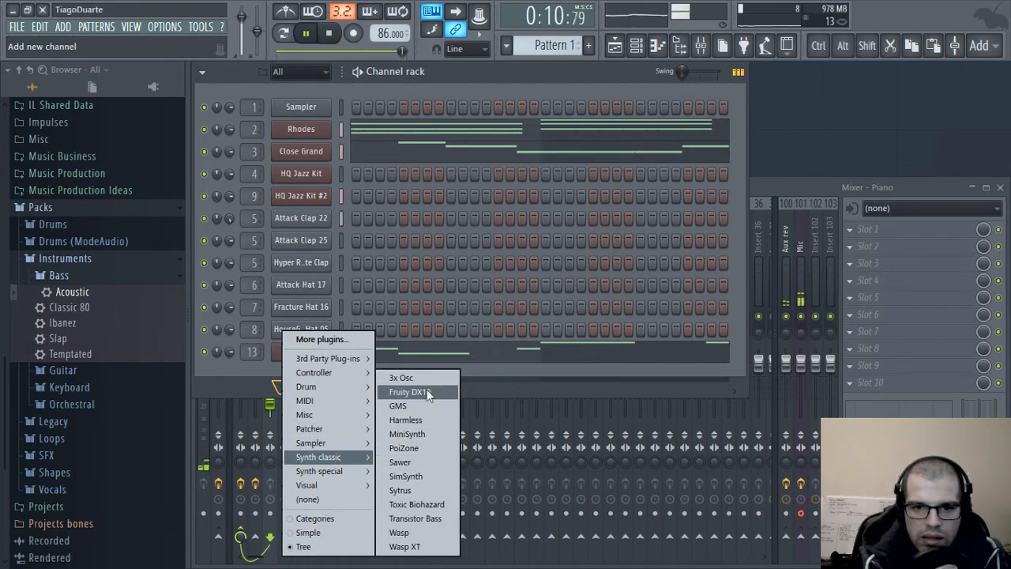
pyautogui.click(399, 406)
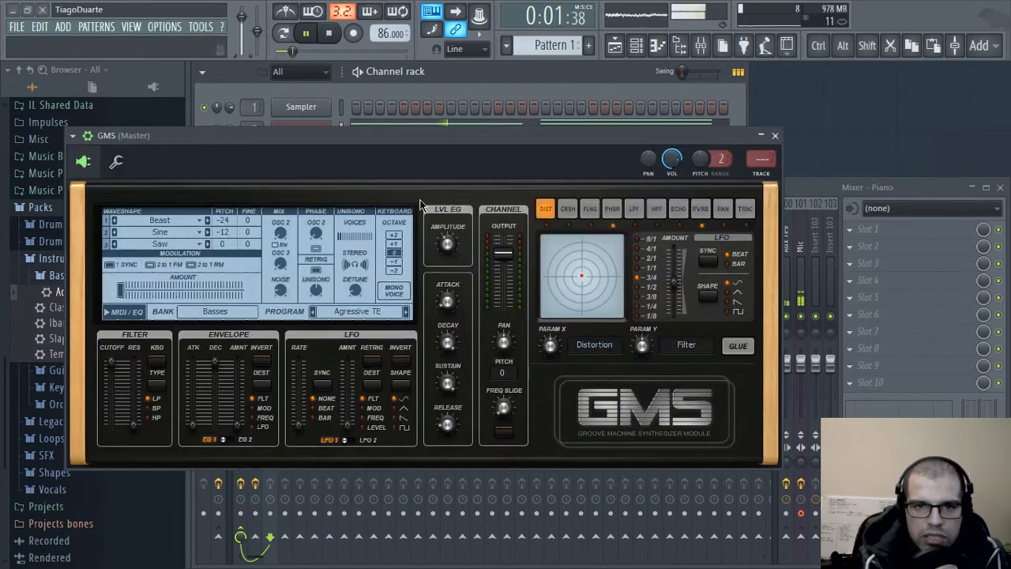
pyautogui.moveTo(418, 135); pyautogui.dragTo(546, 99)
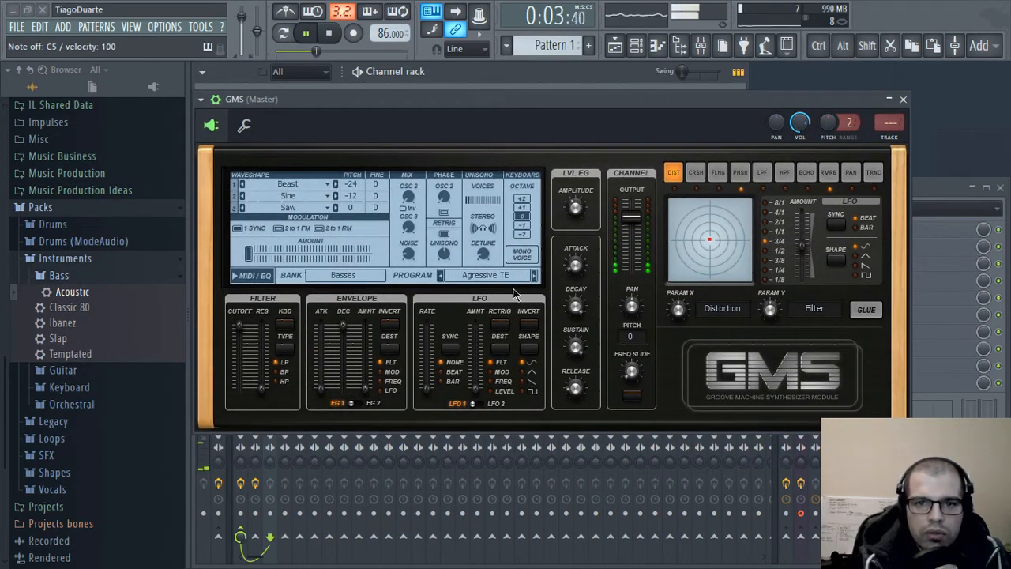
# - Load the Default program from the GMS User bank and audition it with a few notes
pyautogui.click(498, 276)
pyautogui.click(440, 348)
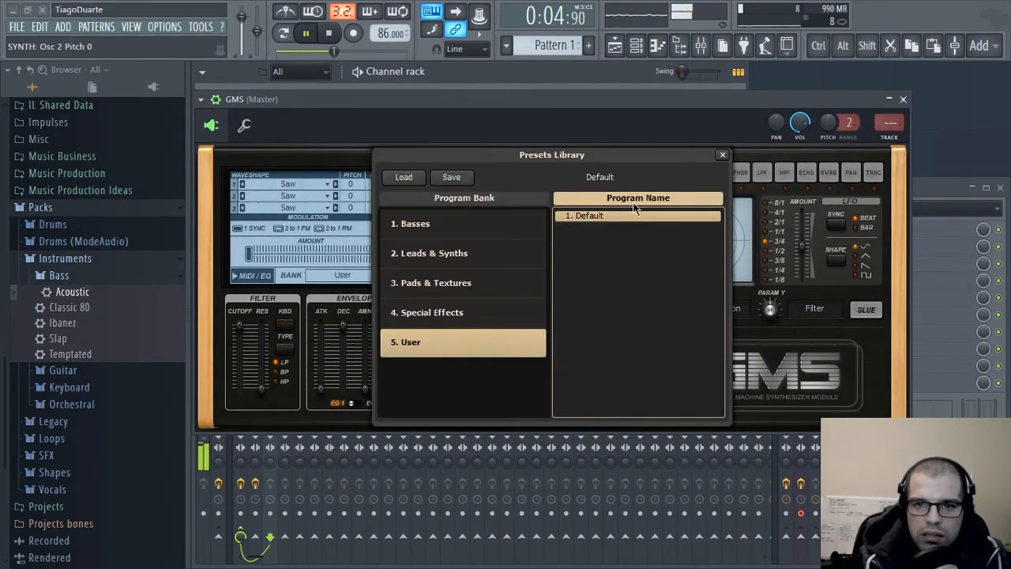
pyautogui.doubleClick(593, 222)
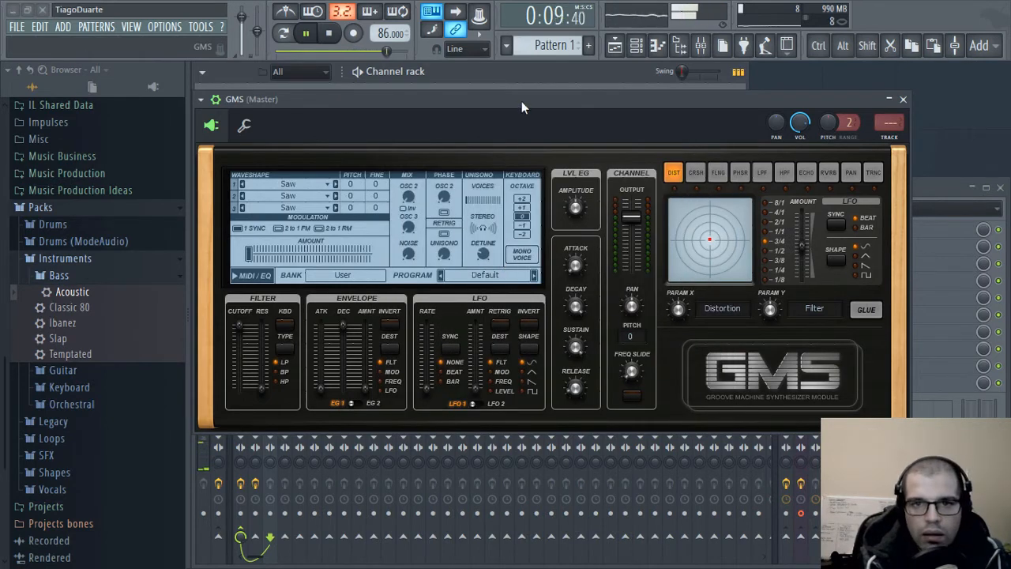
pyautogui.press('e')
pyautogui.press('w')
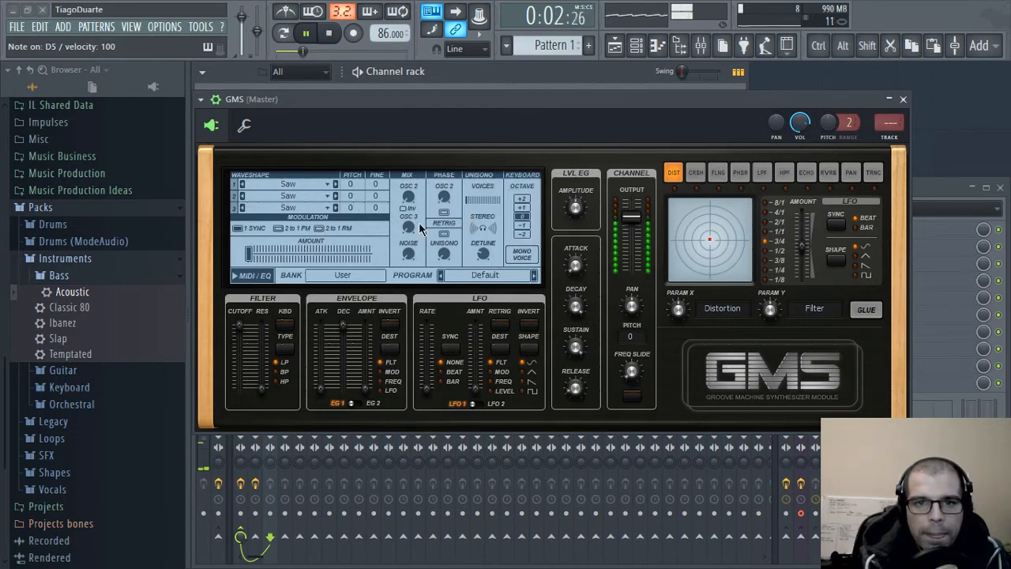
# - Nudge the GMS attack, turn off the plugin window's Detached option and move the window below the upper channels
pyautogui.moveTo(577, 273); pyautogui.dragTo(577, 276)
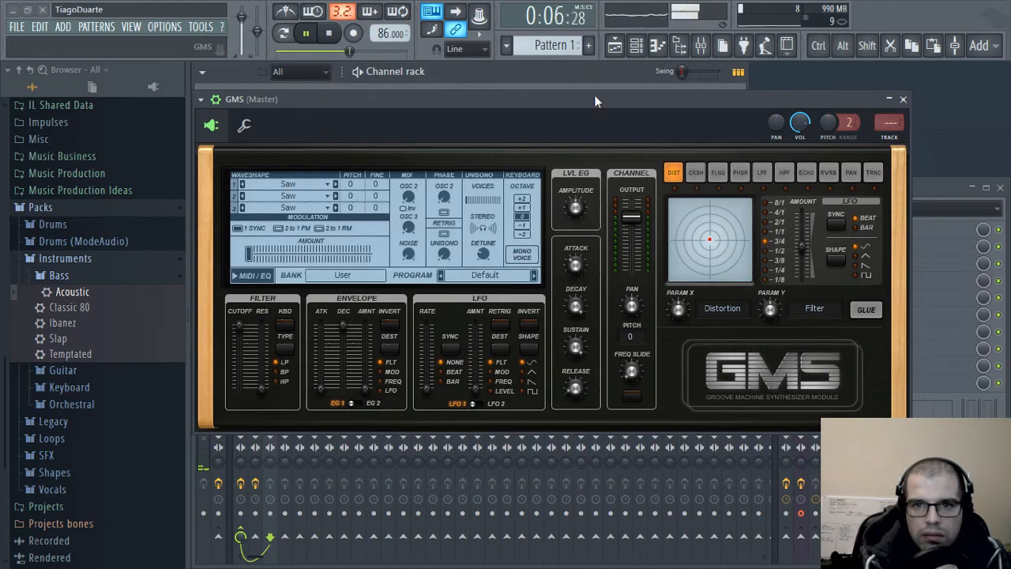
pyautogui.click(203, 100)
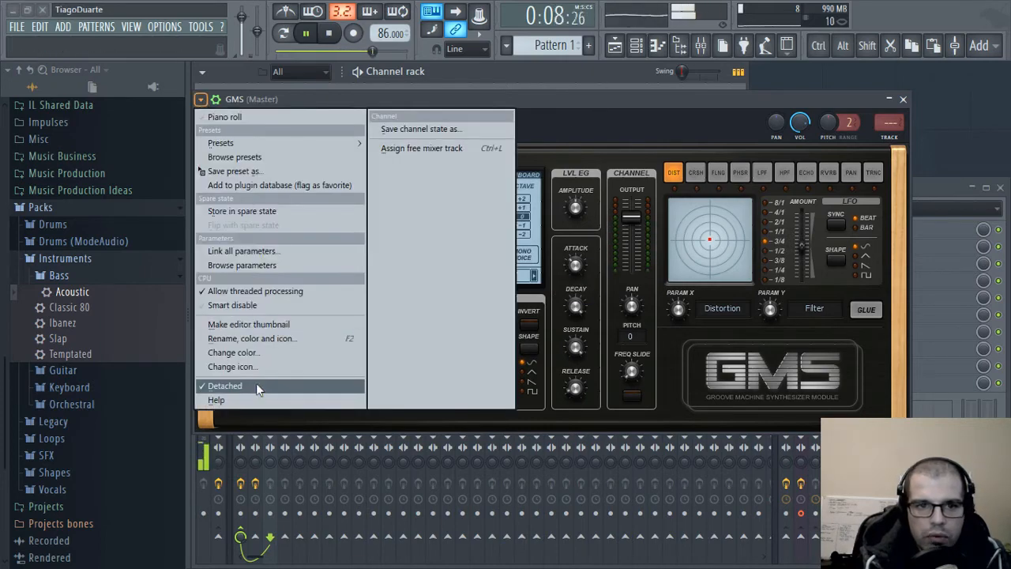
pyautogui.click(260, 387)
pyautogui.moveTo(420, 99); pyautogui.dragTo(478, 169)
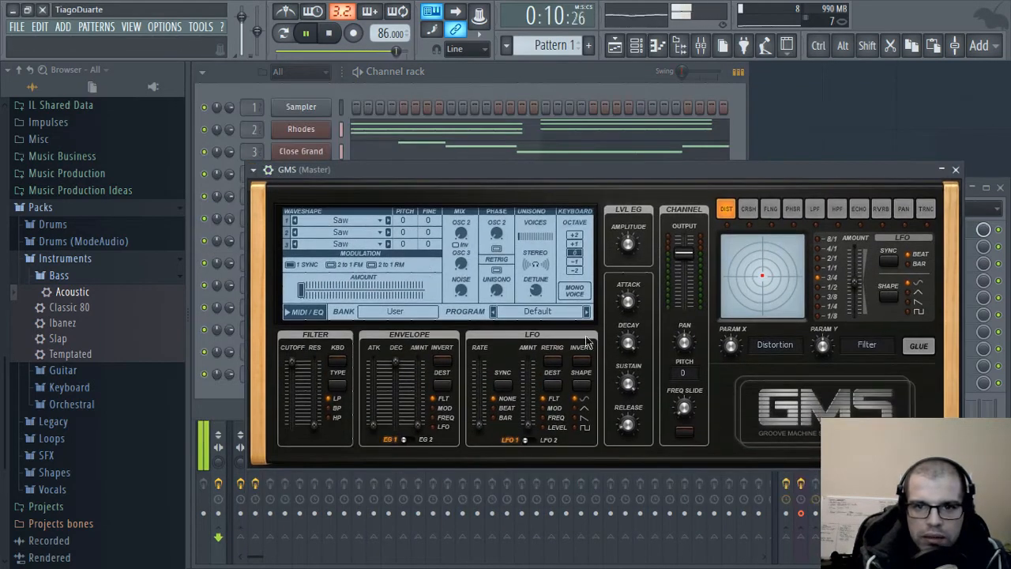
# - Fine-tune the GMS attack and decay while auditioning D5
pyautogui.moveTo(628, 301); pyautogui.dragTo(629, 306)
pyautogui.press('x')
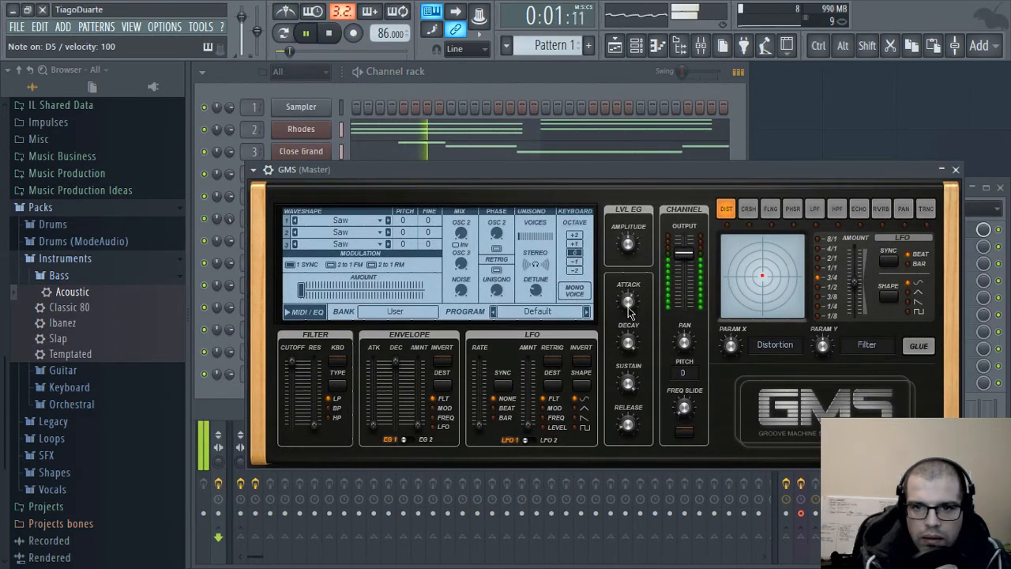
pyautogui.moveTo(628, 342); pyautogui.dragTo(626, 357)
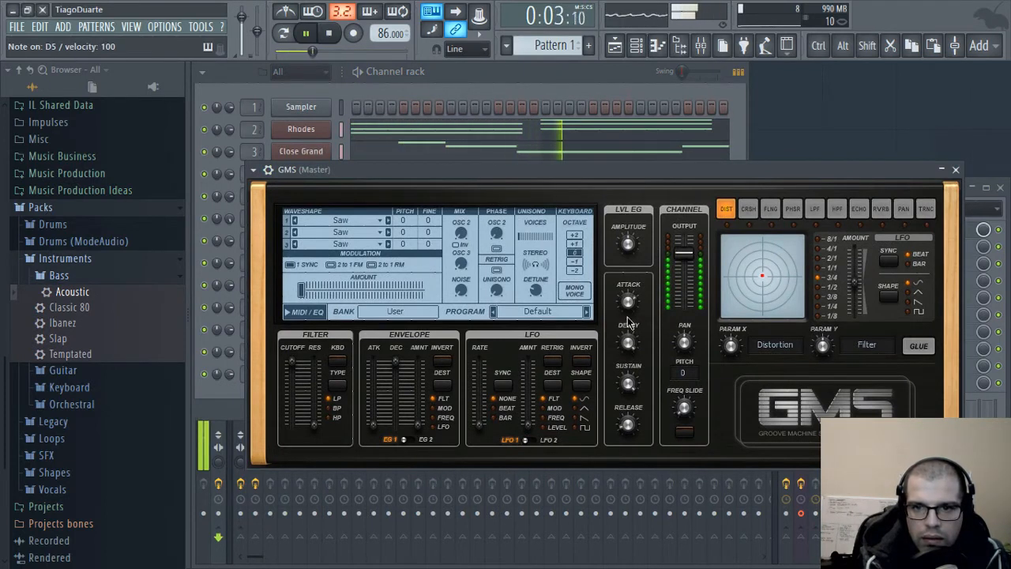
pyautogui.moveTo(631, 300); pyautogui.dragTo(633, 298)
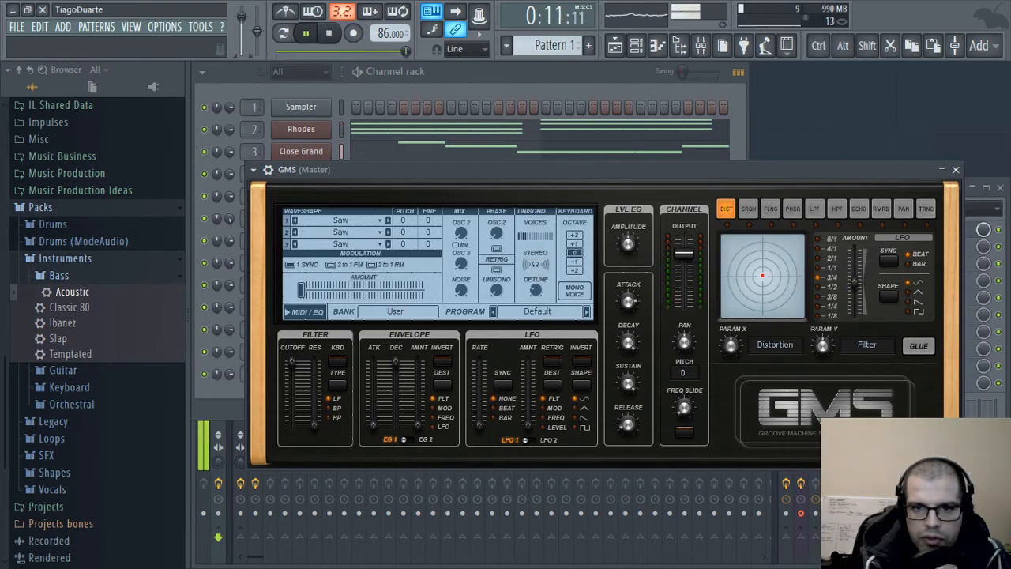
# - Adjust the GMS unison settings while auditioning D5, and lower the synth's channel output
pyautogui.moveTo(536, 265); pyautogui.dragTo(531, 283)
pyautogui.press('w')
pyautogui.press('w')
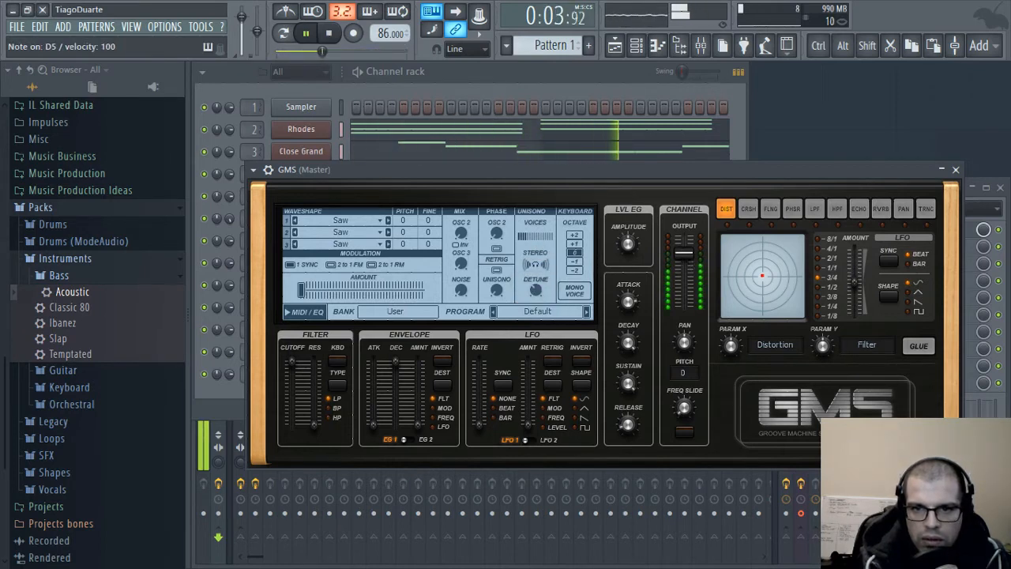
pyautogui.moveTo(684, 254); pyautogui.dragTo(690, 271)
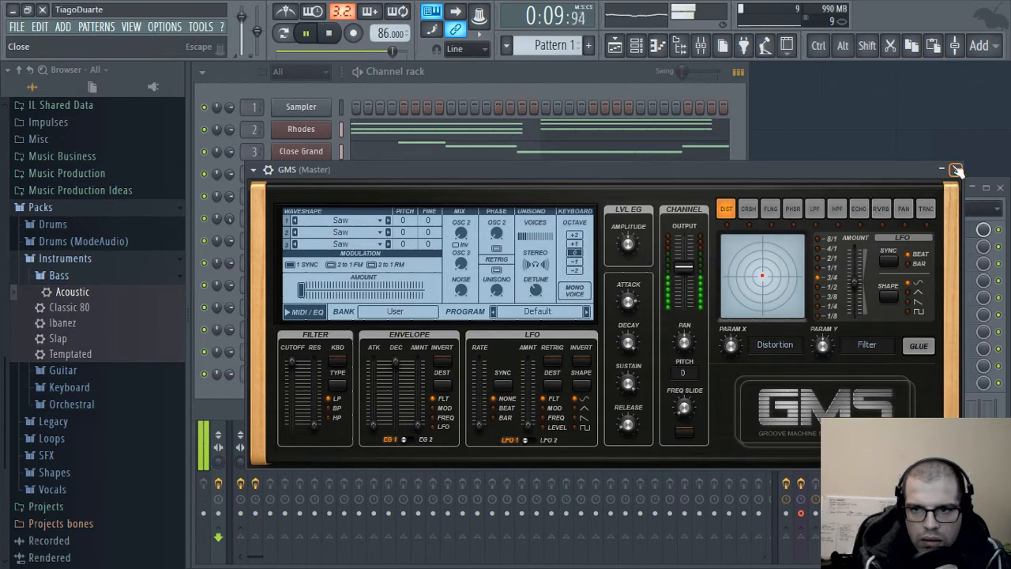
# - Select the GMS reverb effect, enable Glue, raise its Feedback and Filter parameters, and close the synth window
pyautogui.click(881, 208)
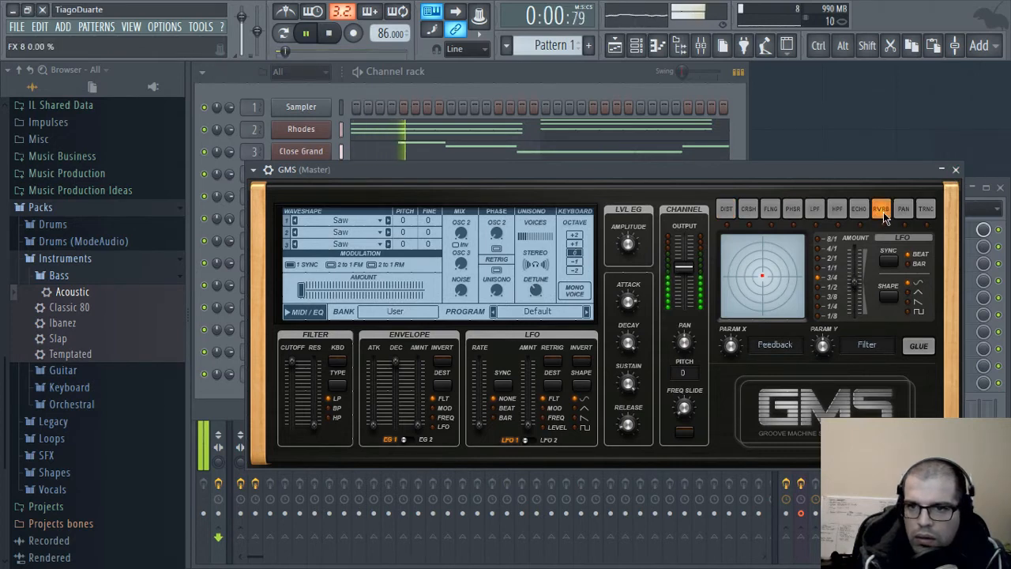
pyautogui.click(919, 346)
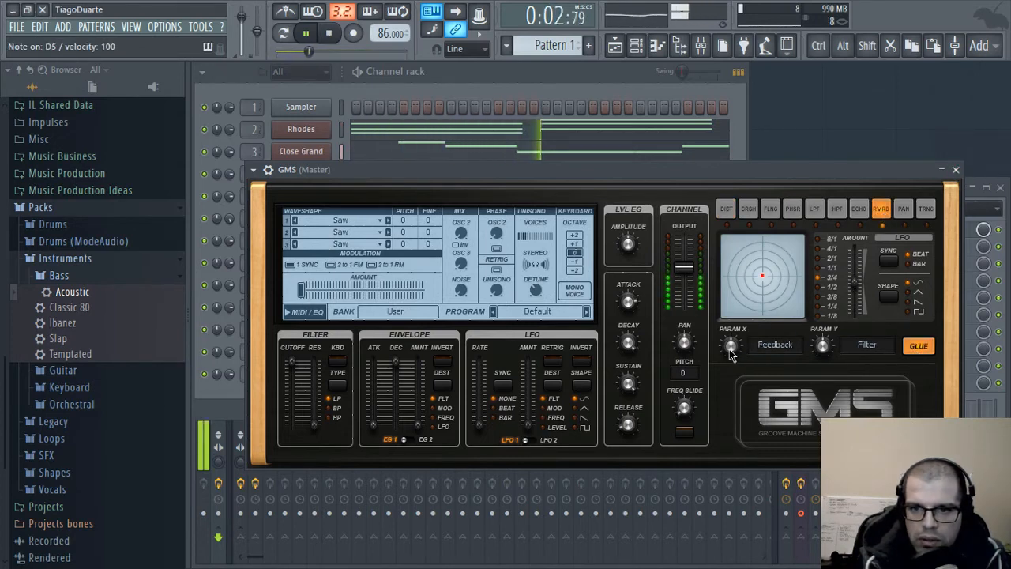
pyautogui.moveTo(821, 347); pyautogui.dragTo(822, 345)
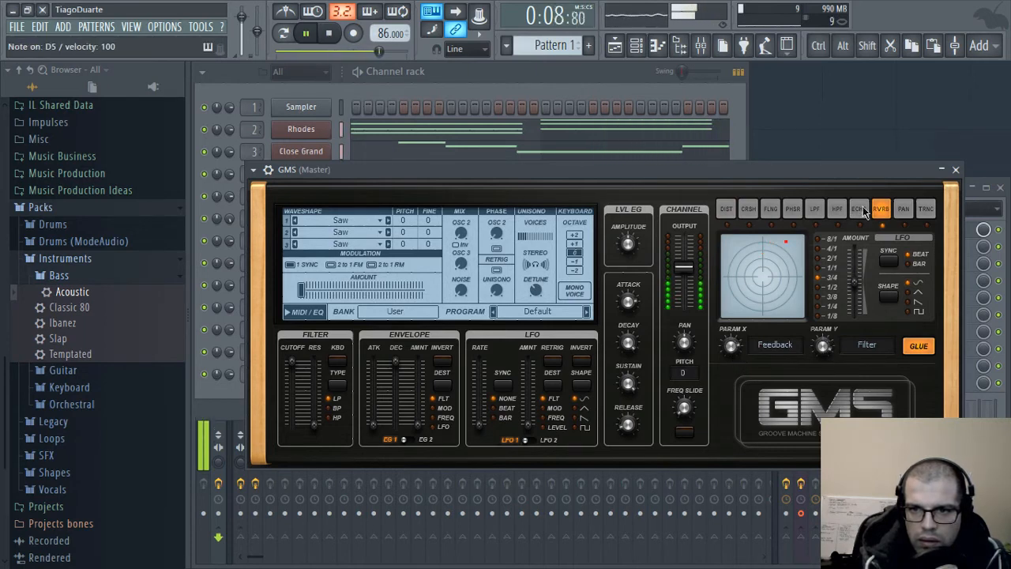
pyautogui.click(955, 170)
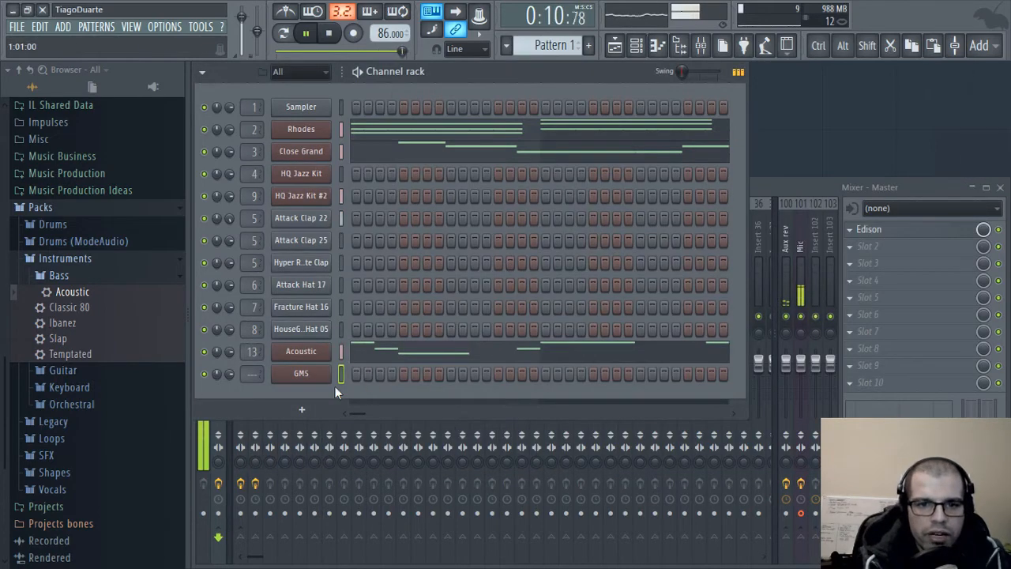
# - Reopen the GMS synth and set the oscillator 2 mix to 0.44 %
pyautogui.click(297, 375)
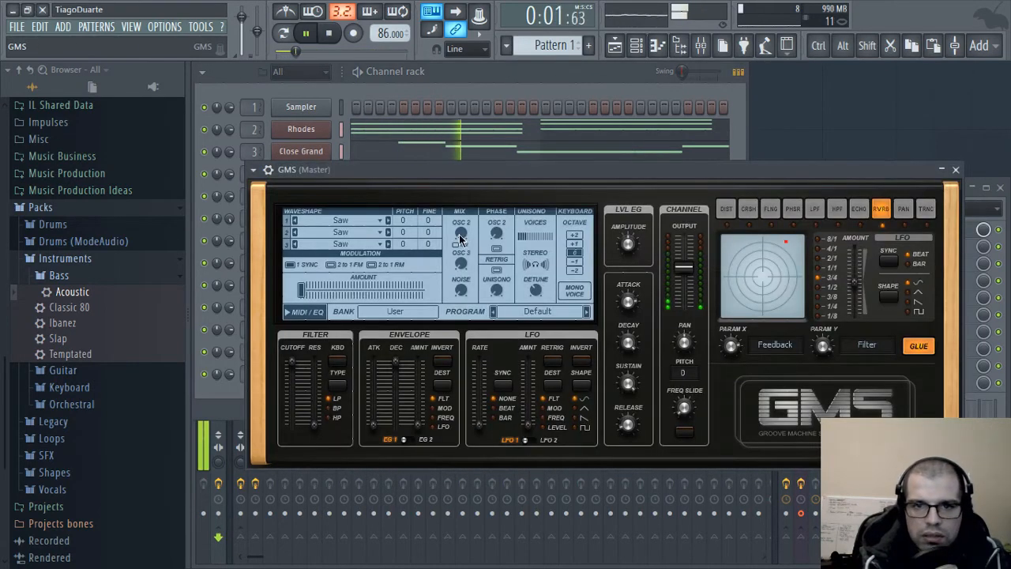
pyautogui.moveTo(461, 240); pyautogui.dragTo(328, 258)
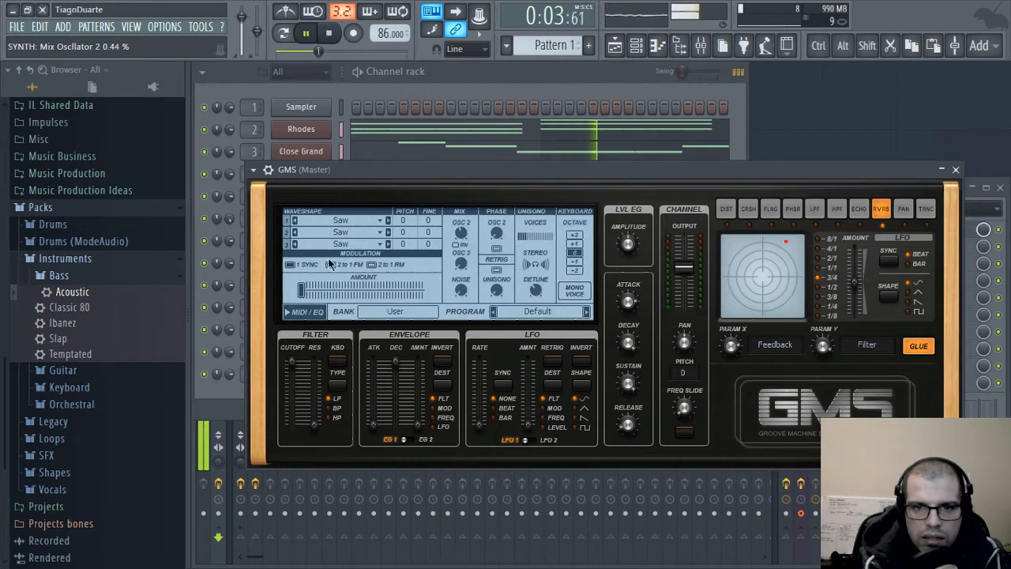
# - Set the GMS oscillator 2 pitch to 12, audition D5, and close the synth window
pyautogui.moveTo(403, 231); pyautogui.dragTo(403, 223)
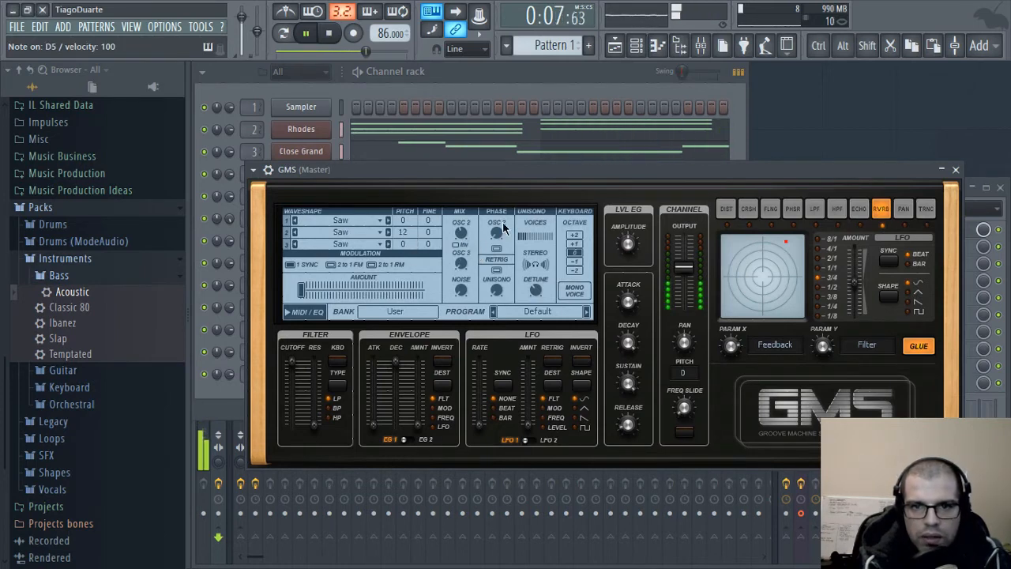
pyautogui.press('n')
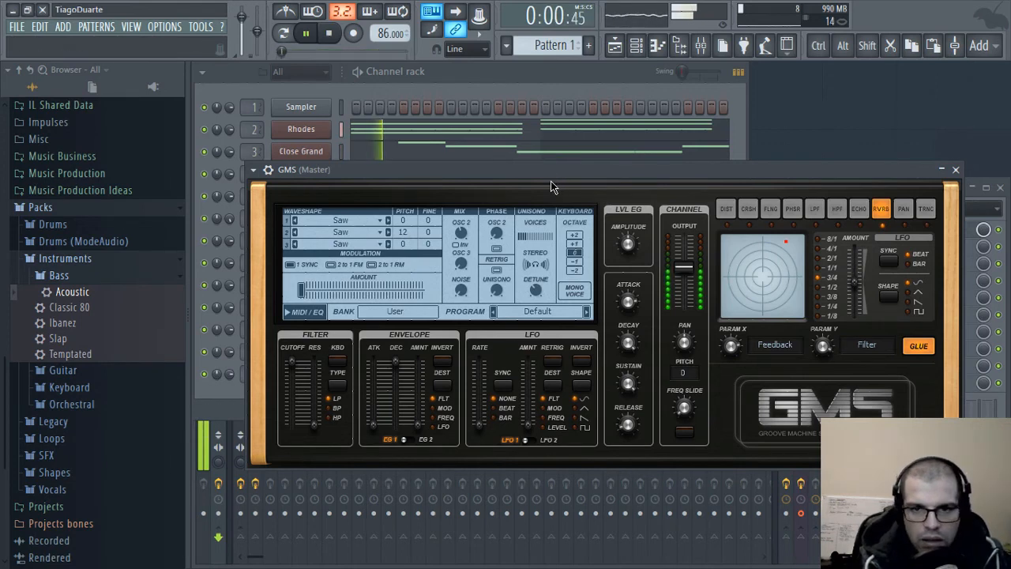
pyautogui.click(955, 169)
# - Route the GMS channel to mixer track 14 and copy the Rhodes notes into it
pyautogui.scroll(11, 242, 376)
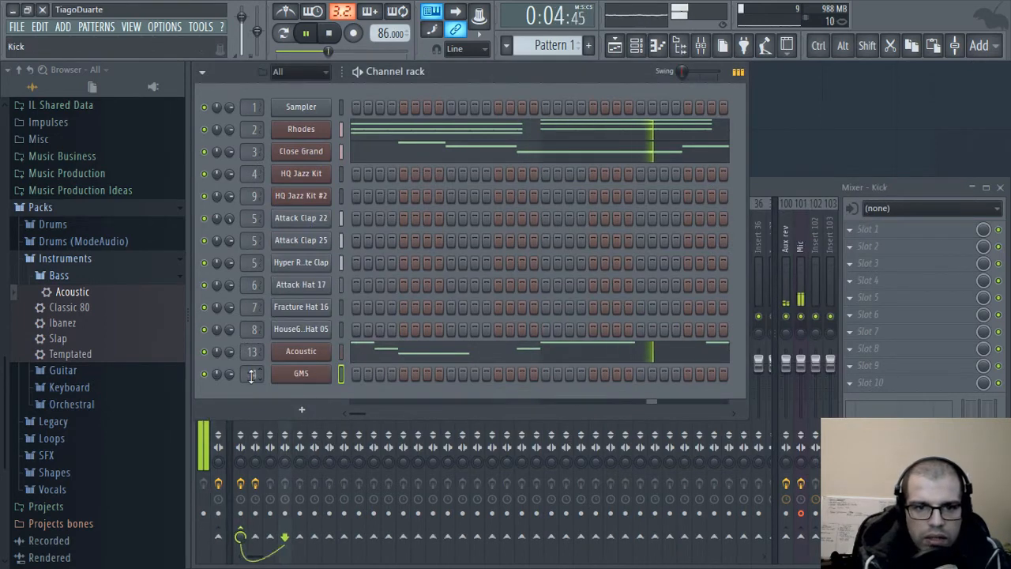
pyautogui.scroll(3, 242, 376)
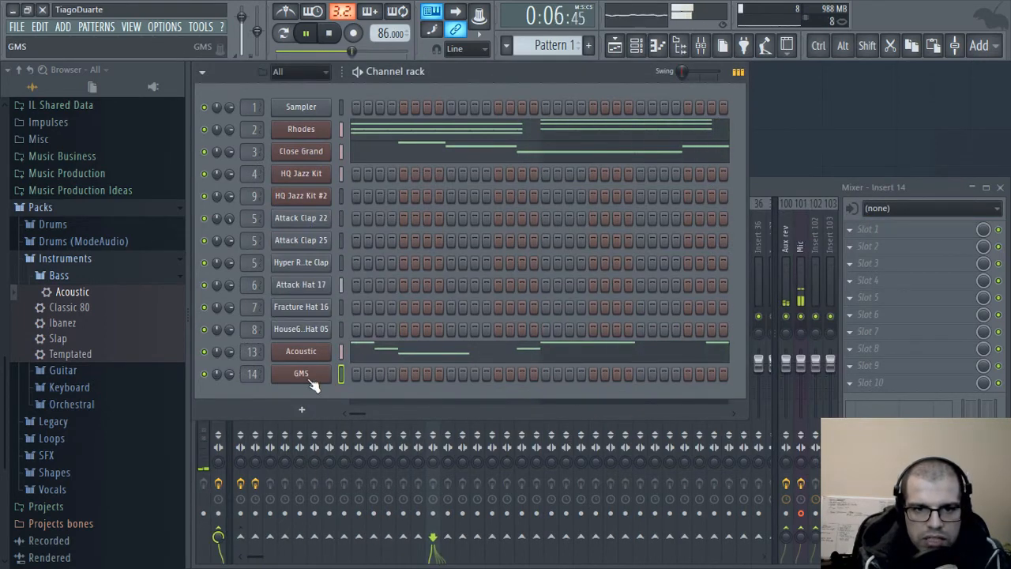
pyautogui.rightClick(313, 385)
pyautogui.click(344, 133)
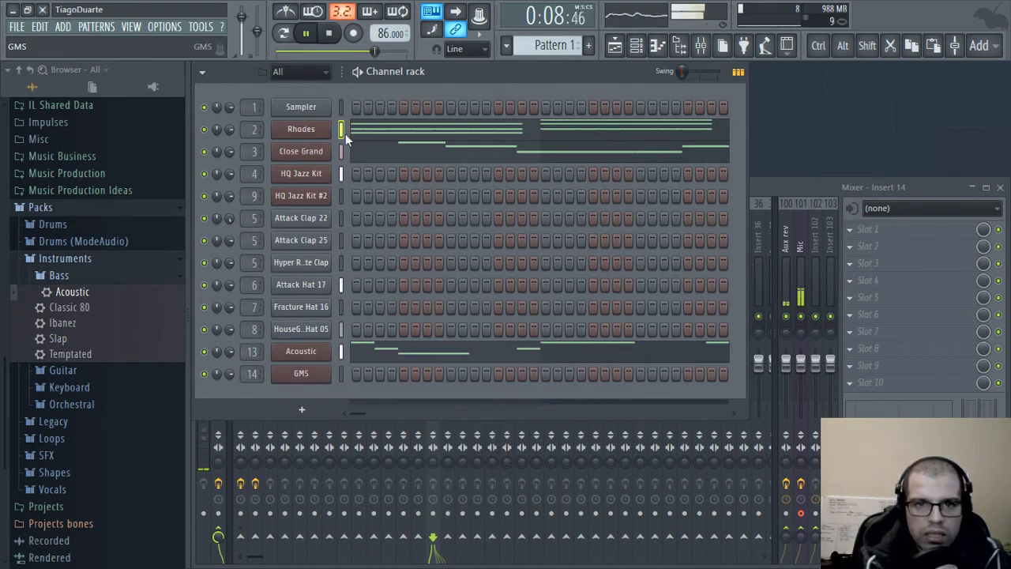
pyautogui.click(342, 374)
pyautogui.hotkey('ctrl', 'v')
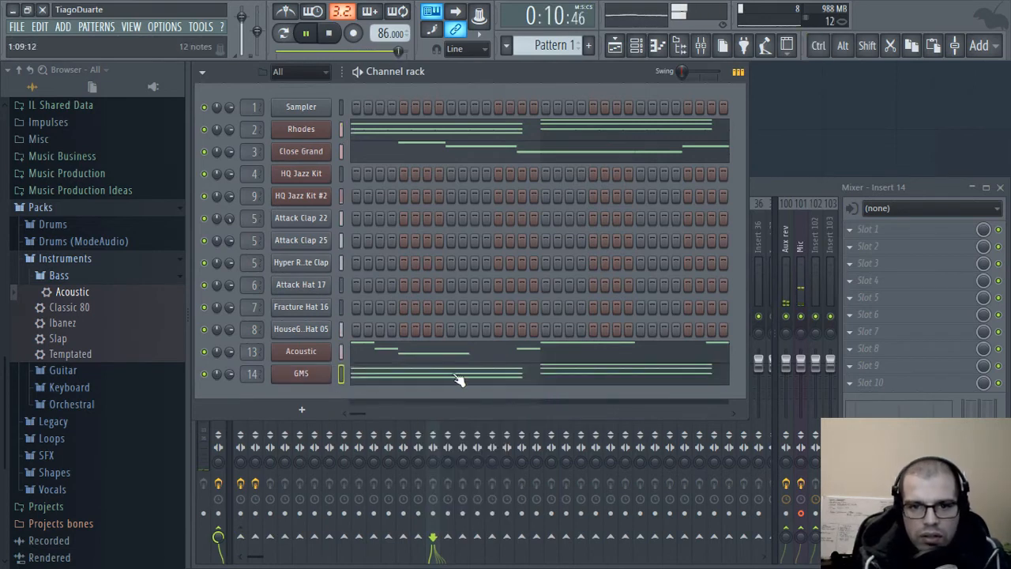
# - Extend all GMS notes in the piano roll to fill each bar up to the next chord, and close the piano roll
pyautogui.click(456, 380)
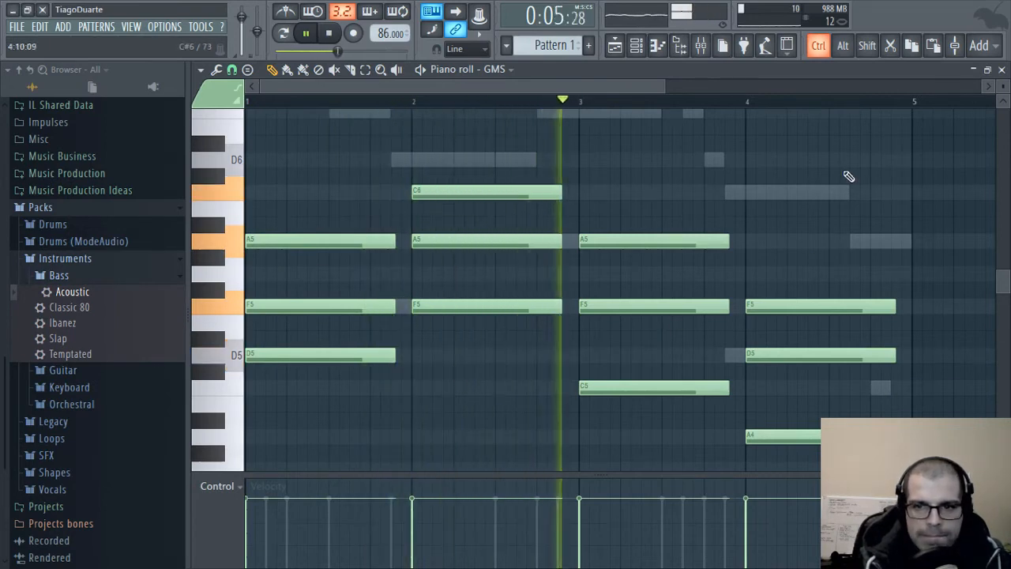
pyautogui.moveTo(900, 137); pyautogui.dragTo(289, 479)
pyautogui.moveTo(394, 354); pyautogui.dragTo(411, 357)
pyautogui.click(426, 401)
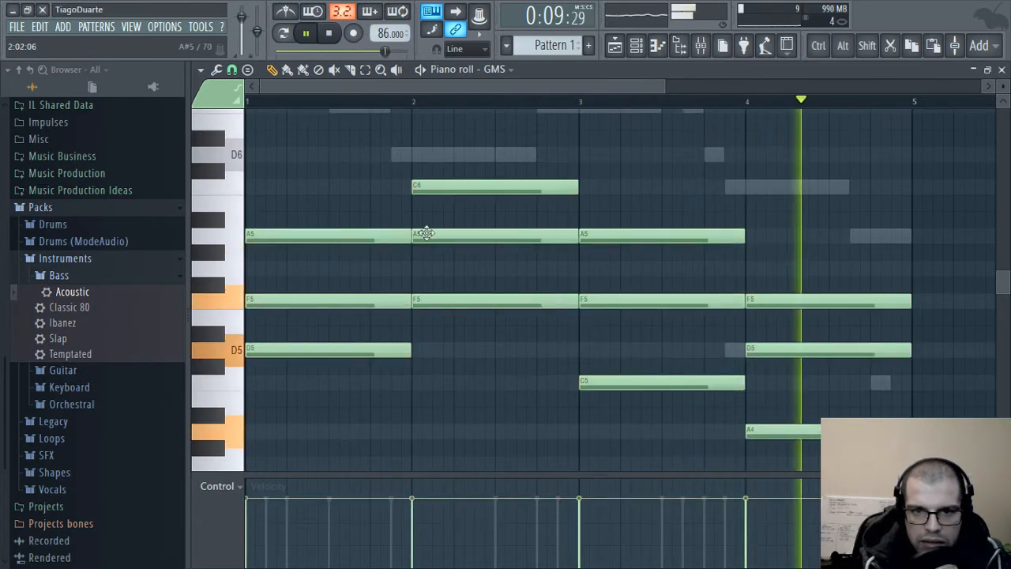
pyautogui.click(1001, 69)
# - Lower the volume of mixer Insert 14, pan it 10% left, and route it only to the Mix track
pyautogui.click(770, 183)
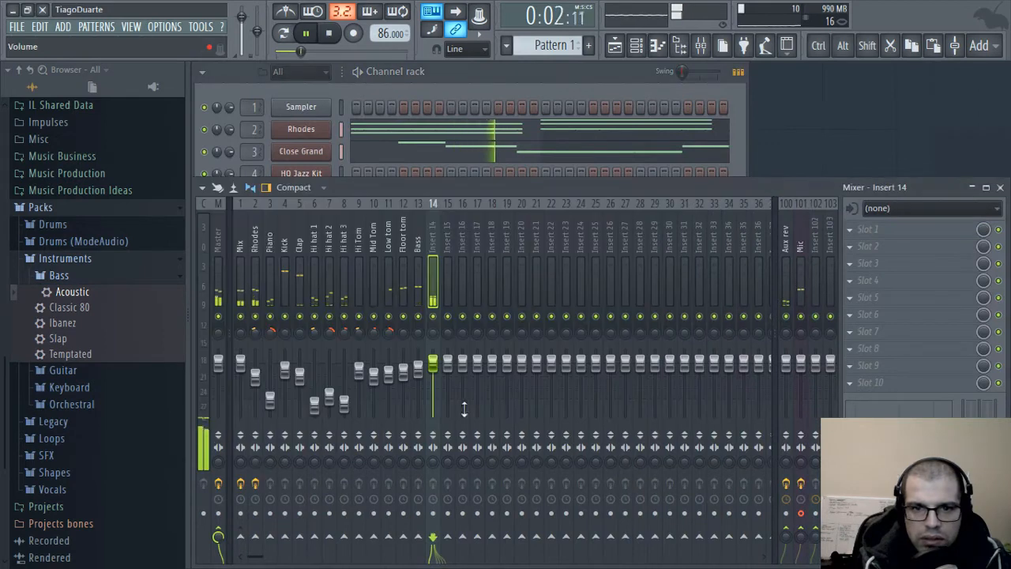
pyautogui.moveTo(433, 363); pyautogui.dragTo(433, 377)
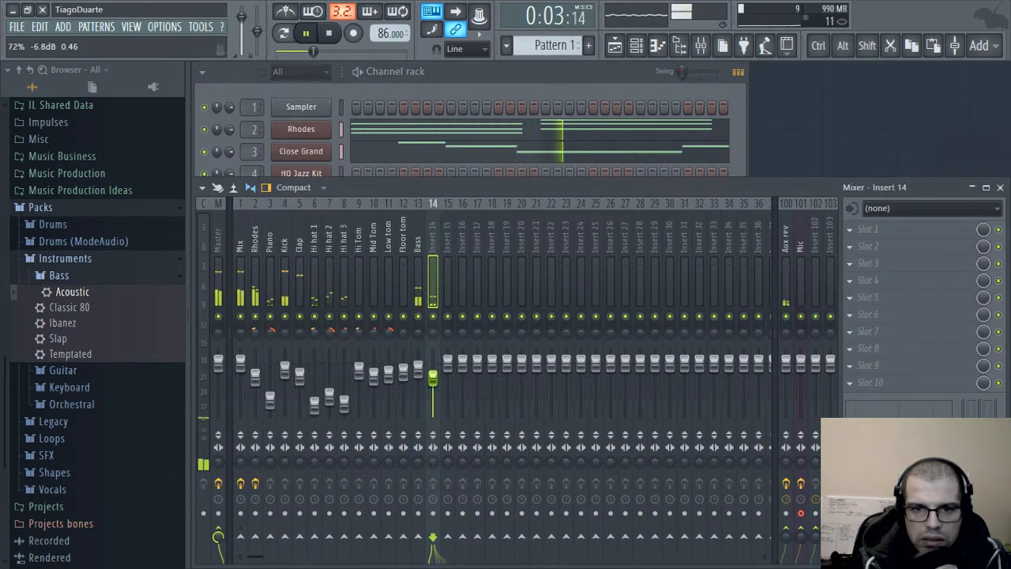
pyautogui.rightClick(240, 537)
pyautogui.click(282, 513)
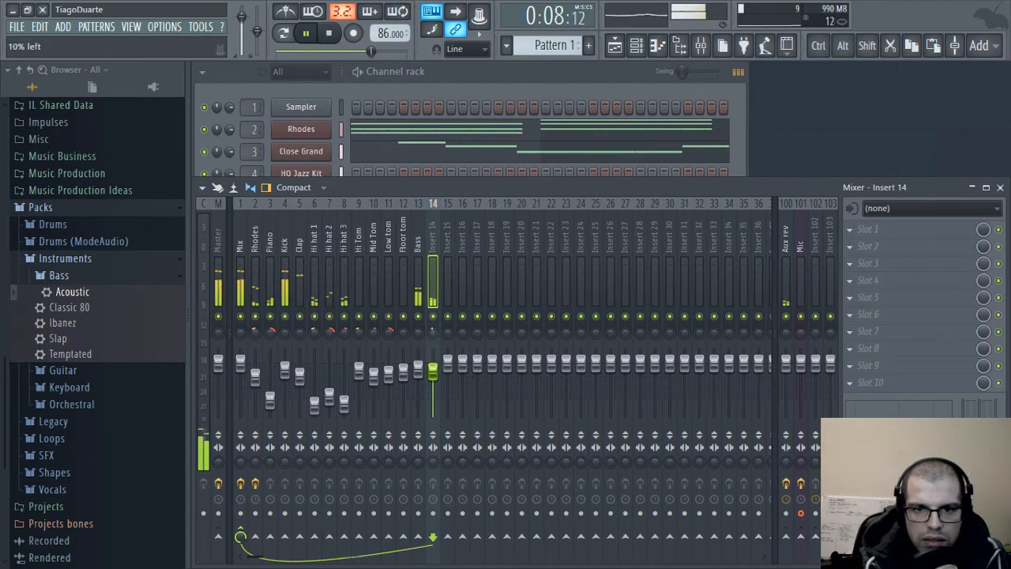
# - Rename mixer Insert 14 as Synth and raise its volume to 93% (-1.6 dB)
pyautogui.doubleClick(432, 237)
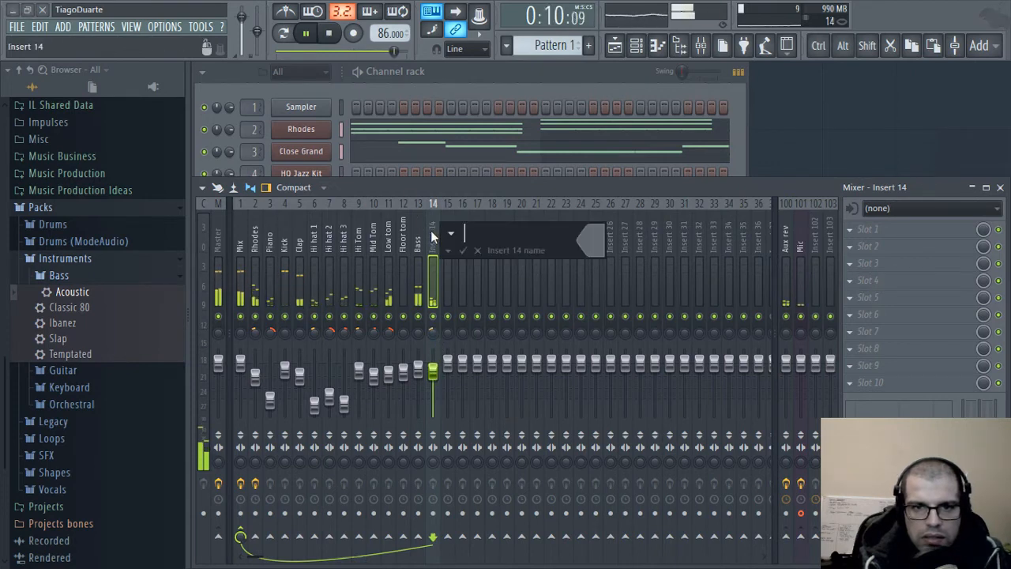
pyautogui.write('Syu')
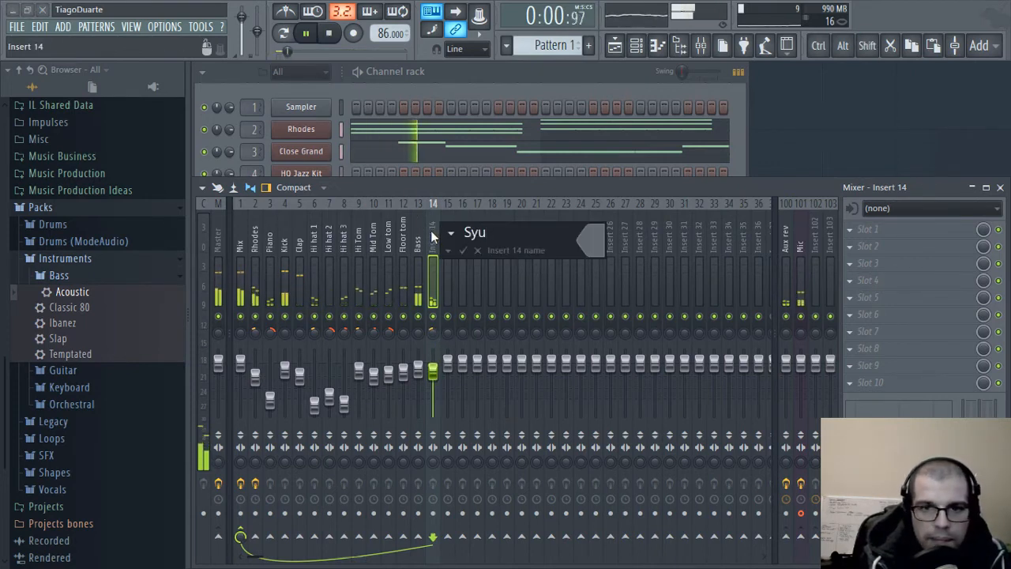
pyautogui.press('BackSpace')
pyautogui.write('nth')
pyautogui.press('Return')
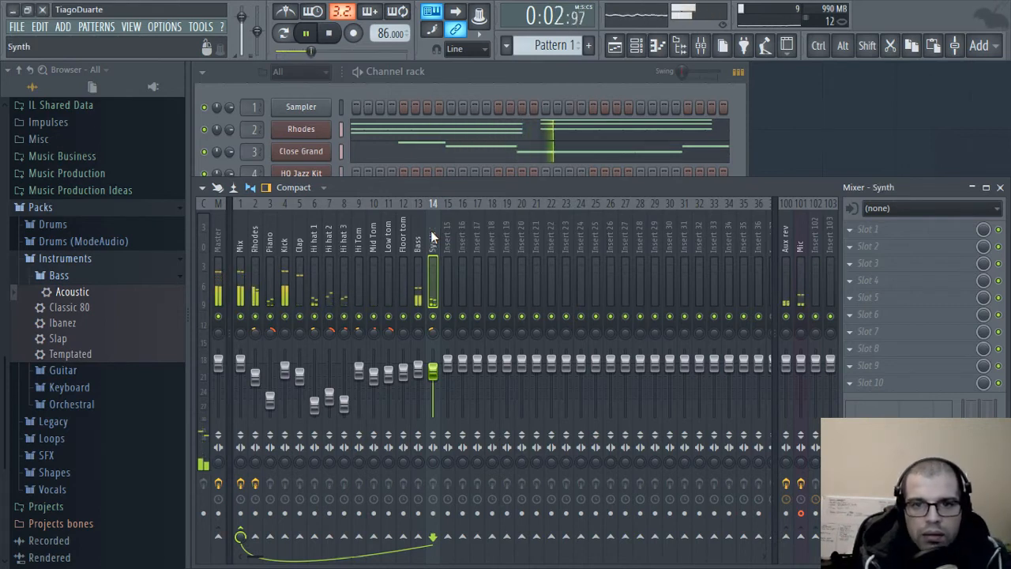
pyautogui.moveTo(433, 375); pyautogui.dragTo(435, 370)
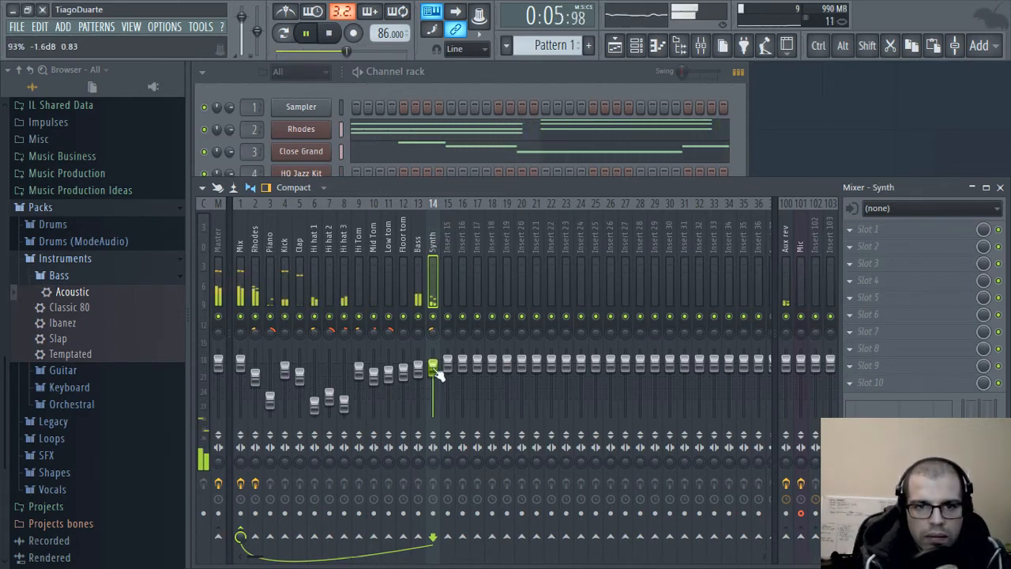
# - Replace Edison in the Master track's first effect slot with Fruity Parametric EQ 2
pyautogui.click(215, 234)
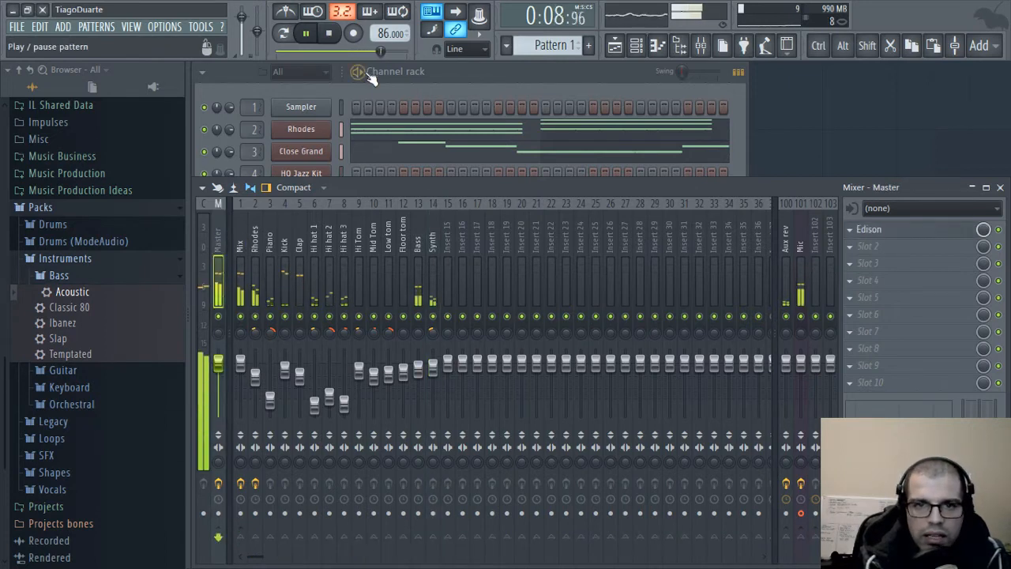
pyautogui.click(457, 83)
pyautogui.click(863, 188)
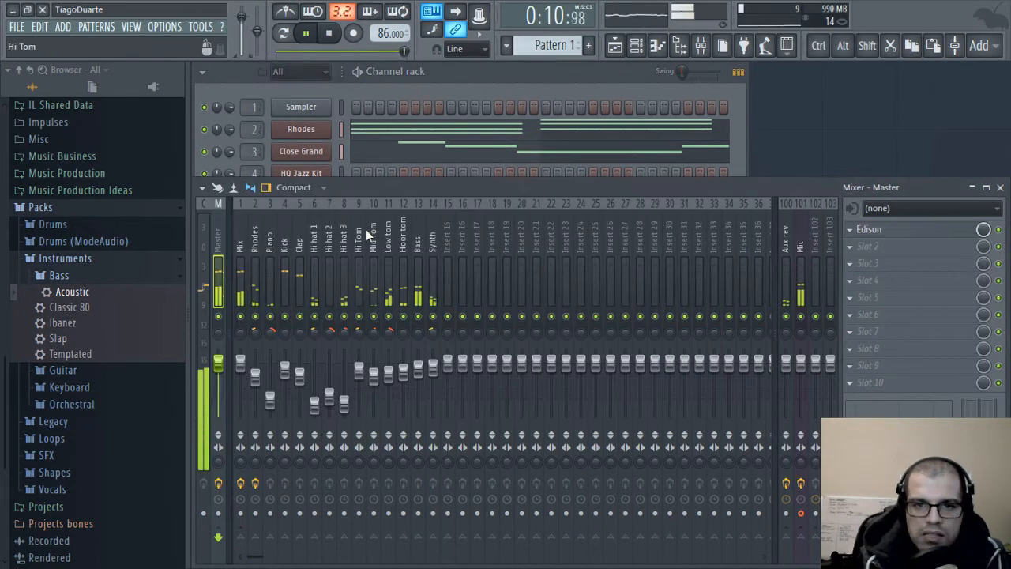
pyautogui.click(850, 229)
pyautogui.moveTo(857, 250)
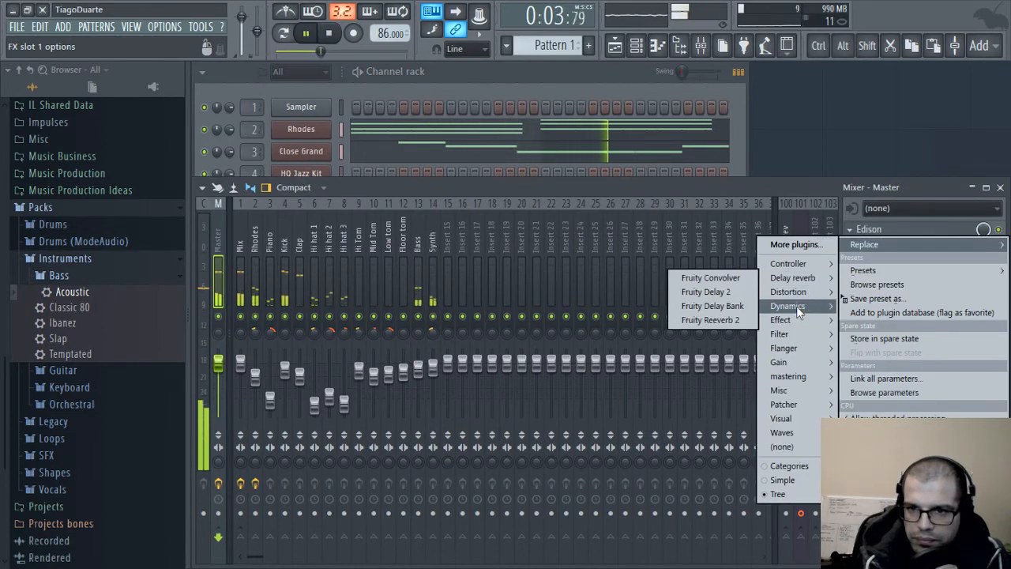
pyautogui.moveTo(790, 333)
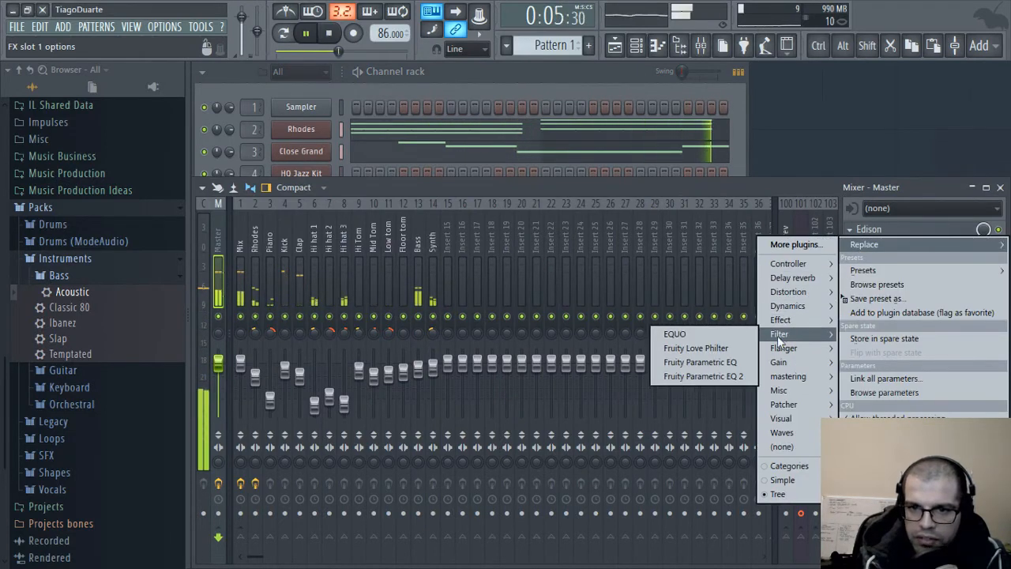
pyautogui.click(703, 377)
pyautogui.moveTo(635, 160); pyautogui.dragTo(446, 106)
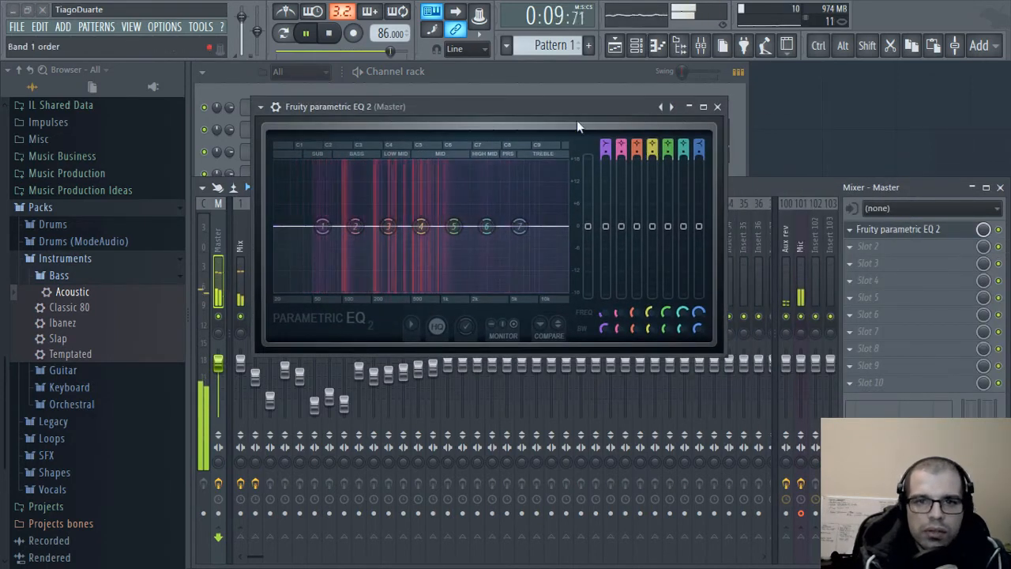
# - Load the EQ's 20Hz + 18kHz cut preset, raise the band 1 low-cut frequency, and set band 7 to 17992 Hz
pyautogui.rightClick(671, 106)
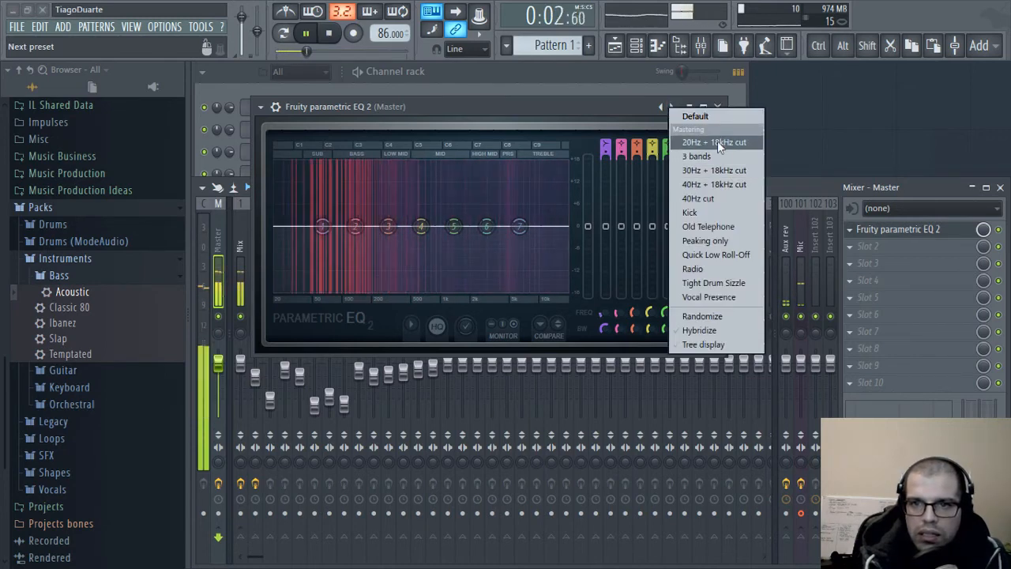
pyautogui.click(716, 142)
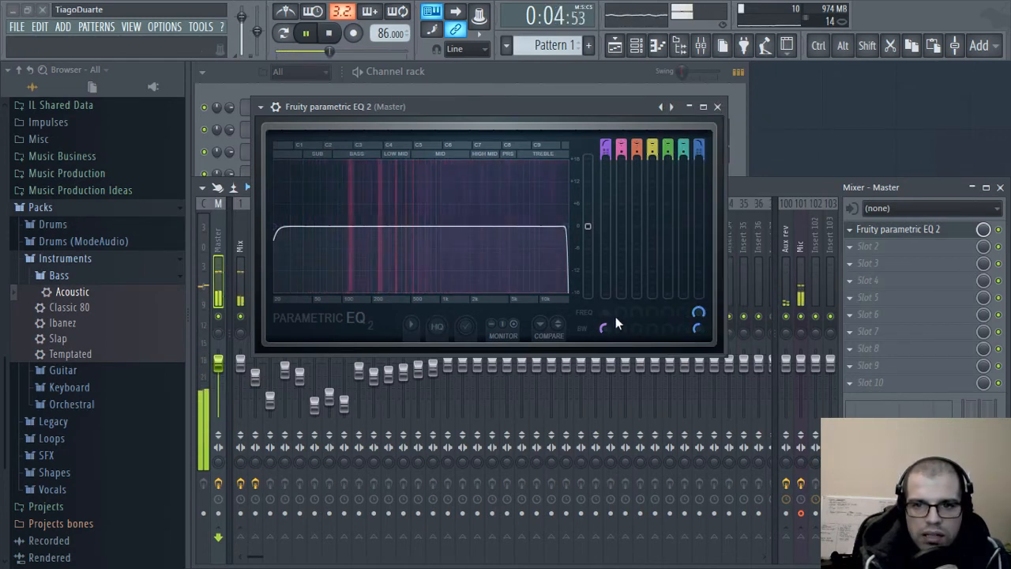
pyautogui.moveTo(616, 319); pyautogui.dragTo(615, 303)
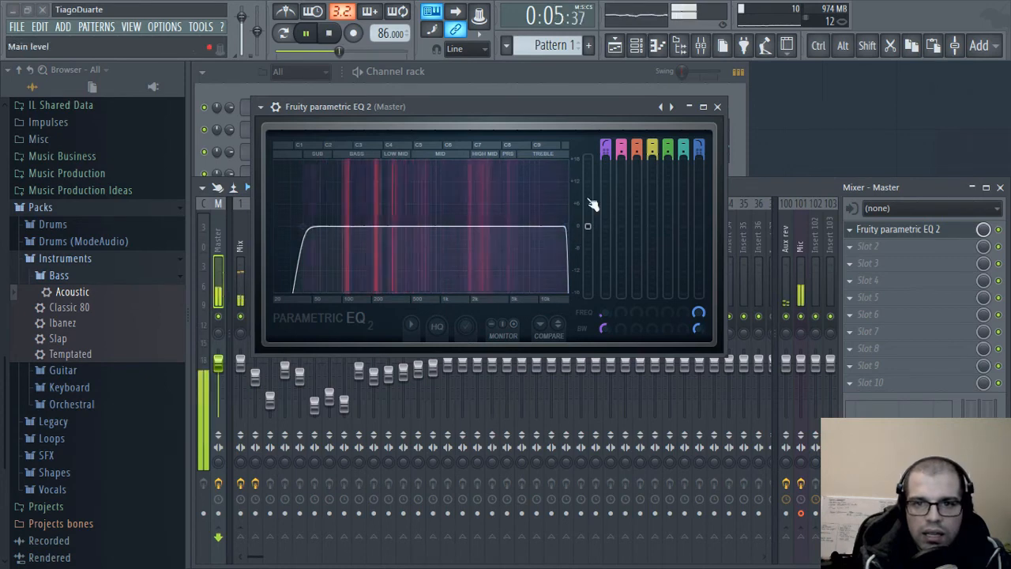
pyautogui.moveTo(698, 312); pyautogui.dragTo(698, 298)
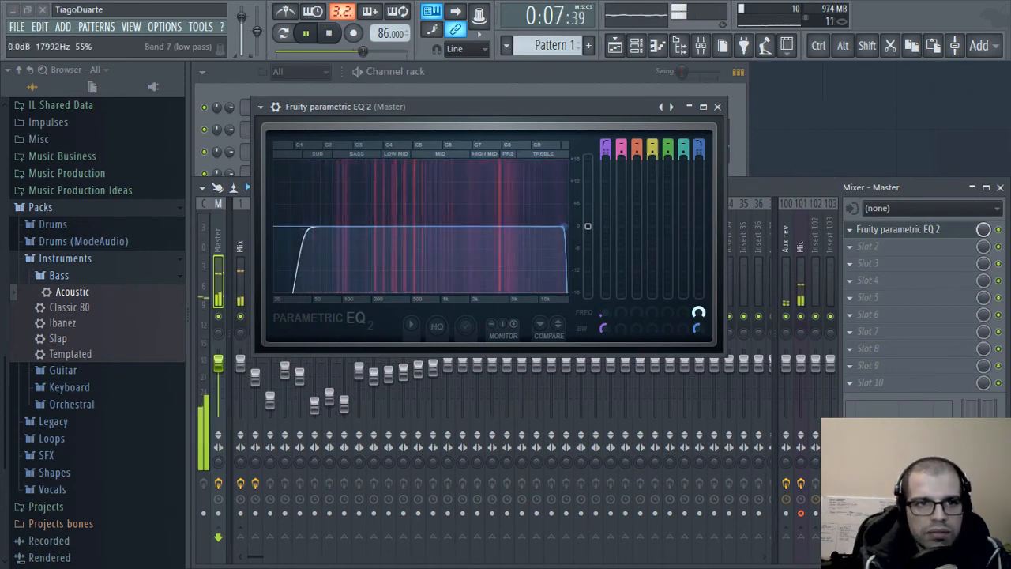
pyautogui.click(717, 106)
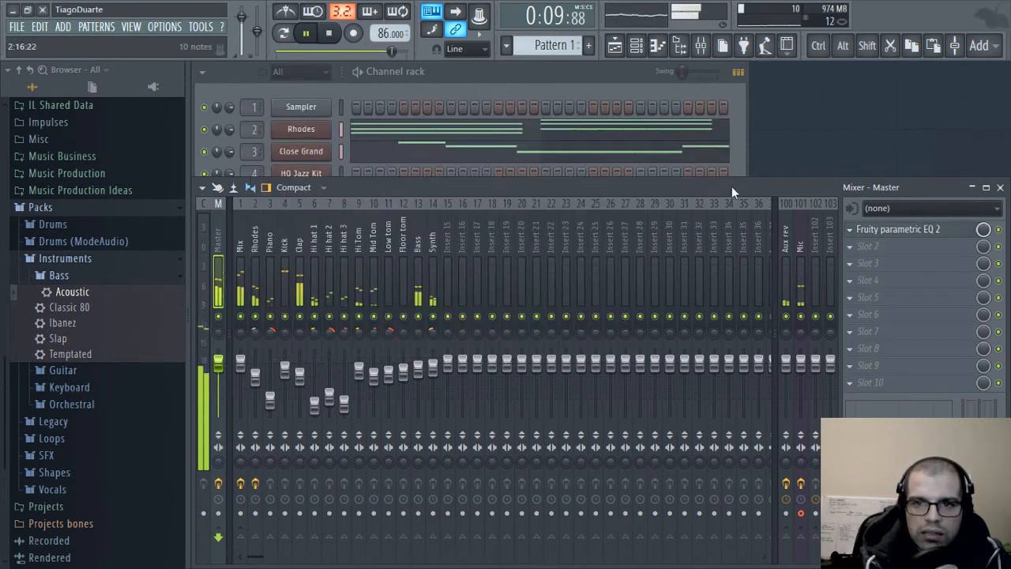
# - Add Fruity Limiter to the Master track's second effect slot and switch it to compressor mode
pyautogui.click(898, 247)
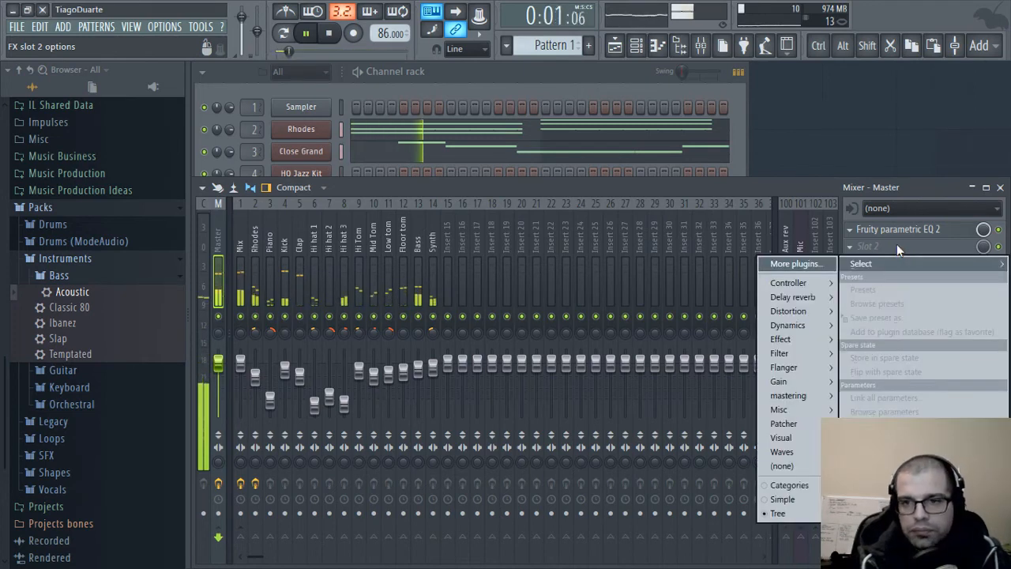
pyautogui.moveTo(788, 323)
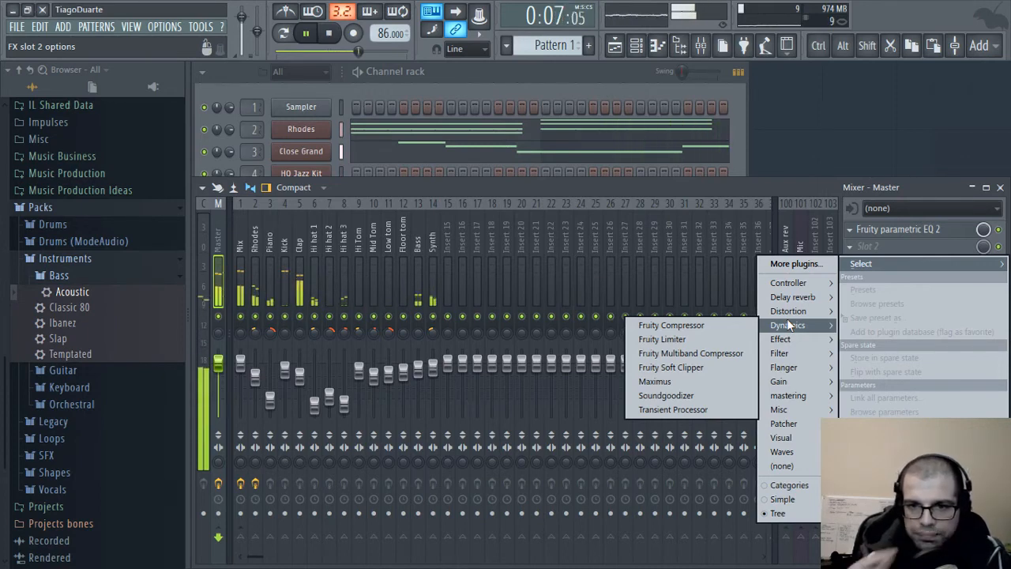
pyautogui.moveTo(818, 316)
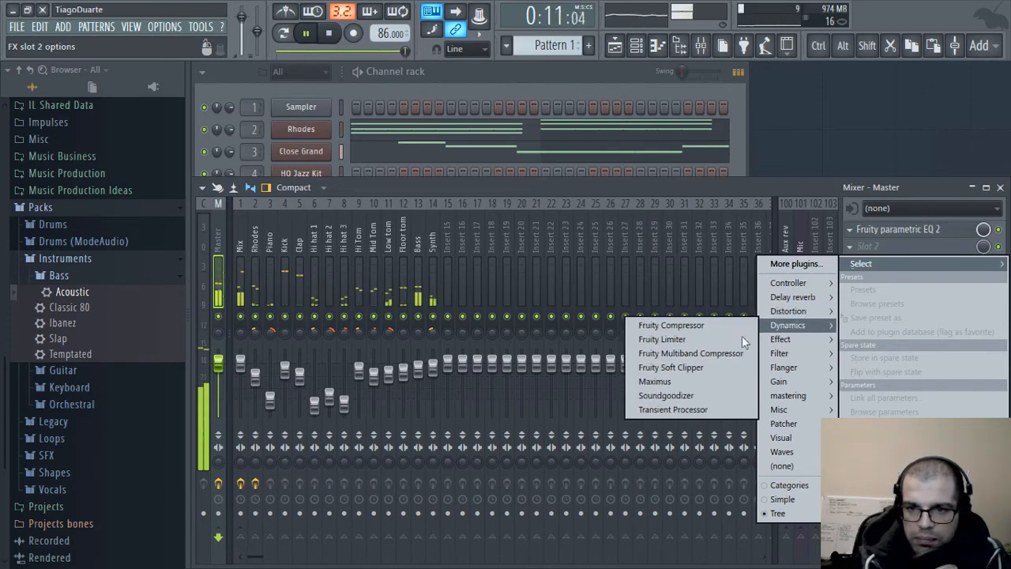
pyautogui.click(660, 345)
pyautogui.moveTo(371, 136); pyautogui.dragTo(491, 128)
pyautogui.click(316, 347)
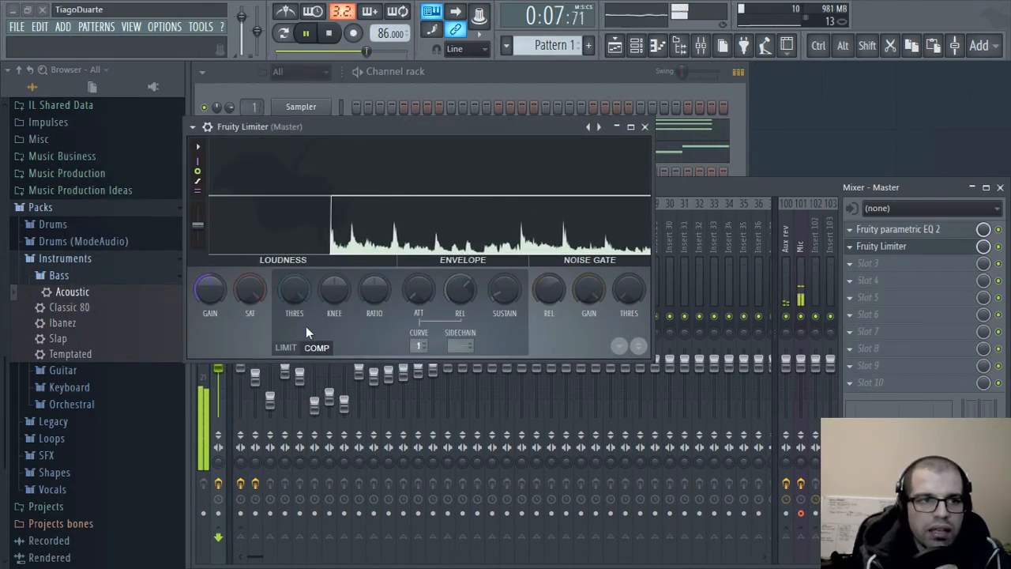
# - Lower the compressor threshold and raise its ratio, check the gain reduction on the peaks, and close the Fruity Limiter window
pyautogui.moveTo(292, 291); pyautogui.dragTo(292, 332)
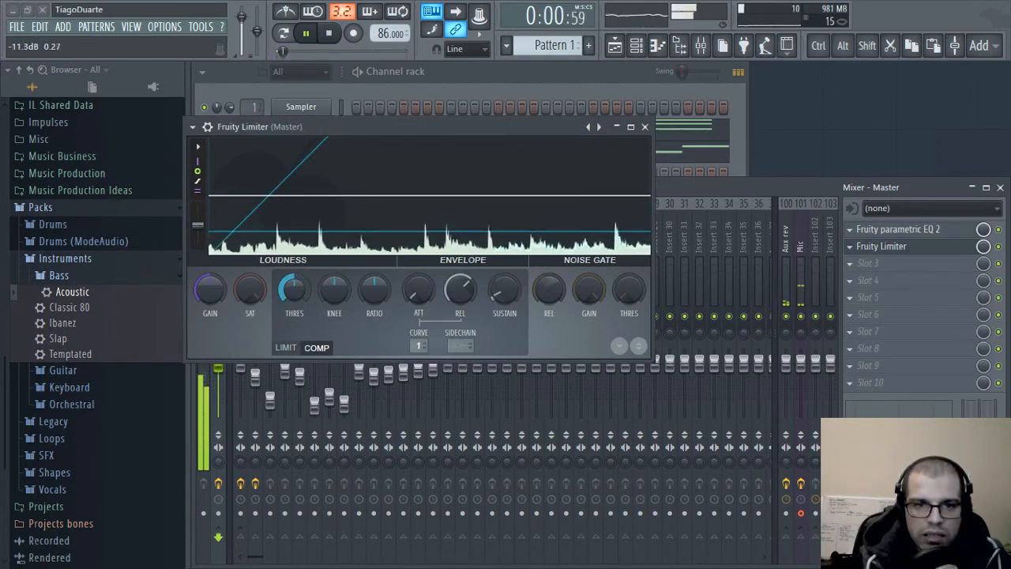
pyautogui.moveTo(375, 291); pyautogui.dragTo(375, 275)
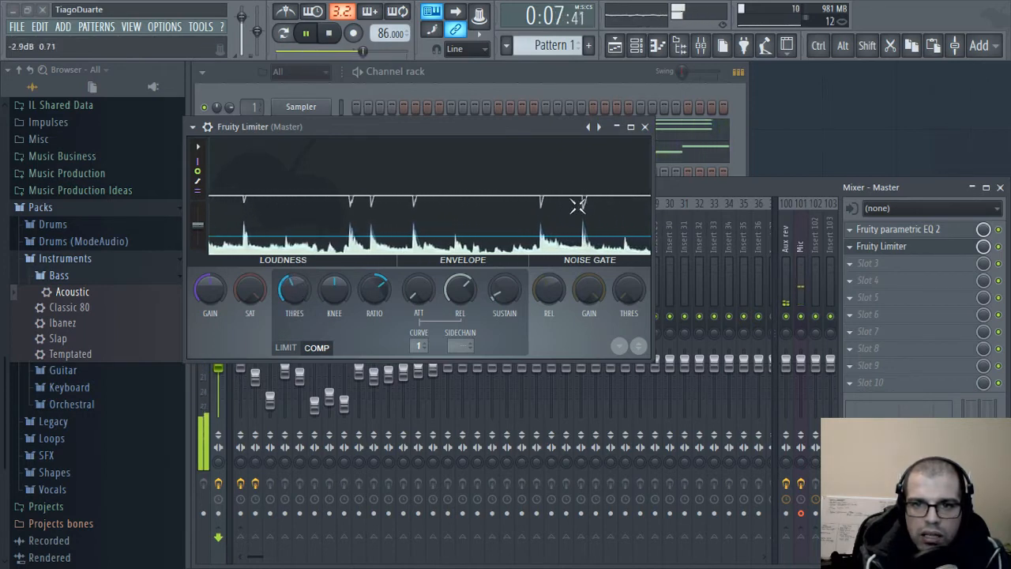
pyautogui.click(494, 209)
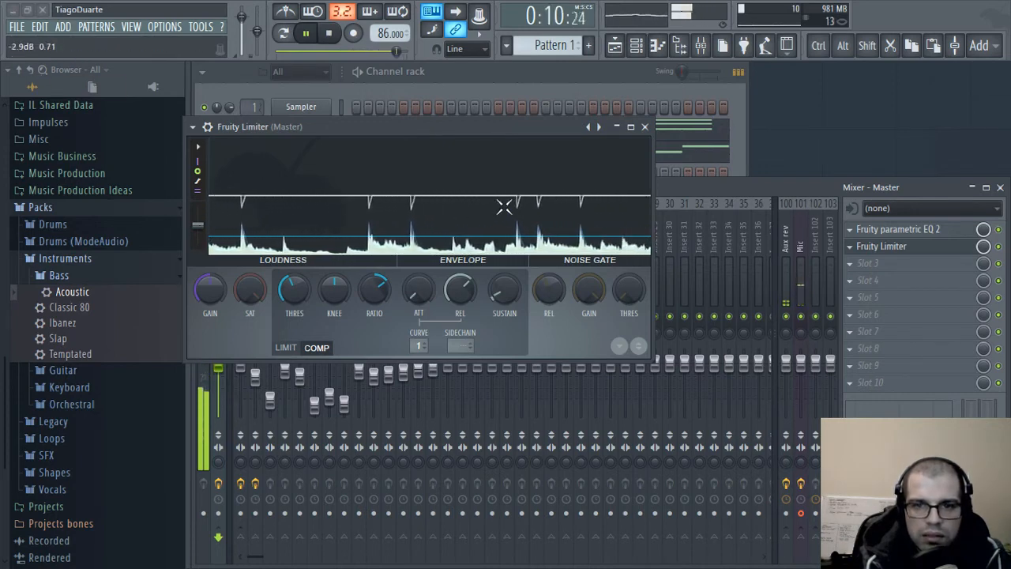
pyautogui.click(431, 206)
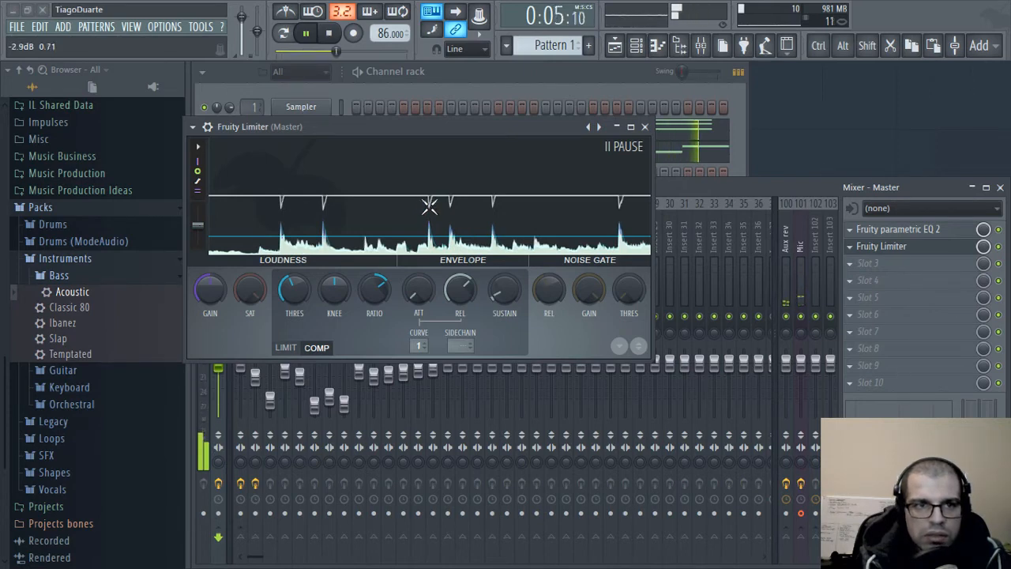
pyautogui.click(429, 207)
pyautogui.click(512, 226)
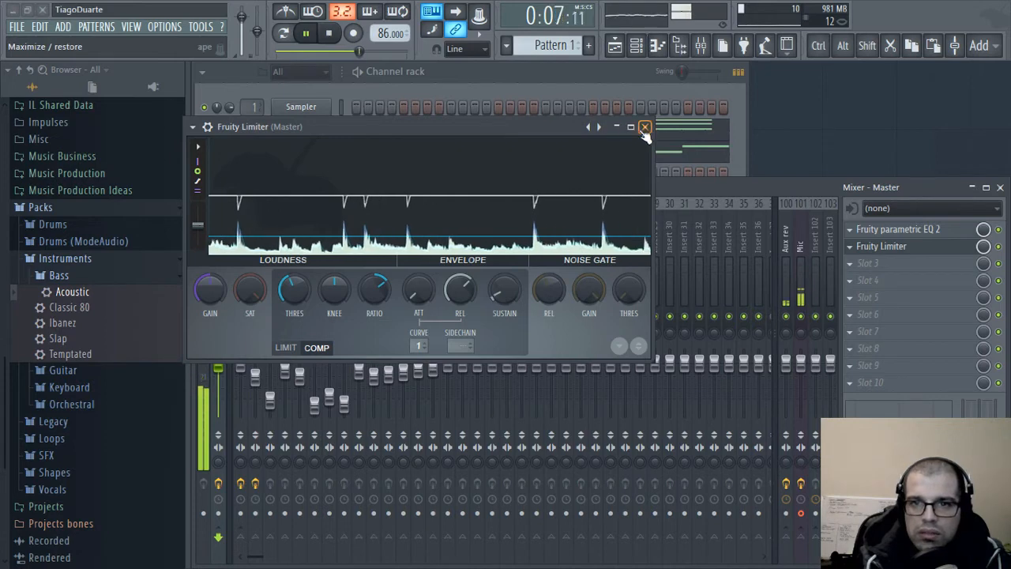
pyautogui.click(881, 246)
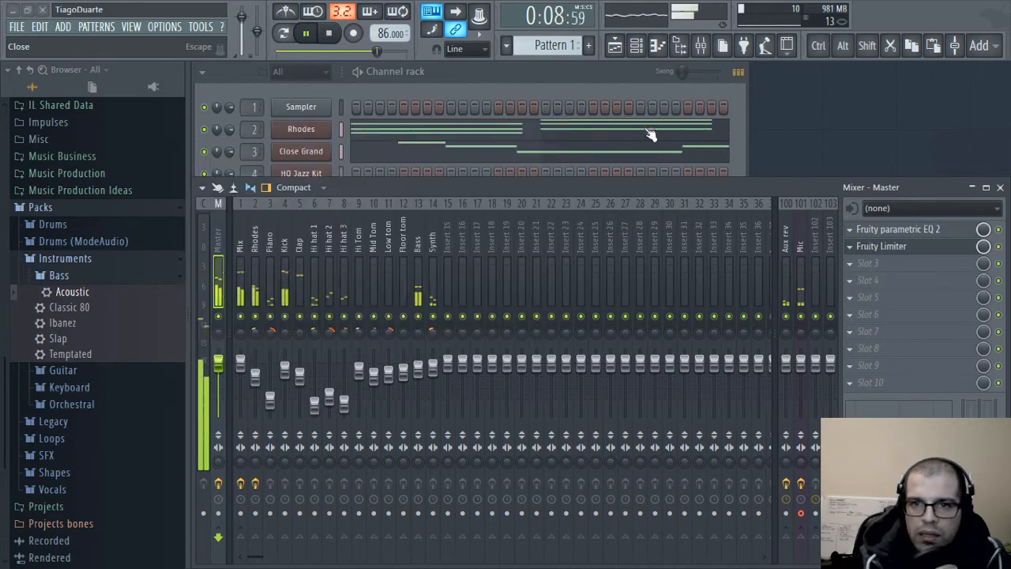
# - Add Fruity Convolver to the Master track's third effect slot, with a lowered wet level and wider wet stereo separation
pyautogui.click(882, 263)
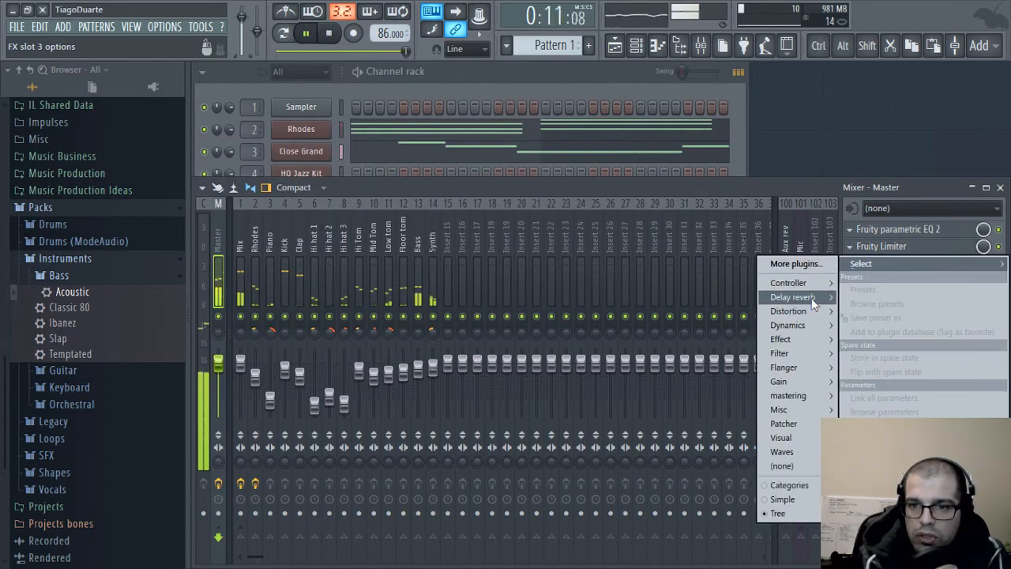
pyautogui.moveTo(808, 300)
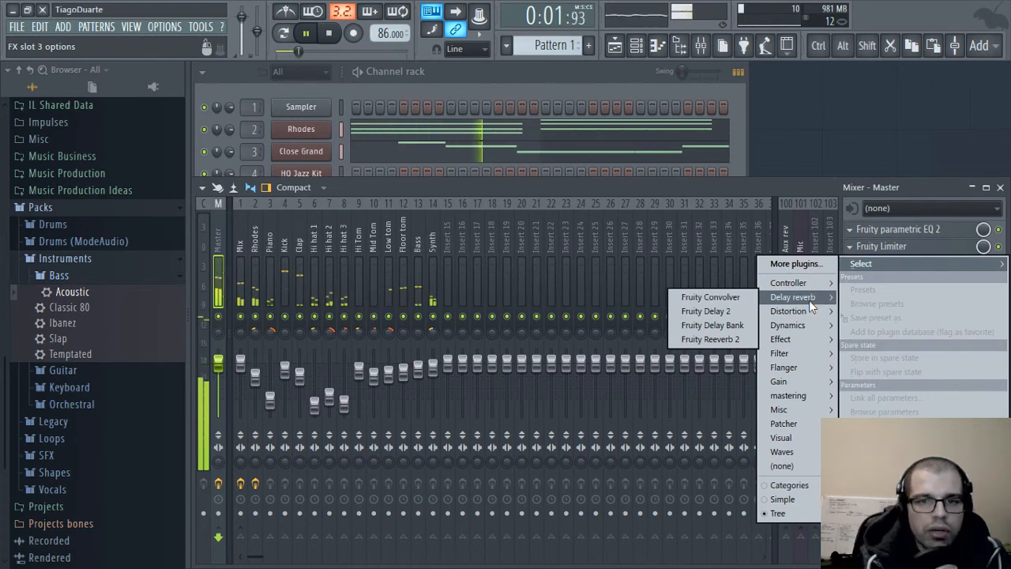
pyautogui.click(713, 297)
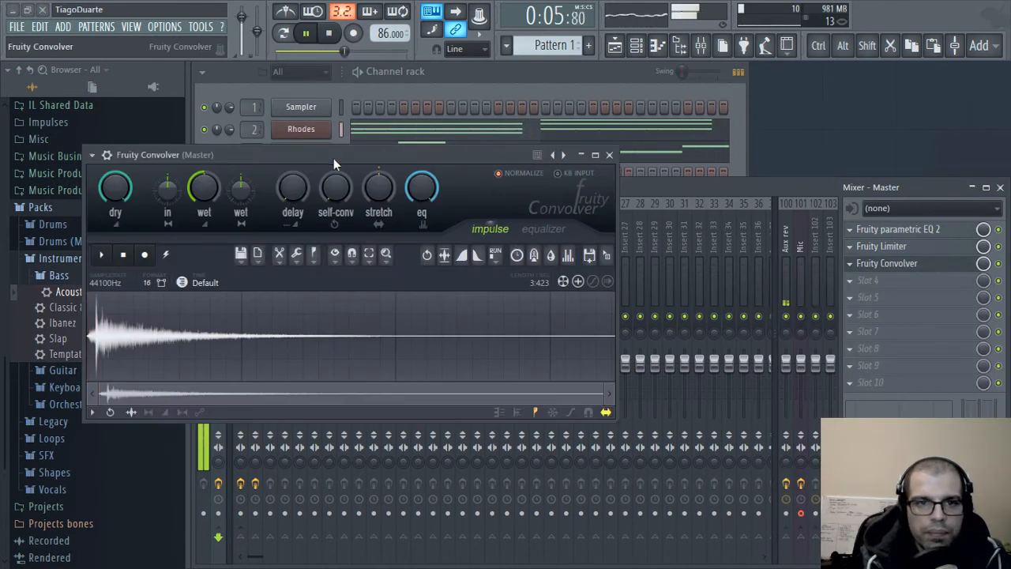
pyautogui.moveTo(352, 124); pyautogui.dragTo(550, 117)
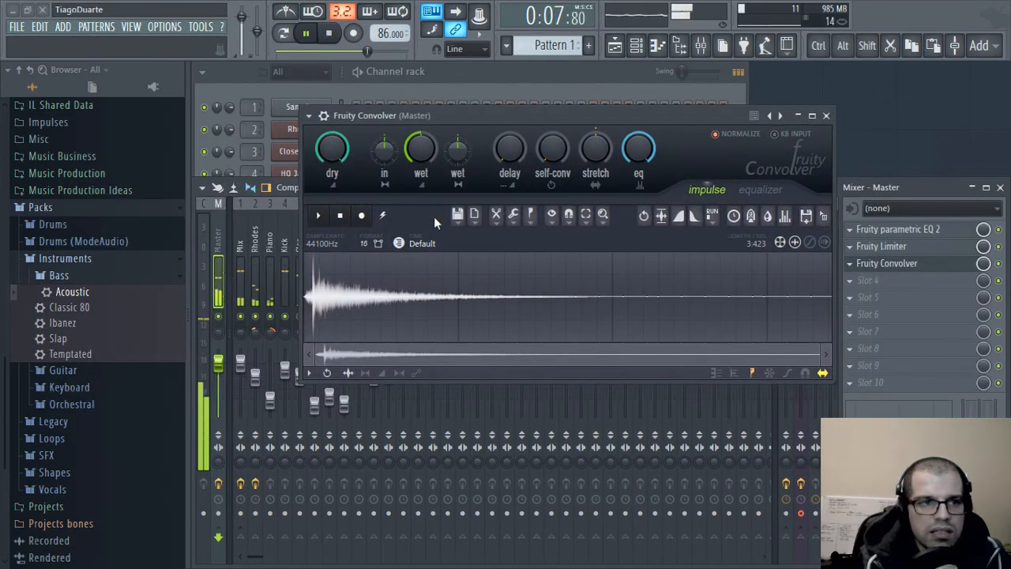
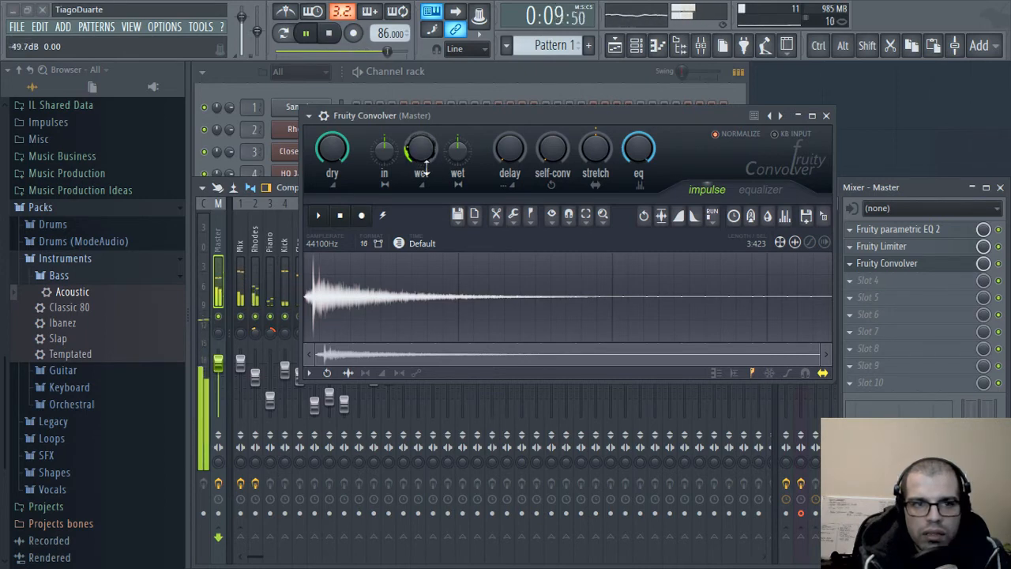
pyautogui.moveTo(458, 149); pyautogui.dragTo(458, 156)
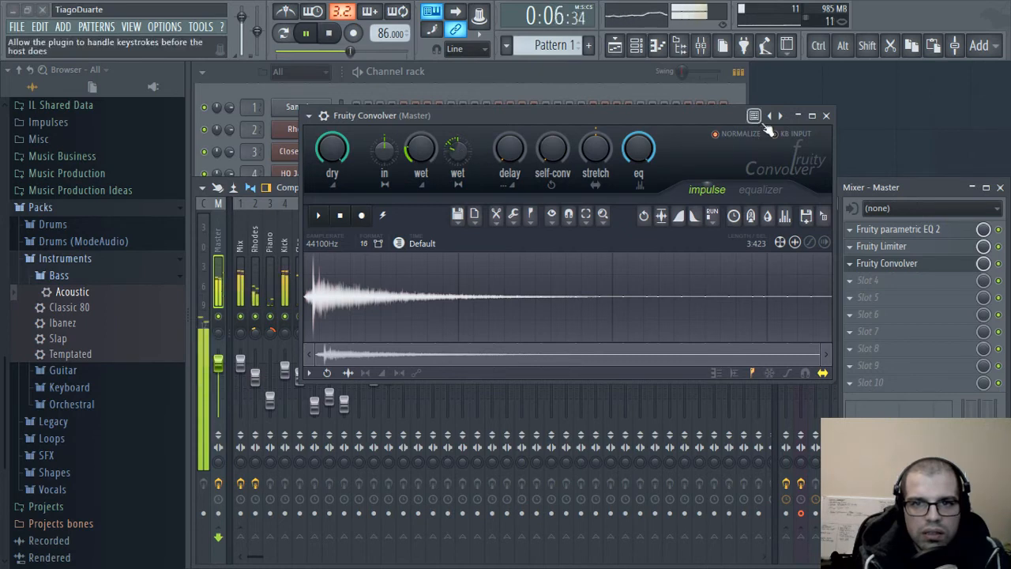
pyautogui.click(826, 116)
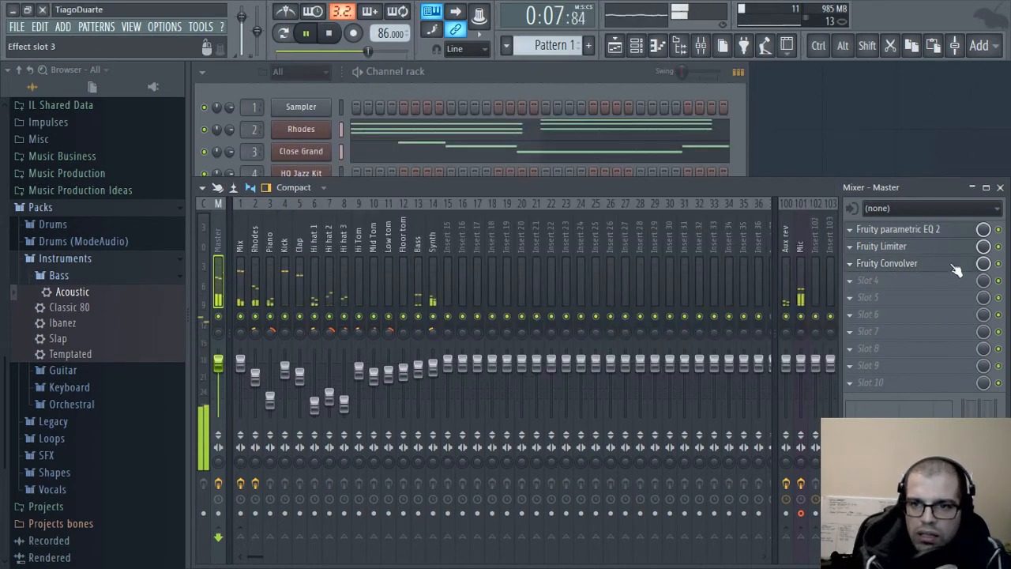
# - Add Fruity Multiband Compressor to the Master track's fourth effect slot and stop playback
pyautogui.click(887, 282)
pyautogui.moveTo(885, 265)
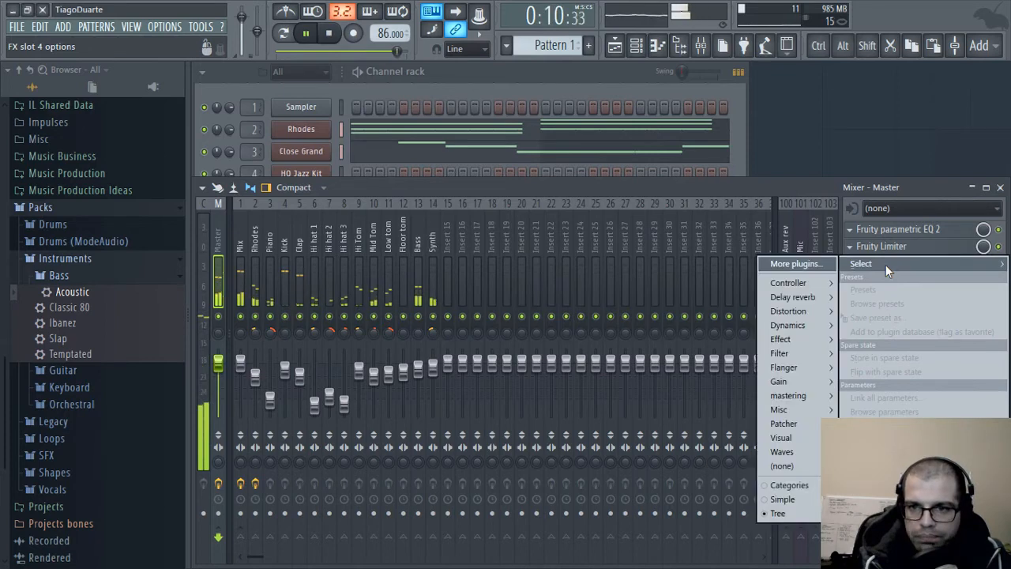
pyautogui.moveTo(782, 382)
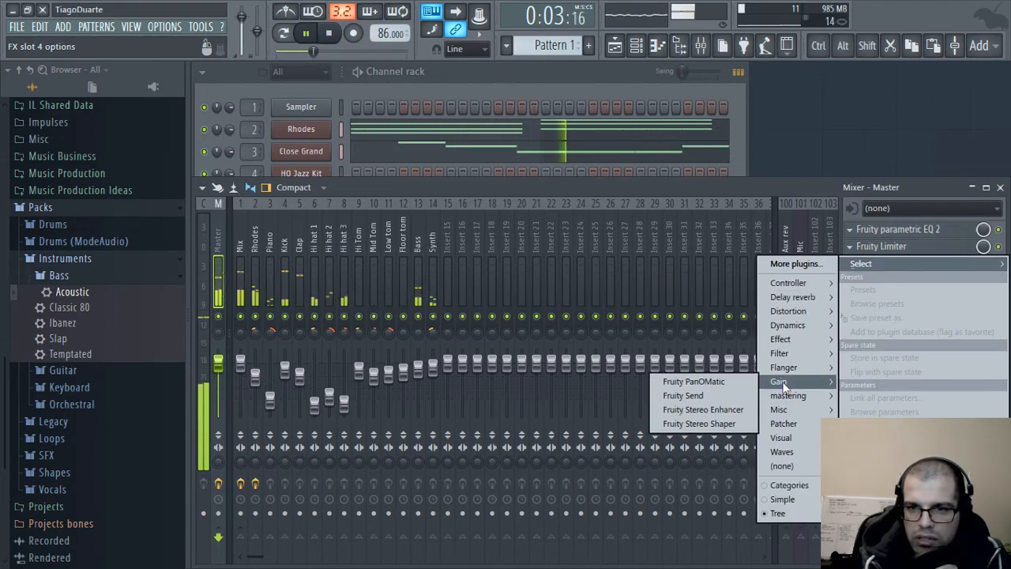
pyautogui.moveTo(794, 329)
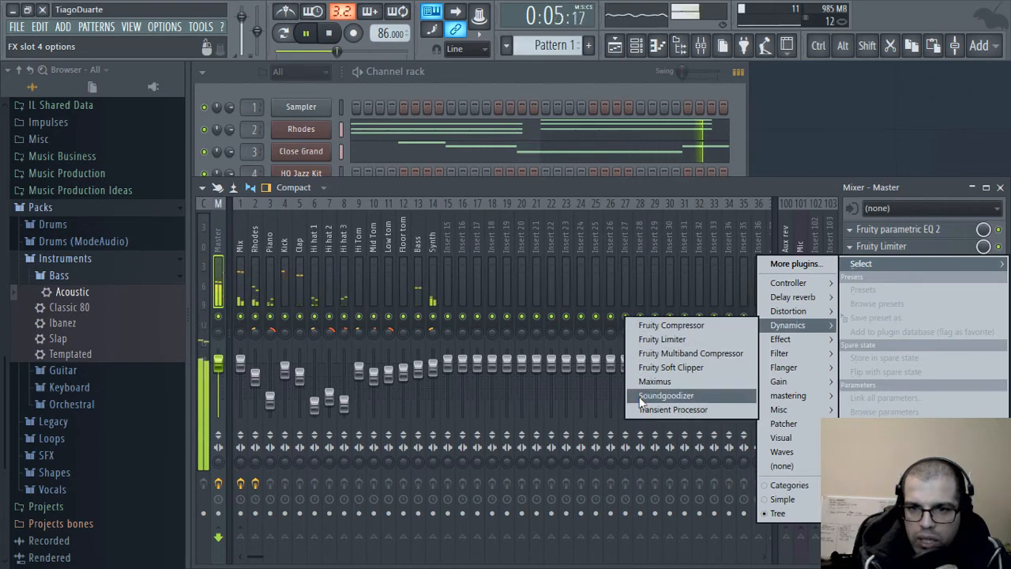
pyautogui.click(701, 354)
pyautogui.press('space')
# - Load the Mastering 2.4dB preset in Fruity Multiband Compressor and reposition its window above the mixer
pyautogui.moveTo(442, 174); pyautogui.dragTo(501, 163)
pyautogui.rightClick(716, 162)
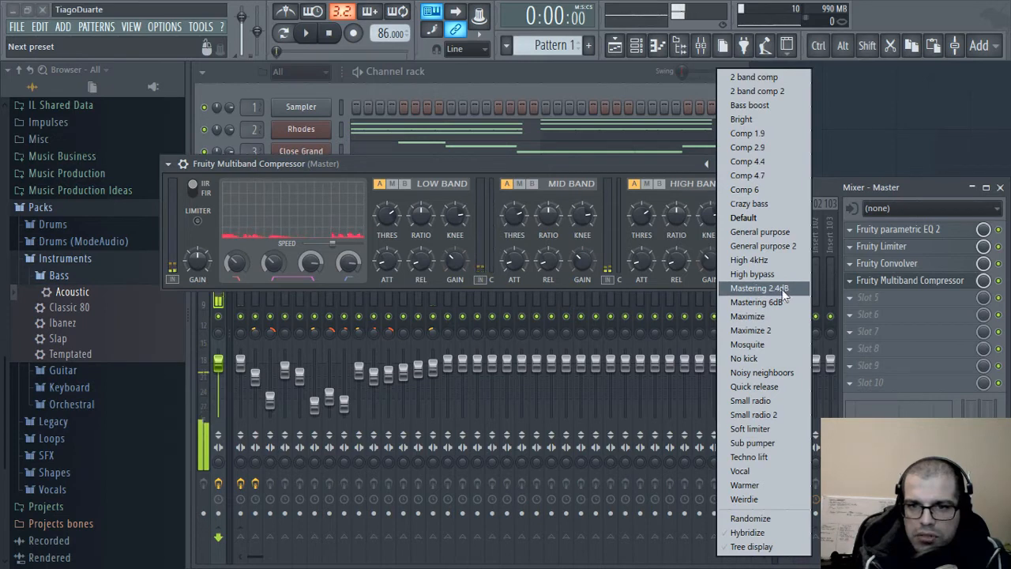
pyautogui.click(758, 289)
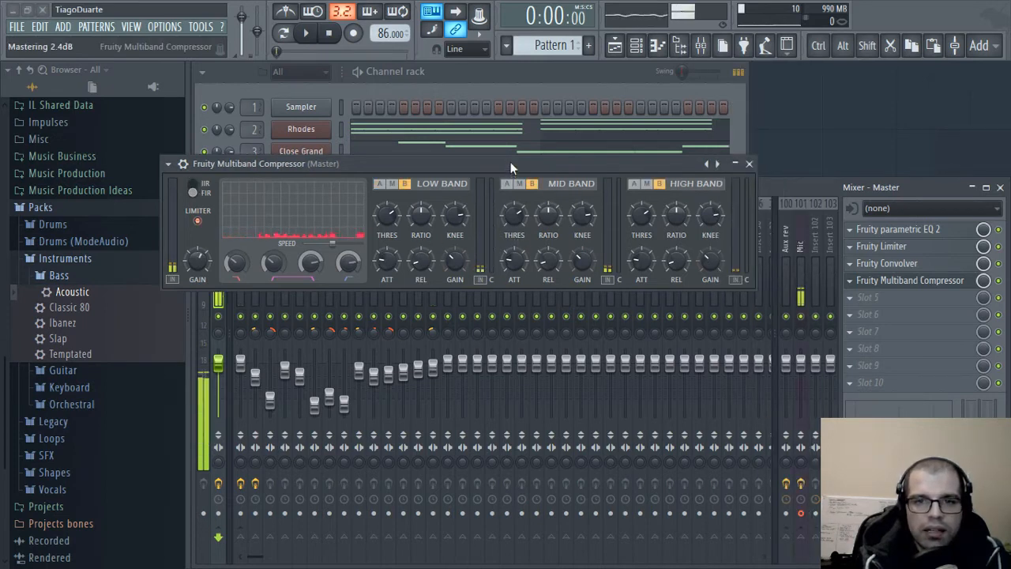
pyautogui.moveTo(510, 162); pyautogui.dragTo(560, 133)
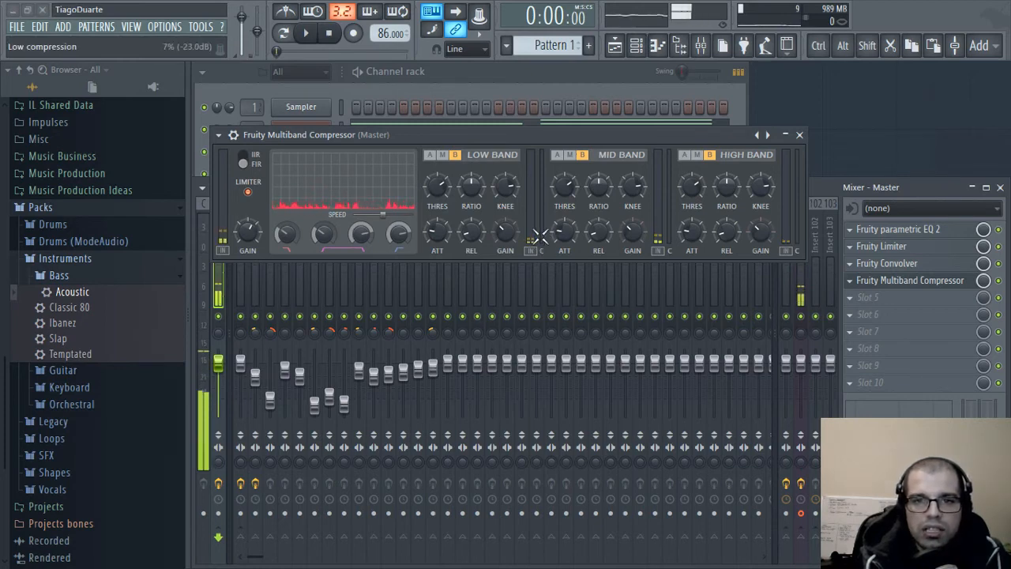
# - Mute the multiband compressor's mid and high bands to hear the bands in isolation, and set both back to bypassed
pyautogui.click(703, 157)
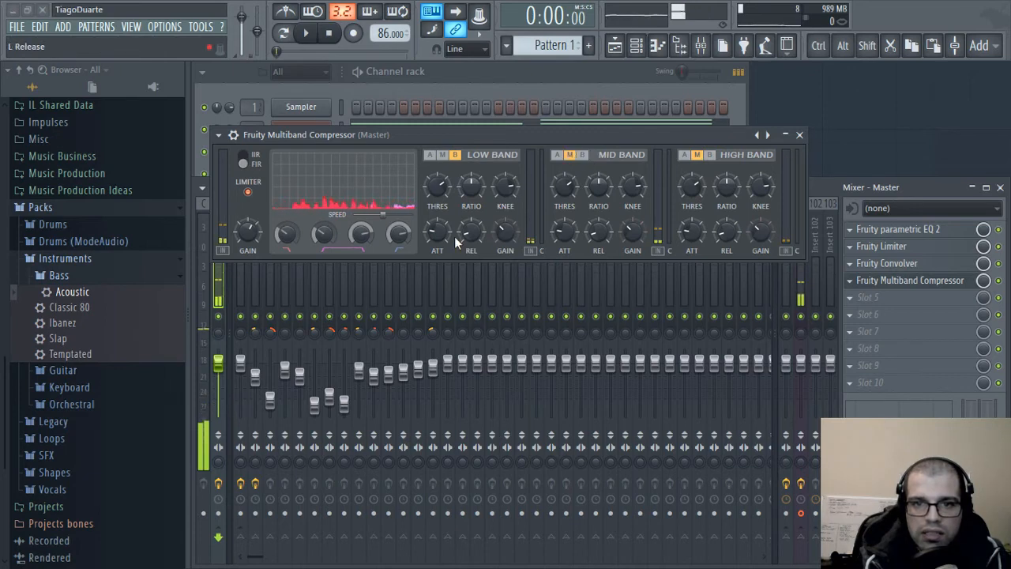
pyautogui.click(572, 156)
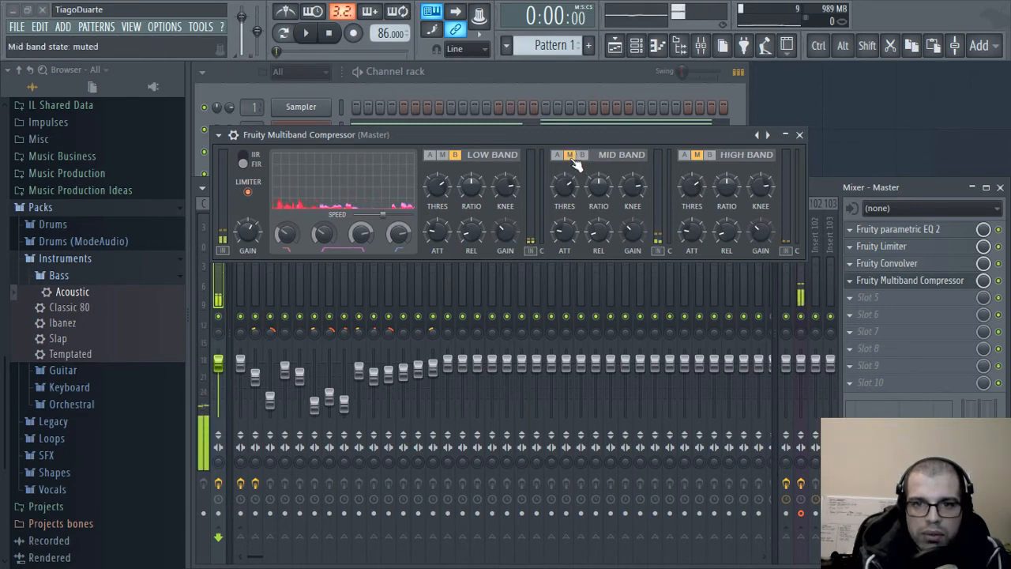
pyautogui.click(574, 159)
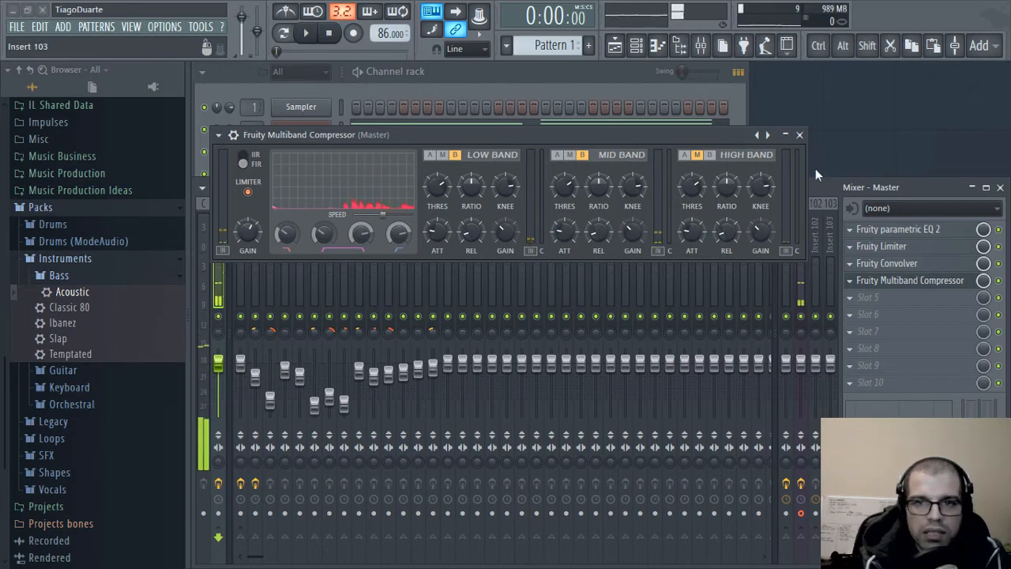
pyautogui.click(697, 155)
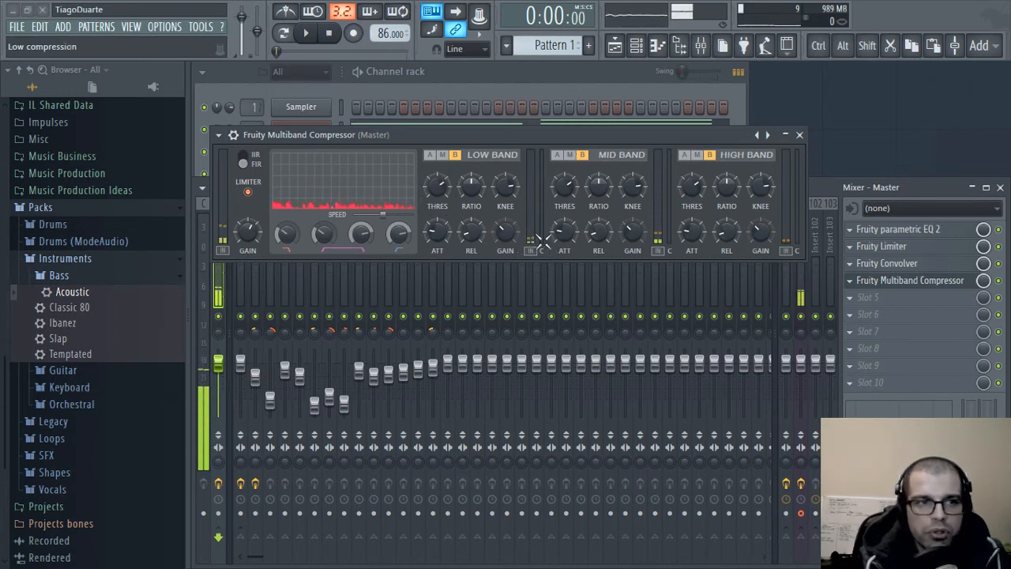
# - Mute the high and mid bands, play the pattern, and activate the low band and adjust its threshold
pyautogui.click(698, 156)
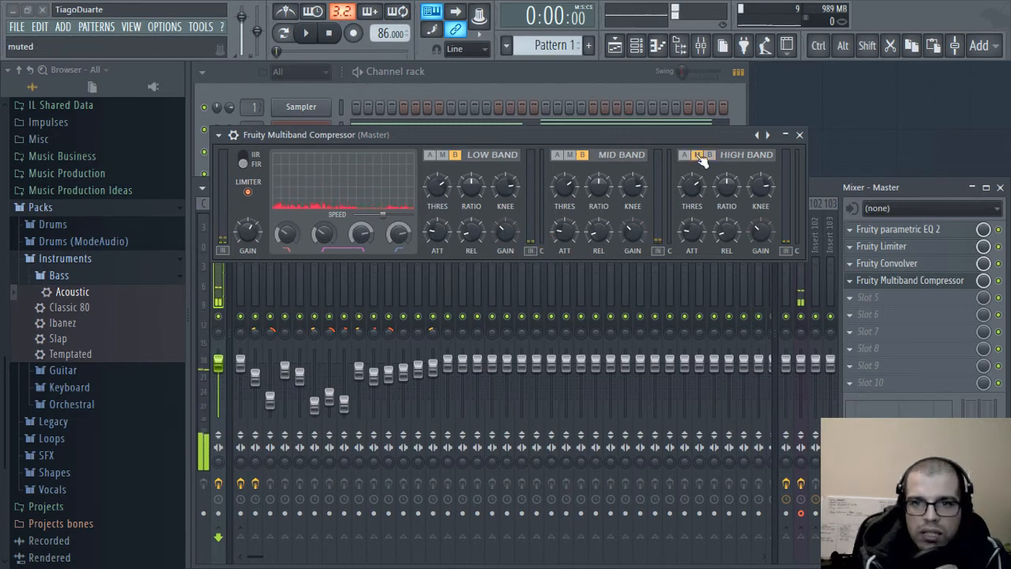
pyautogui.click(571, 155)
pyautogui.press('space')
pyautogui.click(429, 155)
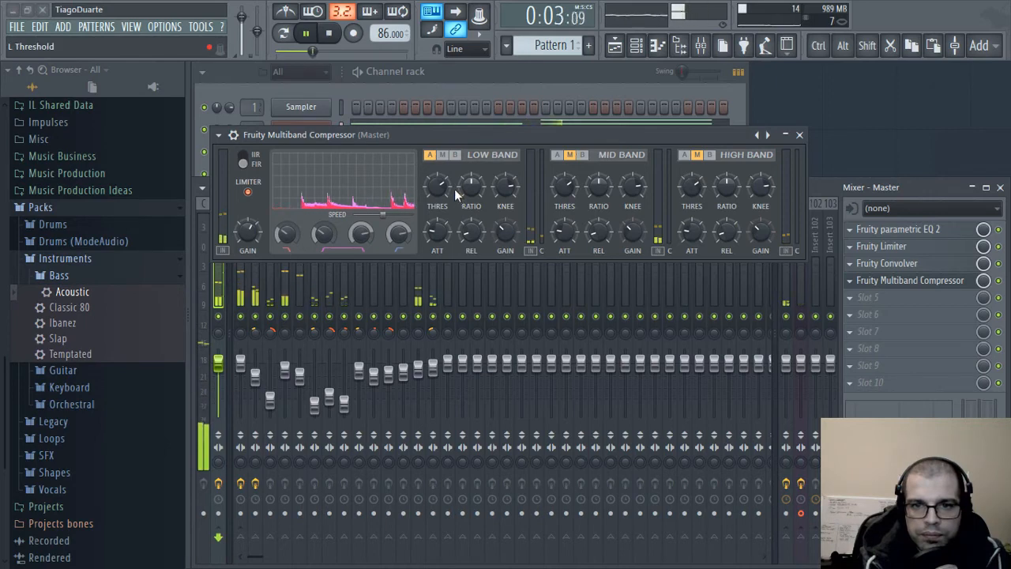
pyautogui.moveTo(454, 189); pyautogui.dragTo(444, 187)
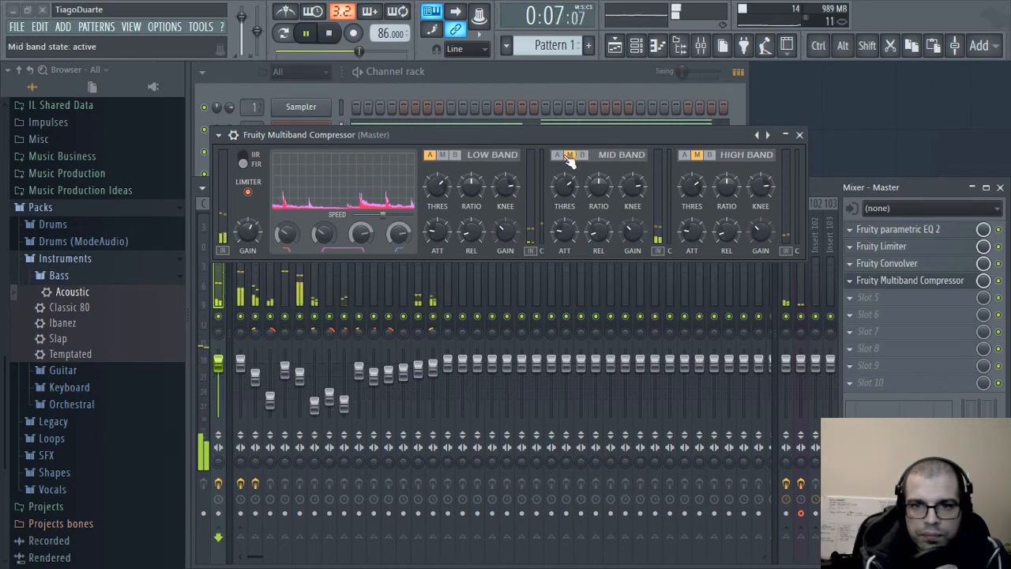
# - Isolate the multiband compressor's mid band by muting the other bands, and set its threshold to about -18.5 dB
pyautogui.click(443, 155)
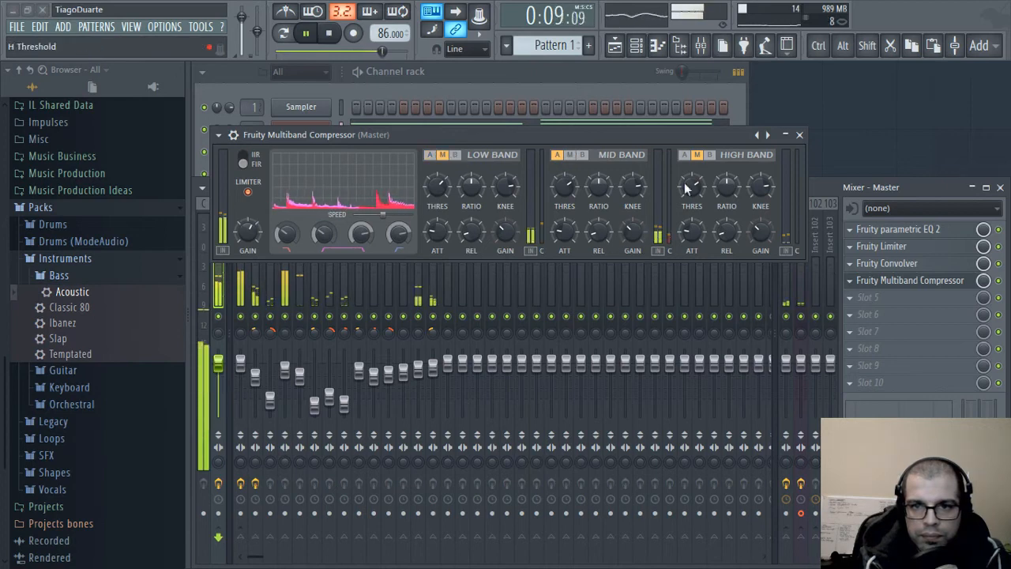
pyautogui.click(695, 156)
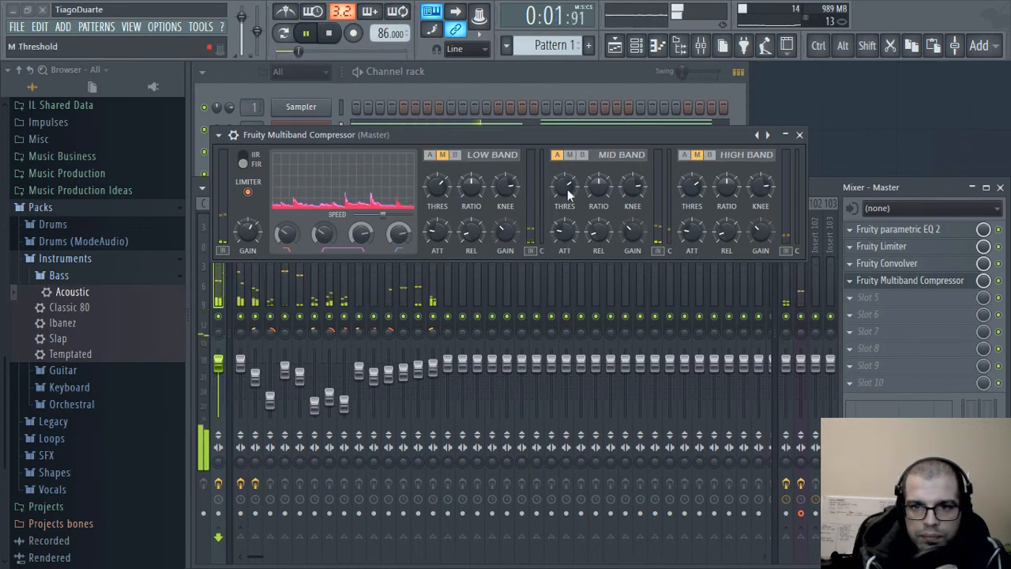
pyautogui.moveTo(567, 188); pyautogui.dragTo(567, 199)
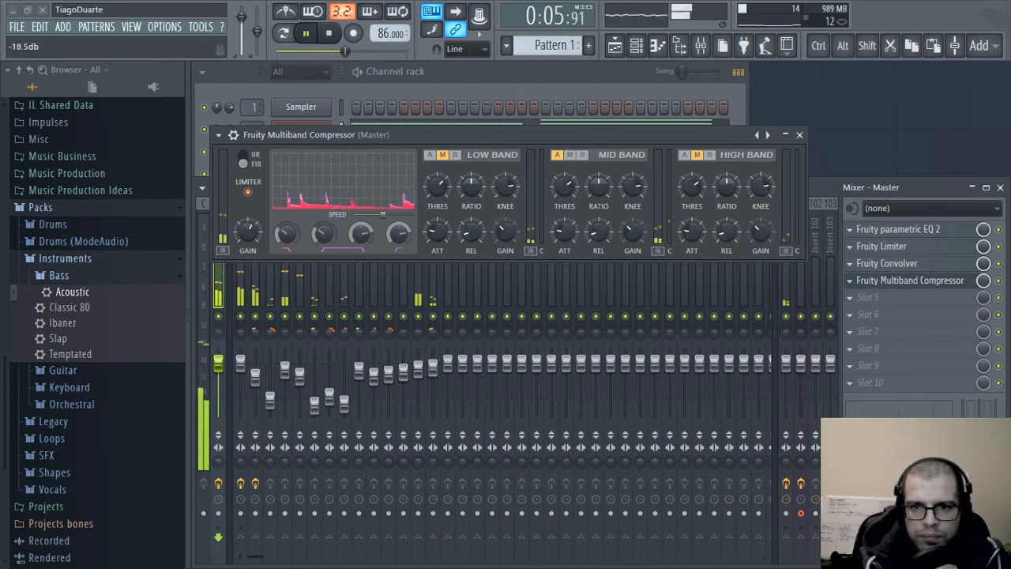
# - Mute the mid band, activate the high band, and lower the high band's threshold to -23.0 dB
pyautogui.click(569, 155)
pyautogui.click(684, 154)
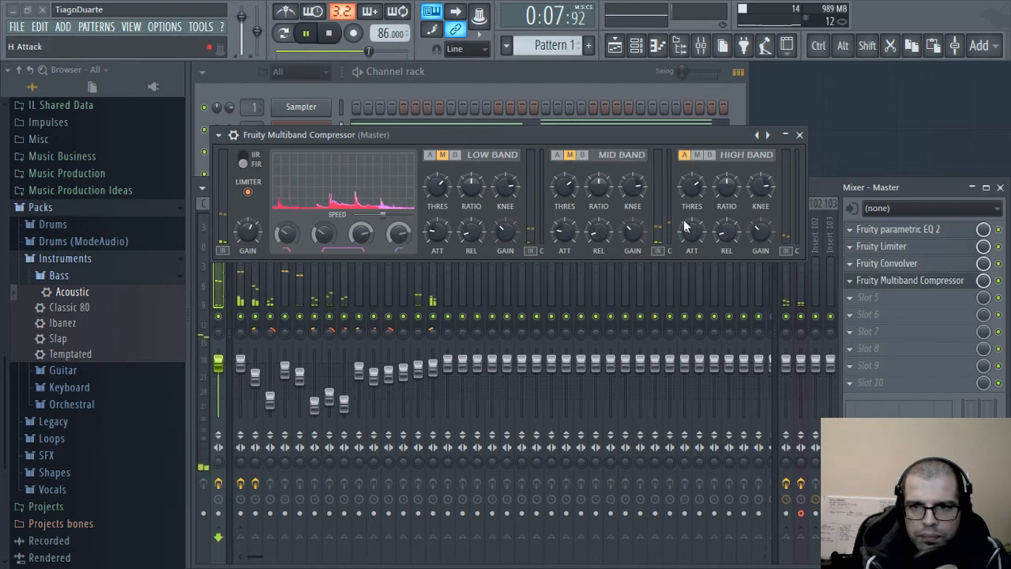
pyautogui.moveTo(692, 188); pyautogui.dragTo(692, 204)
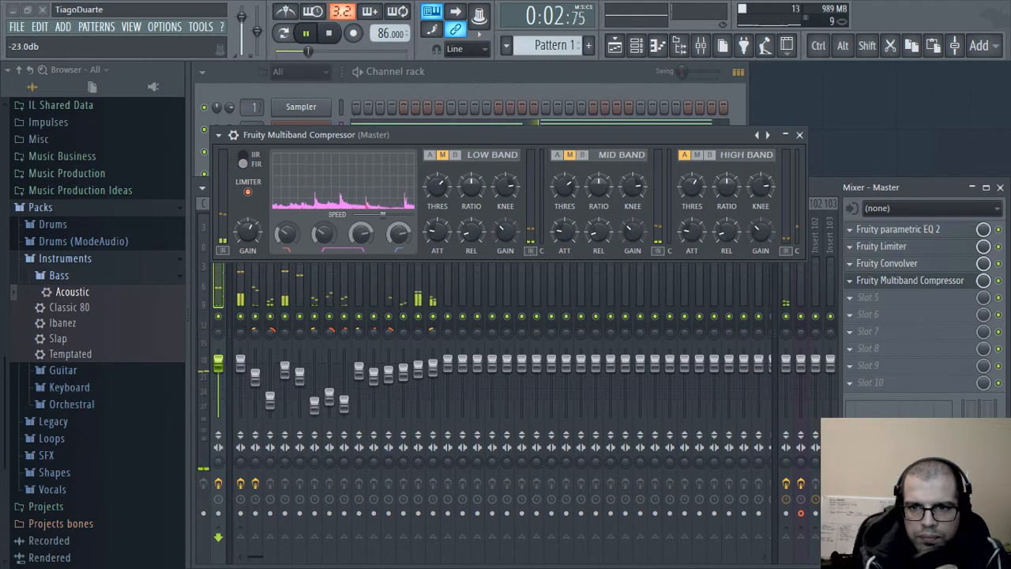
# - Set the mid and low bands to active and close the Fruity Multiband Compressor window
pyautogui.click(557, 155)
pyautogui.click(429, 155)
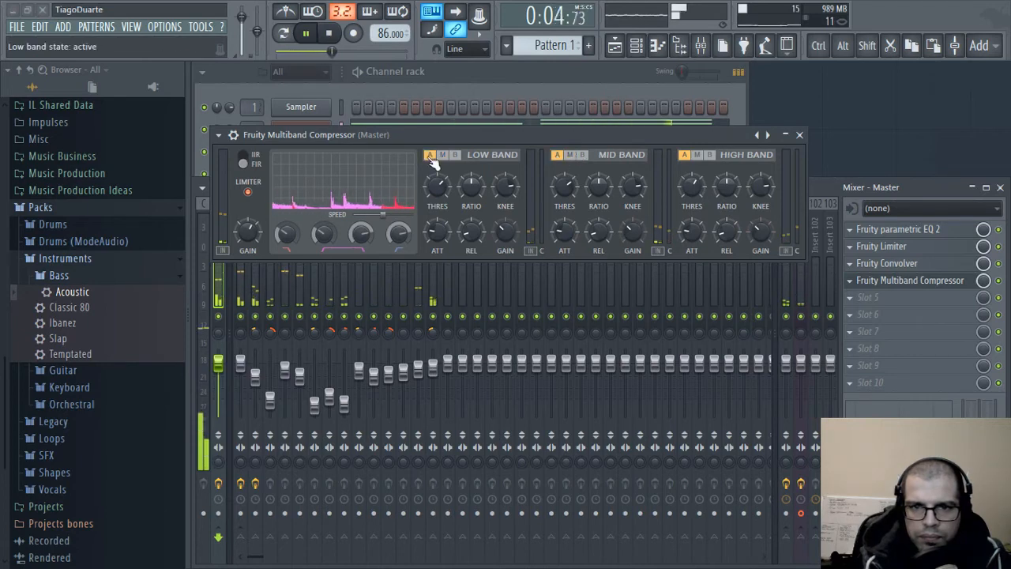
pyautogui.click(800, 135)
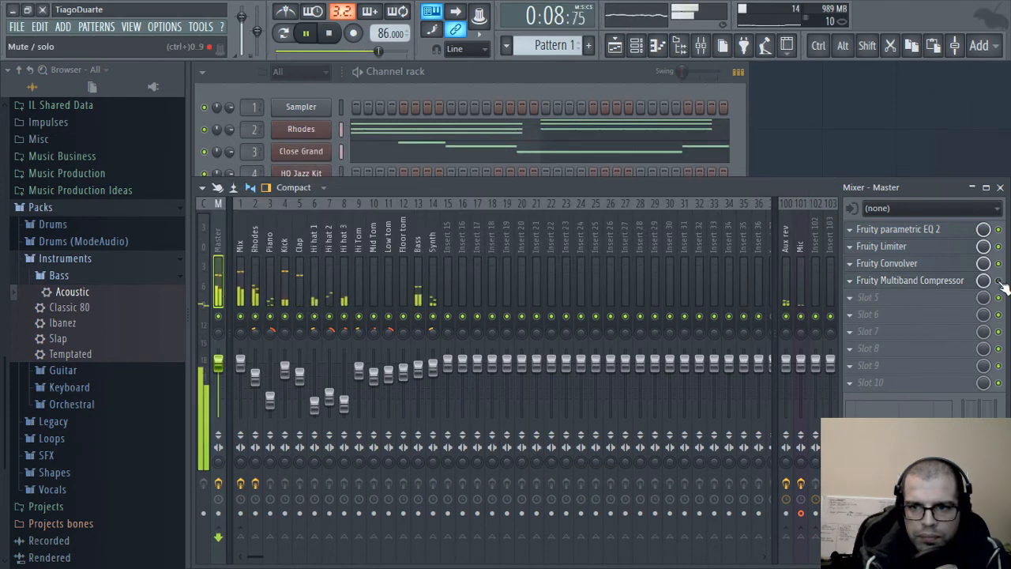
# - Add Maximus to the Master track's fifth effect slot and move its window clear of the effect slots
pyautogui.click(869, 299)
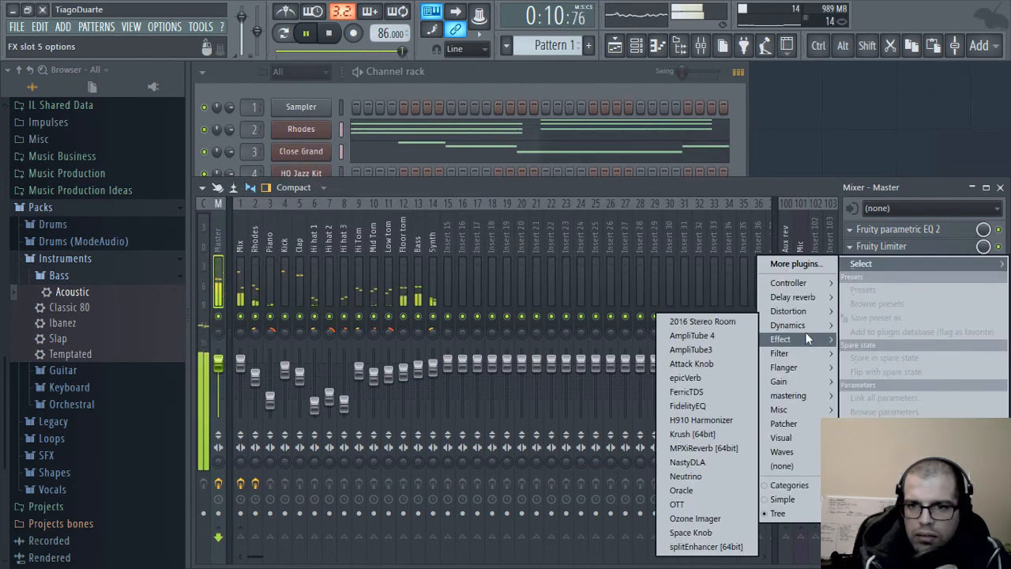
pyautogui.moveTo(794, 325)
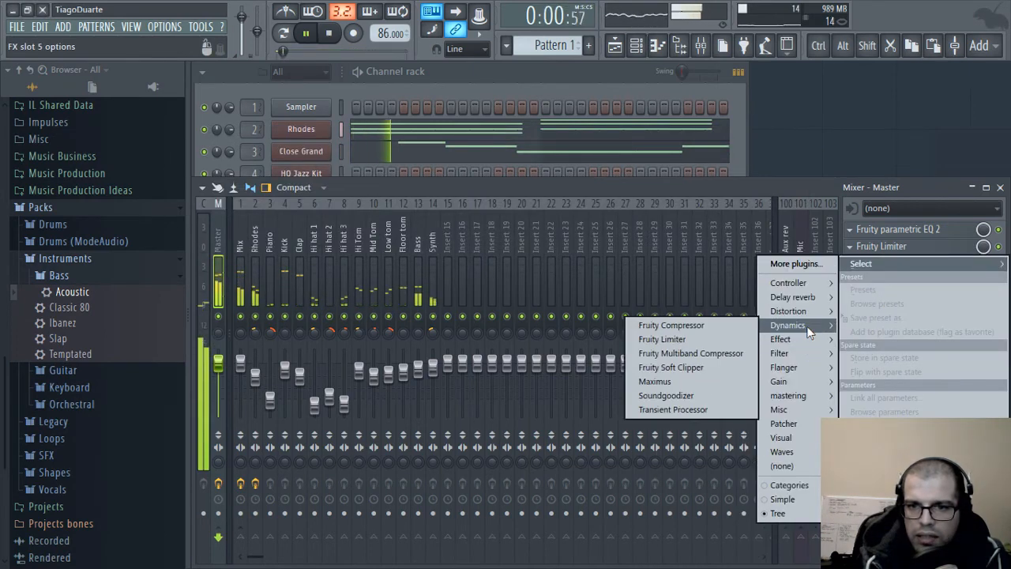
pyautogui.click(660, 380)
pyautogui.moveTo(320, 193); pyautogui.dragTo(407, 102)
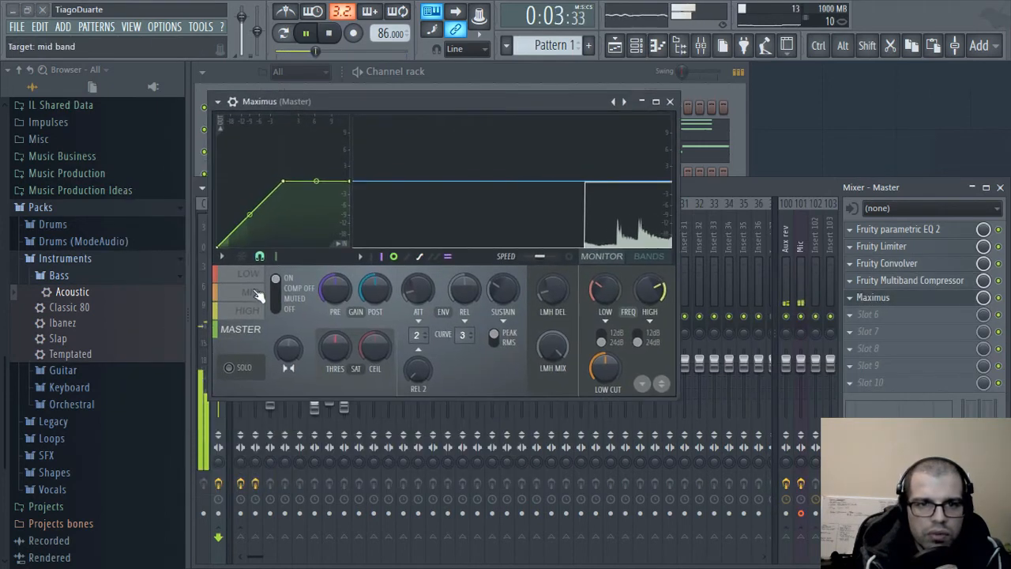
# - Solo the low band in Maximus, merge its stereo separation towards mono, and turn solo off
pyautogui.click(250, 273)
pyautogui.click(229, 367)
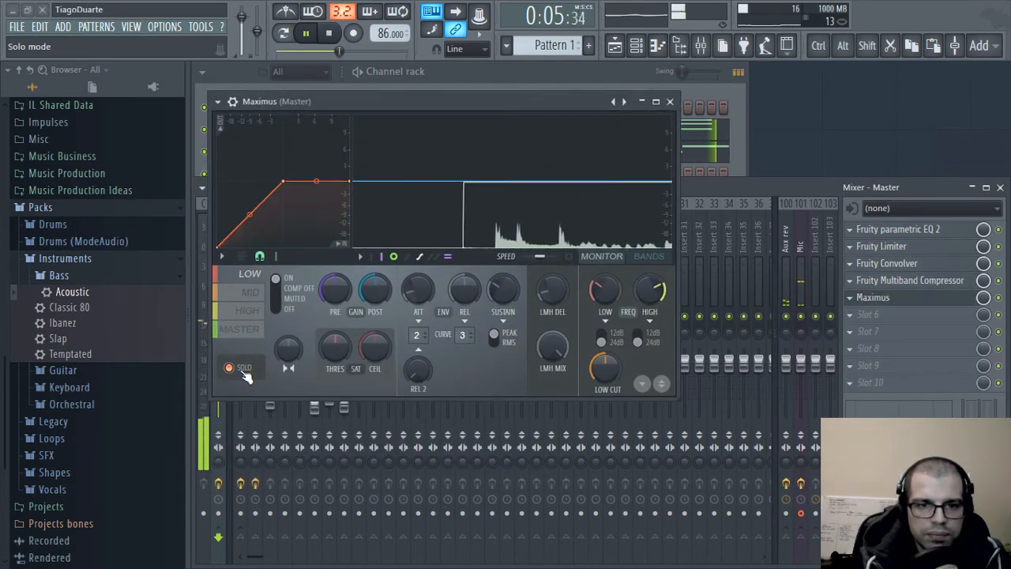
pyautogui.moveTo(288, 348); pyautogui.dragTo(288, 320)
pyautogui.click(229, 367)
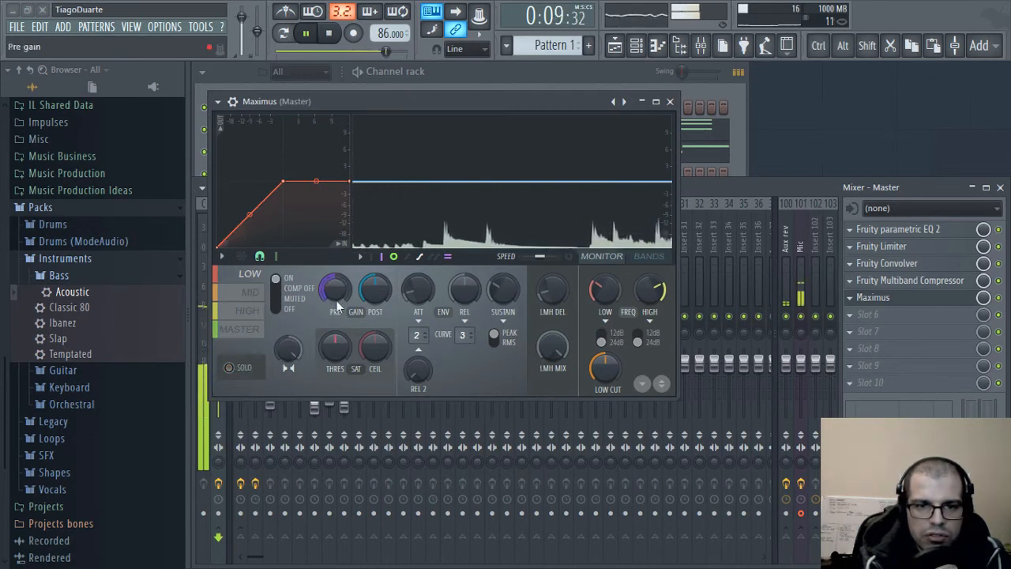
# - Solo the mid band in Maximus and widen its stereo separation
pyautogui.click(256, 296)
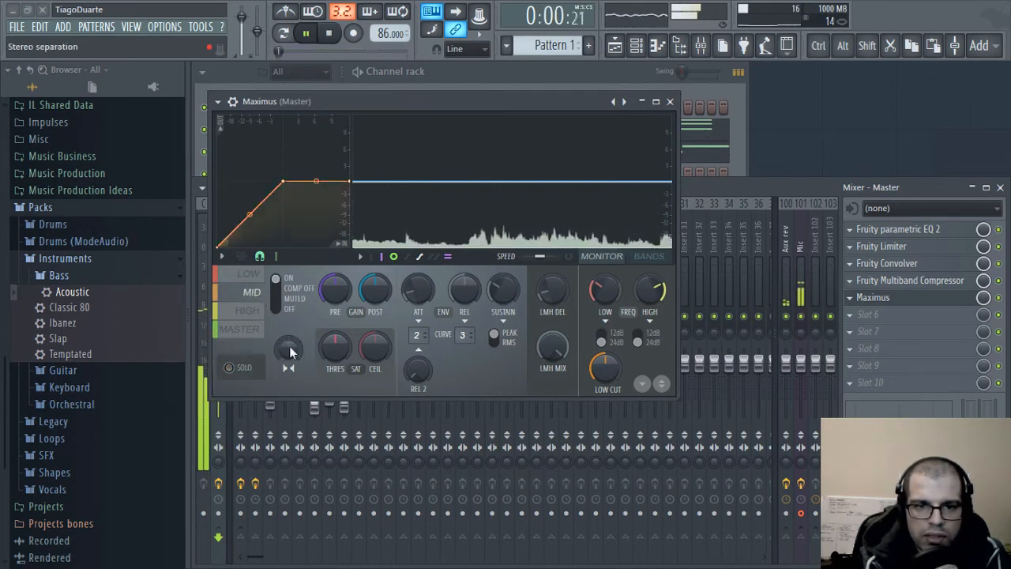
pyautogui.click(229, 368)
pyautogui.moveTo(289, 348); pyautogui.dragTo(288, 363)
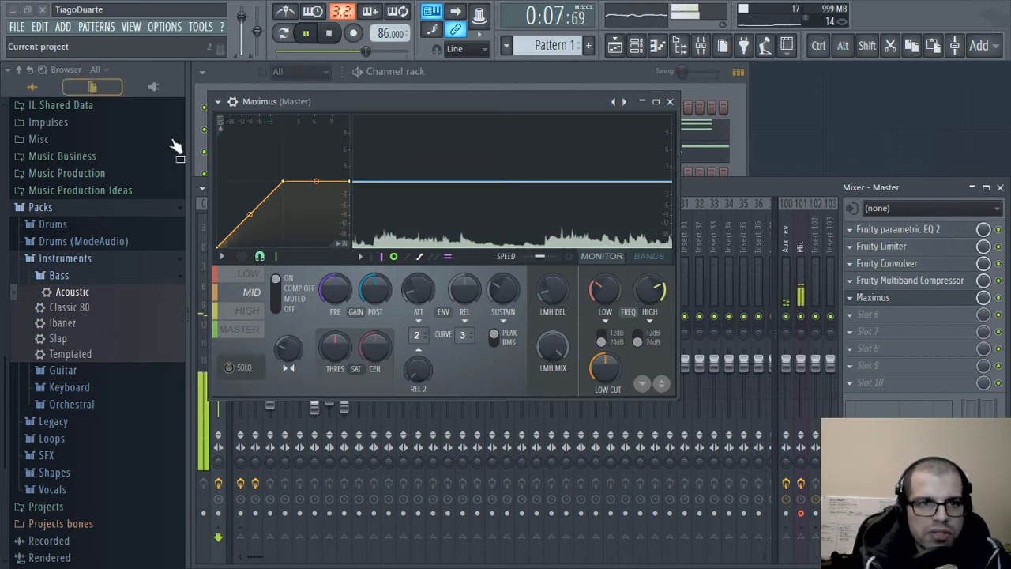
# - Widen the high band's stereo separation in Maximus to 41% separated and close the Maximus window
pyautogui.click(248, 311)
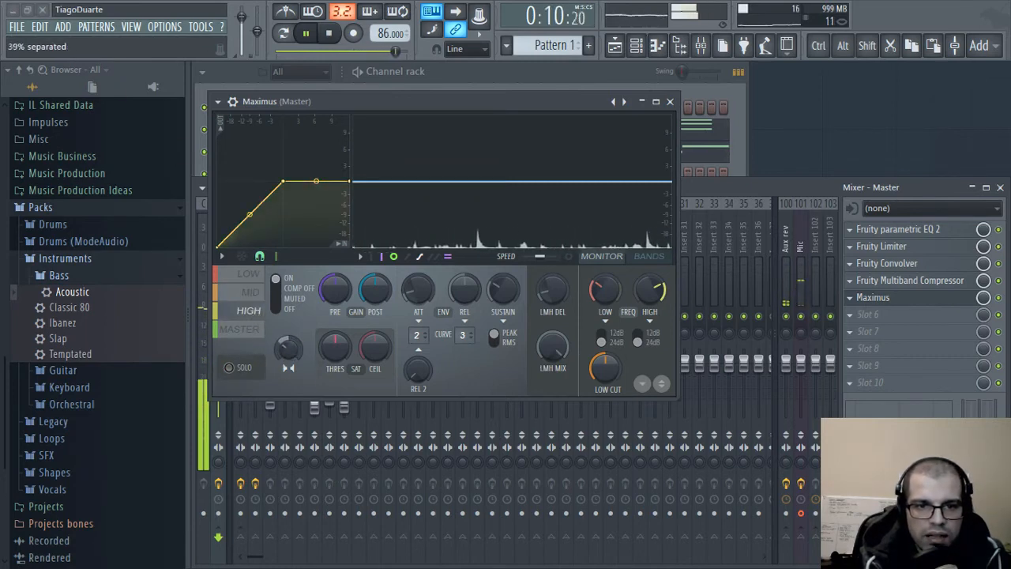
pyautogui.moveTo(289, 348); pyautogui.dragTo(288, 350)
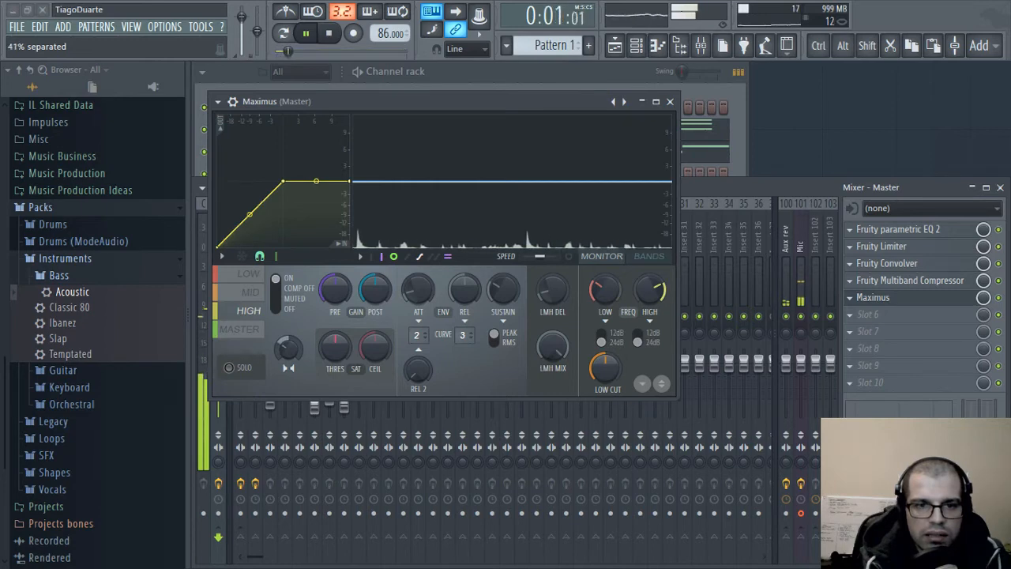
pyautogui.click(670, 101)
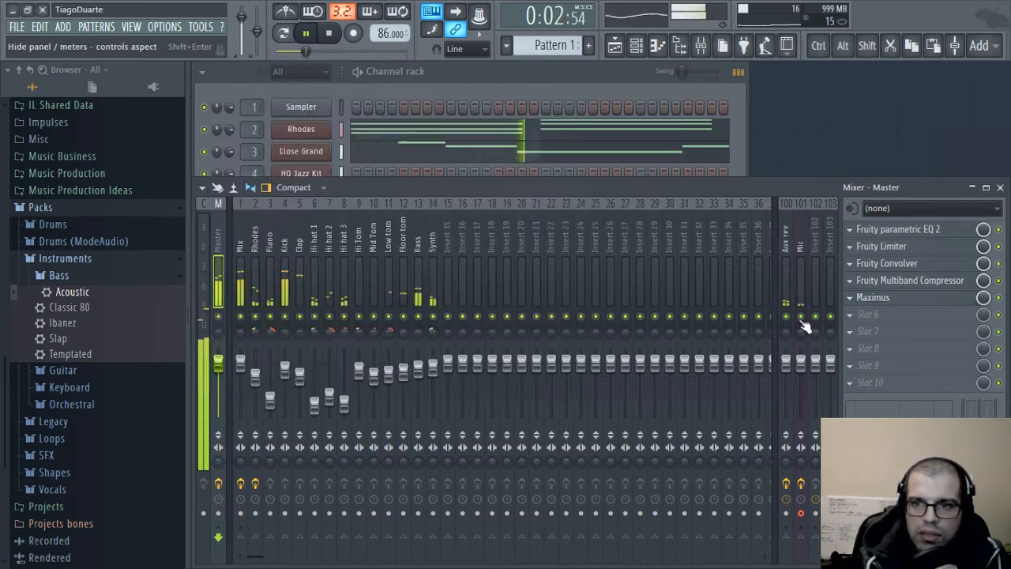
# - Add a Fruity Limiter to the Master track's sixth effect slot and move its window clear of the effect slots
pyautogui.click(877, 314)
pyautogui.moveTo(798, 328)
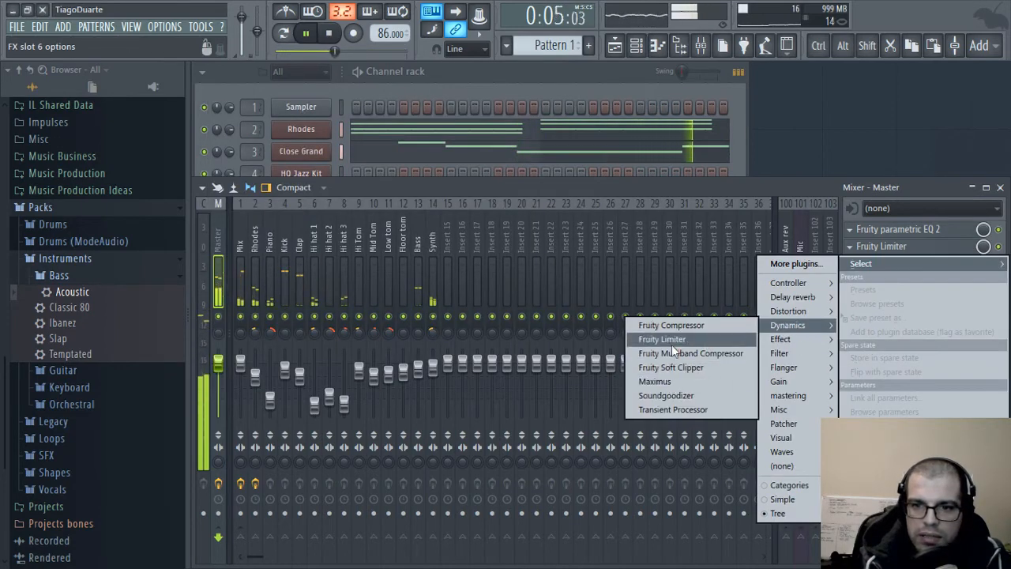
pyautogui.click(672, 340)
pyautogui.moveTo(376, 207); pyautogui.dragTo(467, 194)
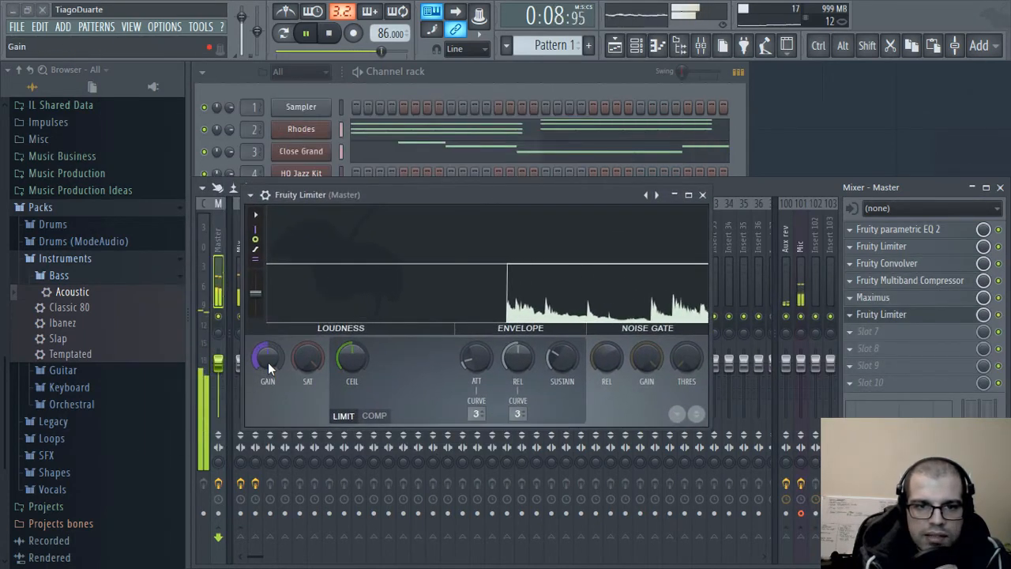
# - Raise the new limiter's gain to 10.0 dB while the pattern plays and close the limiter window
pyautogui.moveTo(268, 362); pyautogui.dragTo(267, 319)
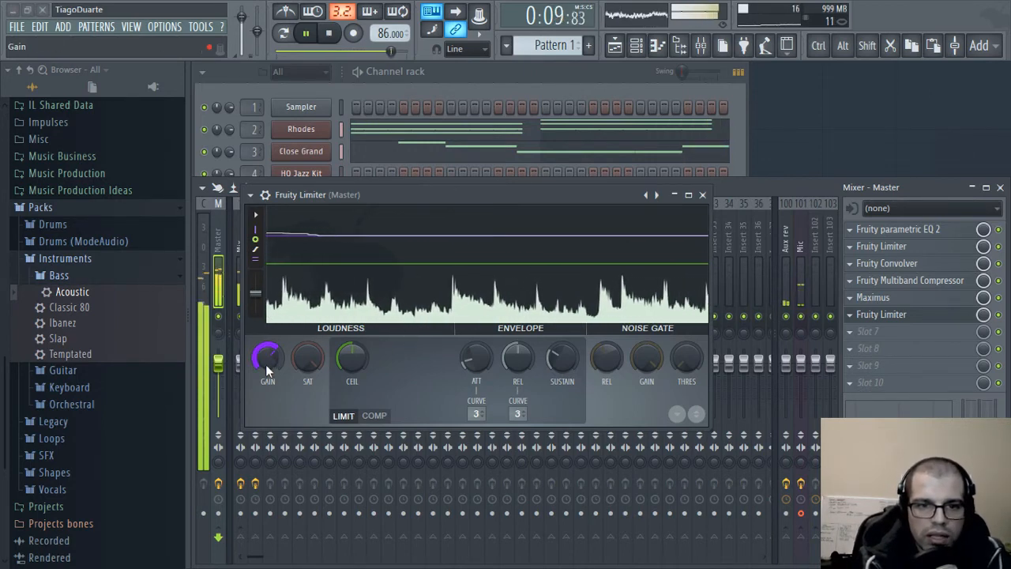
pyautogui.moveTo(265, 364); pyautogui.dragTo(265, 349)
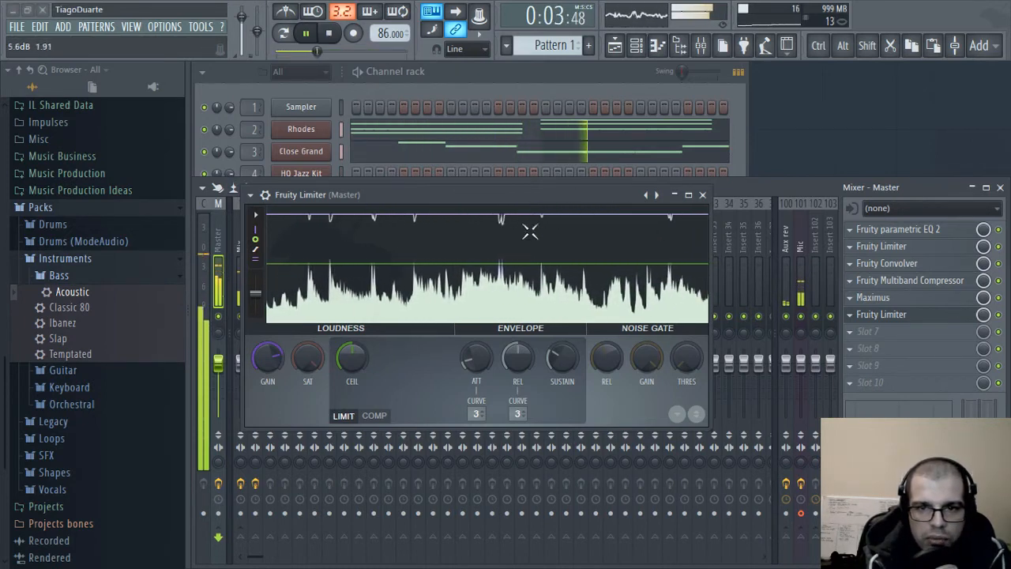
pyautogui.moveTo(268, 357); pyautogui.dragTo(267, 332)
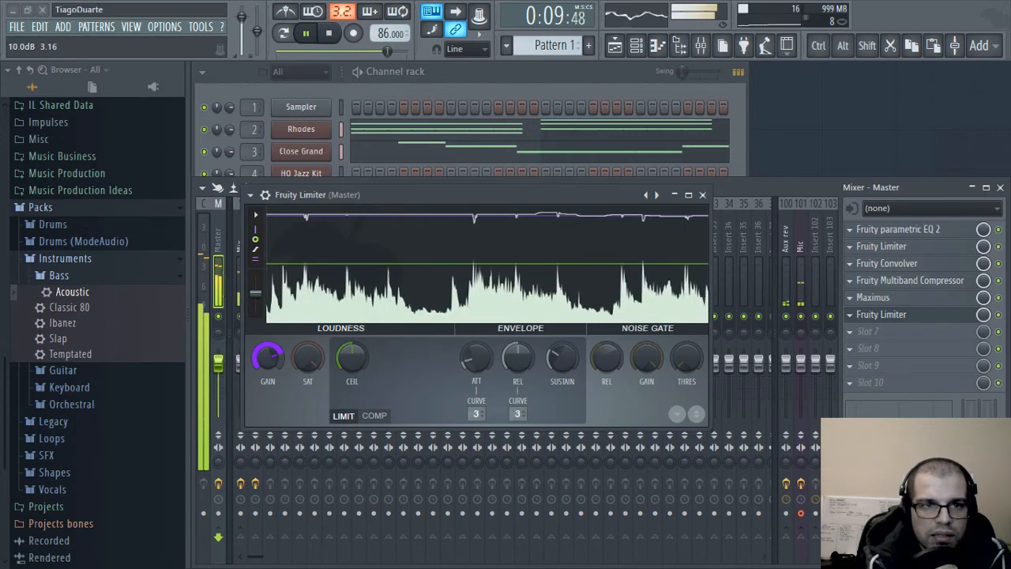
pyautogui.click(702, 195)
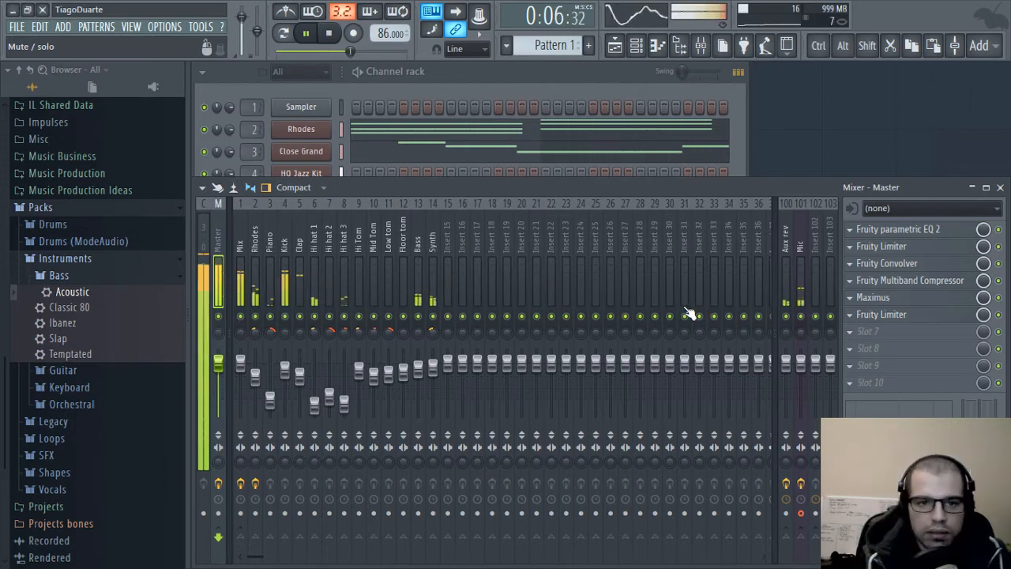
# - Collapse the Instruments and Packs folders in the browser and bring the channel rack in front of the mixer
pyautogui.click(95, 258)
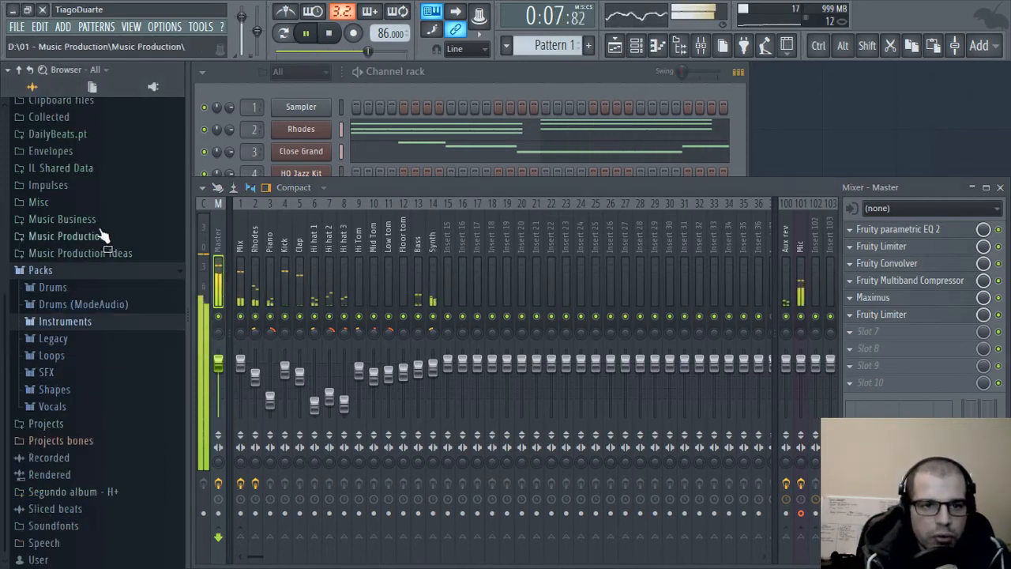
pyautogui.click(93, 270)
pyautogui.click(484, 81)
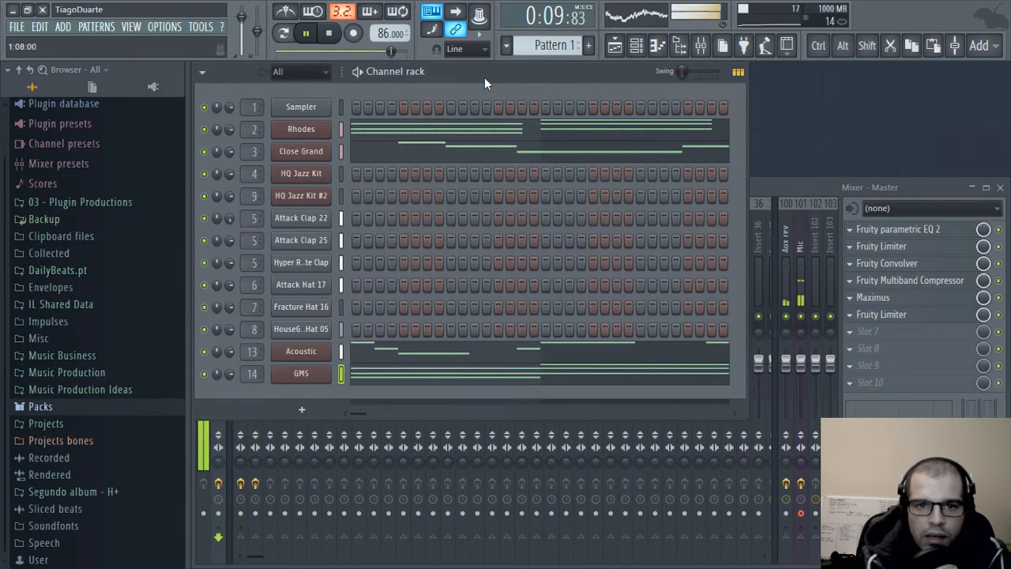
pyautogui.click(847, 192)
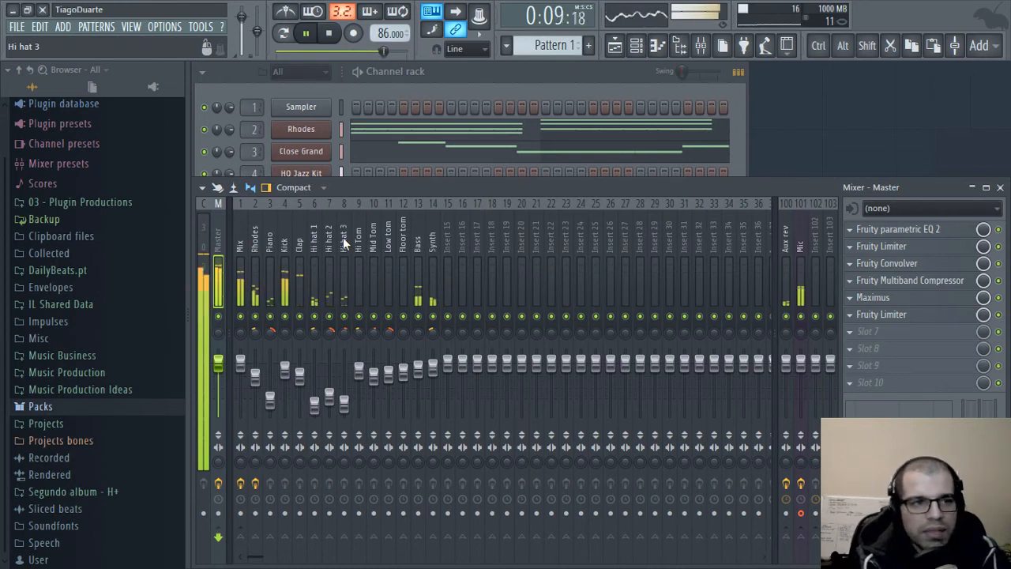
pyautogui.click(451, 78)
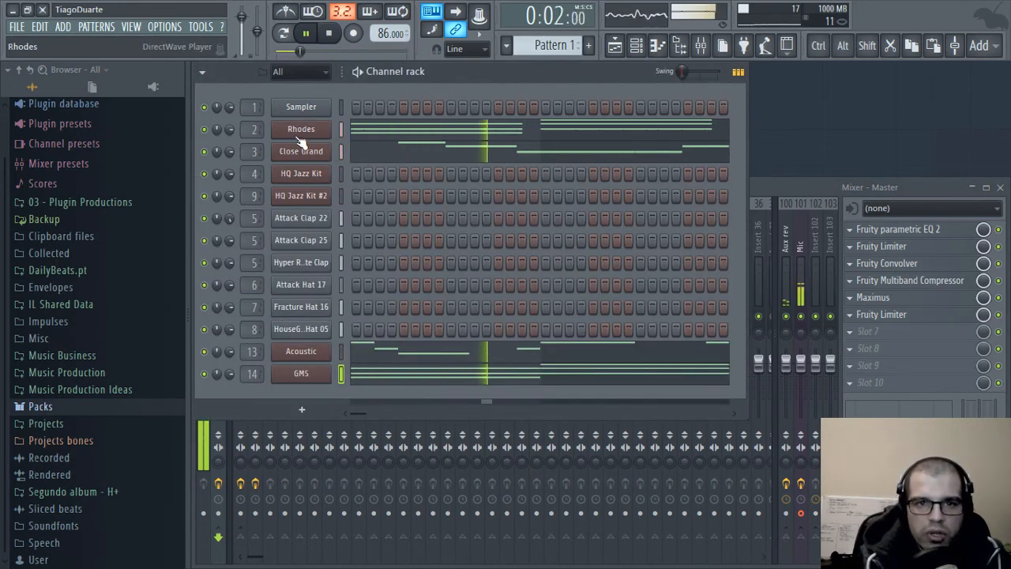
# - Stop playback and rename the Close Grand channel to Piano and the HQ Jazz Kit channel to Kick
pyautogui.click(329, 32)
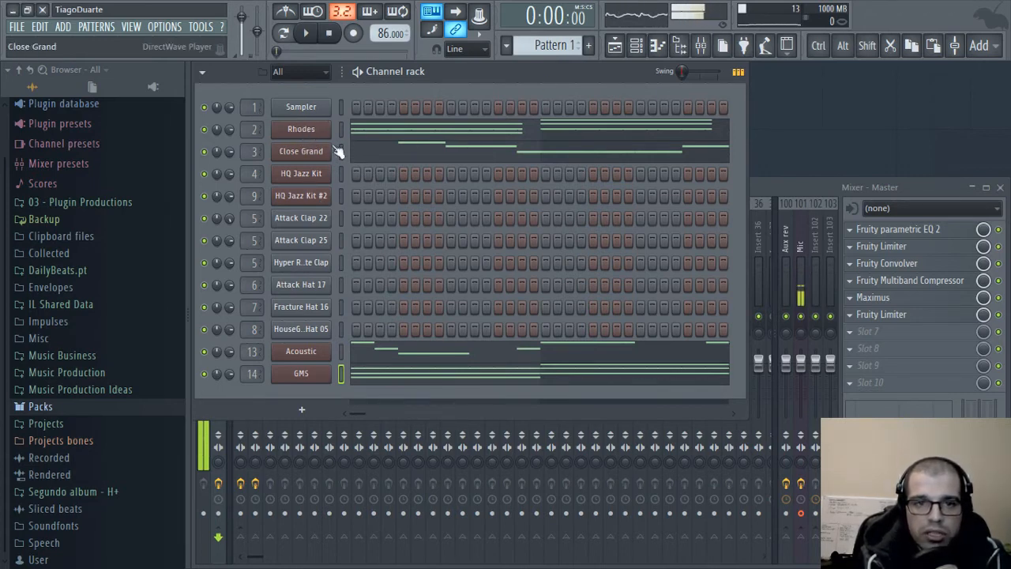
pyautogui.keyDown('shift'); pyautogui.click(304, 152); pyautogui.keyUp('shift')
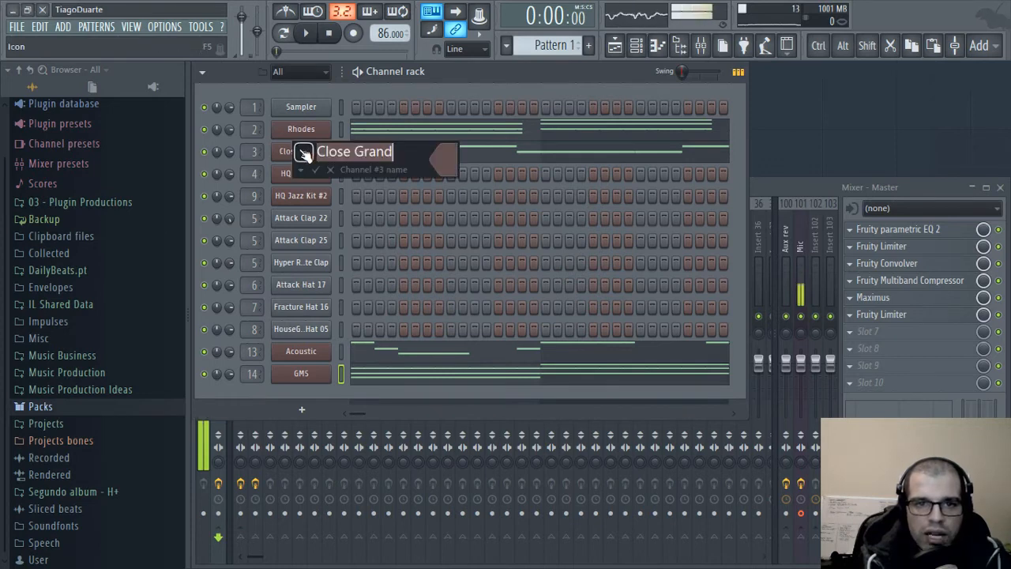
pyautogui.write('Piano')
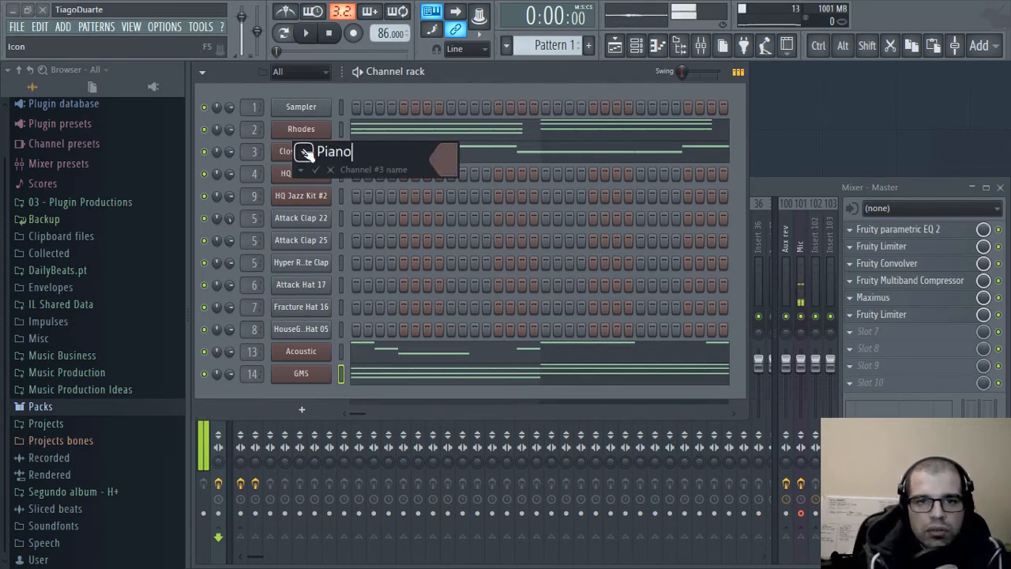
pyautogui.press('Return')
pyautogui.keyDown('shift'); pyautogui.click(306, 176); pyautogui.keyUp('shift')
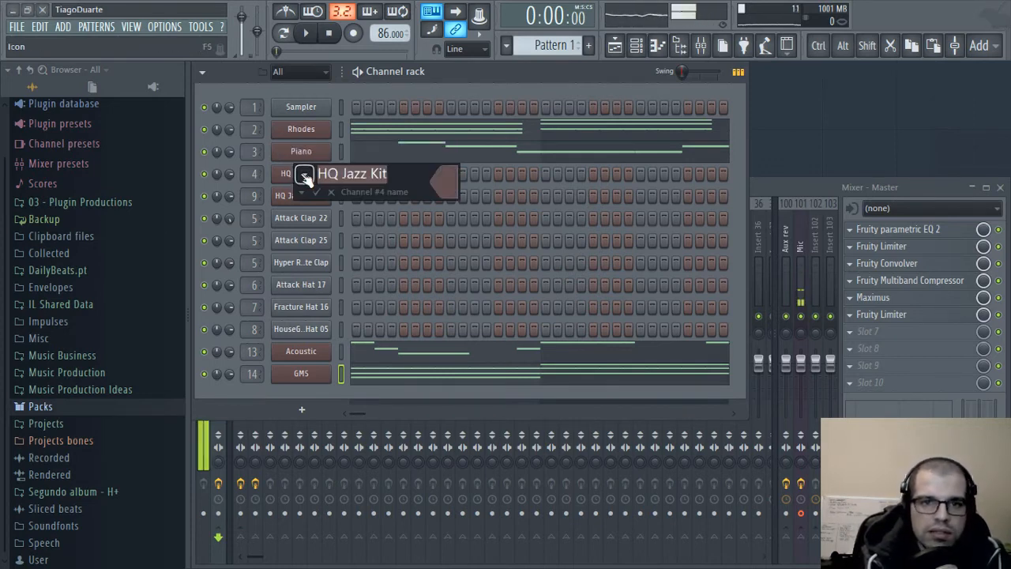
pyautogui.write('Kick')
pyautogui.press('Return')
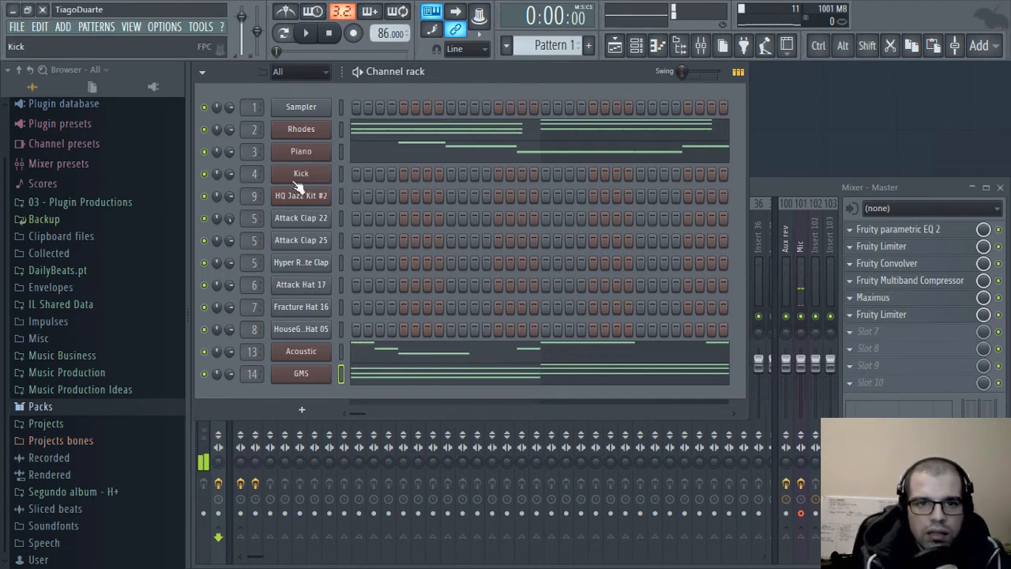
# - Rename the HQ Jazz Kit #2 channel to Toms
pyautogui.keyDown('shift'); pyautogui.click(311, 197); pyautogui.keyUp('shift')
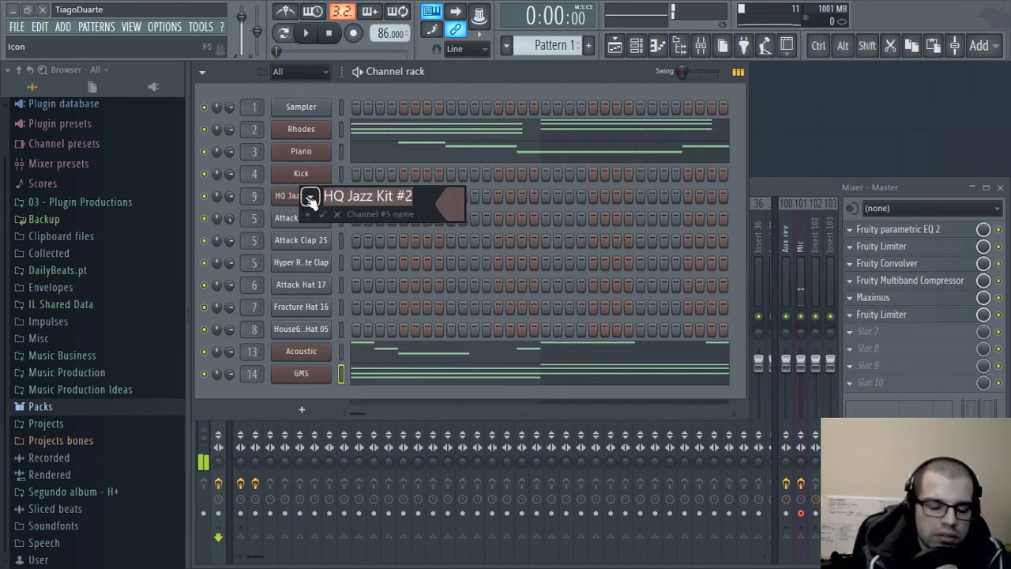
pyautogui.write('Toms')
pyautogui.press('Return')
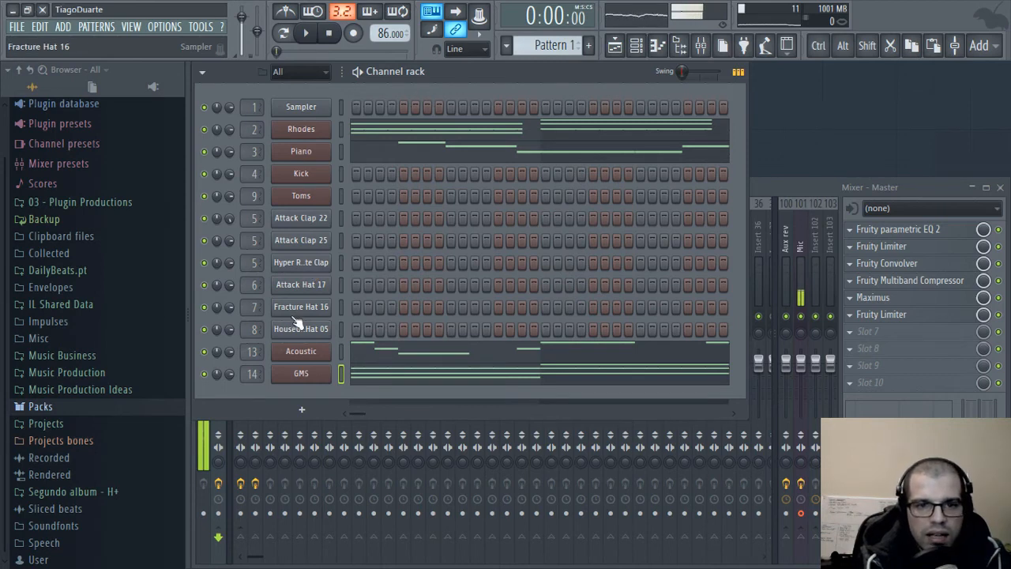
# - Rename the Acoustic channel to Bass and the GMS channel to Synth
pyautogui.keyDown('shift'); pyautogui.click(306, 356); pyautogui.keyUp('shift')
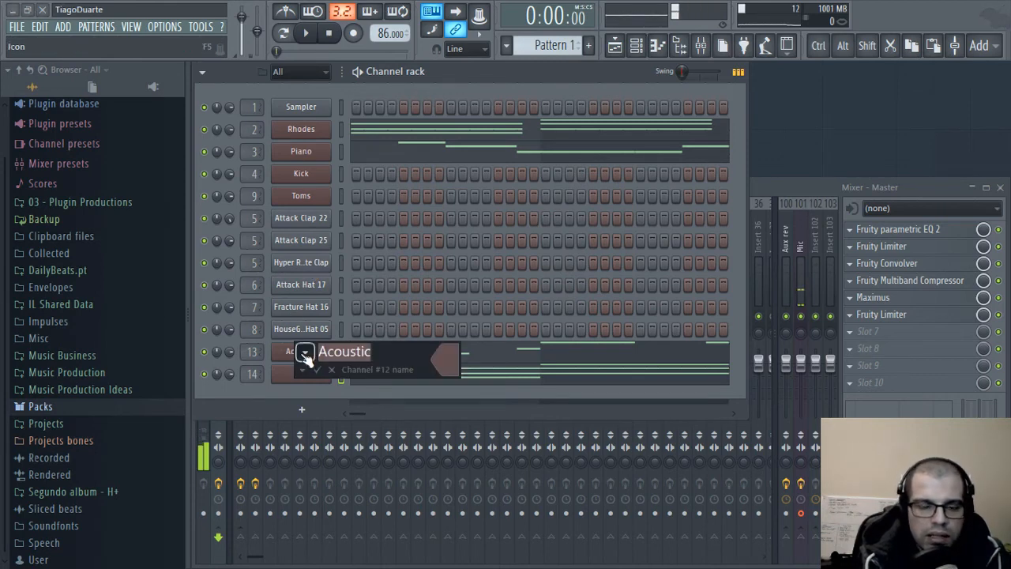
pyautogui.write('Bass')
pyautogui.press('Return')
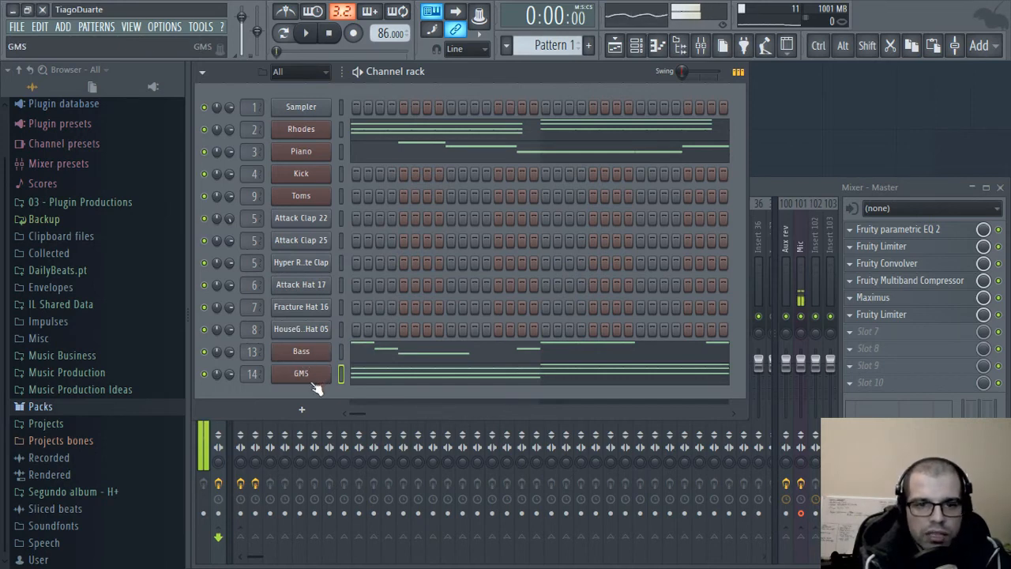
pyautogui.keyDown('shift'); pyautogui.click(313, 380); pyautogui.keyUp('shift')
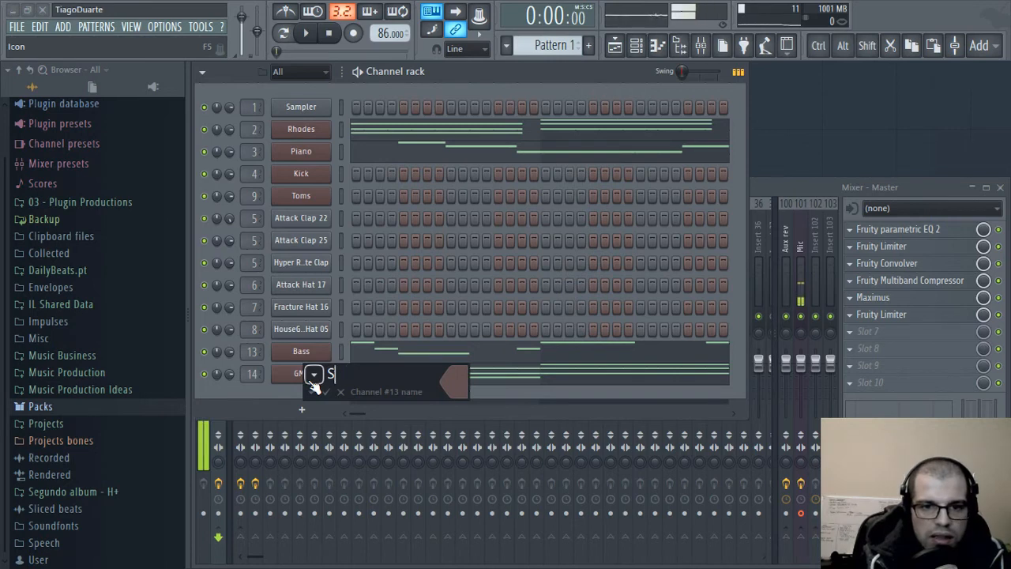
pyautogui.press('Return')
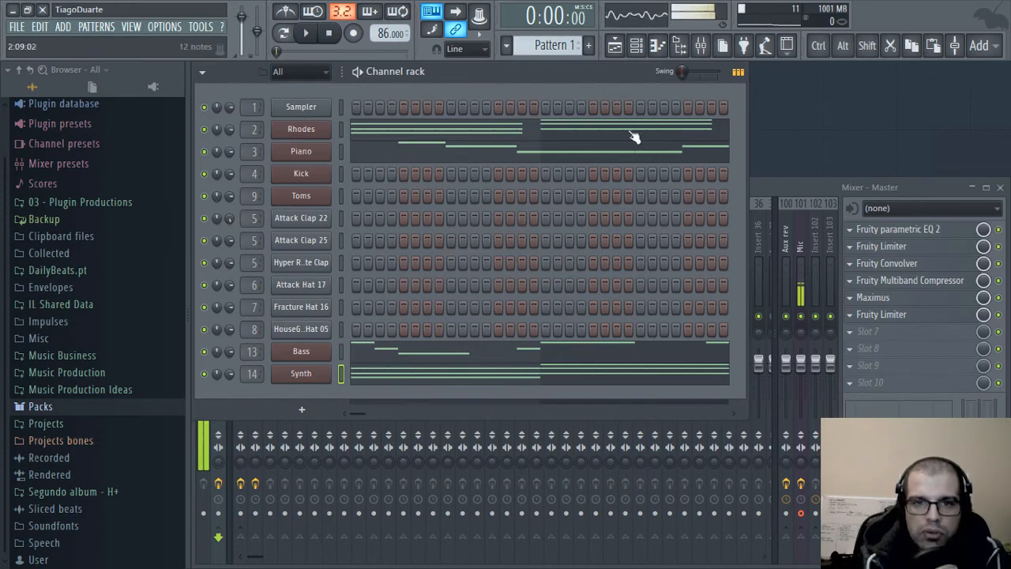
# - Split Pattern 1 by channel into separate patterns and open the Playlist
pyautogui.click(554, 48)
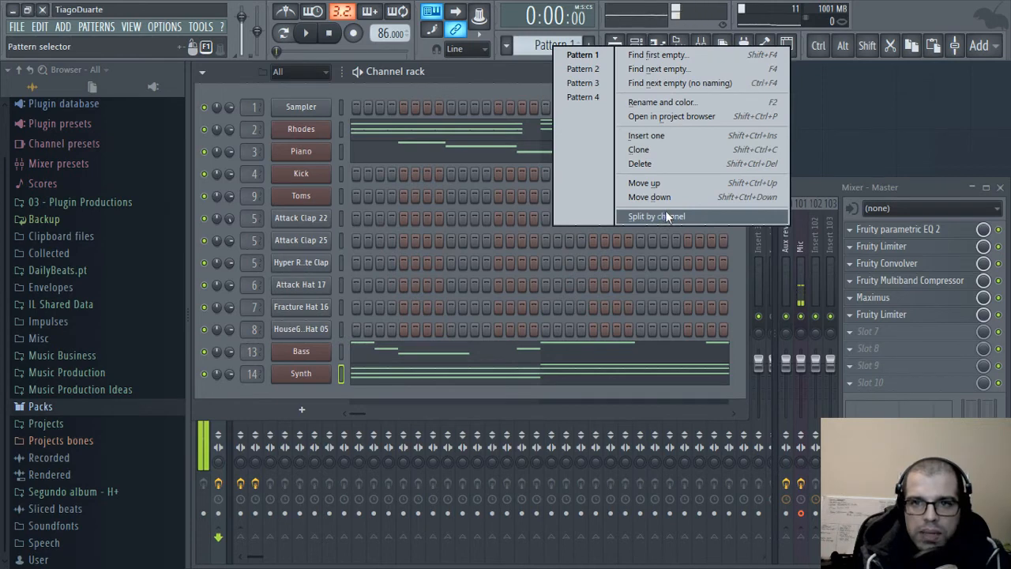
pyautogui.click(682, 215)
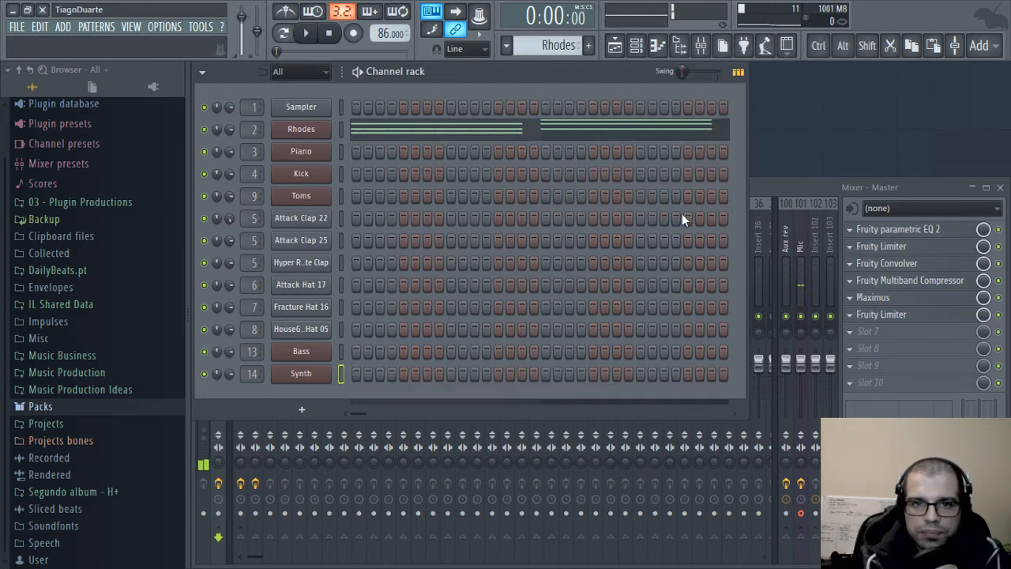
pyautogui.click(615, 45)
# - Spread the stacked clips over separate playlist tracks: Rhodes on Track 5, Piano on Track 6, Bass on Track 7 and Synth on Track 8
pyautogui.moveTo(250, 128); pyautogui.dragTo(249, 251)
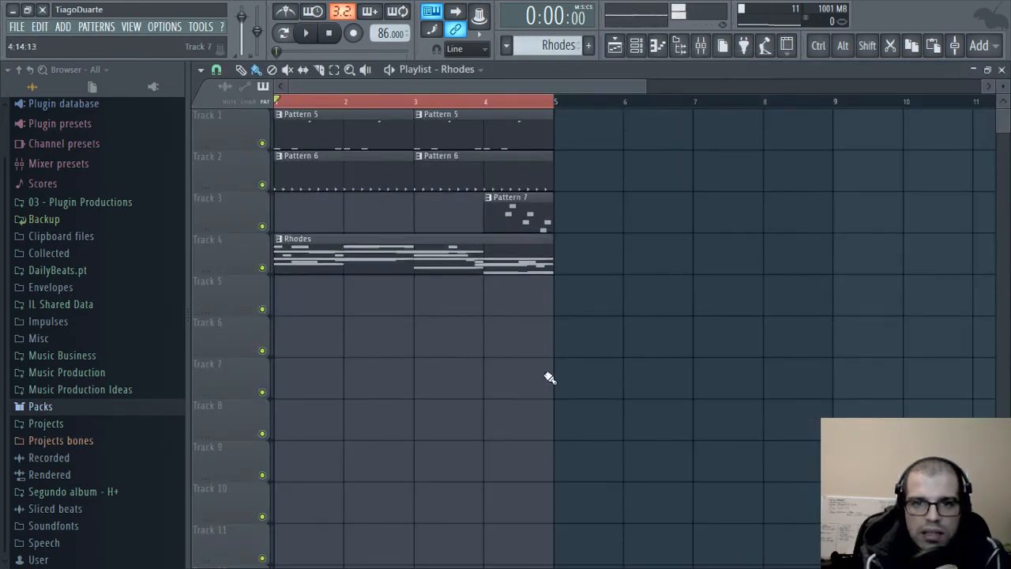
pyautogui.moveTo(357, 259); pyautogui.dragTo(327, 359)
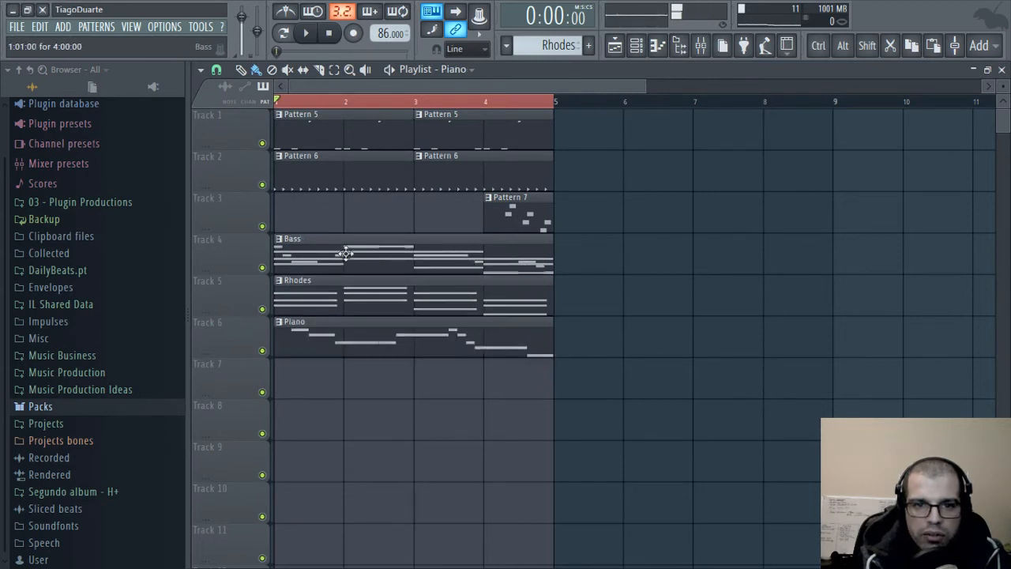
pyautogui.moveTo(346, 254); pyautogui.dragTo(319, 417)
pyautogui.moveTo(350, 248); pyautogui.dragTo(336, 401)
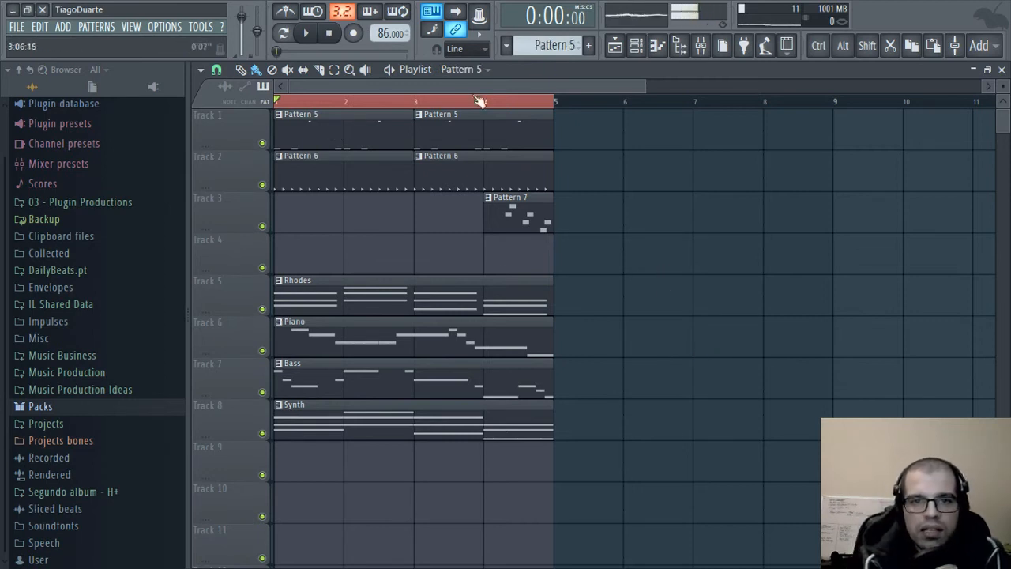
# - Rename Pattern 5 to Drums and Pattern 6 to Hi hats
pyautogui.press('F2')
pyautogui.write('Drum')
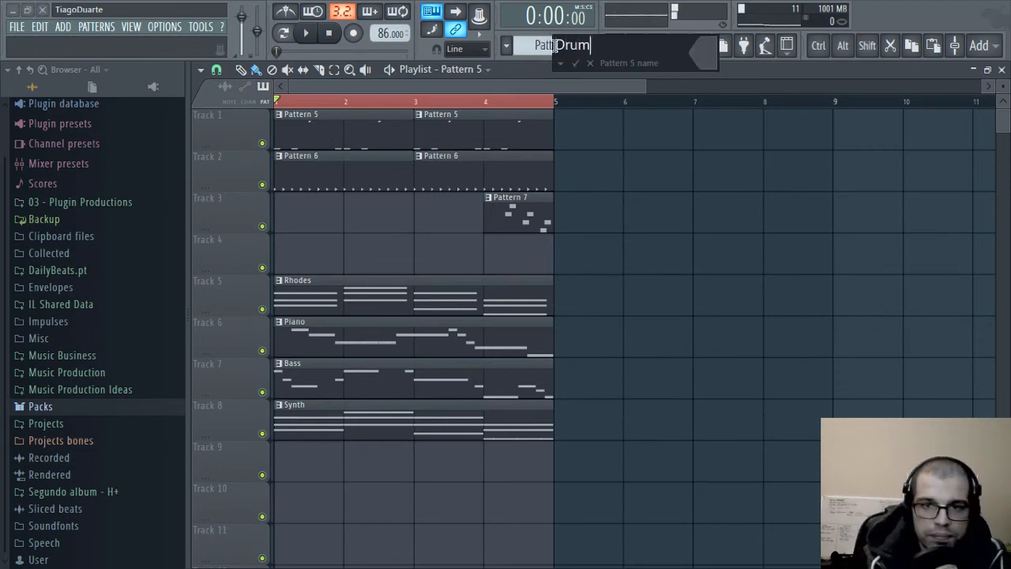
pyautogui.write('s')
pyautogui.press('Return')
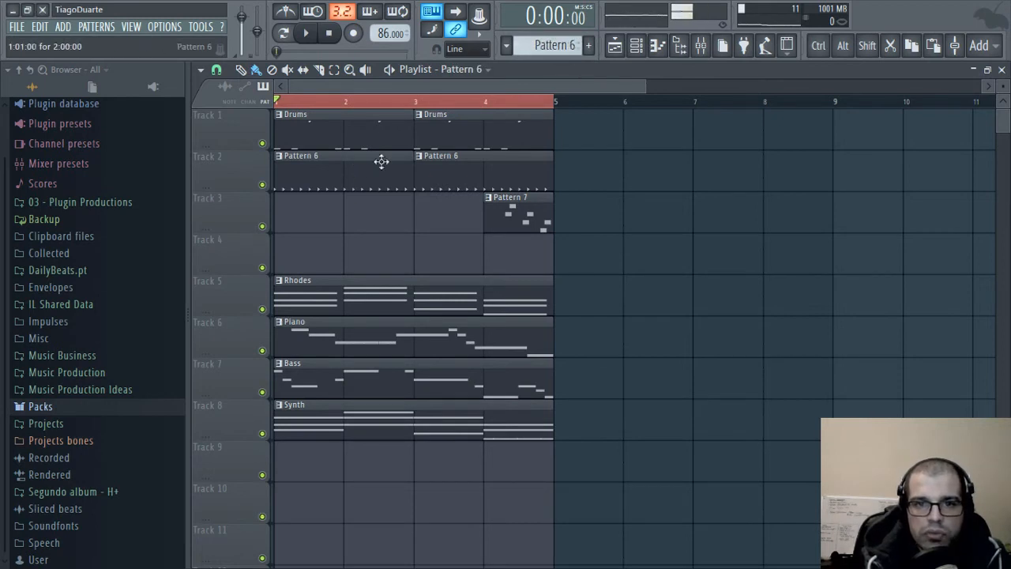
pyautogui.press('F2')
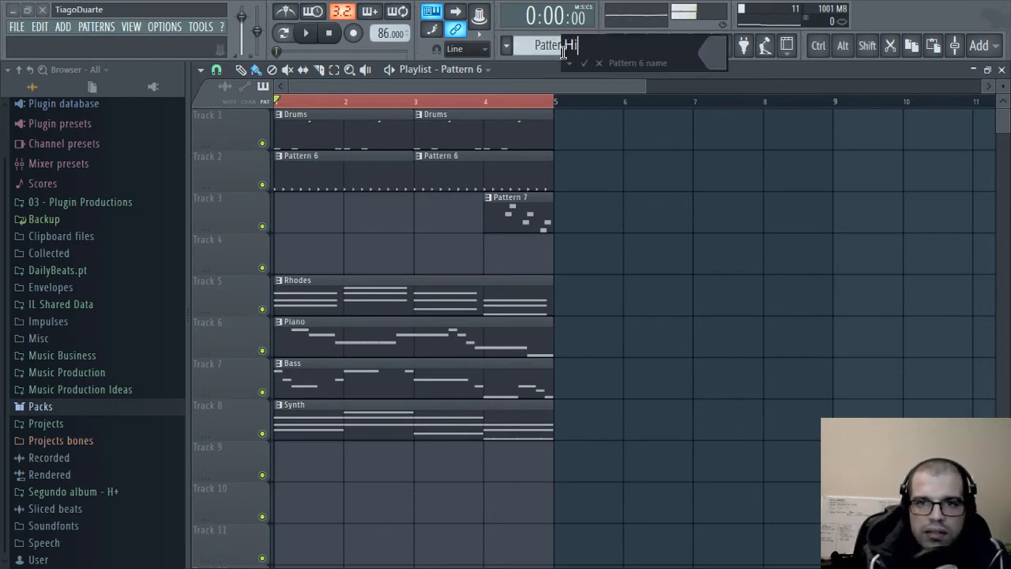
pyautogui.write('Hi hats')
pyautogui.press('Return')
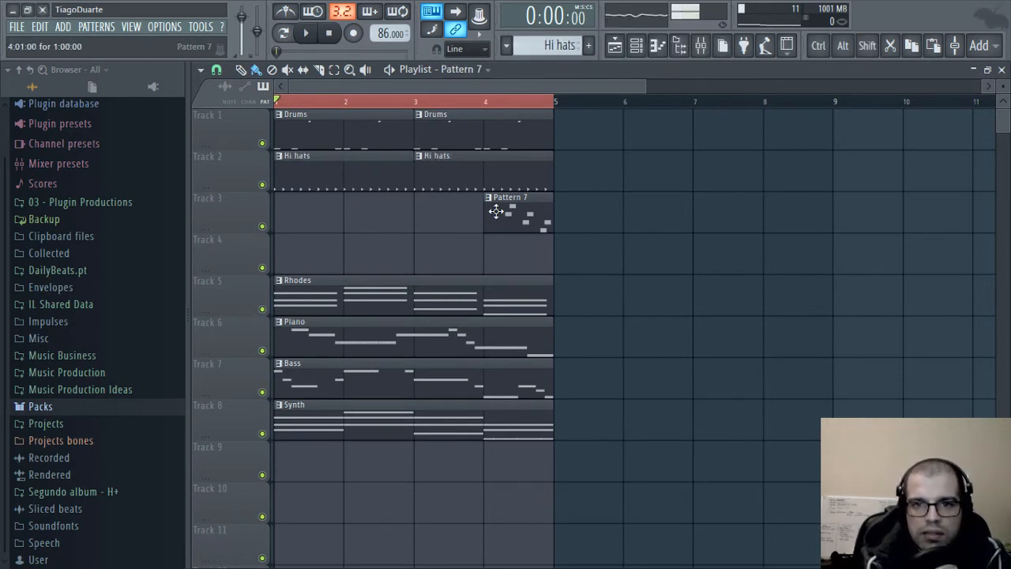
# - Try to rename Pattern 7, the clip on Track 3, to Toms and start playback of the playlist
pyautogui.press('F2')
pyautogui.write('T')
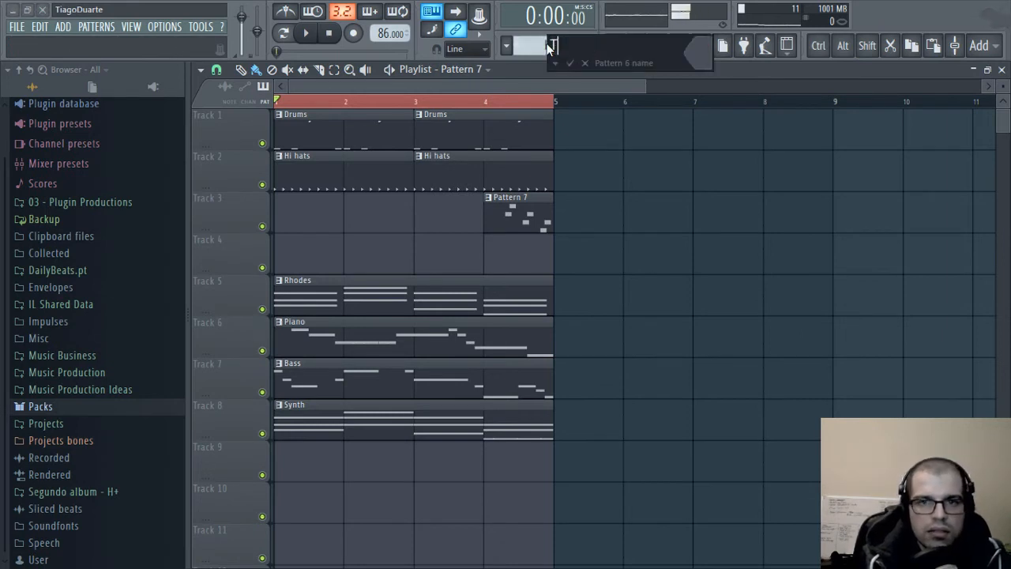
pyautogui.write('oms')
pyautogui.press('Return')
pyautogui.press('space')
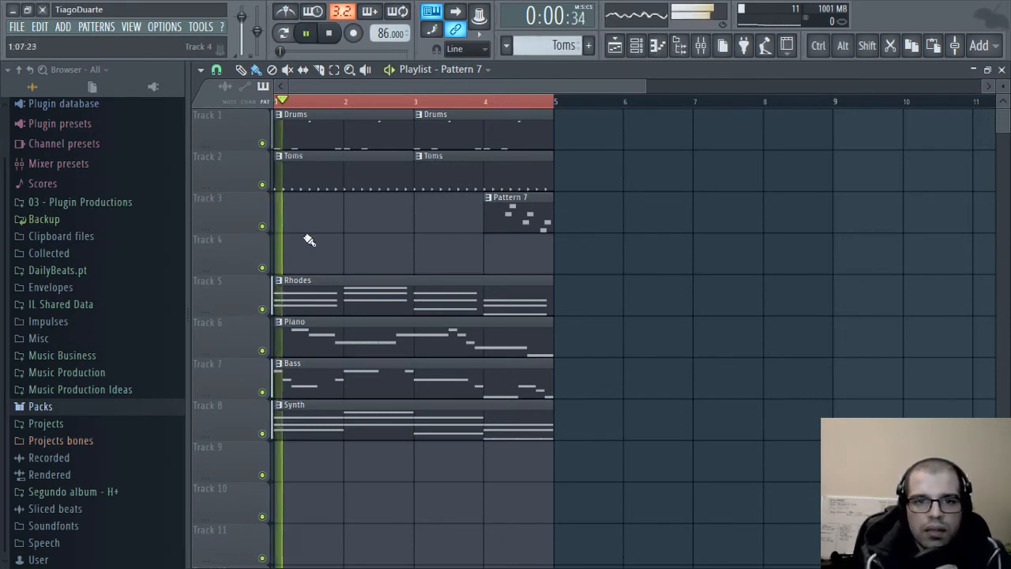
# - Move the Rhodes, Piano, Bass and Synth clips up one track each, onto Tracks 4 to 7
pyautogui.moveTo(600, 308); pyautogui.dragTo(341, 421)
pyautogui.moveTo(297, 284); pyautogui.dragTo(297, 251)
pyautogui.keyDown('ctrl'); pyautogui.click(609, 310); pyautogui.keyUp('ctrl')
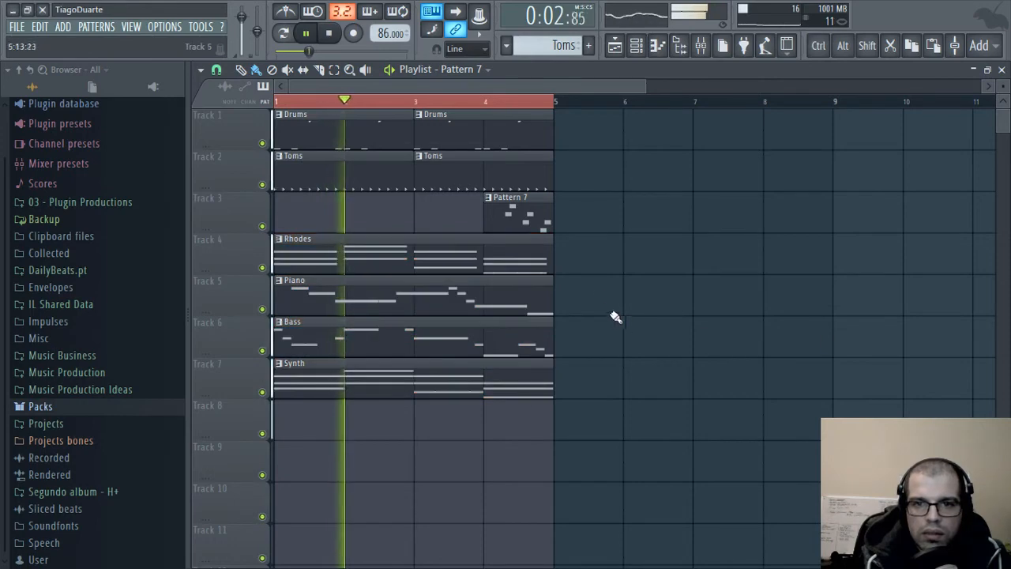
# - Duplicate the four-bar block of clips on Tracks 1 to 7 five times so the arrangement fills bars 1 to 24
pyautogui.scroll(-4, 612, 309)
pyautogui.moveTo(542, 435); pyautogui.dragTo(275, 110)
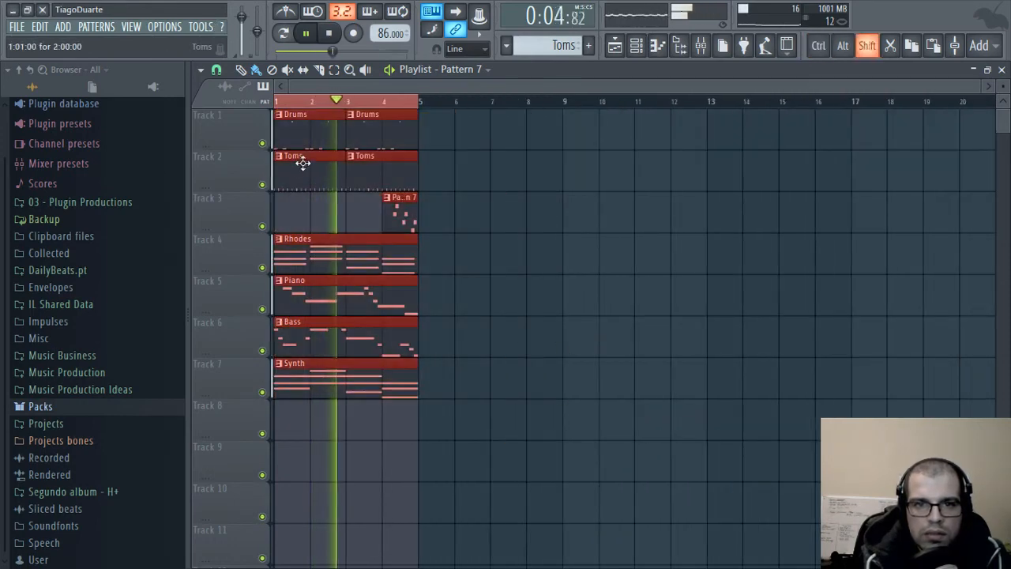
pyautogui.moveTo(302, 162); pyautogui.dragTo(705, 168)
pyautogui.click(679, 45)
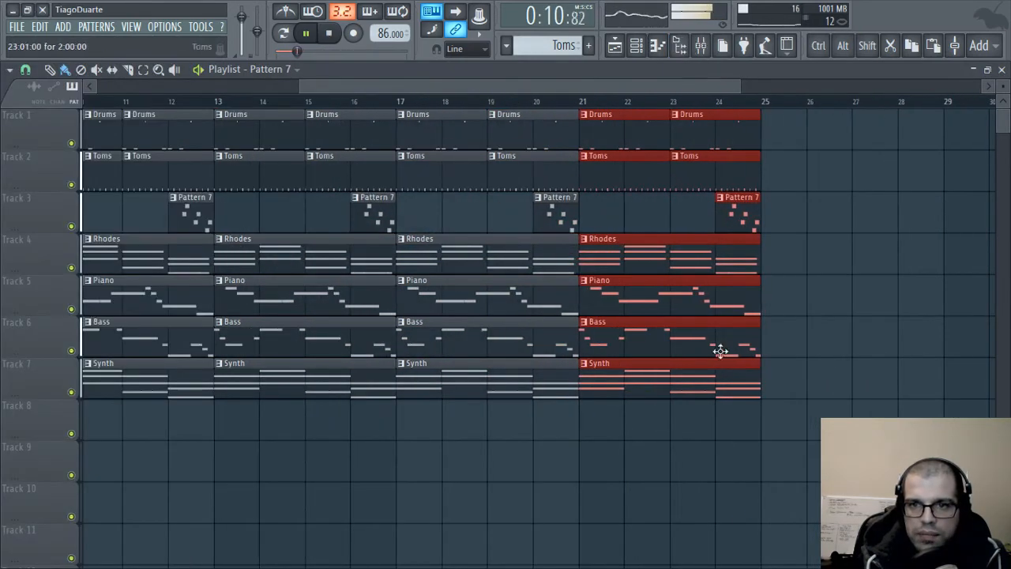
pyautogui.keyDown('ctrl'); pyautogui.click(645, 468); pyautogui.keyUp('ctrl')
pyautogui.keyDown('ctrl'); pyautogui.rightClick(550, 491); pyautogui.keyUp('ctrl')
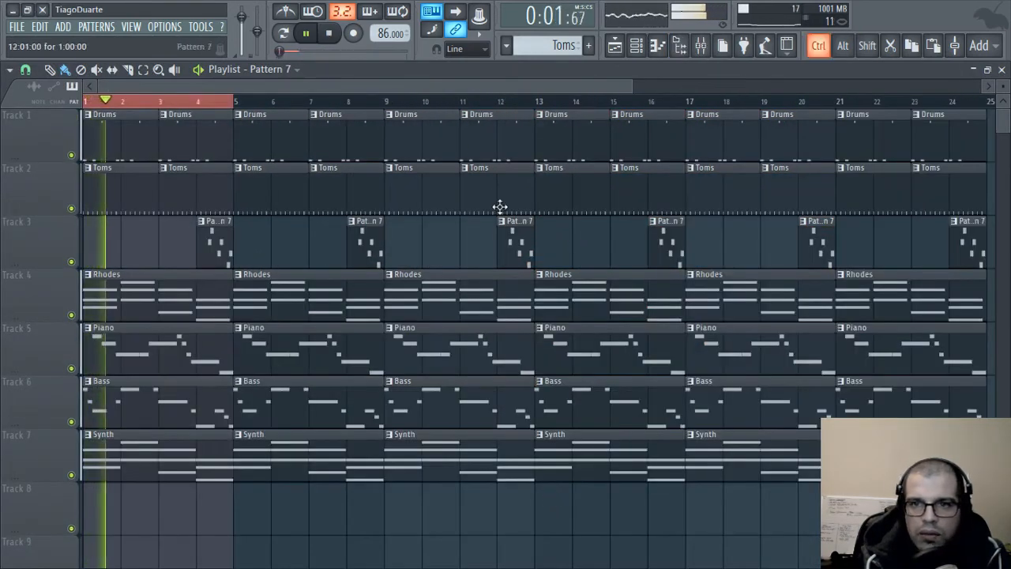
pyautogui.moveTo(388, 106); pyautogui.dragTo(131, 118)
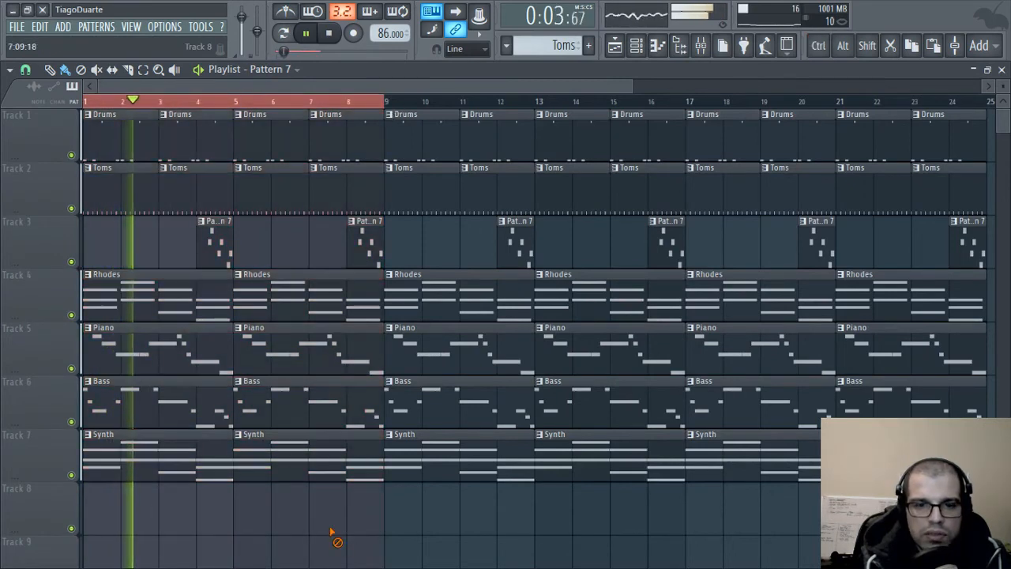
pyautogui.moveTo(384, 535); pyautogui.dragTo(292, 250)
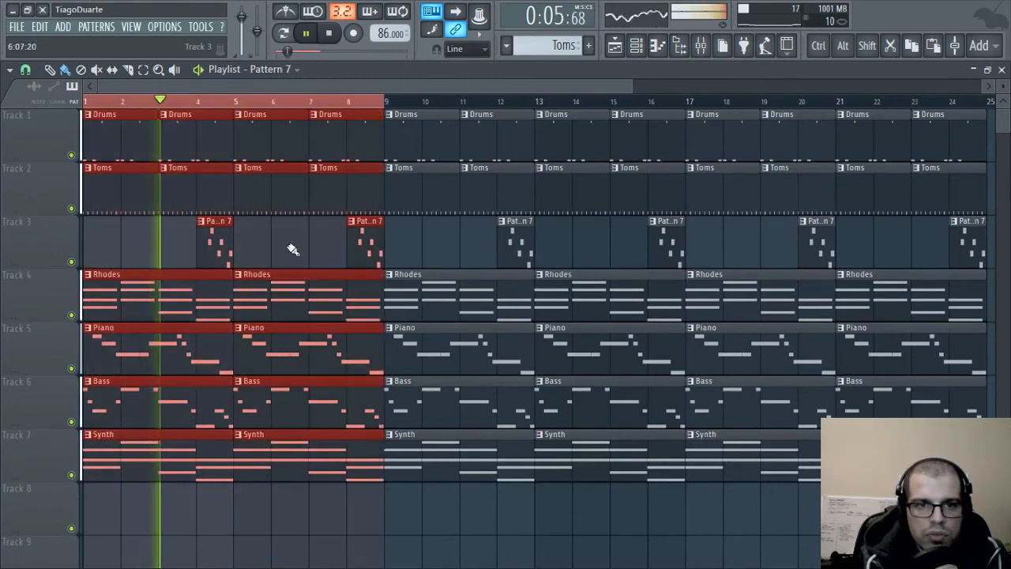
pyautogui.keyDown('ctrl'); pyautogui.click(292, 250); pyautogui.keyUp('ctrl')
pyautogui.moveTo(433, 534); pyautogui.dragTo(939, 109)
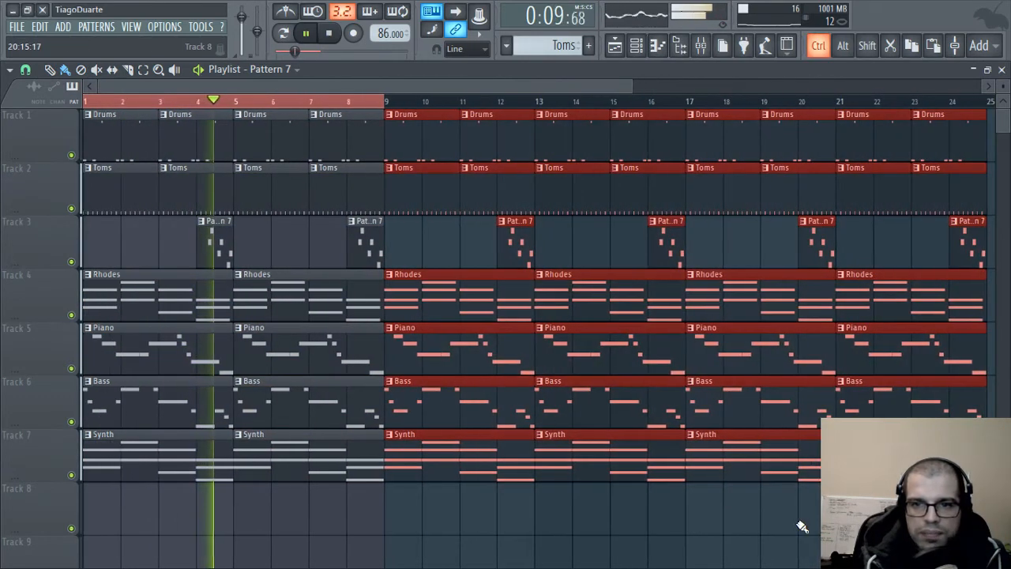
pyautogui.click(668, 497)
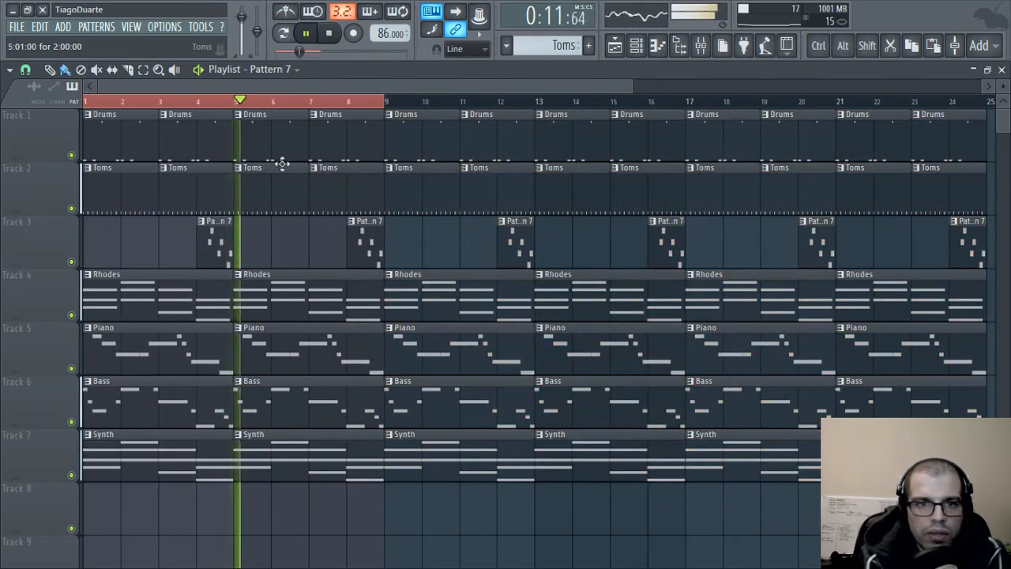
pyautogui.click(368, 118)
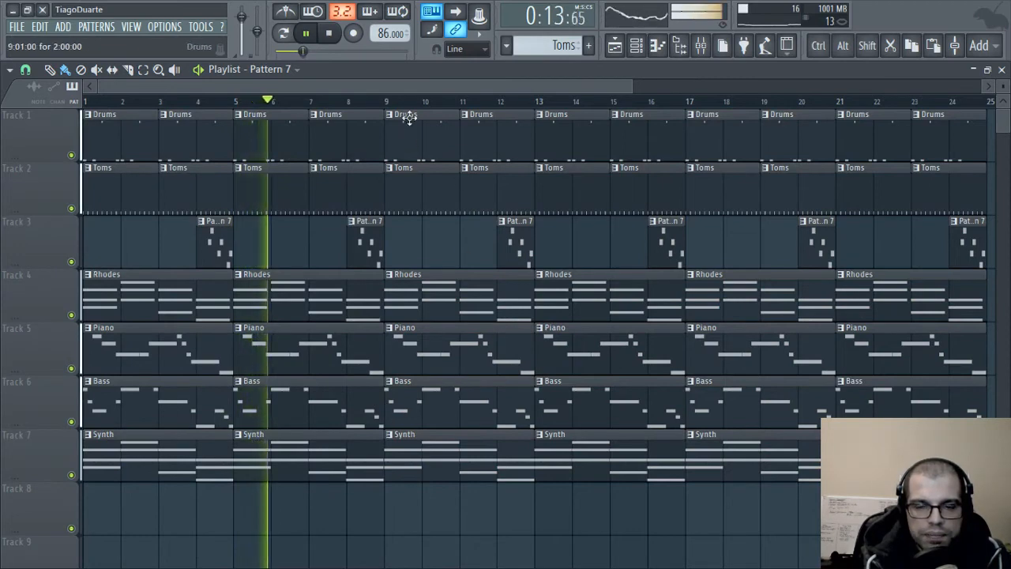
# - Delete the Synth clips on Track 7 and the Piano clips on Track 5 from bar 9 onwards
pyautogui.rightClick(463, 466)
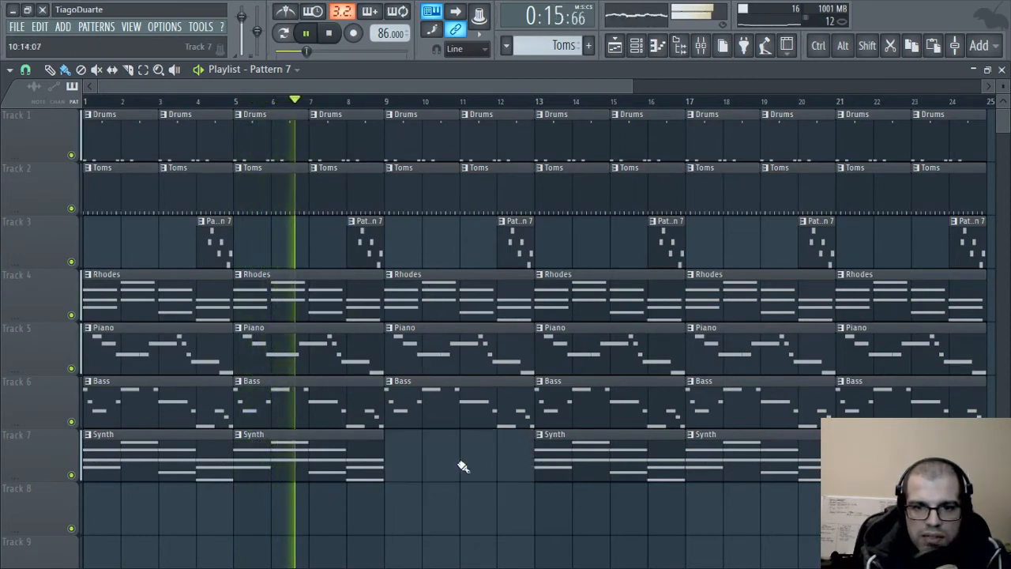
pyautogui.rightClick(569, 470)
pyautogui.rightClick(767, 474)
pyautogui.rightClick(854, 347)
pyautogui.rightClick(718, 353)
pyautogui.rightClick(616, 350)
pyautogui.rightClick(507, 350)
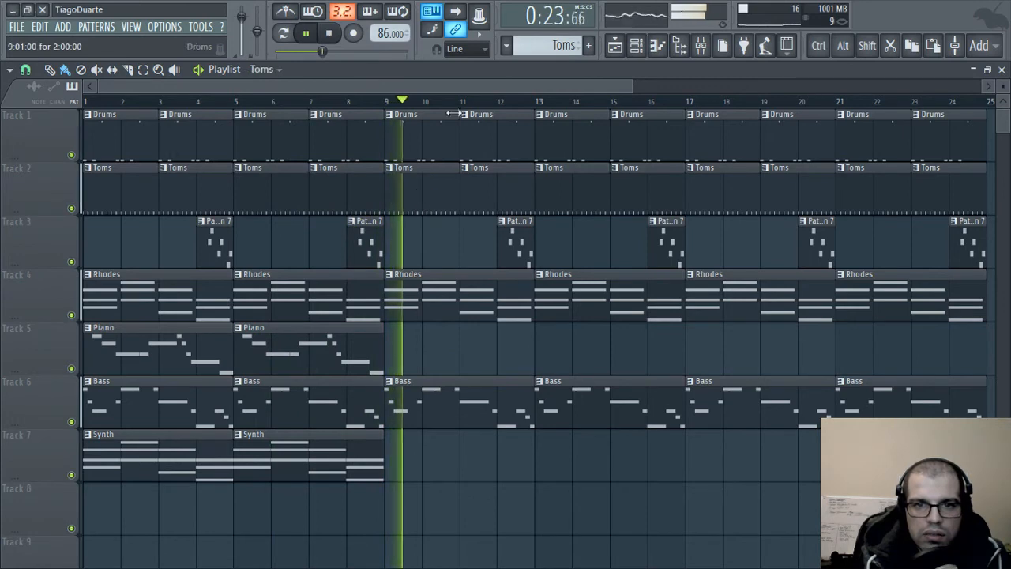
# - Rename the pattern on Track 2 to Hi hats and Pattern 7 on Track 3 to Toms
pyautogui.press('F2')
pyautogui.write('Hi h')
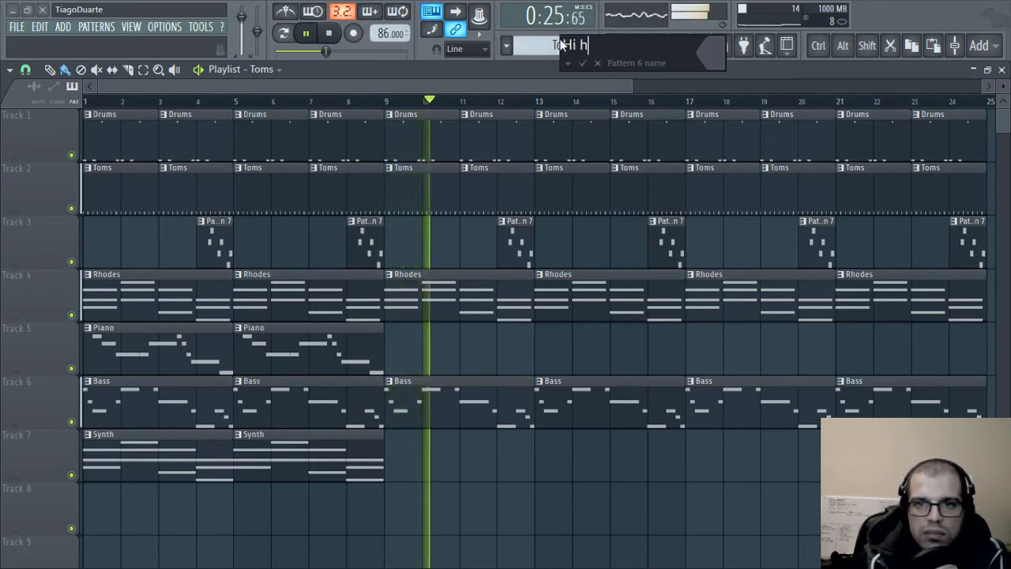
pyautogui.write('ats')
pyautogui.press('Return')
pyautogui.click(525, 242)
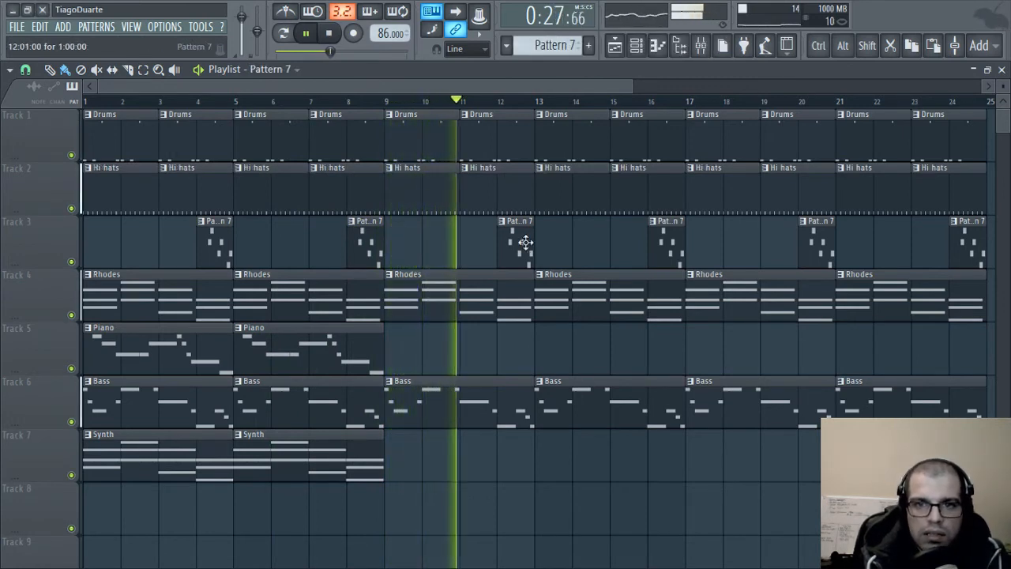
pyautogui.press('F2')
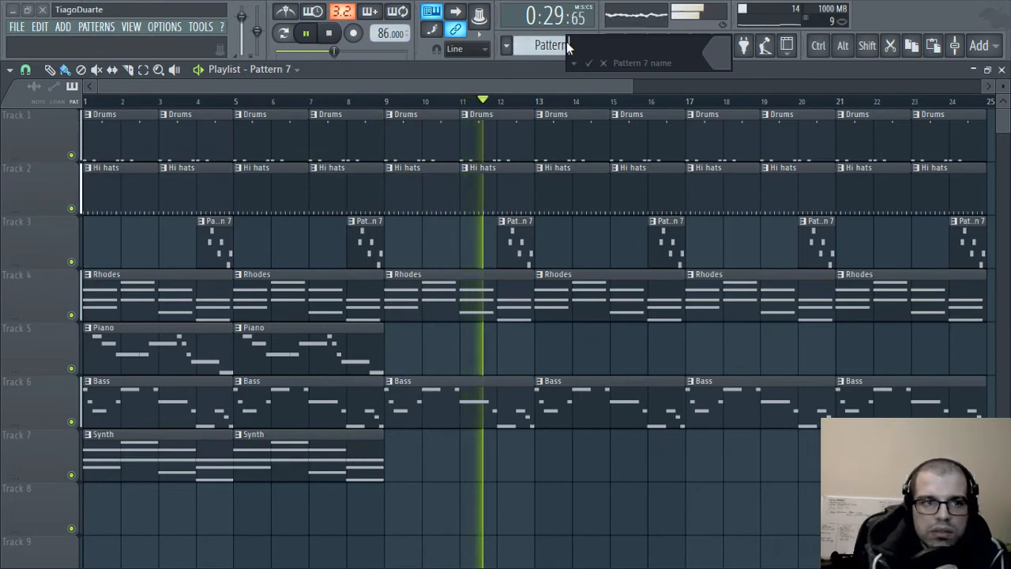
pyautogui.write('Toms')
pyautogui.press('Return')
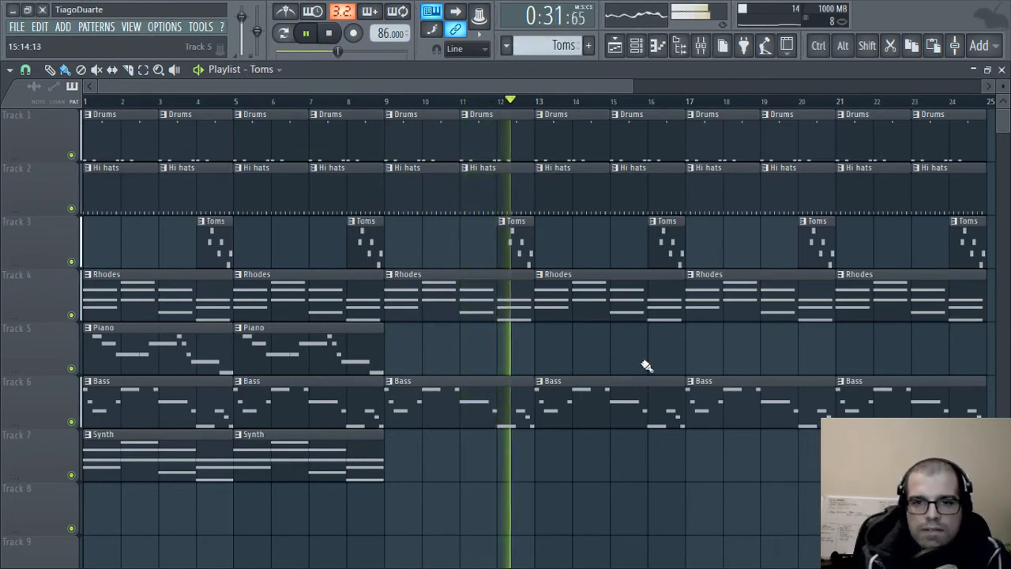
# - Try replacing the Rhodes with the Synth in bars 17 to 24: add two Synth clips on Track 7 and delete the two Rhodes clips
pyautogui.moveTo(700, 342); pyautogui.dragTo(852, 352)
pyautogui.scroll(-2, 852, 352)
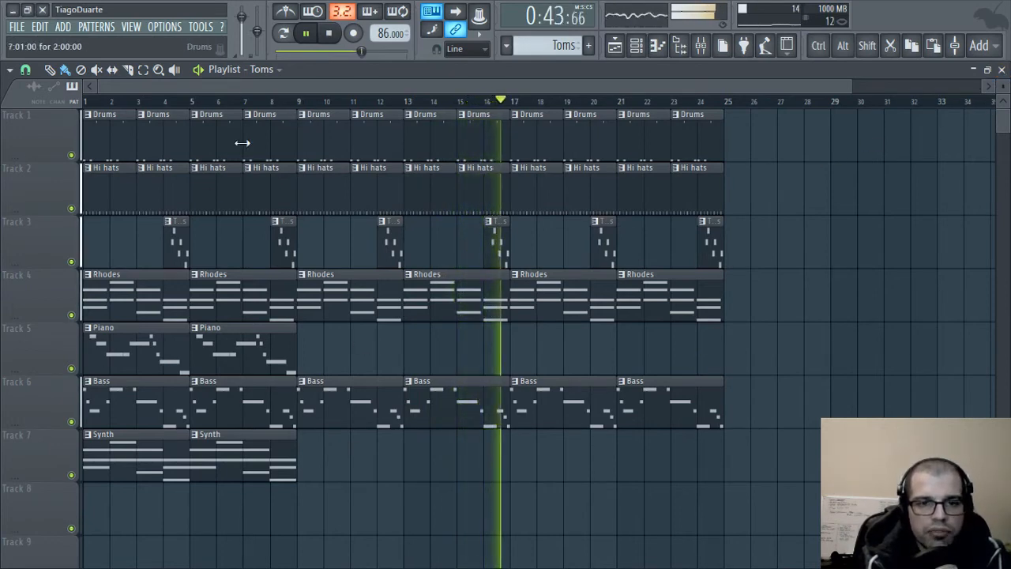
pyautogui.click(246, 433)
pyautogui.click(516, 459)
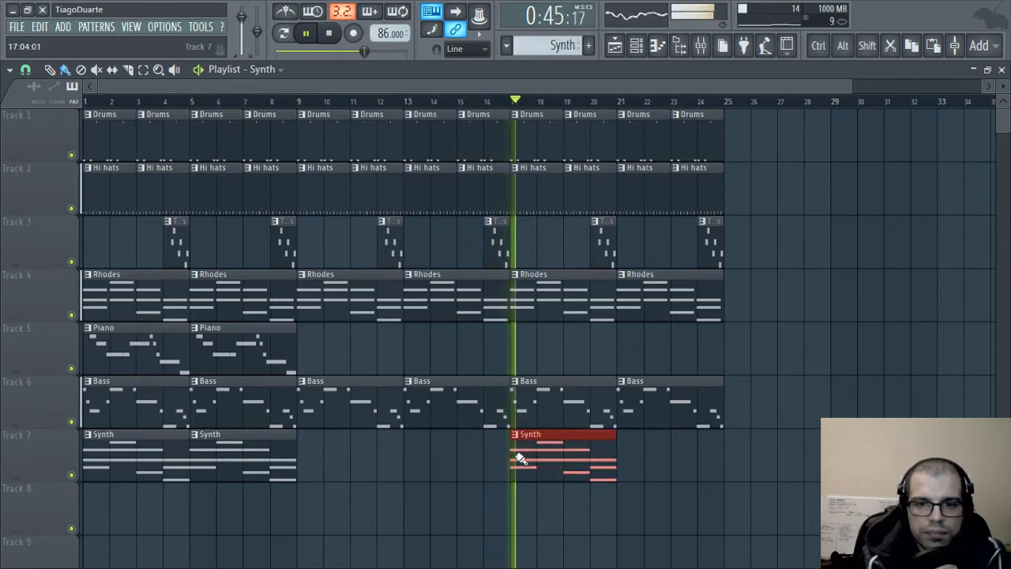
pyautogui.click(628, 462)
pyautogui.rightClick(648, 306)
pyautogui.rightClick(600, 312)
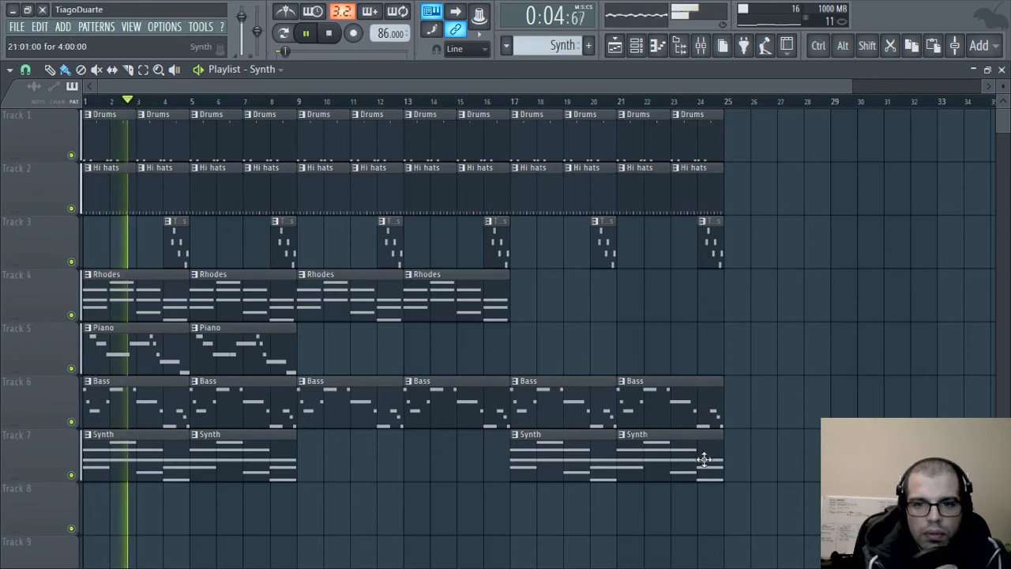
# - Remove the Synth clips from bars 17 to 24 and place the two Rhodes clips back on Track 4
pyautogui.rightClick(670, 453)
pyautogui.rightClick(553, 454)
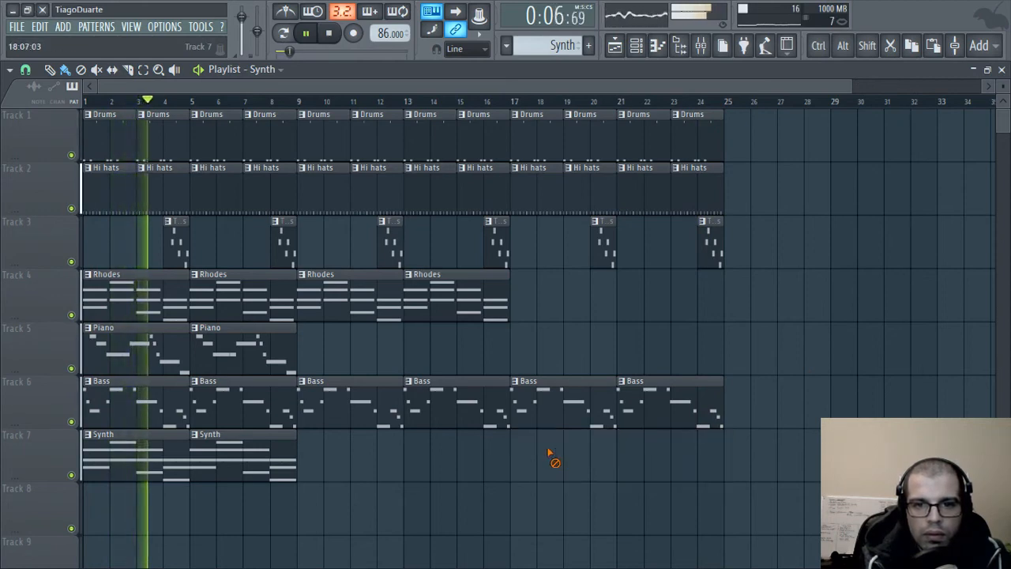
pyautogui.click(442, 278)
pyautogui.click(519, 308)
pyautogui.click(628, 304)
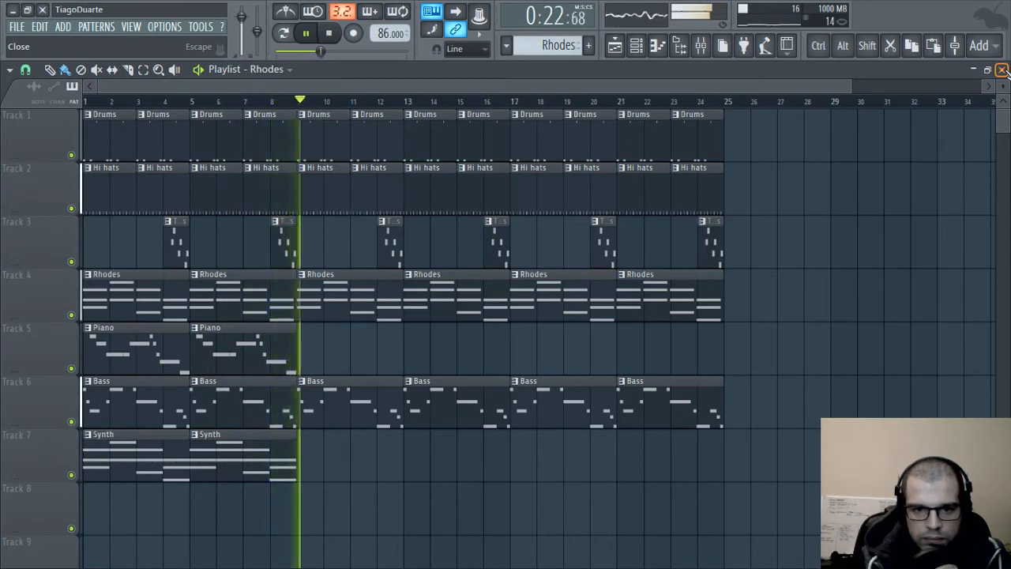
# - Delete the Hi hats clips in bars 9 to 16 on Track 2 and restore those in bars 13 to 16
pyautogui.rightClick(360, 195)
pyautogui.rightClick(315, 195)
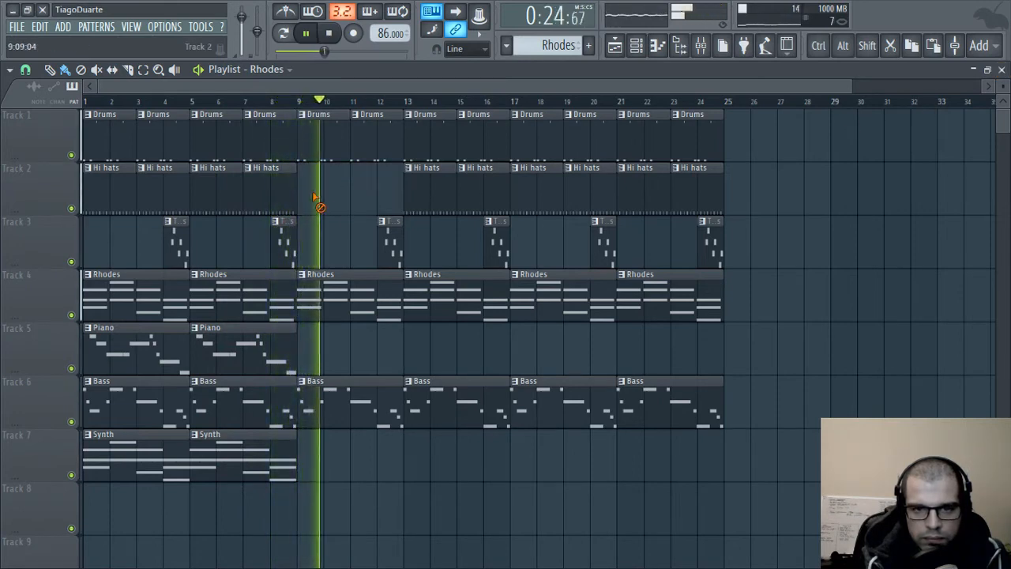
pyautogui.rightClick(427, 195)
pyautogui.rightClick(481, 196)
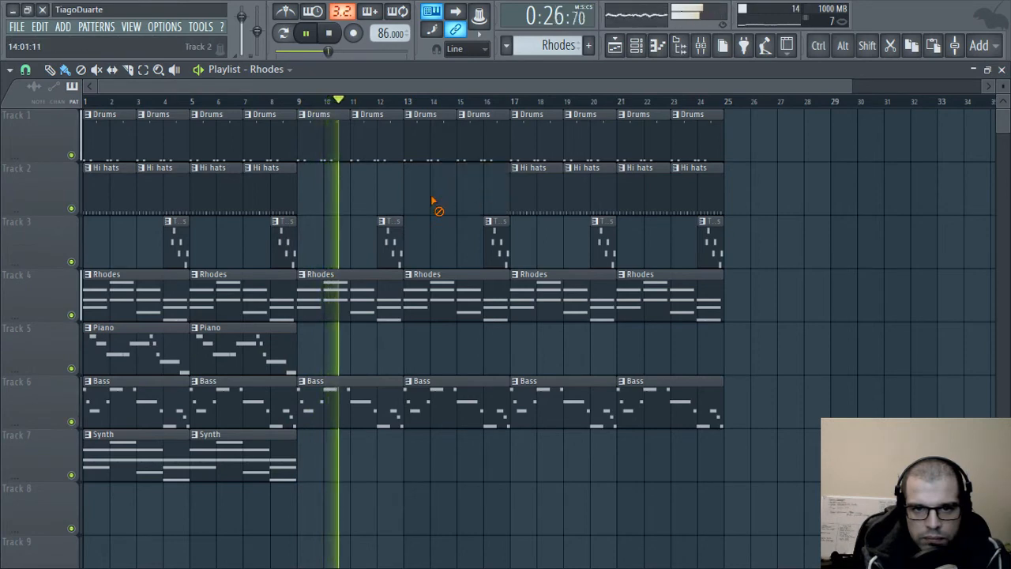
pyautogui.moveTo(501, 162); pyautogui.dragTo(498, 194)
pyautogui.click(435, 255)
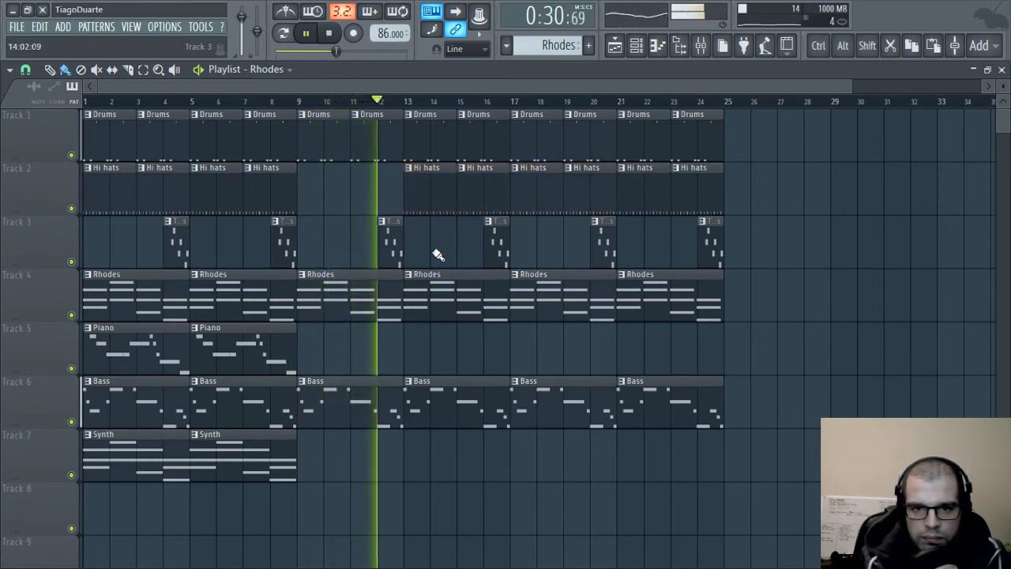
# - Shorten the Rhodes and Bass clips that start at bar 9 so that they end at bar 12
pyautogui.scroll(3, 387, 271)
pyautogui.scroll(2, 386, 271)
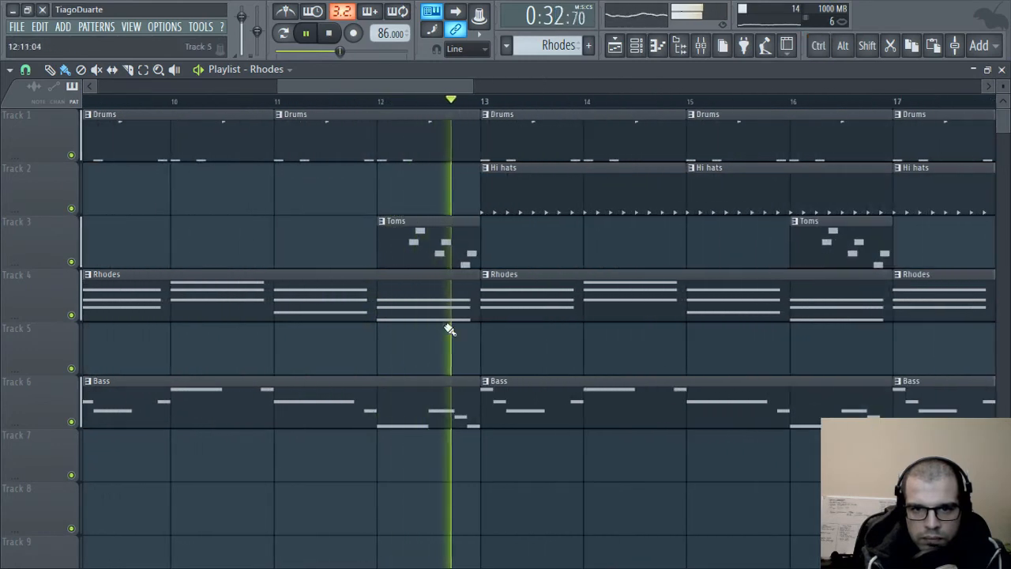
pyautogui.moveTo(456, 492); pyautogui.dragTo(416, 312)
pyautogui.press('space')
pyautogui.moveTo(477, 294); pyautogui.dragTo(395, 297)
pyautogui.click(418, 293)
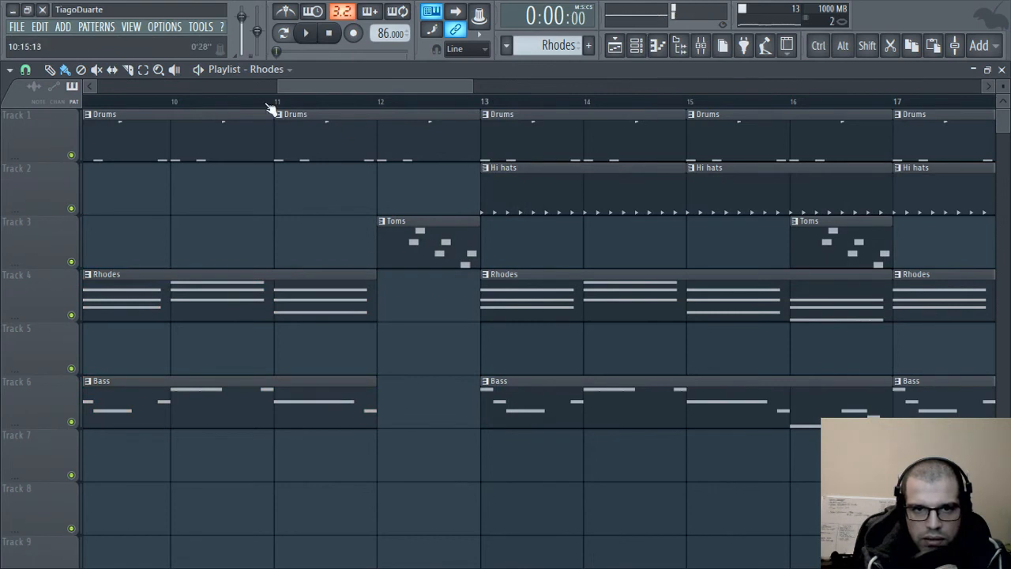
# - Play back the break before bar 13 and extend the shortened Bass clip to end at bar 13 again
pyautogui.press('space')
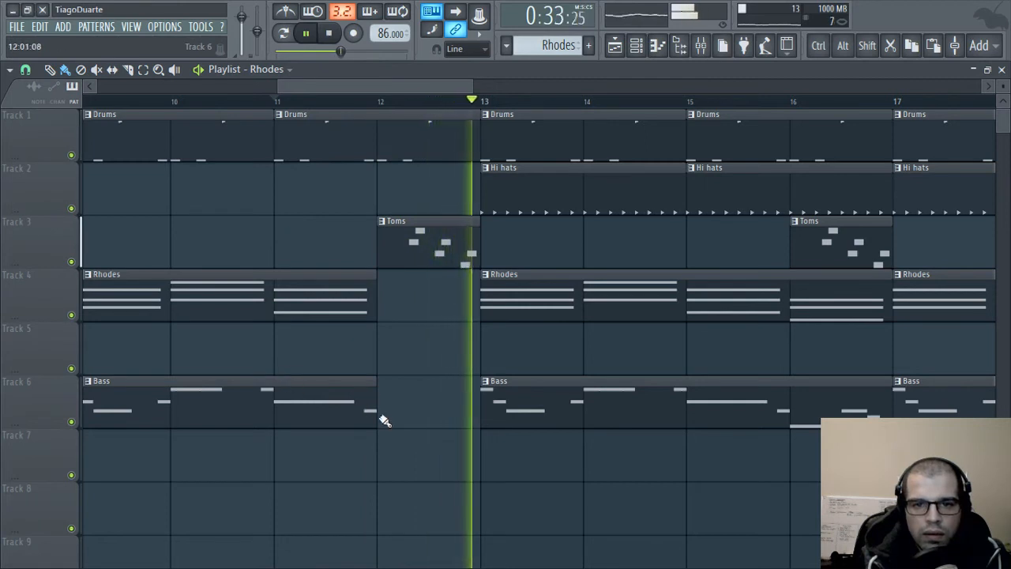
pyautogui.moveTo(391, 411); pyautogui.dragTo(480, 410)
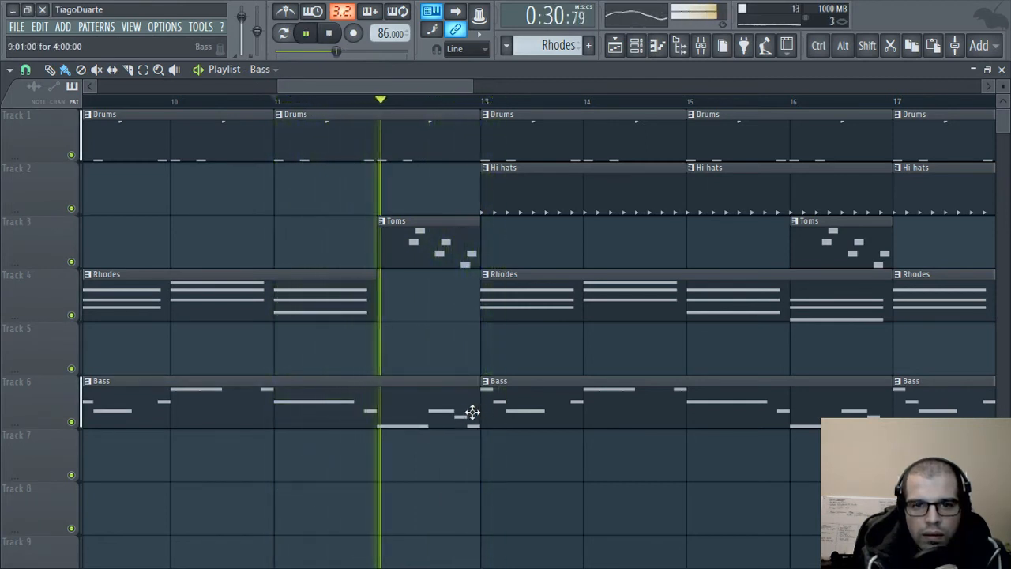
pyautogui.scroll(-5, 363, 317)
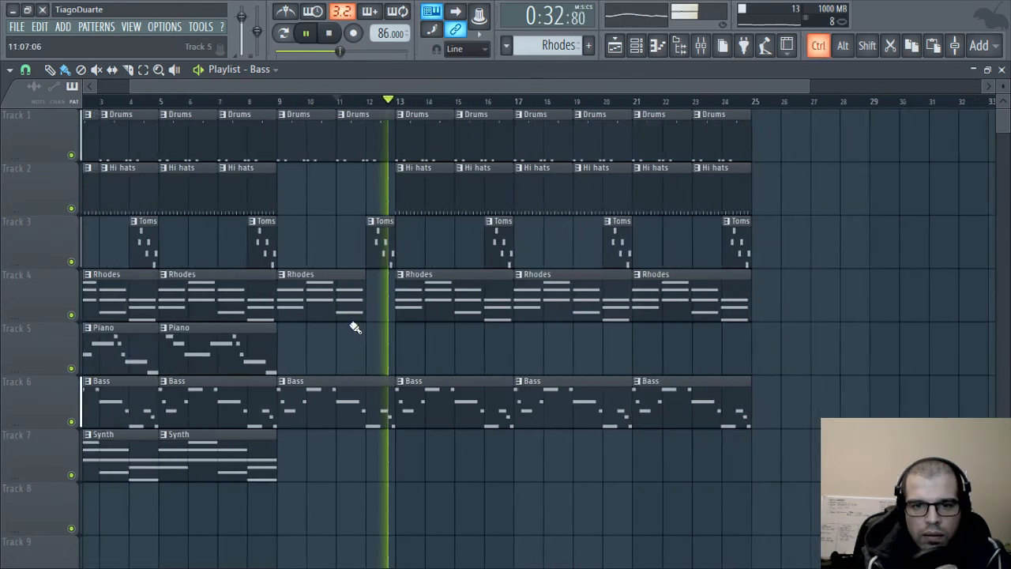
pyautogui.scroll(2, 347, 348)
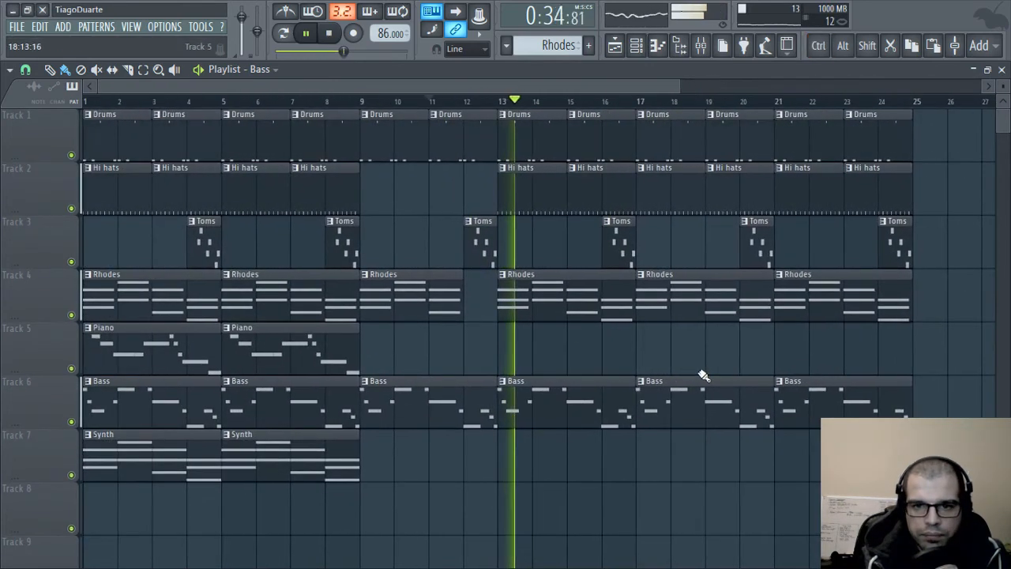
# - Duplicate the whole 24-bar arrangement on Tracks 1 to 7 so the copy starts at bar 25
pyautogui.hotkey('ctrl', 'a')
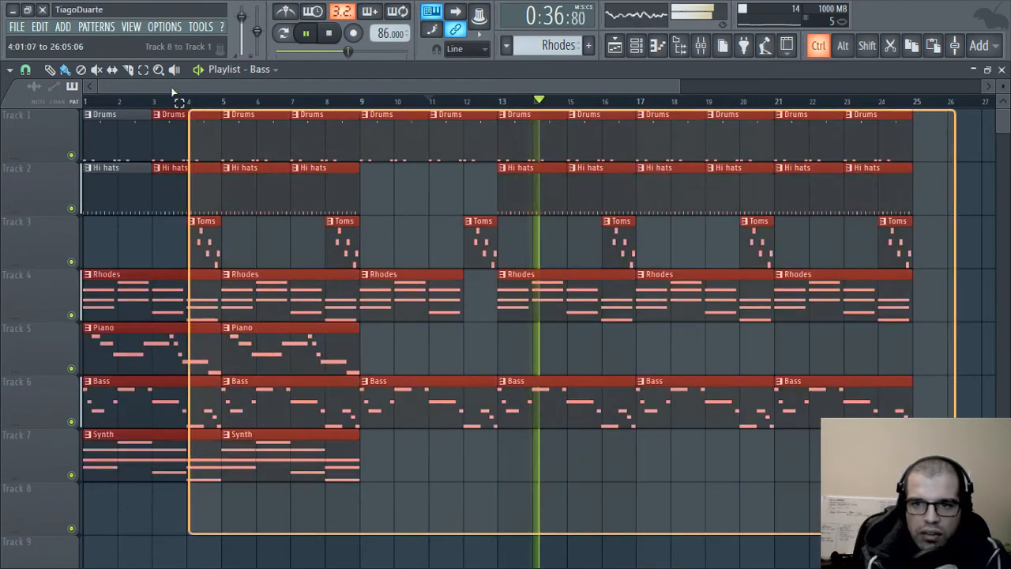
pyautogui.keyDown('ctrl'); pyautogui.click(633, 493); pyautogui.keyUp('ctrl')
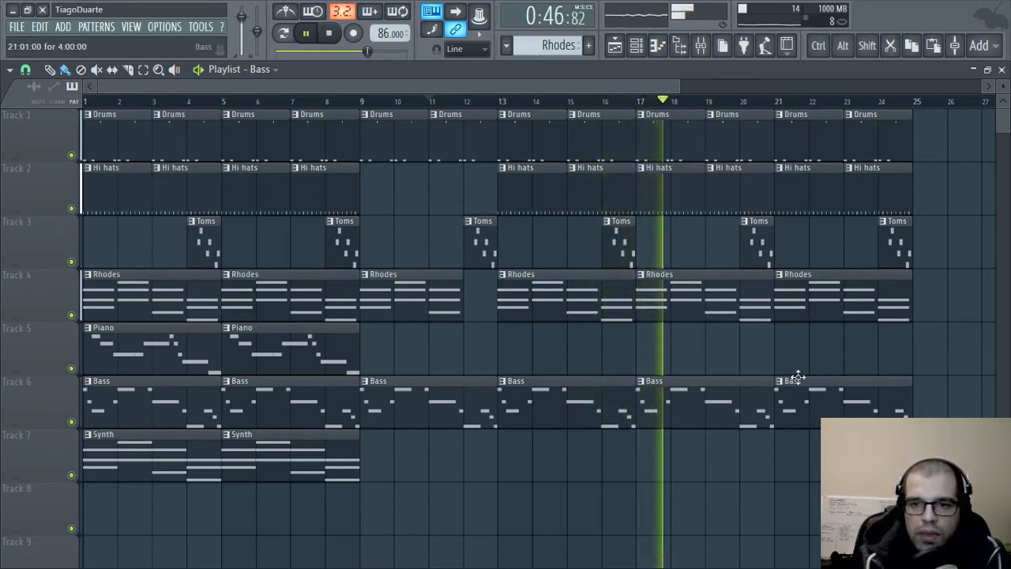
pyautogui.scroll(-2, 580, 337)
pyautogui.scroll(-1, 581, 337)
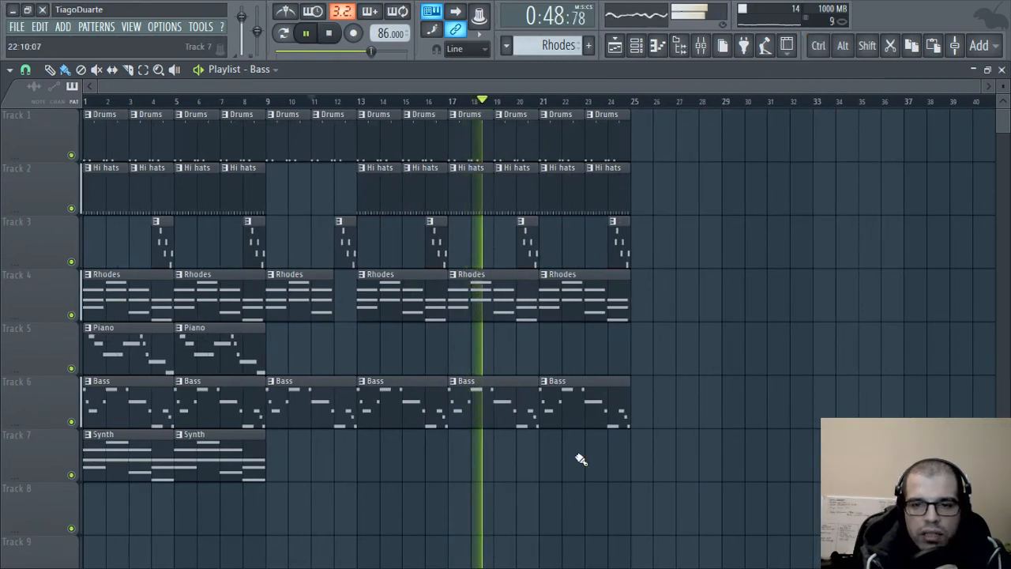
pyautogui.moveTo(720, 500); pyautogui.dragTo(84, 118)
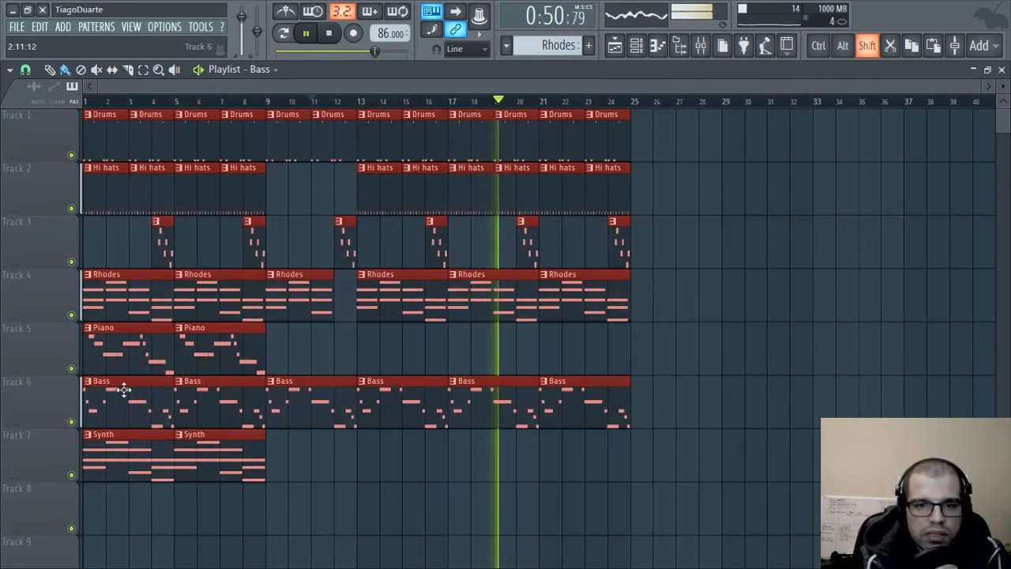
pyautogui.moveTo(121, 391); pyautogui.dragTo(672, 426)
pyautogui.moveTo(729, 466); pyautogui.dragTo(420, 472)
pyautogui.click(598, 470)
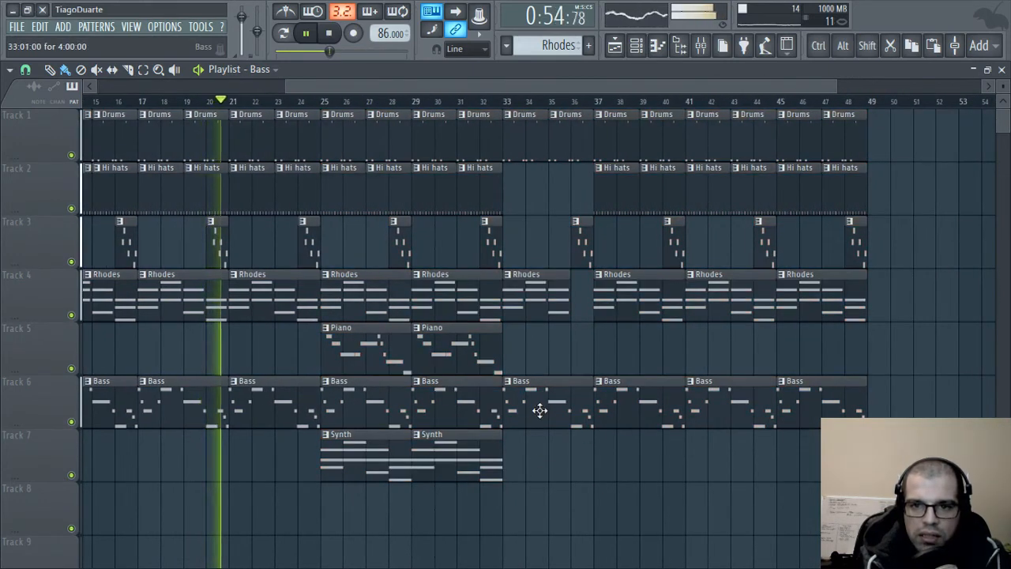
# - Delete the Bass and Rhodes clips in bars 33 to 36 of the duplicated section
pyautogui.rightClick(540, 410)
pyautogui.rightClick(548, 298)
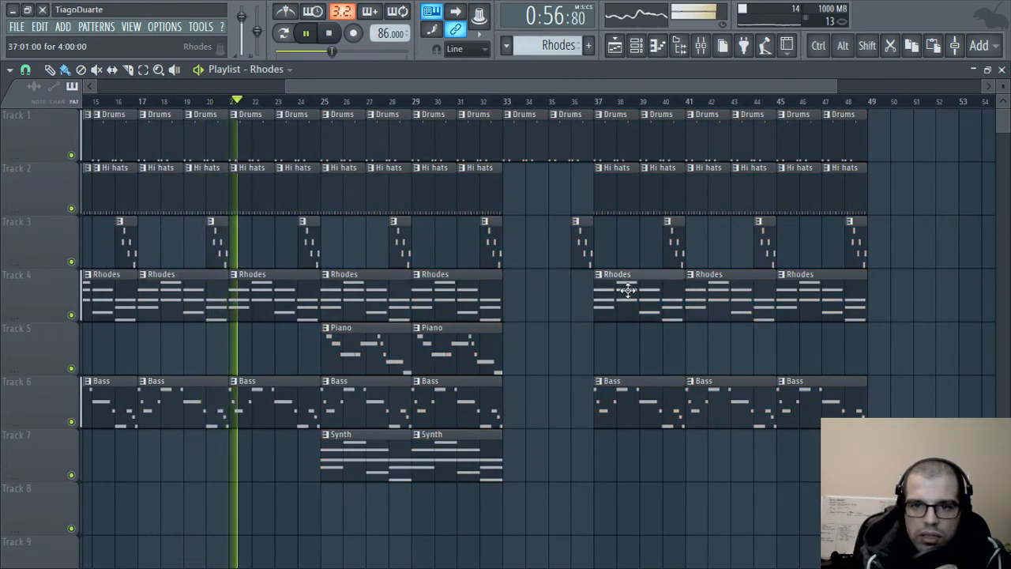
# - Fill bars 33 to 36 with a four-bar Rhodes clip on Track 4 and Hi hats clips on Track 2
pyautogui.click(519, 293)
pyautogui.moveTo(569, 163); pyautogui.dragTo(668, 191)
pyautogui.moveTo(663, 189); pyautogui.dragTo(571, 187)
pyautogui.keyDown('ctrl'); pyautogui.click(556, 402); pyautogui.keyUp('ctrl')
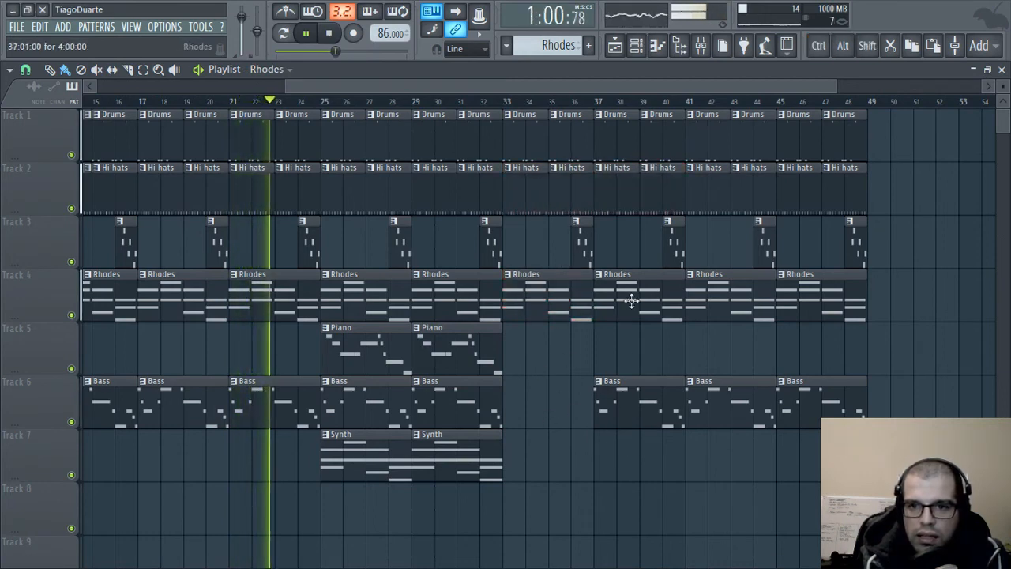
# - Delete the Rhodes clips at bars 41 and 45 and place Synth clips at the same bars on Track 7
pyautogui.rightClick(741, 300)
pyautogui.rightClick(813, 299)
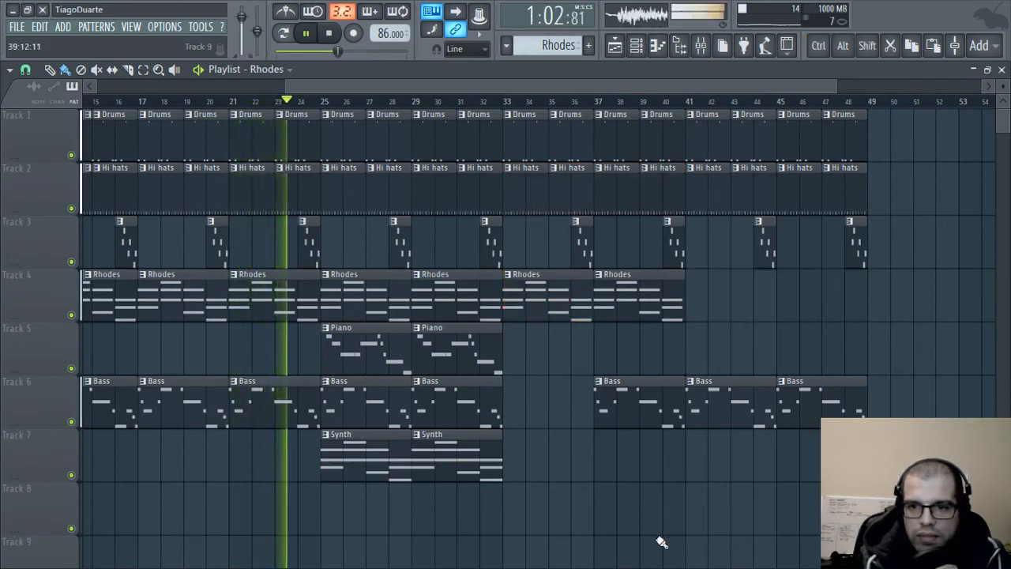
pyautogui.click(700, 463)
pyautogui.click(789, 470)
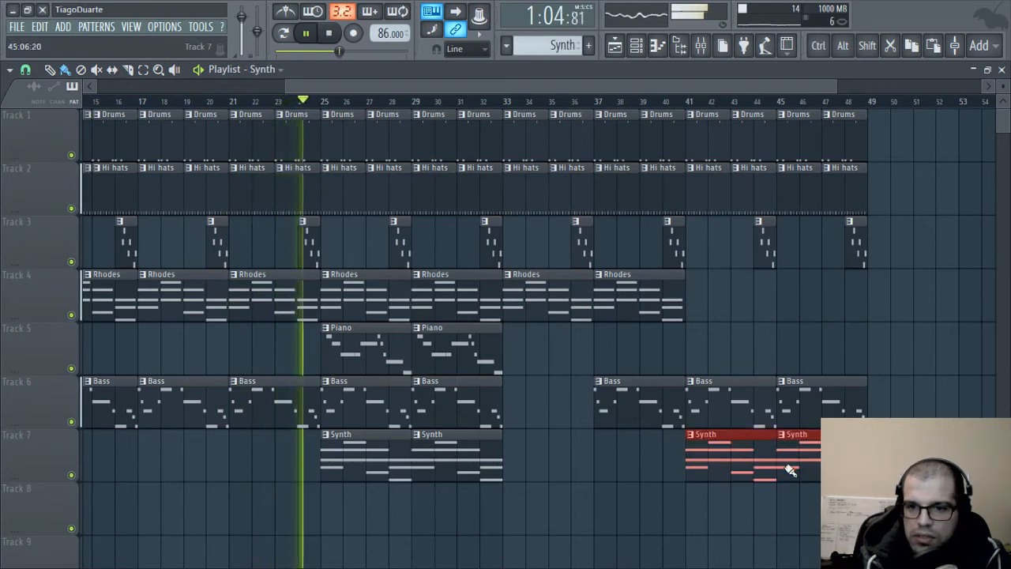
# - Set the Playlist time selection from bar 25 to bar 33 for looped playback, leaving no clips selected
pyautogui.scroll(-2, 762, 525)
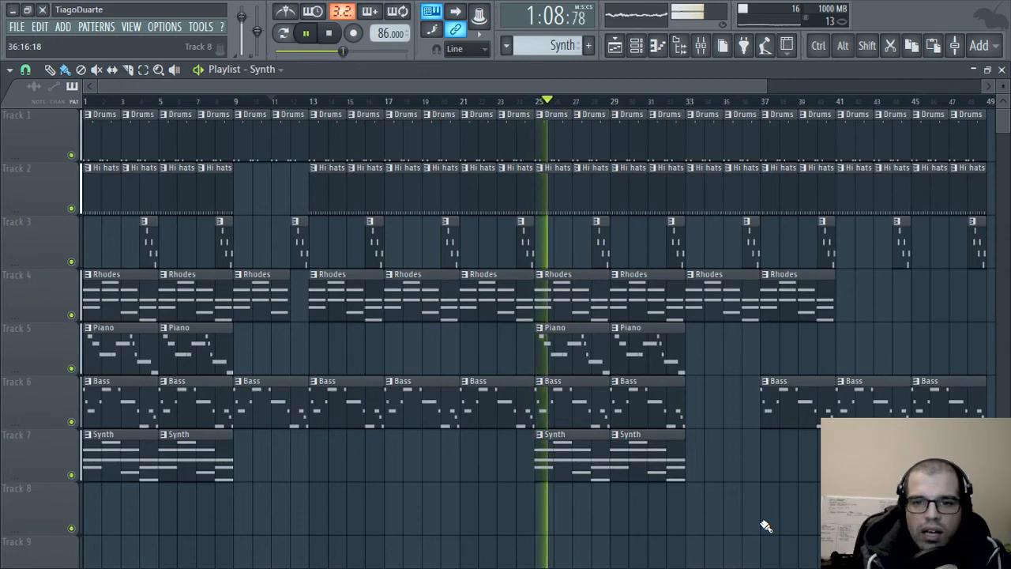
pyautogui.press('ctrl')
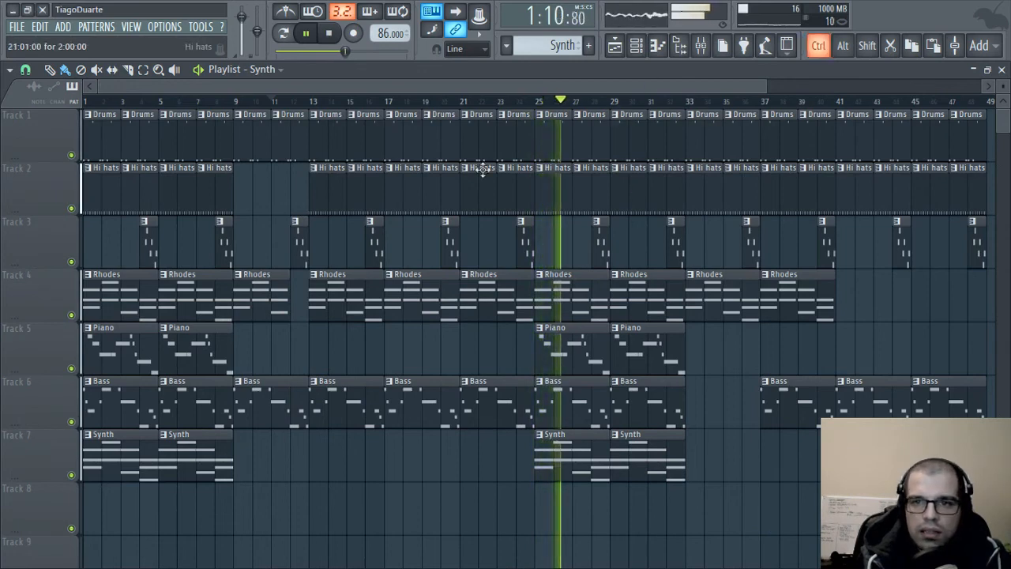
pyautogui.scroll(-2, 807, 380)
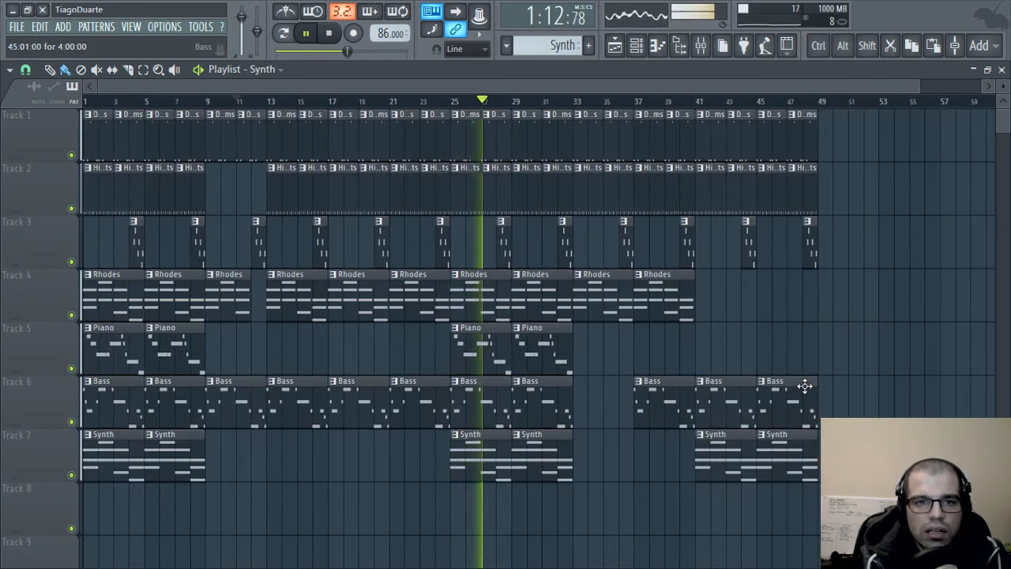
pyautogui.press('ctrl')
pyautogui.scroll(4, 521, 237)
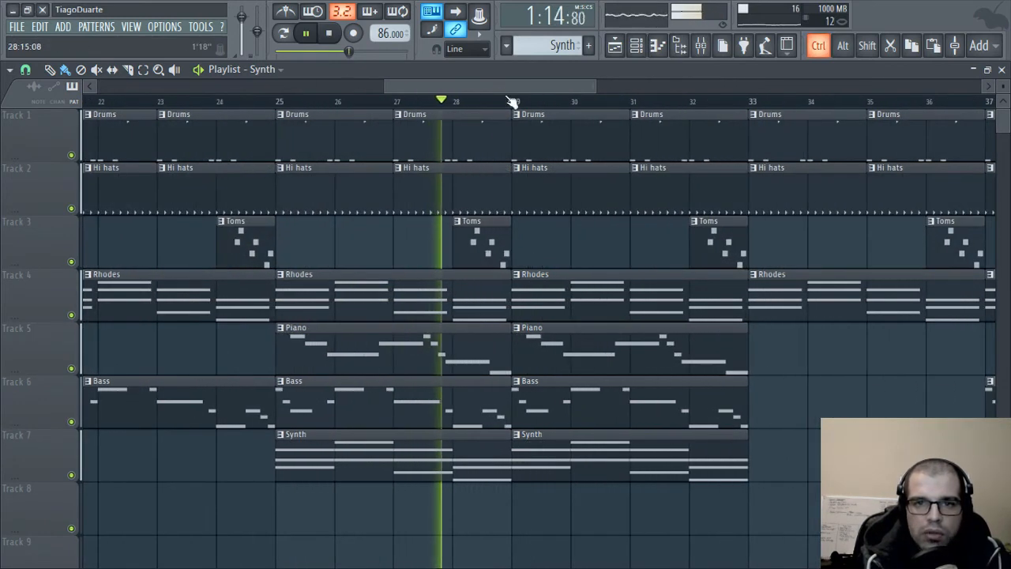
pyautogui.moveTo(747, 113); pyautogui.dragTo(276, 129)
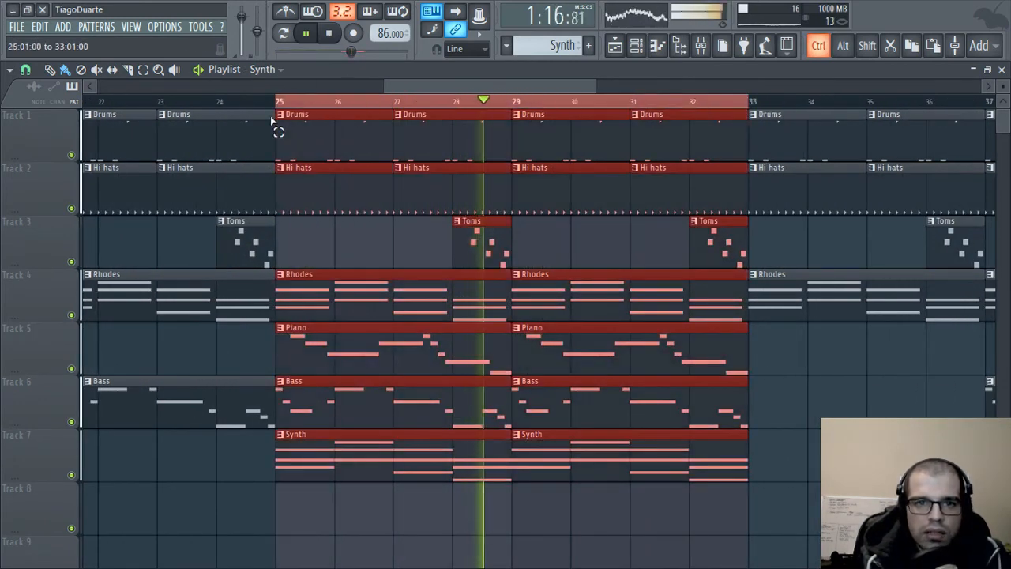
pyautogui.keyDown('ctrl'); pyautogui.click(898, 455); pyautogui.keyUp('ctrl')
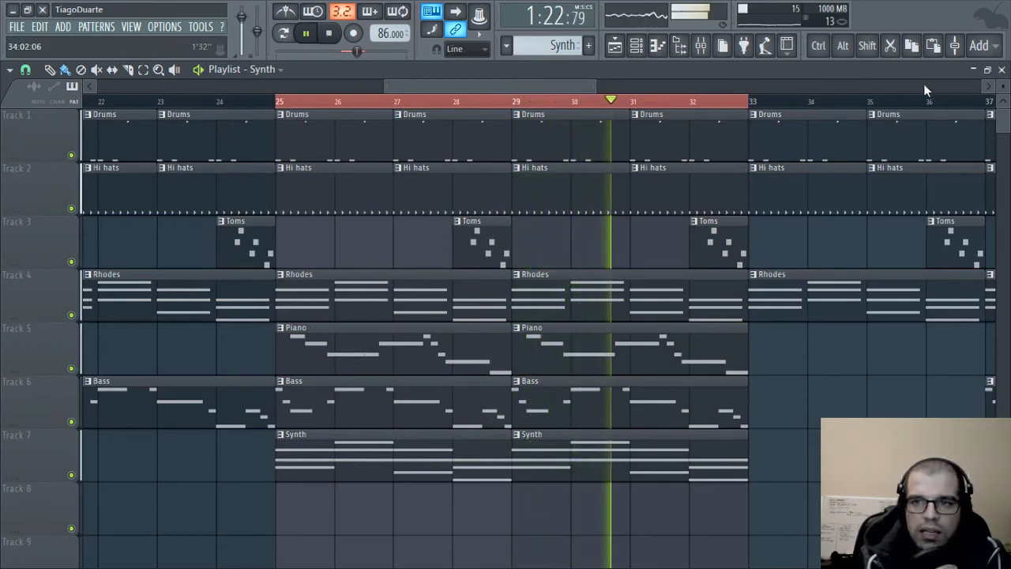
# - Close the Playlist, show the Browser and expand its Packs folder
pyautogui.click(1002, 69)
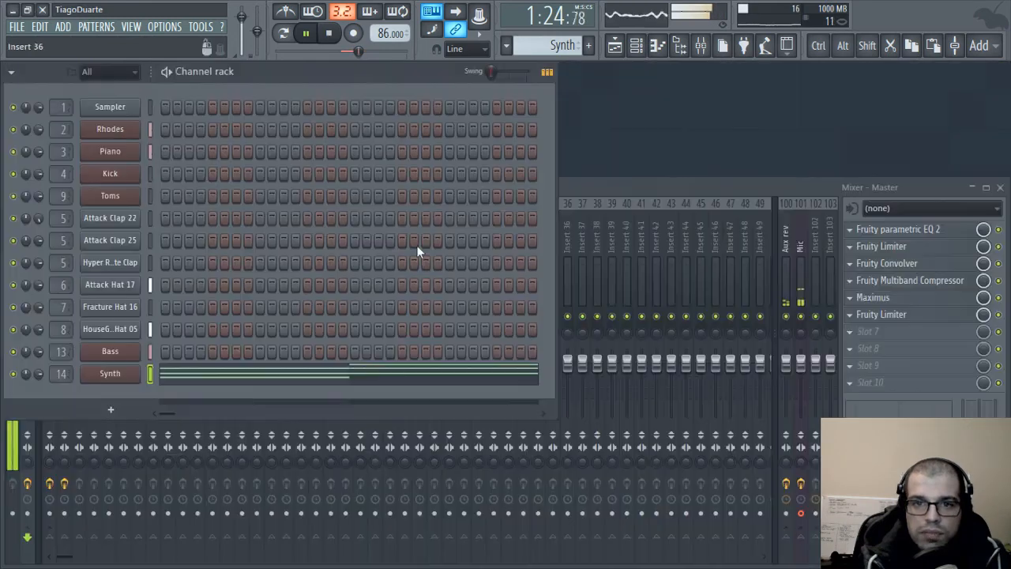
pyautogui.click(111, 410)
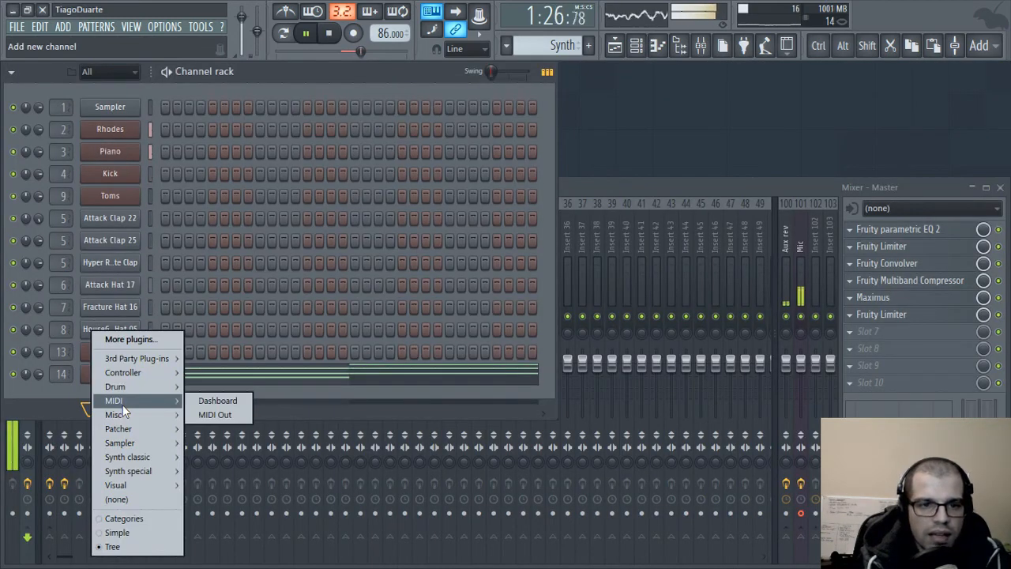
pyautogui.click(31, 407)
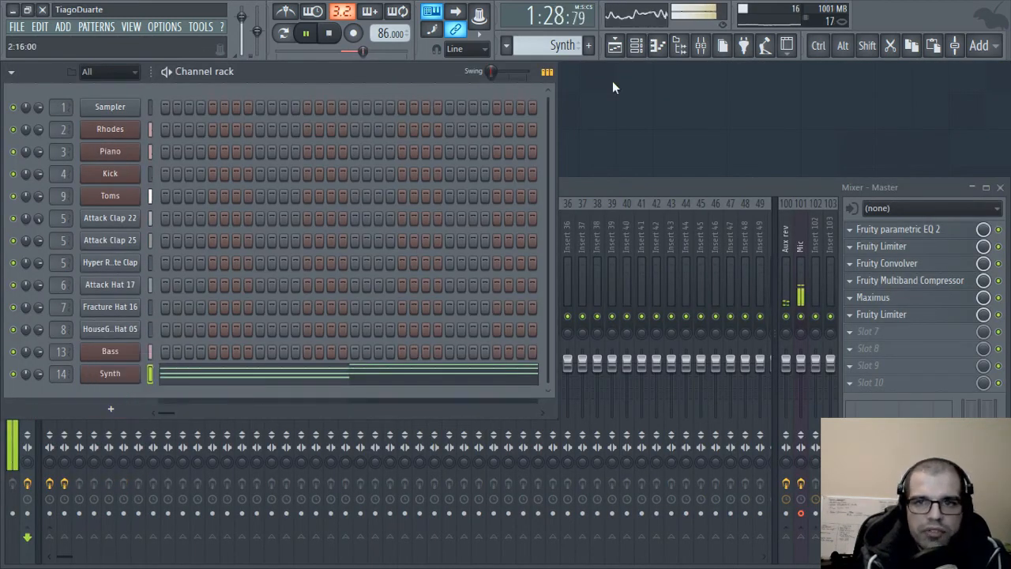
pyautogui.click(701, 45)
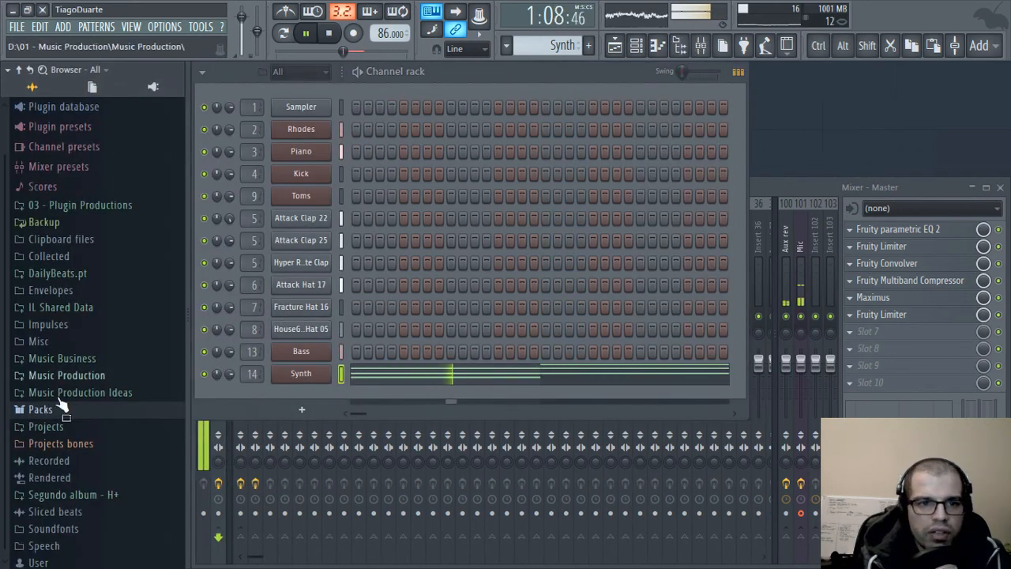
pyautogui.click(49, 409)
pyautogui.scroll(-3, 108, 389)
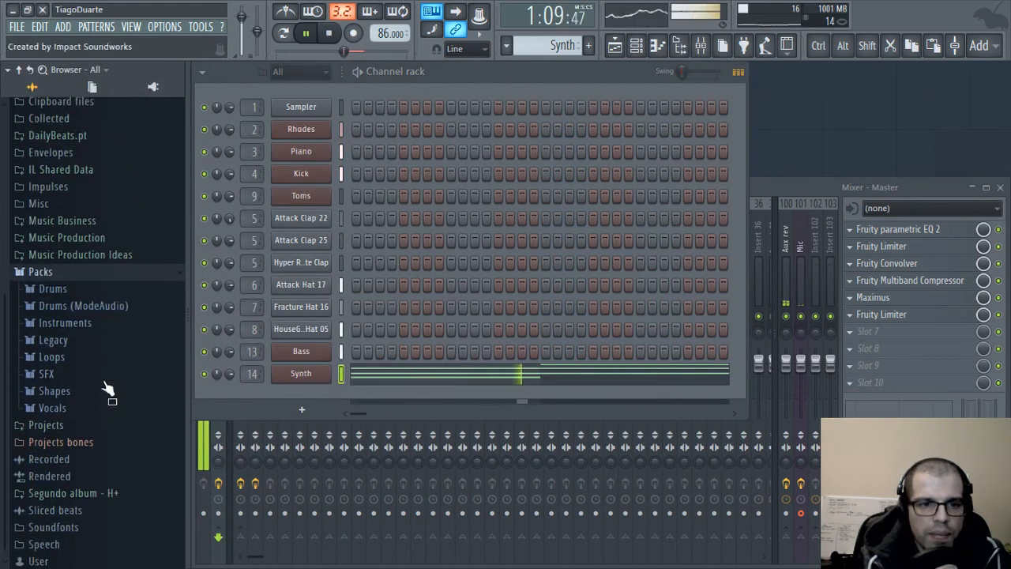
# - Load the Strings Section instrument from the Orchestral folder under Instruments as a new channel and close its plugin window
pyautogui.click(81, 328)
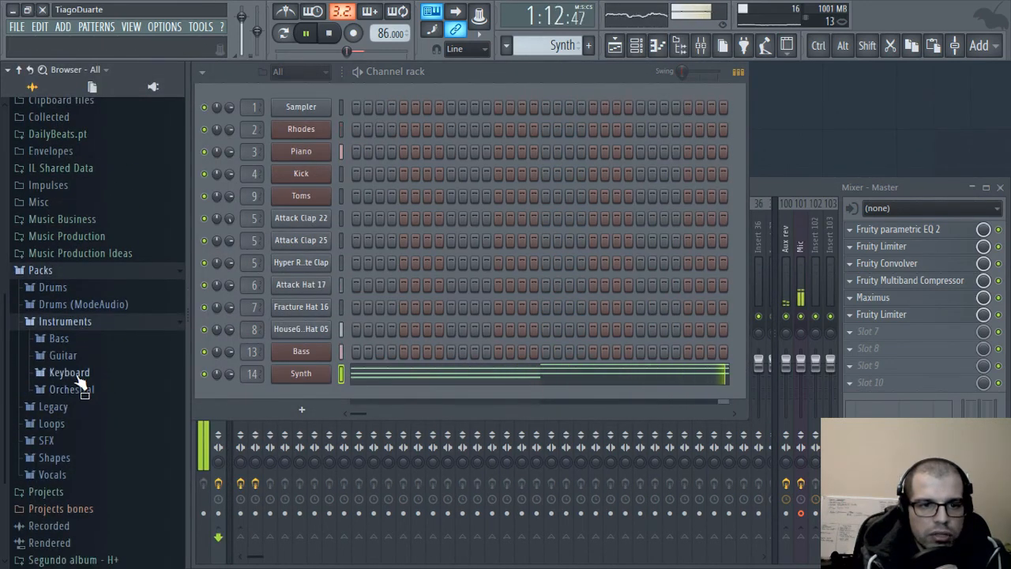
pyautogui.click(71, 372)
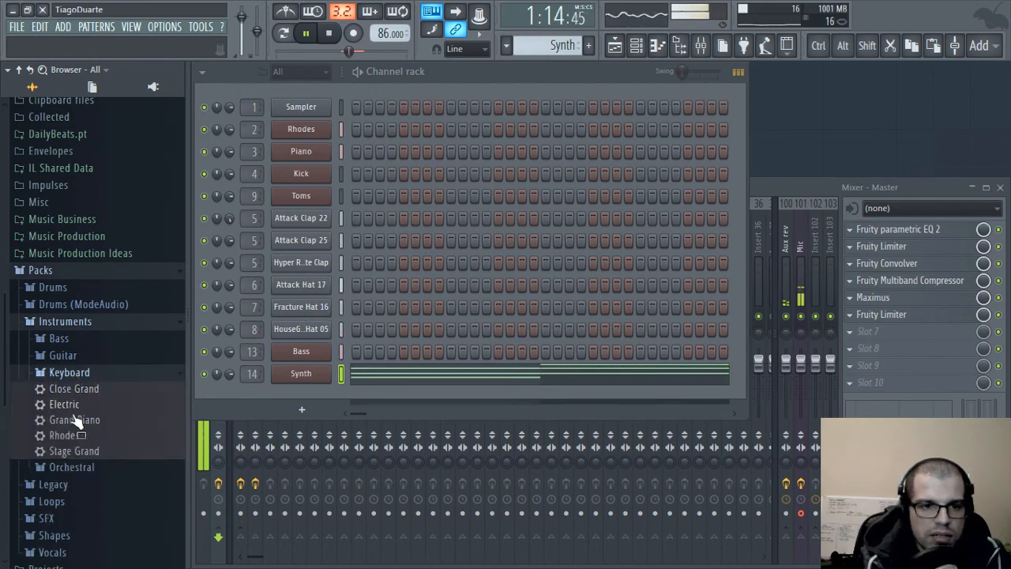
pyautogui.click(73, 373)
pyautogui.click(75, 388)
pyautogui.scroll(-3, 138, 342)
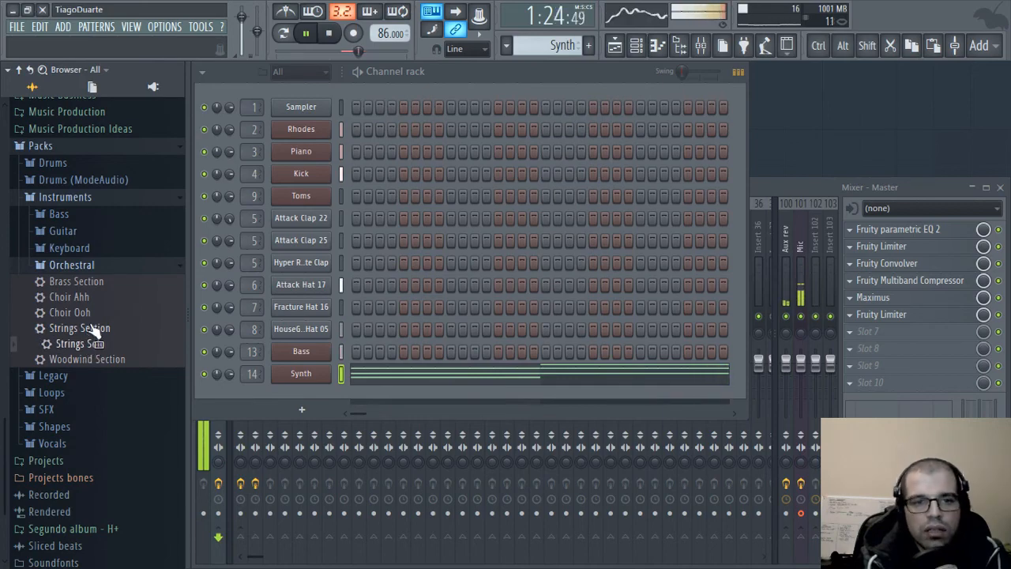
pyautogui.moveTo(259, 388); pyautogui.dragTo(289, 391)
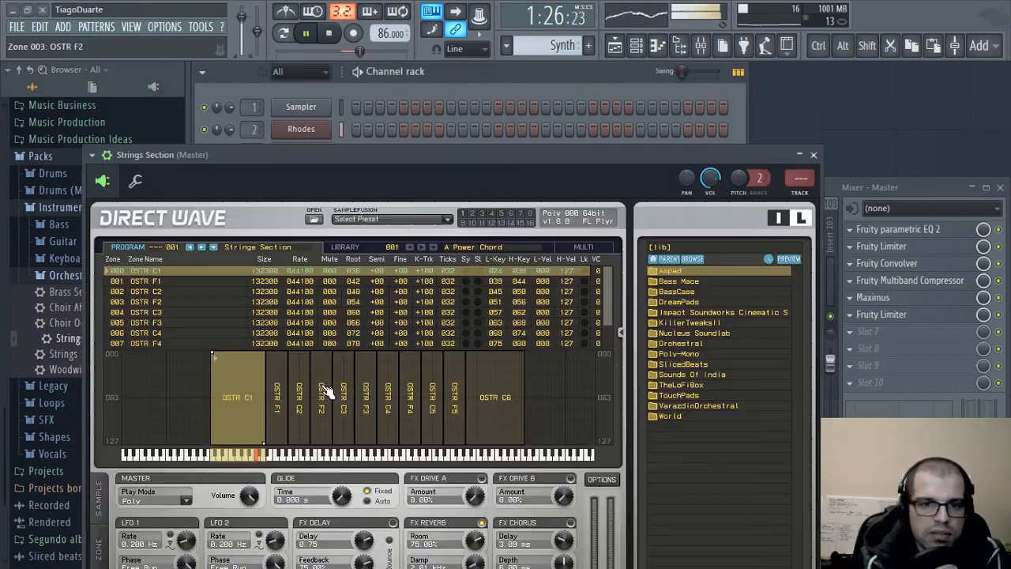
pyautogui.click(814, 154)
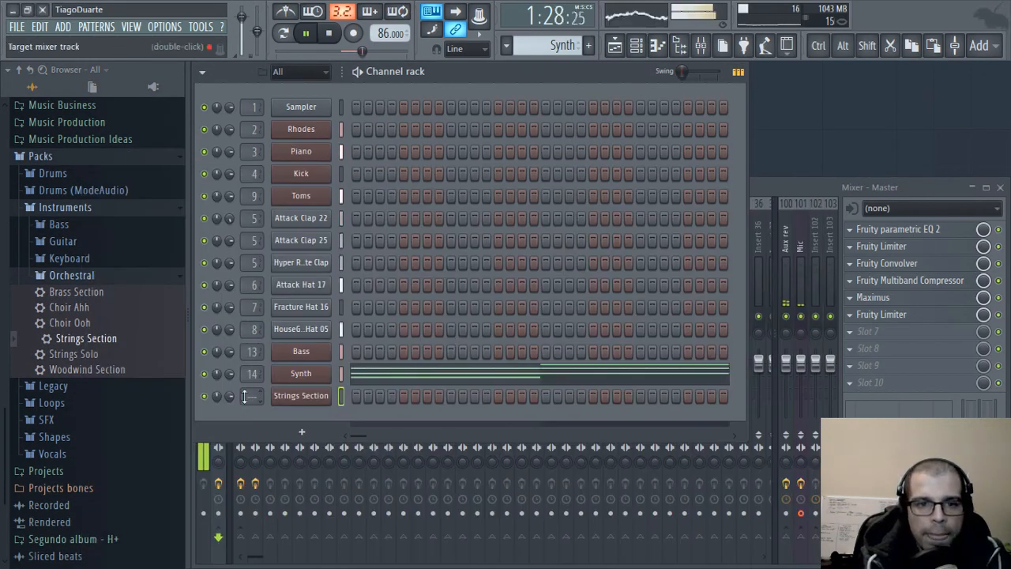
# - Assign the Strings Section channel to mixer track 15, named Strings and routed only to the Mix track
pyautogui.scroll(7, 252, 395)
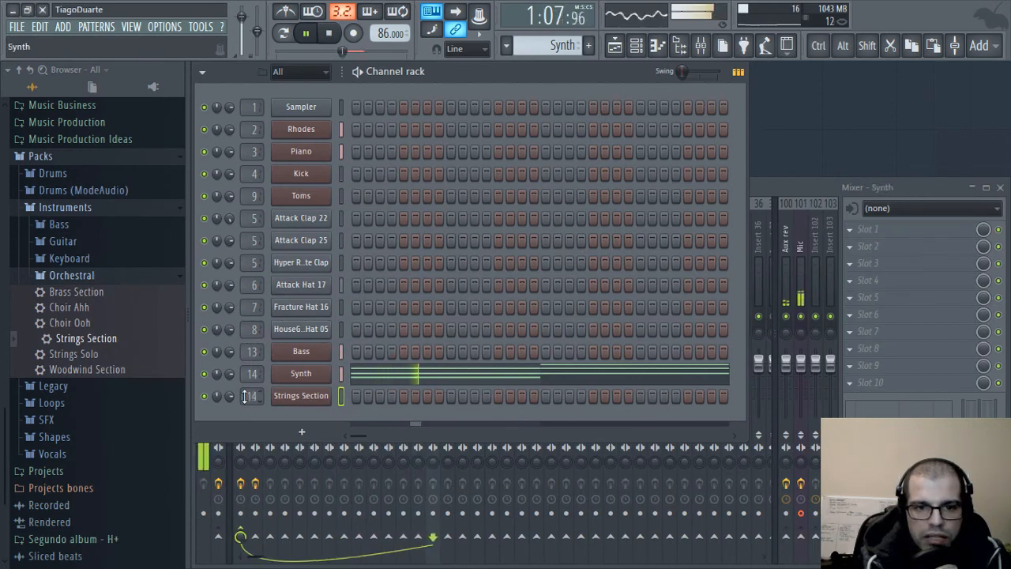
pyautogui.click(779, 199)
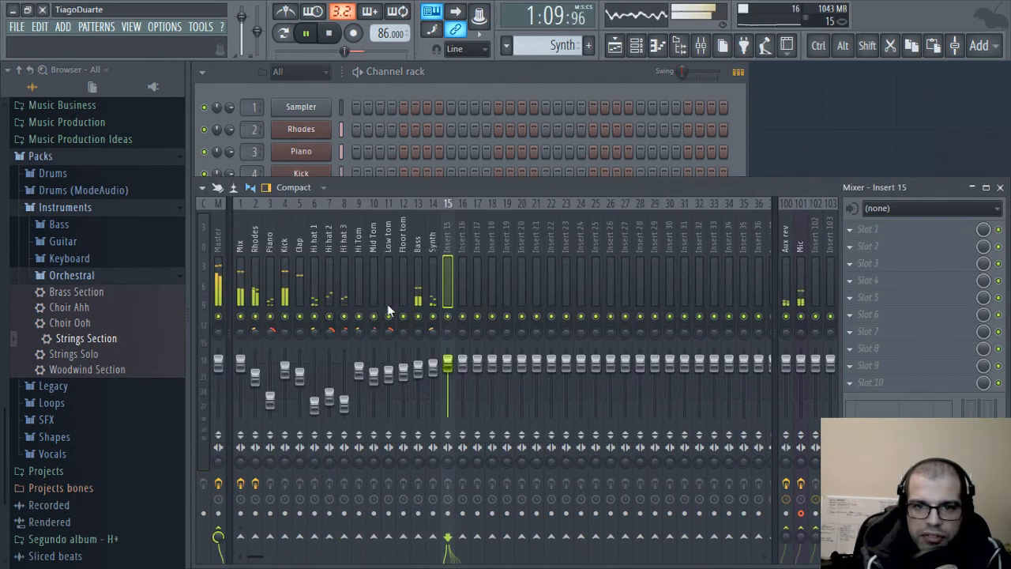
pyautogui.doubleClick(447, 235)
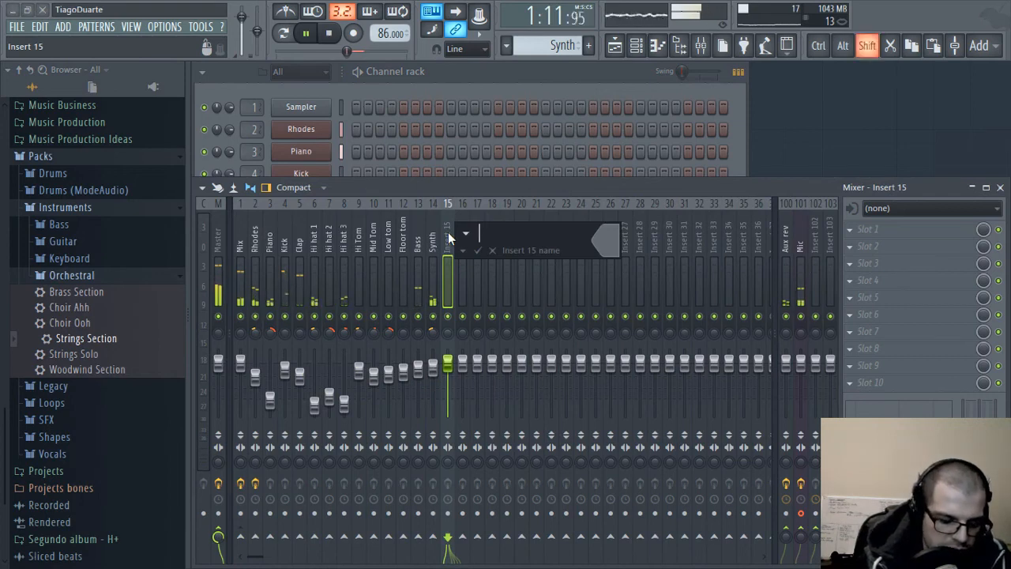
pyautogui.write('Strings')
pyautogui.press('Return')
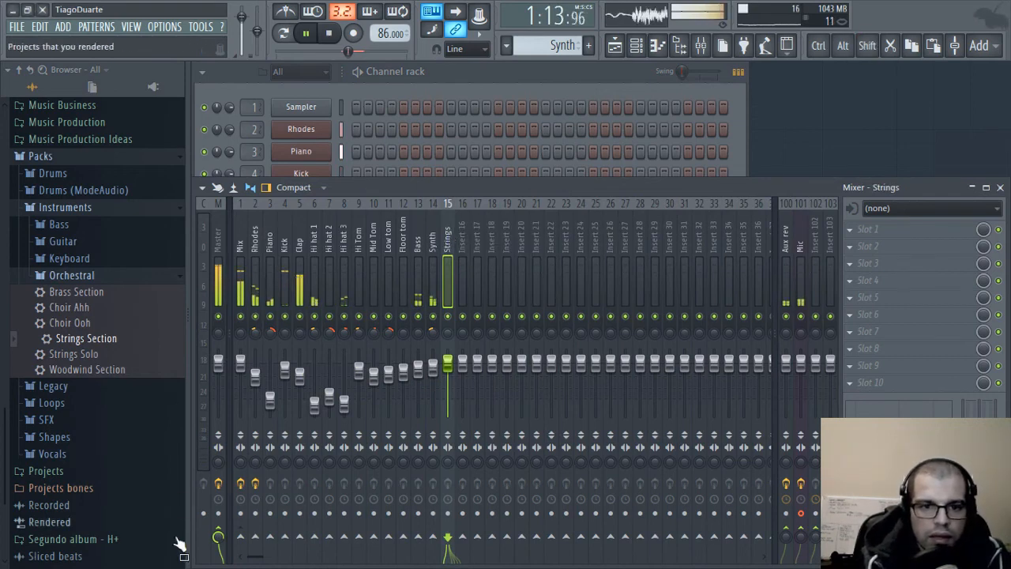
pyautogui.rightClick(247, 541)
pyautogui.click(286, 528)
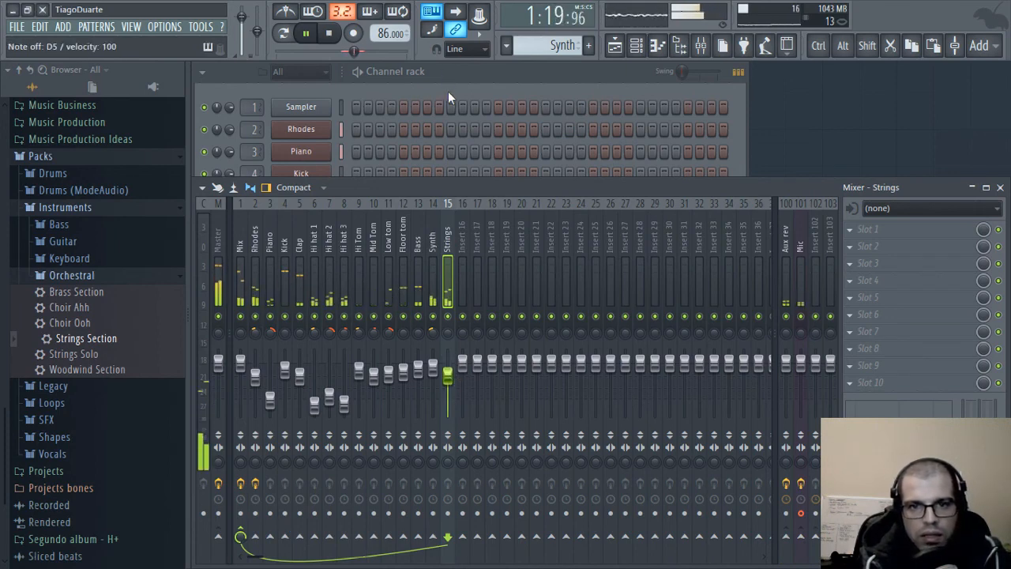
# - Set the typing keyboard's base note to C5, lower the Strings mixer fader and bring the Channel rack forward
pyautogui.rightClick(432, 11)
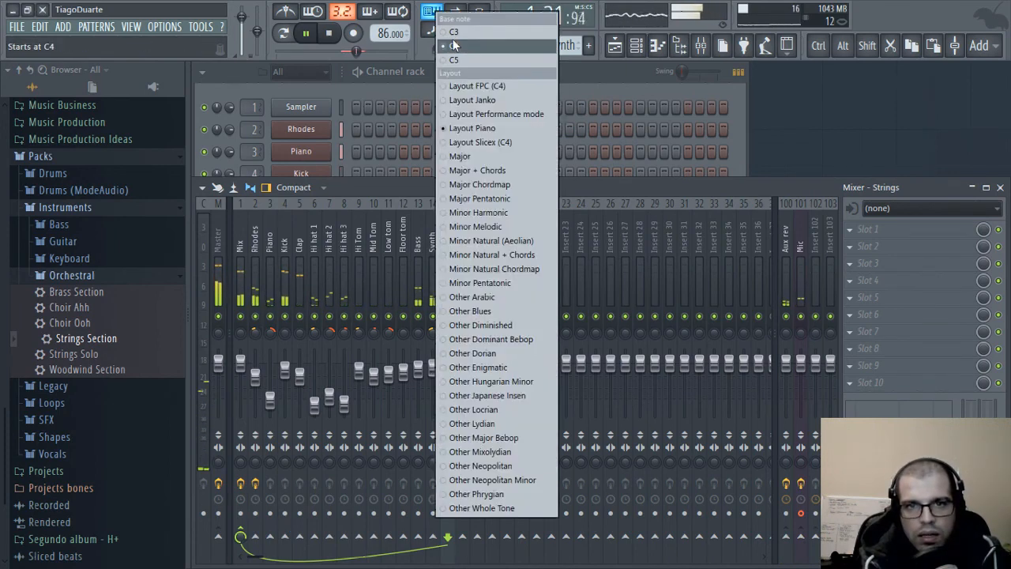
pyautogui.click(457, 60)
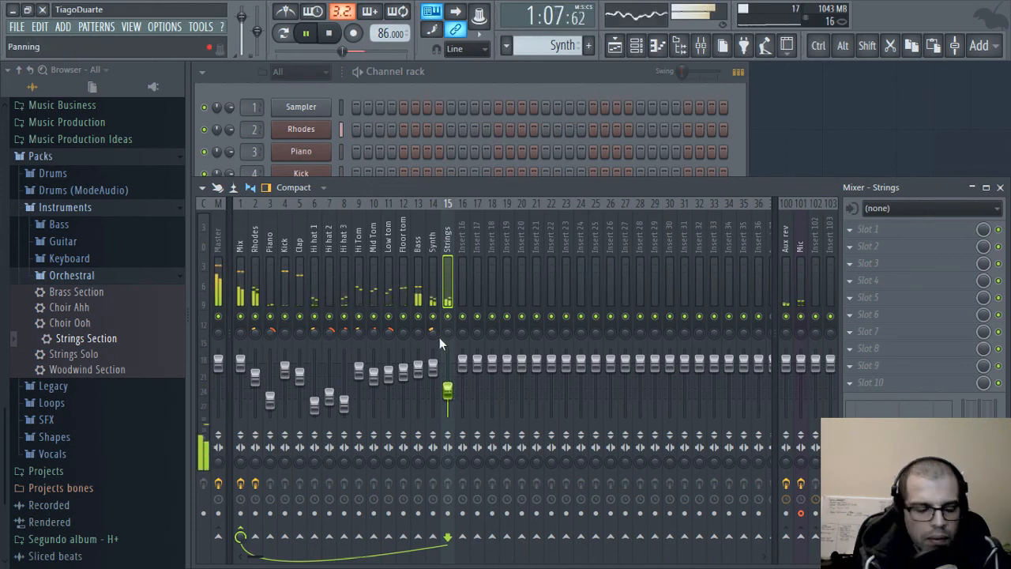
pyautogui.click(453, 78)
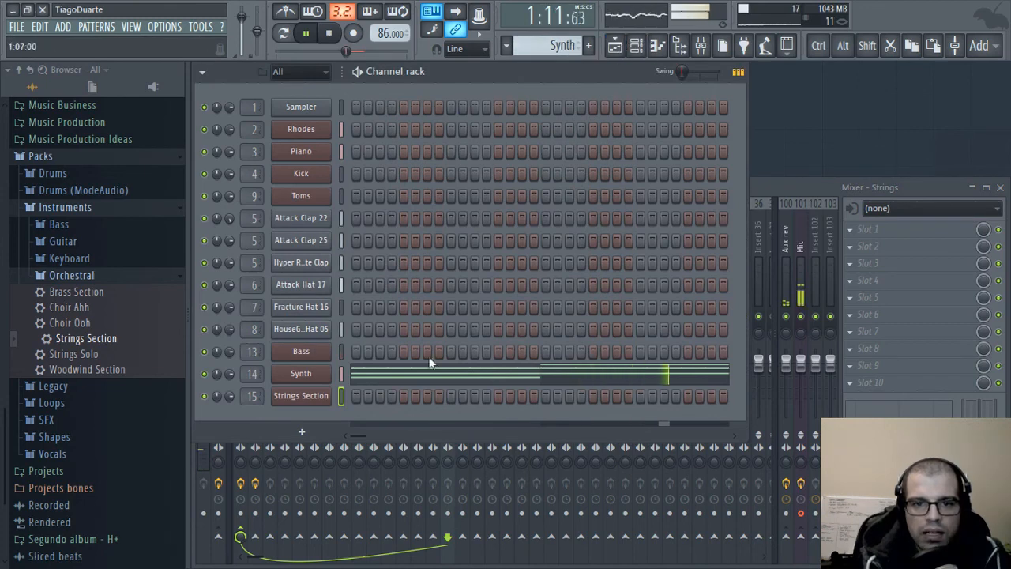
# - Create a new empty pattern for the strings part
pyautogui.rightClick(330, 395)
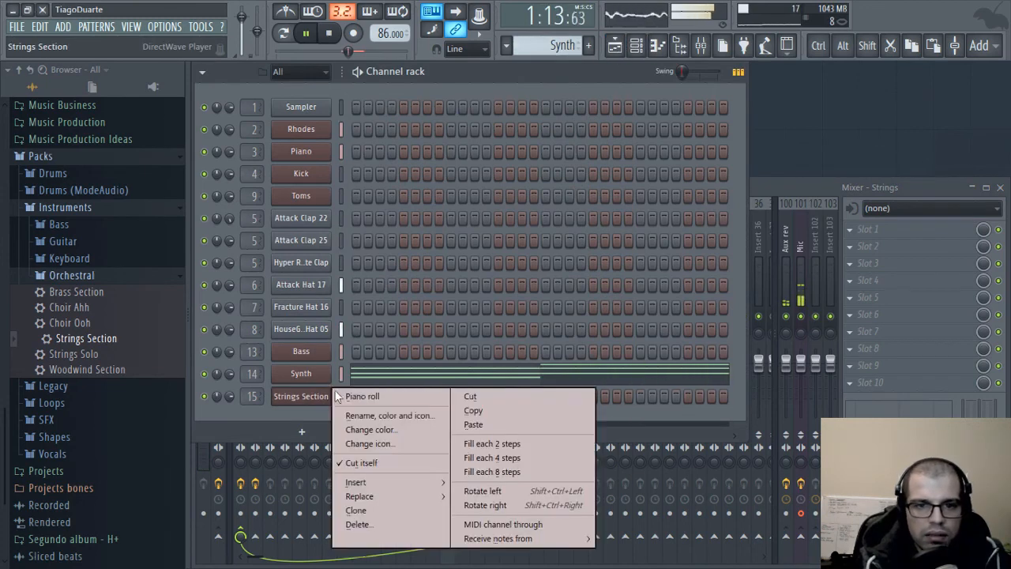
pyautogui.click(553, 46)
pyautogui.scroll(-1, 547, 49)
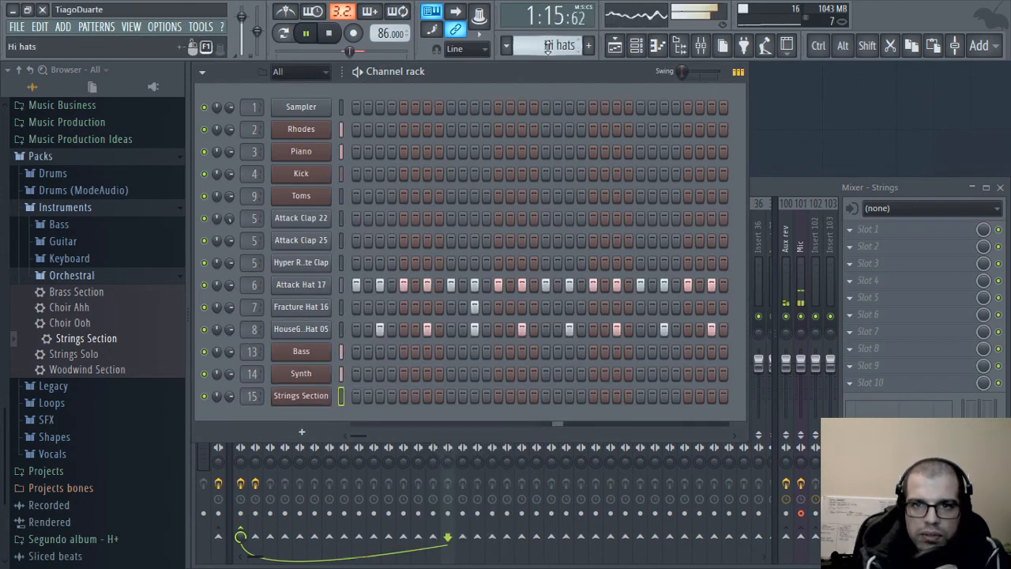
pyautogui.click(589, 46)
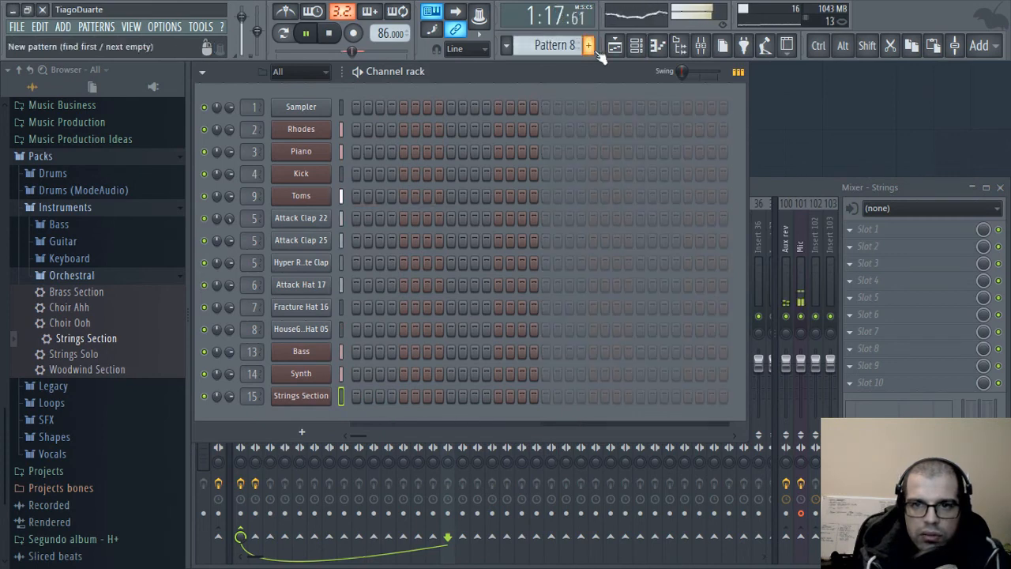
# - Place two four-bar clips of the new pattern on Track 8 in the Playlist, starting at bars 25 and 29
pyautogui.click(614, 45)
pyautogui.click(452, 502)
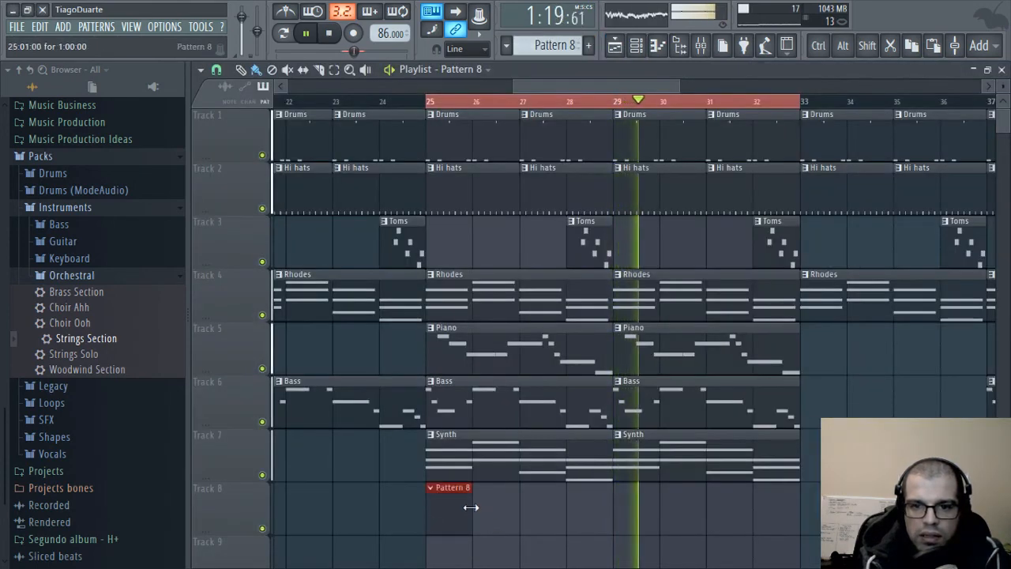
pyautogui.moveTo(471, 507); pyautogui.dragTo(625, 516)
pyautogui.hotkey('ctrl', 'b')
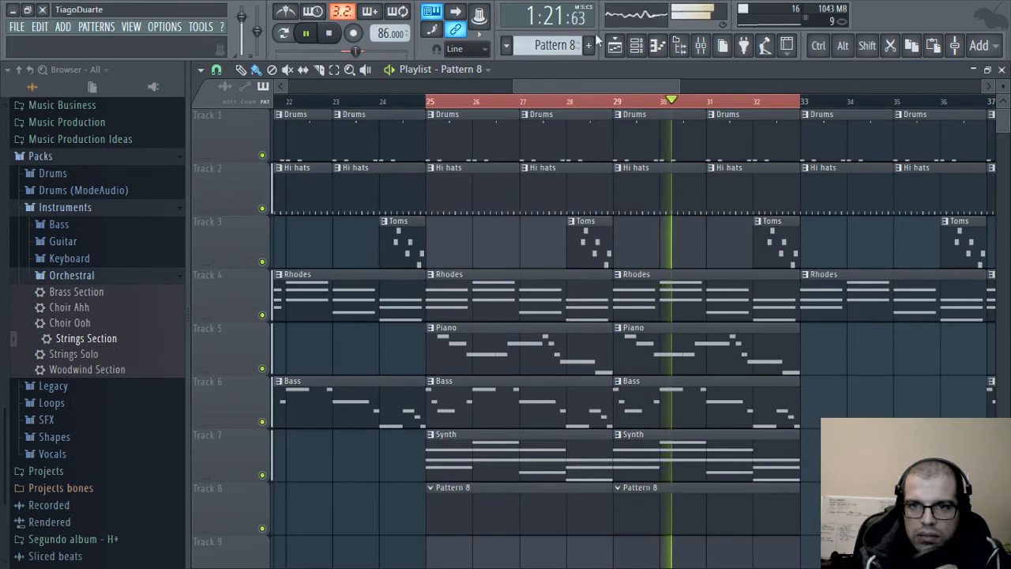
# - Rename the new pattern as Strings and close the Playlist
pyautogui.keyDown('shift'); pyautogui.click(564, 37); pyautogui.keyUp('shift')
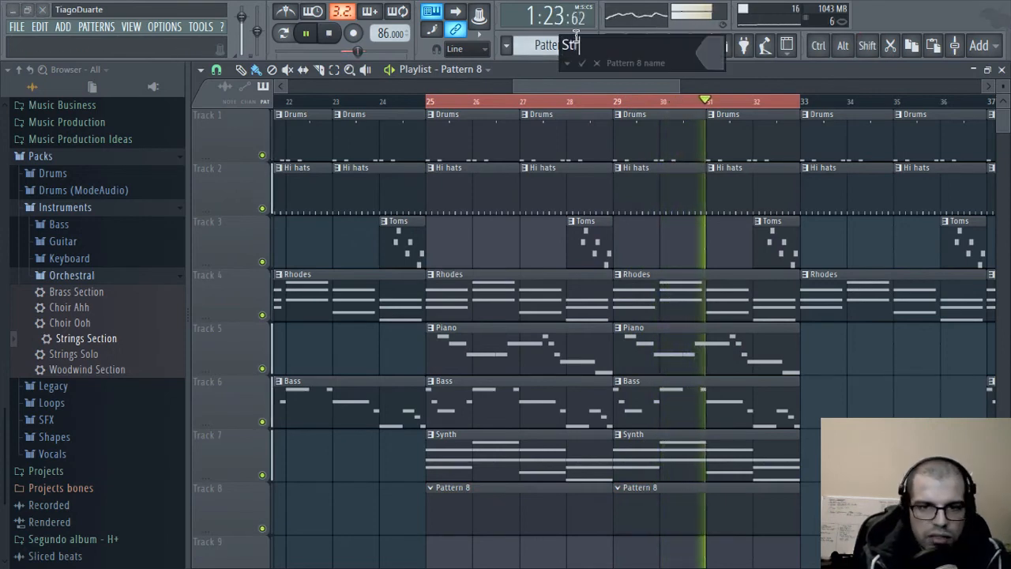
pyautogui.write('Strings')
pyautogui.press('Return')
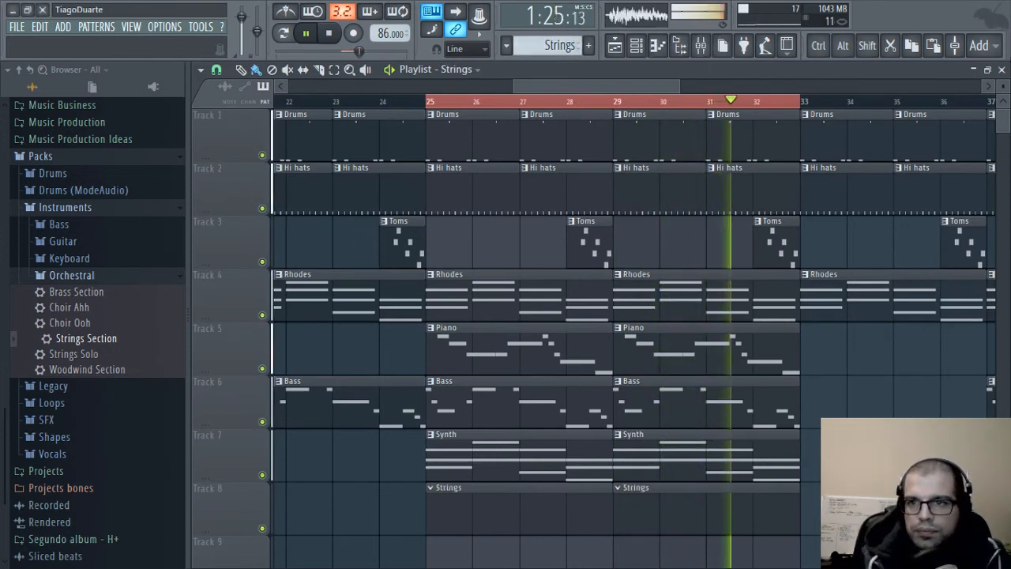
pyautogui.click(1002, 71)
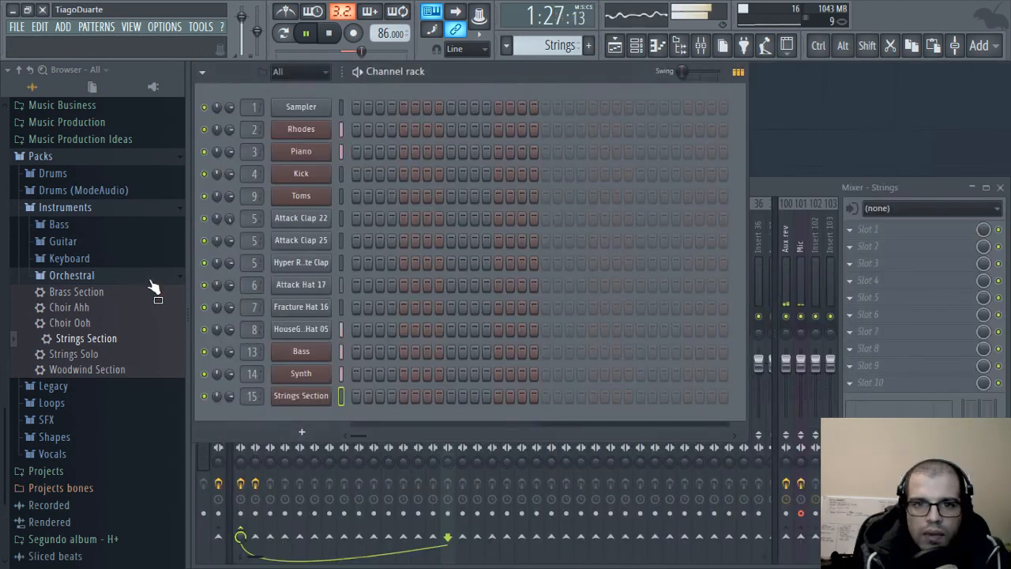
# - Open the Strings Section piano roll and place a D7 note at the start of bar 1
pyautogui.rightClick(320, 393)
pyautogui.click(341, 391)
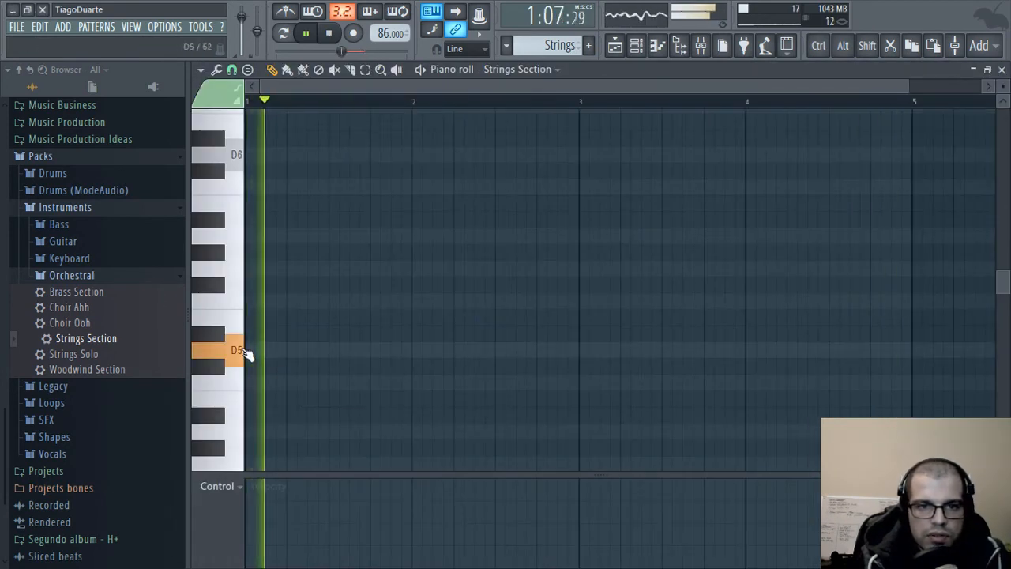
pyautogui.scroll(6, 252, 352)
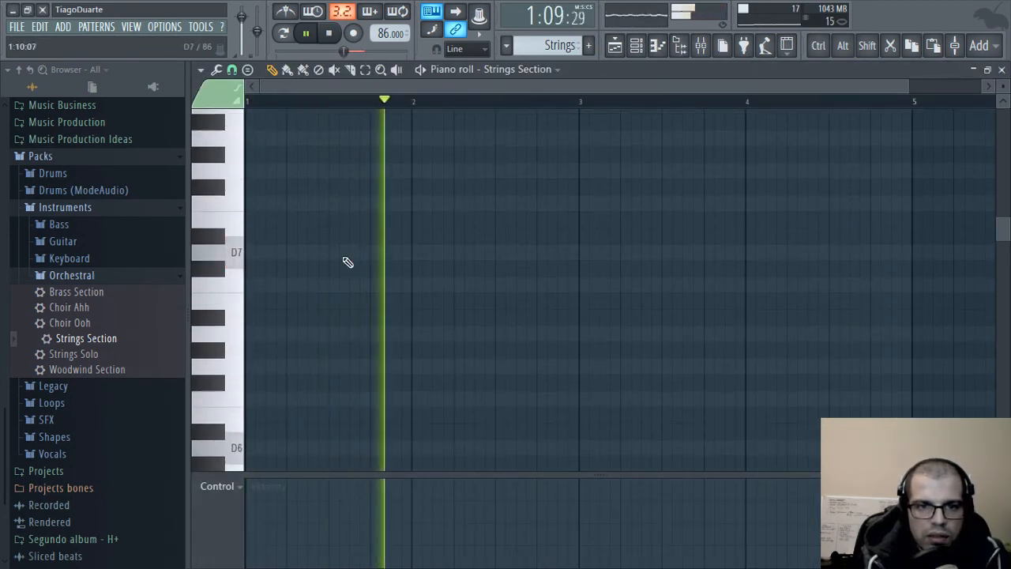
pyautogui.click(294, 252)
pyautogui.press('space')
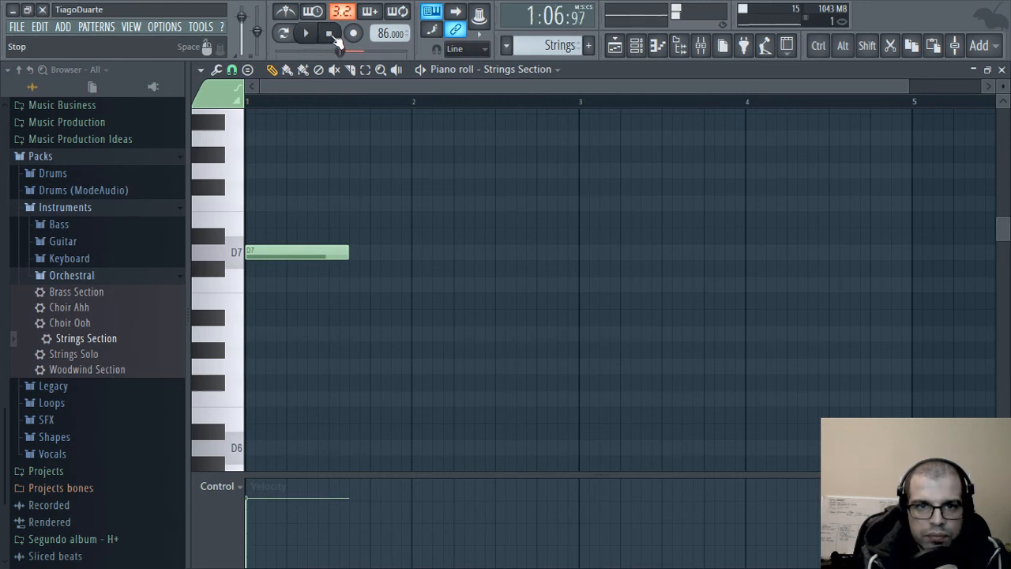
# - Add a C7 note after the D7 in bar 1 and resize both notes to half a bar each
pyautogui.press('space')
pyautogui.click(352, 286)
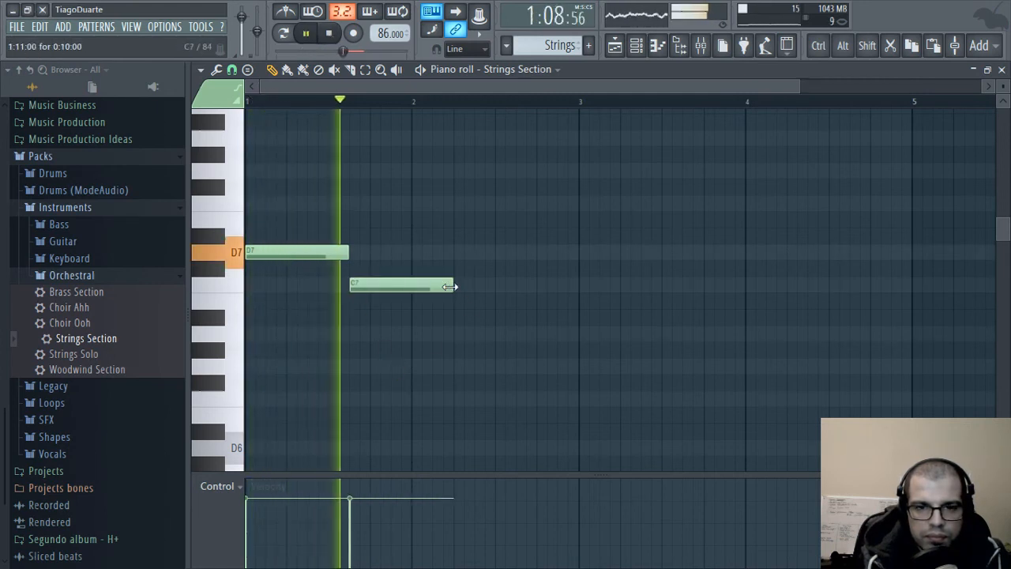
pyautogui.press('space')
pyautogui.moveTo(452, 287); pyautogui.dragTo(336, 286)
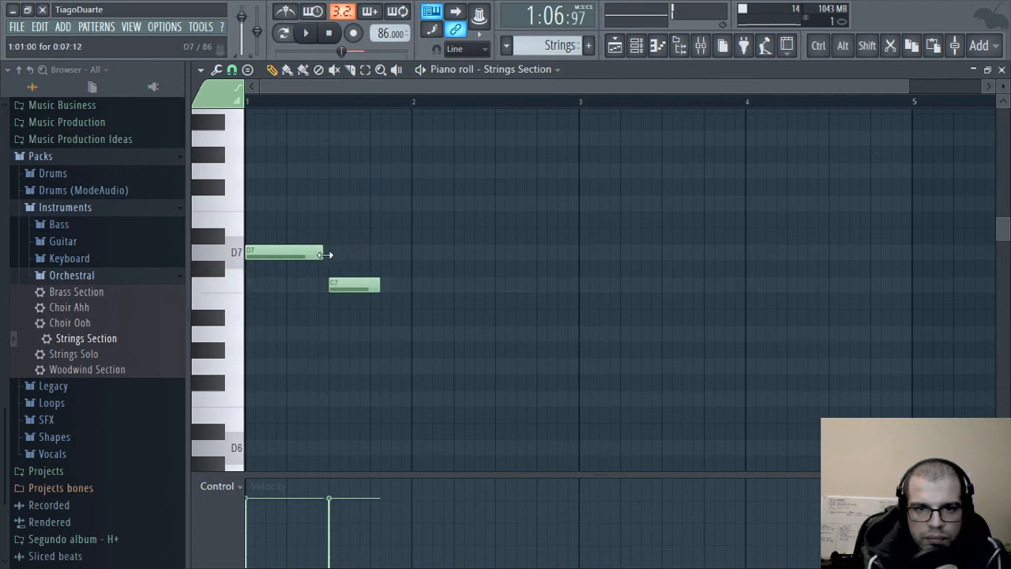
pyautogui.press('space')
pyautogui.moveTo(380, 287); pyautogui.dragTo(411, 294)
# - Add a 14-step A6 note at the start of bar 2, followed by a two-step G6 note ending at bar 3
pyautogui.click(414, 334)
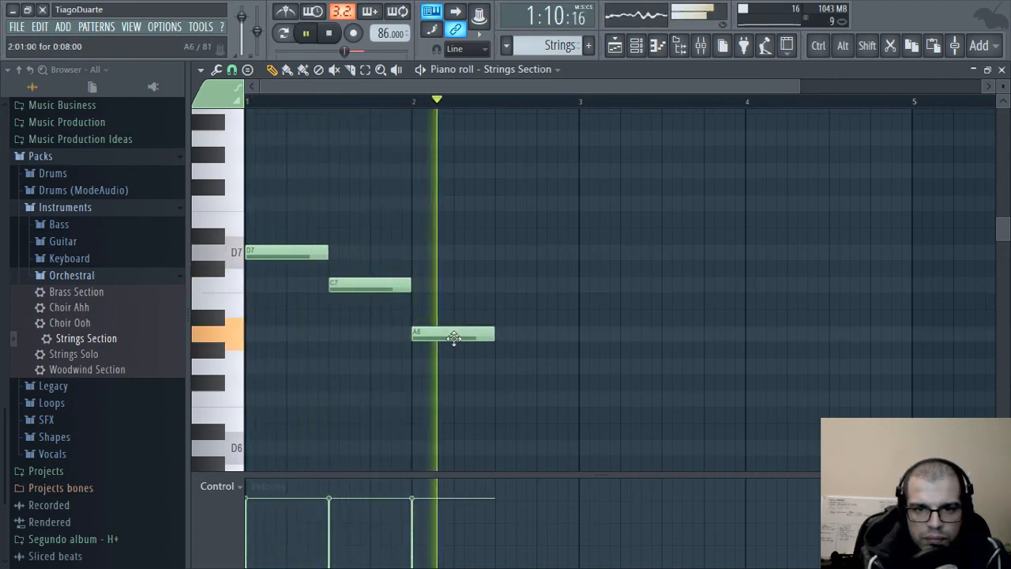
pyautogui.press('space')
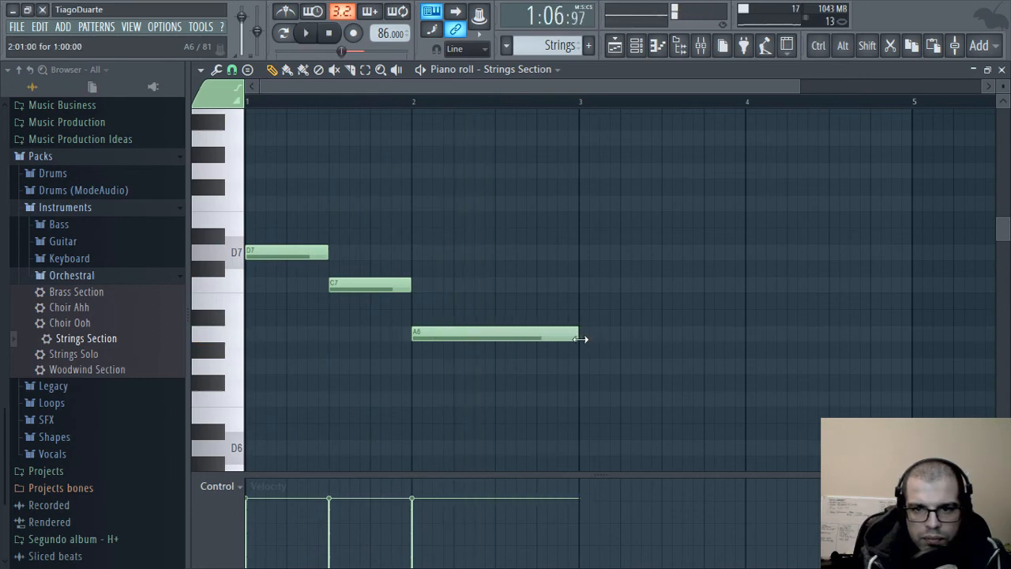
pyautogui.click(557, 285)
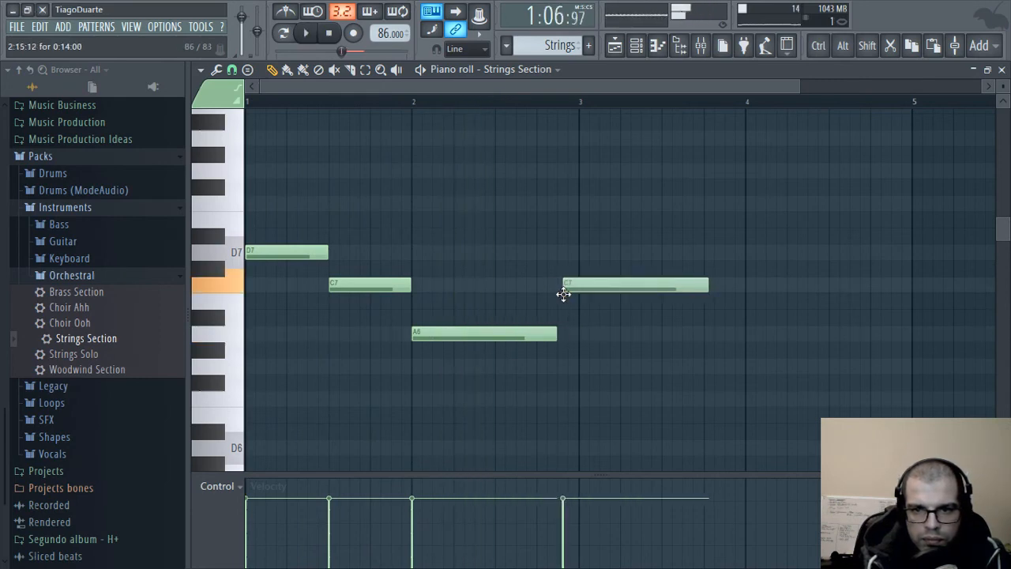
pyautogui.moveTo(563, 294); pyautogui.dragTo(556, 376)
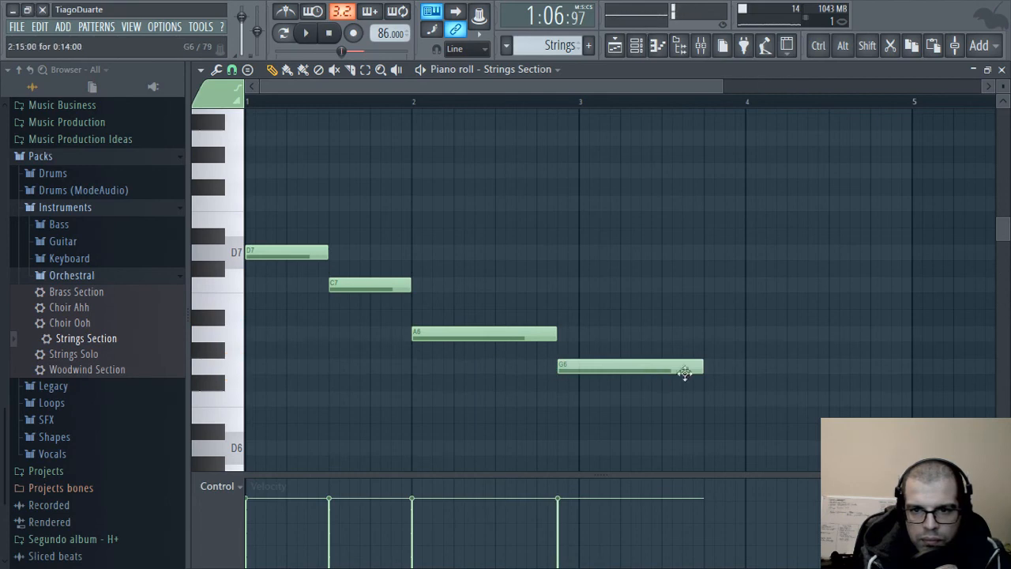
pyautogui.moveTo(701, 366); pyautogui.dragTo(575, 368)
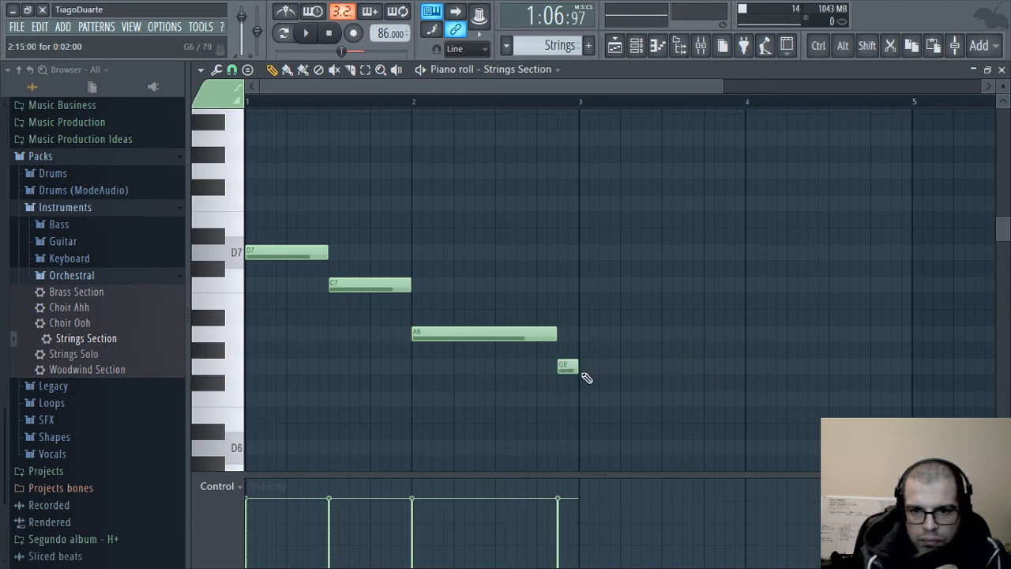
pyautogui.press('space')
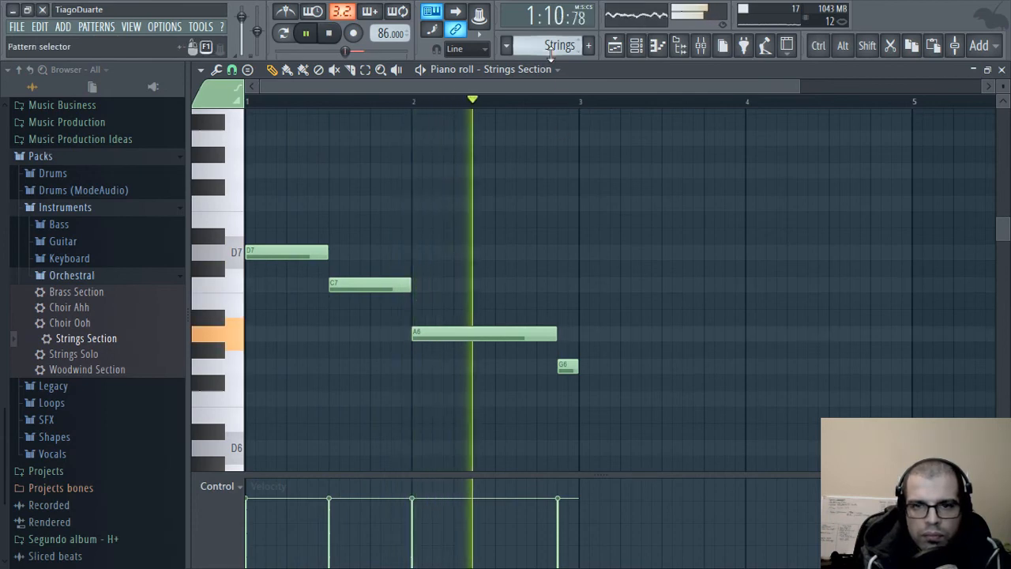
pyautogui.press('space')
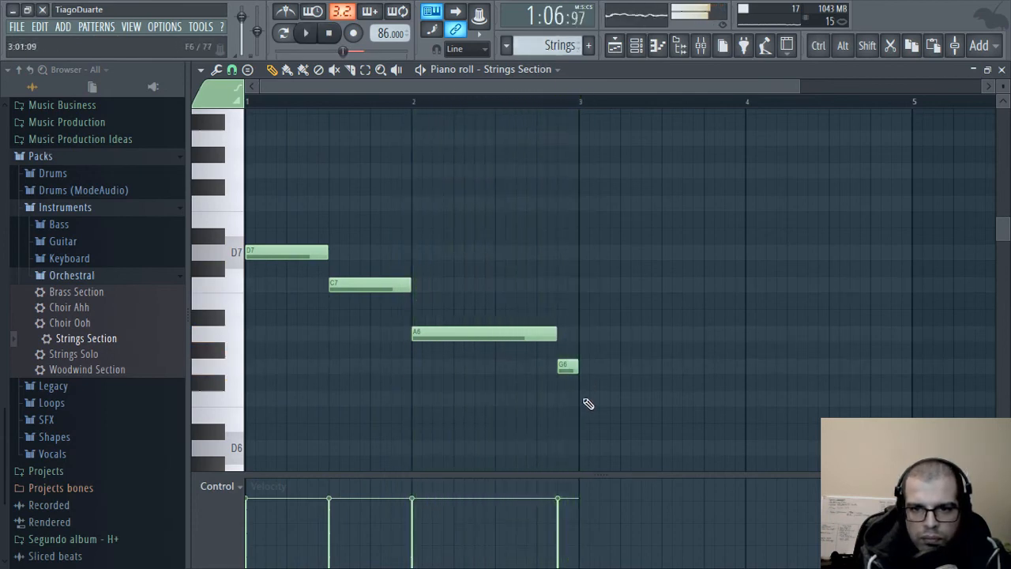
# - Add a one-bar F6 note in bar 3 and a one-bar A6 note in bar 4
pyautogui.click(583, 402)
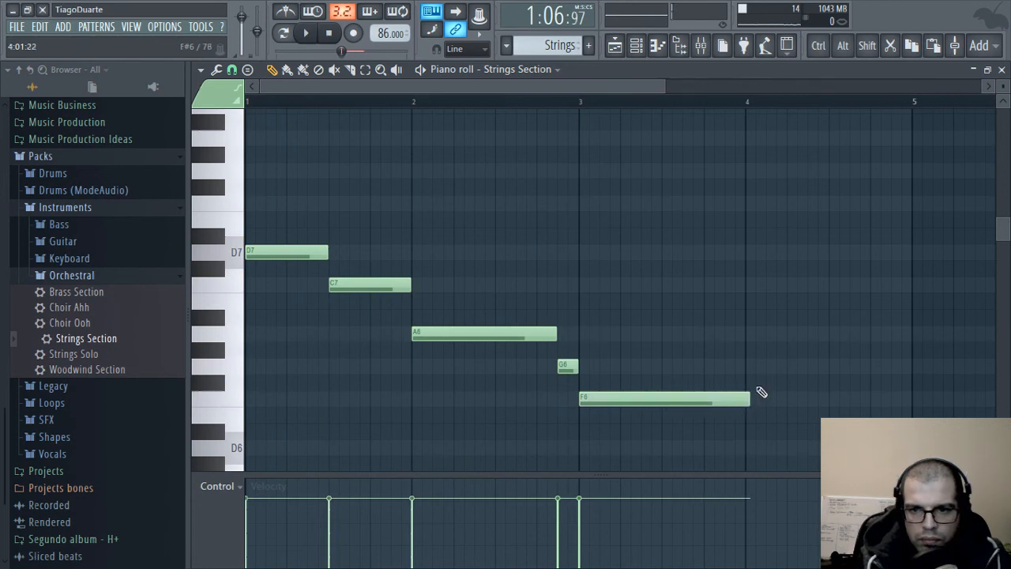
pyautogui.press('space')
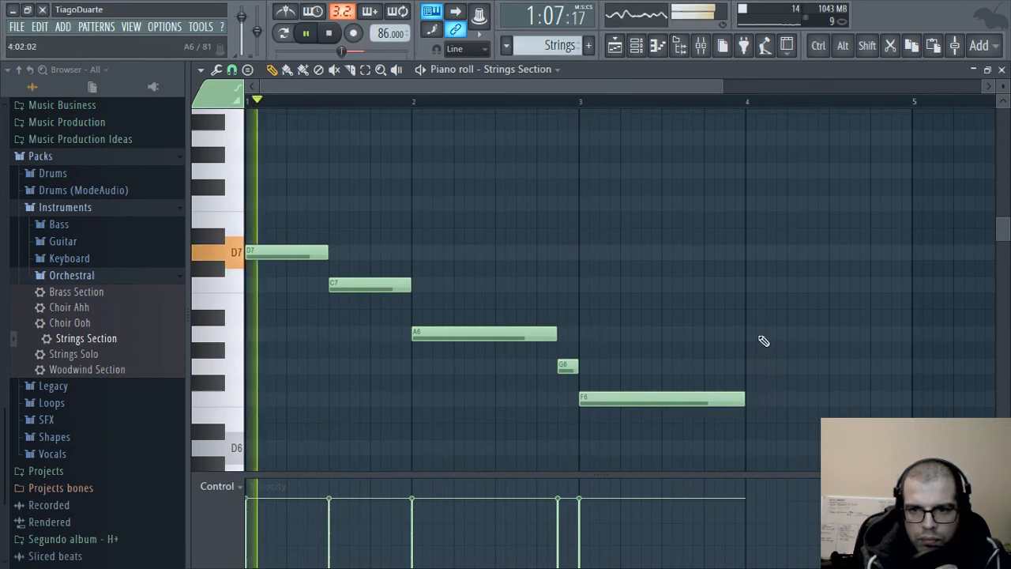
pyautogui.click(746, 333)
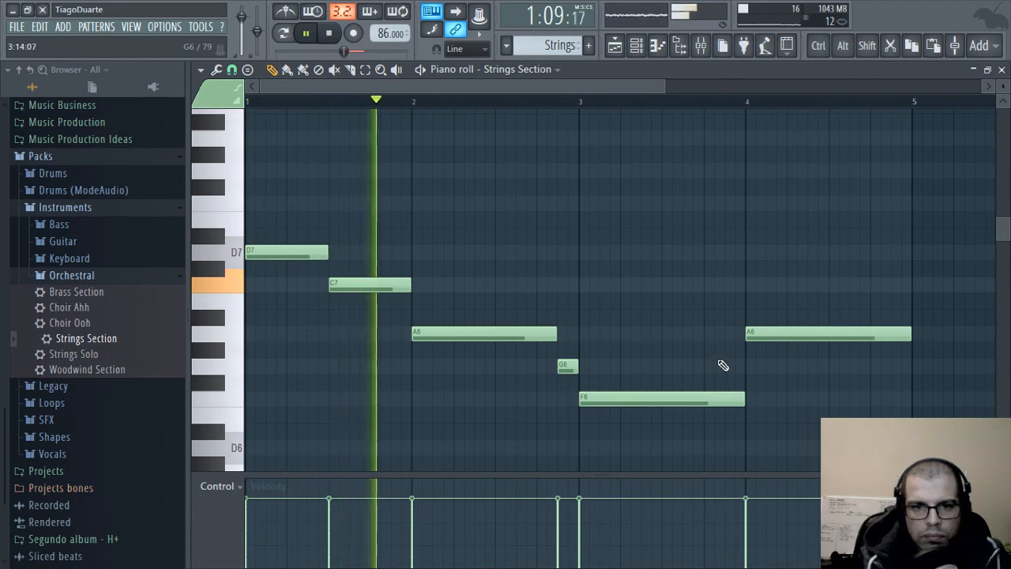
pyautogui.scroll(-3, 679, 342)
pyautogui.scroll(3, 677, 340)
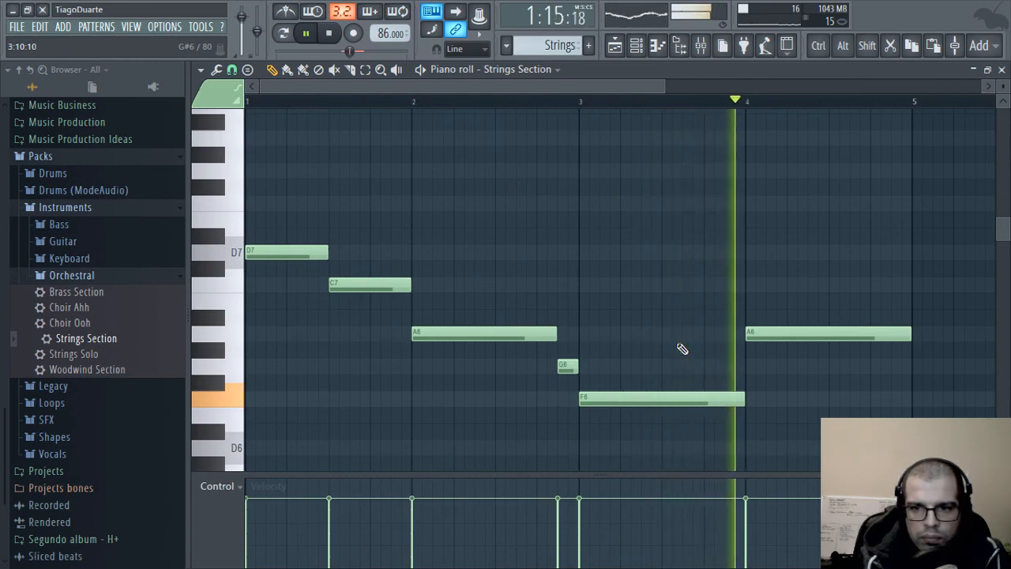
# - Stop playback, lower the bar 4 note to G6 and briefly audition it
pyautogui.press('space')
pyautogui.moveTo(783, 337); pyautogui.dragTo(783, 370)
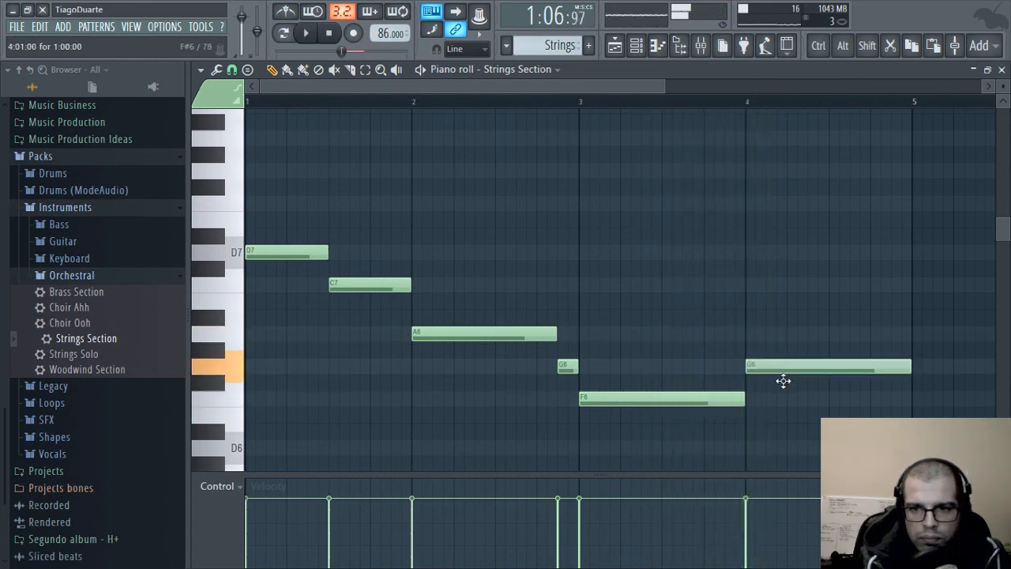
pyautogui.press('space')
pyautogui.press('space')
# - Browse the other patterns and examine the Synth pattern's chord notes in bar 4 as a reference for the strings melody
pyautogui.scroll(1, 552, 46)
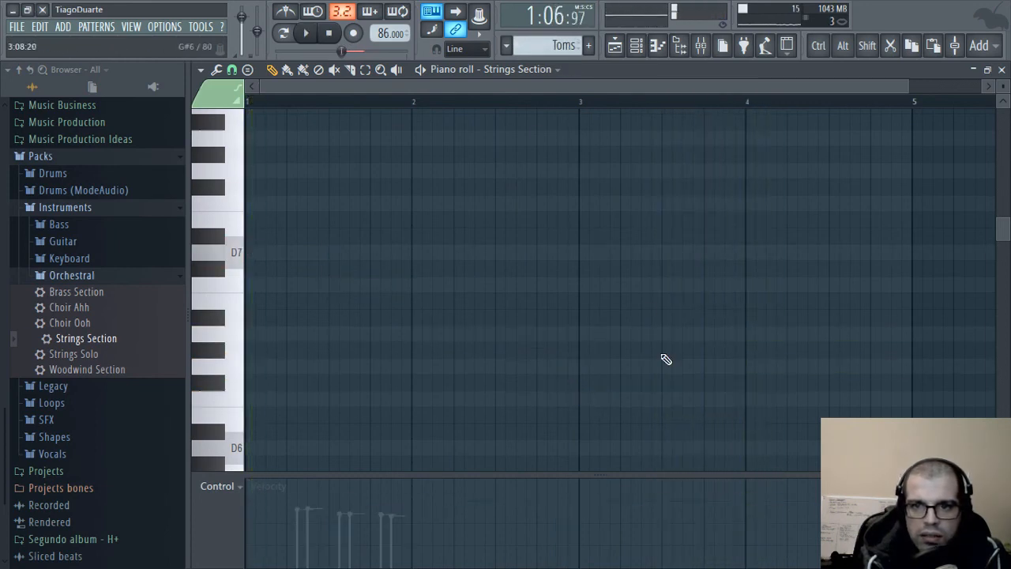
pyautogui.scroll(5, 666, 359)
pyautogui.scroll(3, 556, 47)
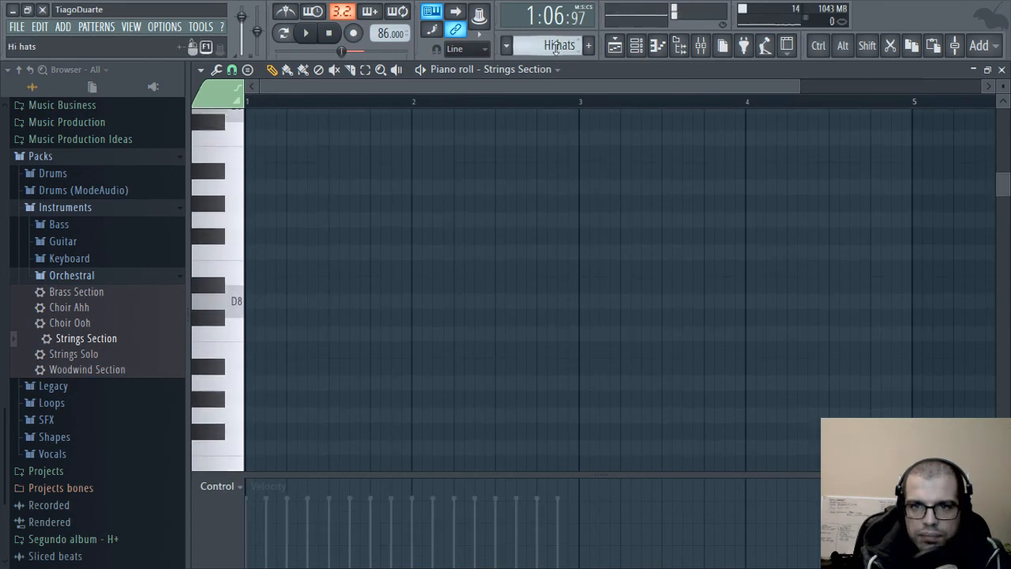
pyautogui.scroll(-2, 741, 341)
pyautogui.scroll(-5, 693, 332)
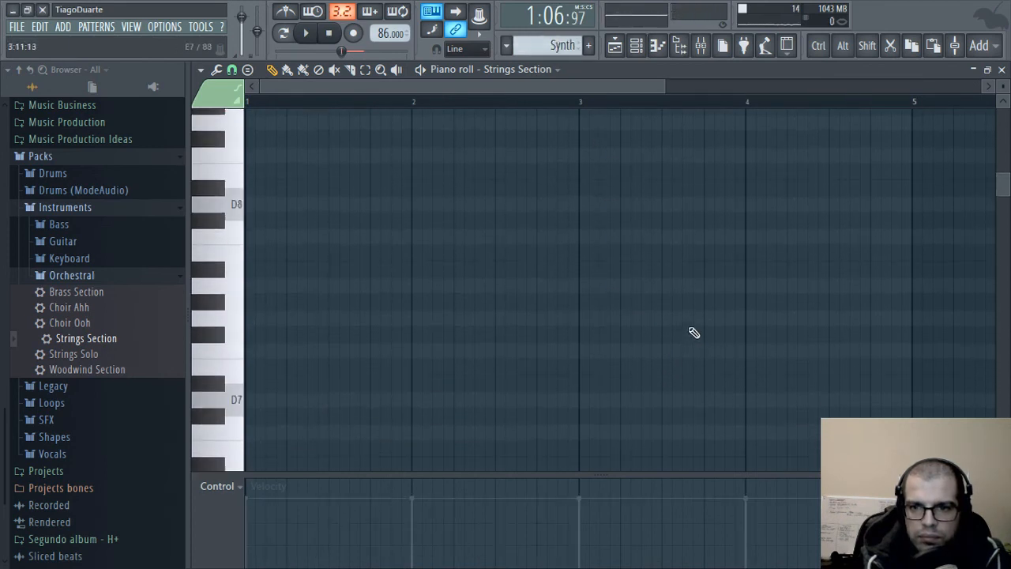
pyautogui.scroll(-8, 656, 361)
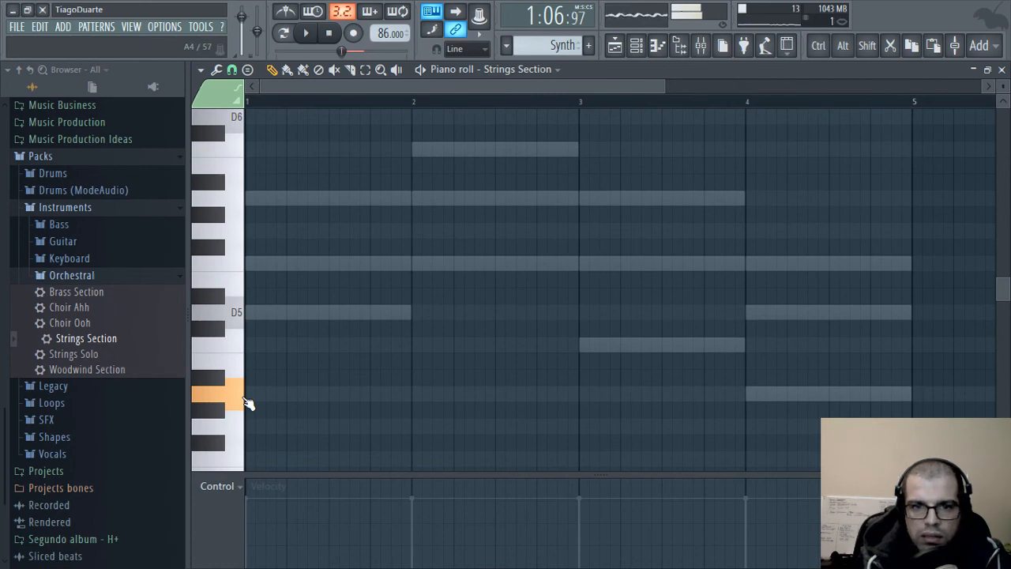
pyautogui.scroll(-4, 562, 47)
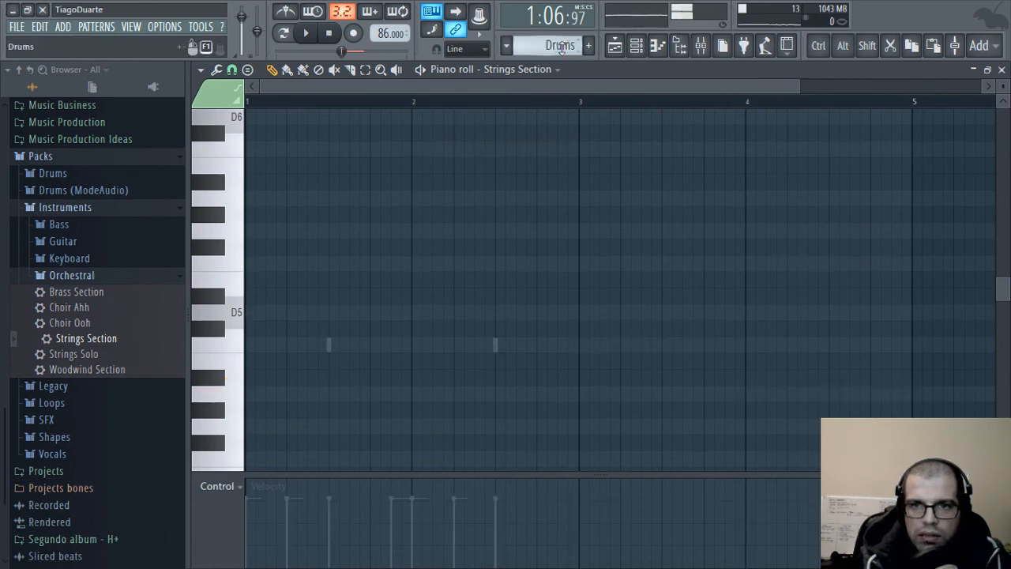
# - Return to the Strings pattern, lower the bar 4 note to D6 and start playback
pyautogui.scroll(6, 738, 368)
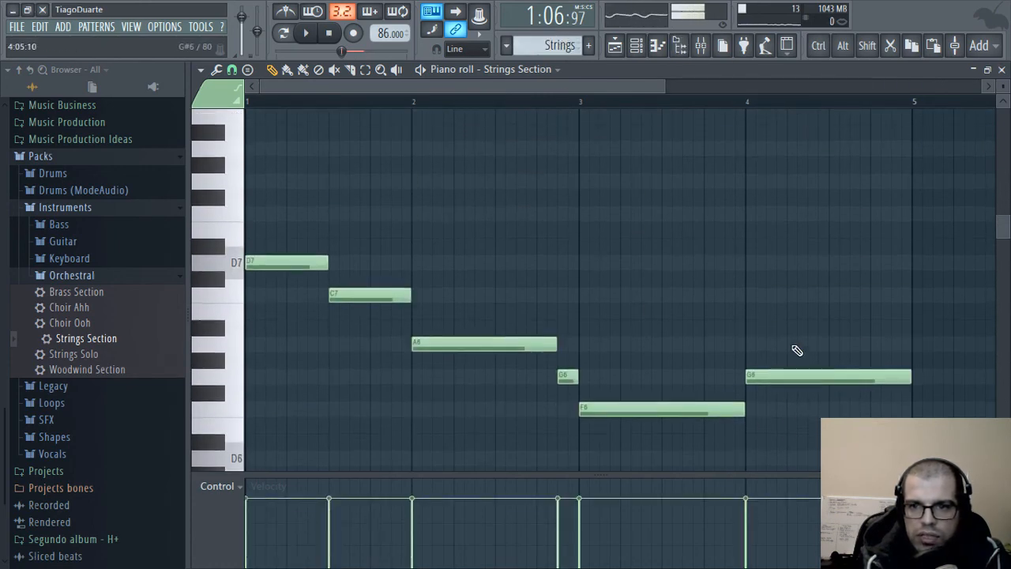
pyautogui.moveTo(767, 275); pyautogui.dragTo(772, 355)
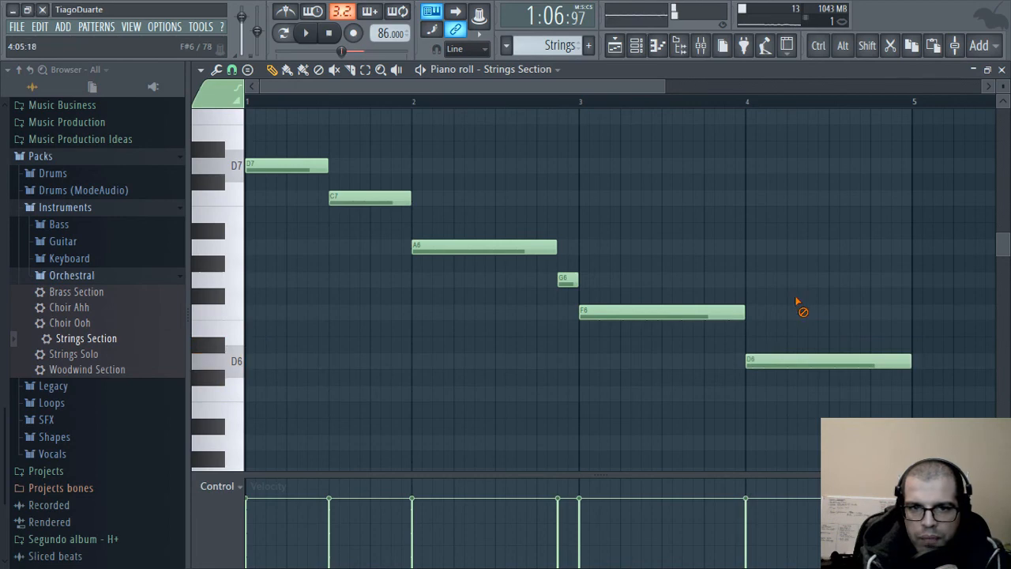
pyautogui.press('space')
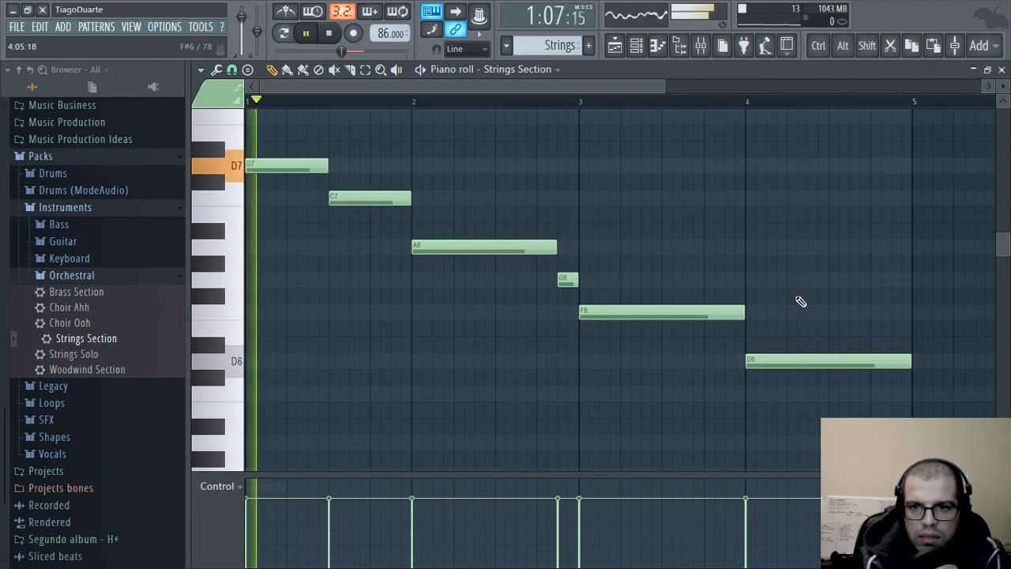
# - Pan the Strings mixer track 38% right and set its volume to 40% (-15.8 dB)
pyautogui.click(701, 45)
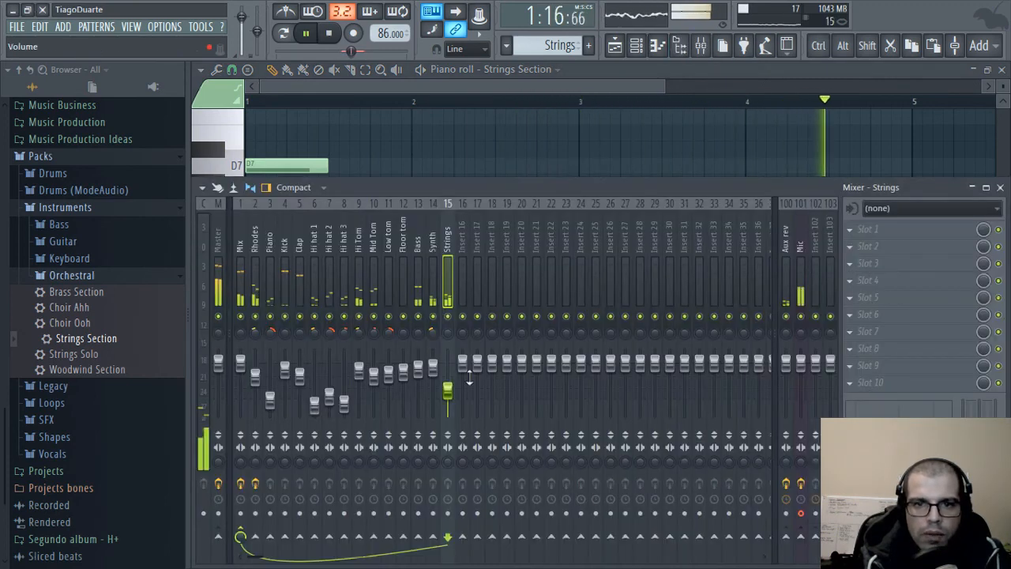
pyautogui.moveTo(449, 330); pyautogui.dragTo(449, 316)
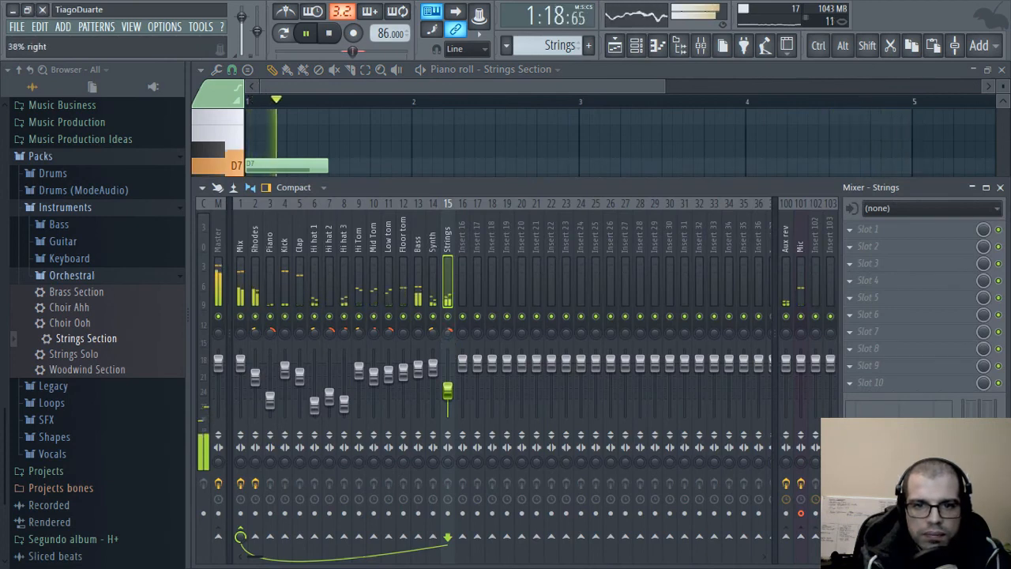
pyautogui.moveTo(447, 389); pyautogui.dragTo(448, 394)
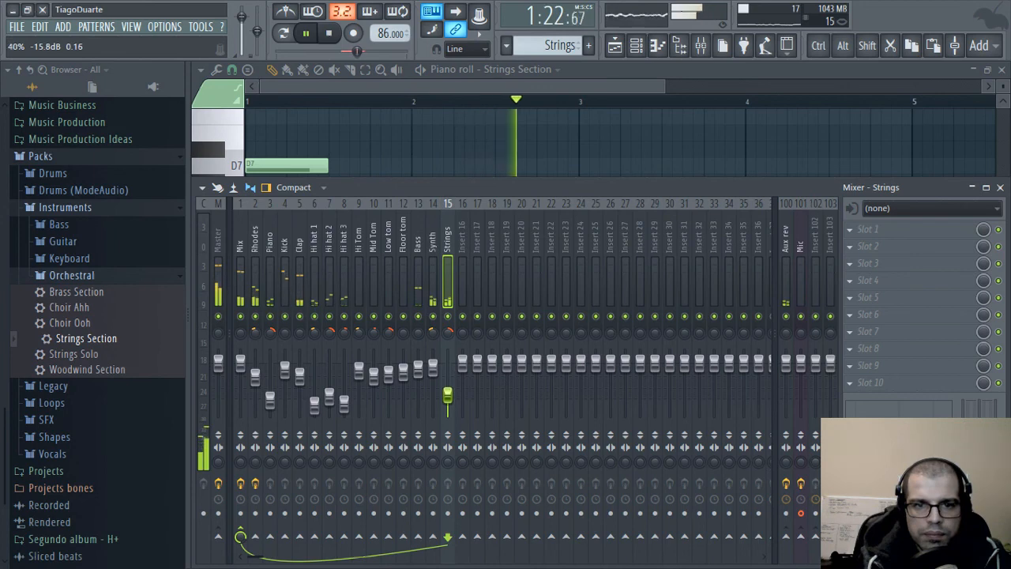
# - Show the whole song arrangement in the Playlist and hide the browser
pyautogui.click(614, 45)
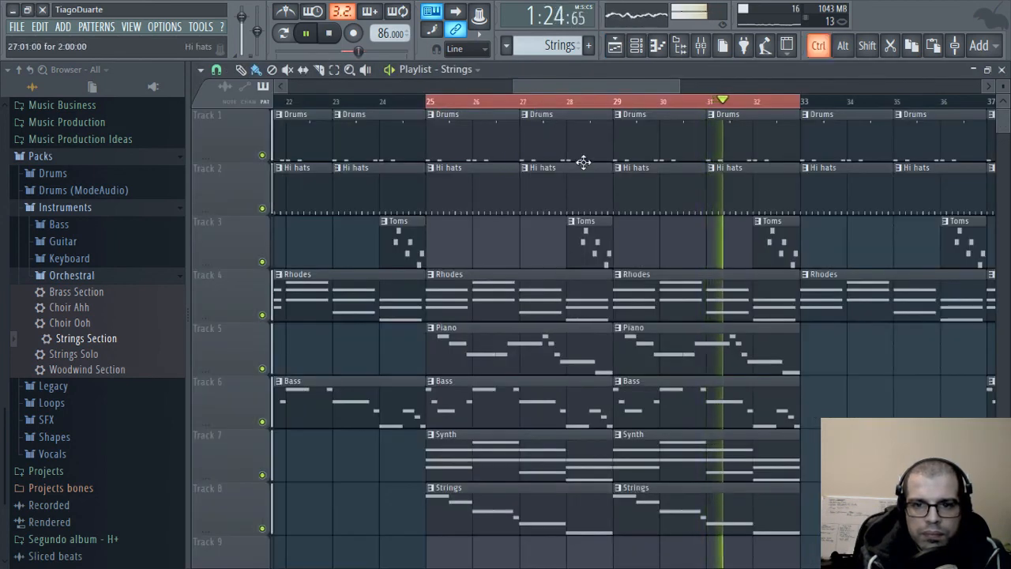
pyautogui.scroll(-4, 609, 131)
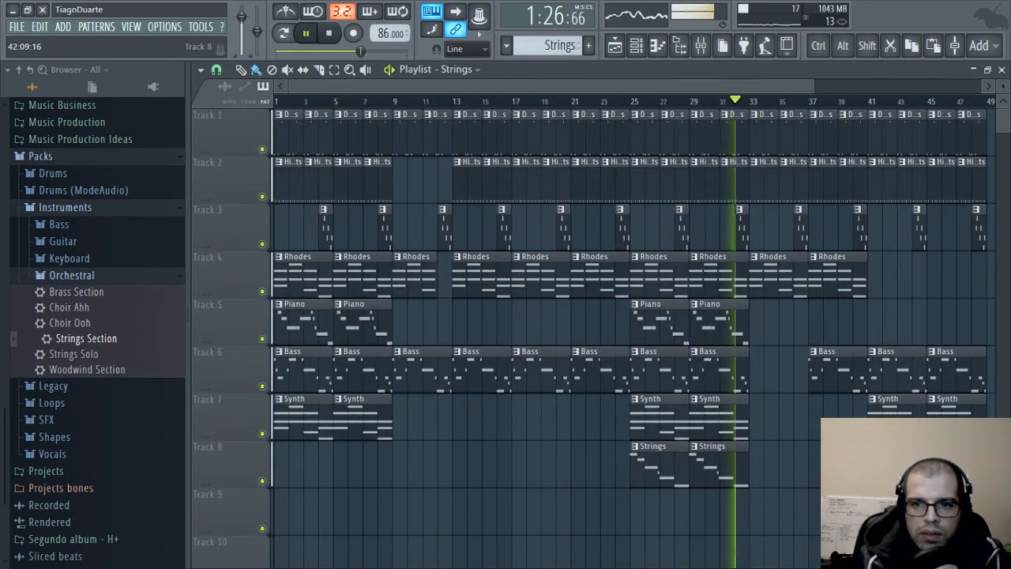
pyautogui.click(678, 45)
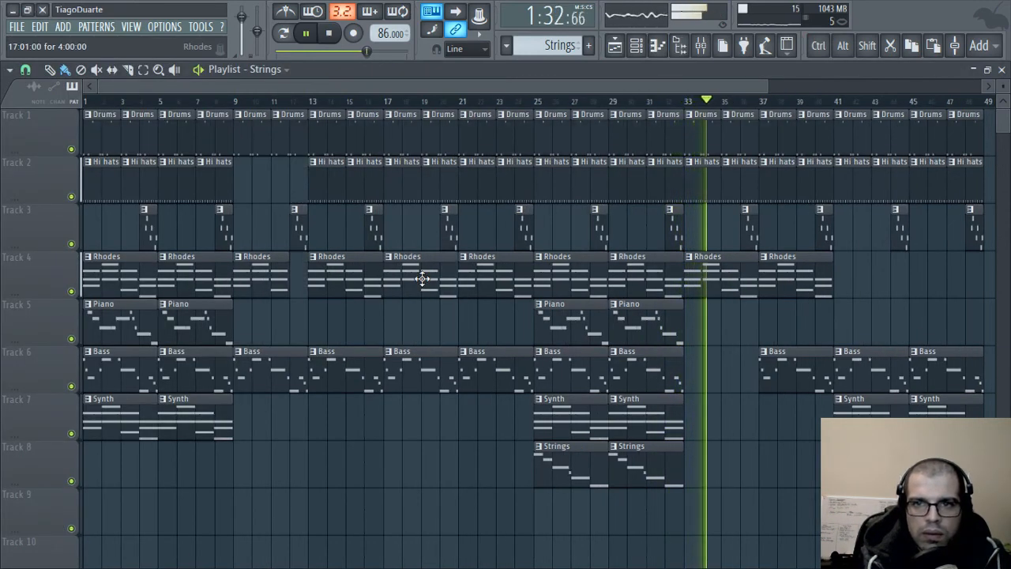
# - Close the piano roll and the mixer, and bring the Playlist back into view
pyautogui.click(1002, 70)
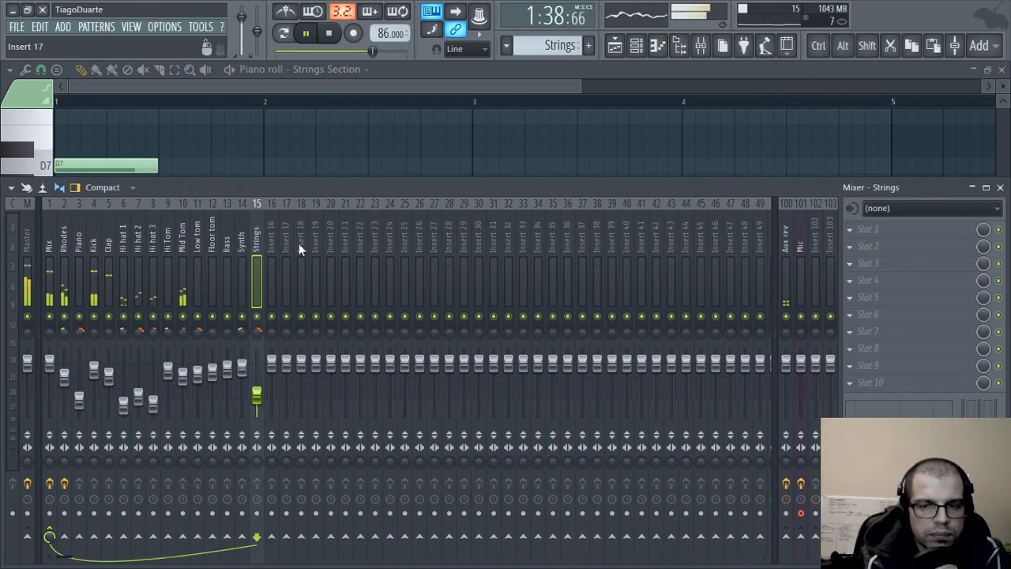
pyautogui.click(1001, 69)
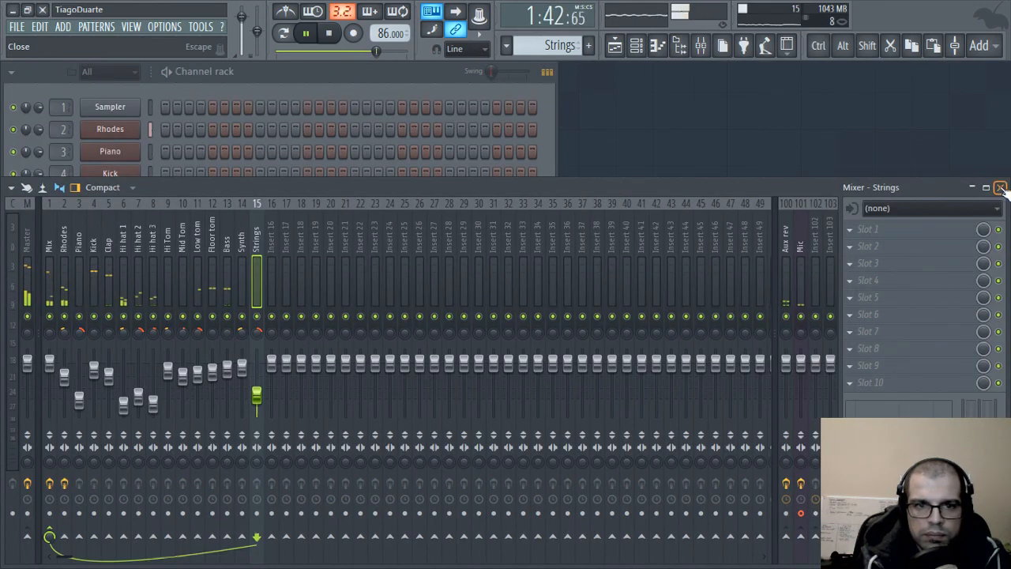
pyautogui.click(1001, 188)
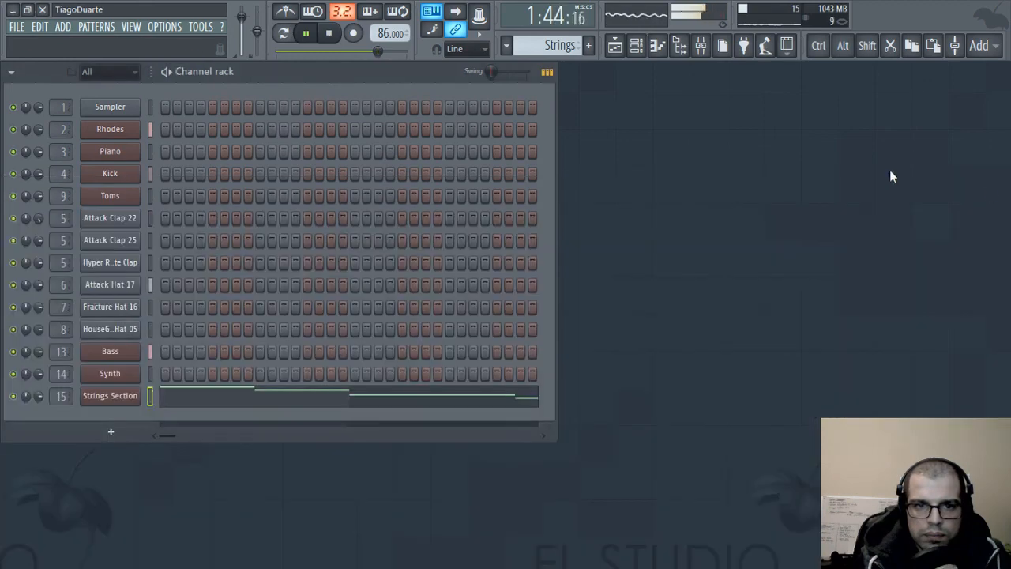
pyautogui.click(618, 51)
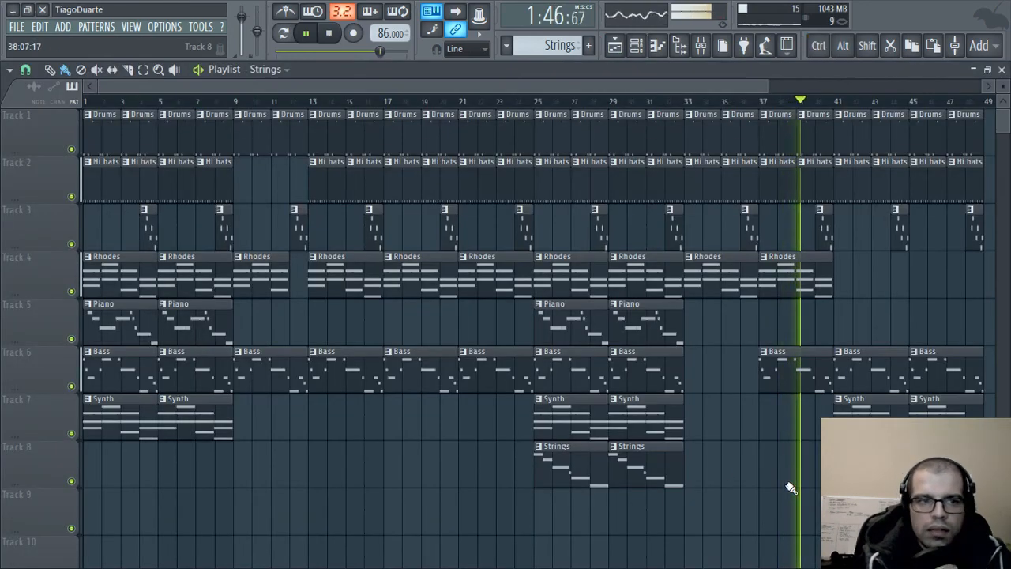
# - Copy the two Strings clips on Track 8 to bars 1 and 5, play the opening section and stop playback
pyautogui.moveTo(710, 483); pyautogui.dragTo(453, 467)
pyautogui.moveTo(587, 471); pyautogui.dragTo(55, 470)
pyautogui.keyDown('ctrl'); pyautogui.click(362, 481); pyautogui.keyUp('ctrl')
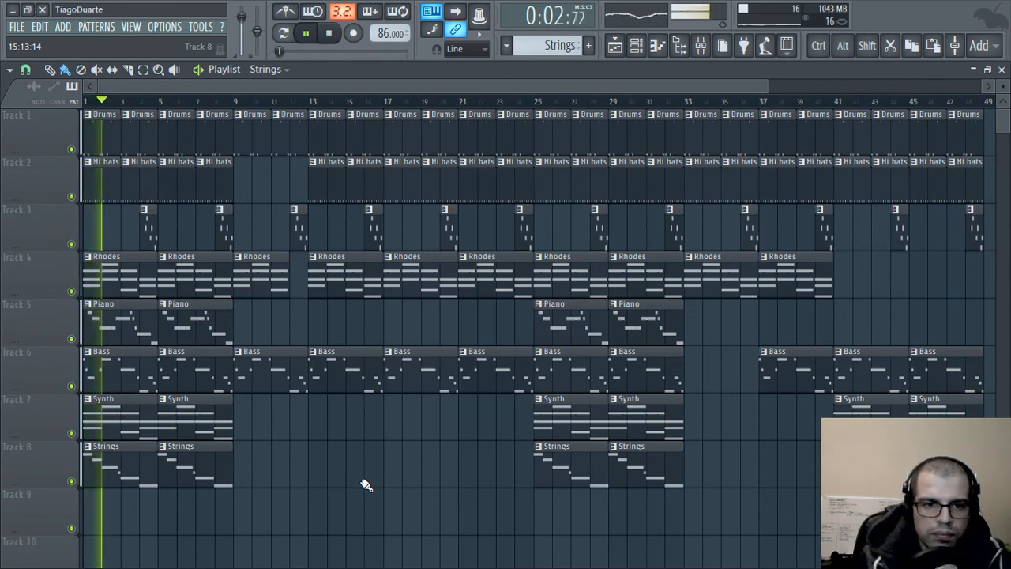
pyautogui.click(700, 43)
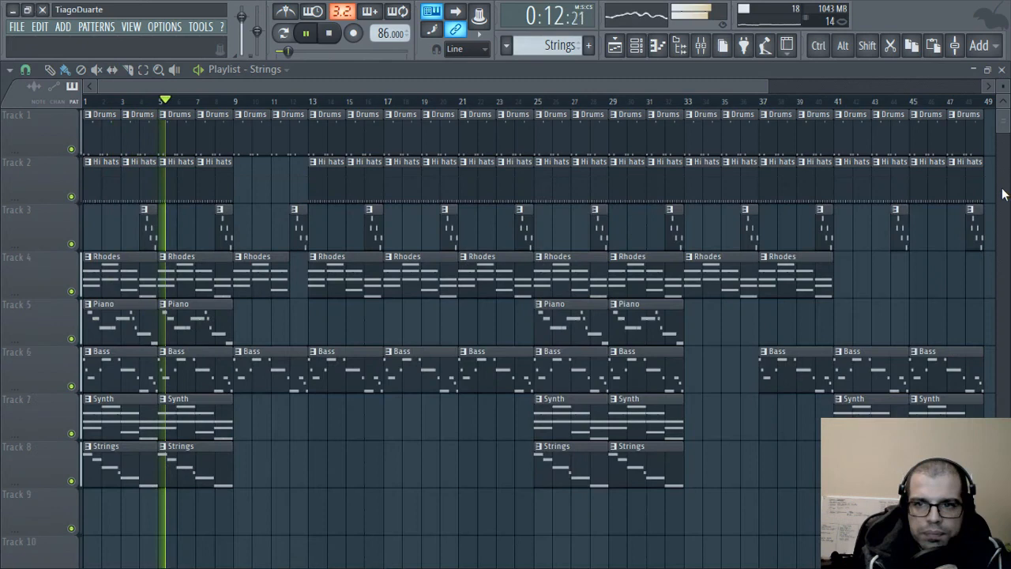
pyautogui.click(972, 187)
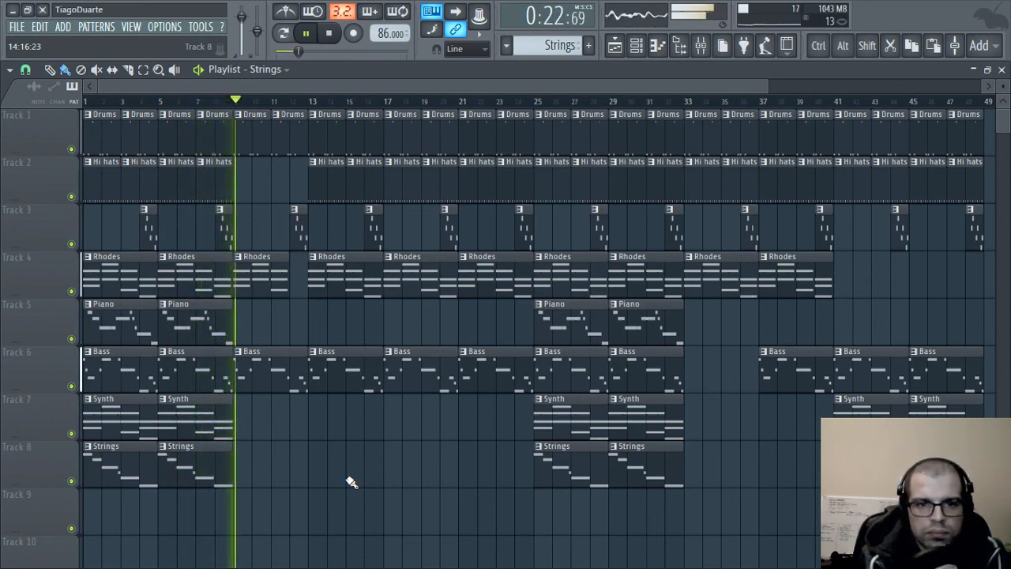
pyautogui.press('space')
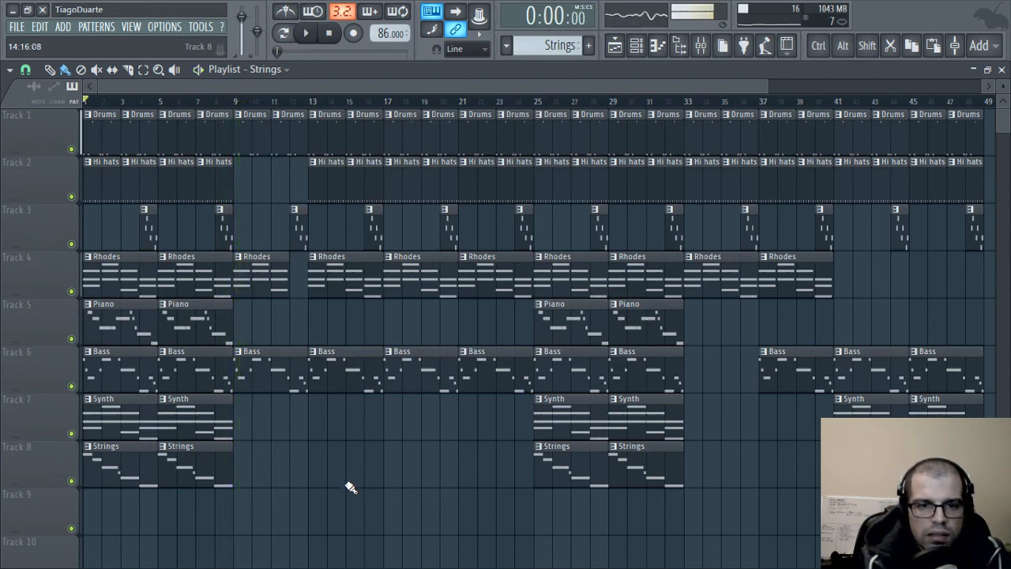
# - Close the Playlist and rename the Strings Section channel as Strings
pyautogui.click(1002, 70)
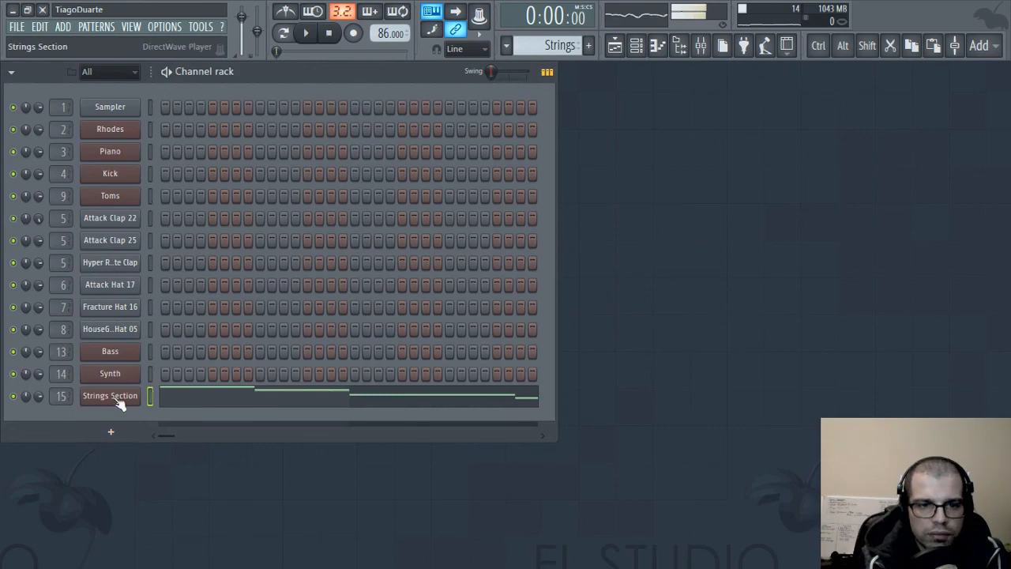
pyautogui.press('F2')
pyautogui.write('S')
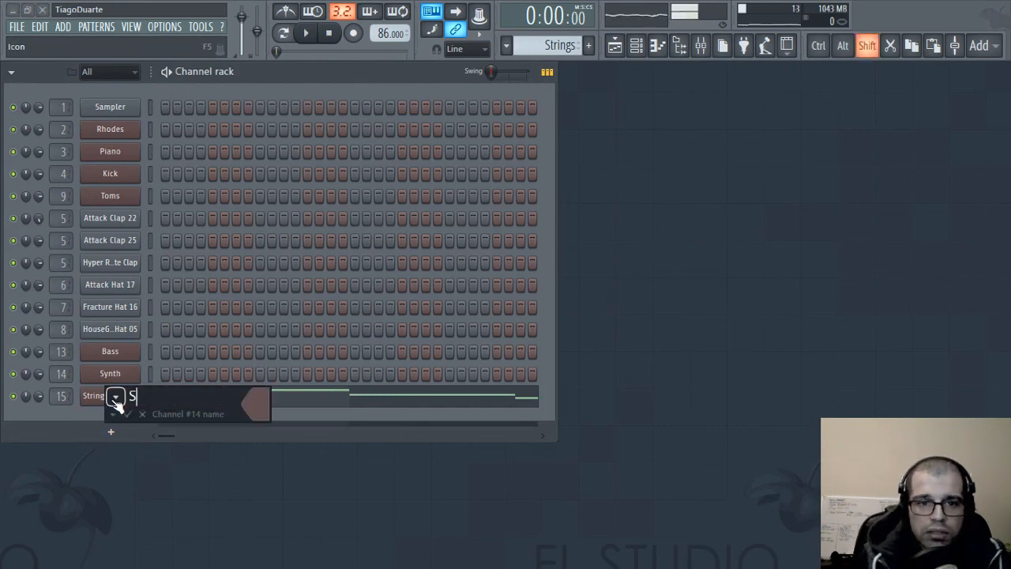
pyautogui.write('trings')
pyautogui.press('Return')
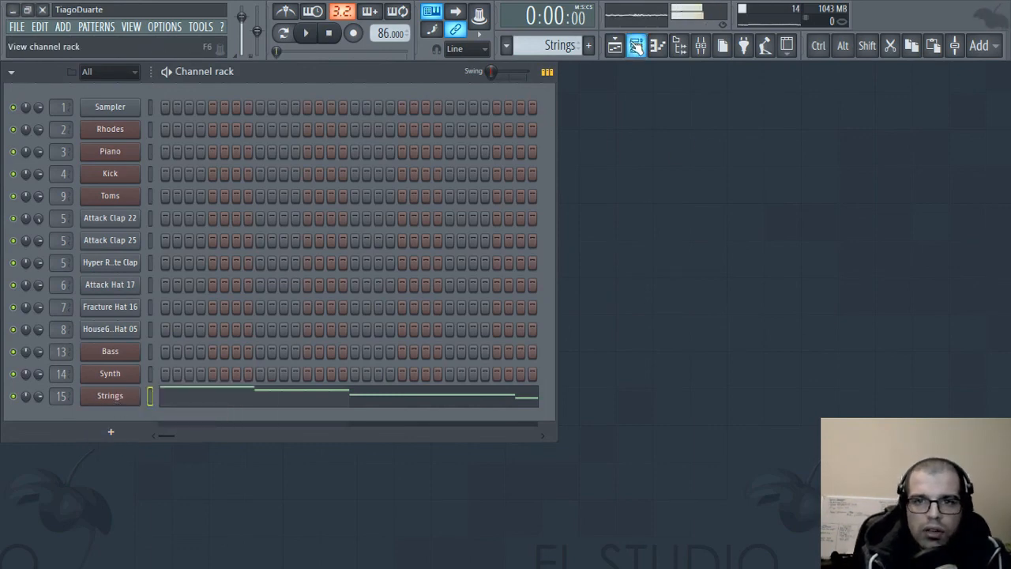
# - Reopen the Playlist and review the full song arrangement from bar 1 to bar 49
pyautogui.click(615, 45)
pyautogui.scroll(1, 408, 471)
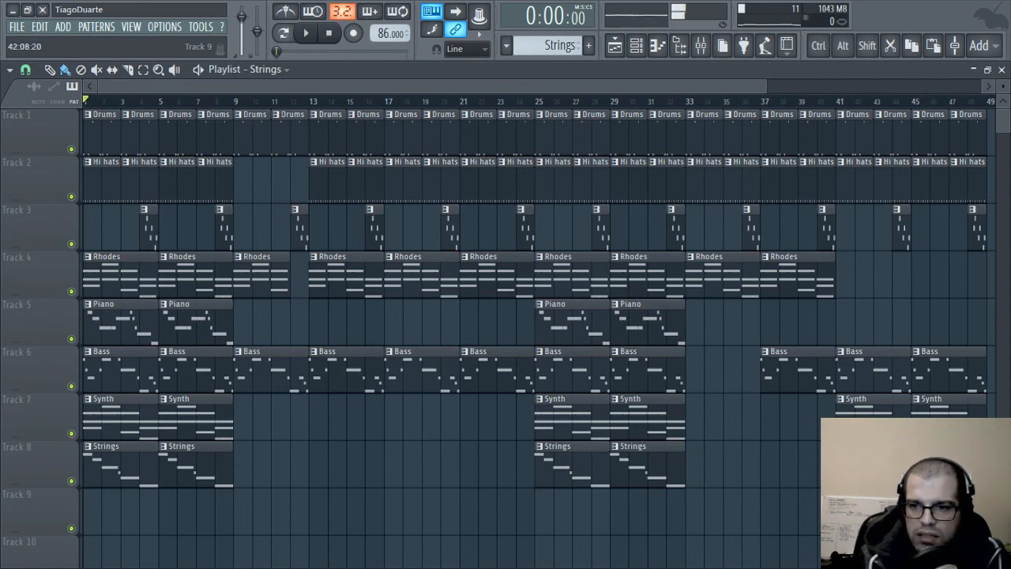
pyautogui.moveTo(981, 513); pyautogui.dragTo(84, 127)
pyautogui.click(412, 476)
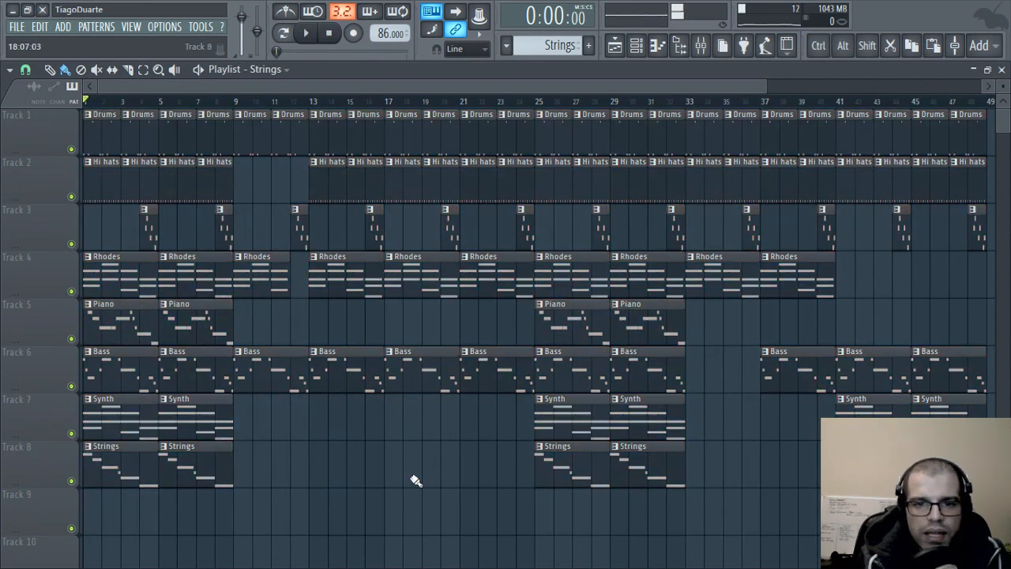